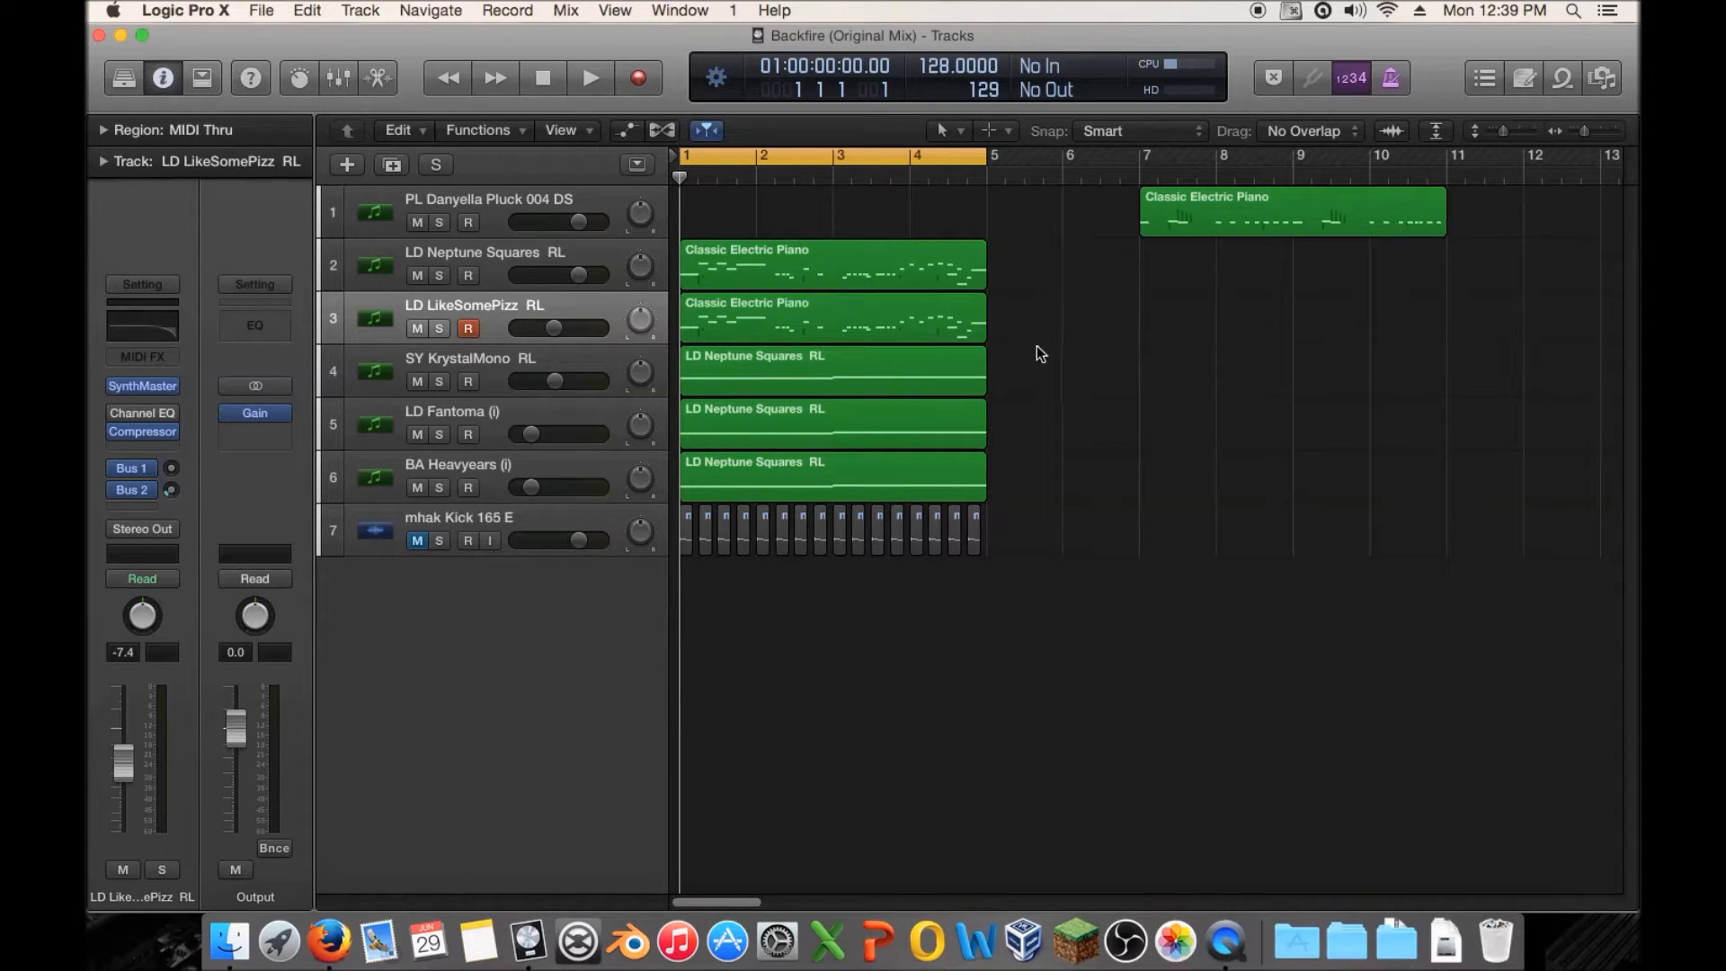
{"action": "left_click_drag", "start_coordinate": [1080, 203], "coordinate": [1509, 268]}
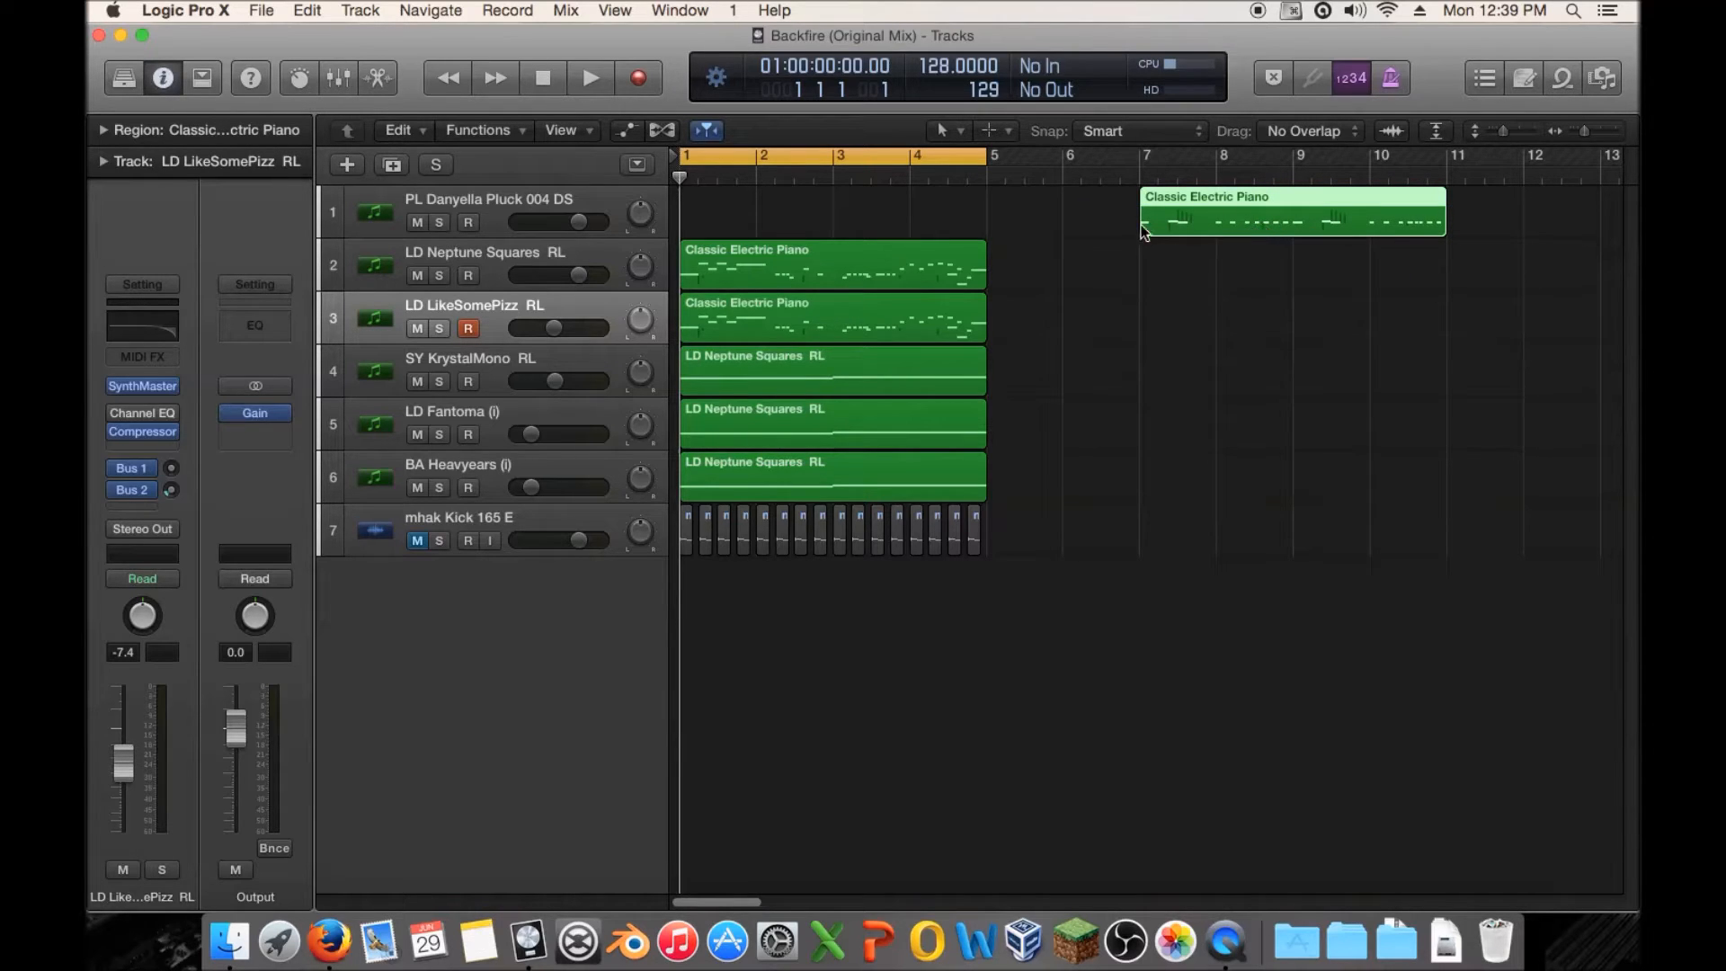
{"action": "left_click_drag", "start_coordinate": [1150, 262], "coordinate": [1455, 521]}
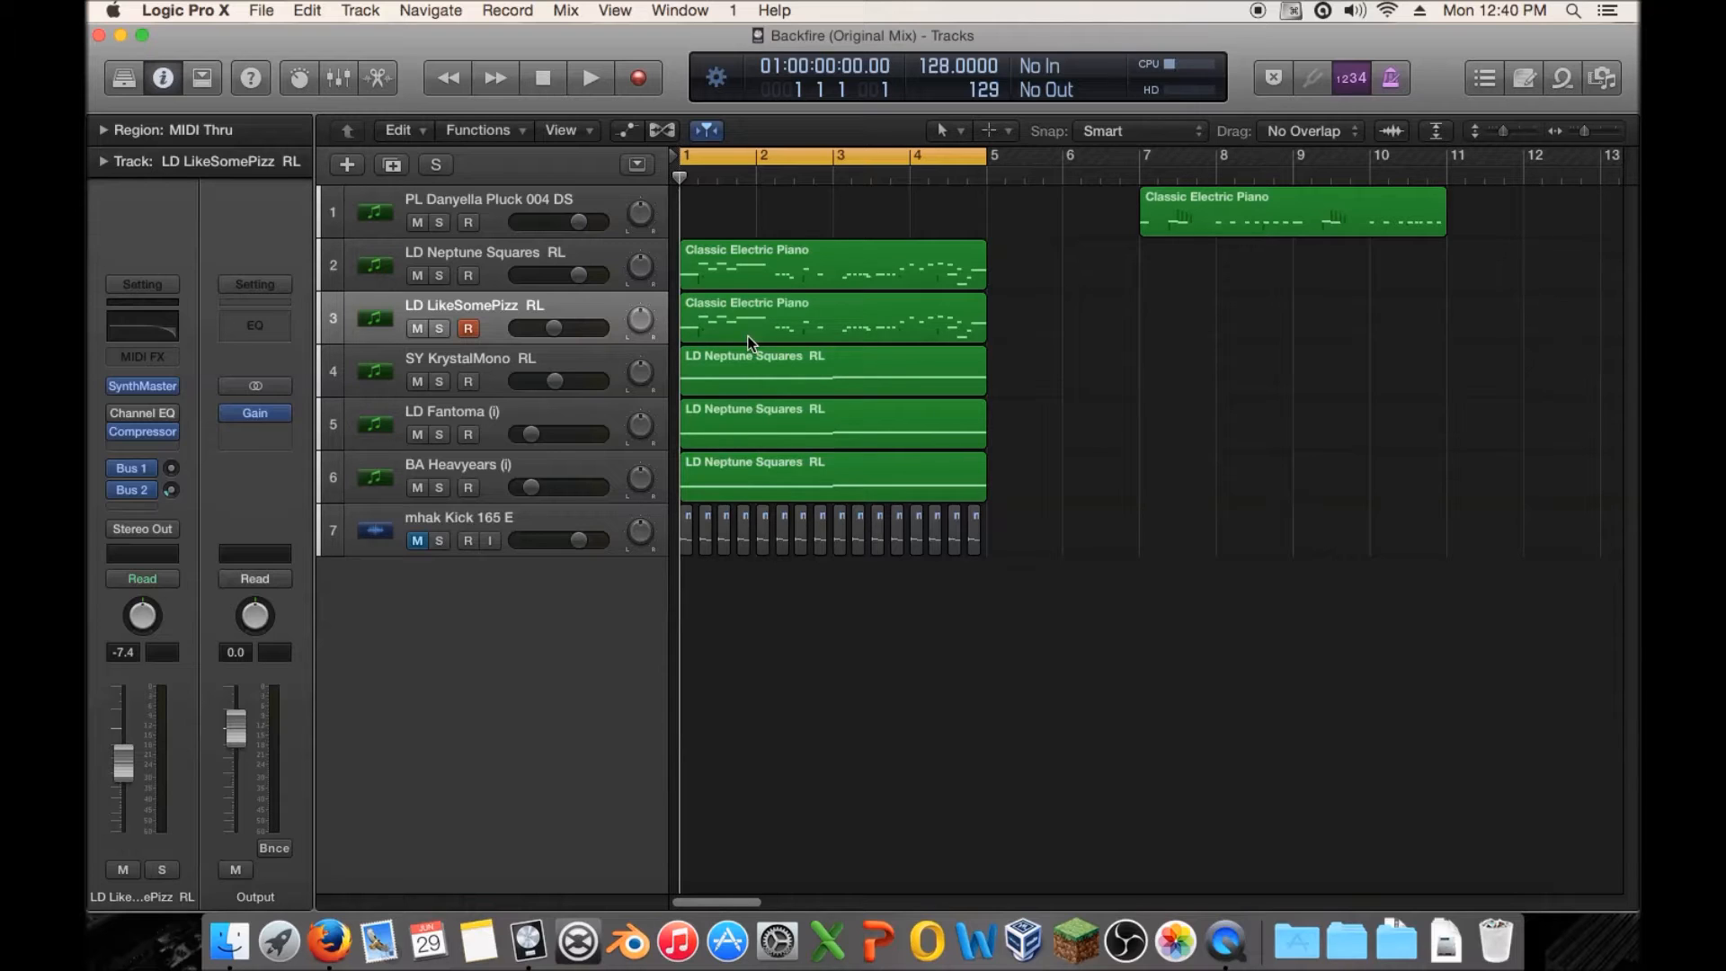
Play back the four-bar loop, unmute the mhak Kick 165 E track while it plays, and mute it again after stopping.
{"action": "key", "text": "space"}
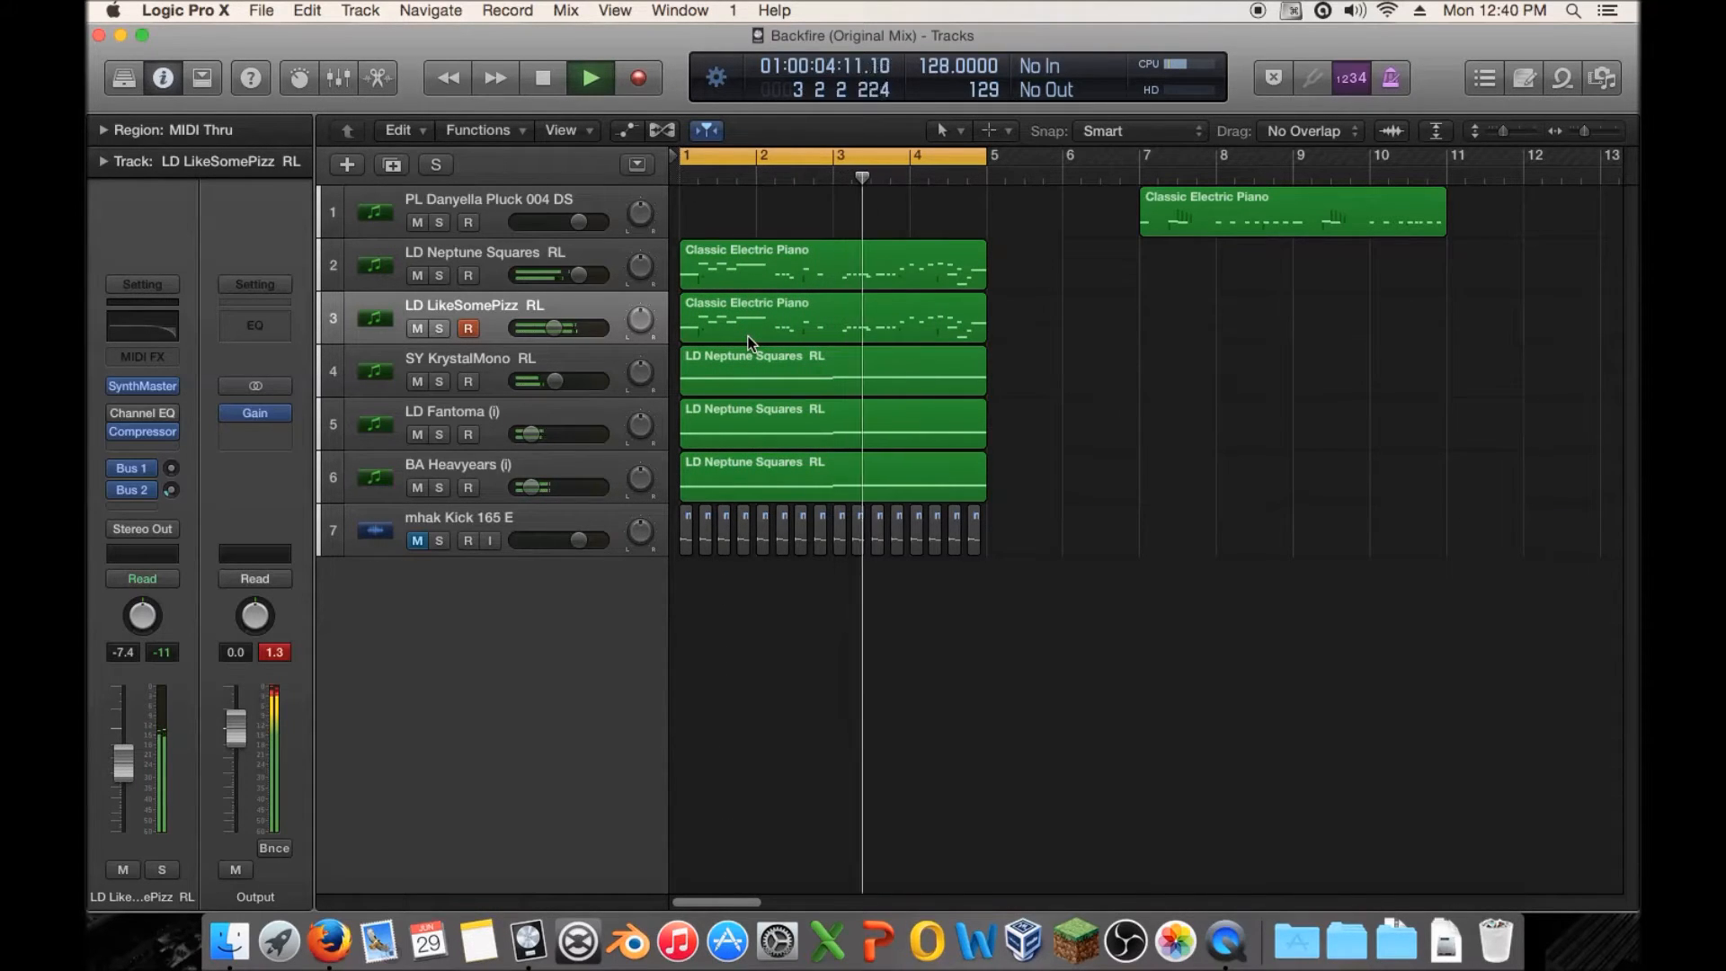
{"action": "left_click", "coordinate": [417, 540]}
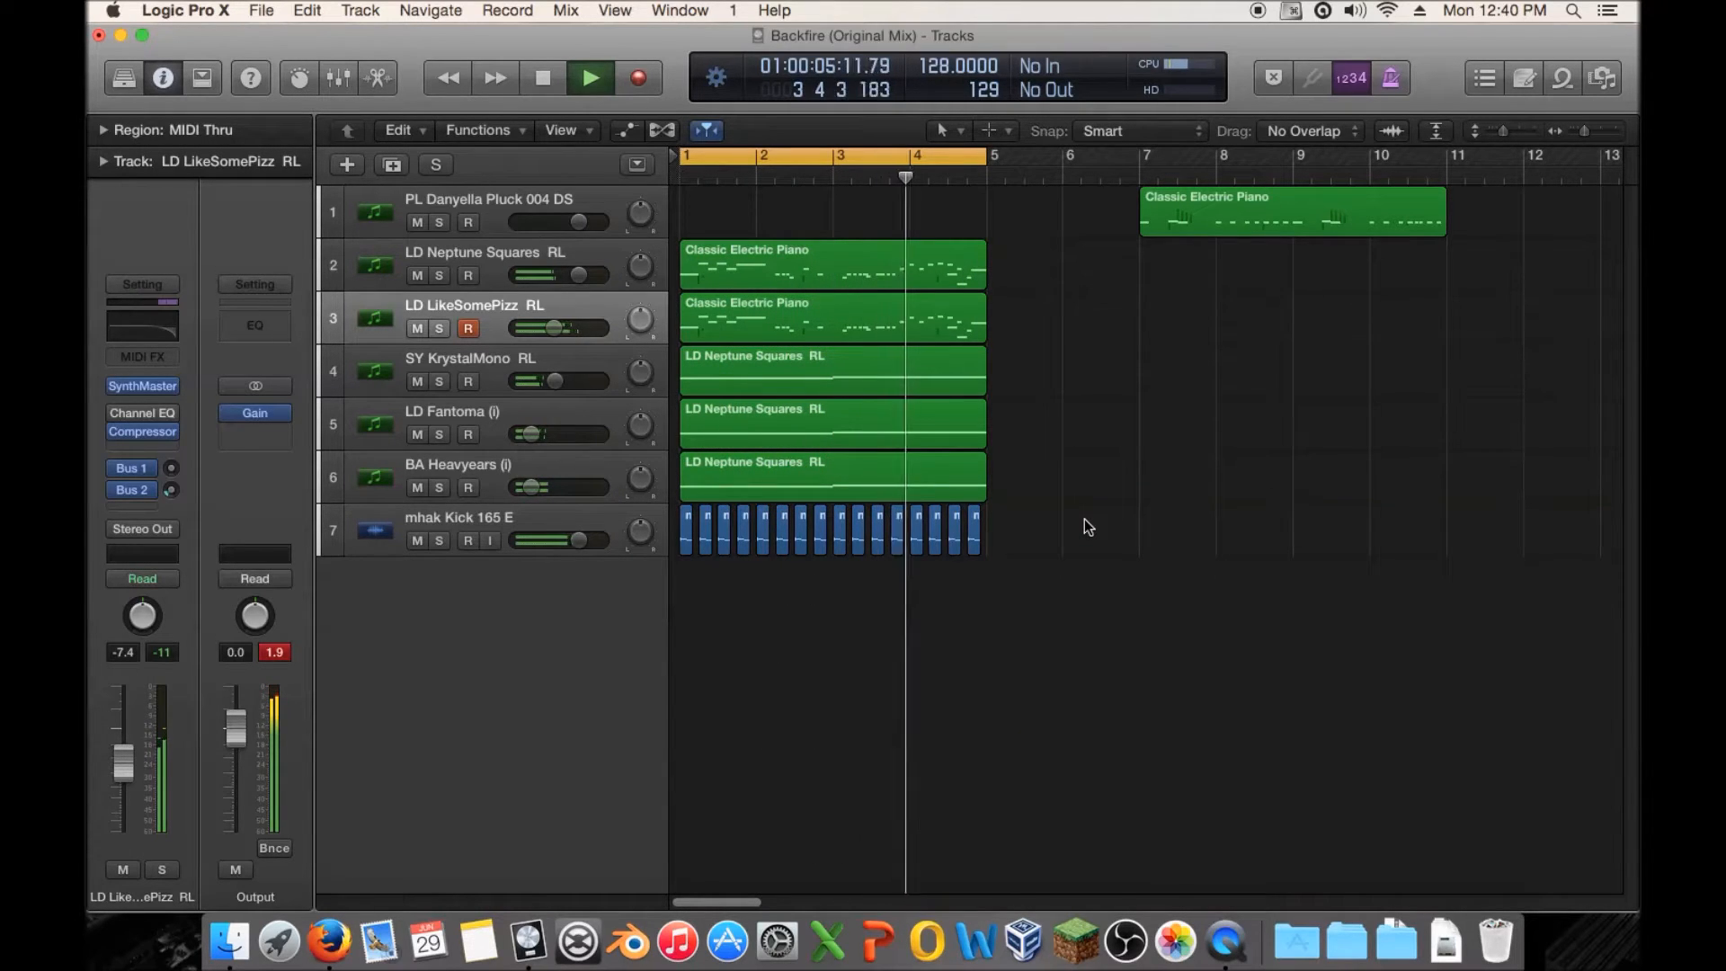
{"action": "key", "text": "space"}
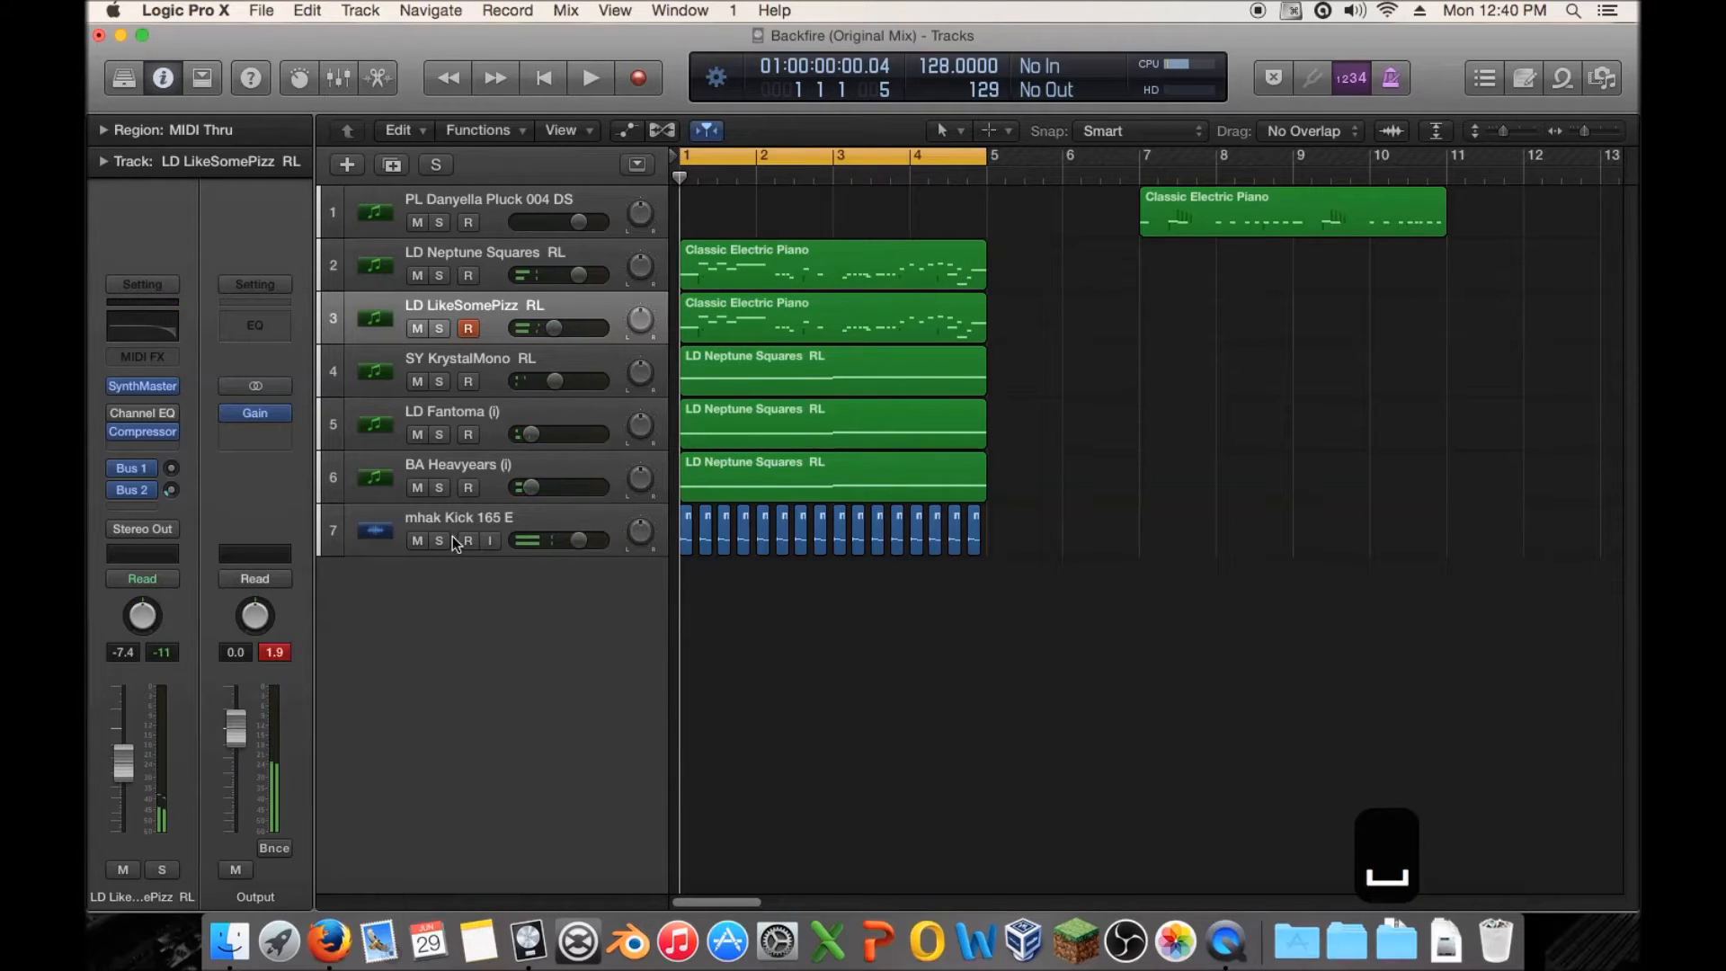
{"action": "left_click", "coordinate": [416, 540]}
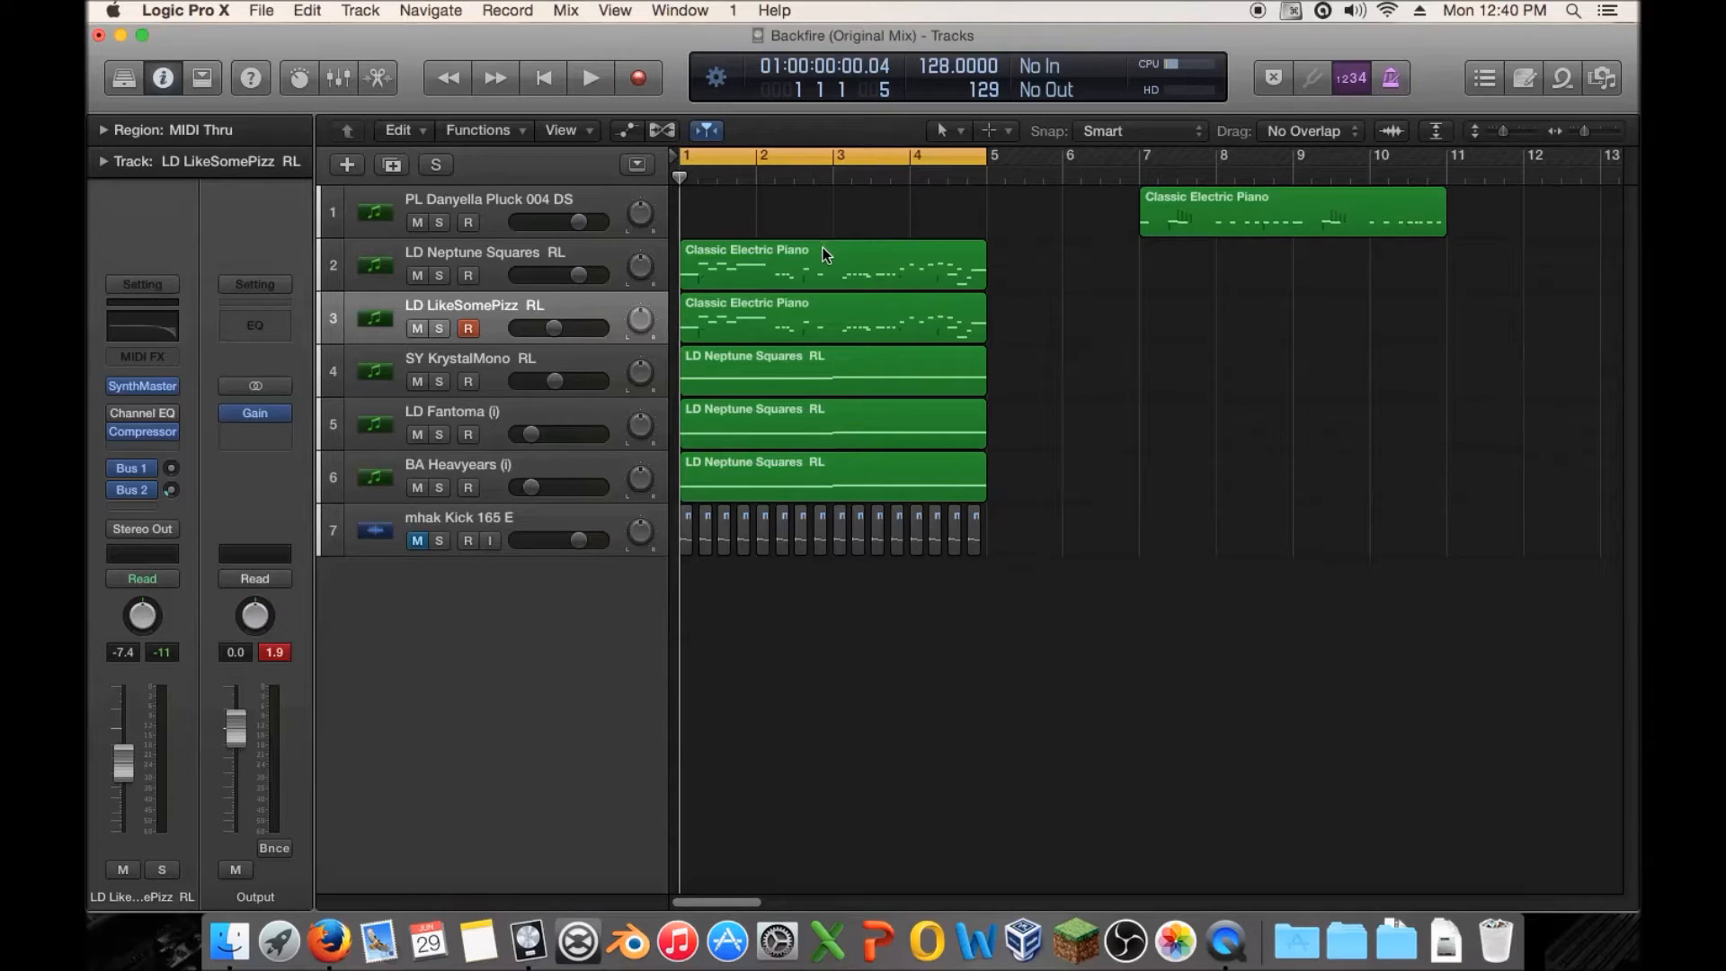
Move the LD LikeSomePizz track above LD Neptune Squares, mute tracks 3 to 7, and play the loop.
{"action": "left_click_drag", "start_coordinate": [473, 306], "coordinate": [426, 573]}
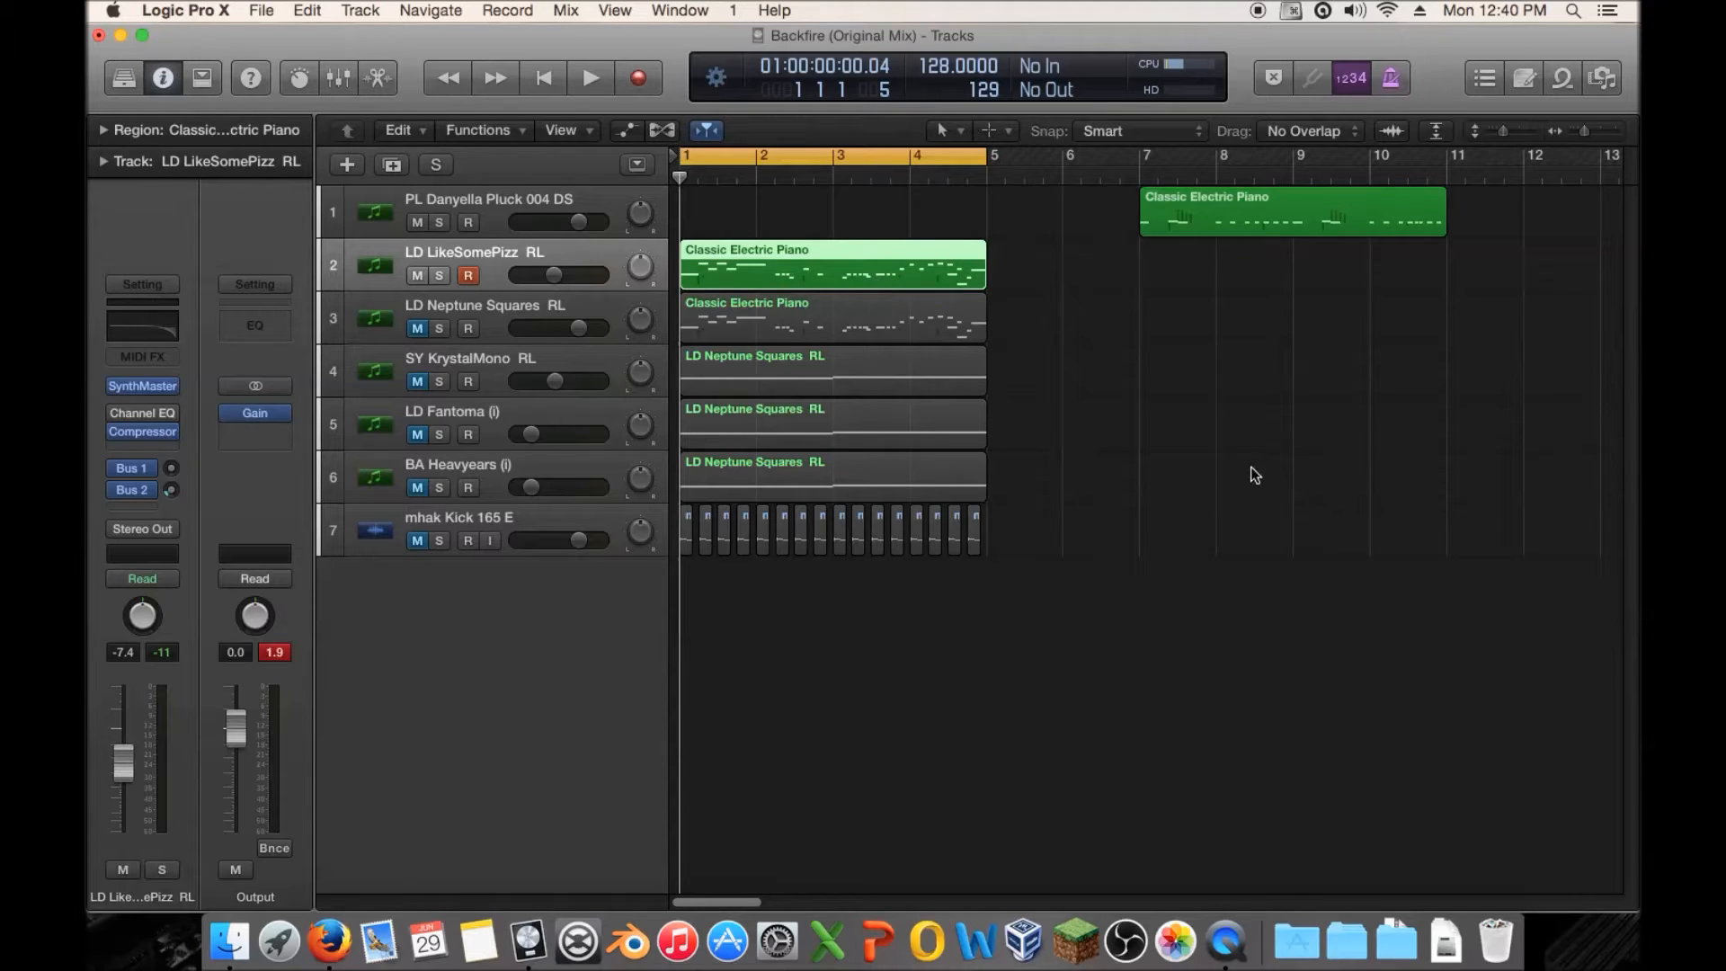
{"action": "key", "text": "space"}
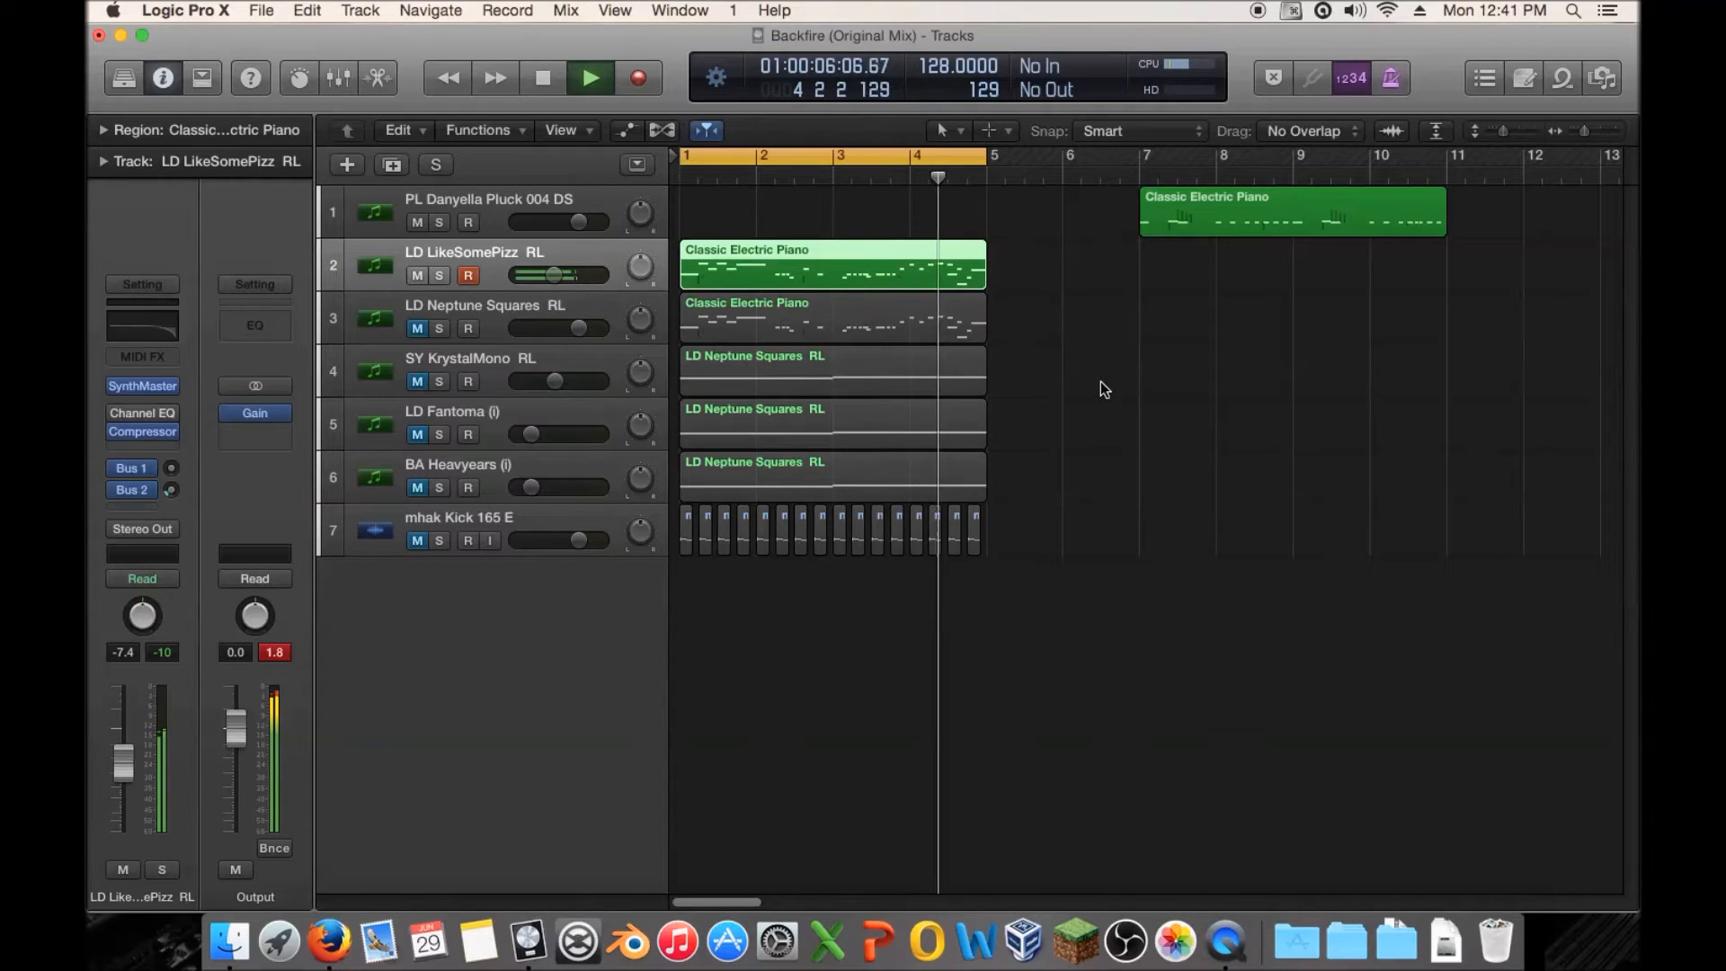
{"action": "key", "text": "space"}
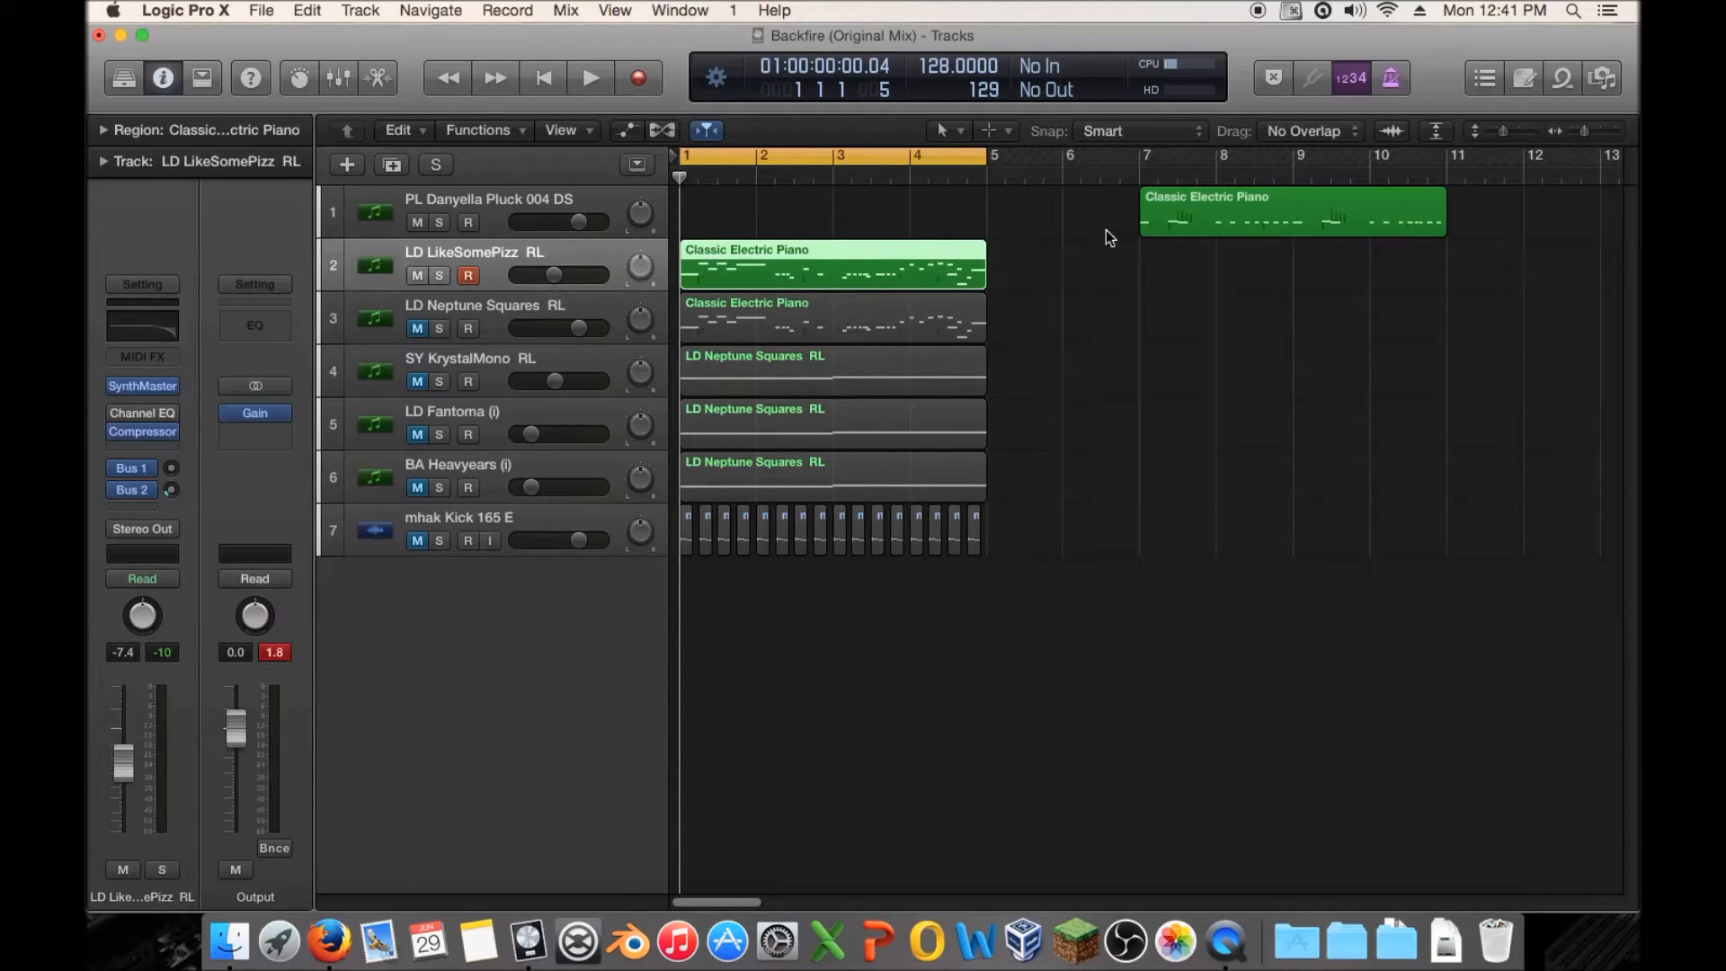
{"action": "left_click_drag", "start_coordinate": [1086, 261], "coordinate": [676, 278]}
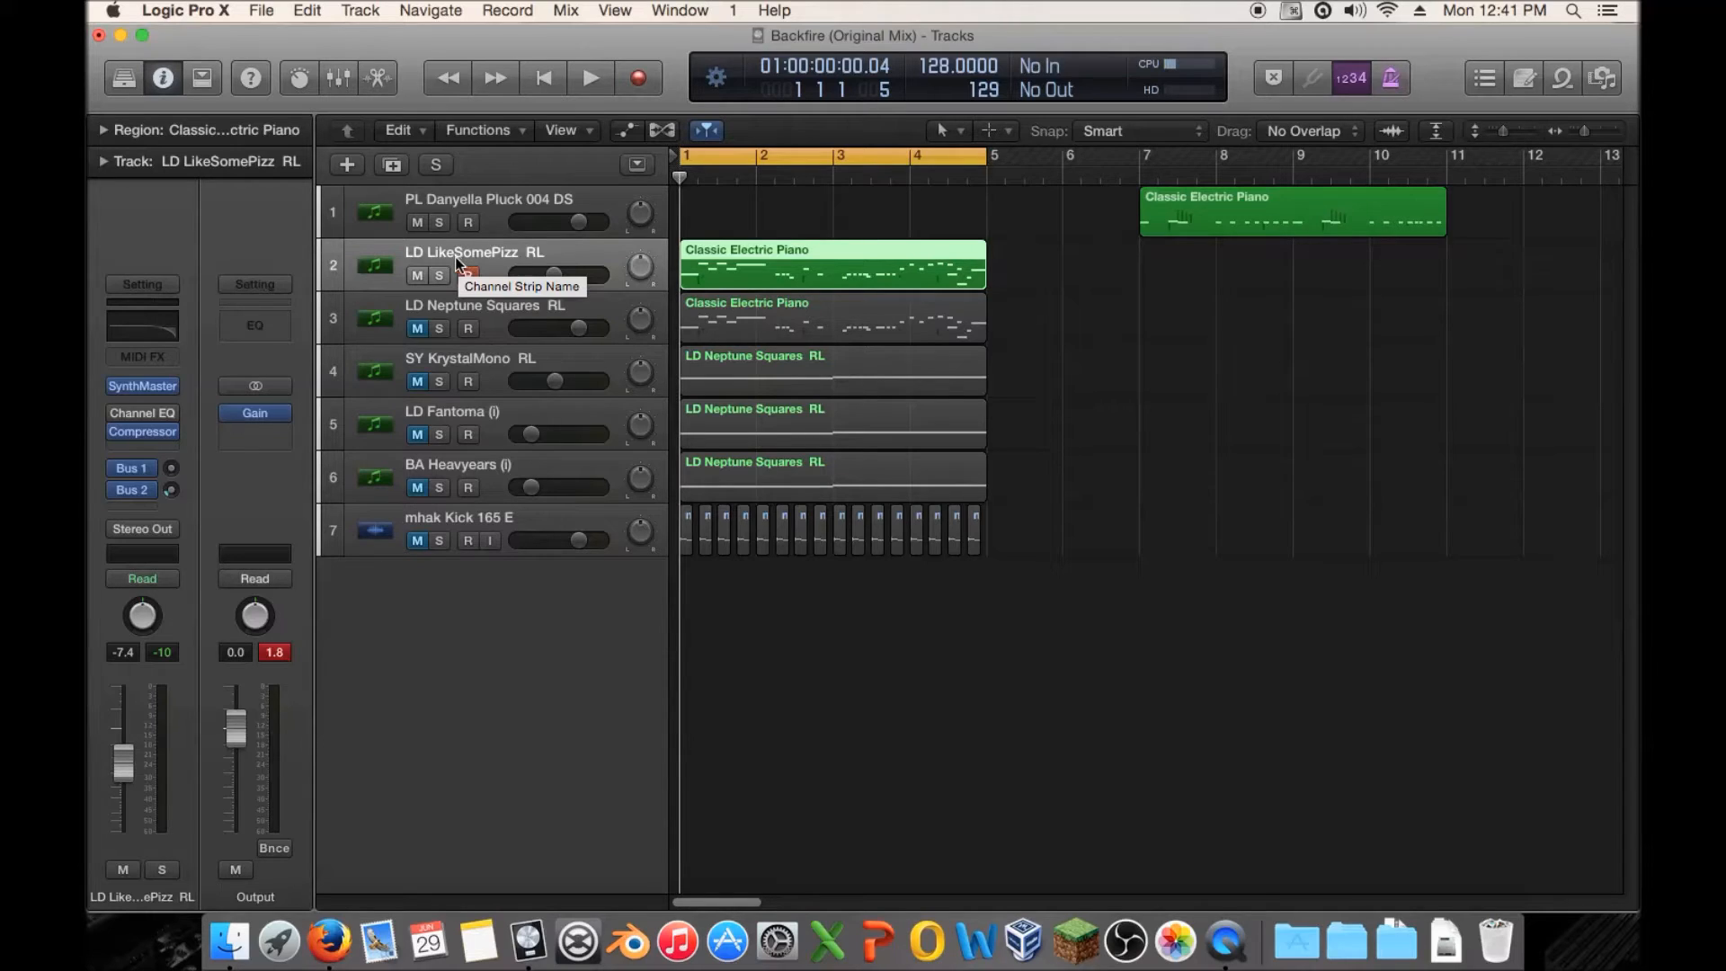
{"action": "left_click", "coordinate": [458, 311]}
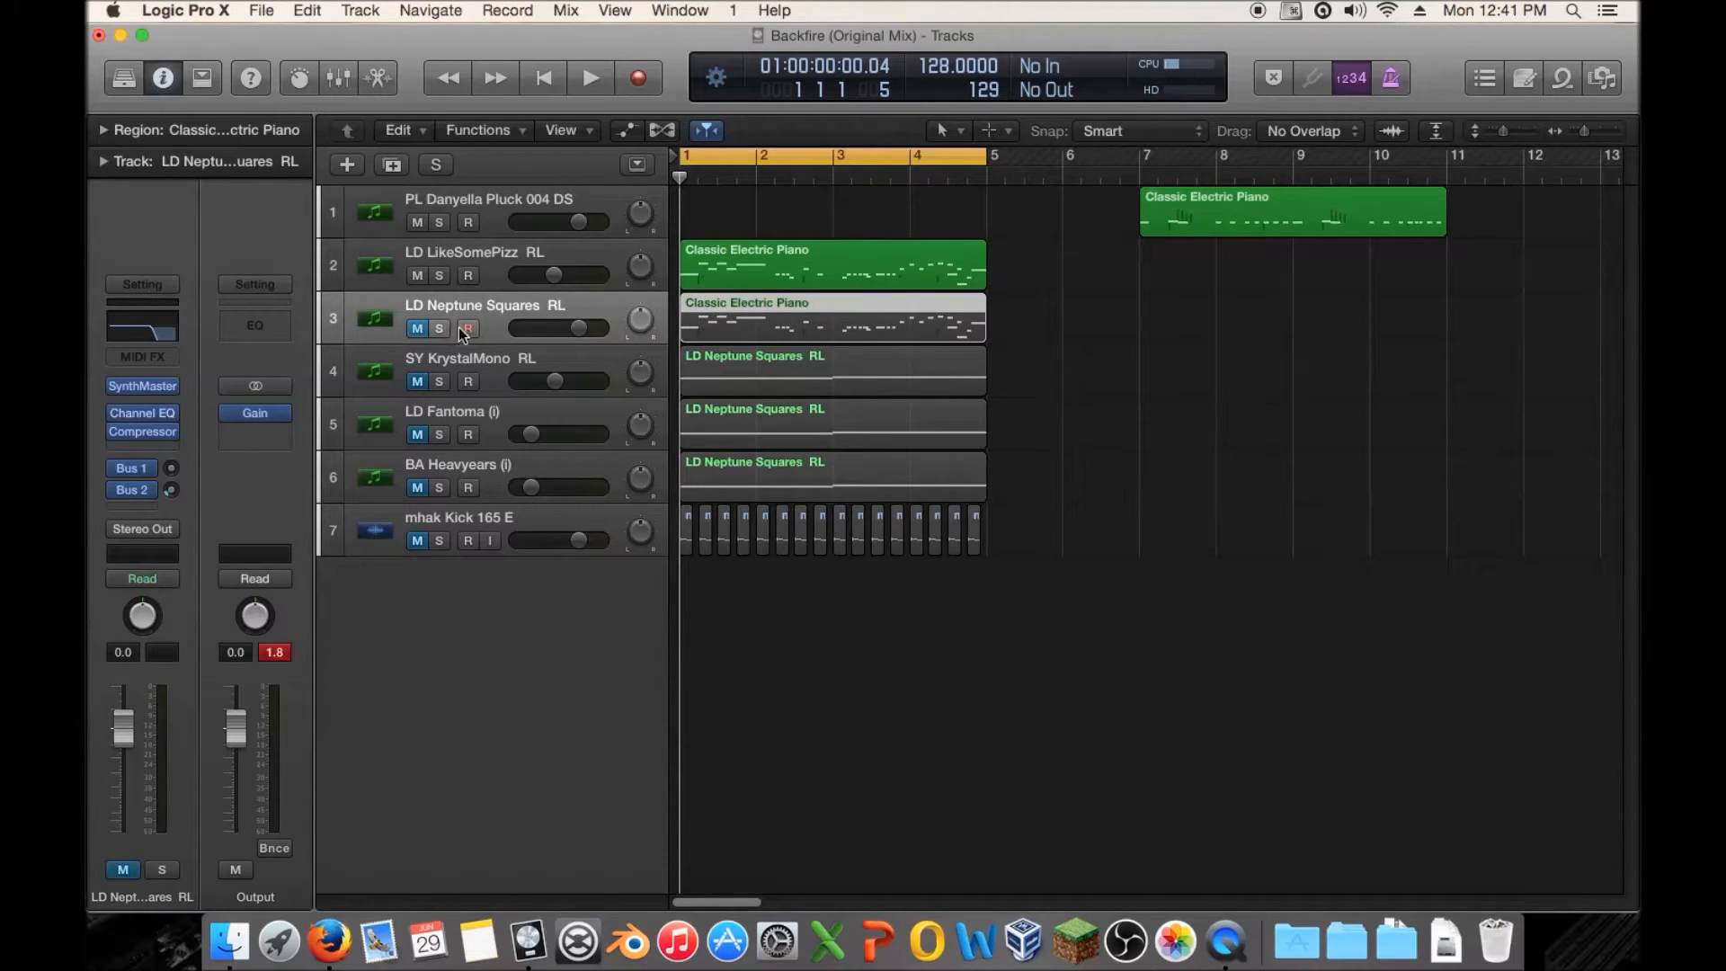
{"action": "left_click", "coordinate": [464, 248]}
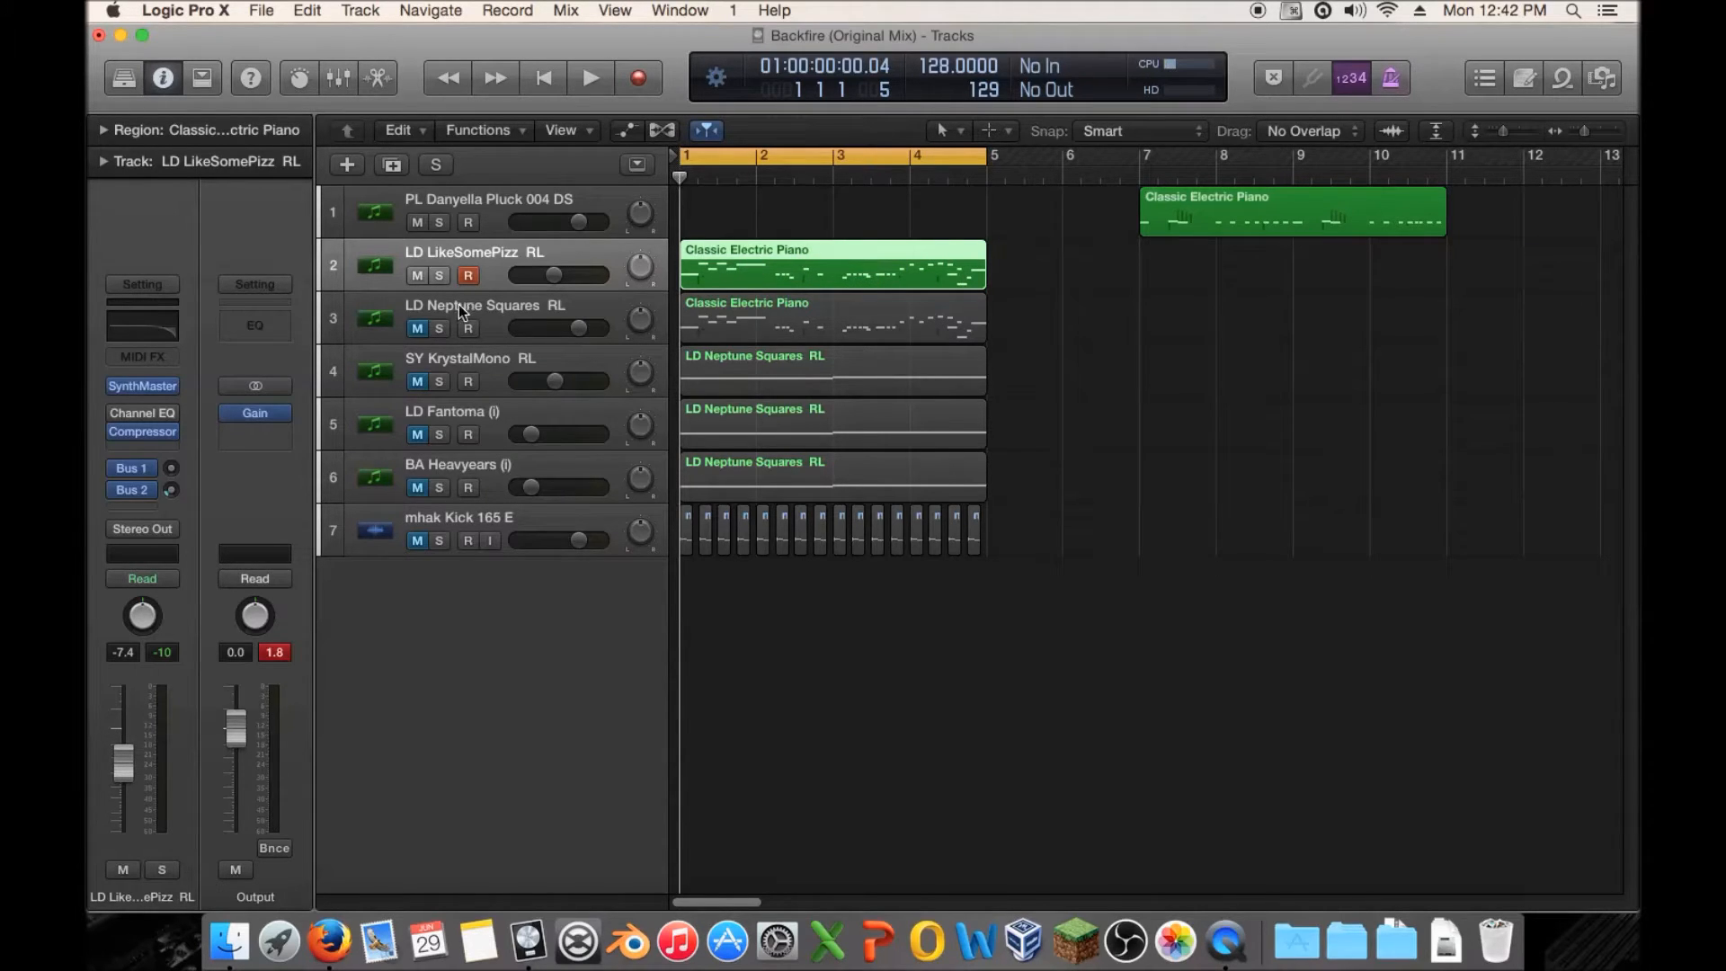
Solo the LD Neptune Squares track, play a short part of it, and return the playhead to bar 1.
{"action": "left_click", "coordinate": [439, 328]}
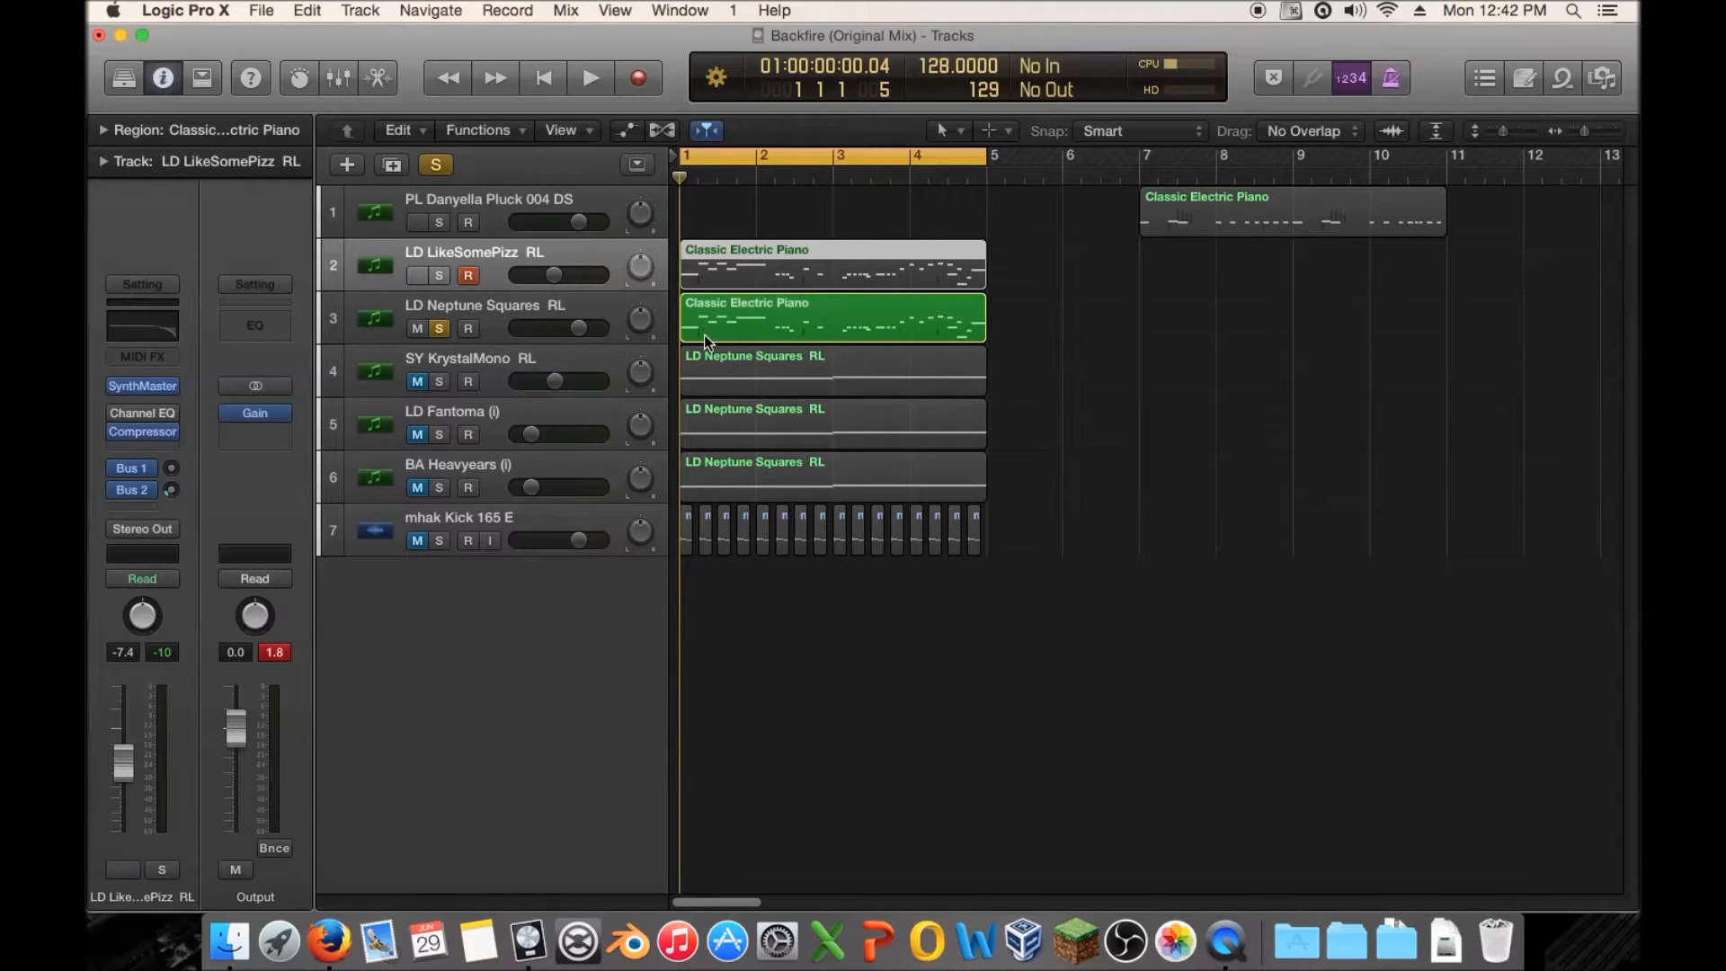
{"action": "key", "text": "space"}
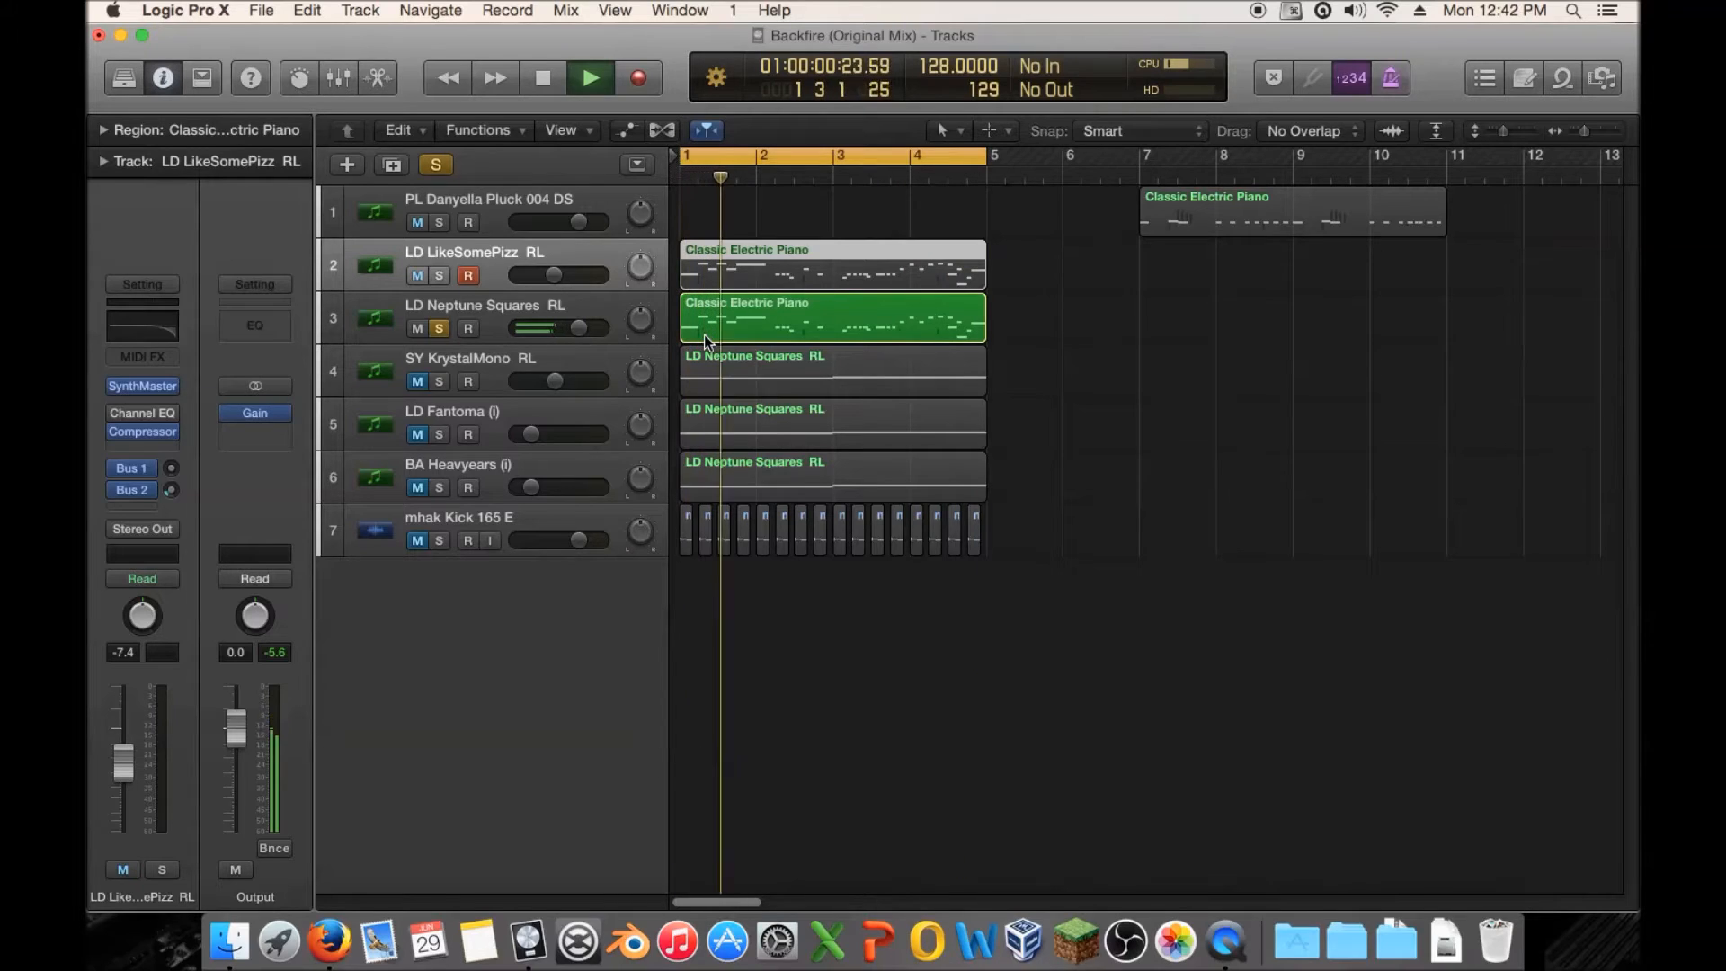
{"action": "key", "text": "space"}
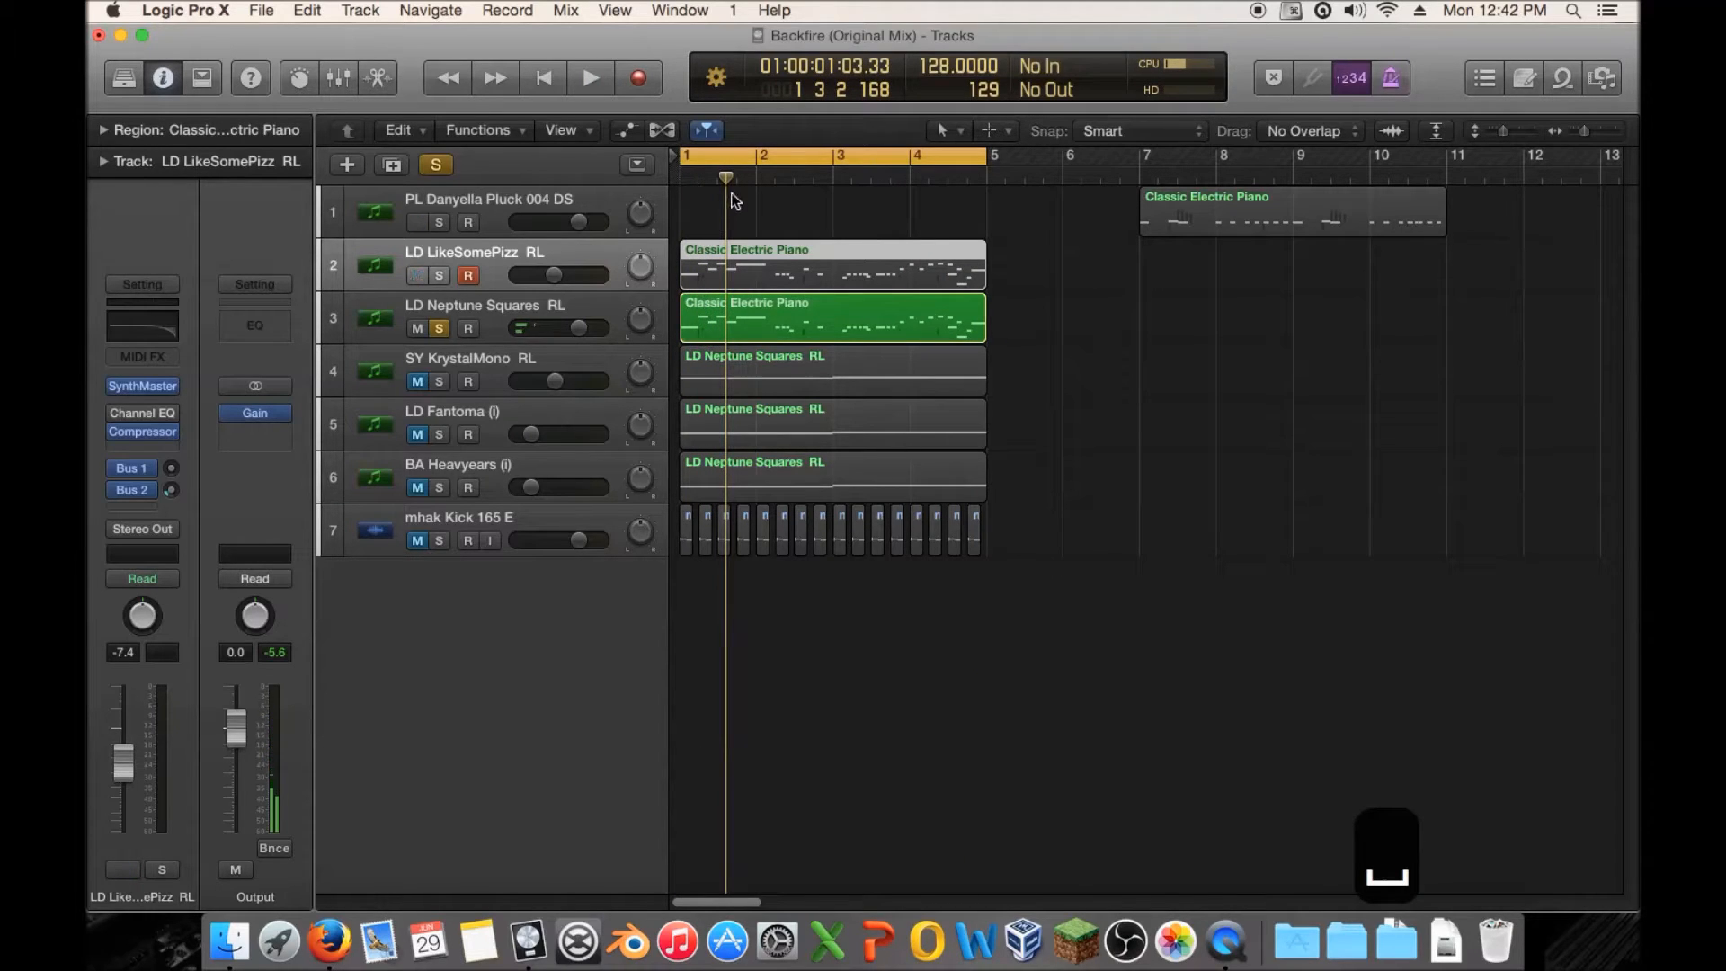
{"action": "left_click_drag", "start_coordinate": [727, 180], "coordinate": [680, 177]}
Examine the high-frequency cut in the Channel EQ on the LD Neptune Squares track and close the plug-in window.
{"action": "left_click", "coordinate": [462, 298]}
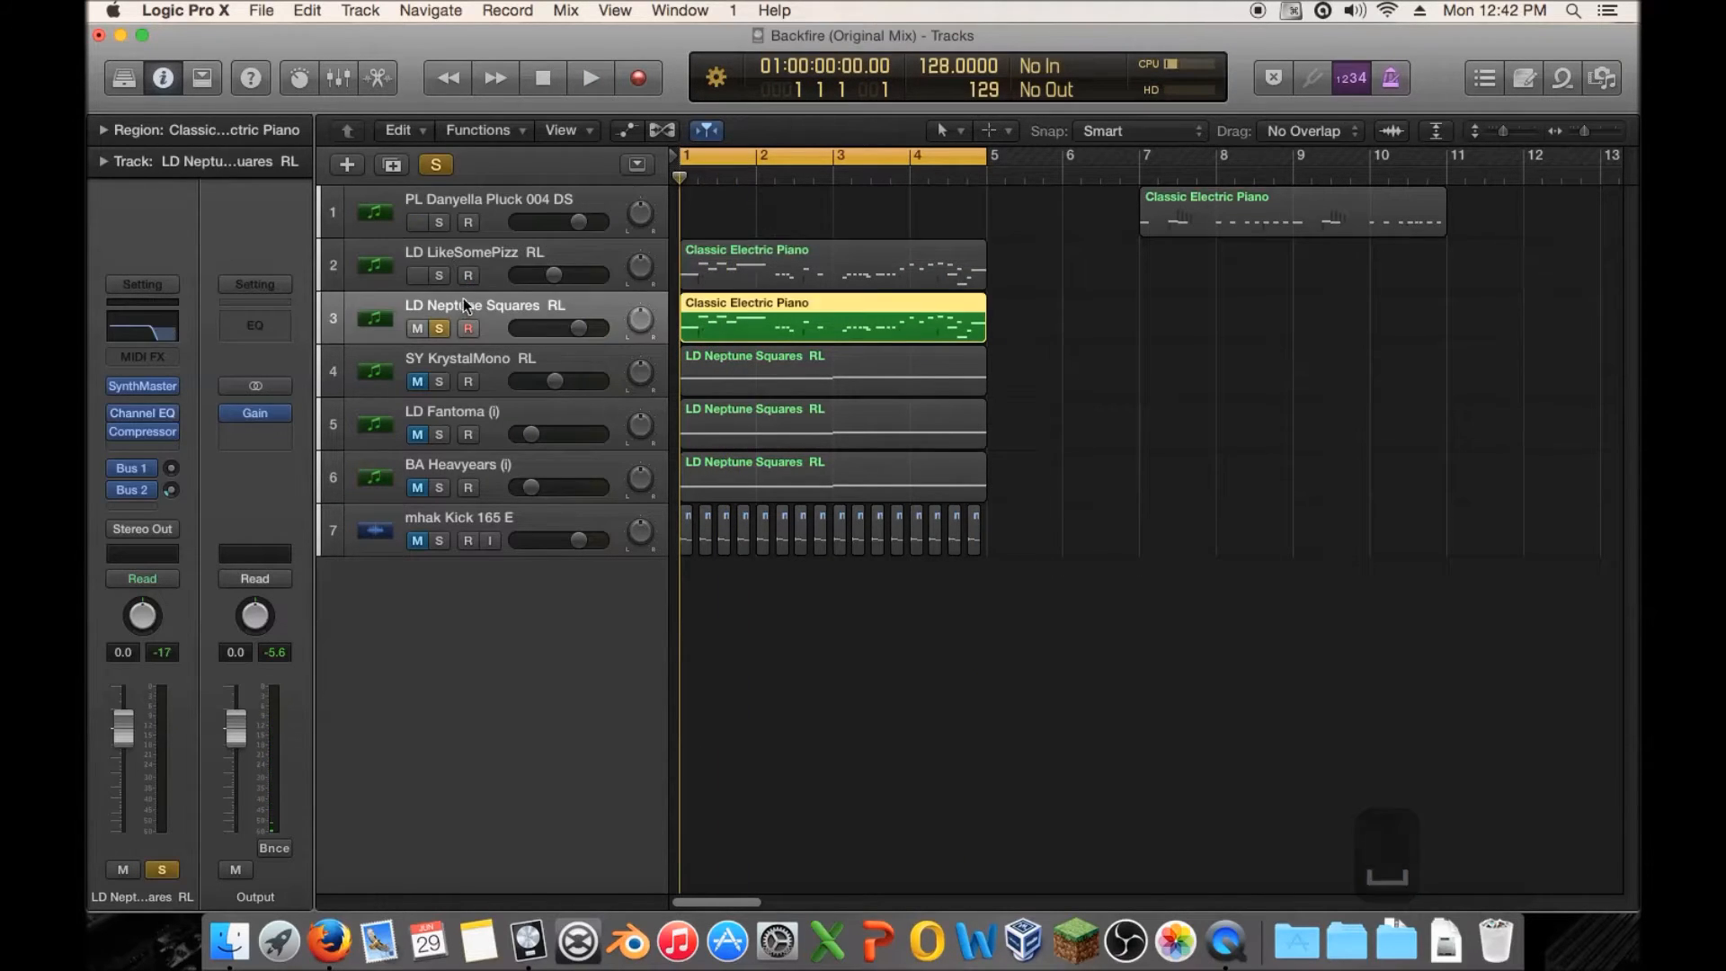
{"action": "left_click", "coordinate": [144, 413]}
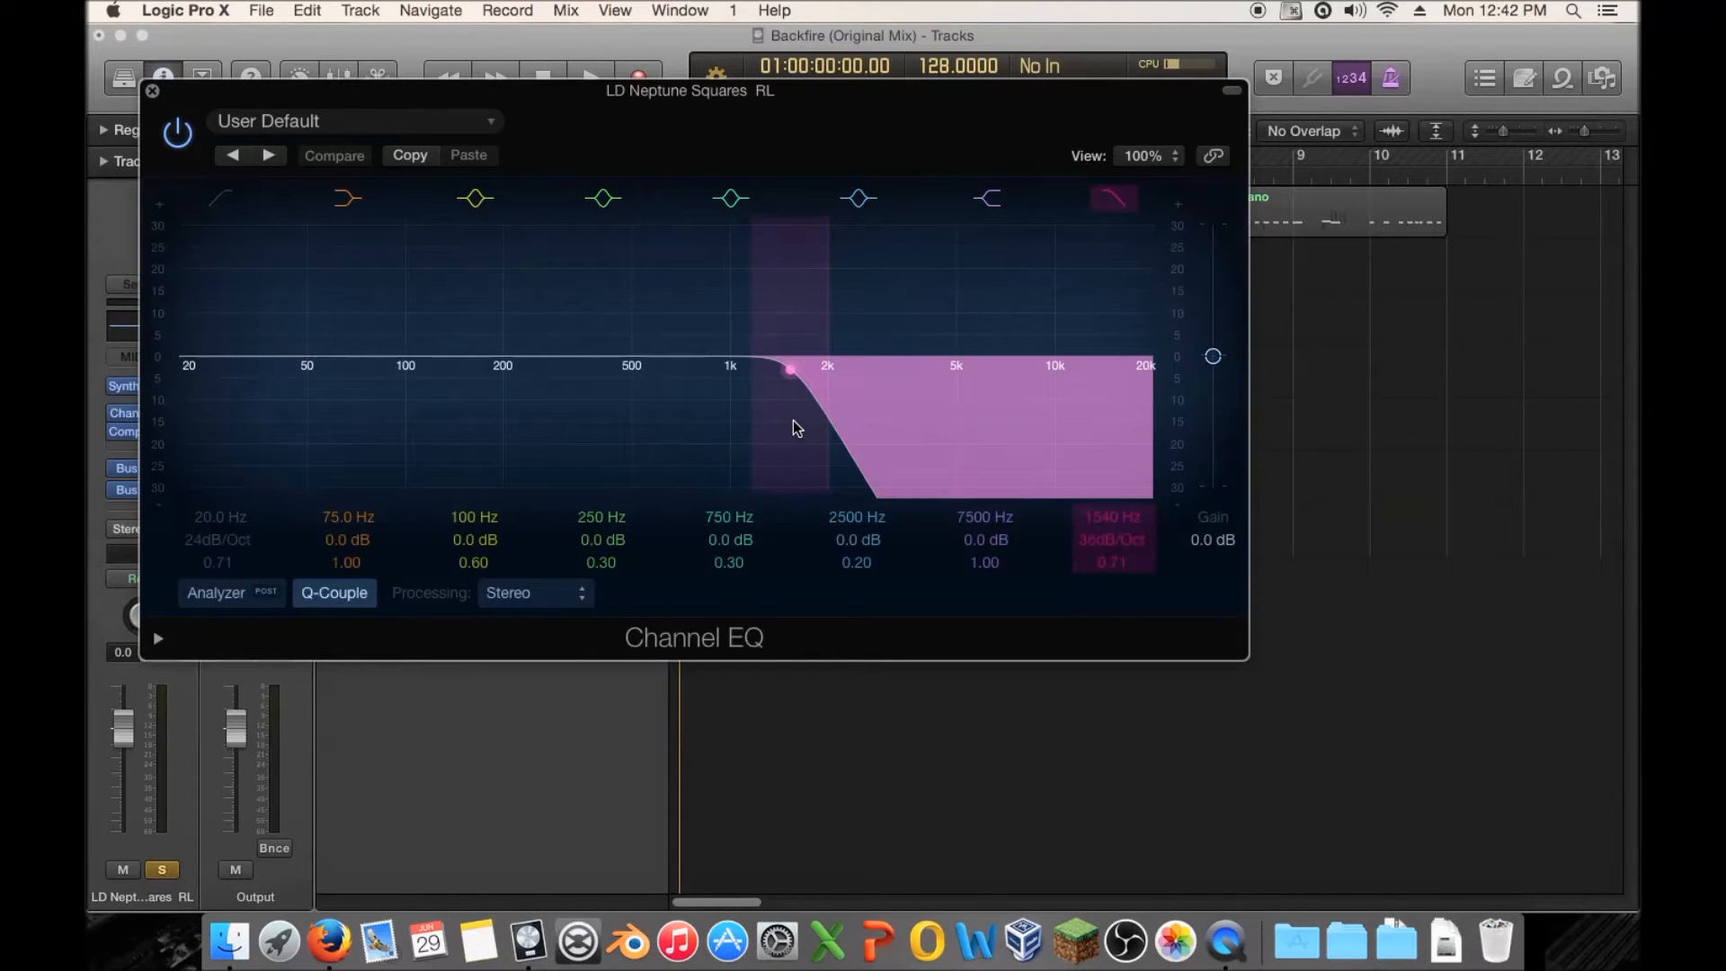
{"action": "left_click", "coordinate": [153, 91]}
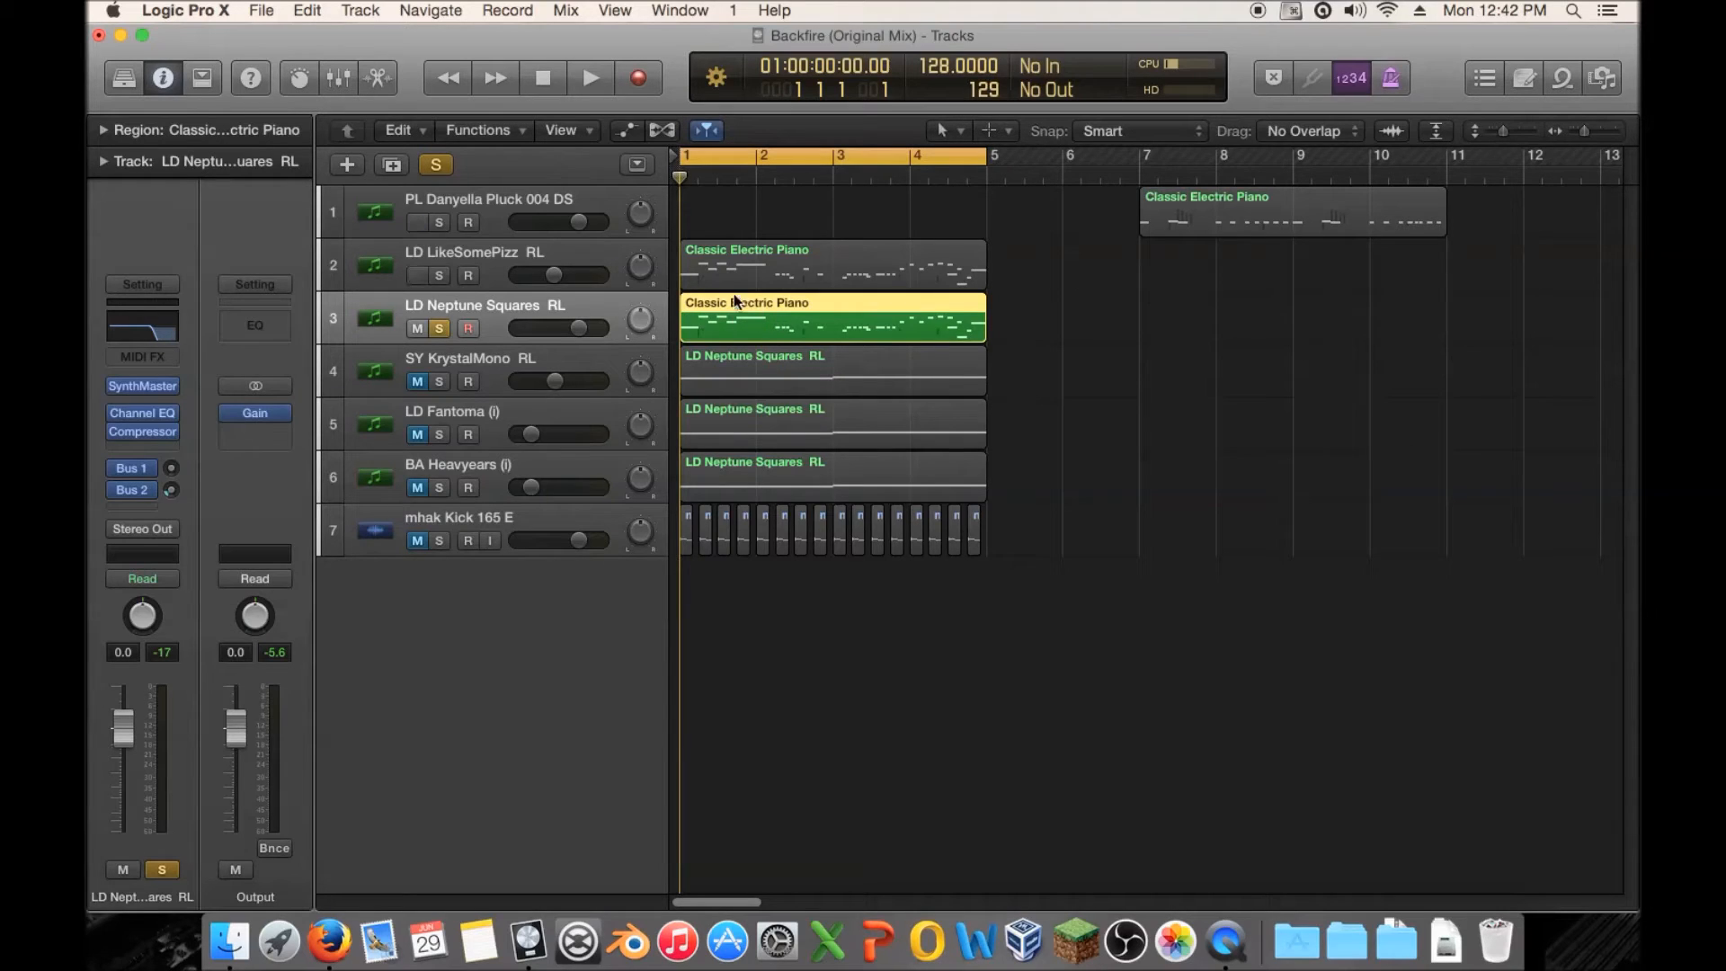
Solo LD LikeSomePizz together with LD Neptune Squares, play both briefly, and turn off both solos.
{"action": "left_click", "coordinate": [735, 260]}
{"action": "left_click", "coordinate": [438, 275]}
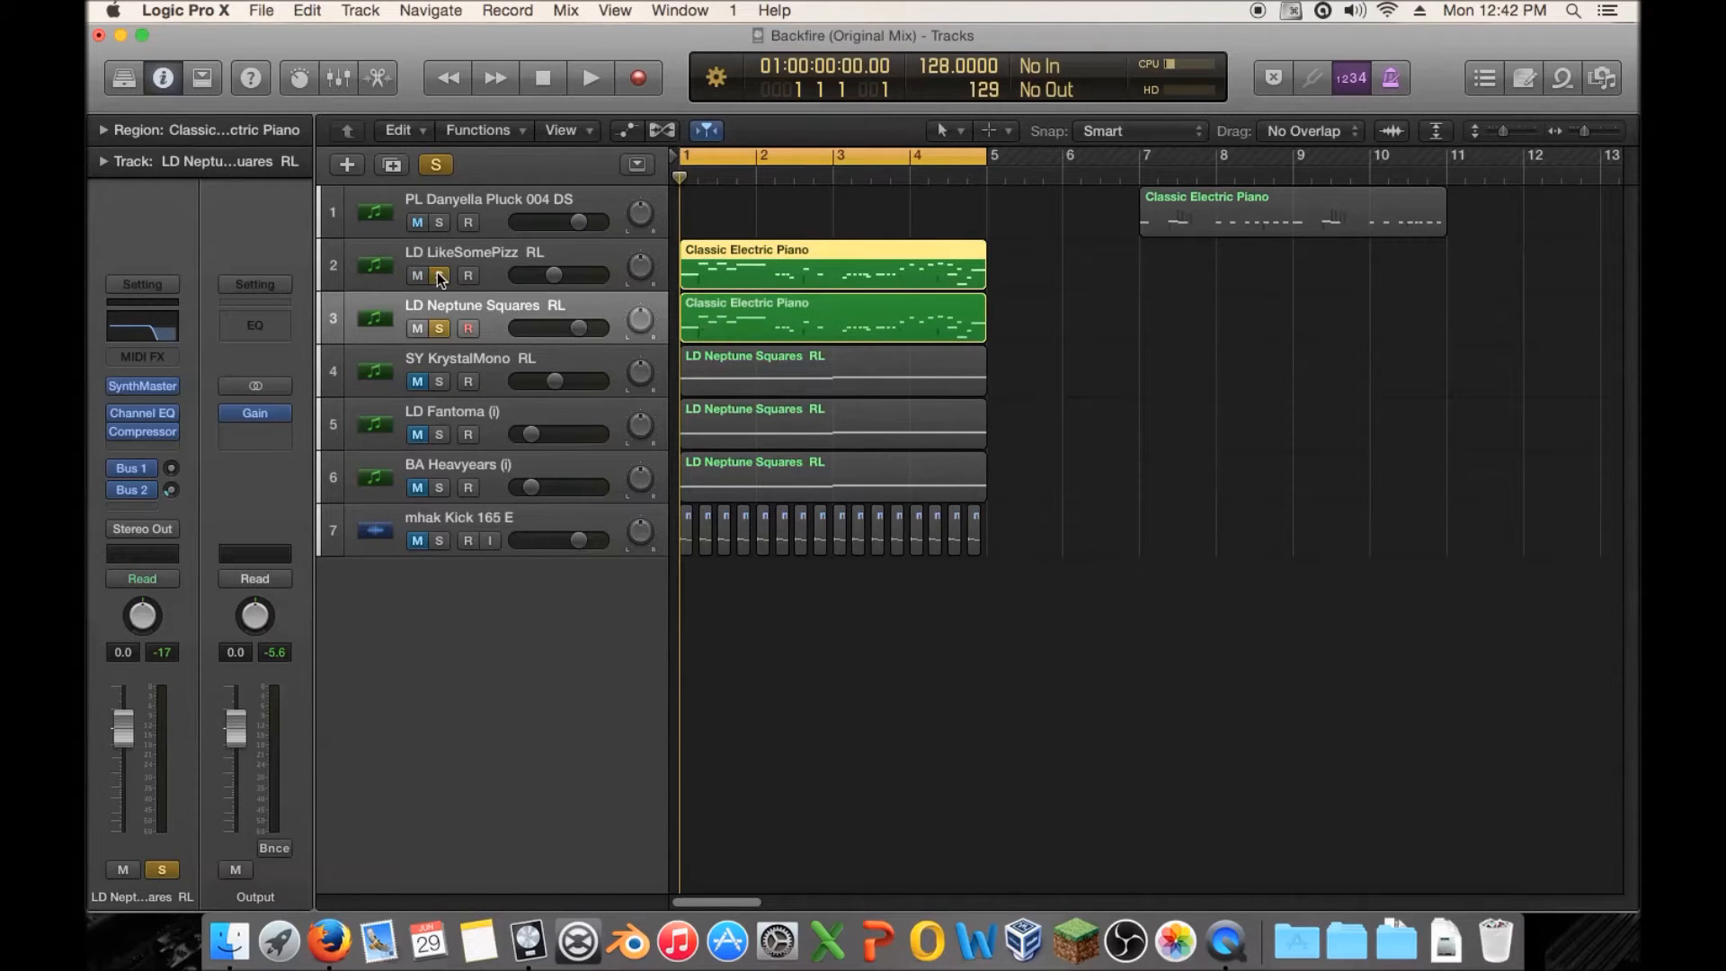
{"action": "key", "text": "space"}
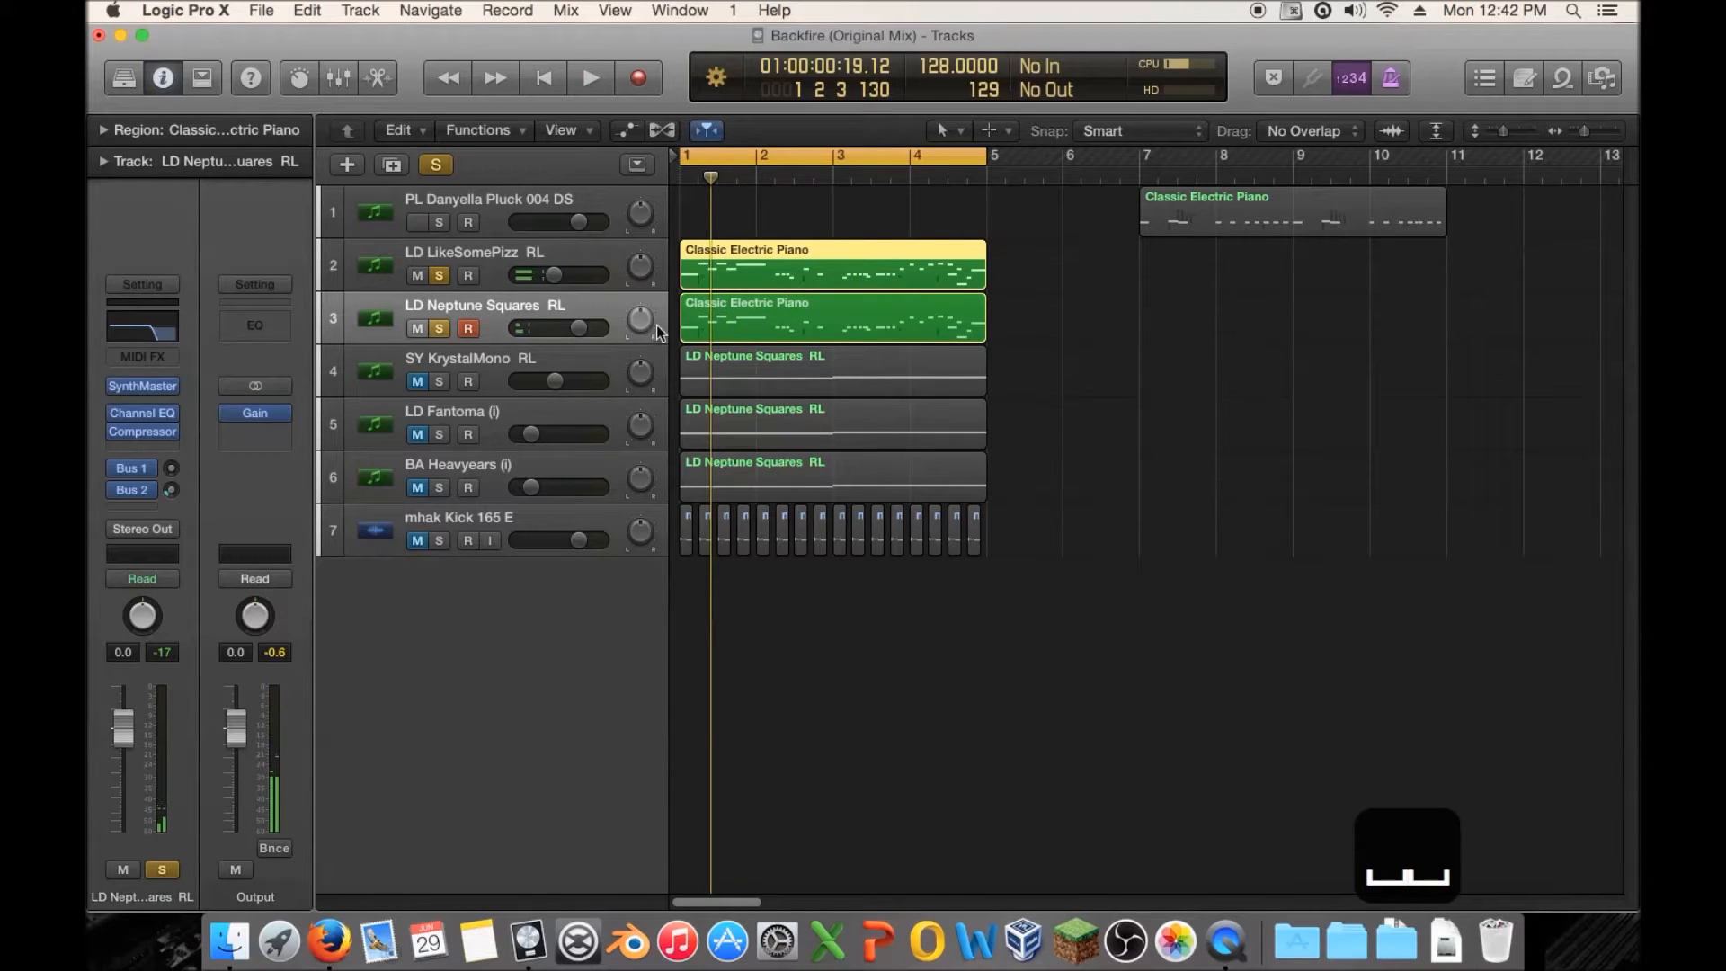
{"action": "left_click", "coordinate": [436, 329]}
{"action": "left_click", "coordinate": [500, 252]}
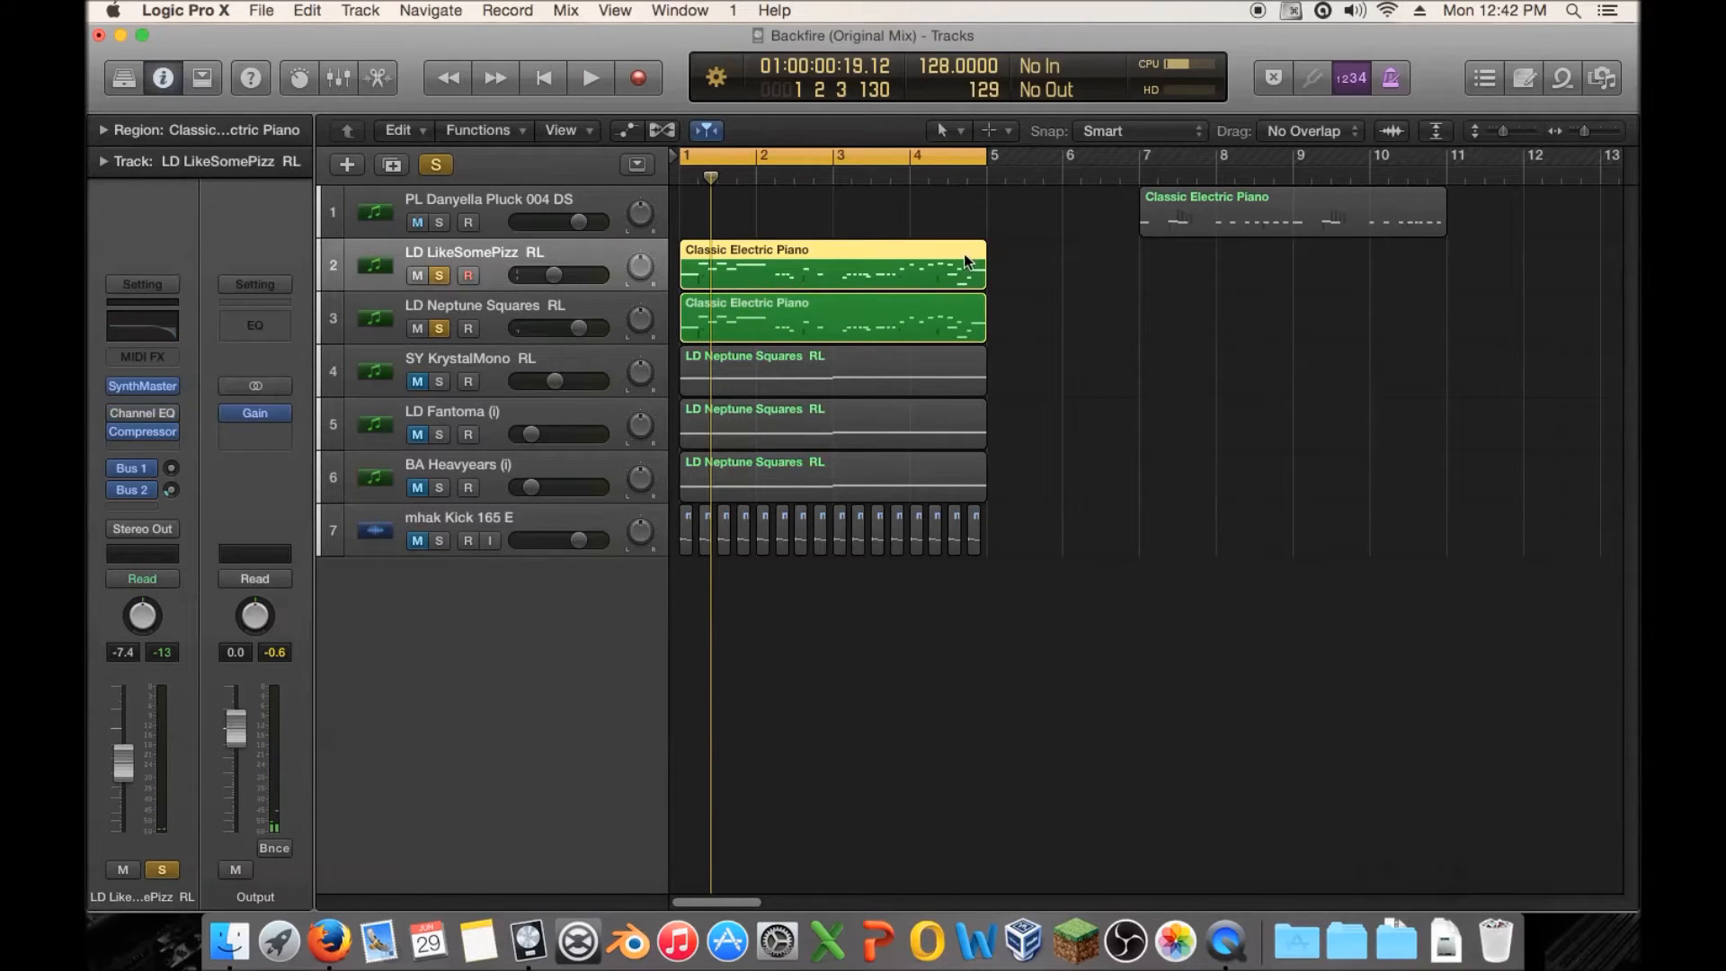
{"action": "left_click", "coordinate": [1215, 295]}
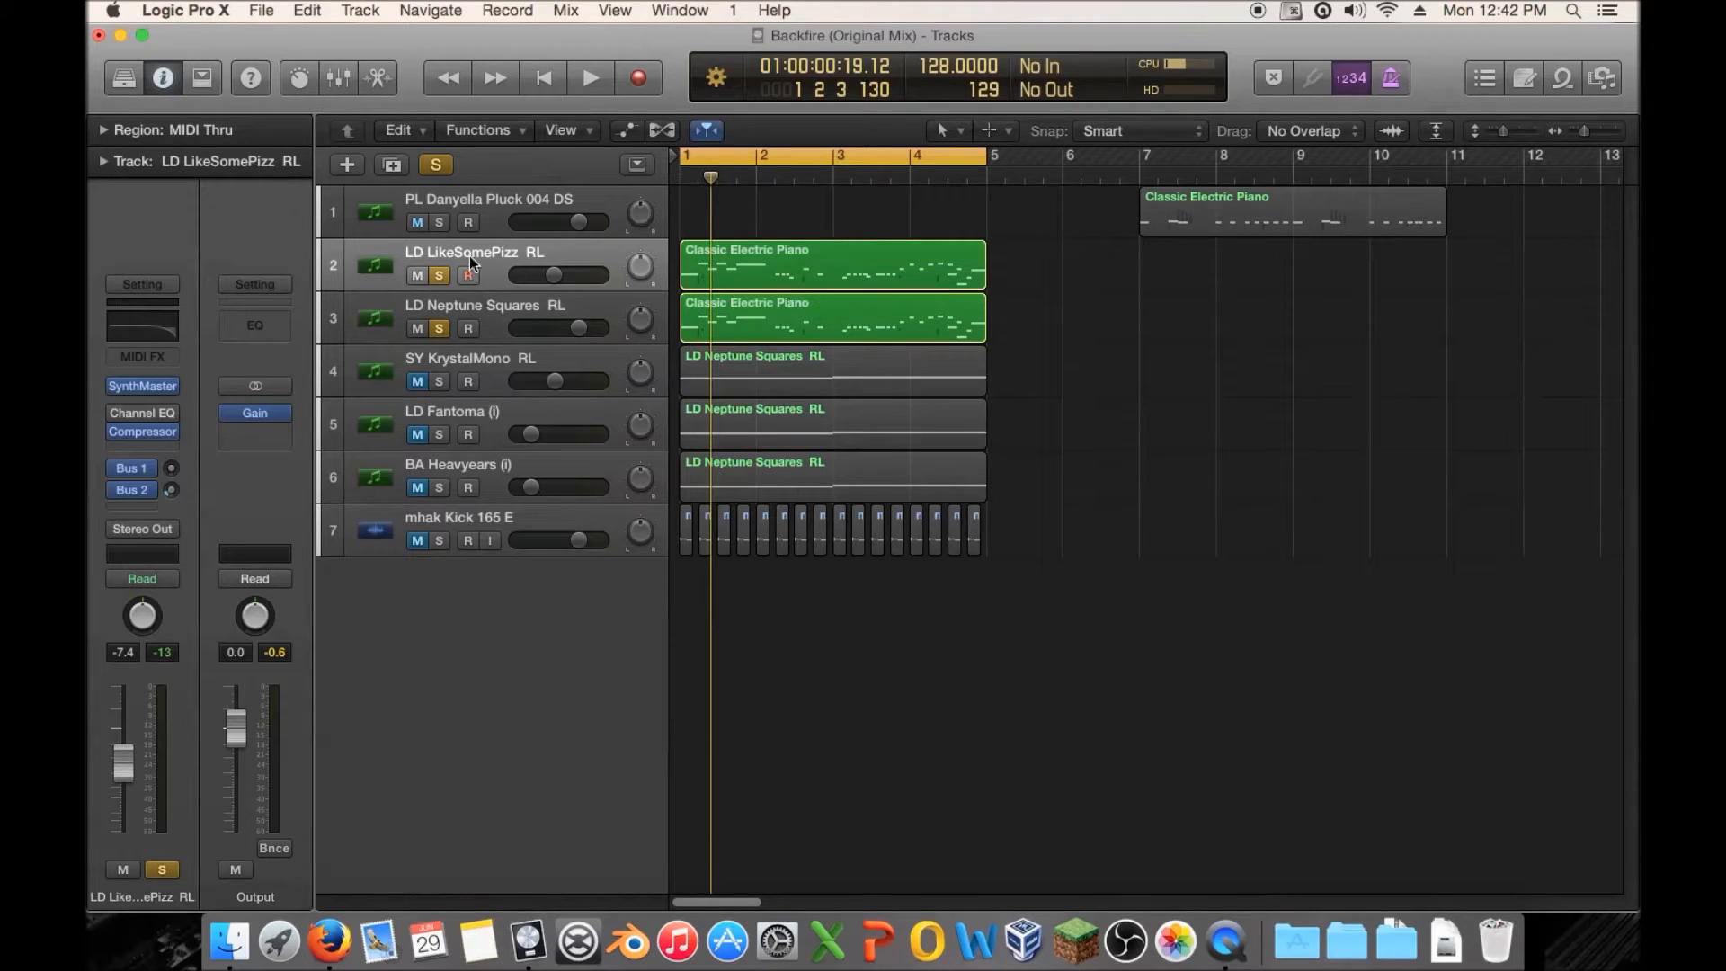
{"action": "left_click", "coordinate": [440, 275]}
{"action": "left_click", "coordinate": [438, 328]}
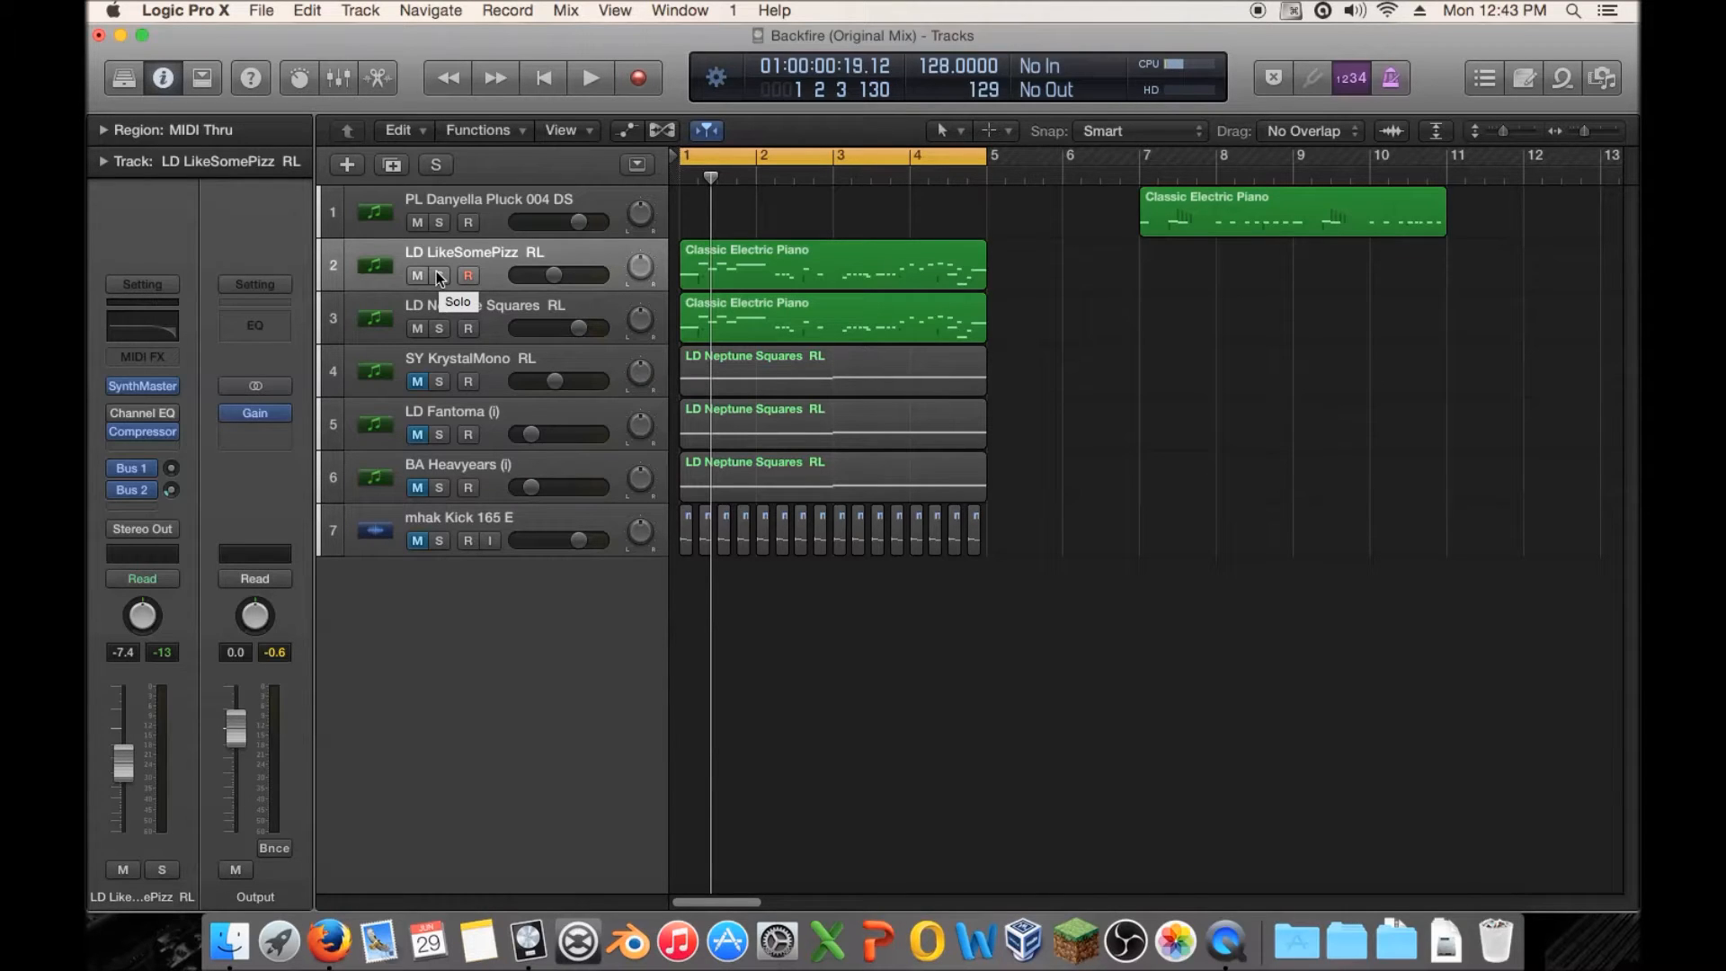
Solo LD LikeSomePizz, play the loop, and add LD Neptune Squares to the solo during playback to compare the layers.
{"action": "left_click", "coordinate": [719, 269]}
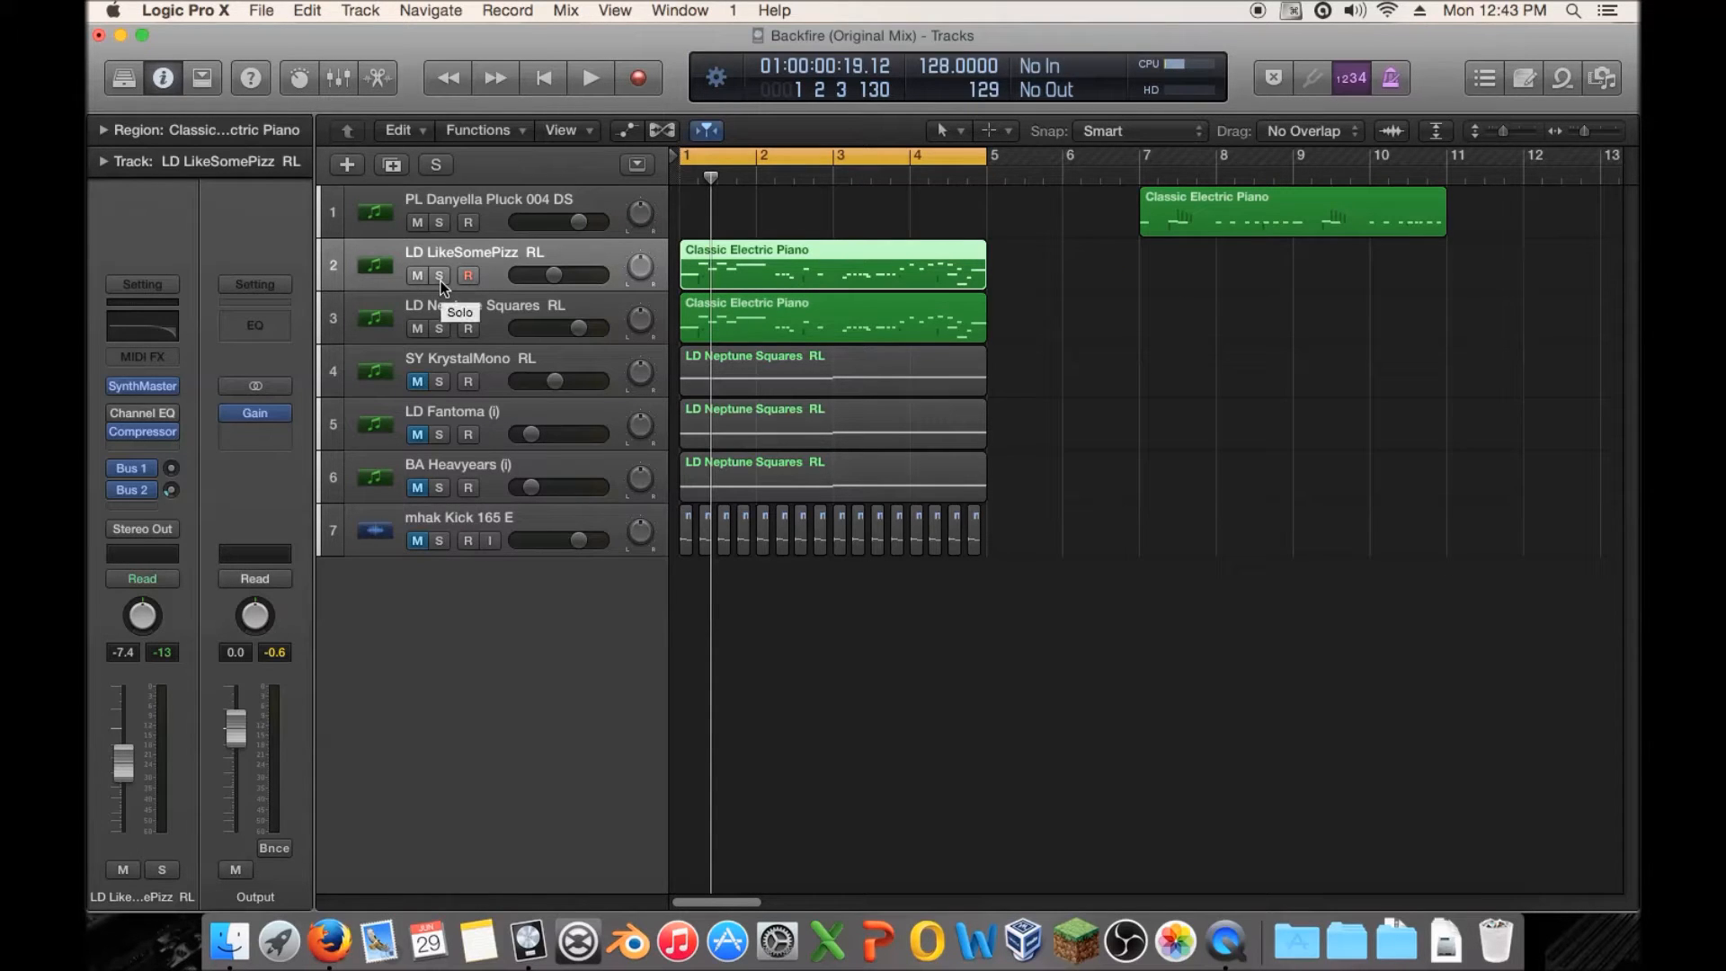
{"action": "left_click", "coordinate": [445, 329]}
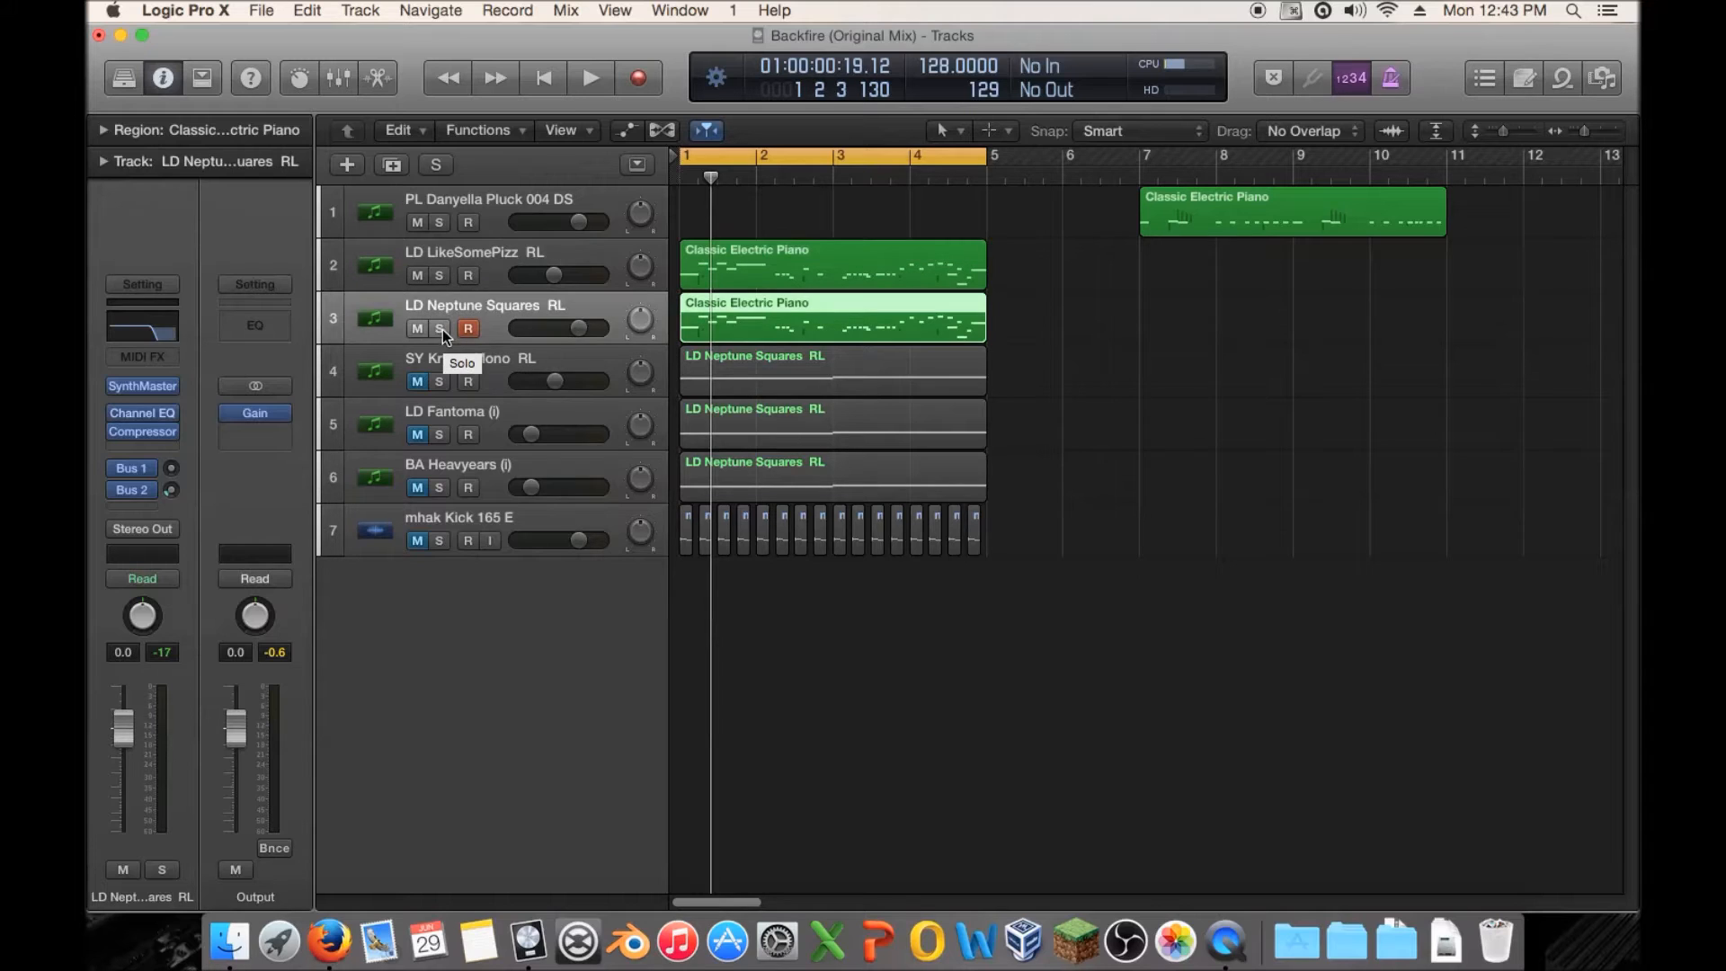
{"action": "left_click", "coordinate": [441, 274]}
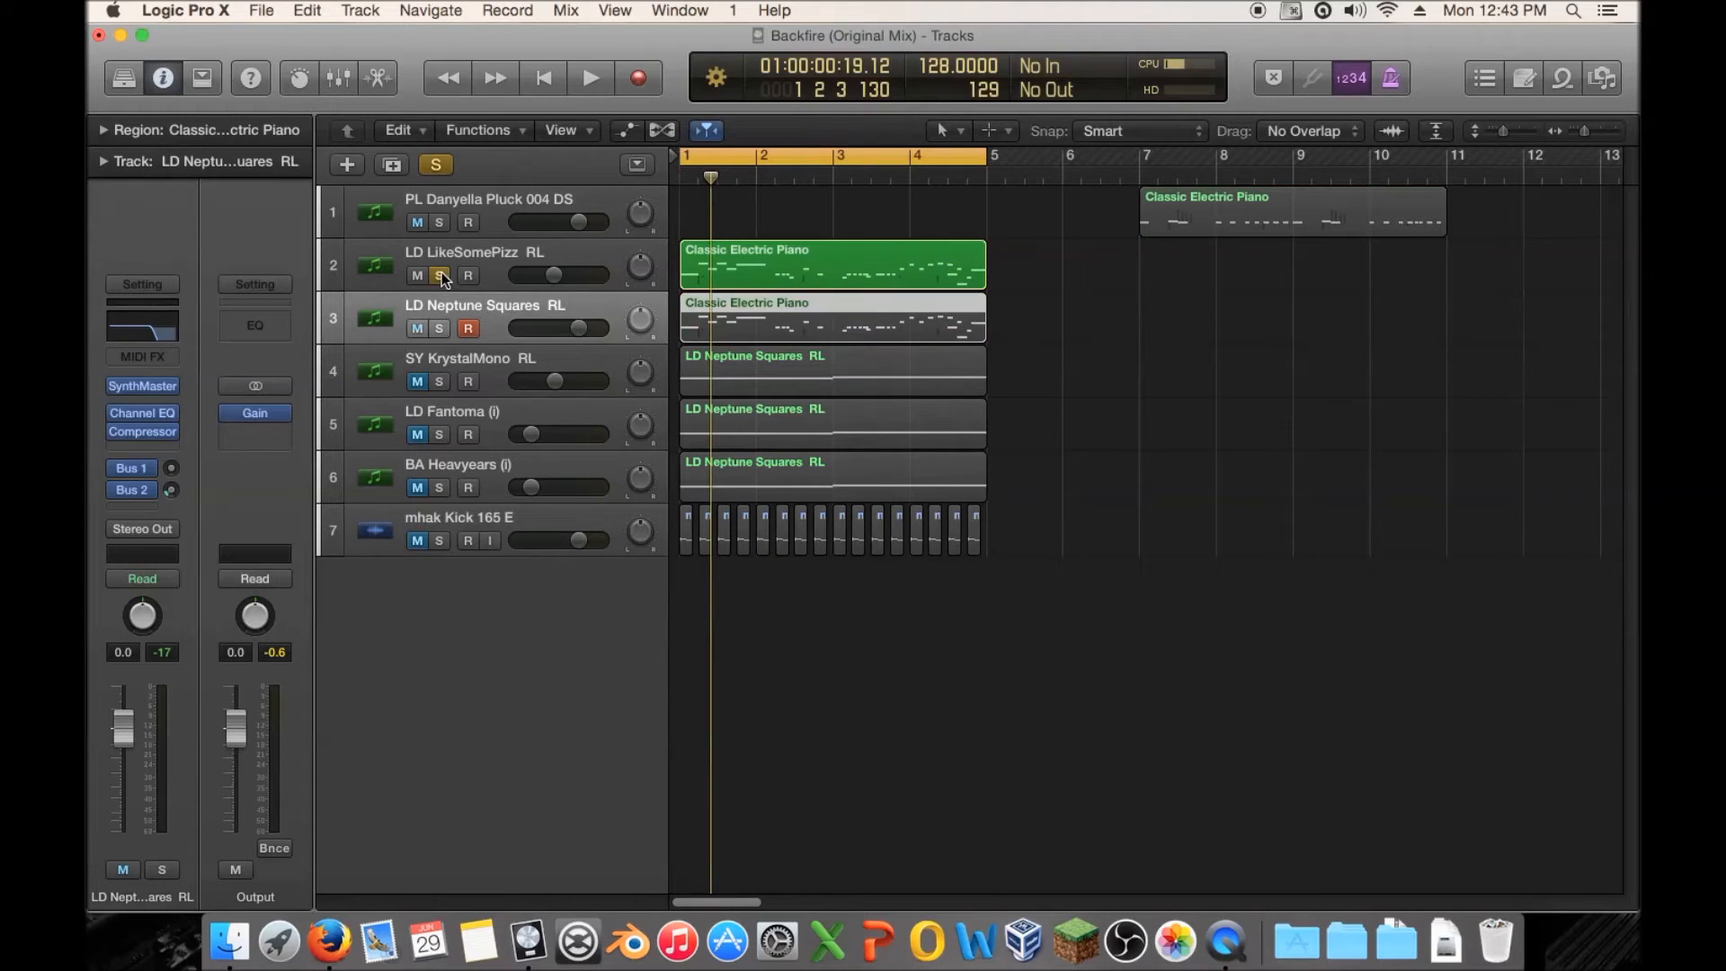
{"action": "key", "text": "space"}
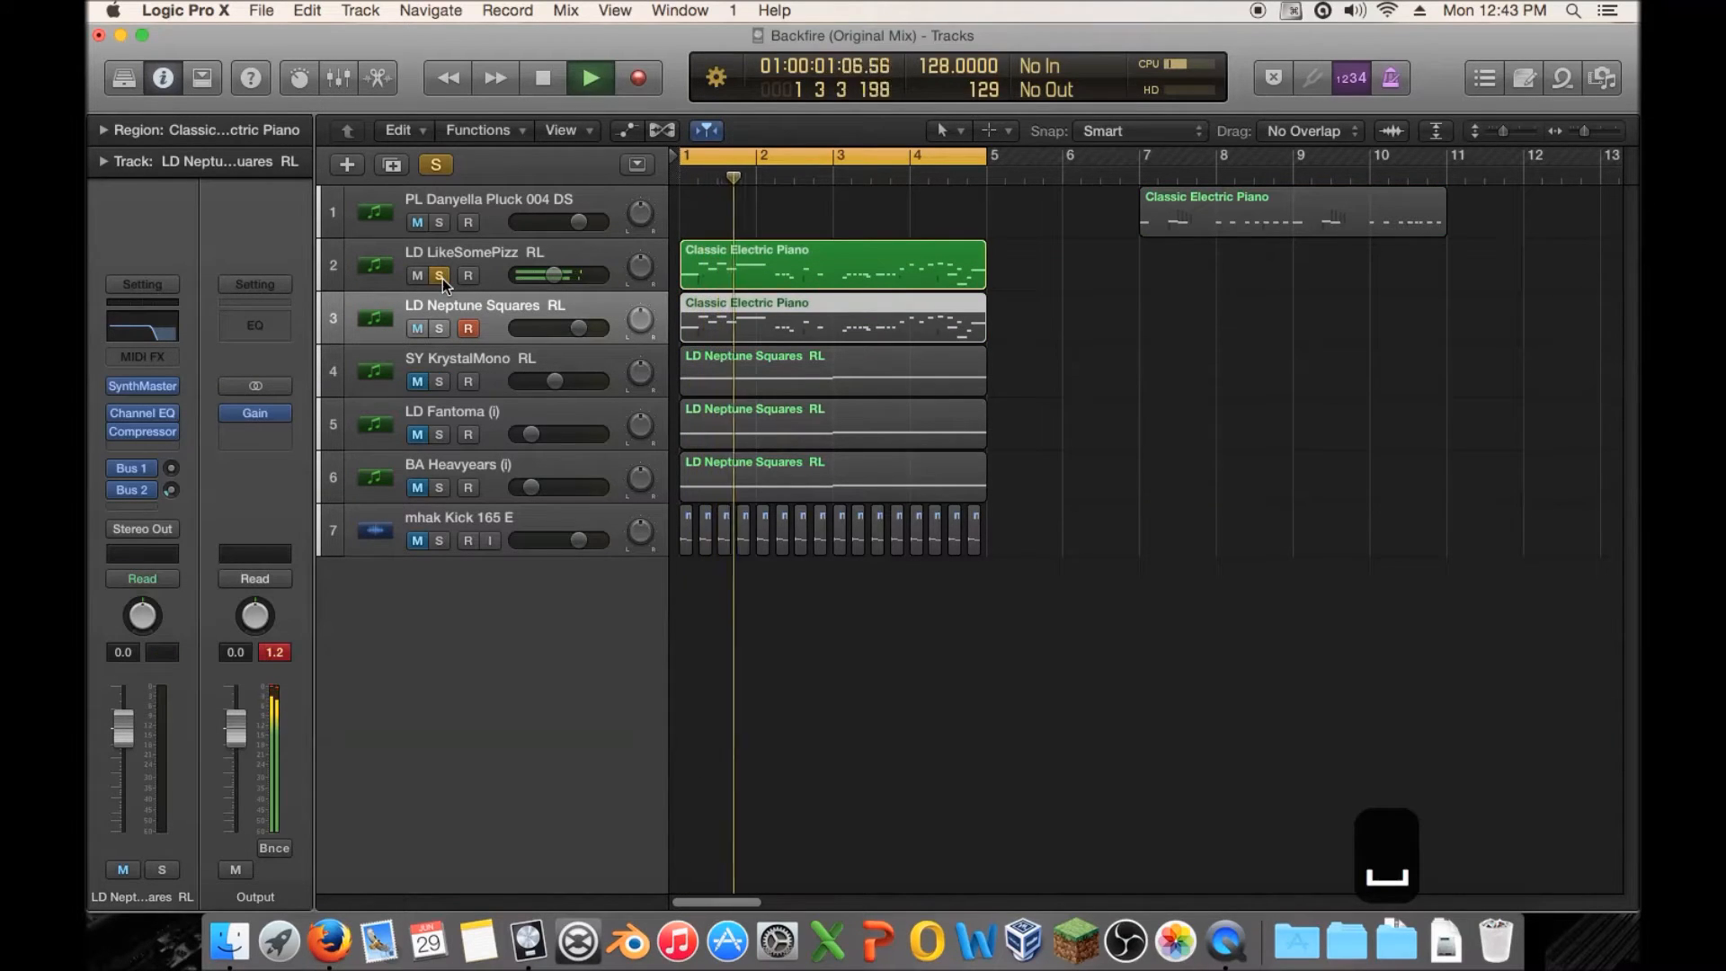
{"action": "left_click", "coordinate": [439, 327]}
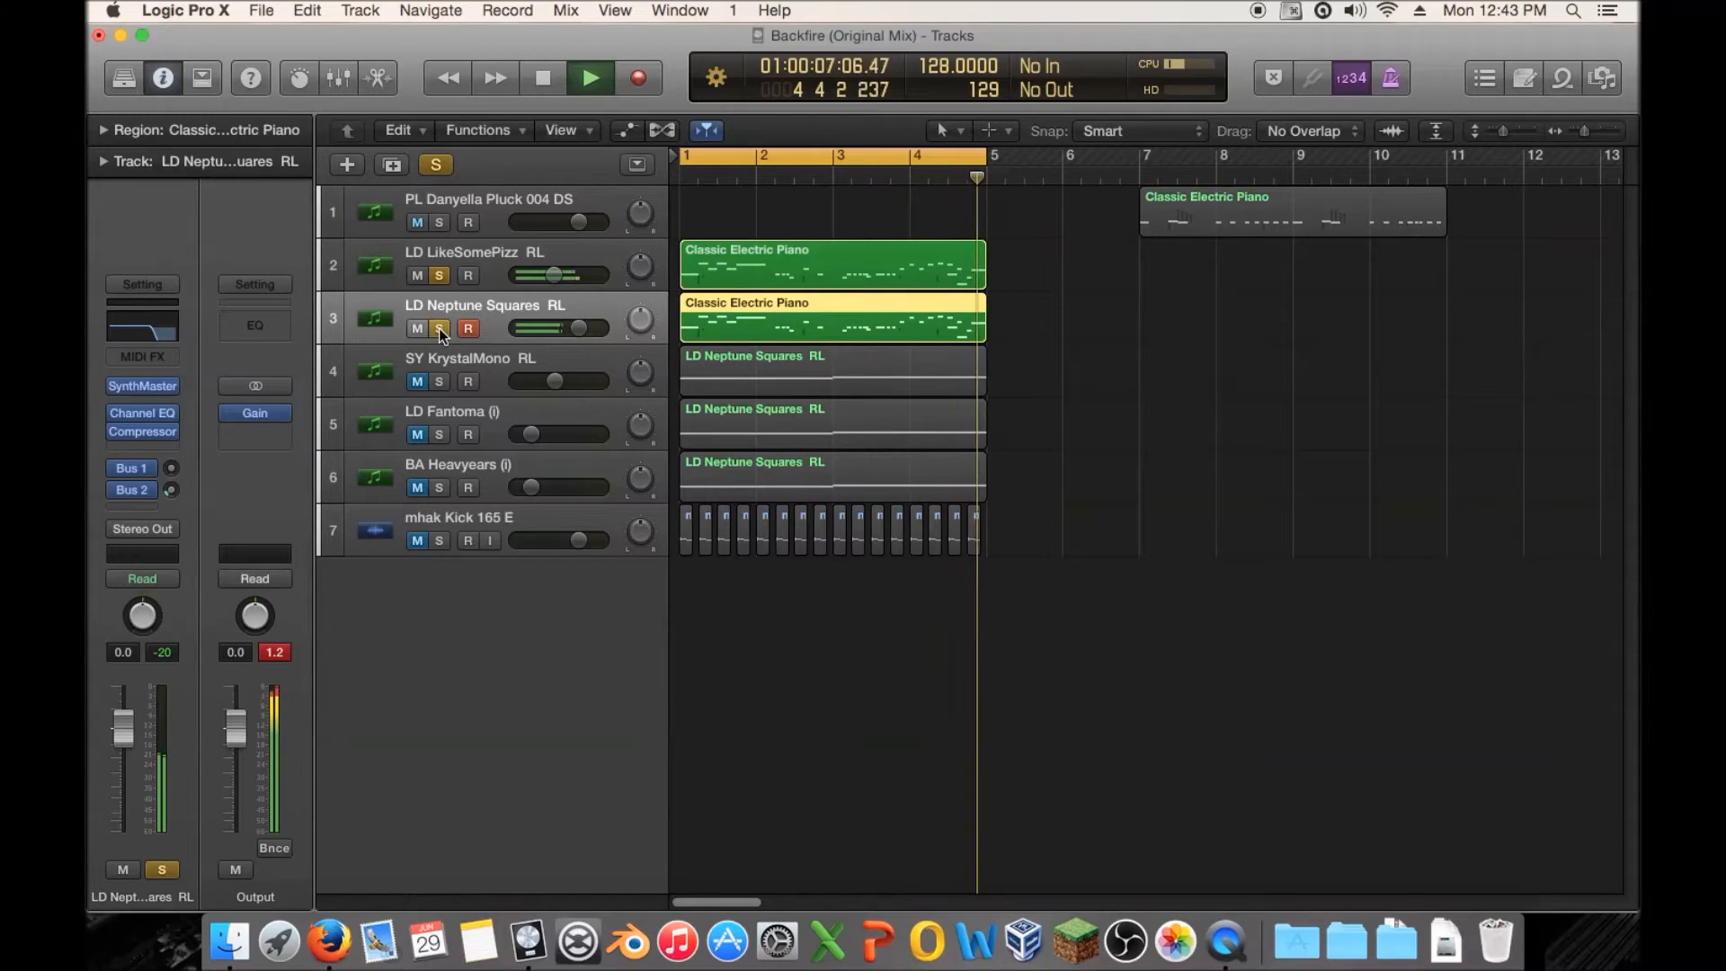
{"action": "key", "text": "space"}
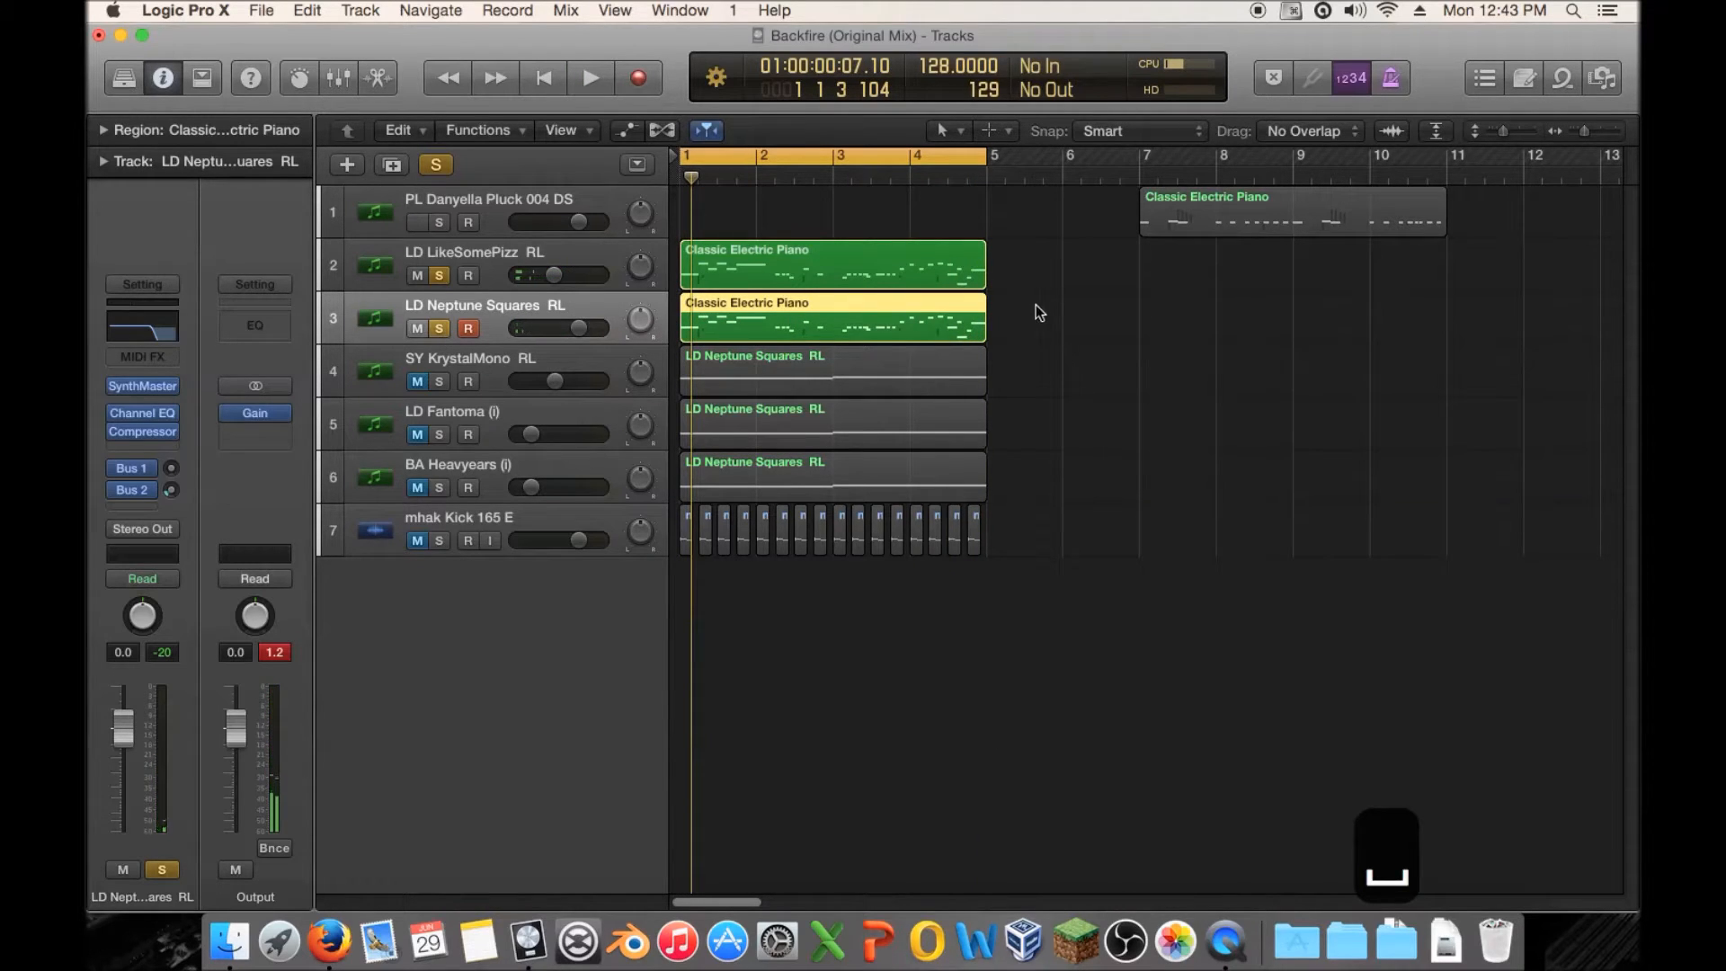
Turn off solo on the LD LikeSomePizz and LD Neptune Squares tracks.
{"action": "left_click", "coordinate": [1005, 315]}
{"action": "left_click", "coordinate": [855, 312]}
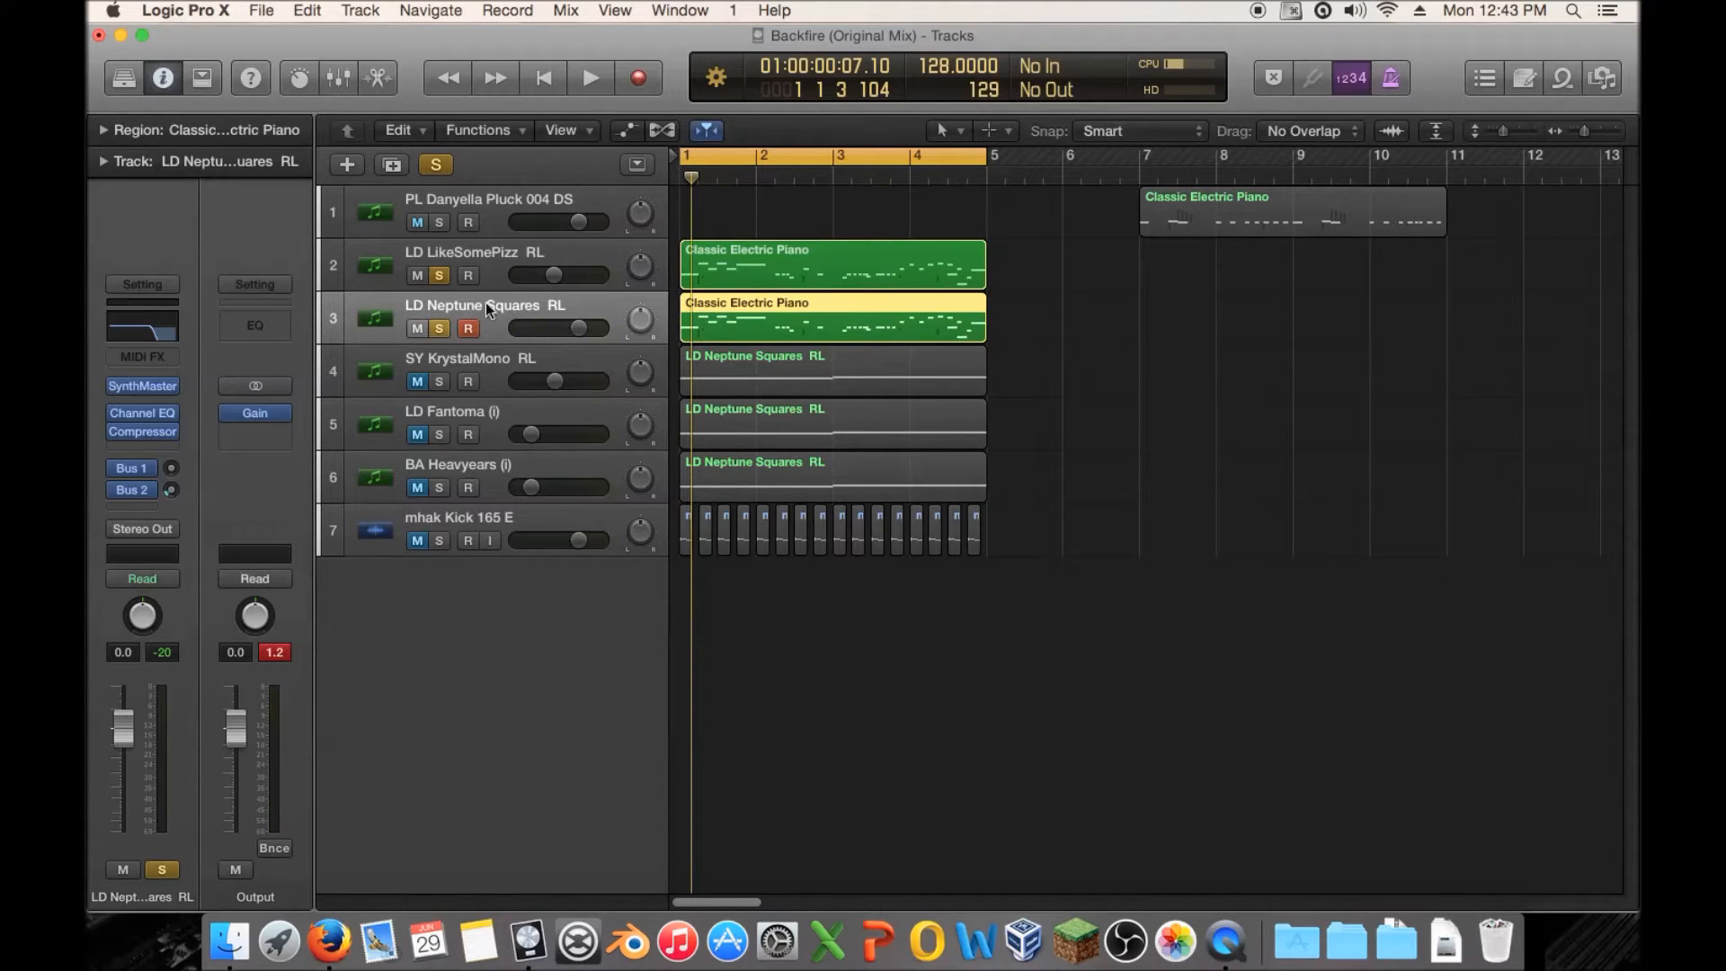
{"action": "left_click_drag", "start_coordinate": [1043, 318], "coordinate": [544, 320]}
{"action": "left_click", "coordinate": [439, 328]}
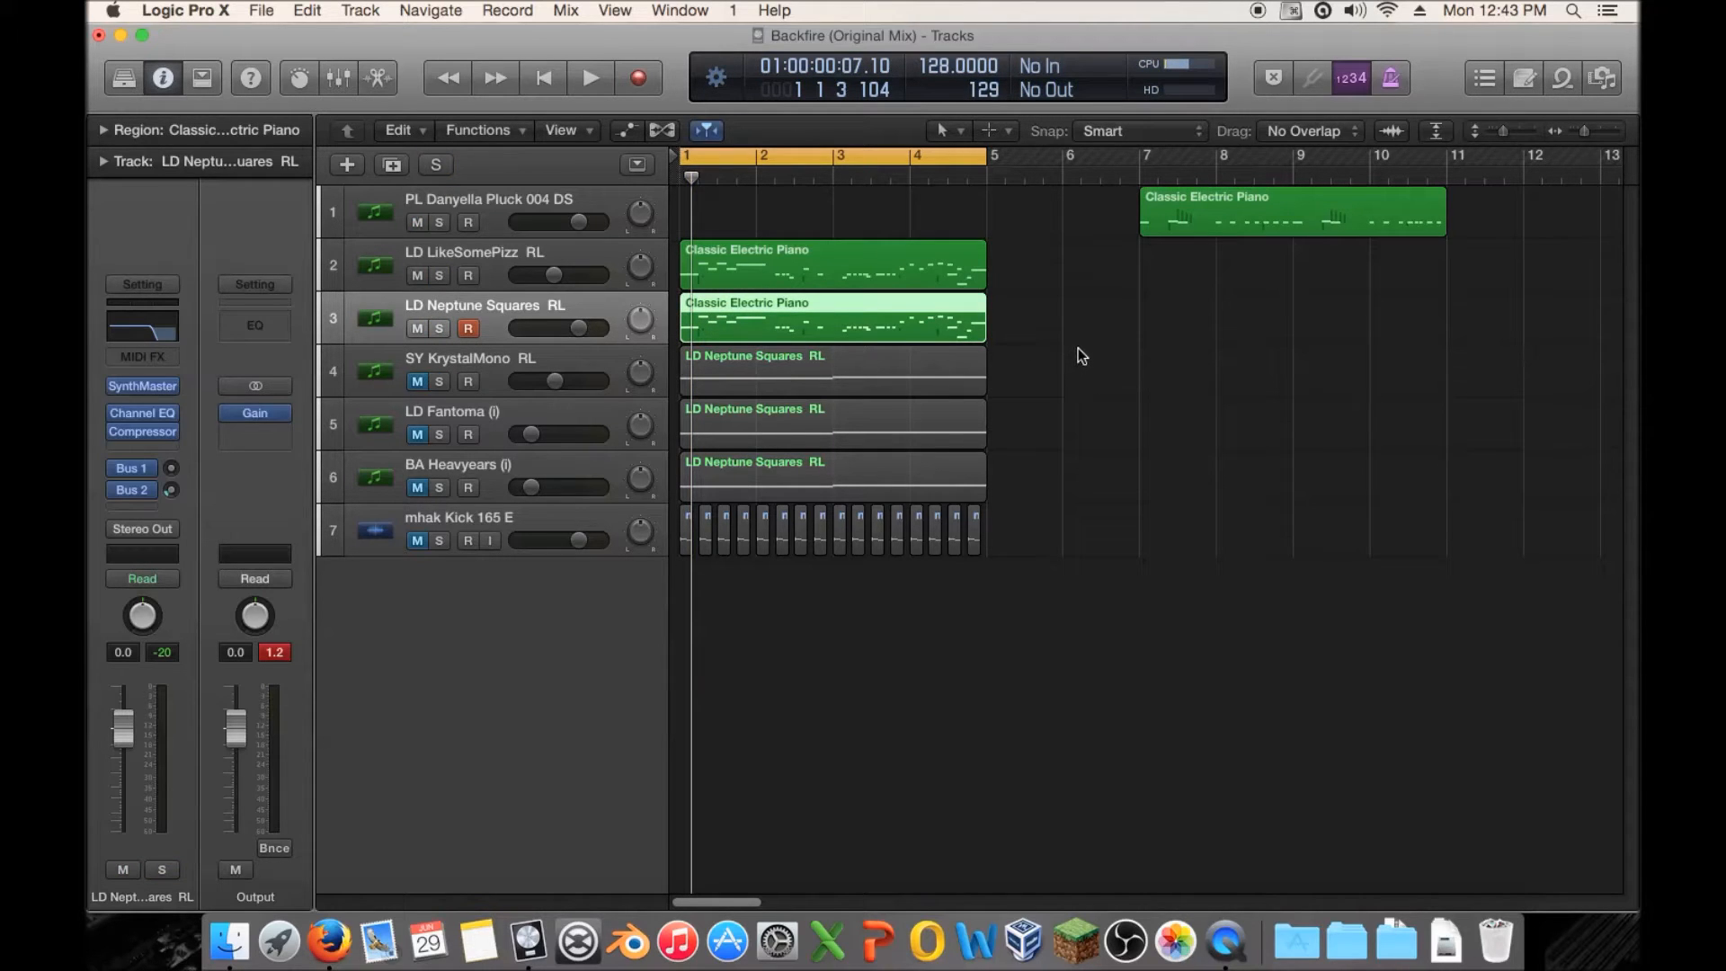
Unmute the SY KrystalMono, LD Fantoma and BA Heavyears tracks and select each of them to show its channel strip.
{"action": "left_click_drag", "start_coordinate": [417, 382], "coordinate": [421, 484]}
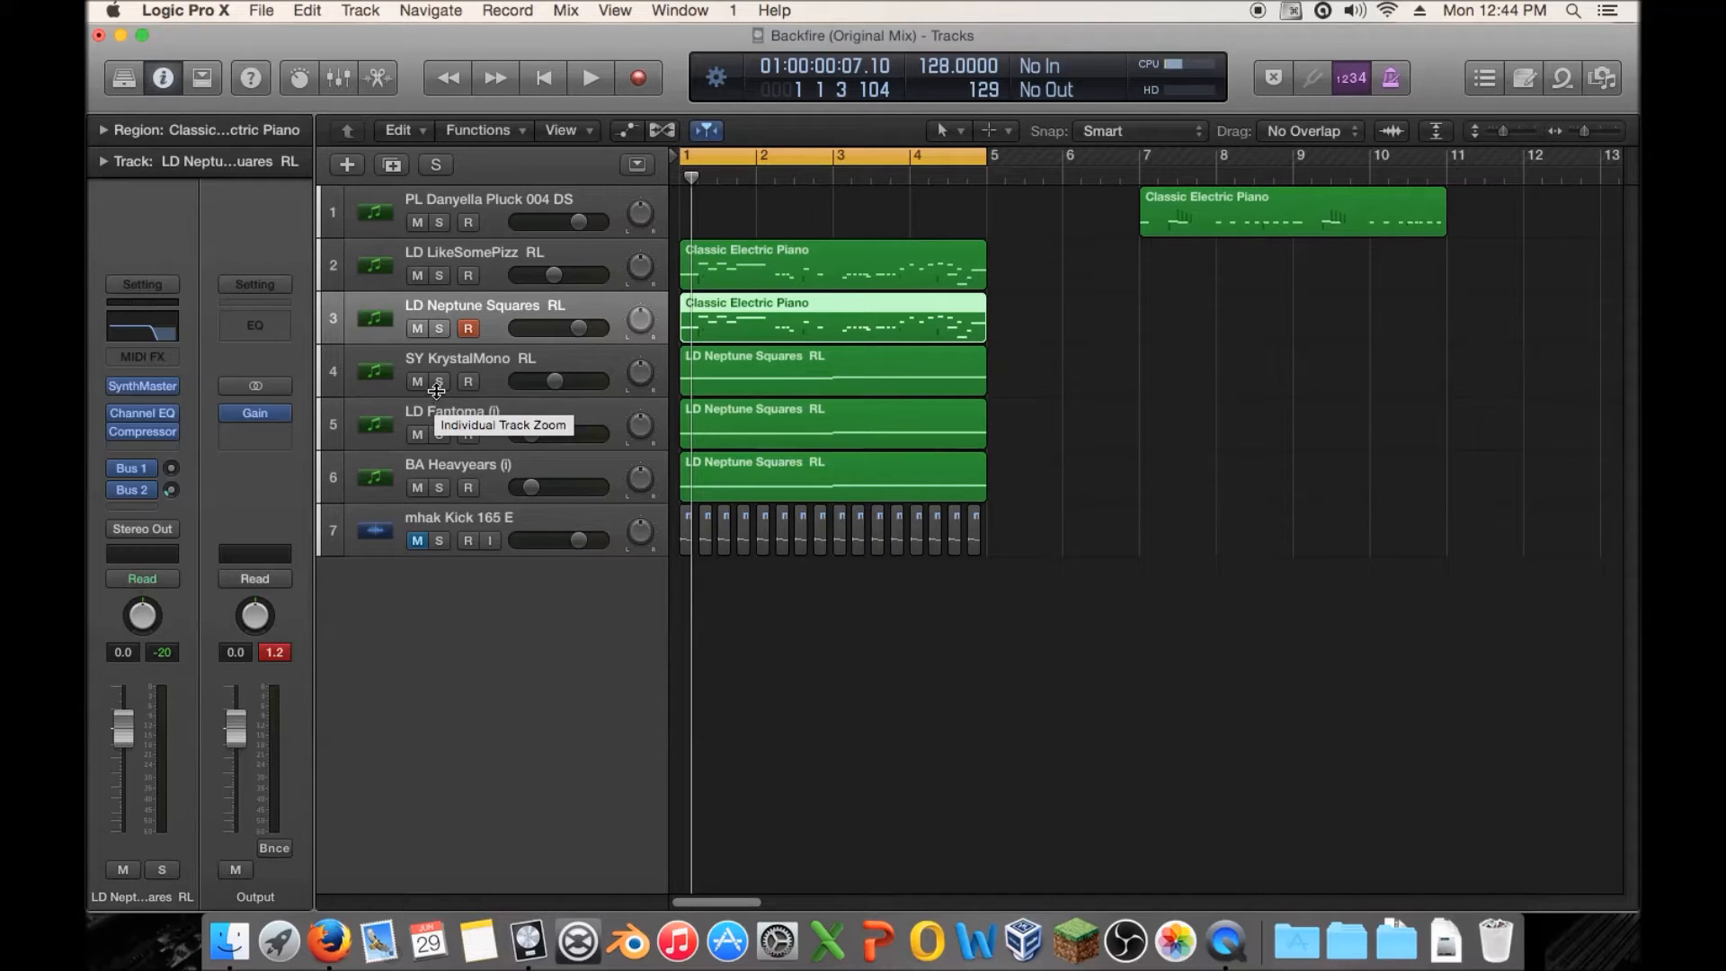
{"action": "left_click", "coordinate": [510, 362]}
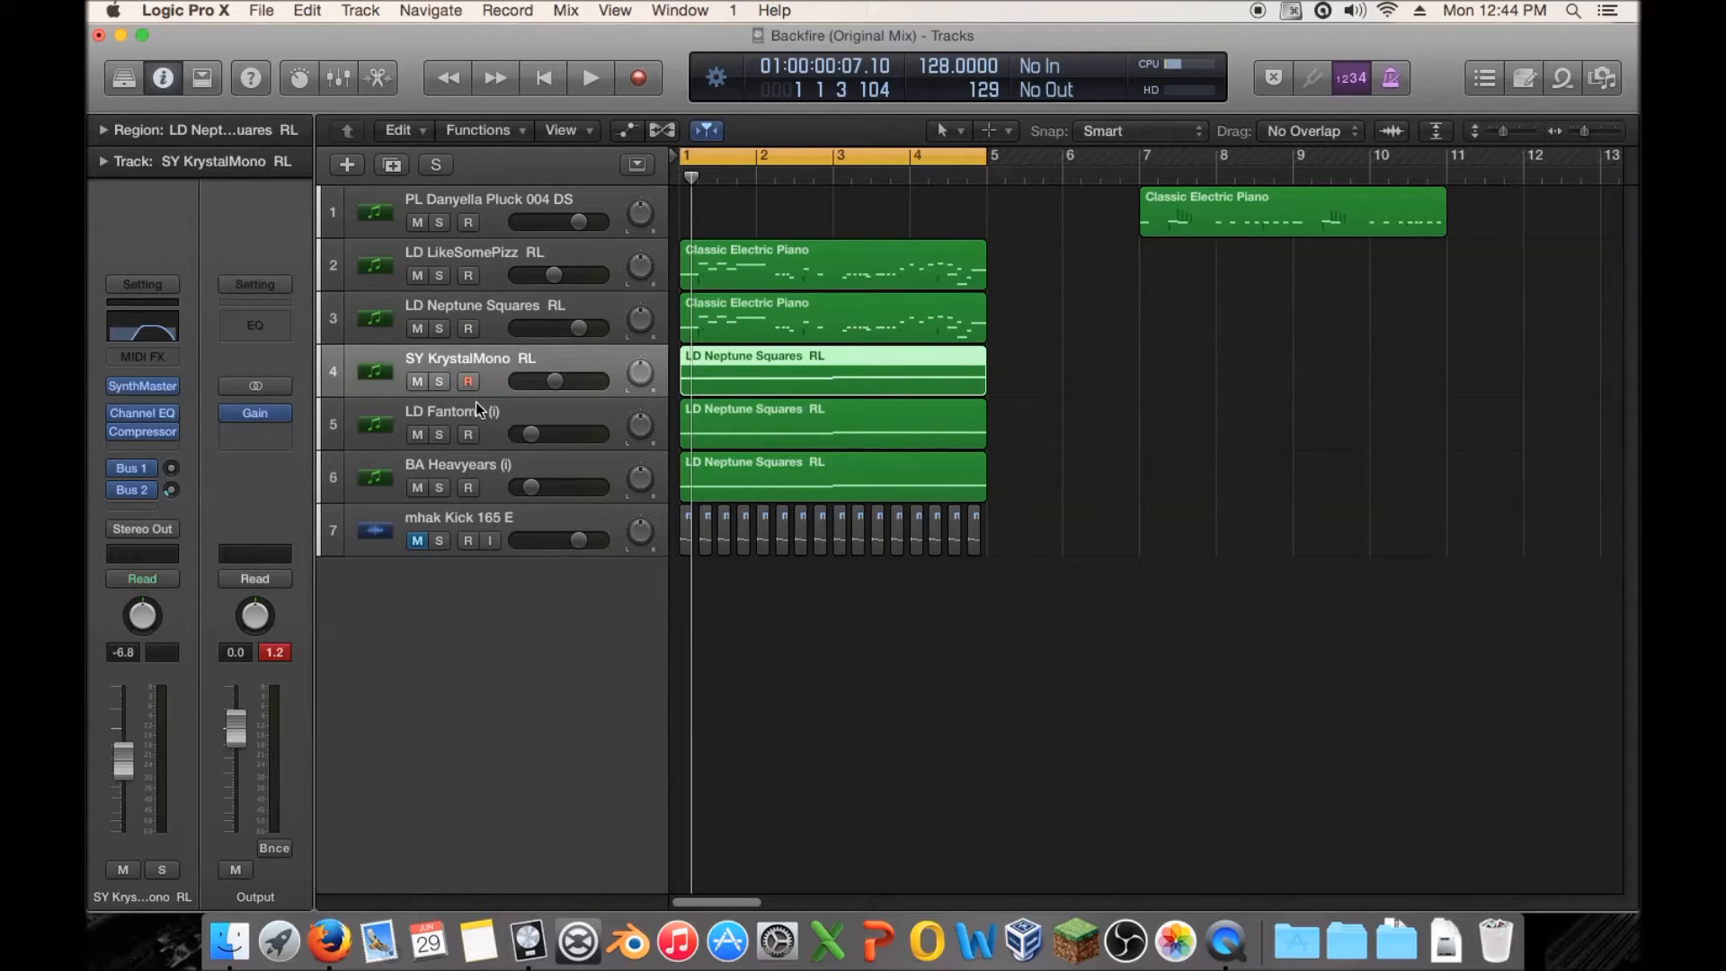
{"action": "left_click", "coordinate": [481, 409]}
{"action": "left_click", "coordinate": [501, 479]}
{"action": "left_click", "coordinate": [505, 359]}
Mute SY KrystalMono, LD Fantoma and BA Heavyears, start playback, and unmute the three tracks while the loop plays.
{"action": "left_click_drag", "start_coordinate": [417, 381], "coordinate": [423, 463]}
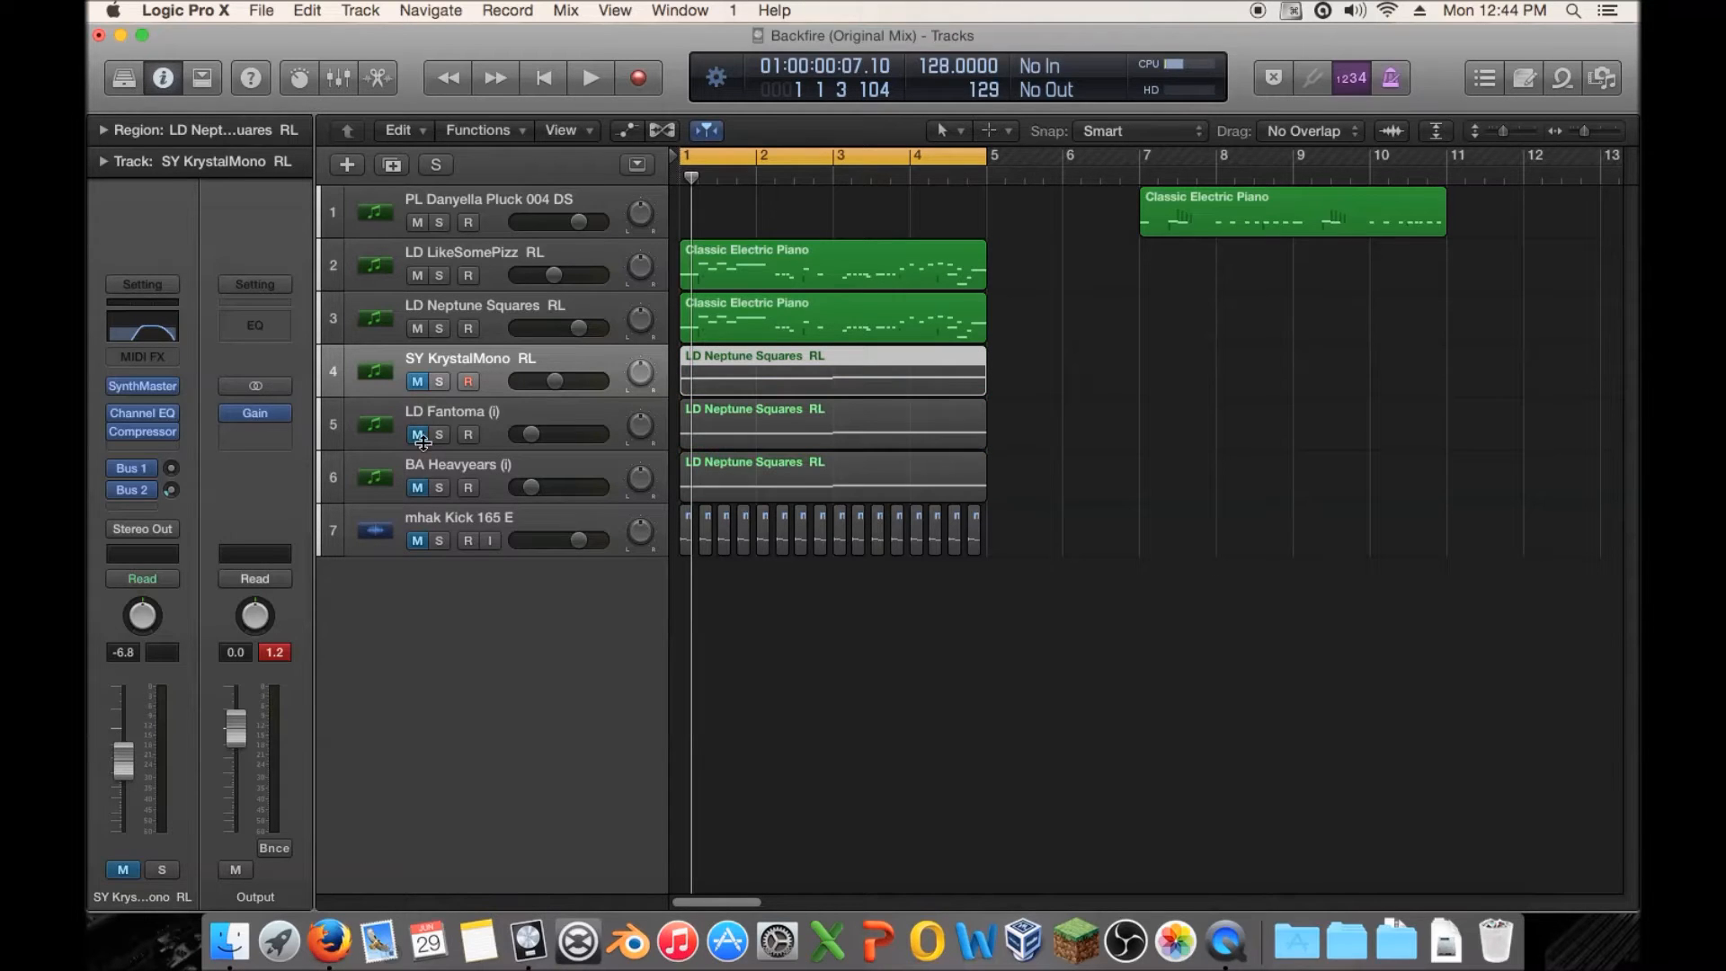
{"action": "key", "text": "space"}
{"action": "left_click_drag", "start_coordinate": [417, 381], "coordinate": [419, 486]}
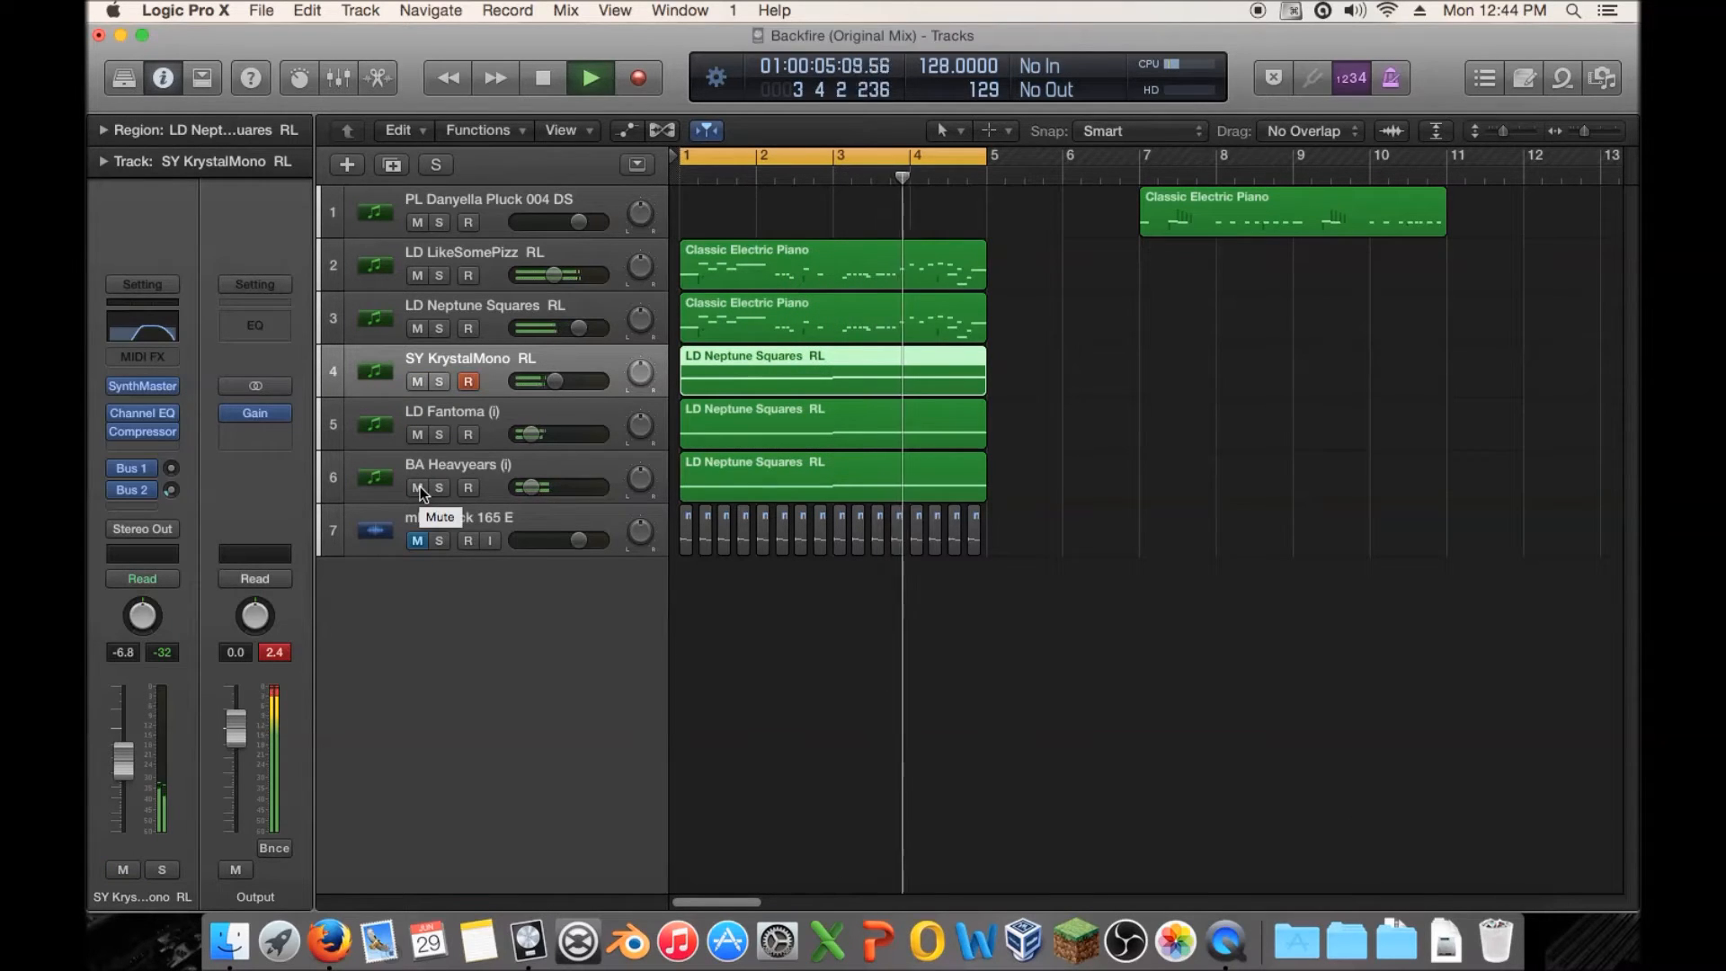
Mute SY KrystalMono, LD Fantoma and BA Heavyears during playback, stop the loop, and unmute all three tracks.
{"action": "left_click_drag", "start_coordinate": [419, 488], "coordinate": [417, 443]}
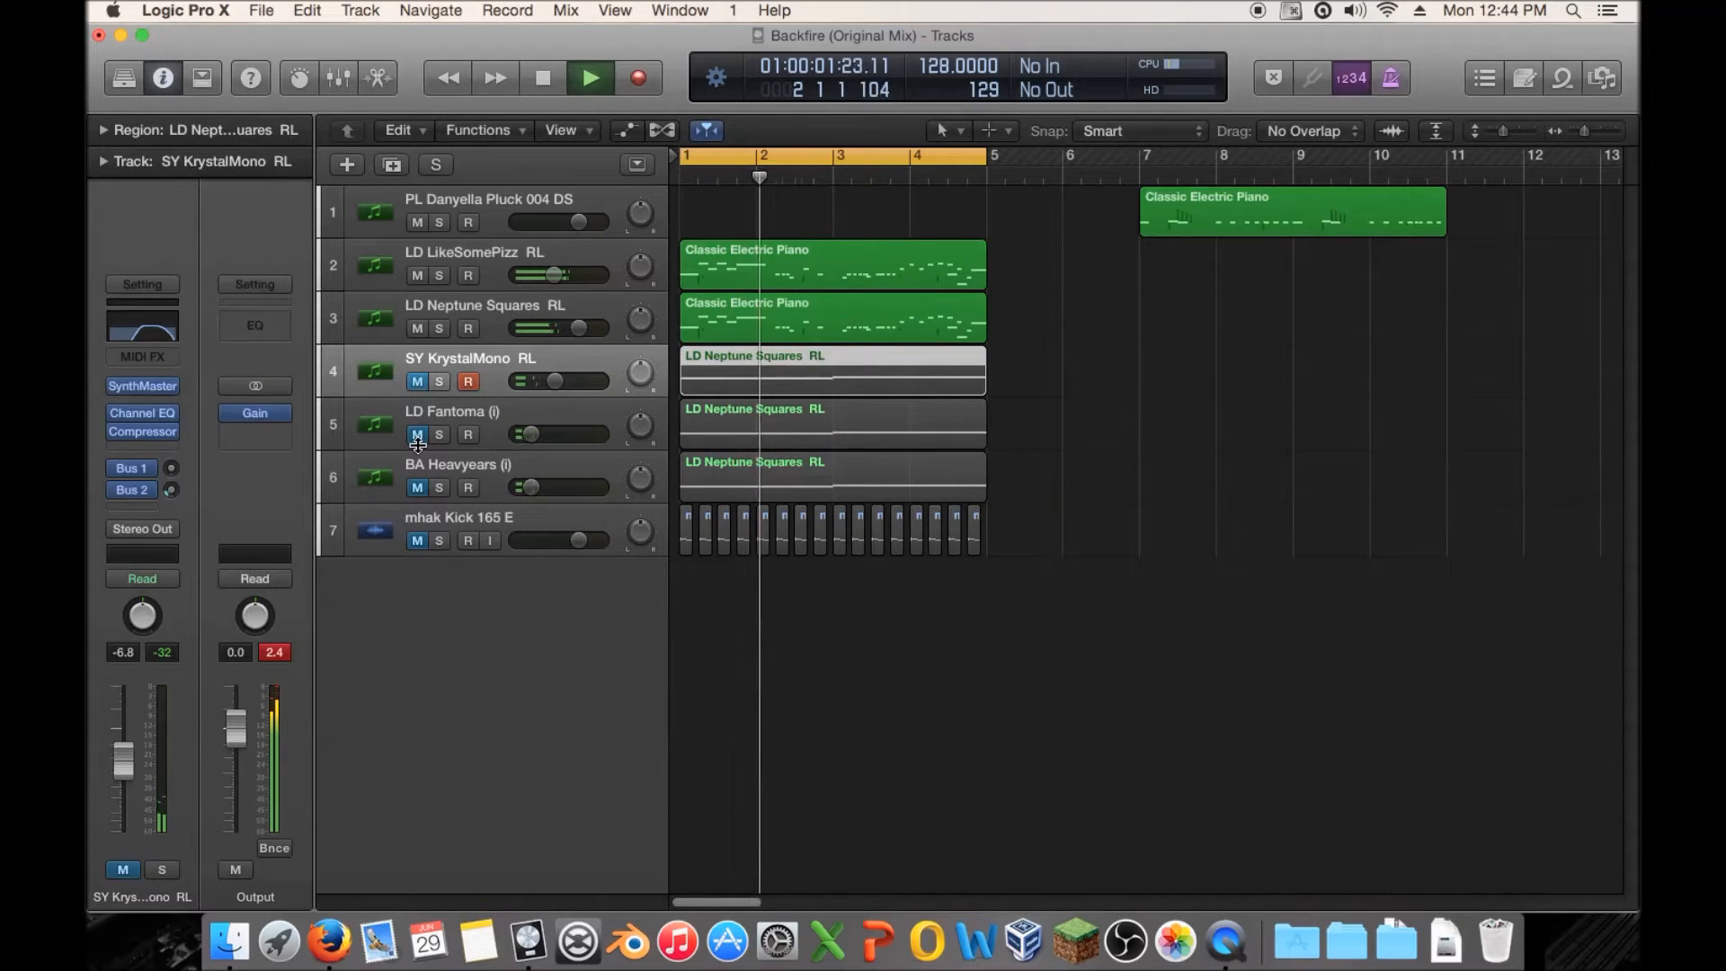
{"action": "key", "text": "space"}
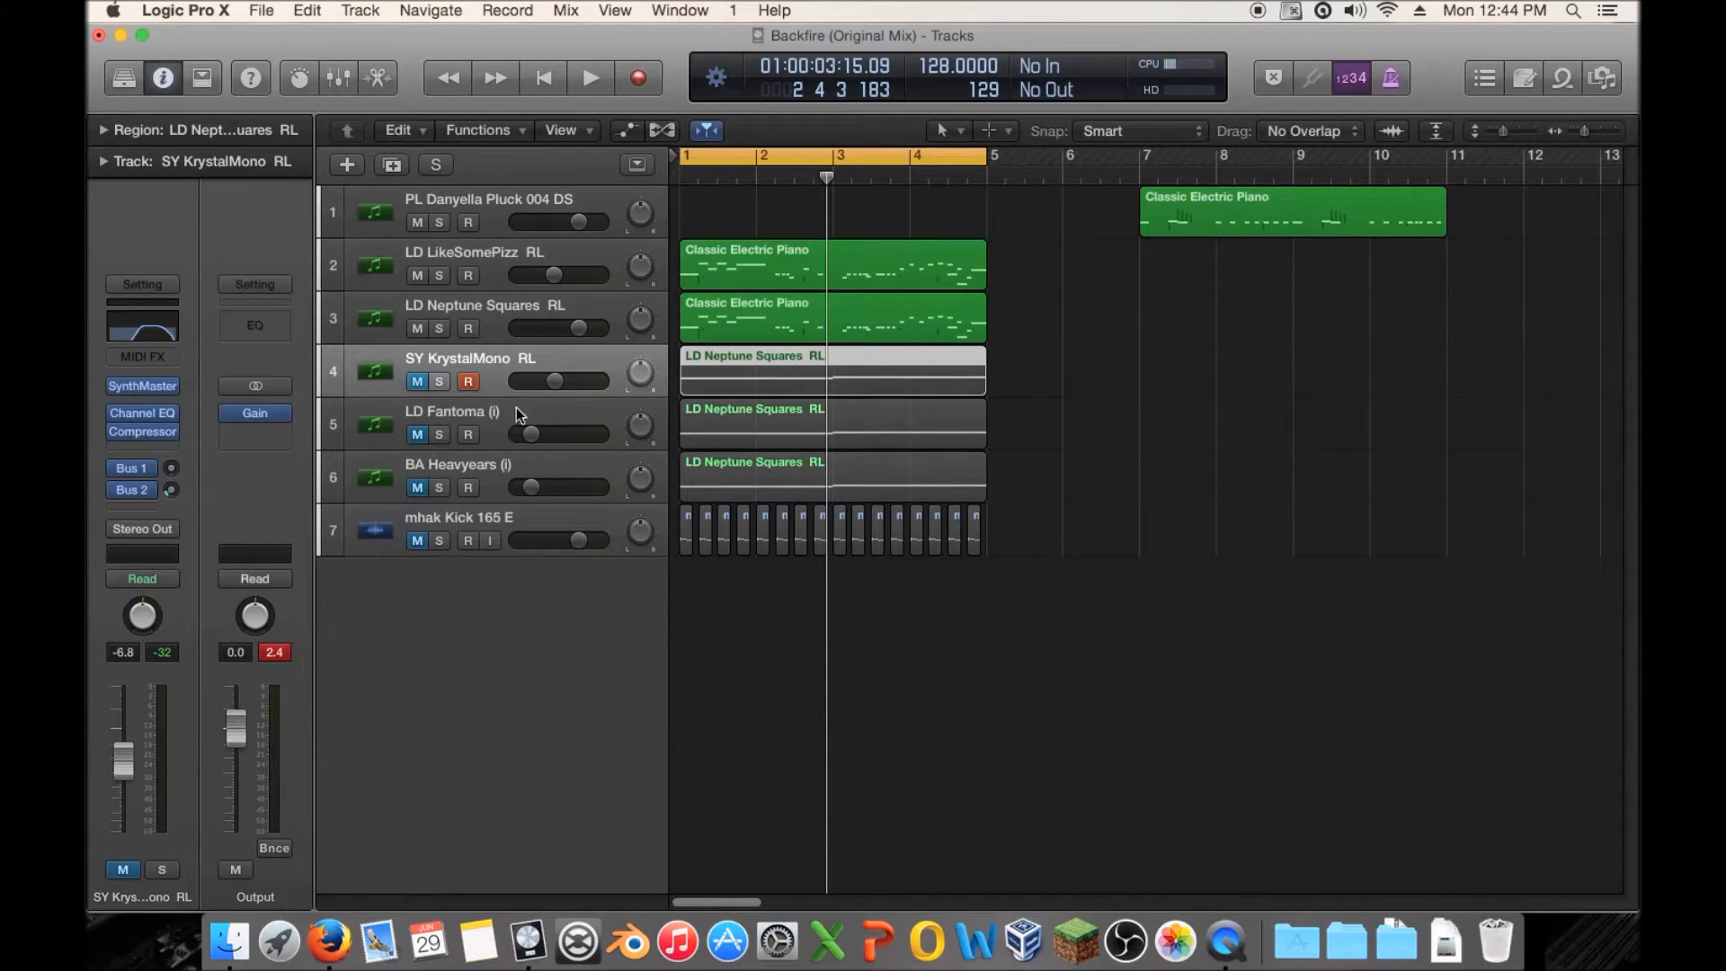
{"action": "left_click_drag", "start_coordinate": [427, 385], "coordinate": [419, 477]}
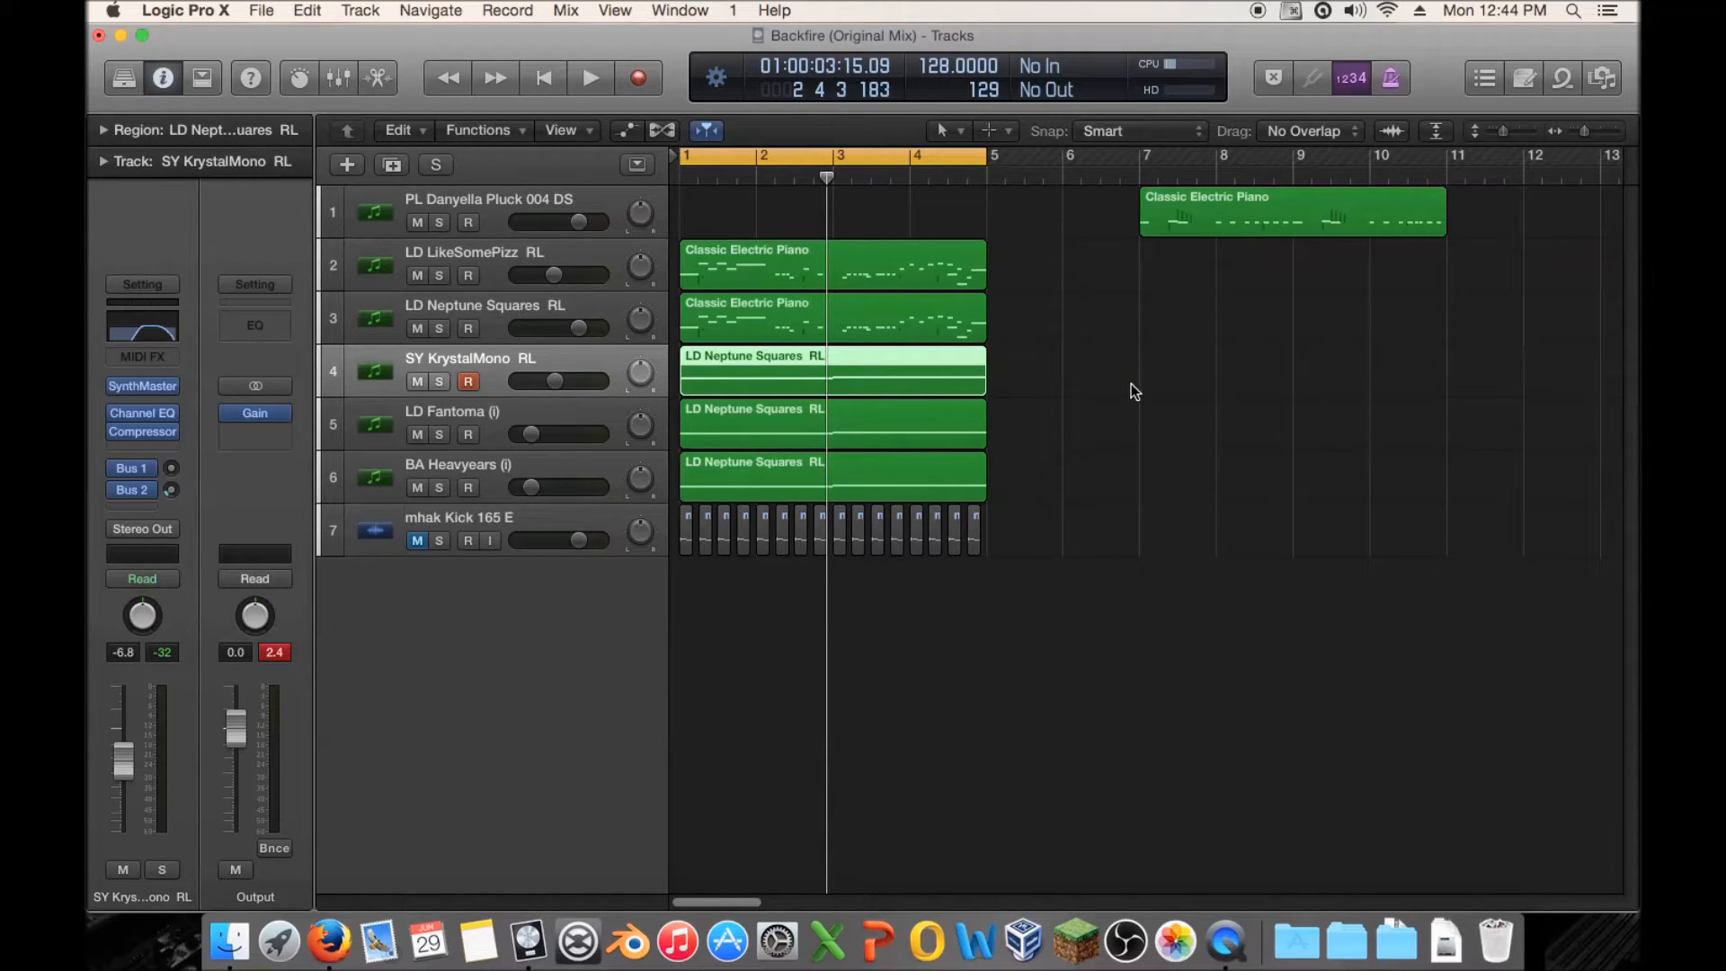
Select the LD LikeSomePizz and LD Neptune Squares regions, and write 2-4 in the project's Note Pad.
{"action": "left_click_drag", "start_coordinate": [827, 343], "coordinate": [714, 317]}
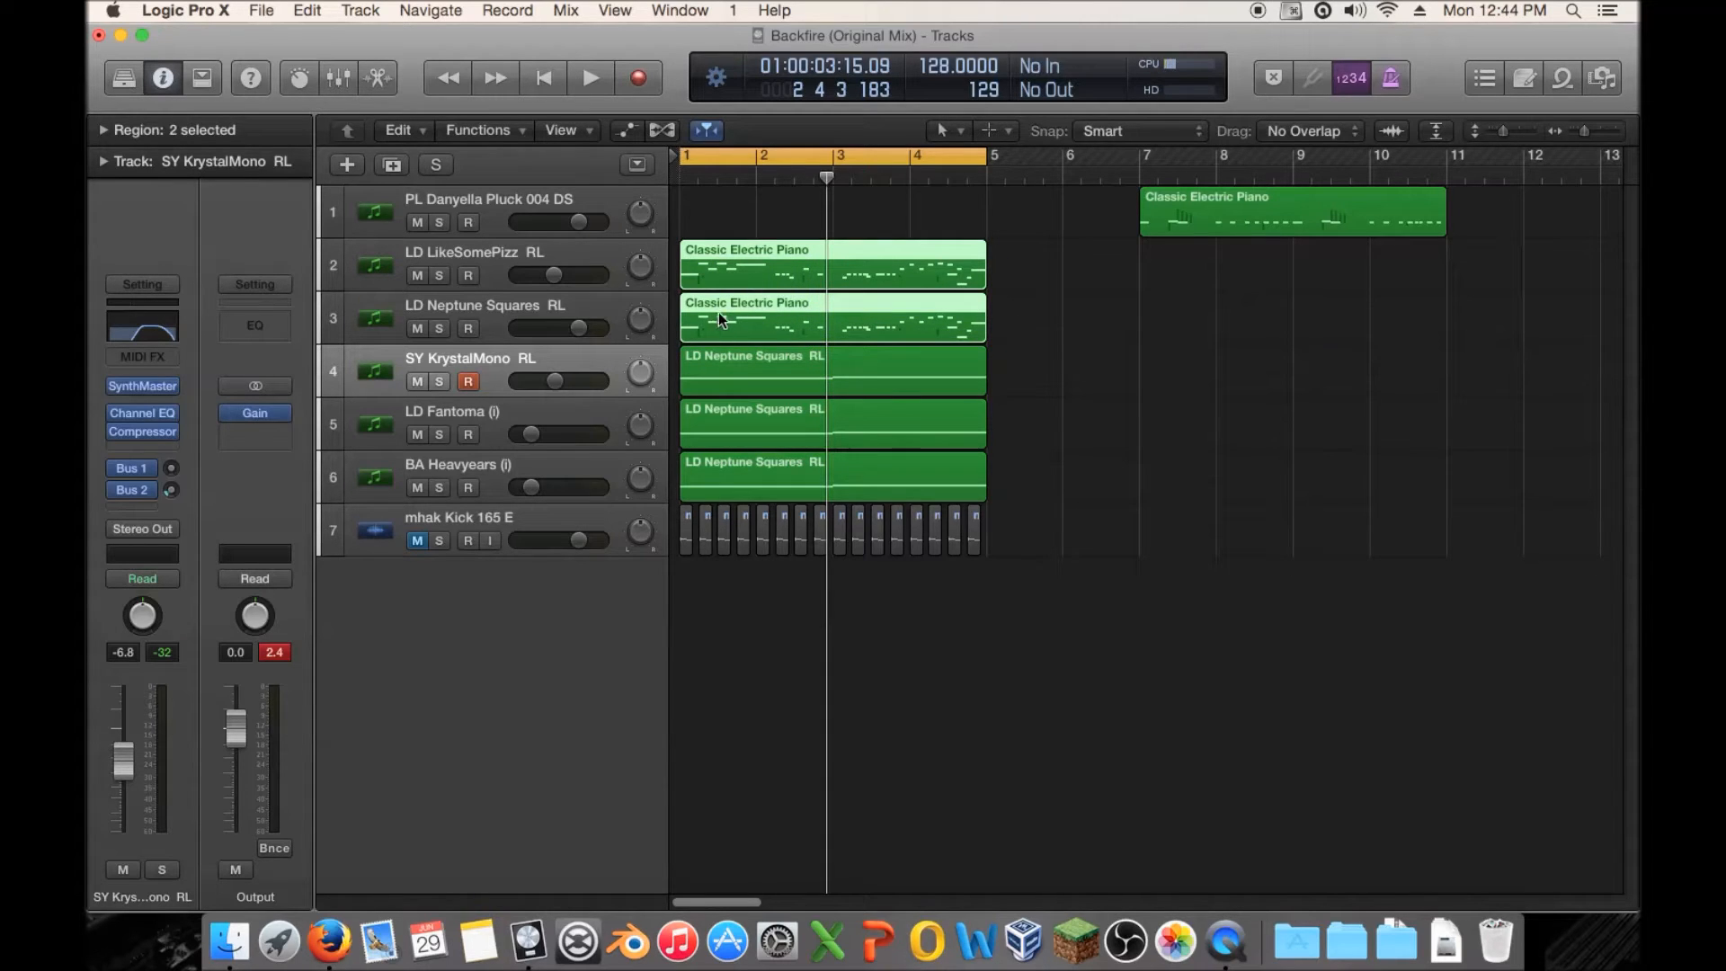
{"action": "key", "text": "Return"}
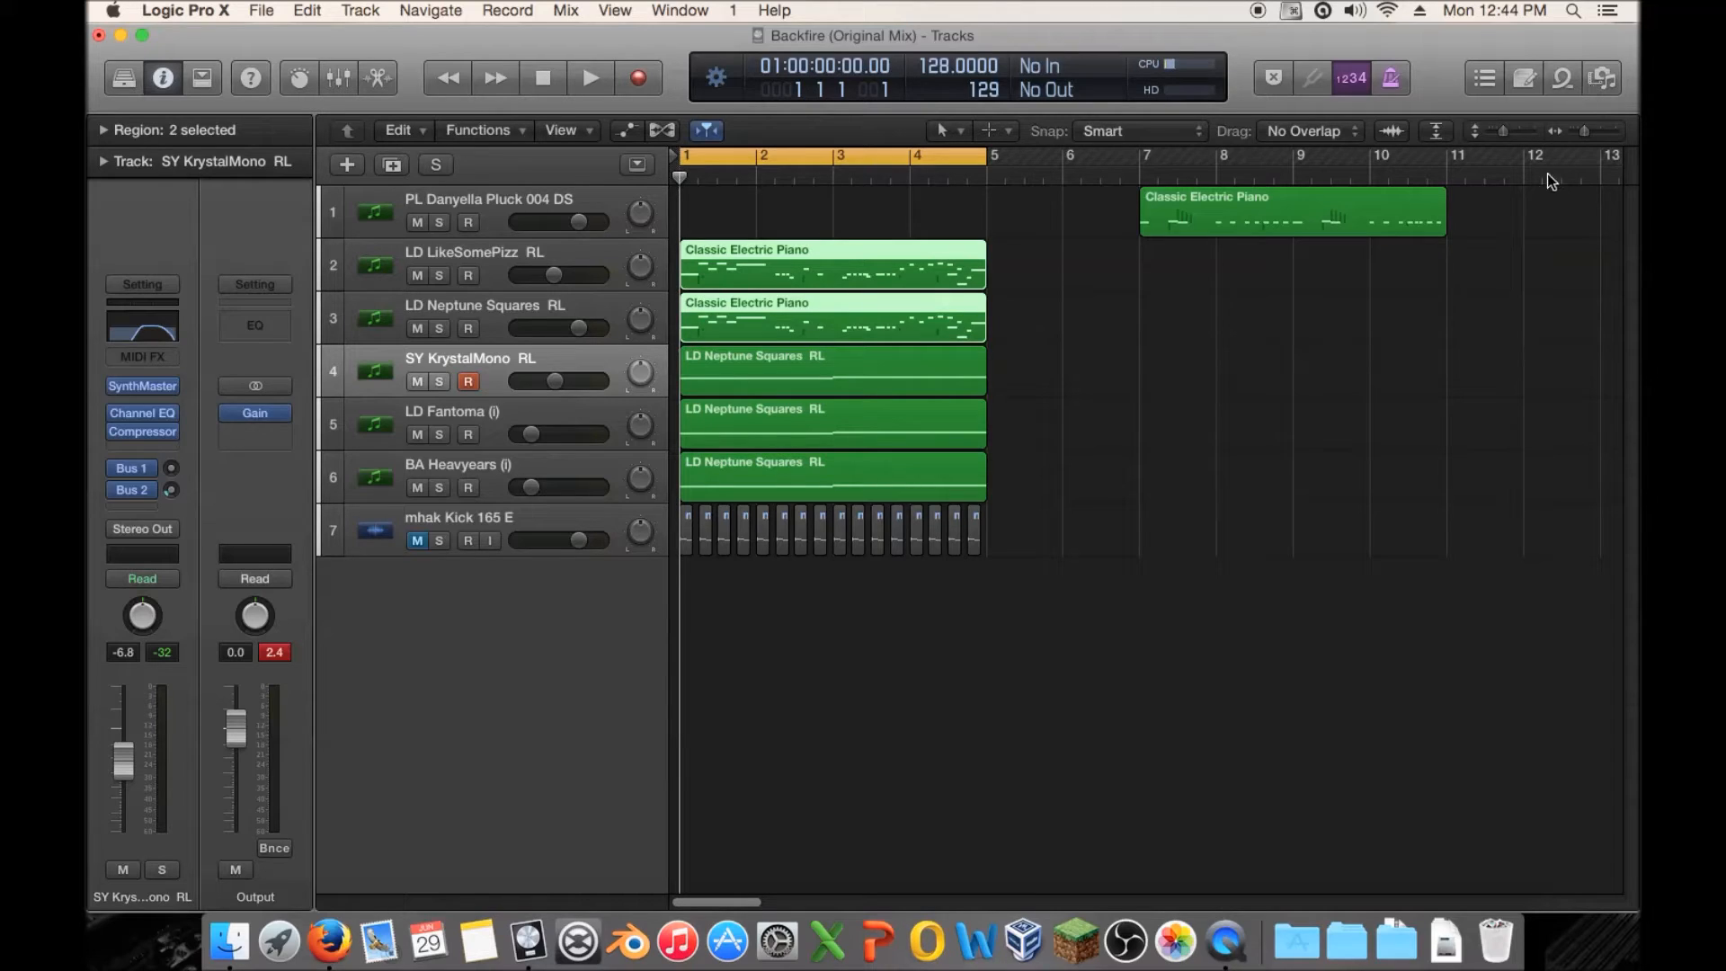
{"action": "left_click", "coordinate": [1520, 80]}
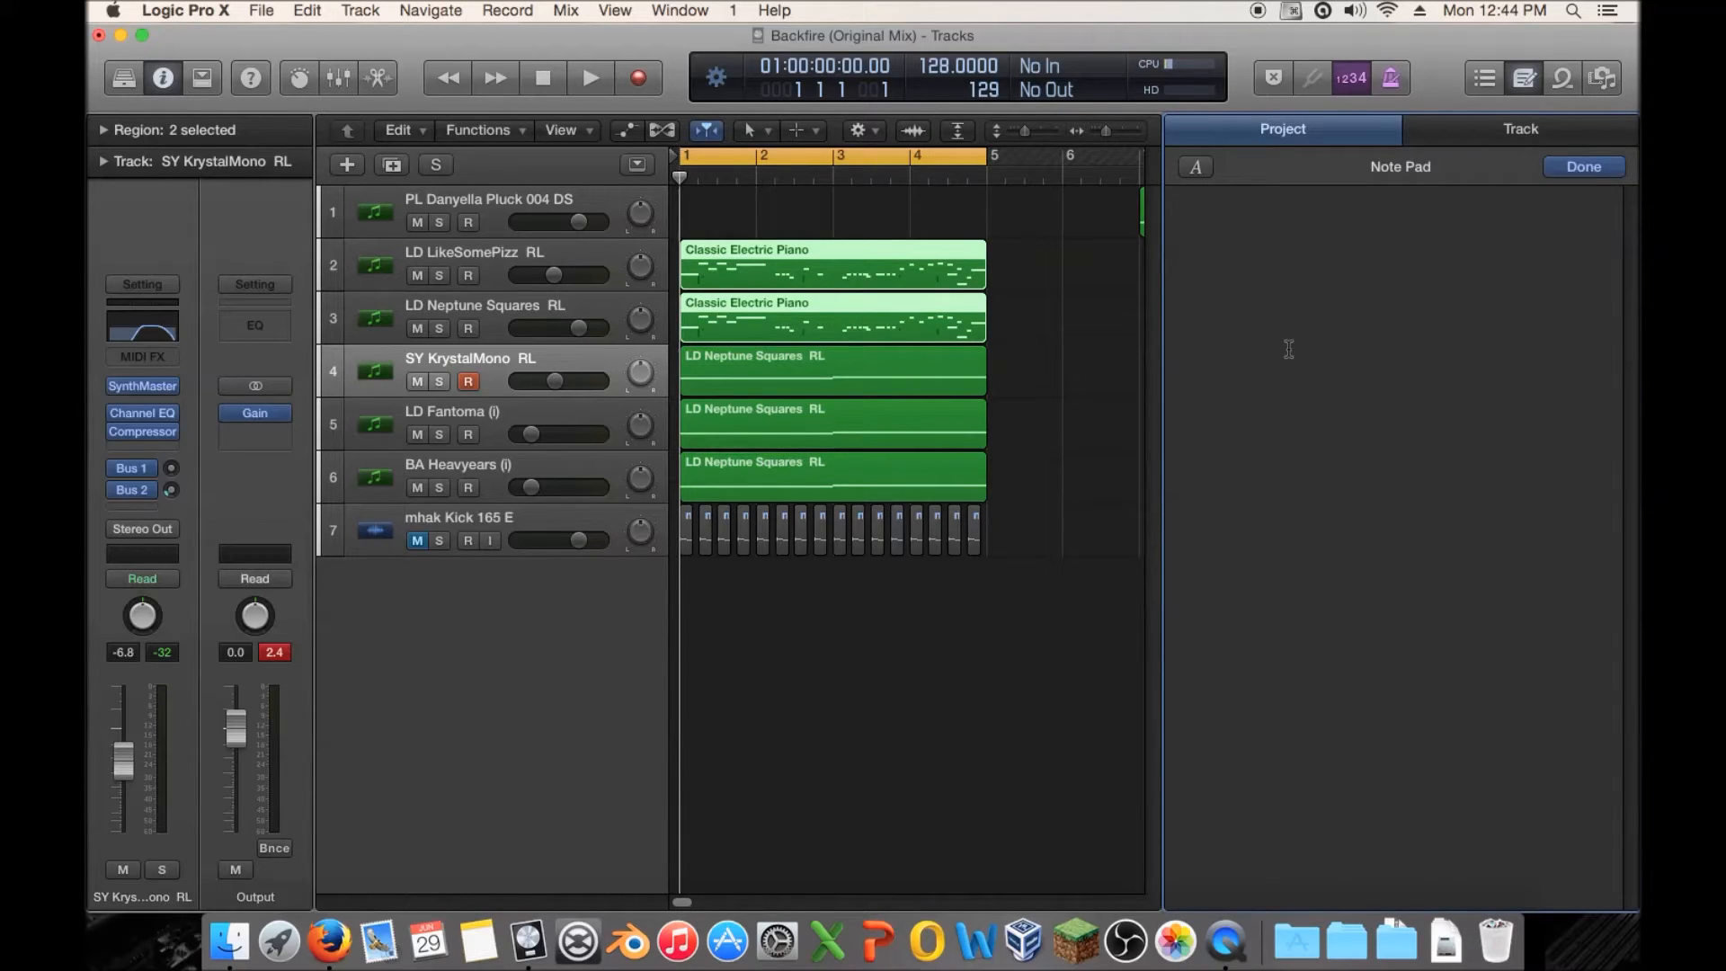
{"action": "type", "text": "2-4"}
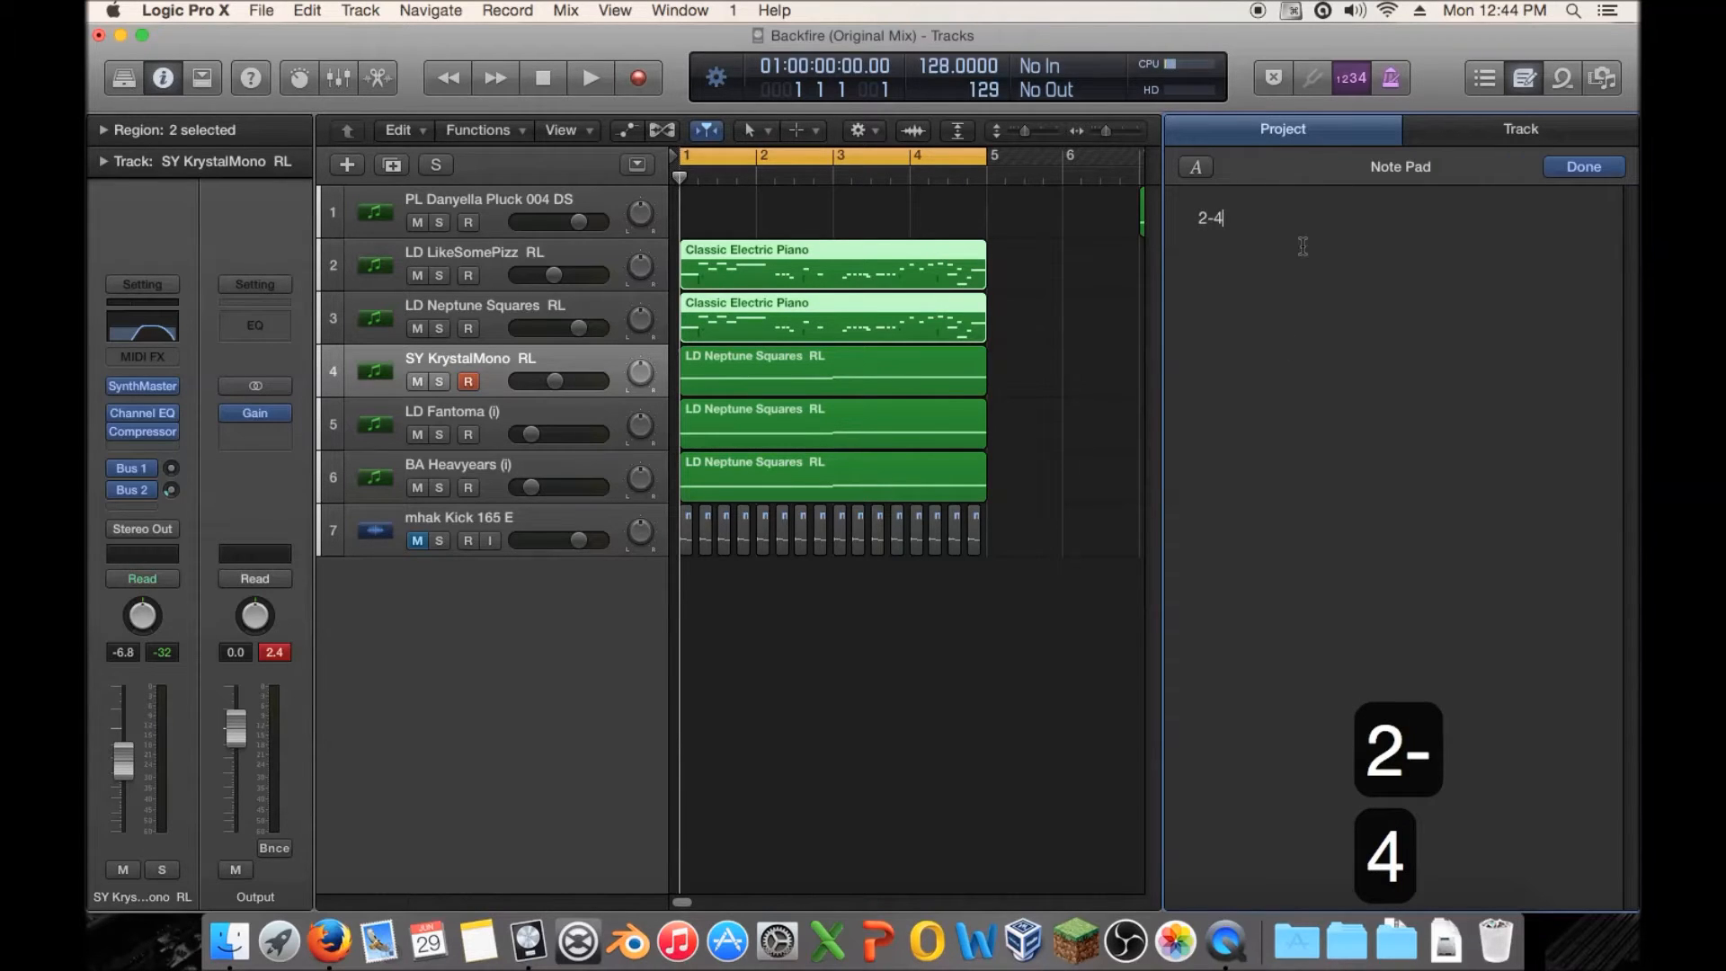
{"action": "left_click", "coordinate": [863, 308]}
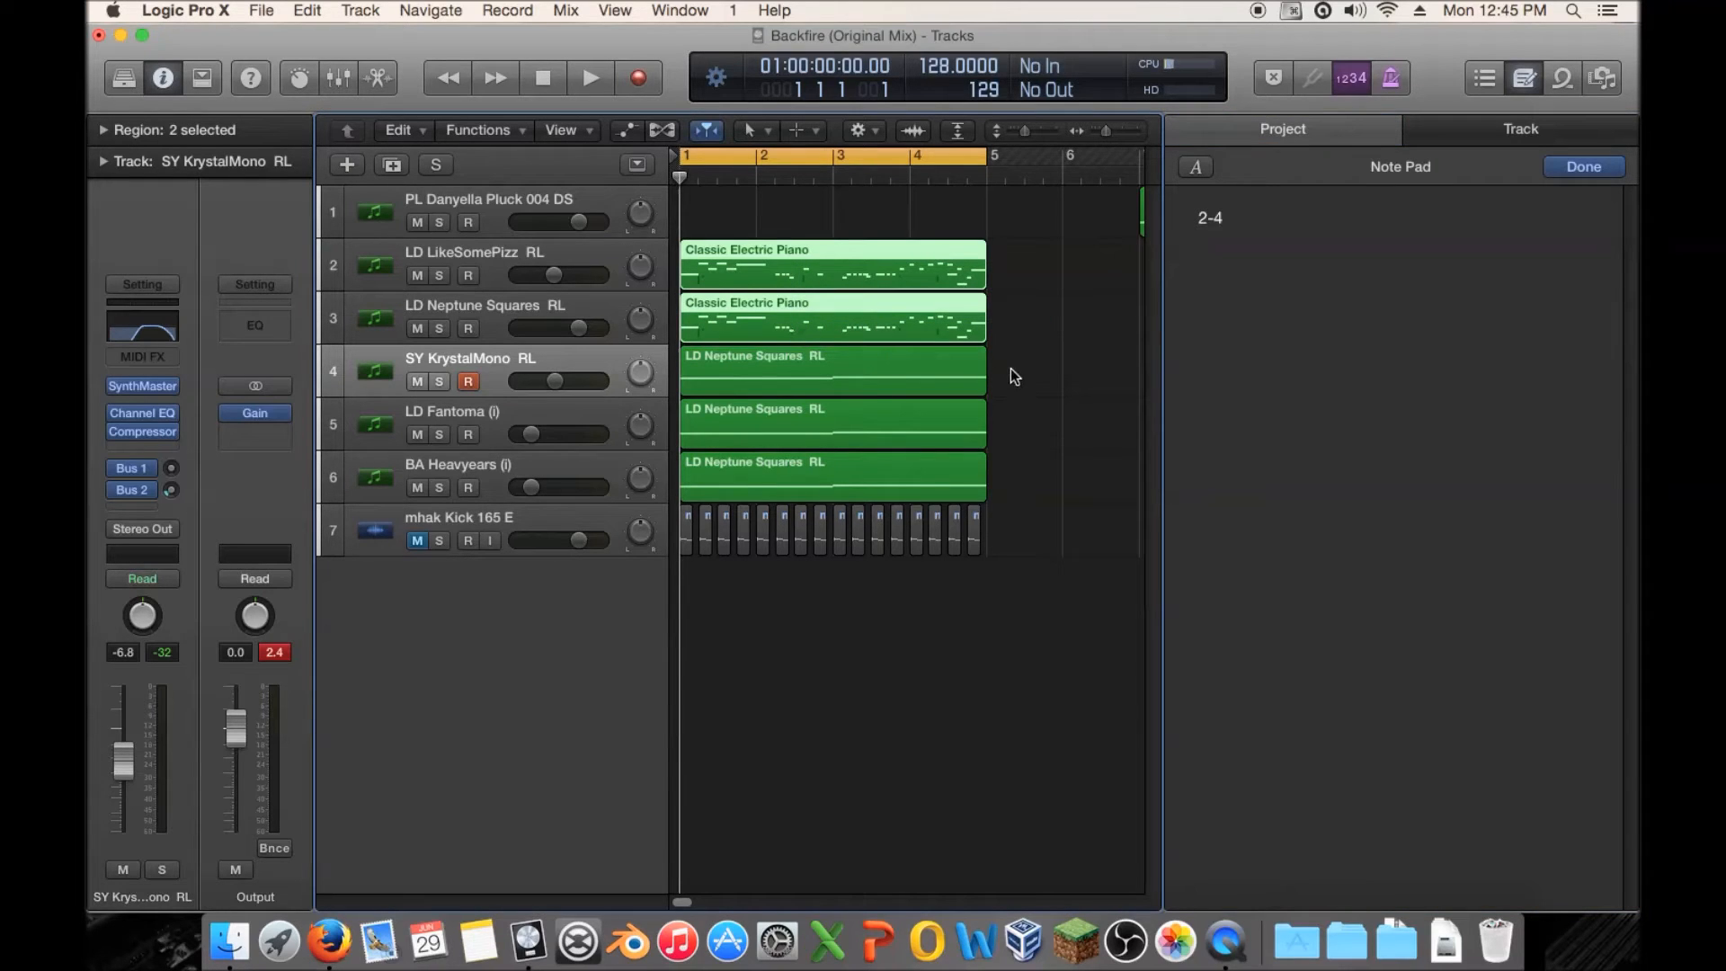
Highlight the three regions on SY KrystalMono, LD Fantoma and BA Heavyears as one group, and clear the selection.
{"action": "left_click_drag", "start_coordinate": [1010, 366], "coordinate": [691, 499]}
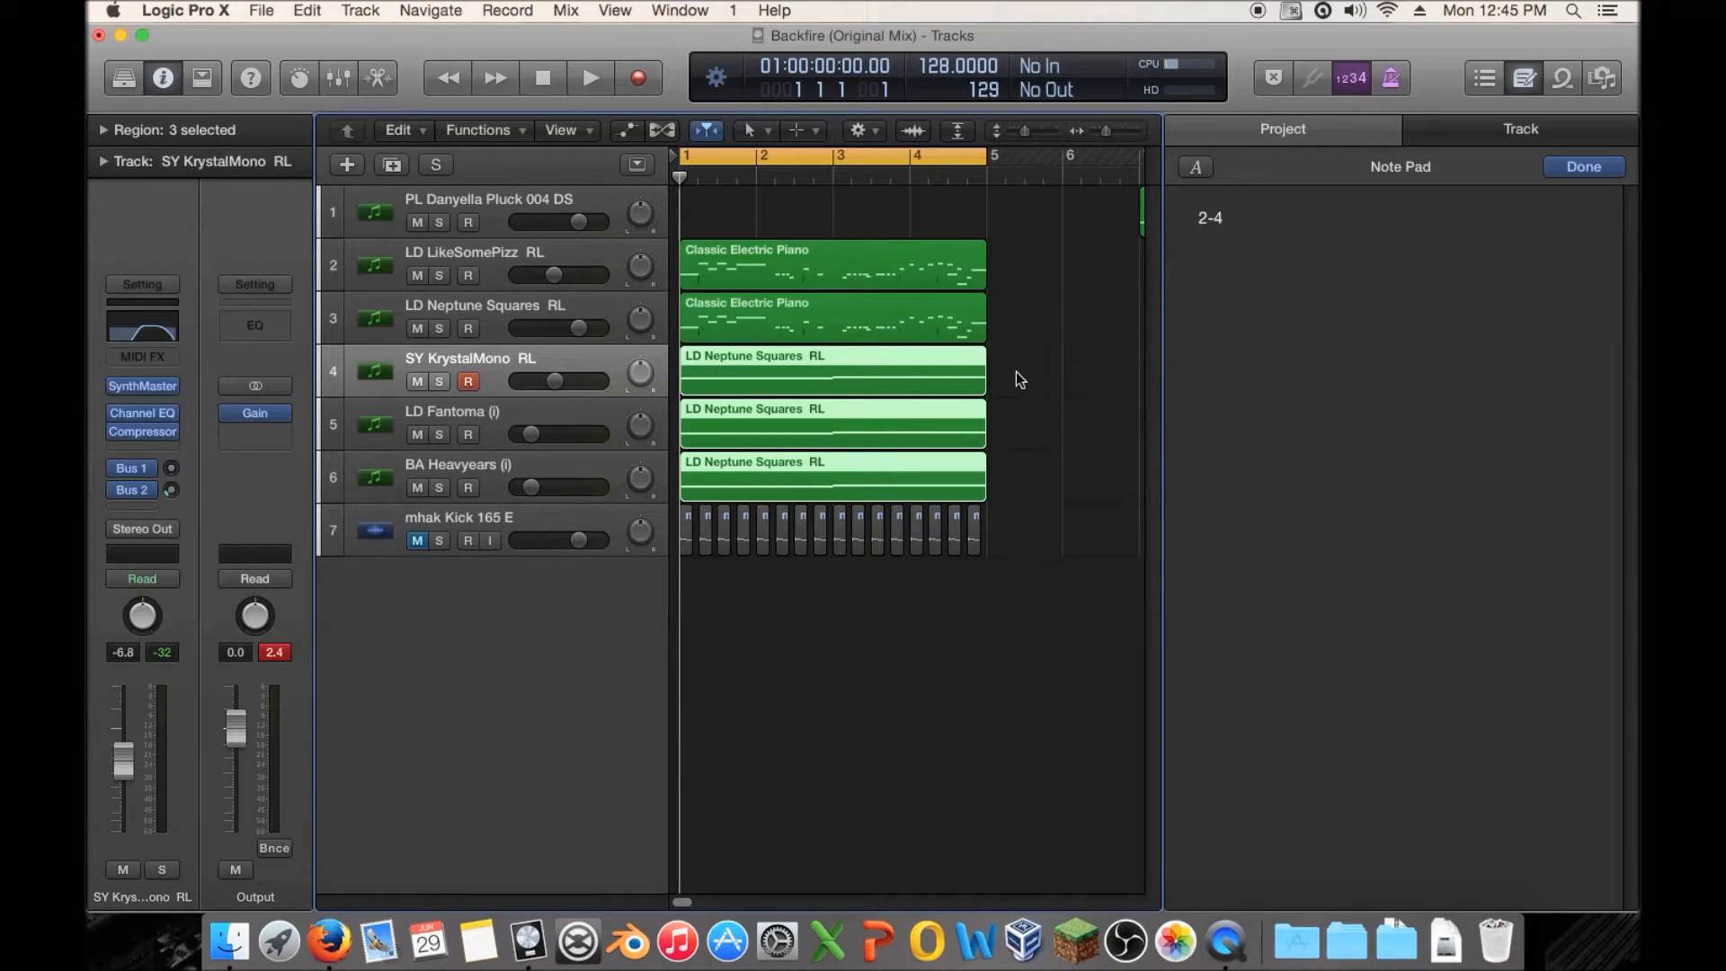
{"action": "left_click_drag", "start_coordinate": [1018, 367], "coordinate": [1006, 486]}
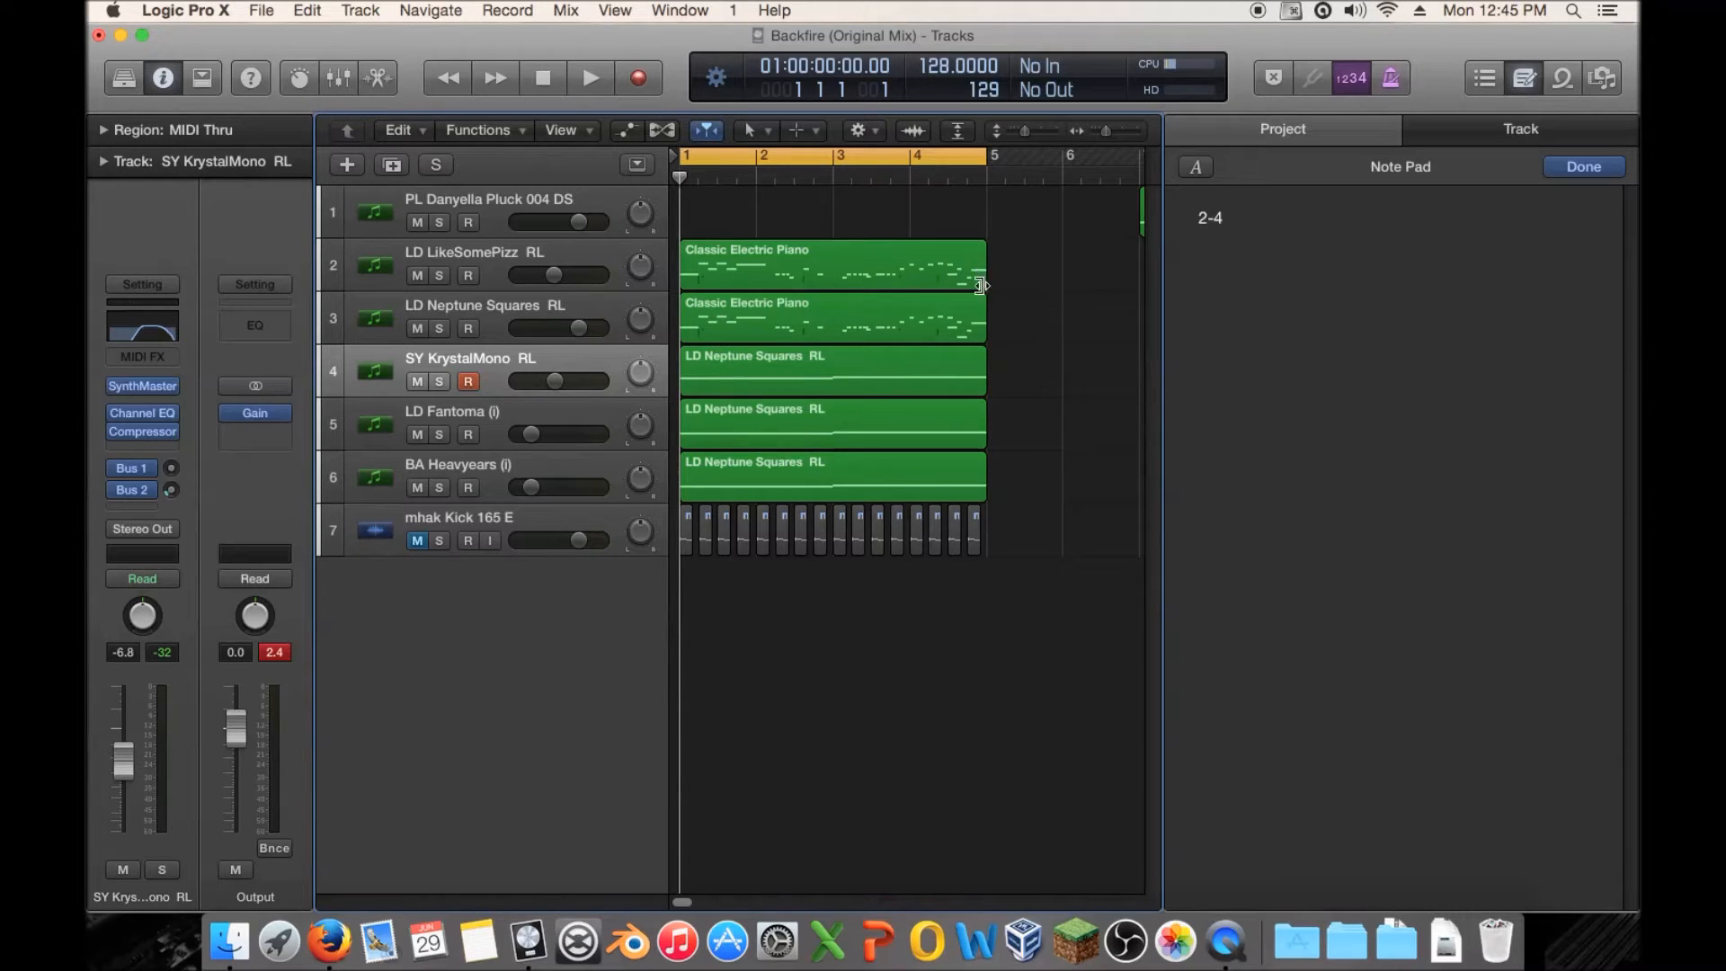
{"action": "left_click_drag", "start_coordinate": [1027, 358], "coordinate": [906, 496]}
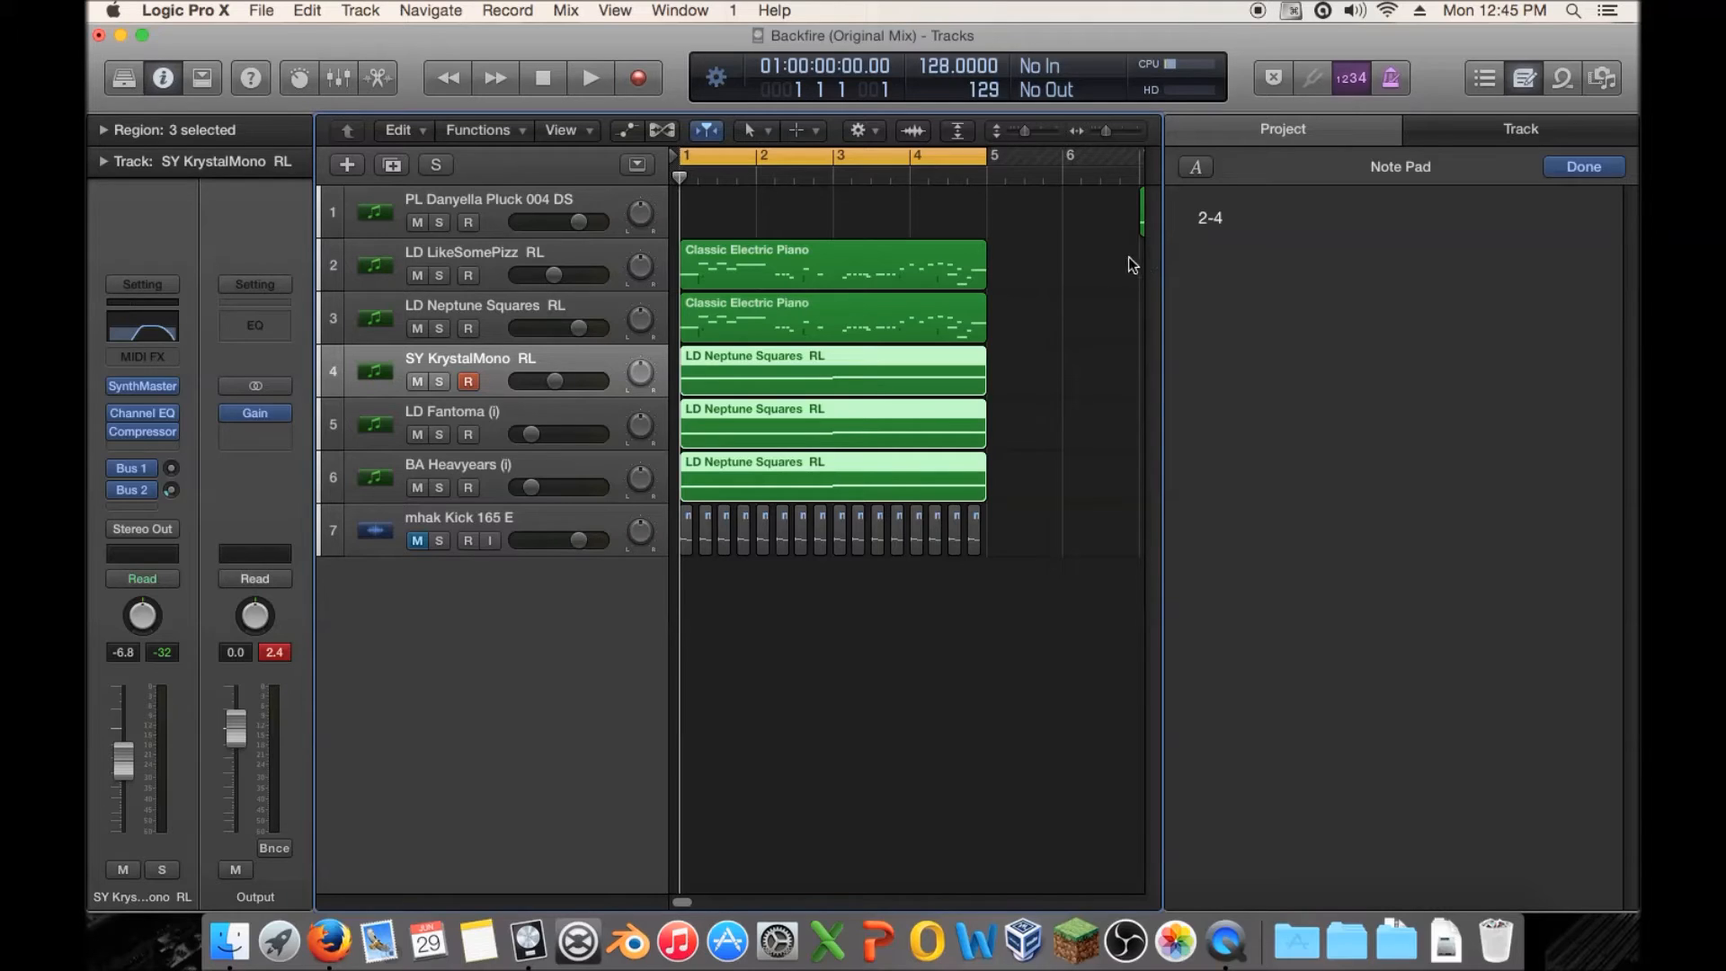
{"action": "left_click", "coordinate": [1064, 261]}
{"action": "left_click_drag", "start_coordinate": [1209, 217], "coordinate": [1192, 217]}
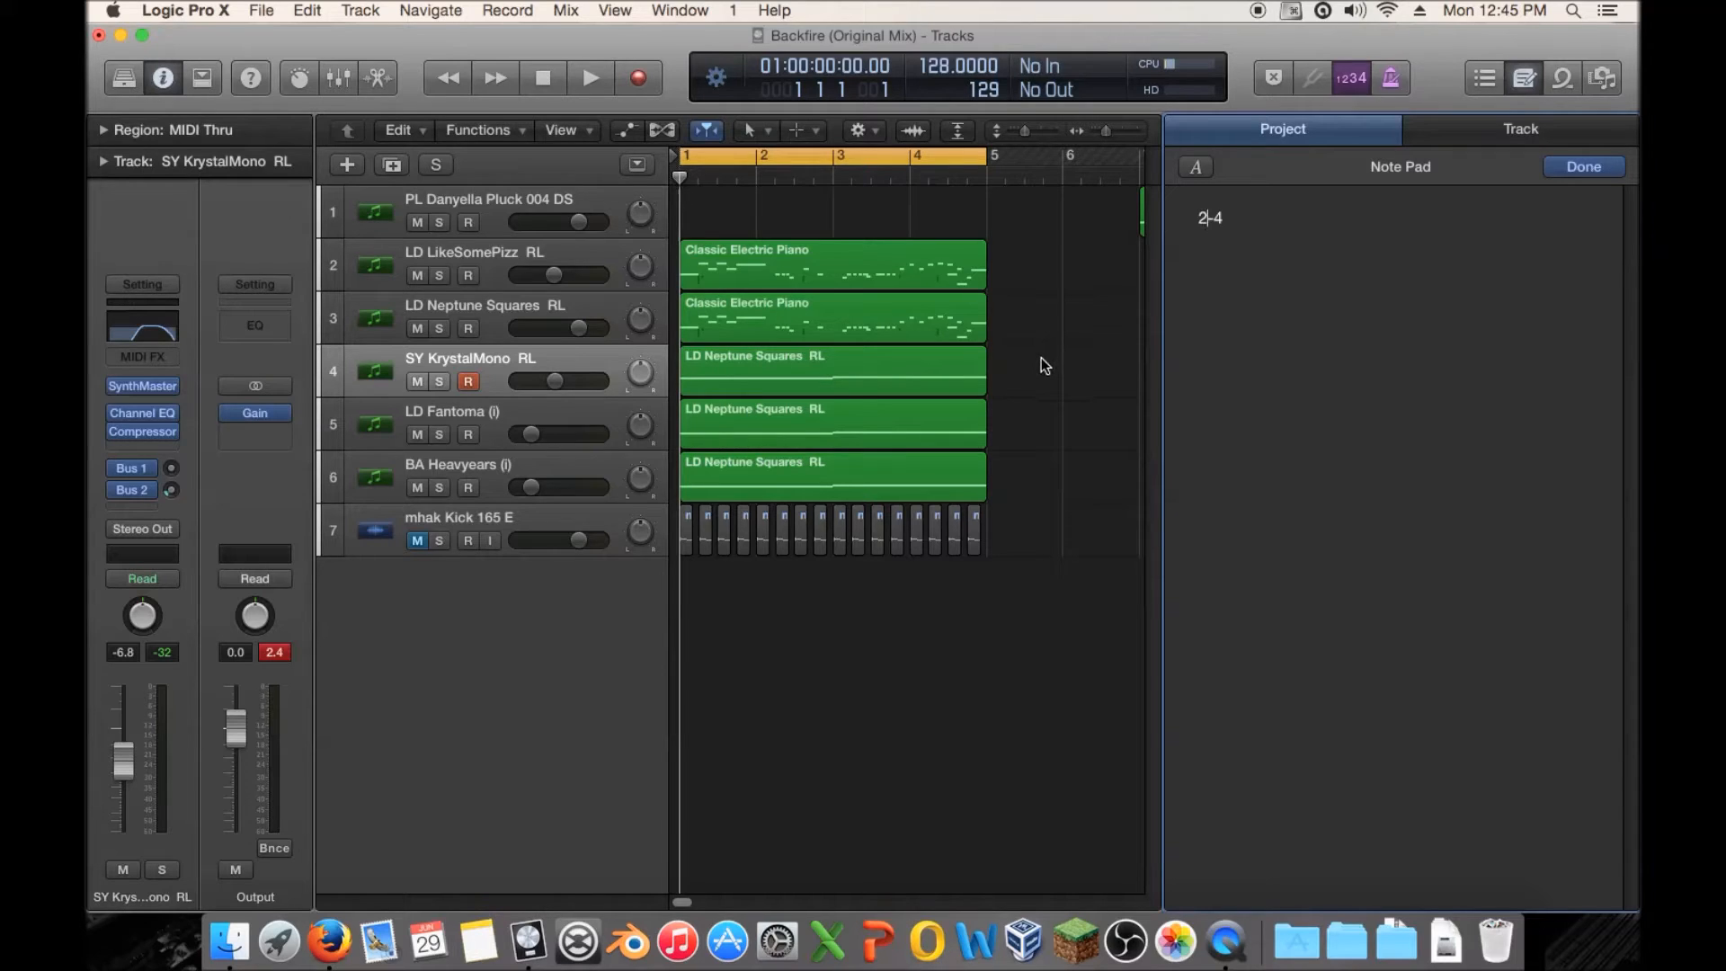
{"action": "mouse_move", "coordinate": [1027, 266]}
{"action": "left_mouse_down"}
{"action": "mouse_move", "coordinate": [897, 325]}
{"action": "mouse_move", "coordinate": [852, 429]}
{"action": "mouse_move", "coordinate": [854, 485]}
{"action": "mouse_move", "coordinate": [995, 364]}
{"action": "mouse_move", "coordinate": [1006, 290]}
{"action": "left_mouse_up"}
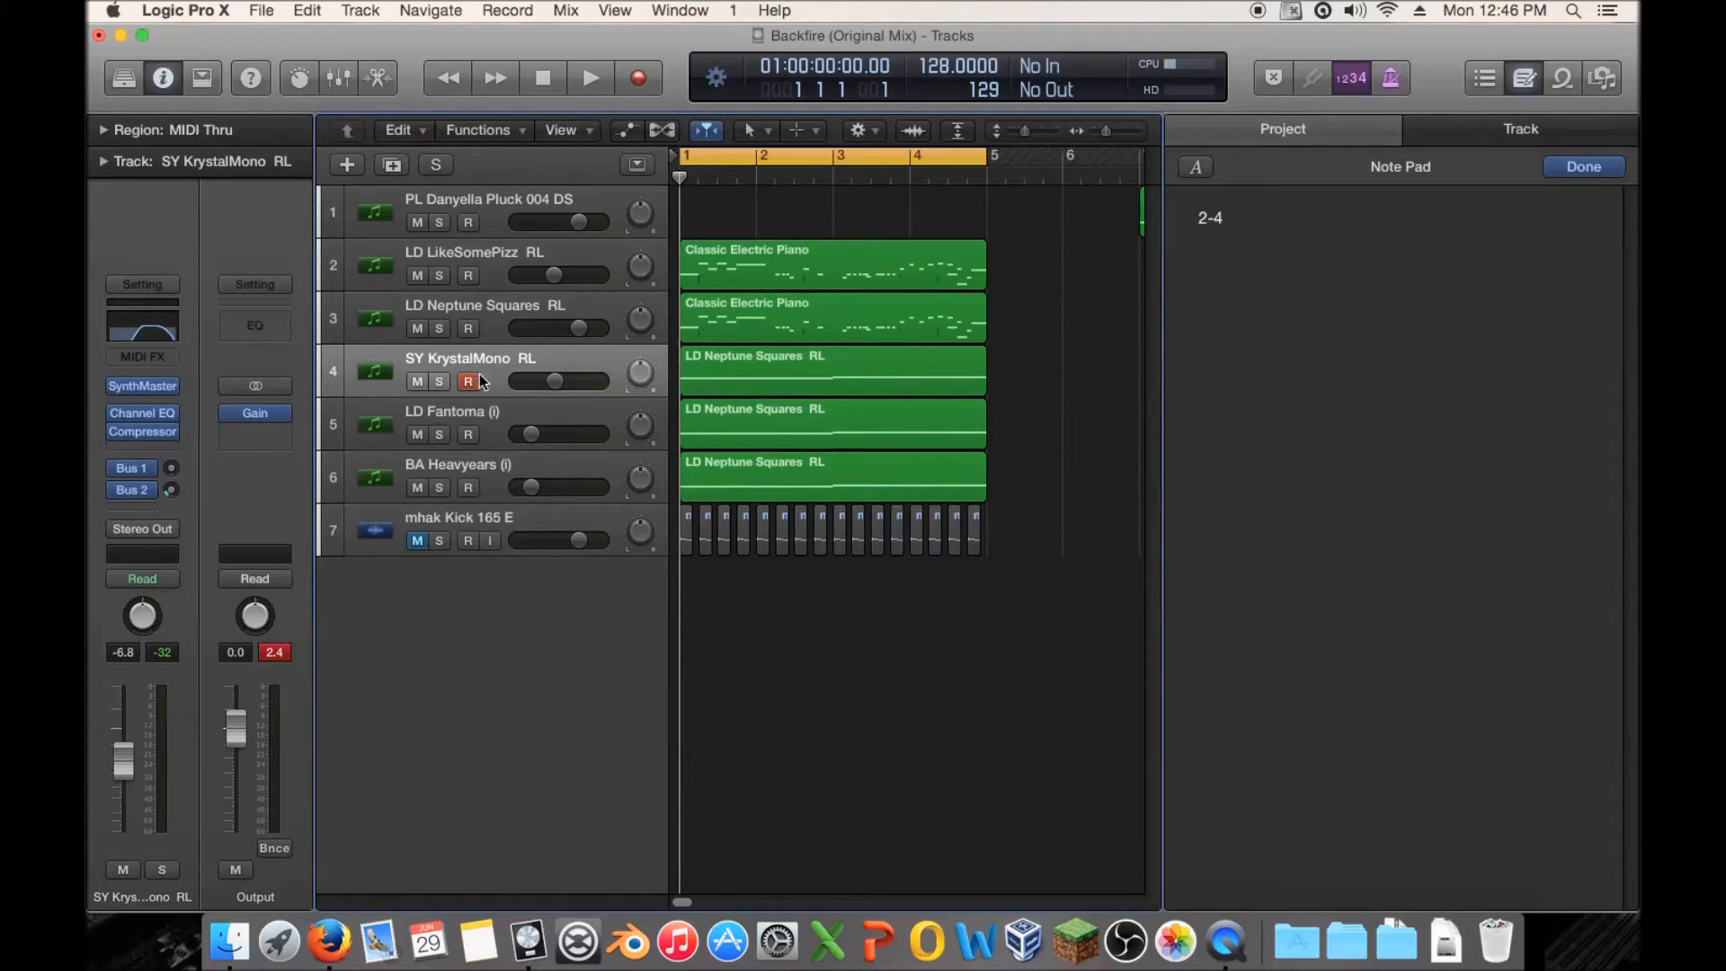
Solo the SY KrystalMono, LD Fantoma and BA Heavyears tracks together and turn their solos off.
{"action": "left_click_drag", "start_coordinate": [439, 381], "coordinate": [439, 488]}
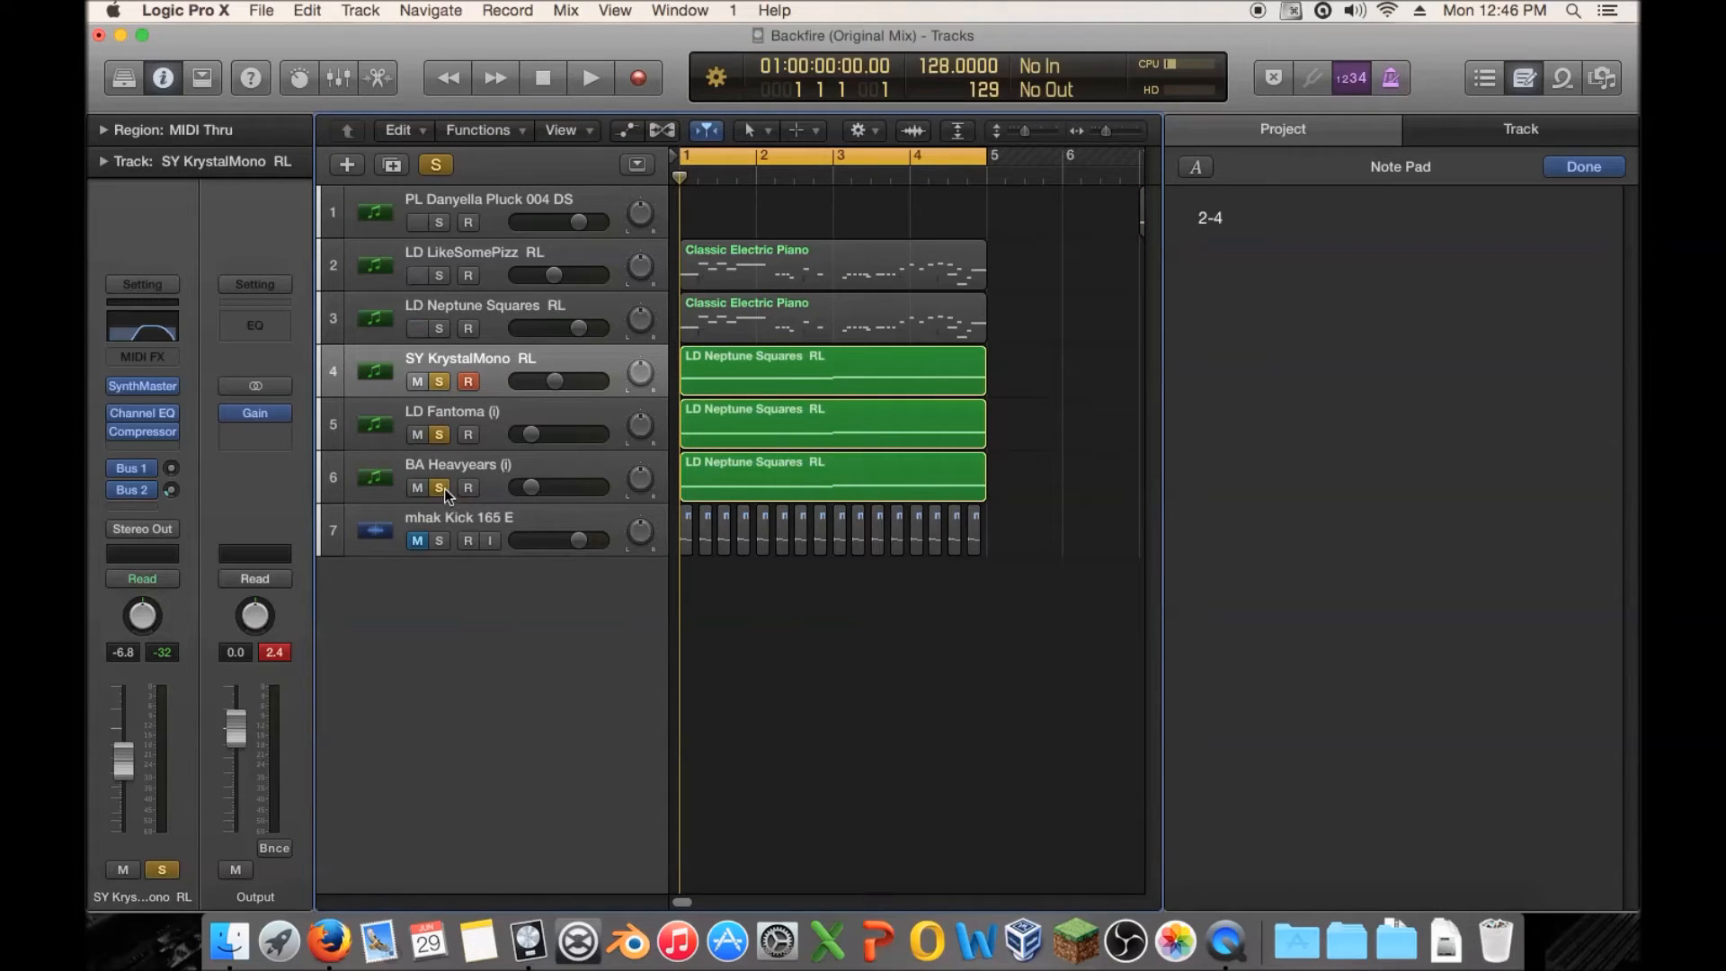
{"action": "left_click_drag", "start_coordinate": [439, 487], "coordinate": [439, 383]}
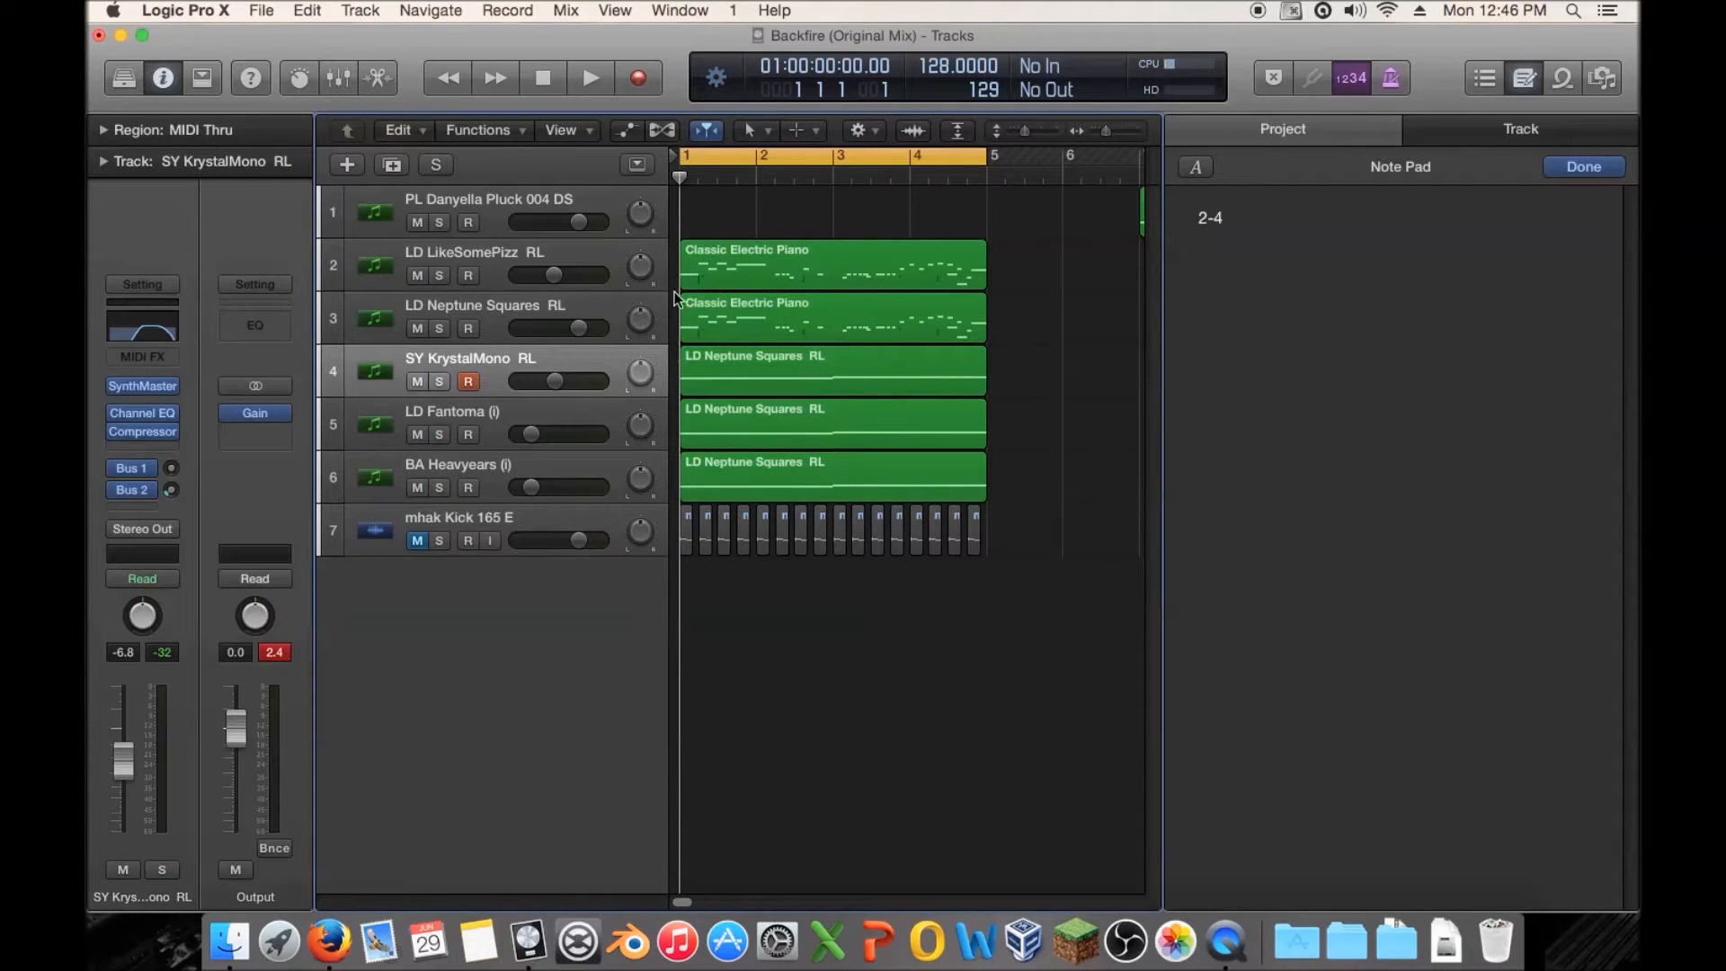
{"action": "left_click", "coordinate": [502, 255]}
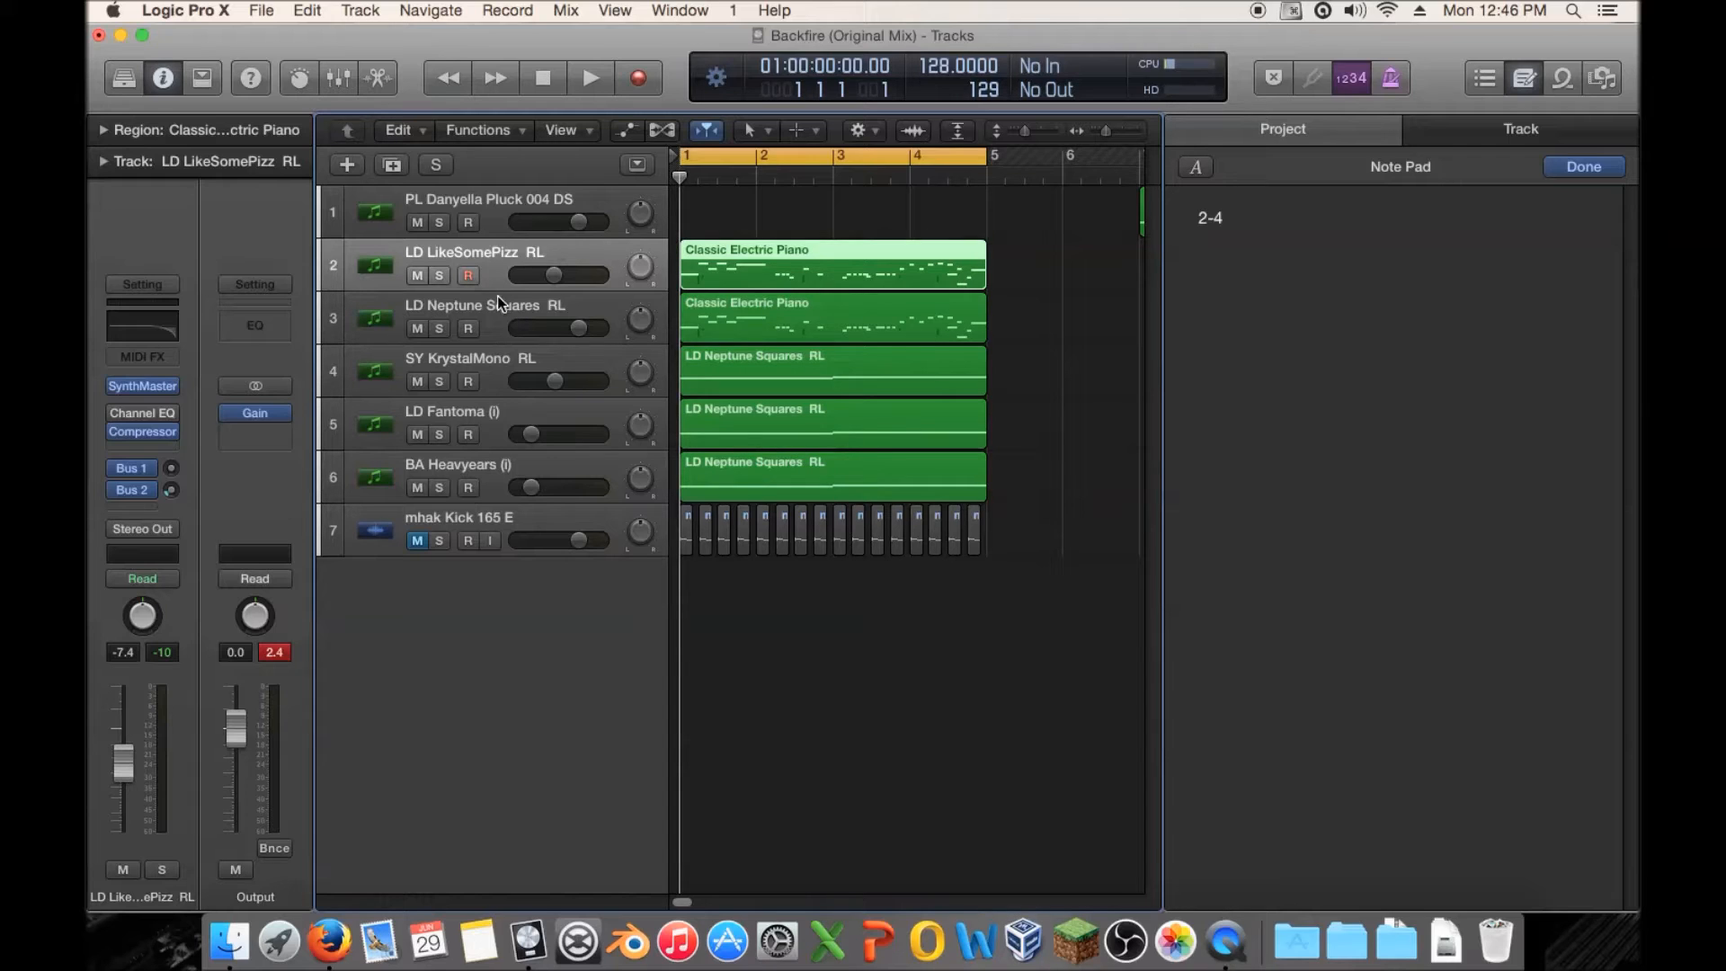
Create a new software instrument track and move it directly above SY KrystalMono.
{"action": "left_click", "coordinate": [472, 359]}
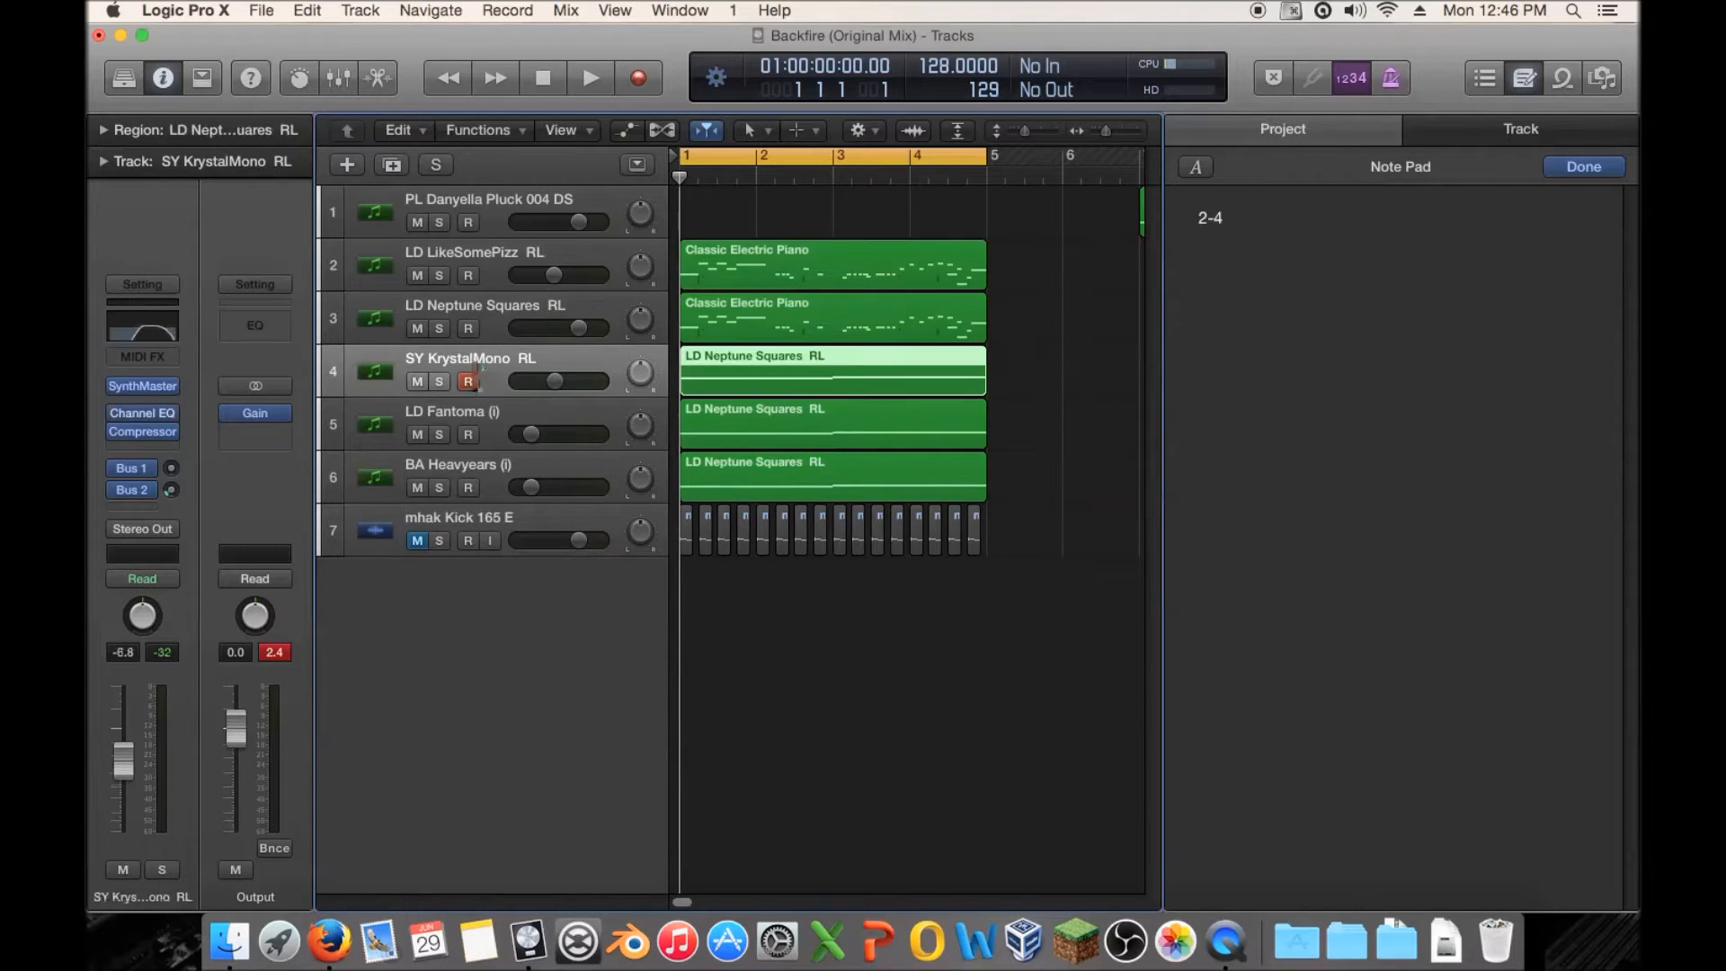
{"action": "left_click", "coordinate": [347, 164]}
{"action": "left_click", "coordinate": [1149, 226]}
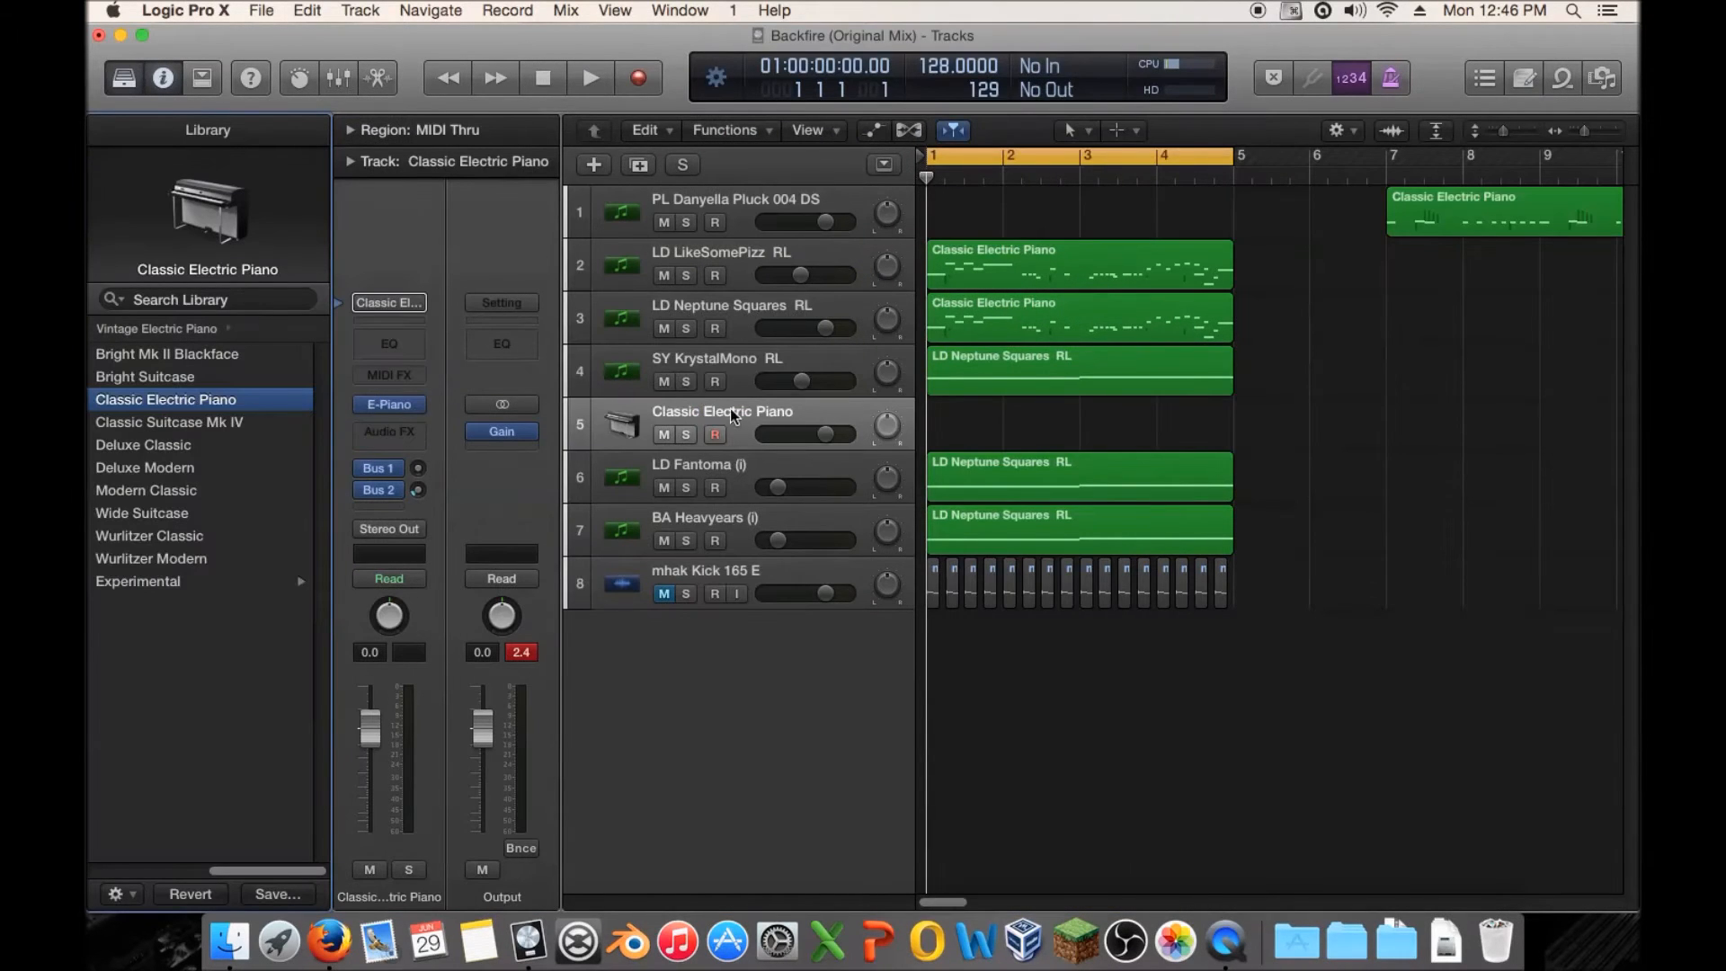
{"action": "left_click_drag", "start_coordinate": [729, 411], "coordinate": [724, 352]}
Copy the SY KrystalMono region onto the new Classic Electric Piano track and open the copy in the Piano Roll from bar 1.
{"action": "left_click", "coordinate": [991, 416]}
{"action": "left_click_drag", "start_coordinate": [991, 416], "coordinate": [989, 364]}
{"action": "double_click", "coordinate": [989, 364]}
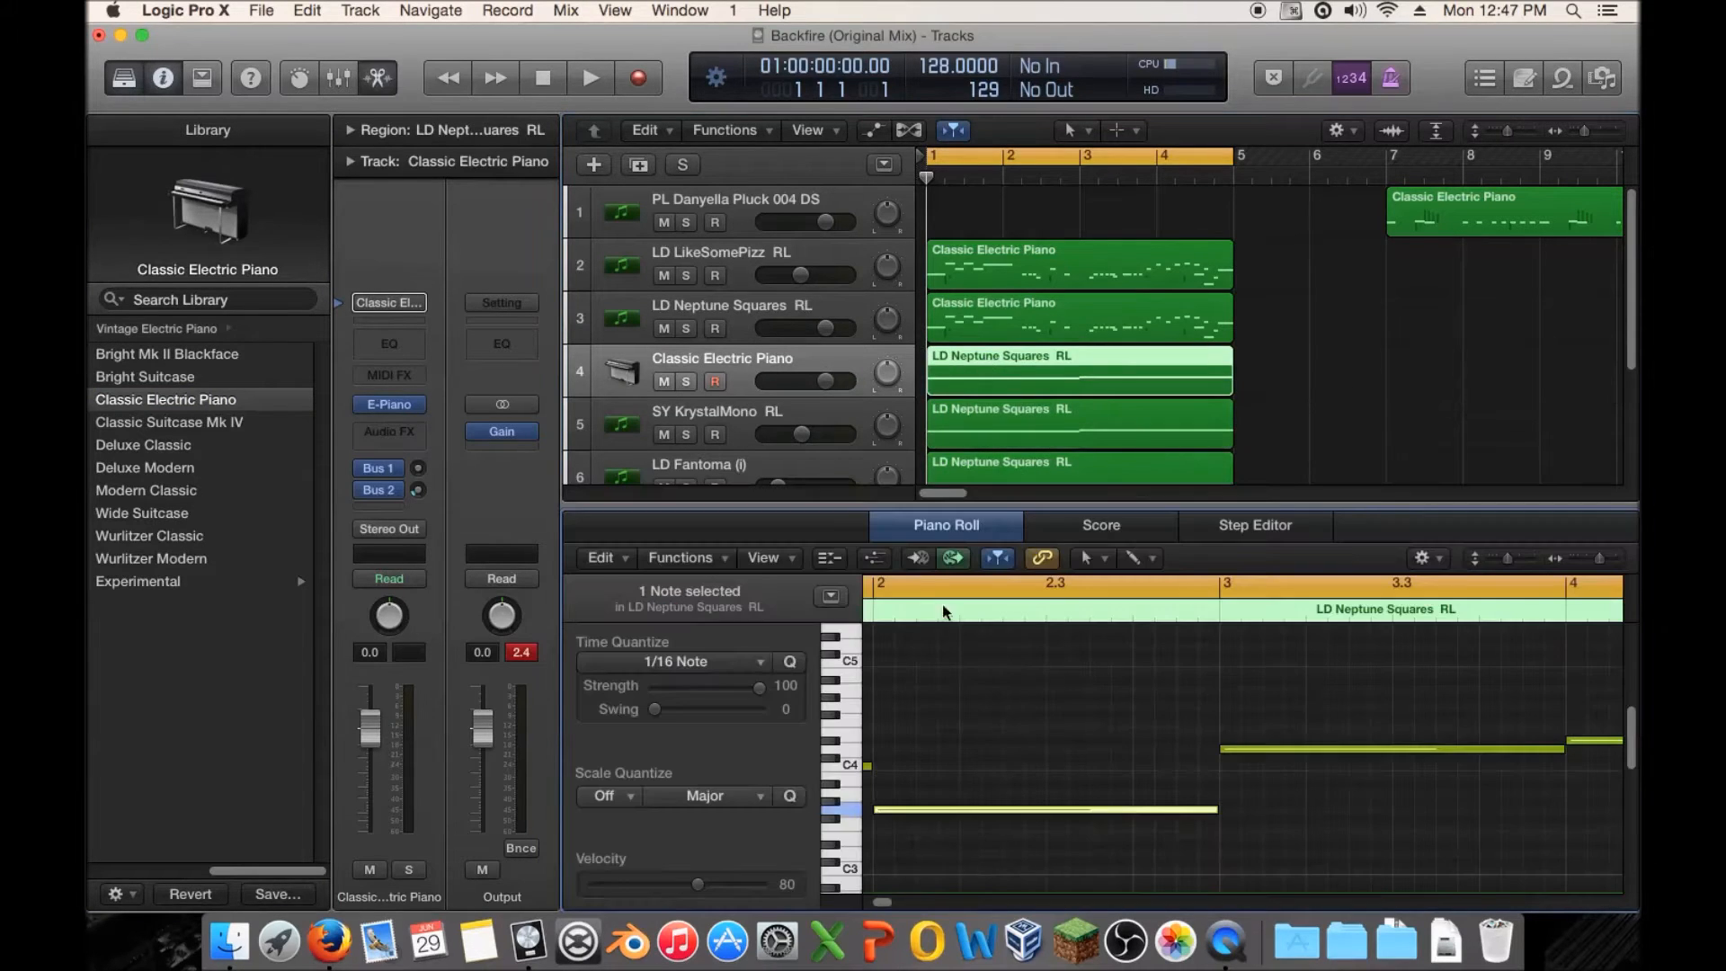
{"action": "left_click_drag", "start_coordinate": [881, 903], "coordinate": [870, 902]}
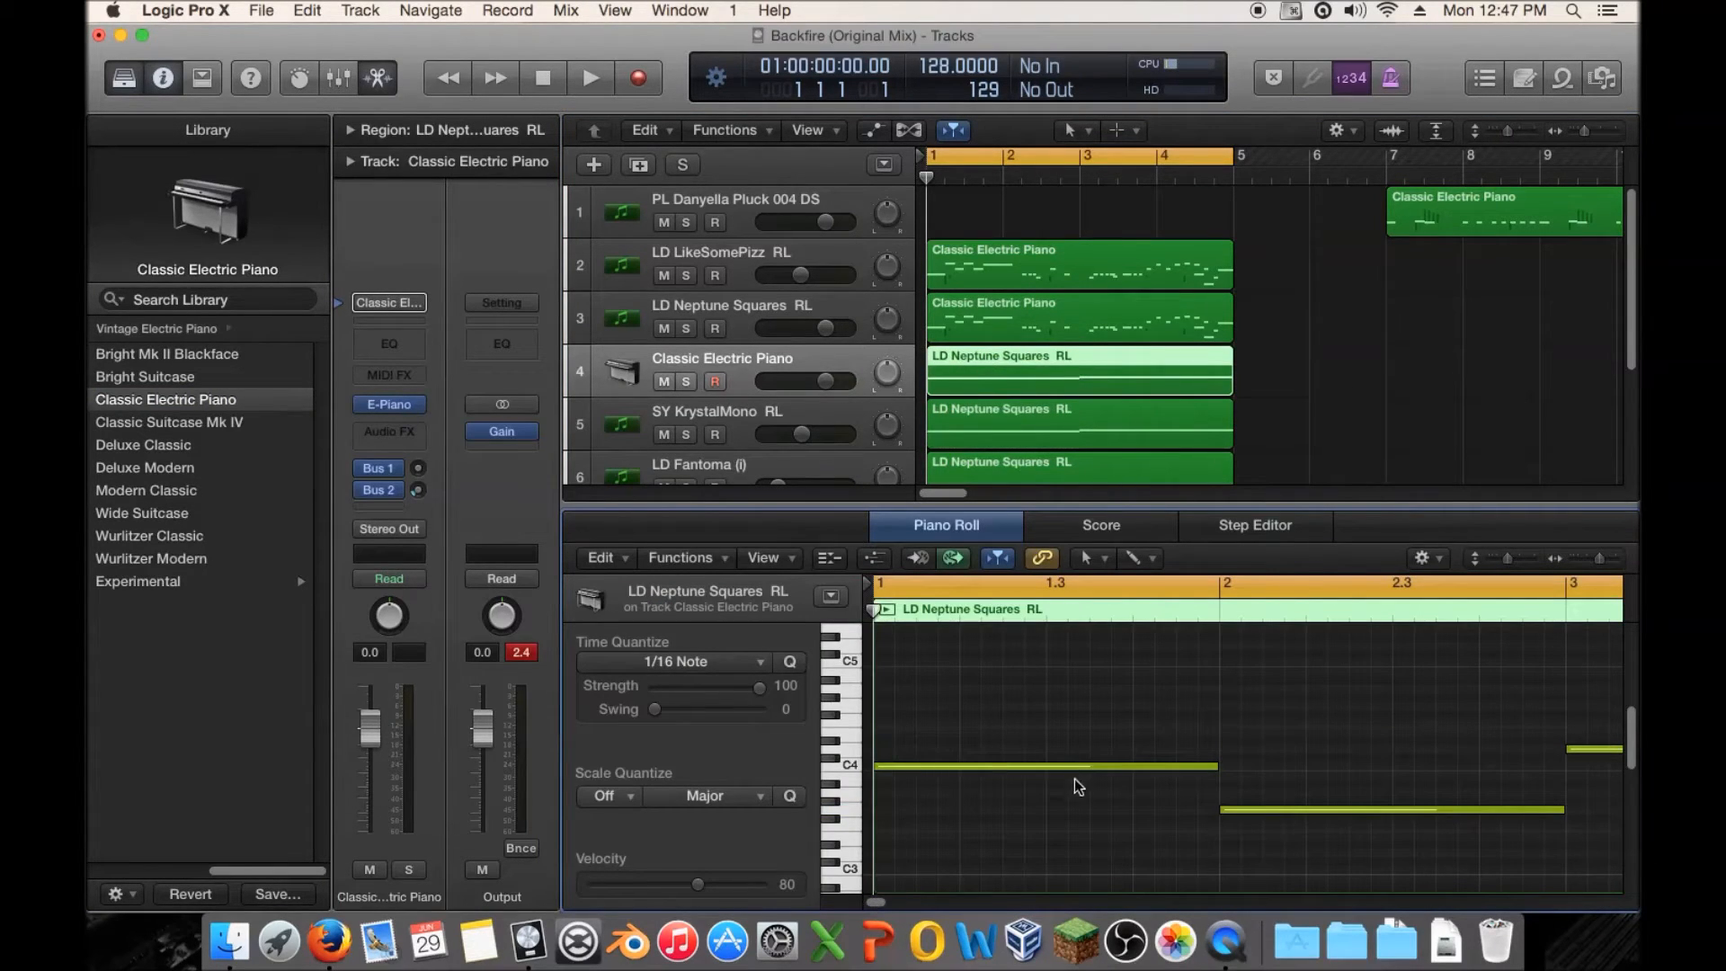
{"action": "key", "text": "super+a"}
{"action": "left_click_drag", "start_coordinate": [1217, 766], "coordinate": [902, 766]}
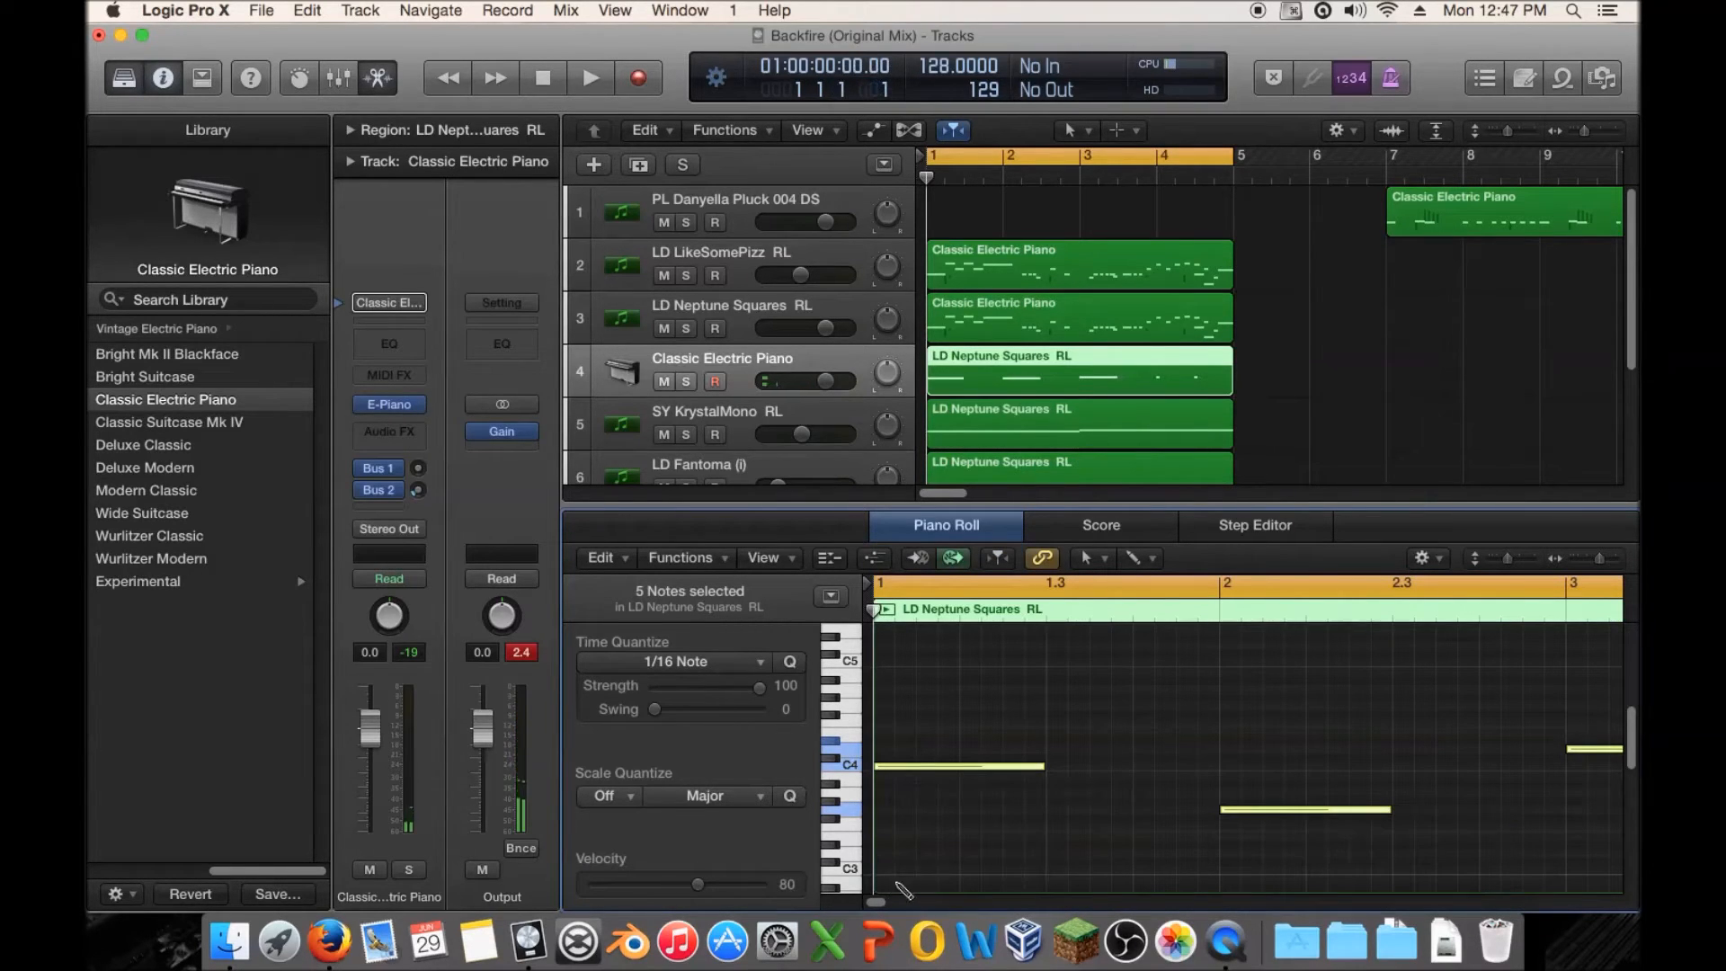
{"action": "key", "text": "super+z"}
Shorten the three bar-long notes in bars 1 to 3 to about an eighth note each.
{"action": "left_click_drag", "start_coordinate": [878, 899], "coordinate": [891, 890]}
{"action": "left_click_drag", "start_coordinate": [1208, 697], "coordinate": [1098, 802]}
{"action": "left_click_drag", "start_coordinate": [1018, 762], "coordinate": [1113, 762]}
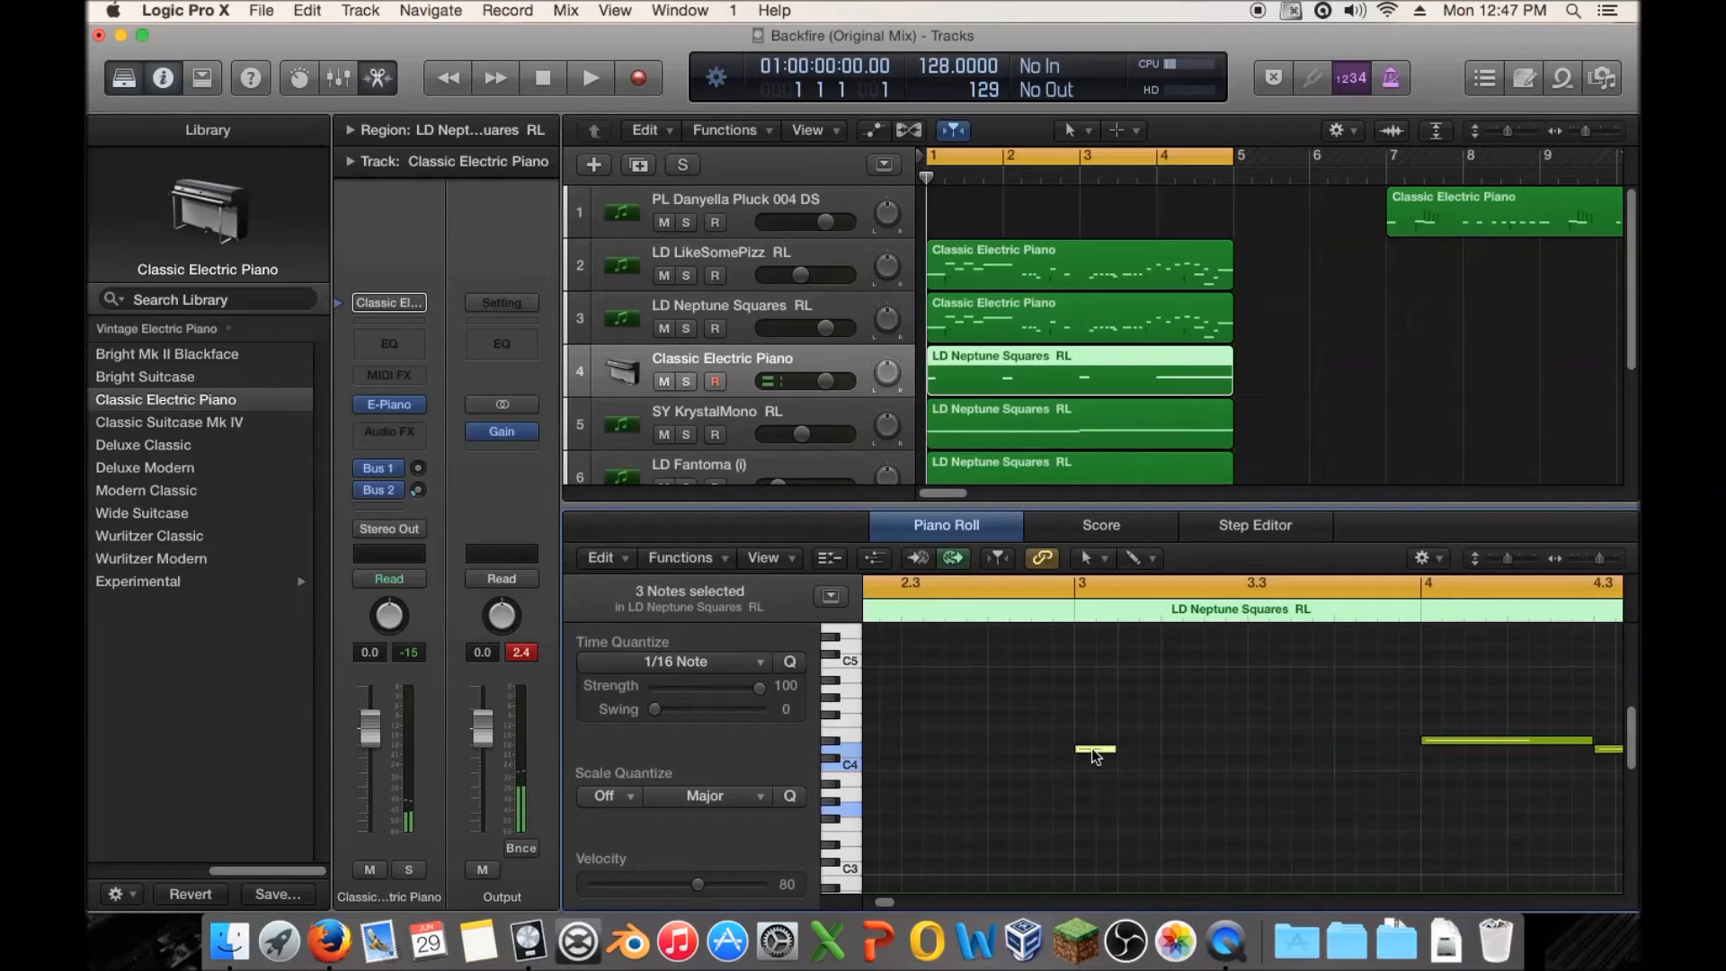
Duplicate the short notes repeatedly to fill bars 1 to 3 with consecutive eighth notes.
{"action": "mouse_move", "coordinate": [1089, 748]}
{"action": "left_click_drag", "start_coordinate": [1090, 748], "coordinate": [1227, 753]}
{"action": "left_click_drag", "start_coordinate": [1227, 753], "coordinate": [1279, 753]}
{"action": "left_click_drag", "start_coordinate": [1321, 718], "coordinate": [630, 835]}
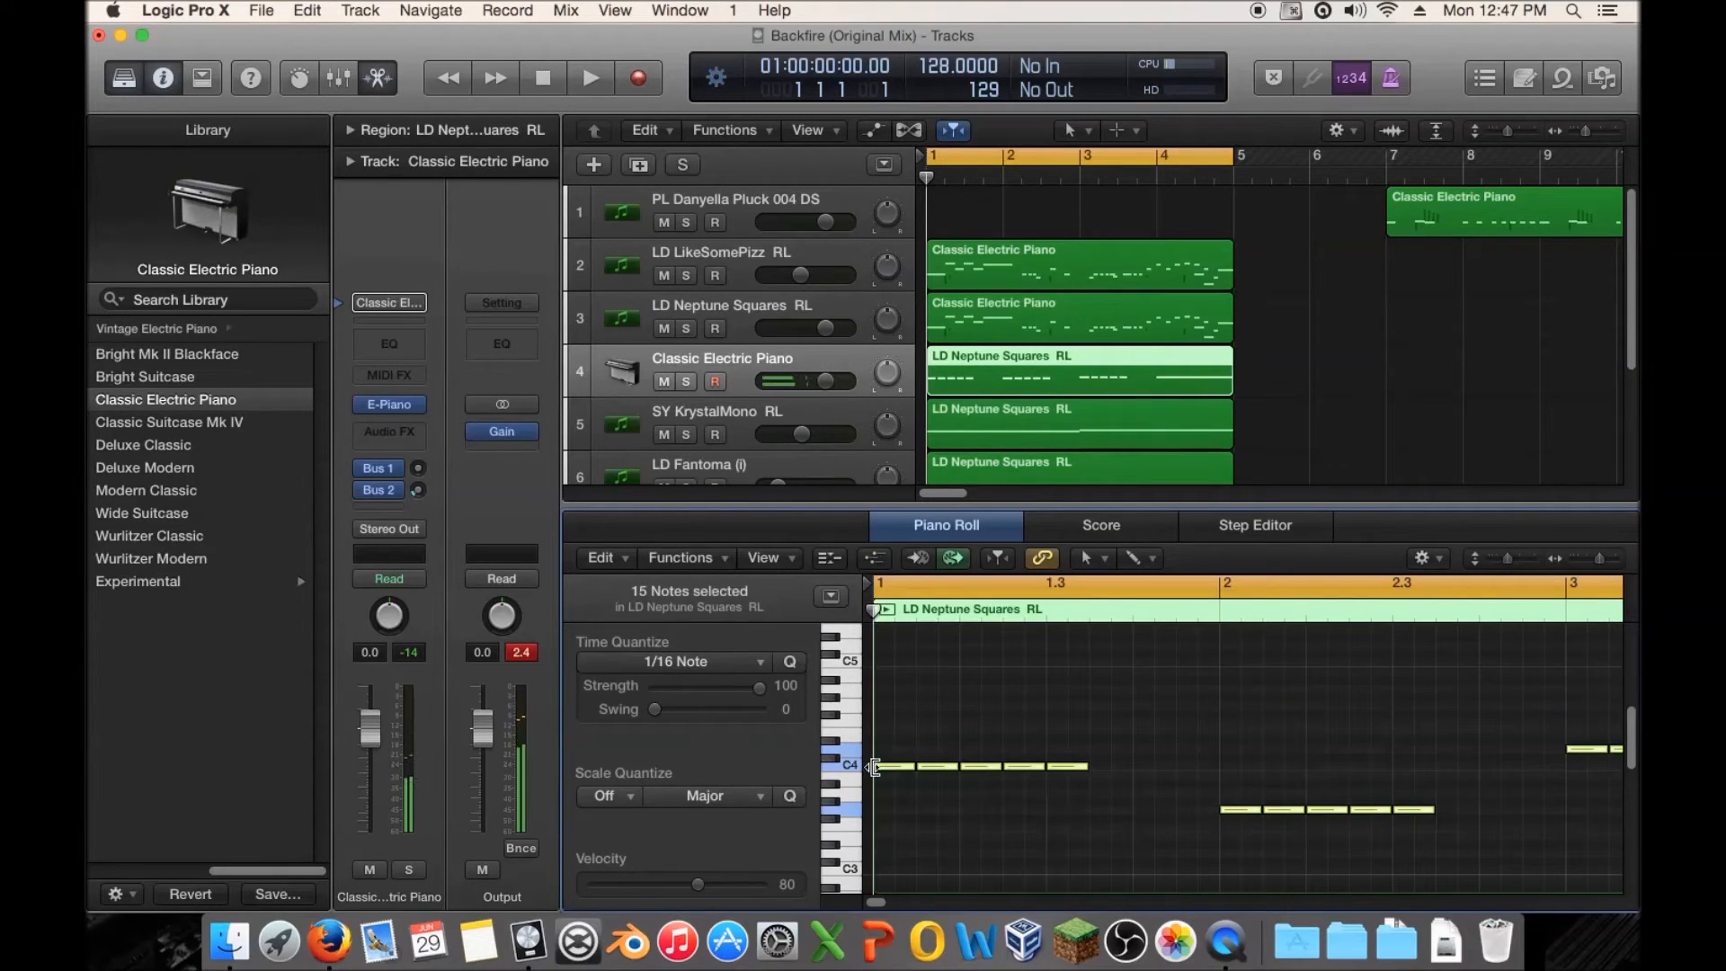
{"action": "left_click_drag", "start_coordinate": [892, 769], "coordinate": [1109, 769]}
Delete the duplicates that spill past their own bars, and turn the two half-bar notes in bar 4 into repeated eighth notes.
{"action": "left_click_drag", "start_coordinate": [1355, 753], "coordinate": [1238, 775]}
{"action": "key", "text": "Delete"}
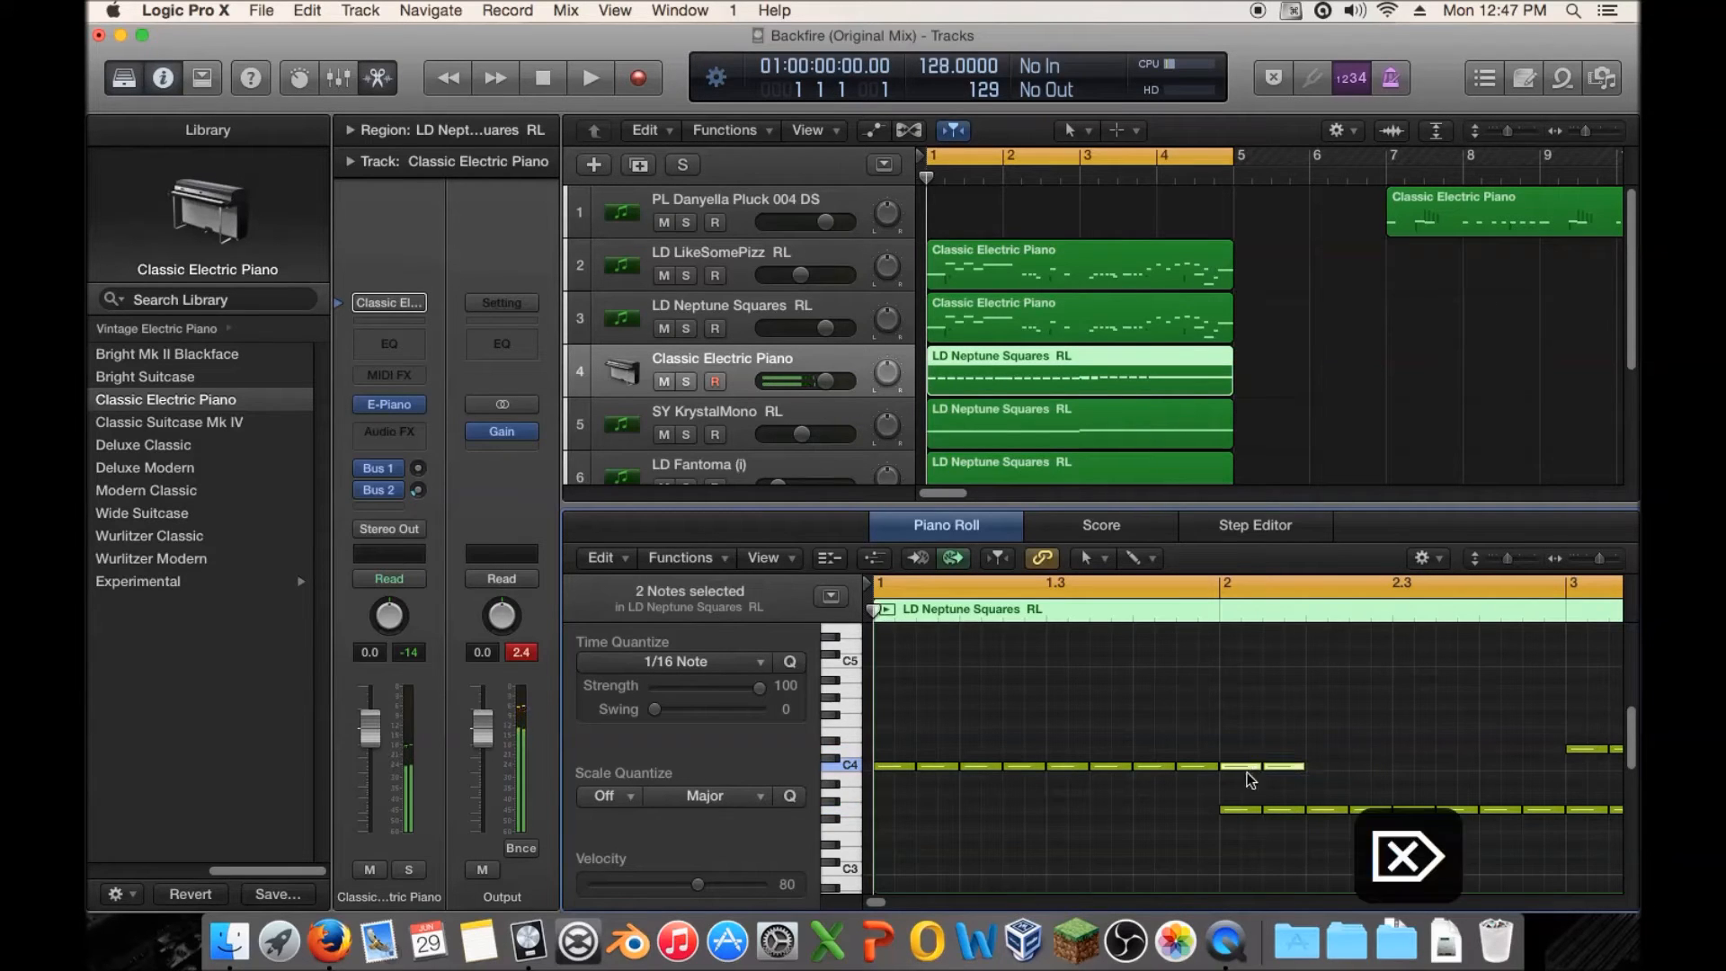
{"action": "left_click_drag", "start_coordinate": [878, 902], "coordinate": [889, 899]}
{"action": "left_click_drag", "start_coordinate": [1235, 790], "coordinate": [1167, 753]}
{"action": "key", "text": "Delete"}
{"action": "left_click_drag", "start_coordinate": [1442, 682], "coordinate": [1292, 745]}
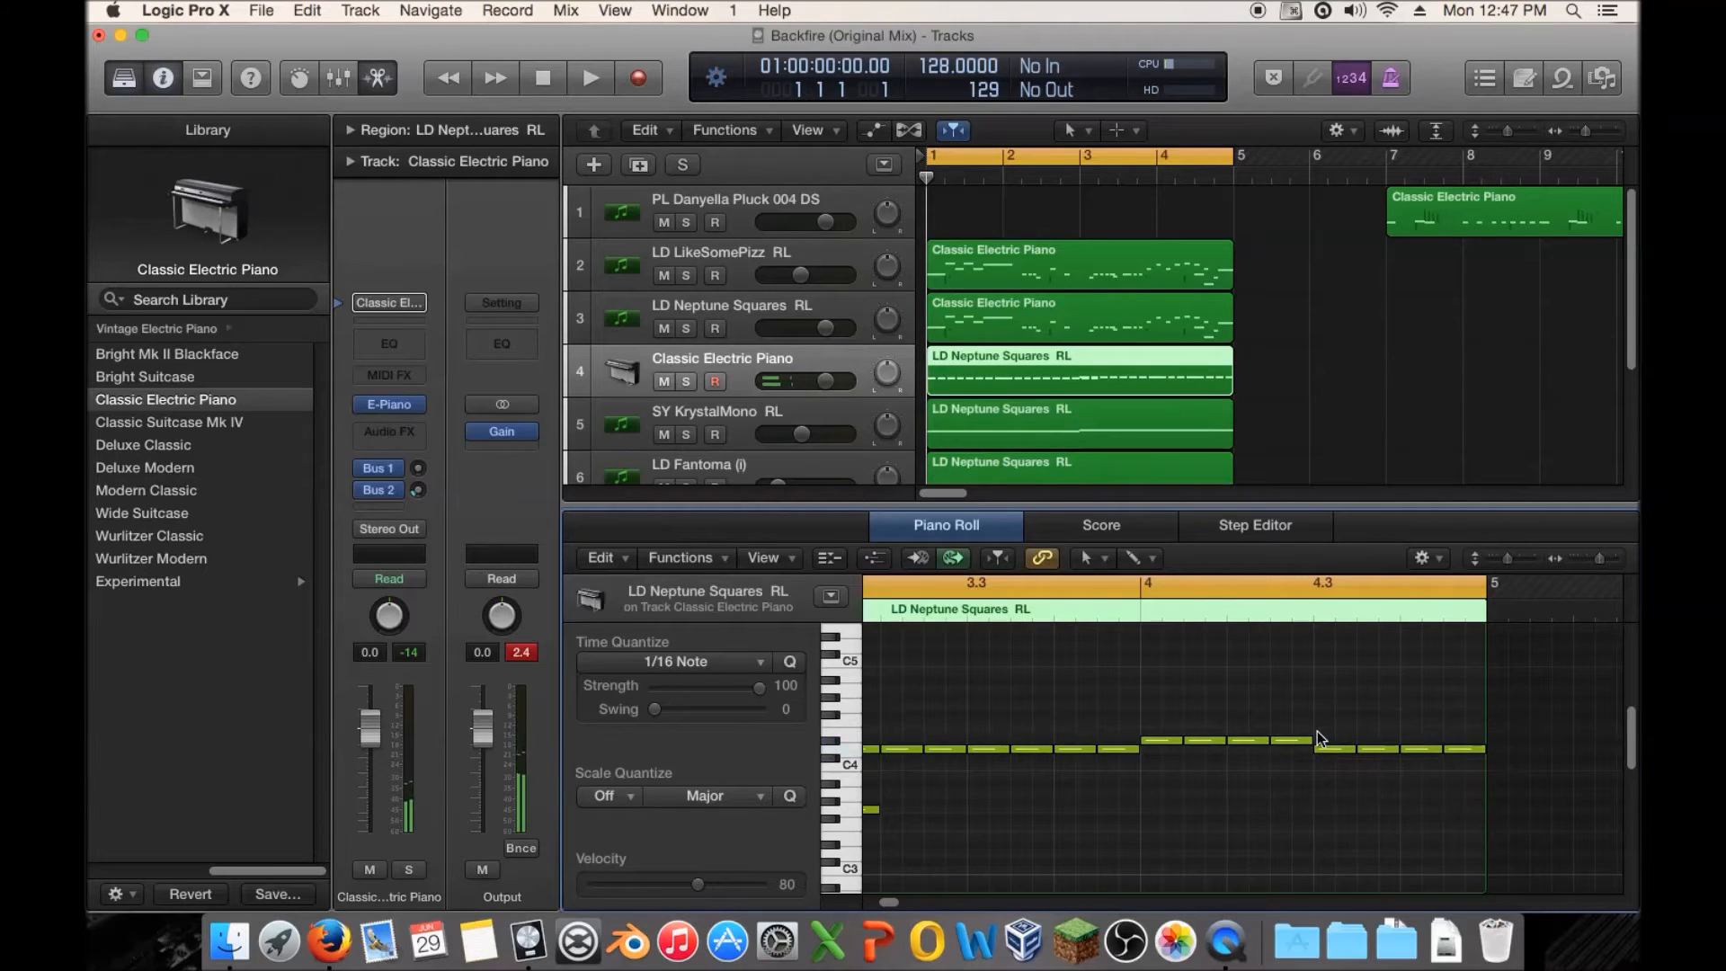
Duplicate all notes in the region one octave lower (-12 semitones).
{"action": "key", "text": "super+a"}
{"action": "left_click_drag", "start_coordinate": [1156, 743], "coordinate": [1156, 845], "text": "alt"}
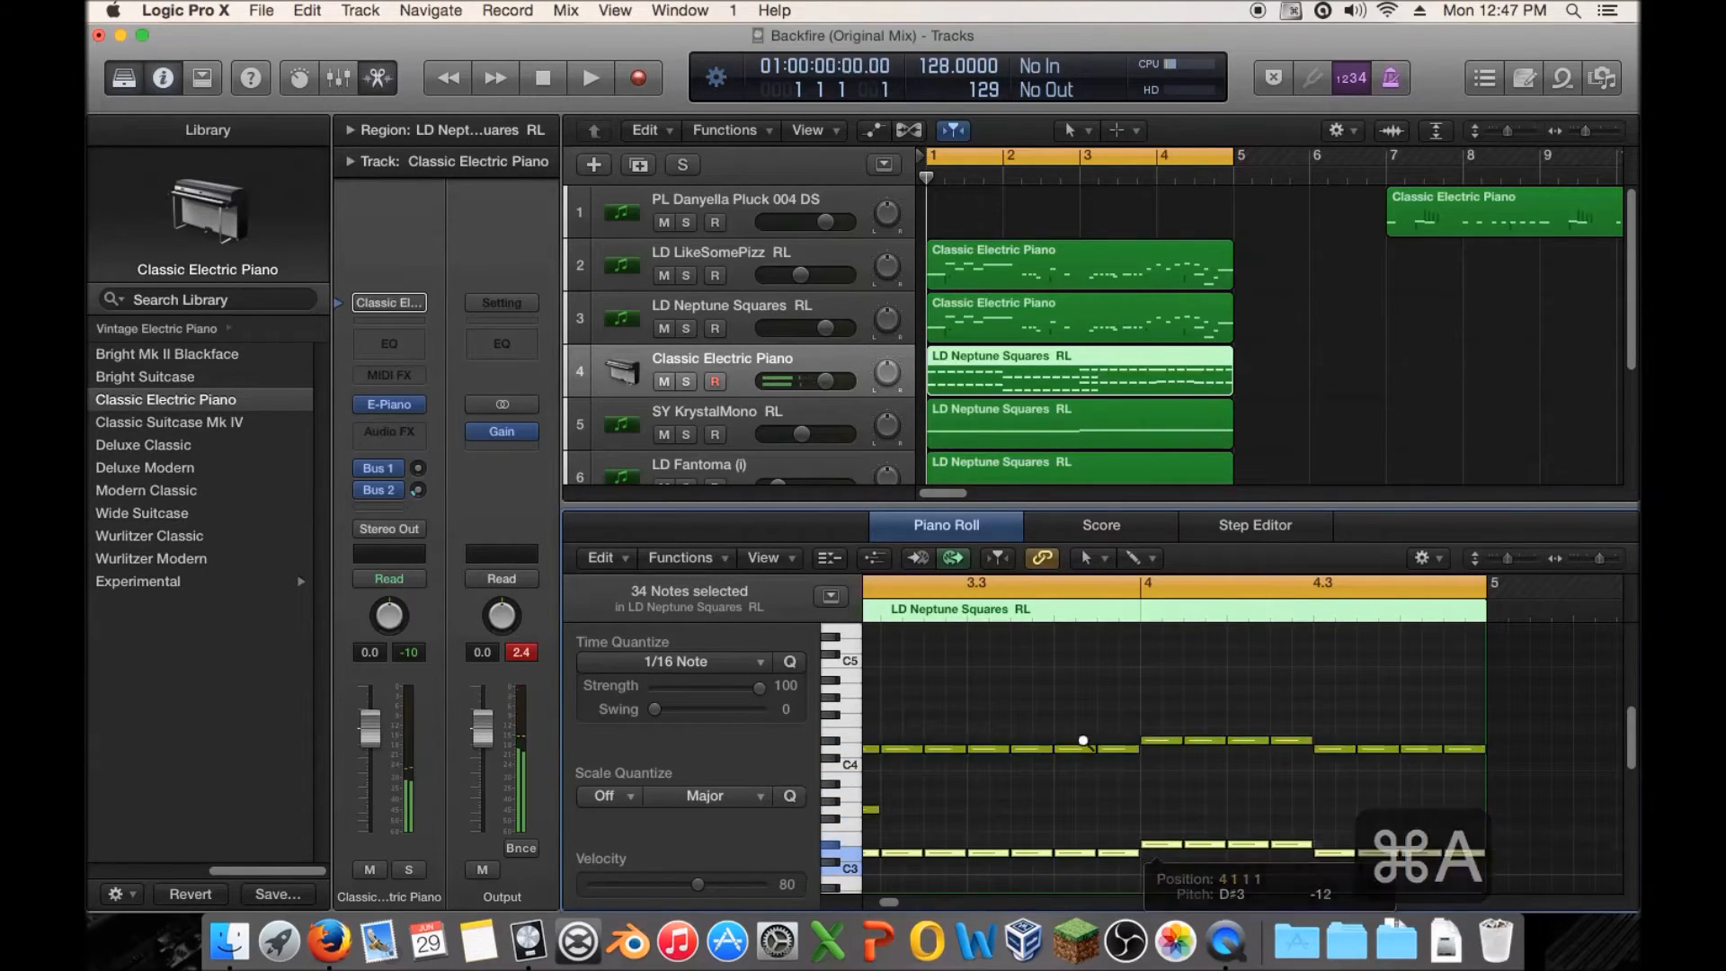
Add a Channel EQ to the Classic Electric Piano track with a high cut at 2200 Hz and 24 dB/Oct.
{"action": "left_click", "coordinate": [396, 346]}
{"action": "left_click_drag", "start_coordinate": [1126, 207], "coordinate": [802, 446]}
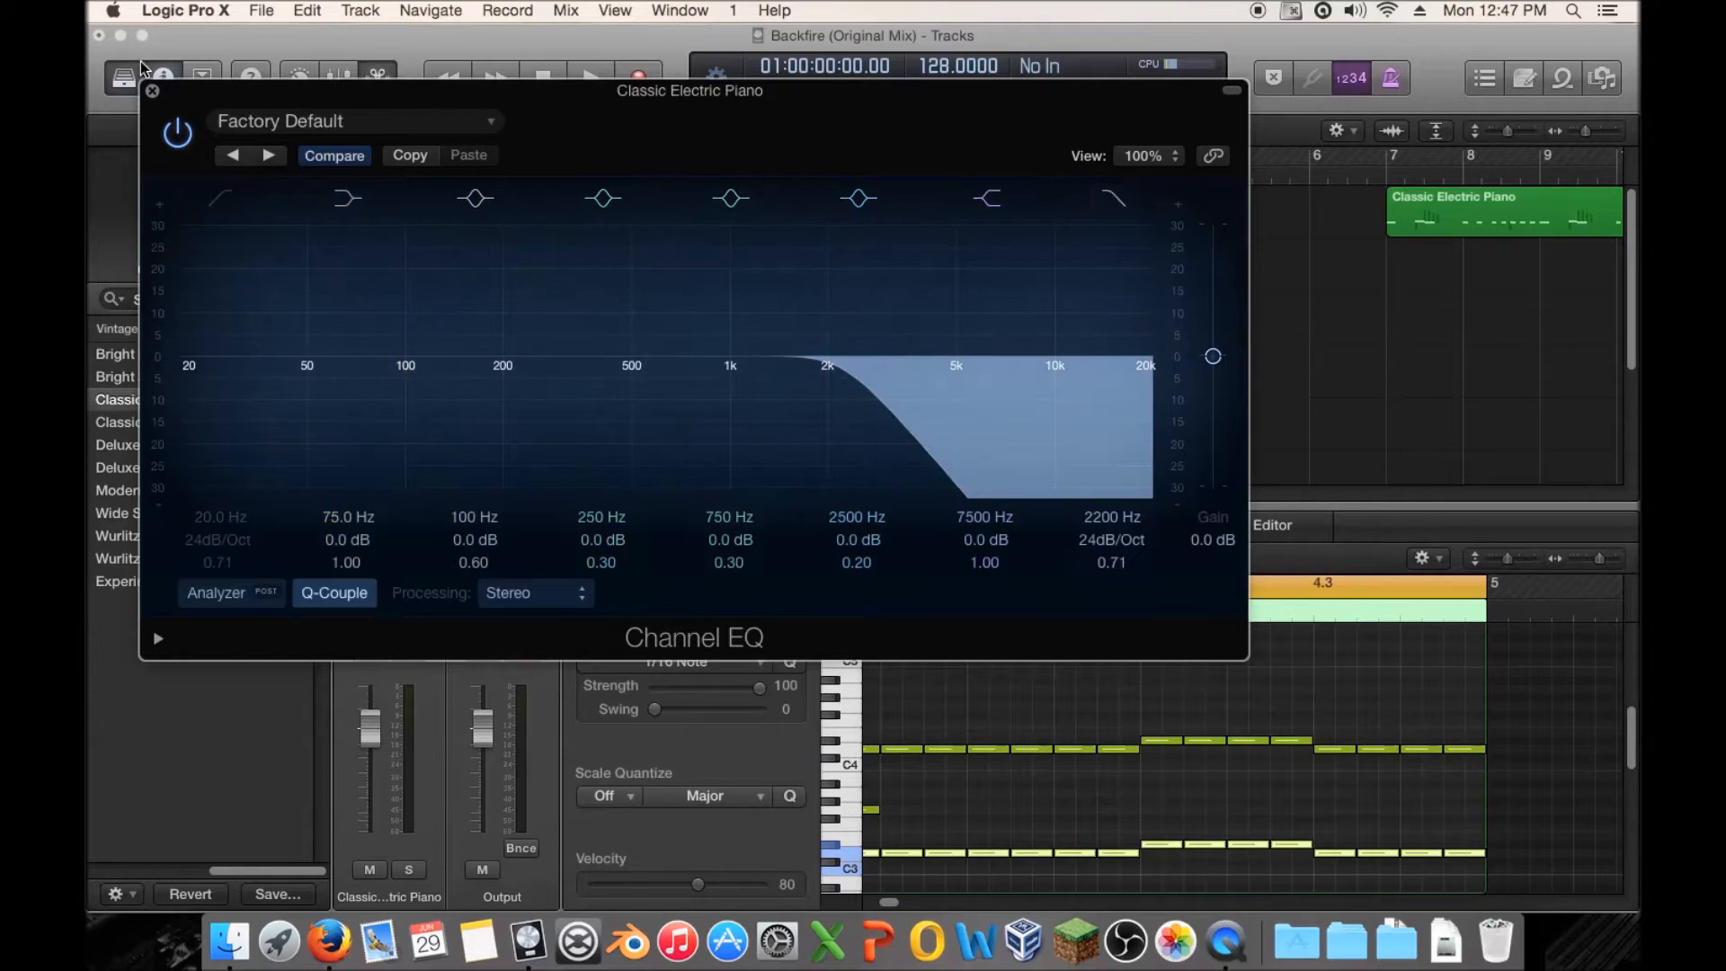
{"action": "left_click", "coordinate": [152, 89]}
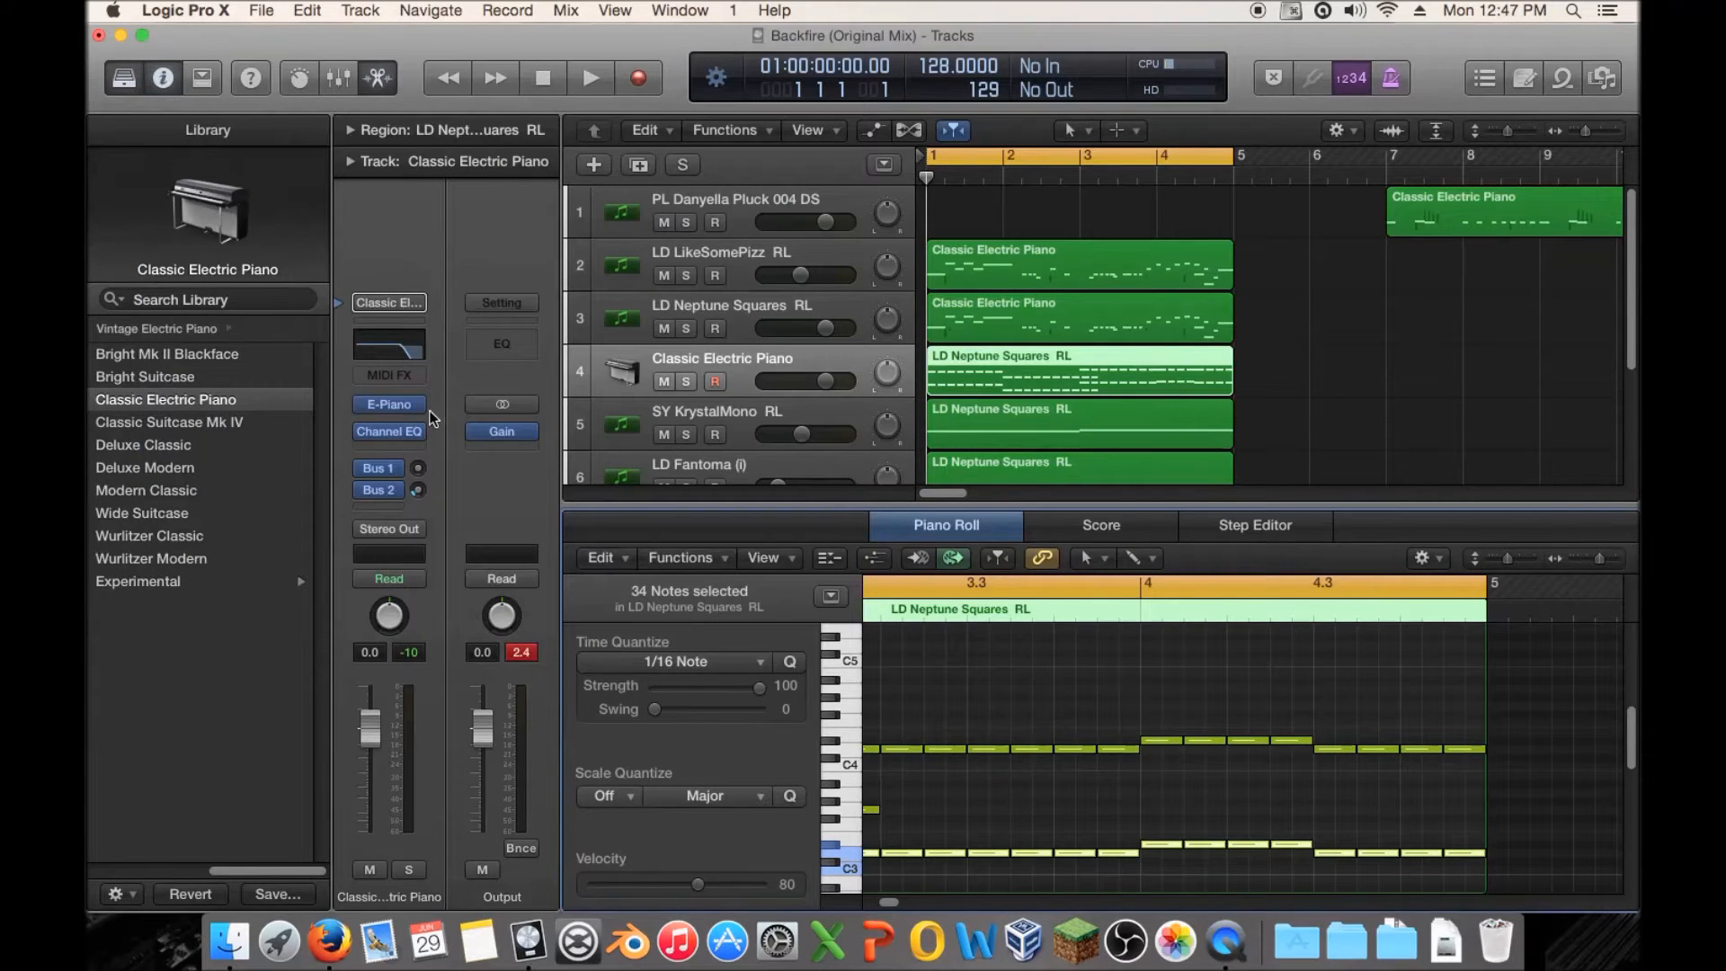
Replace the track's E-Piano instrument with SynthMaster 2.6 Instrument.
{"action": "left_click", "coordinate": [392, 407]}
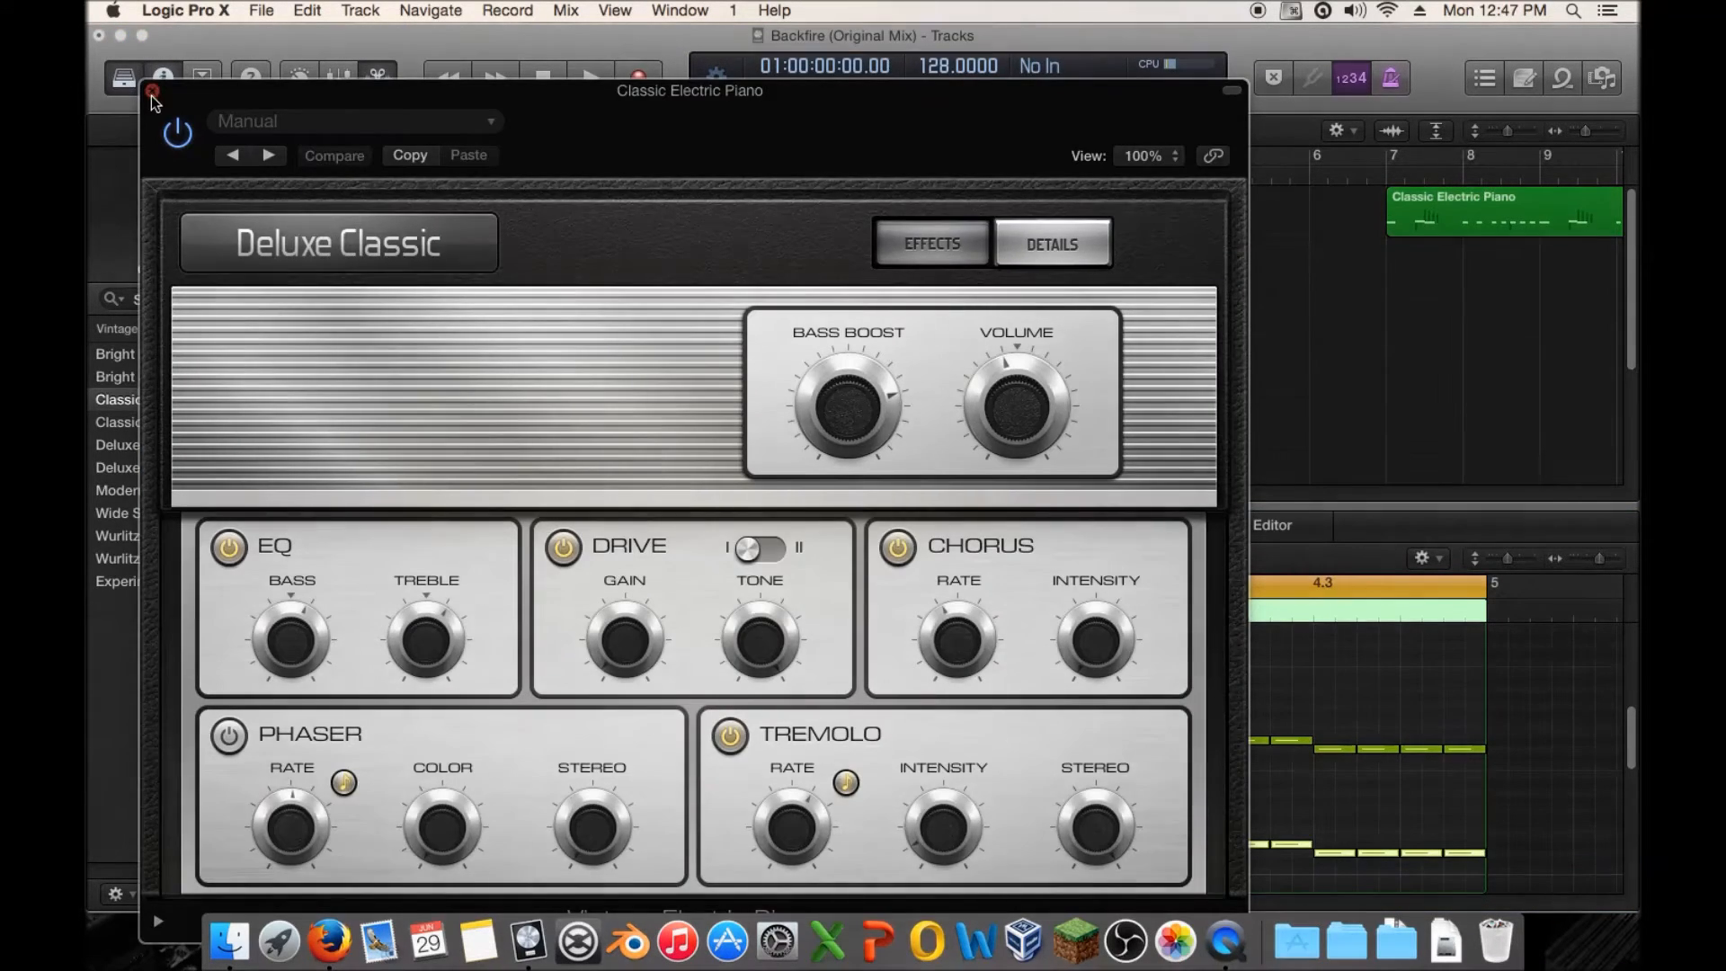
{"action": "left_click", "coordinate": [152, 91]}
{"action": "left_click", "coordinate": [413, 407]}
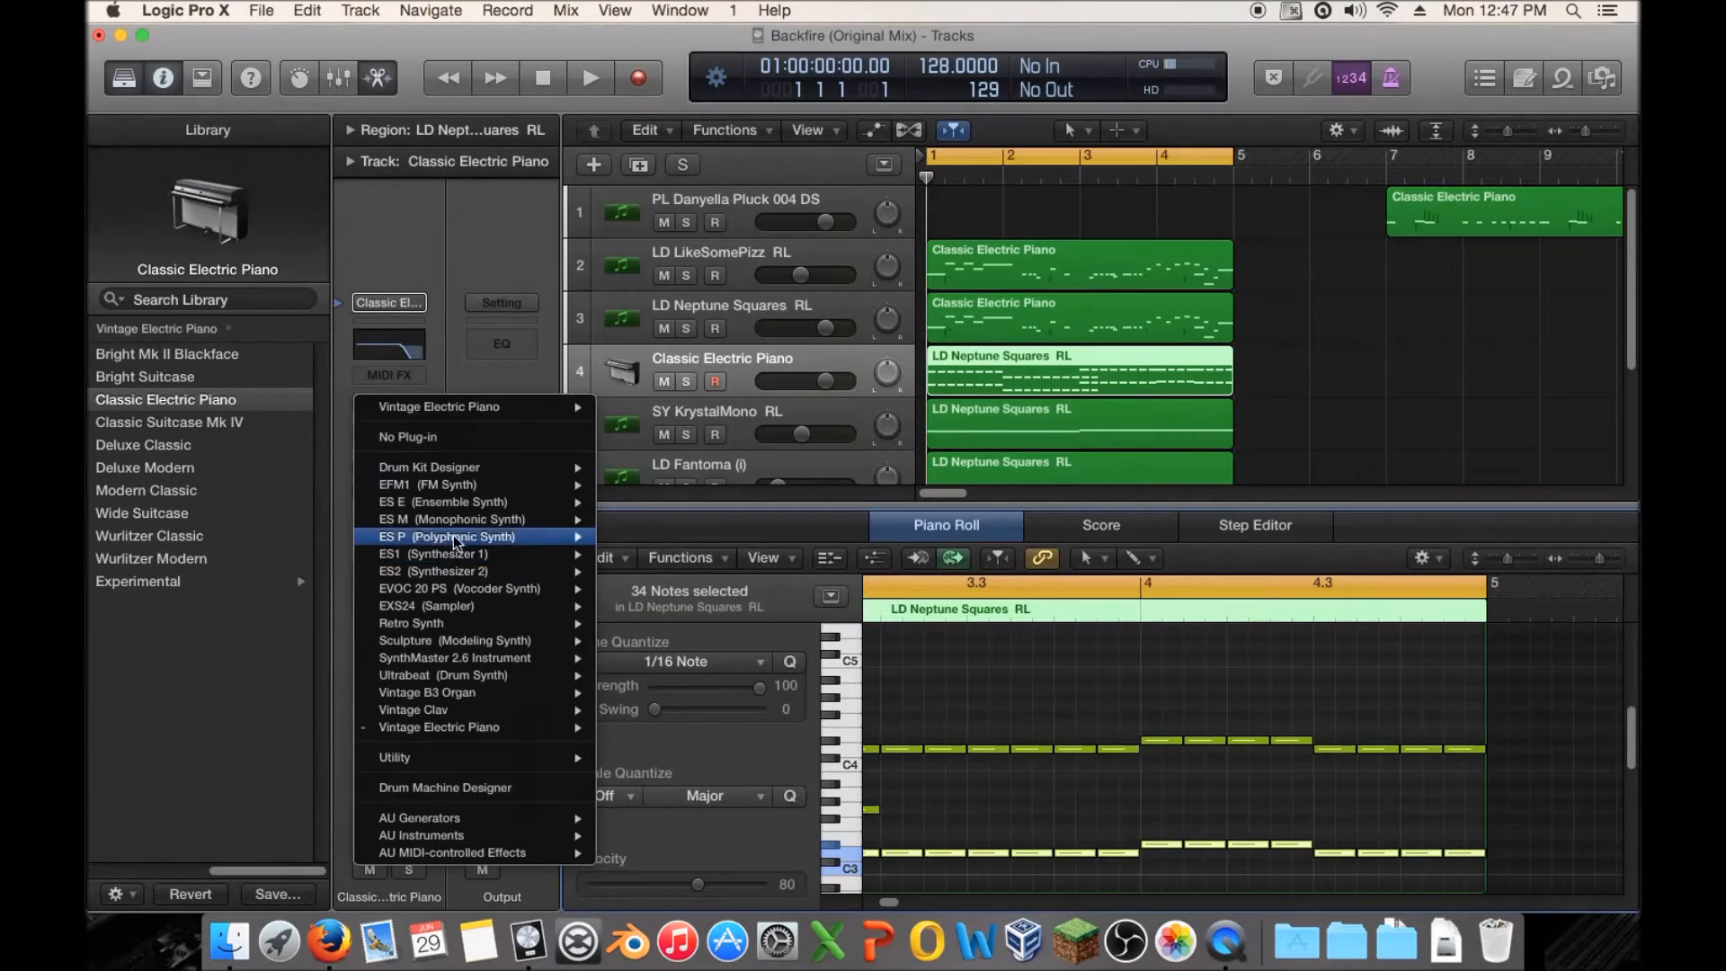
{"action": "mouse_move", "coordinate": [499, 657]}
{"action": "left_click", "coordinate": [633, 657]}
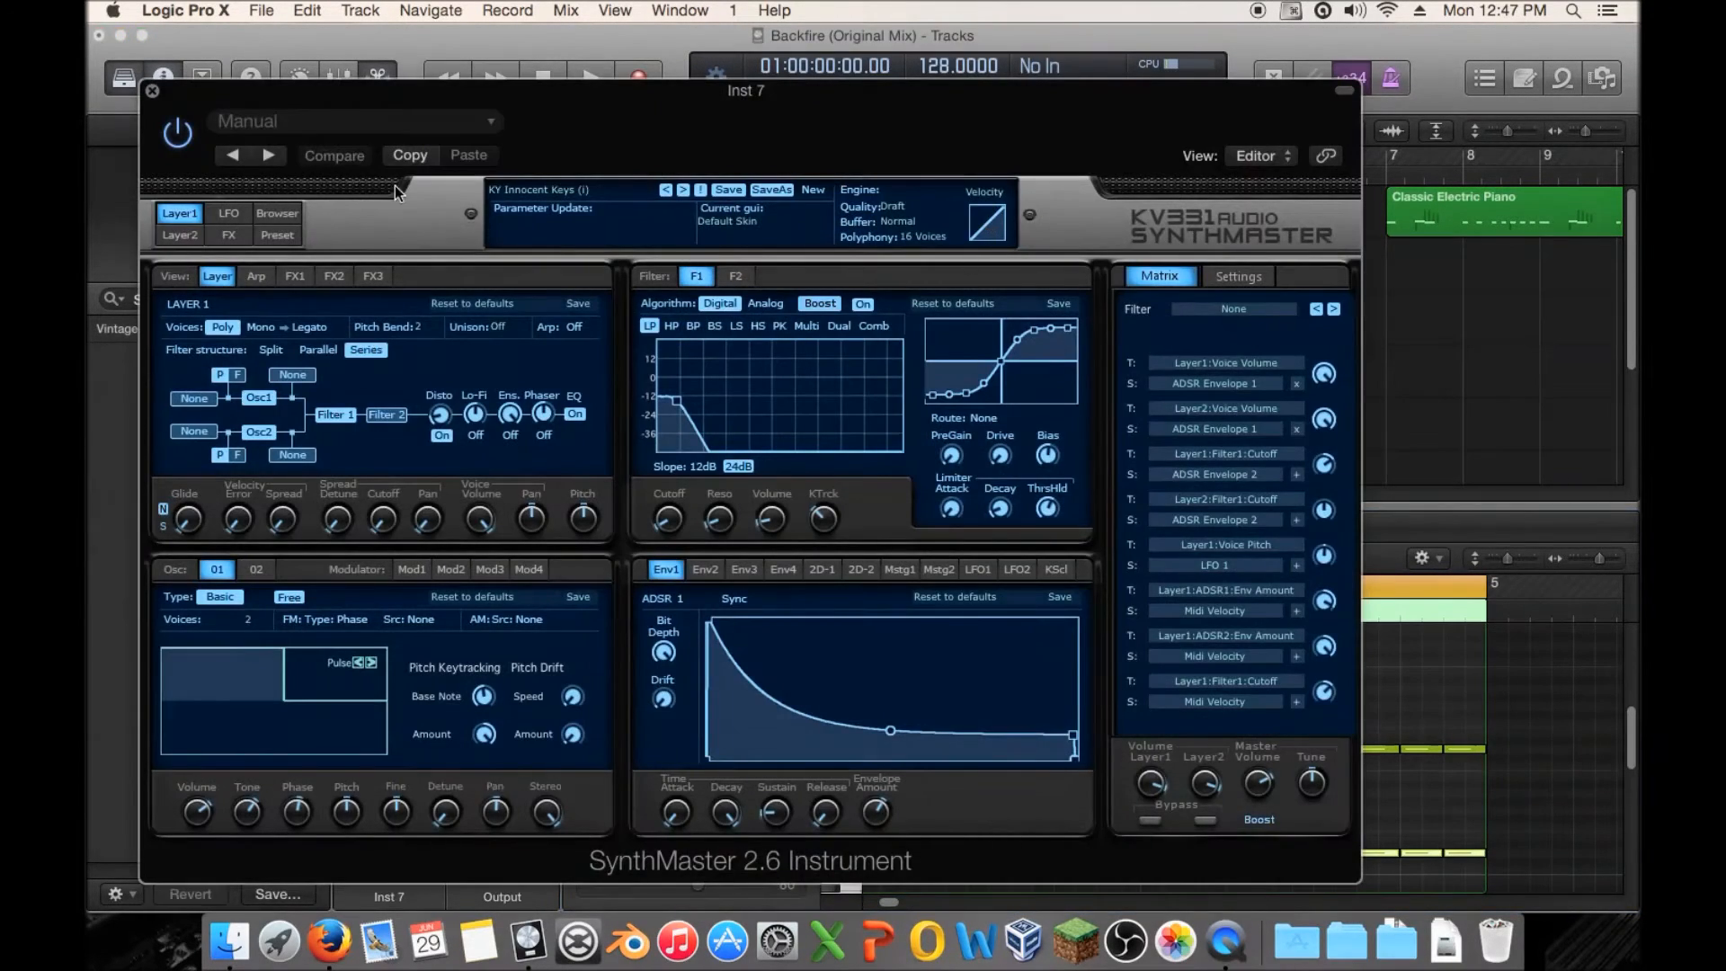
Search the SynthMaster presets for "eleg", load LD Eleganpluk (i), and close the plug-in window.
{"action": "left_click", "coordinate": [276, 213]}
{"action": "left_click", "coordinate": [993, 299]}
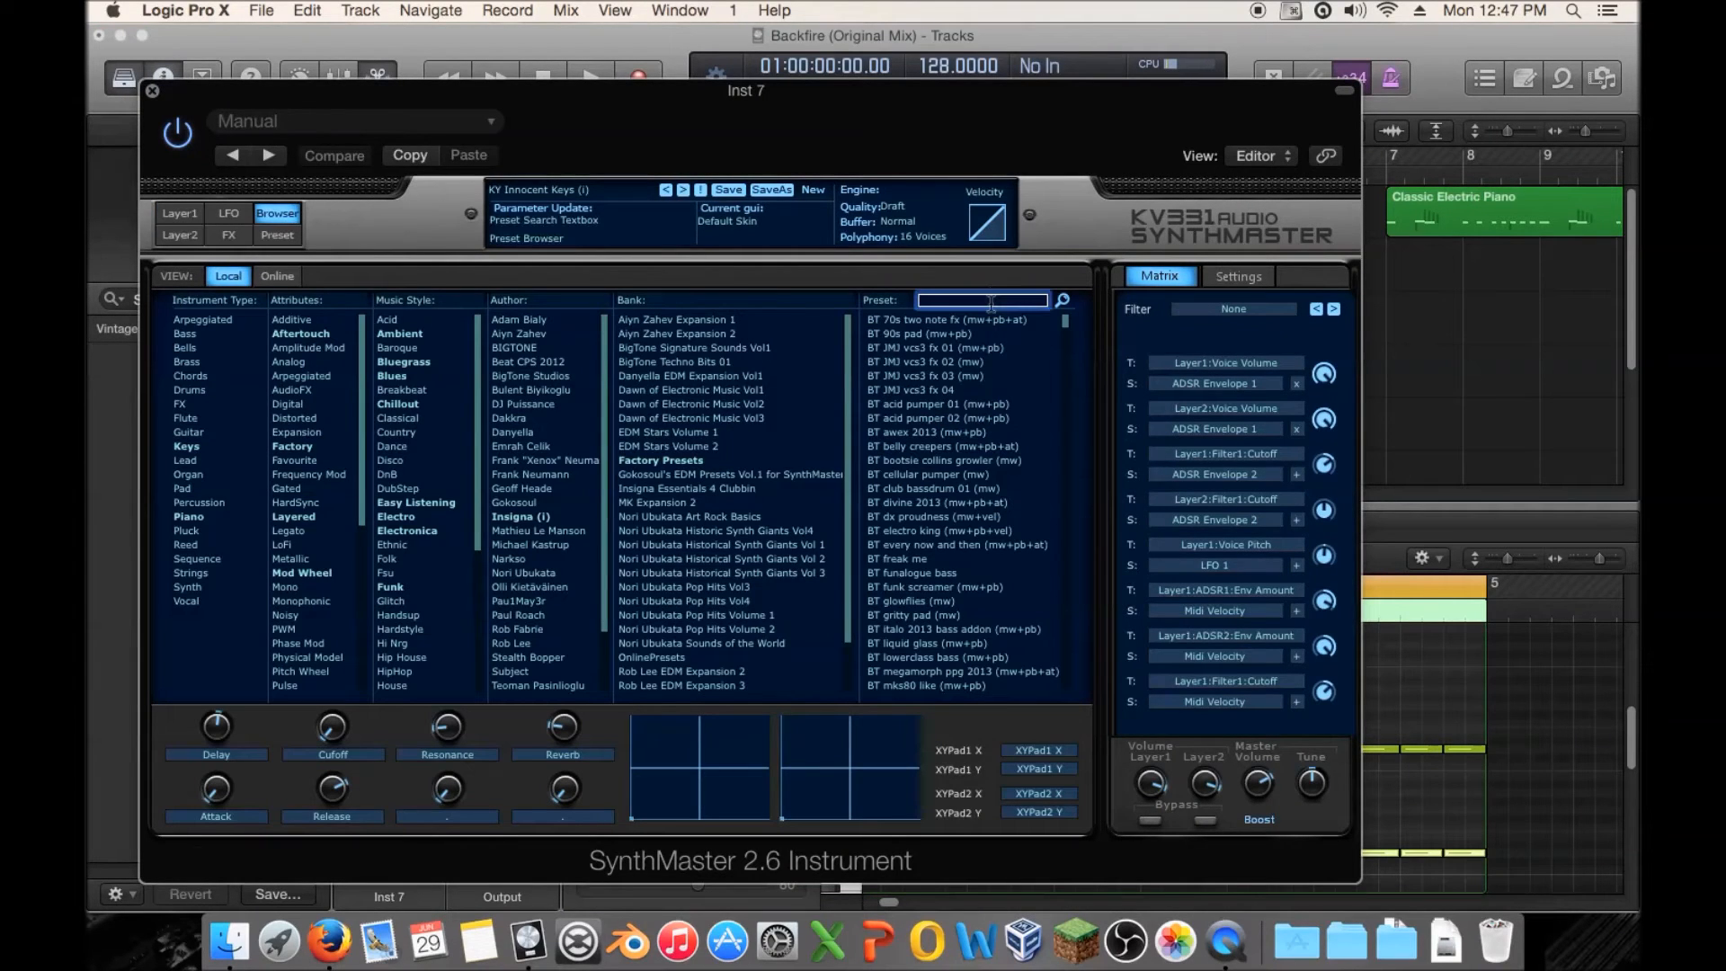
{"action": "type", "text": "eleg"}
{"action": "key", "text": "Return"}
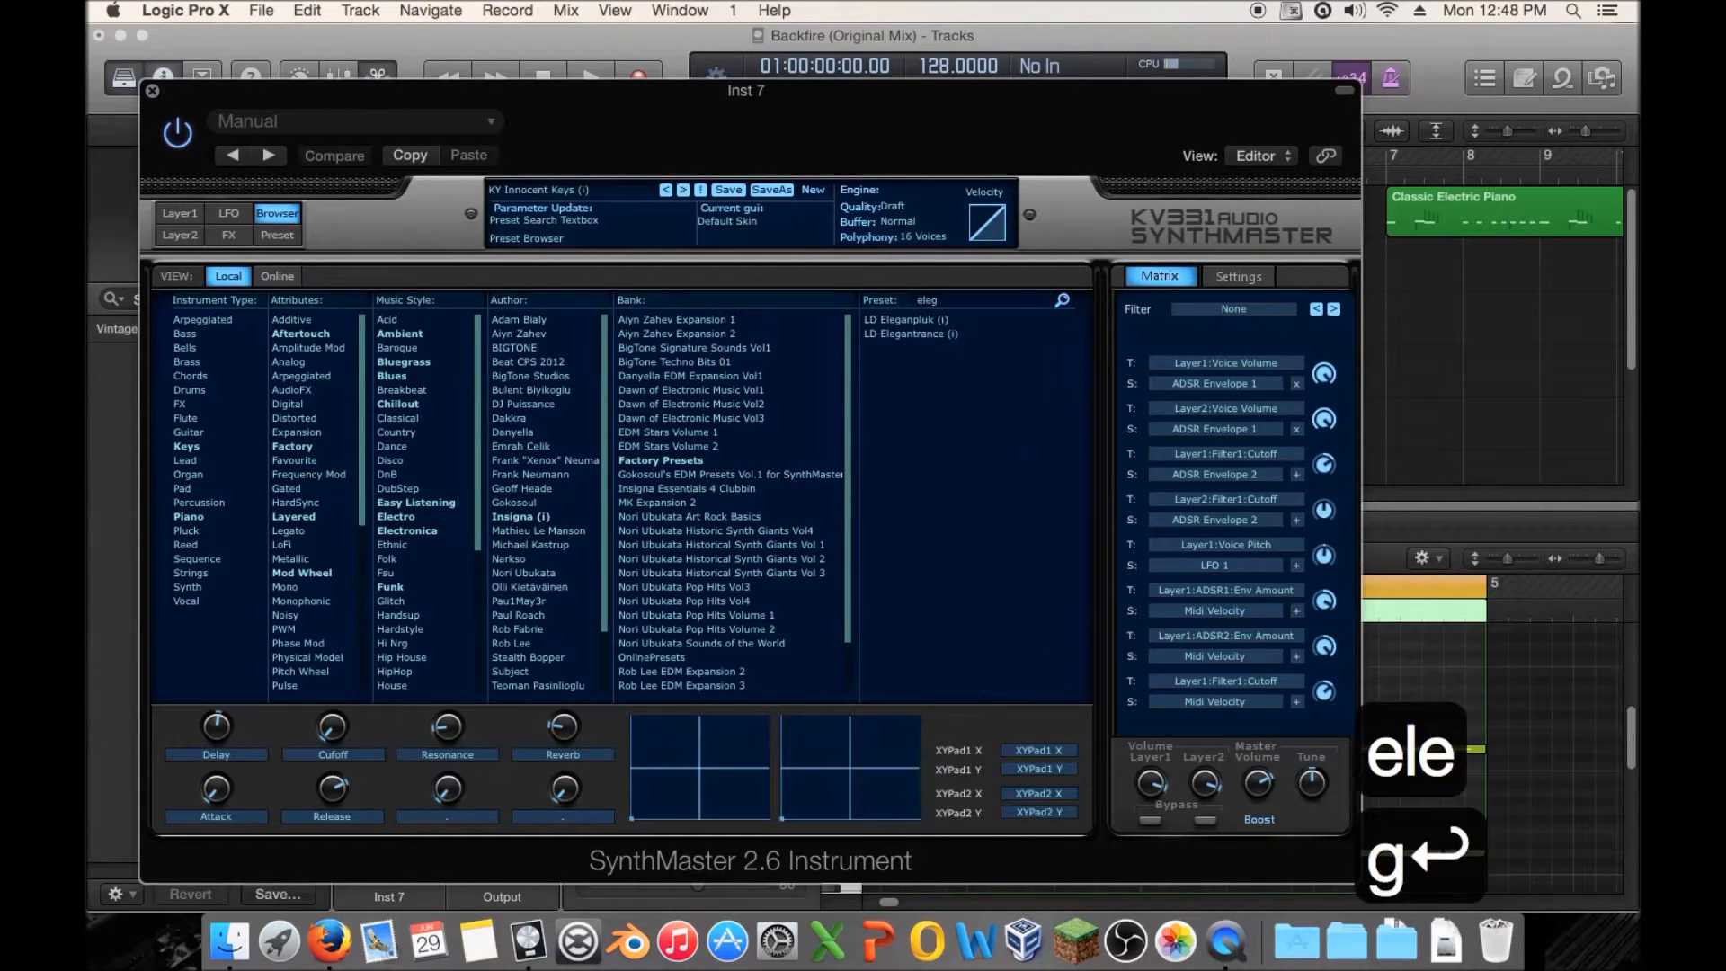
{"action": "left_click", "coordinate": [958, 321]}
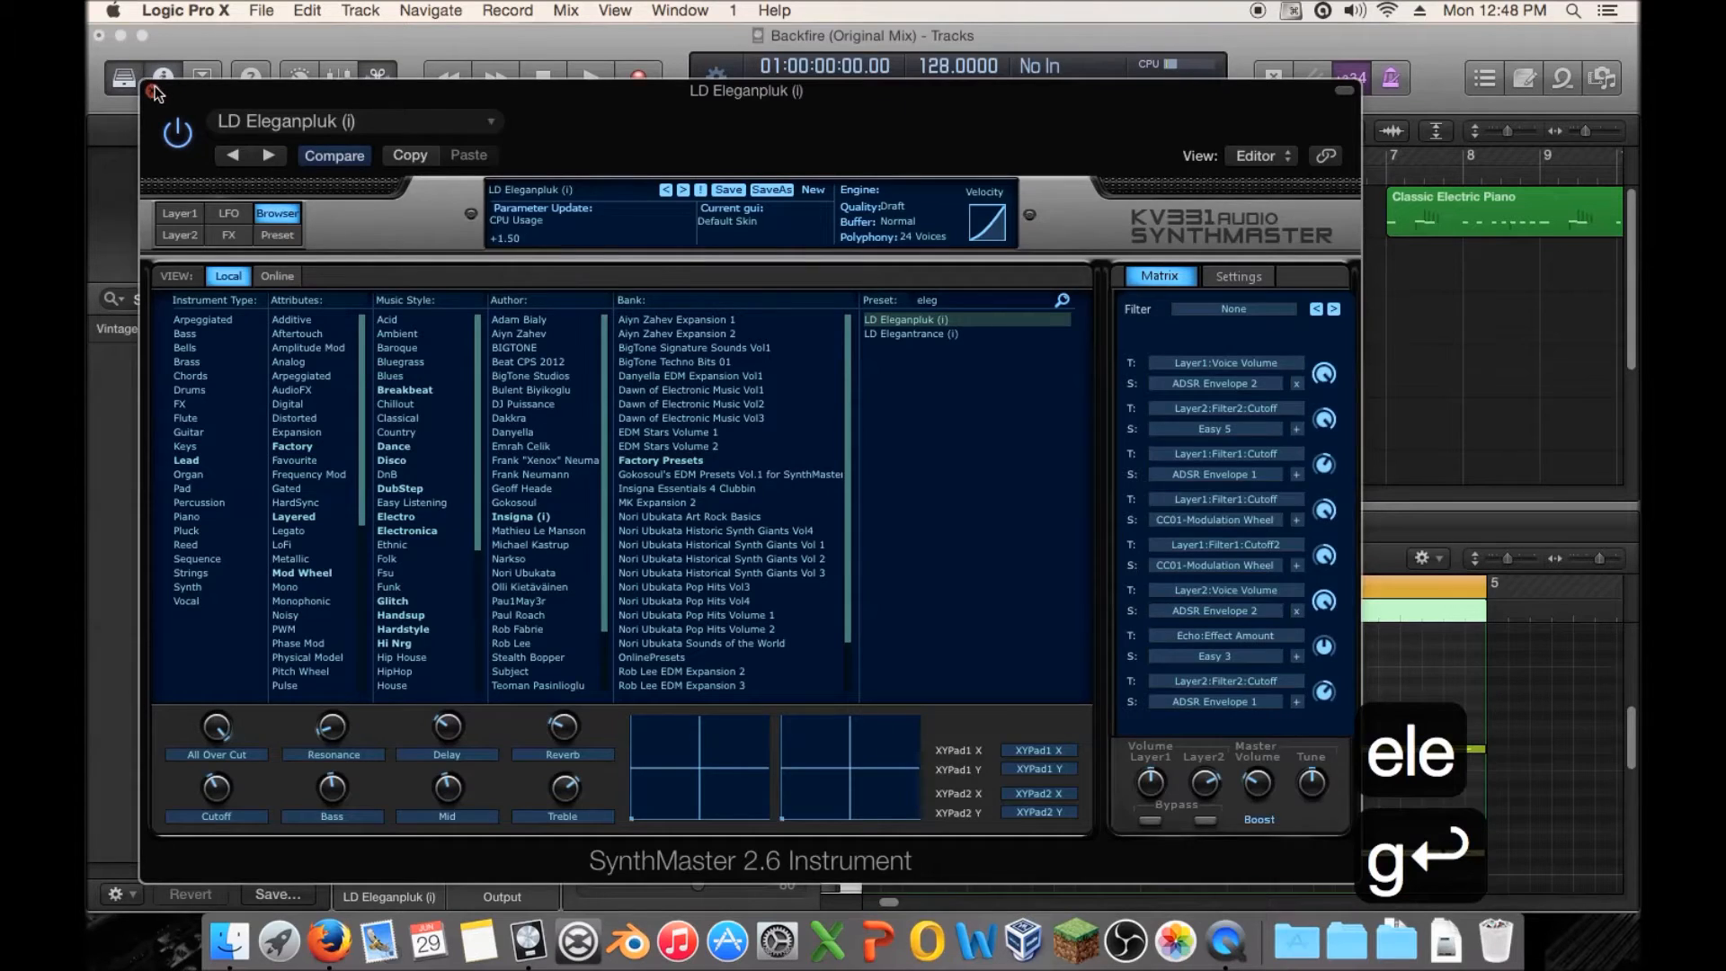
{"action": "left_click", "coordinate": [152, 91]}
Play the loop briefly, lower the LD Eleganpluk track's volume, and solo the track for playback.
{"action": "key", "text": "space"}
{"action": "key", "text": "space"}
{"action": "mouse_move", "coordinate": [804, 377]}
{"action": "left_mouse_down"}
{"action": "mouse_move", "coordinate": [758, 378]}
{"action": "mouse_move", "coordinate": [778, 383]}
{"action": "left_mouse_up"}
{"action": "left_click", "coordinate": [687, 381]}
{"action": "key", "text": "space"}
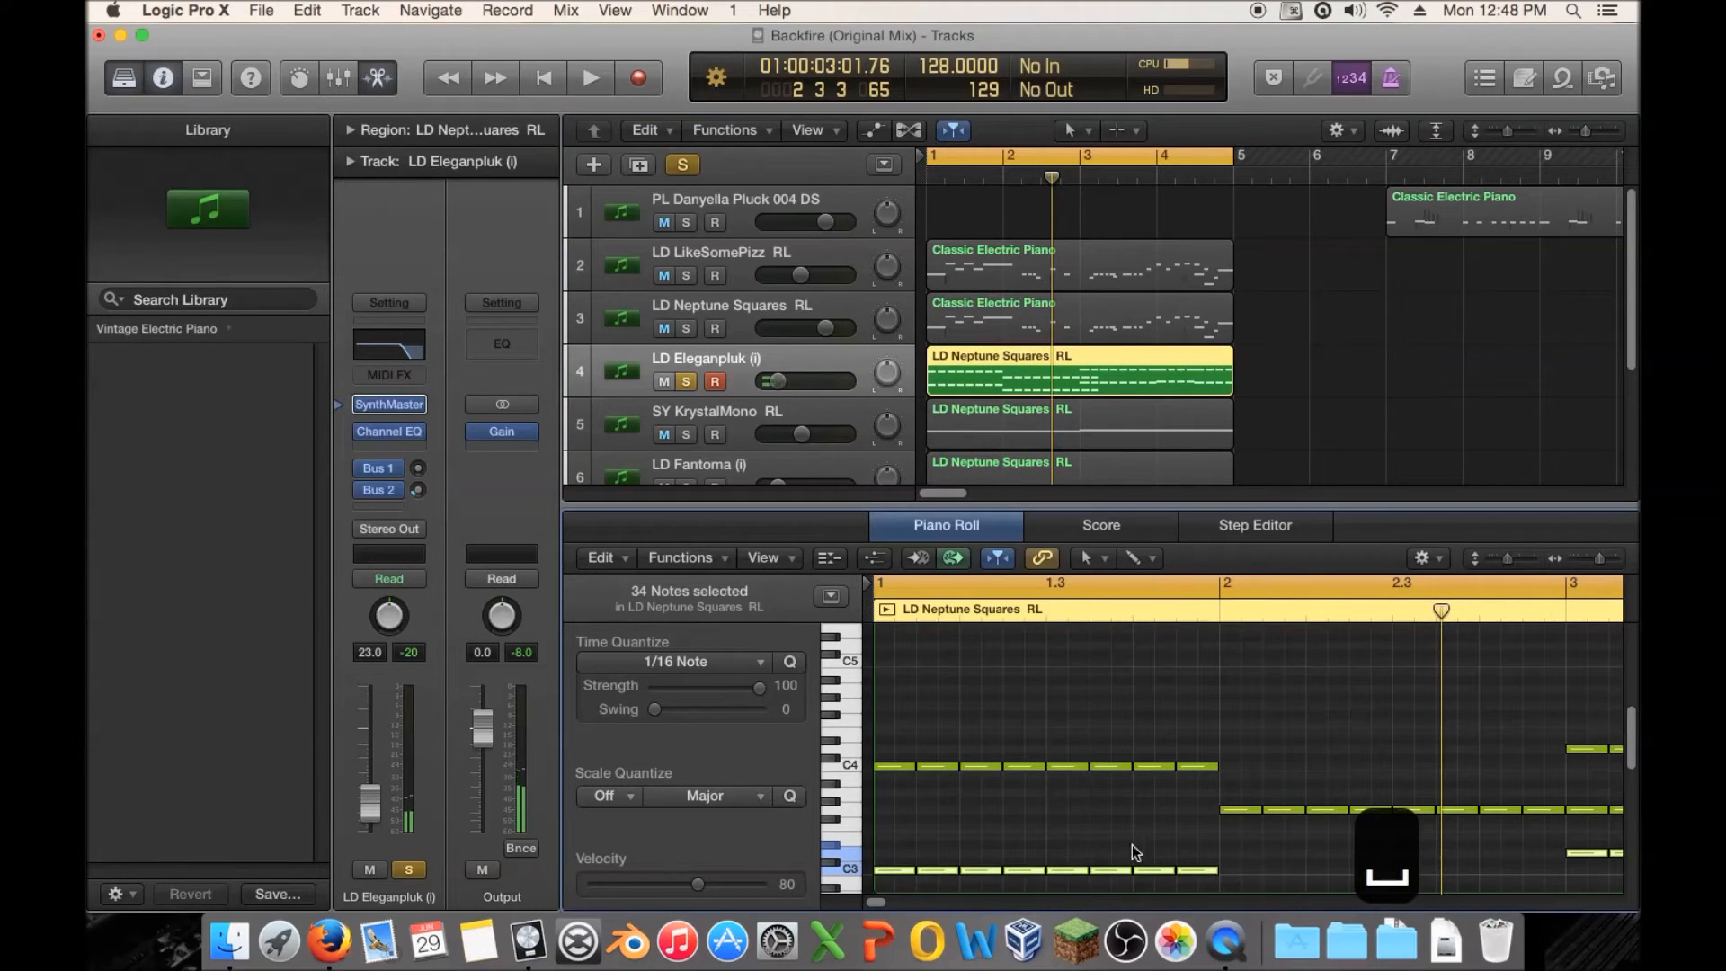
Delete the surplus notes that extend past the start of bar 3 in both bar-2 note rows of the LD Eleganpluk region.
{"action": "scroll", "coordinate": [882, 897], "scroll_direction": "right", "scroll_amount": 5}
{"action": "left_click_drag", "start_coordinate": [1217, 840], "coordinate": [1125, 812]}
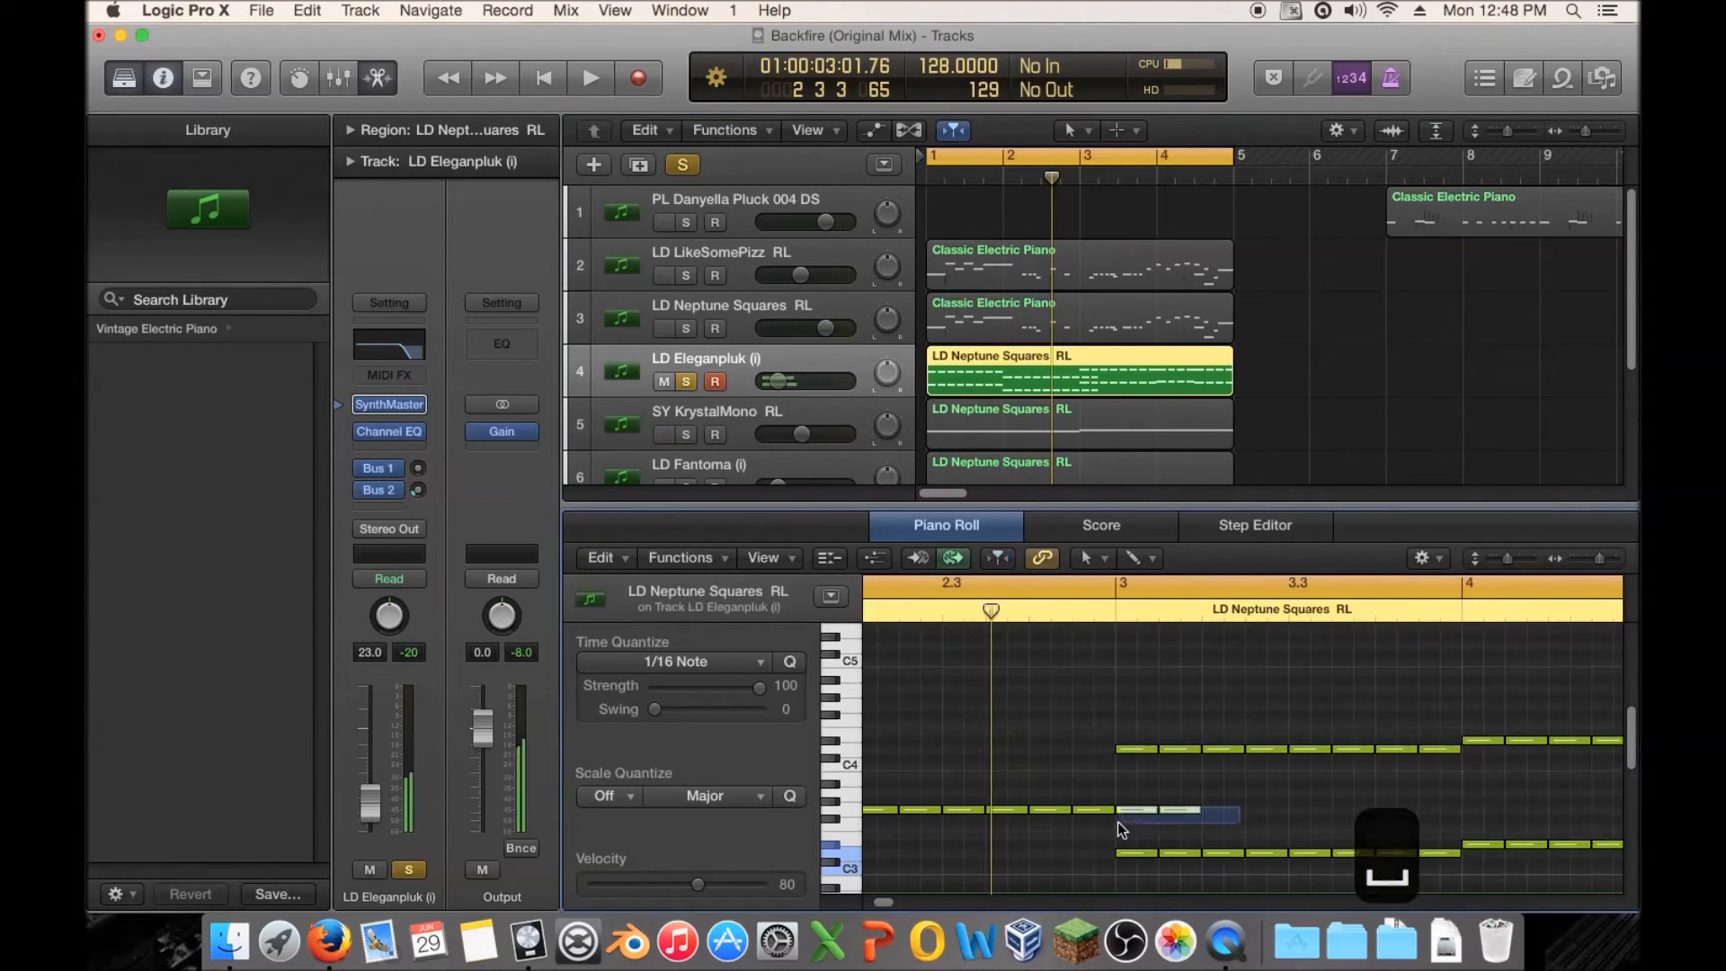
{"action": "key", "text": "Delete"}
{"action": "scroll", "coordinate": [1174, 755], "scroll_direction": "down", "scroll_amount": 3}
{"action": "left_click_drag", "start_coordinate": [1255, 808], "coordinate": [1147, 832]}
{"action": "key", "text": "Delete"}
Unsolo LD Eleganpluk, set its volume to -18.5 dB during loop playback, and close the note editor.
{"action": "key", "text": "space"}
{"action": "left_click", "coordinate": [683, 381]}
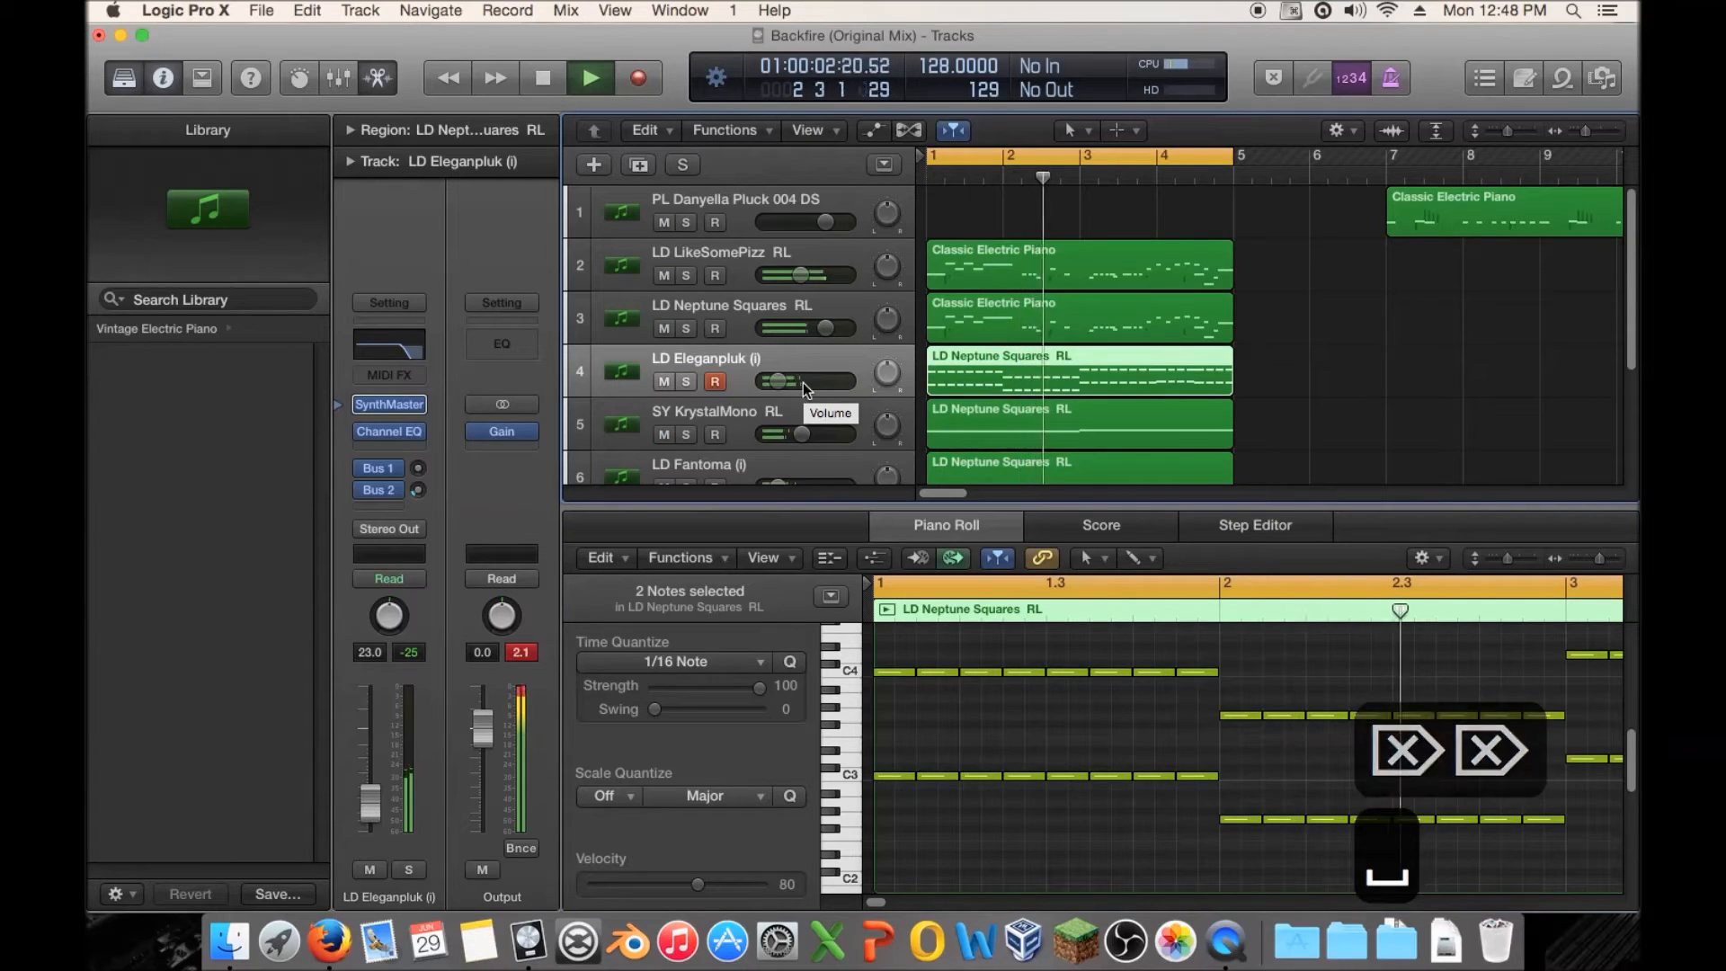
{"action": "left_click_drag", "start_coordinate": [786, 381], "coordinate": [790, 381]}
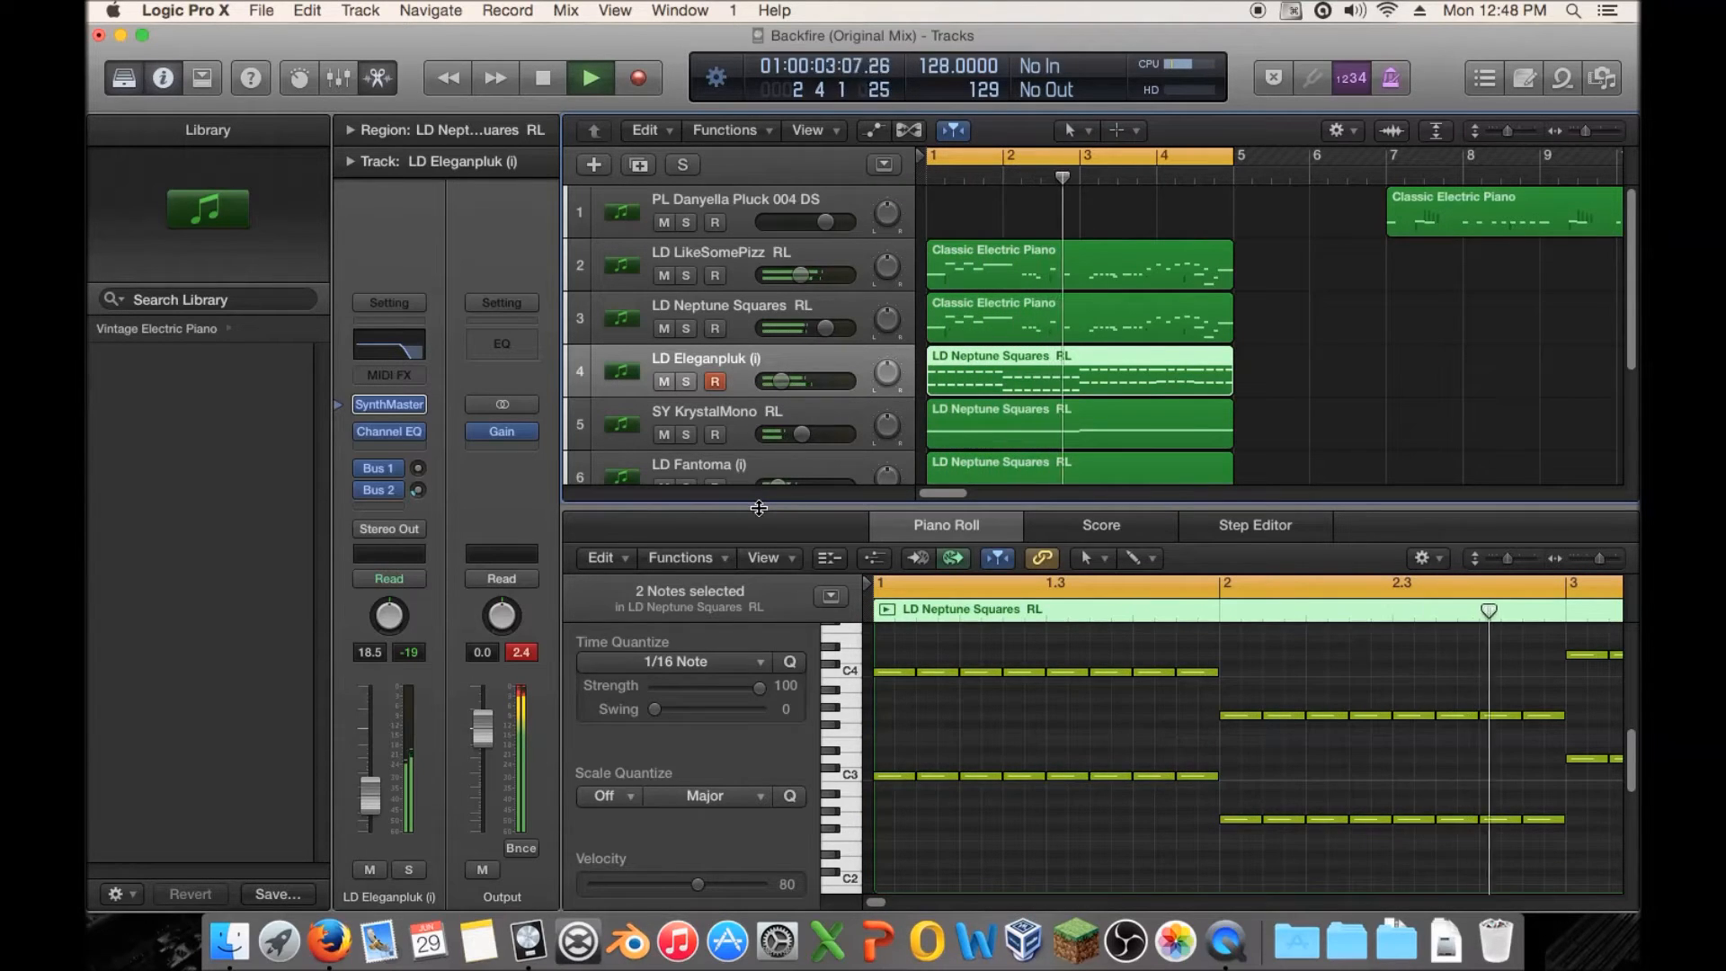
{"action": "key", "text": "e"}
{"action": "mouse_move", "coordinate": [358, 435]}
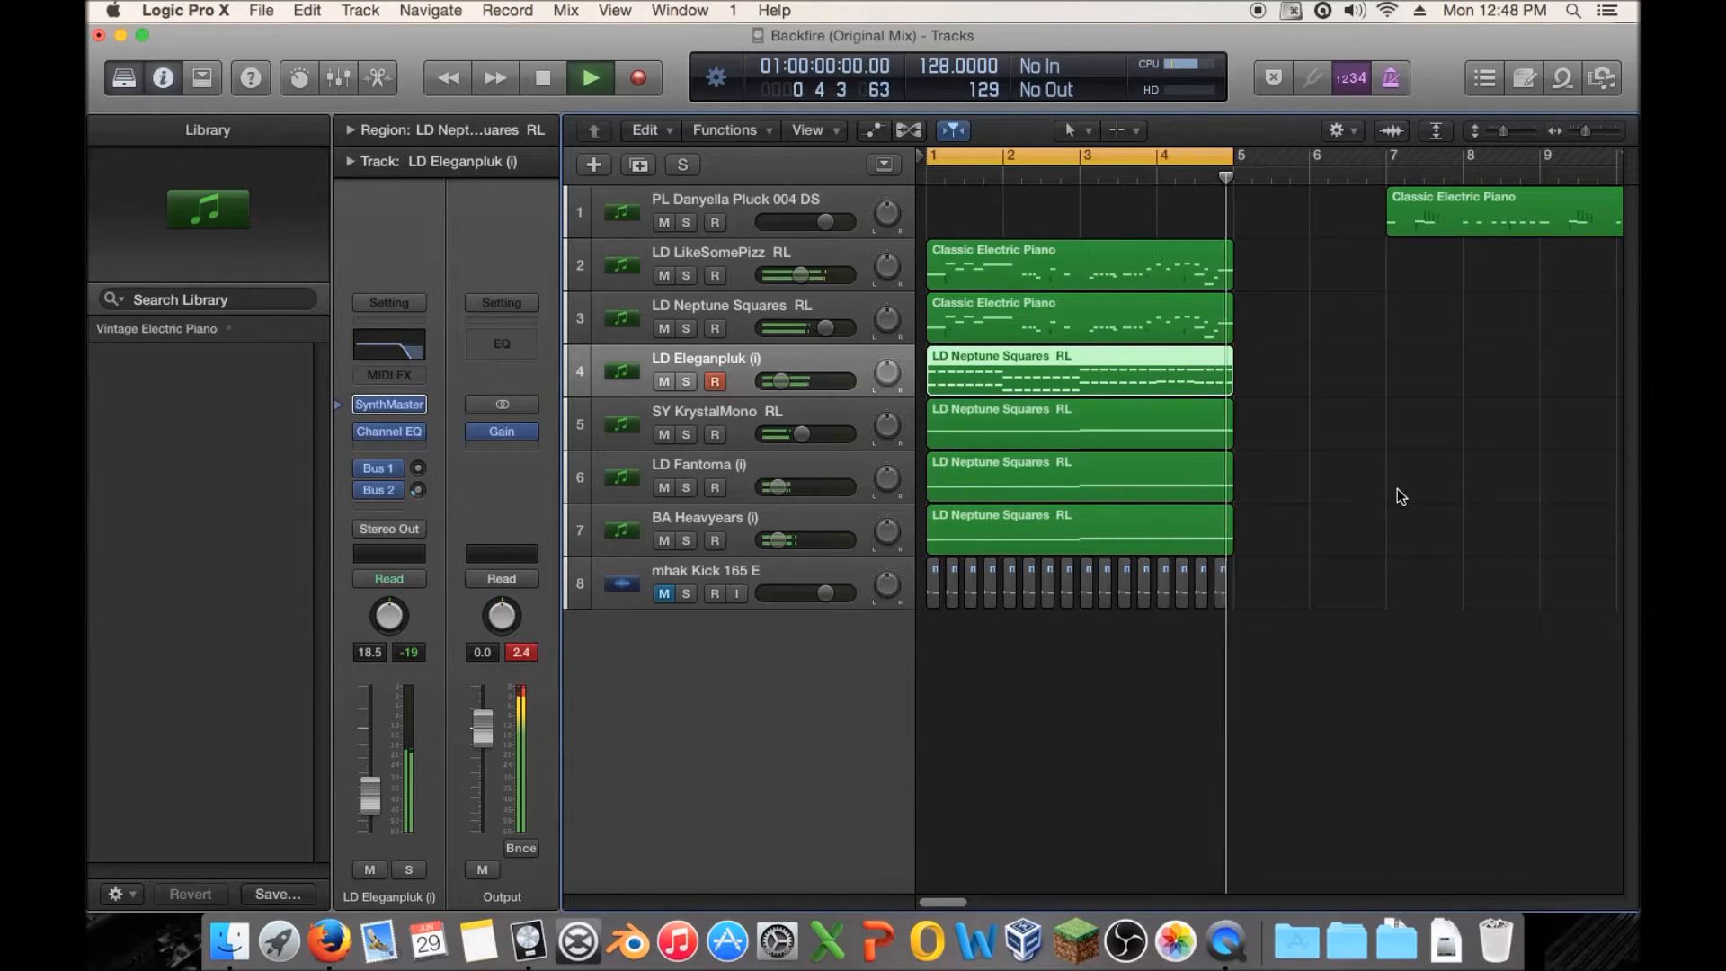
{"action": "key", "text": "space"}
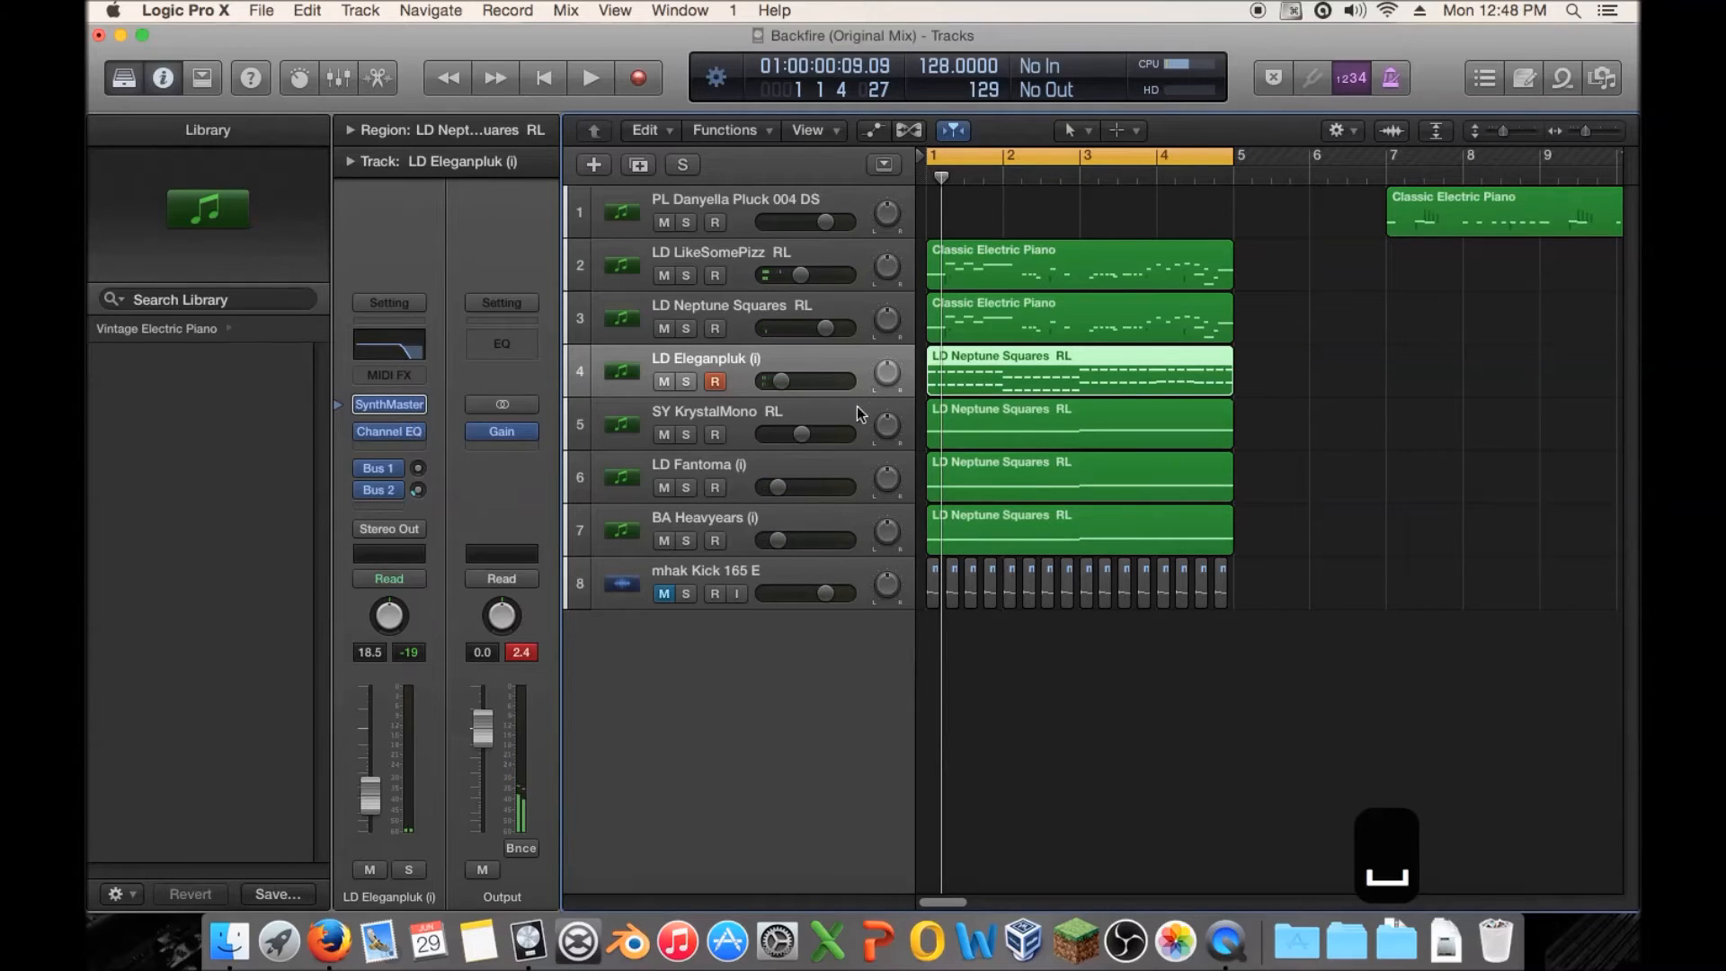
Audition LD Eleganpluk soloed with its Channel EQ bypassed, then re-enable the EQ and unsolo the track.
{"action": "left_click", "coordinate": [687, 381]}
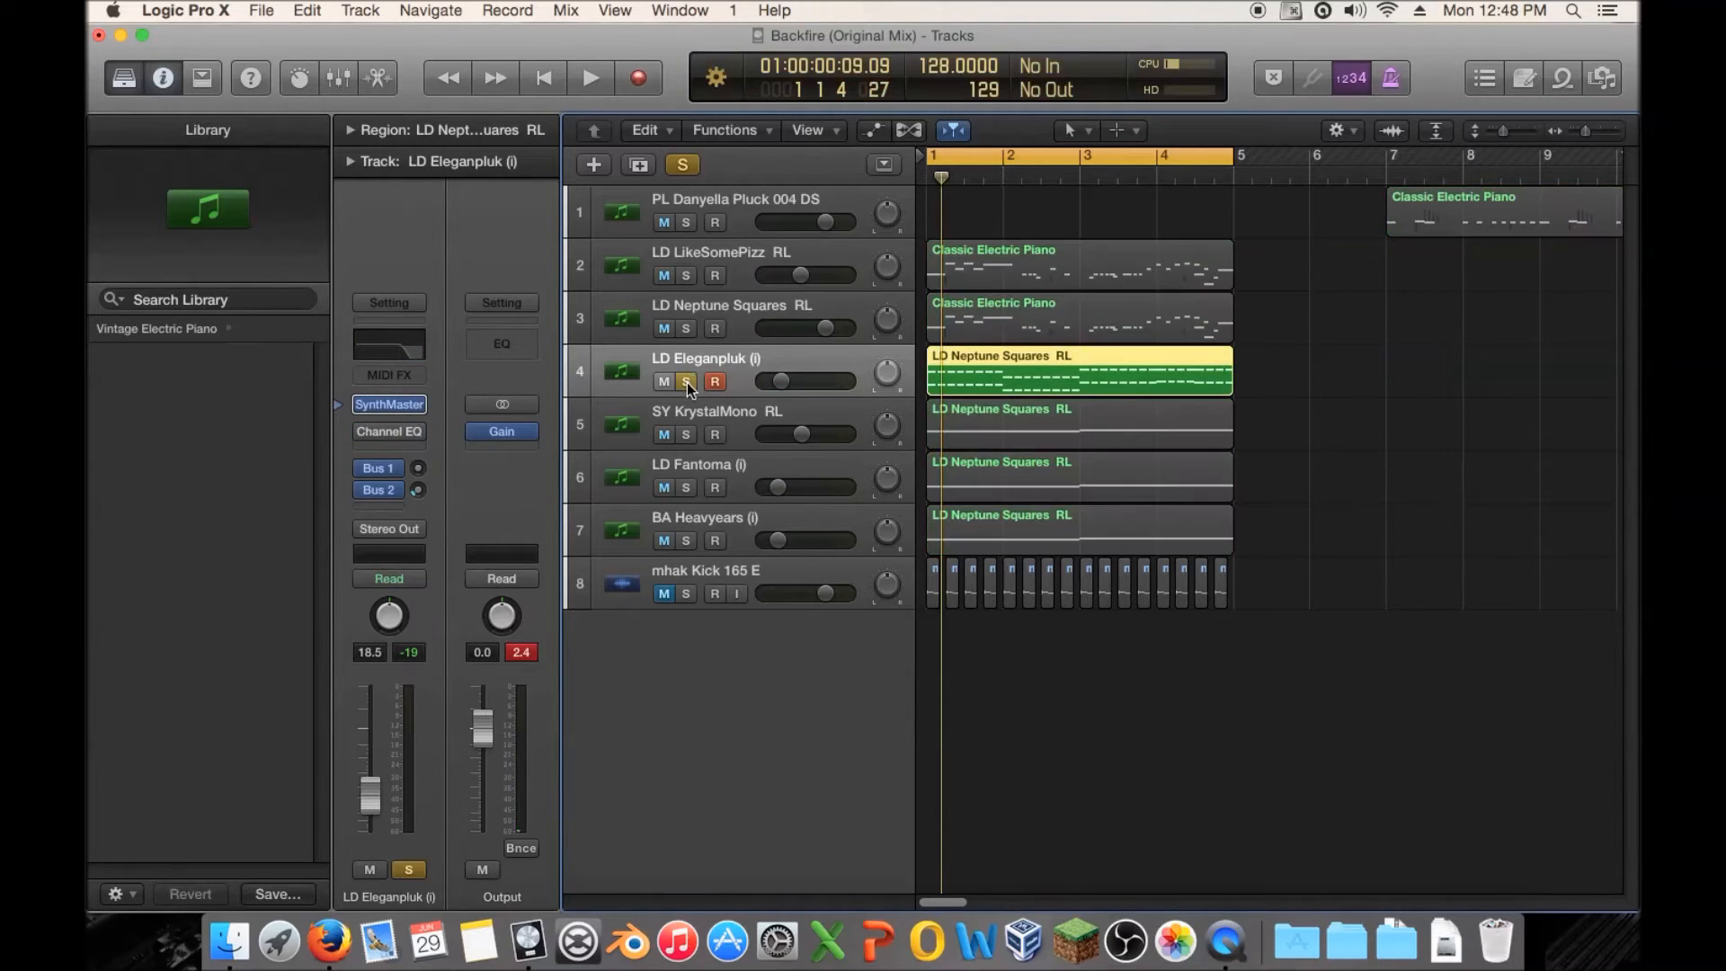
{"action": "key", "text": "space"}
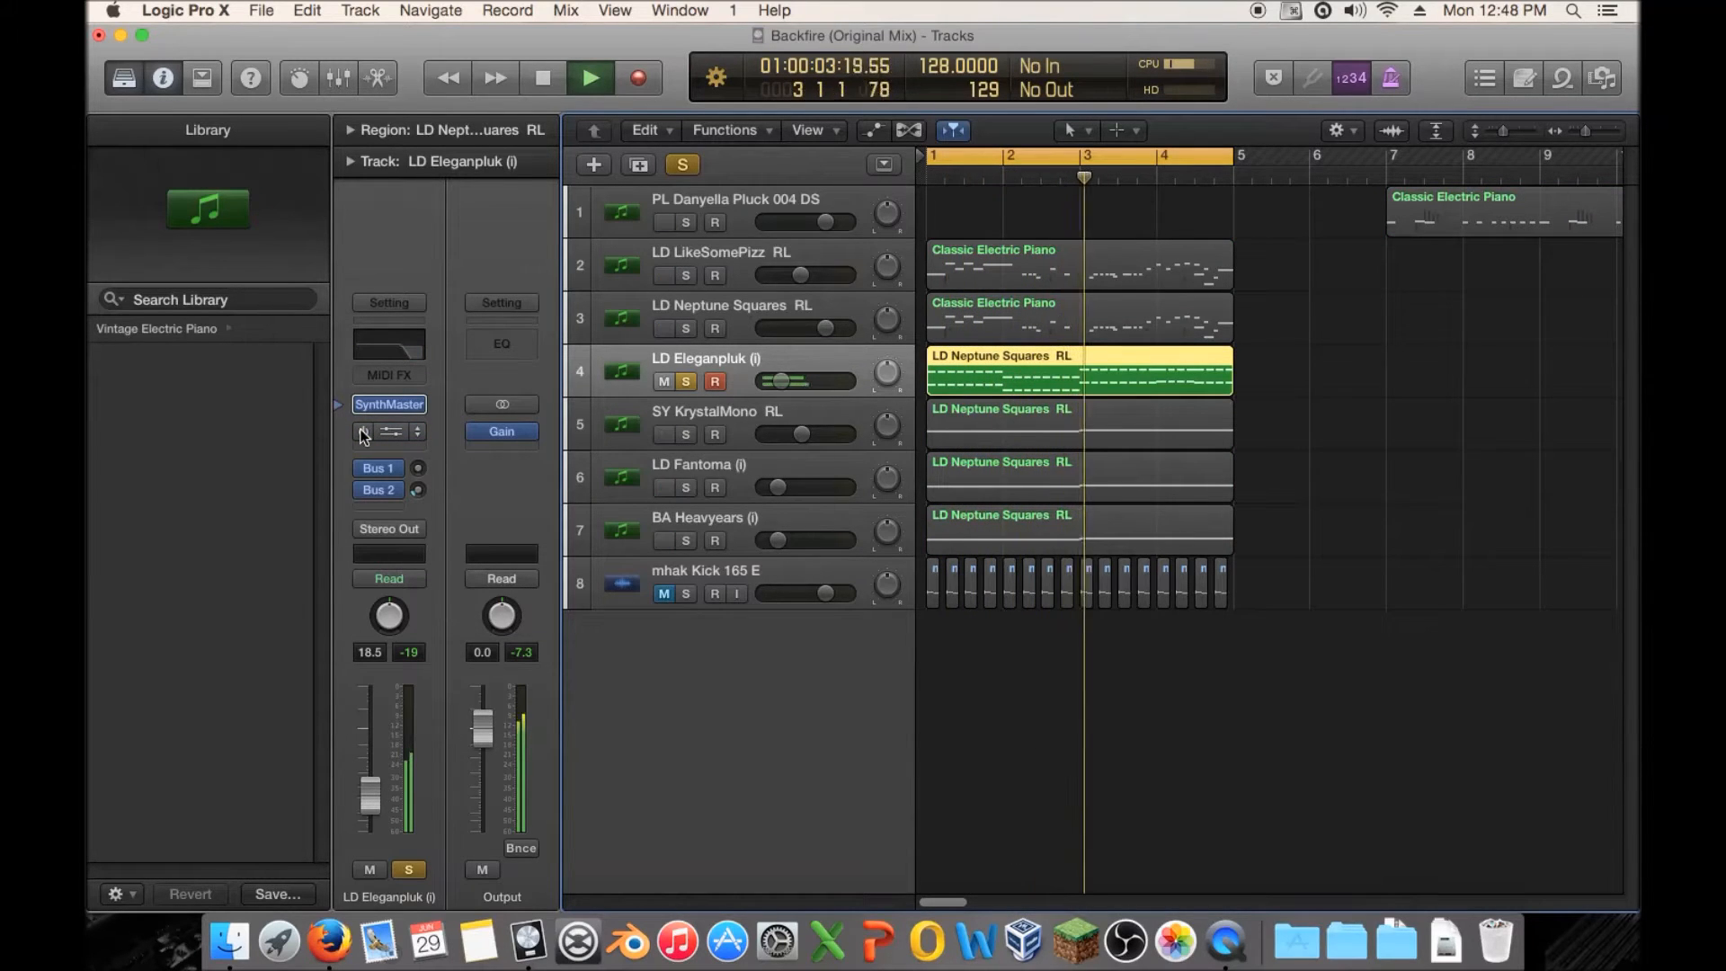
{"action": "key", "text": "space"}
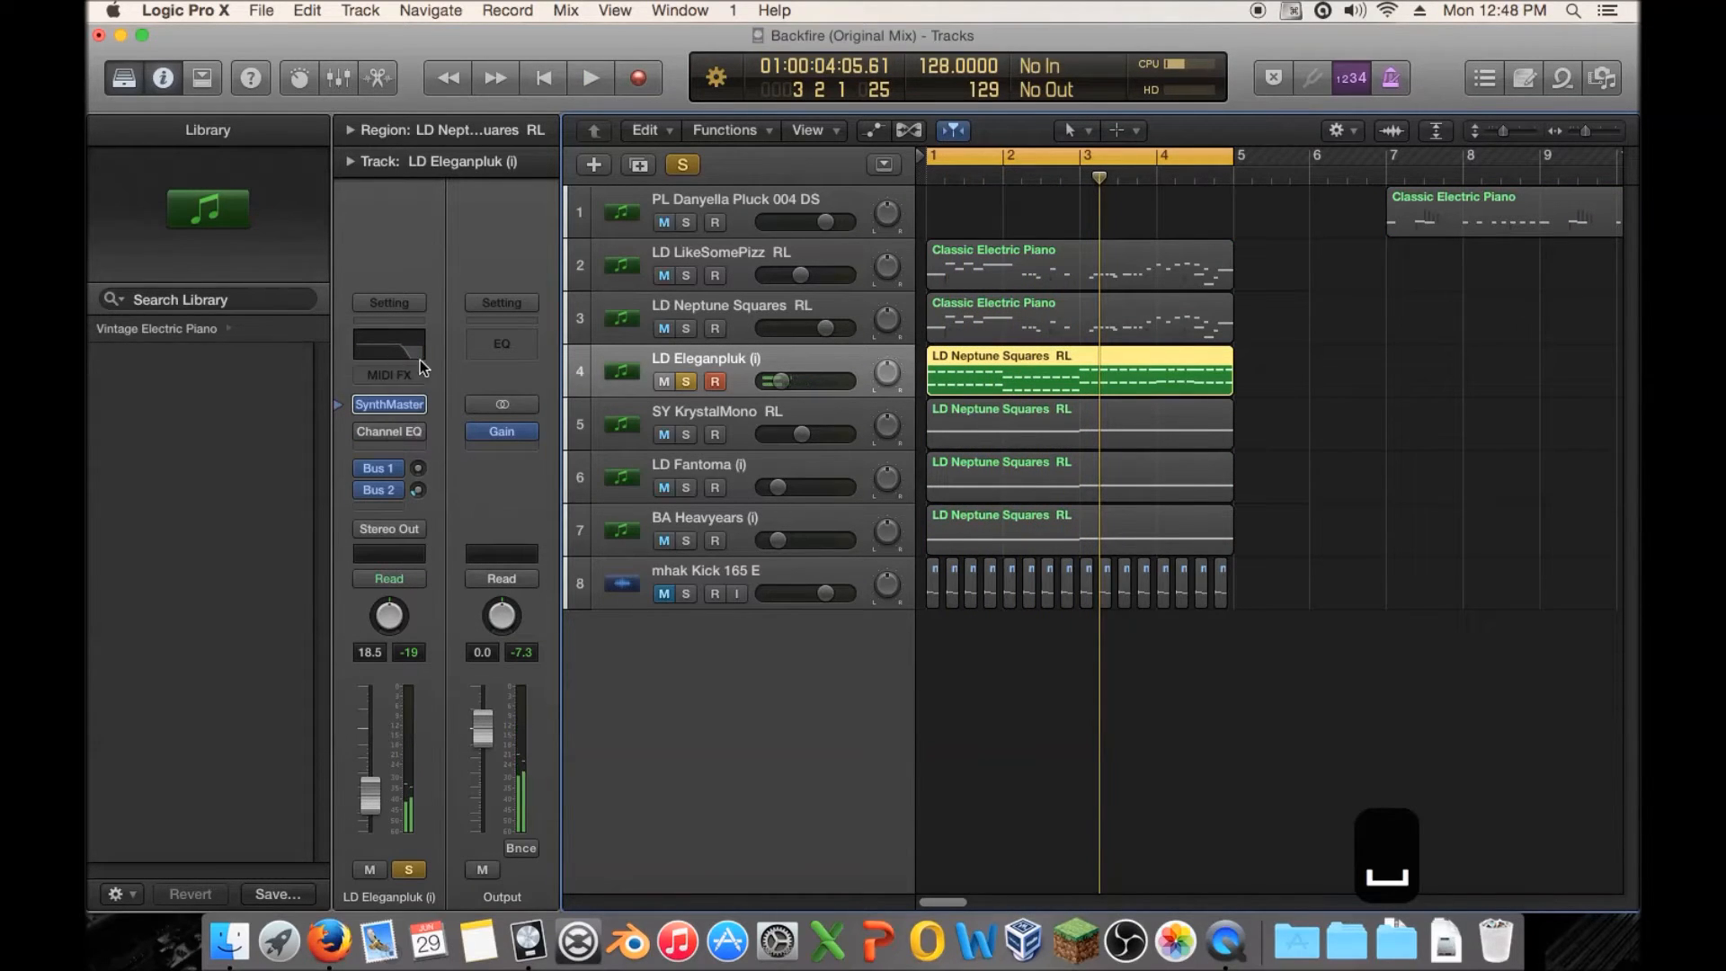
{"action": "mouse_move", "coordinate": [396, 404]}
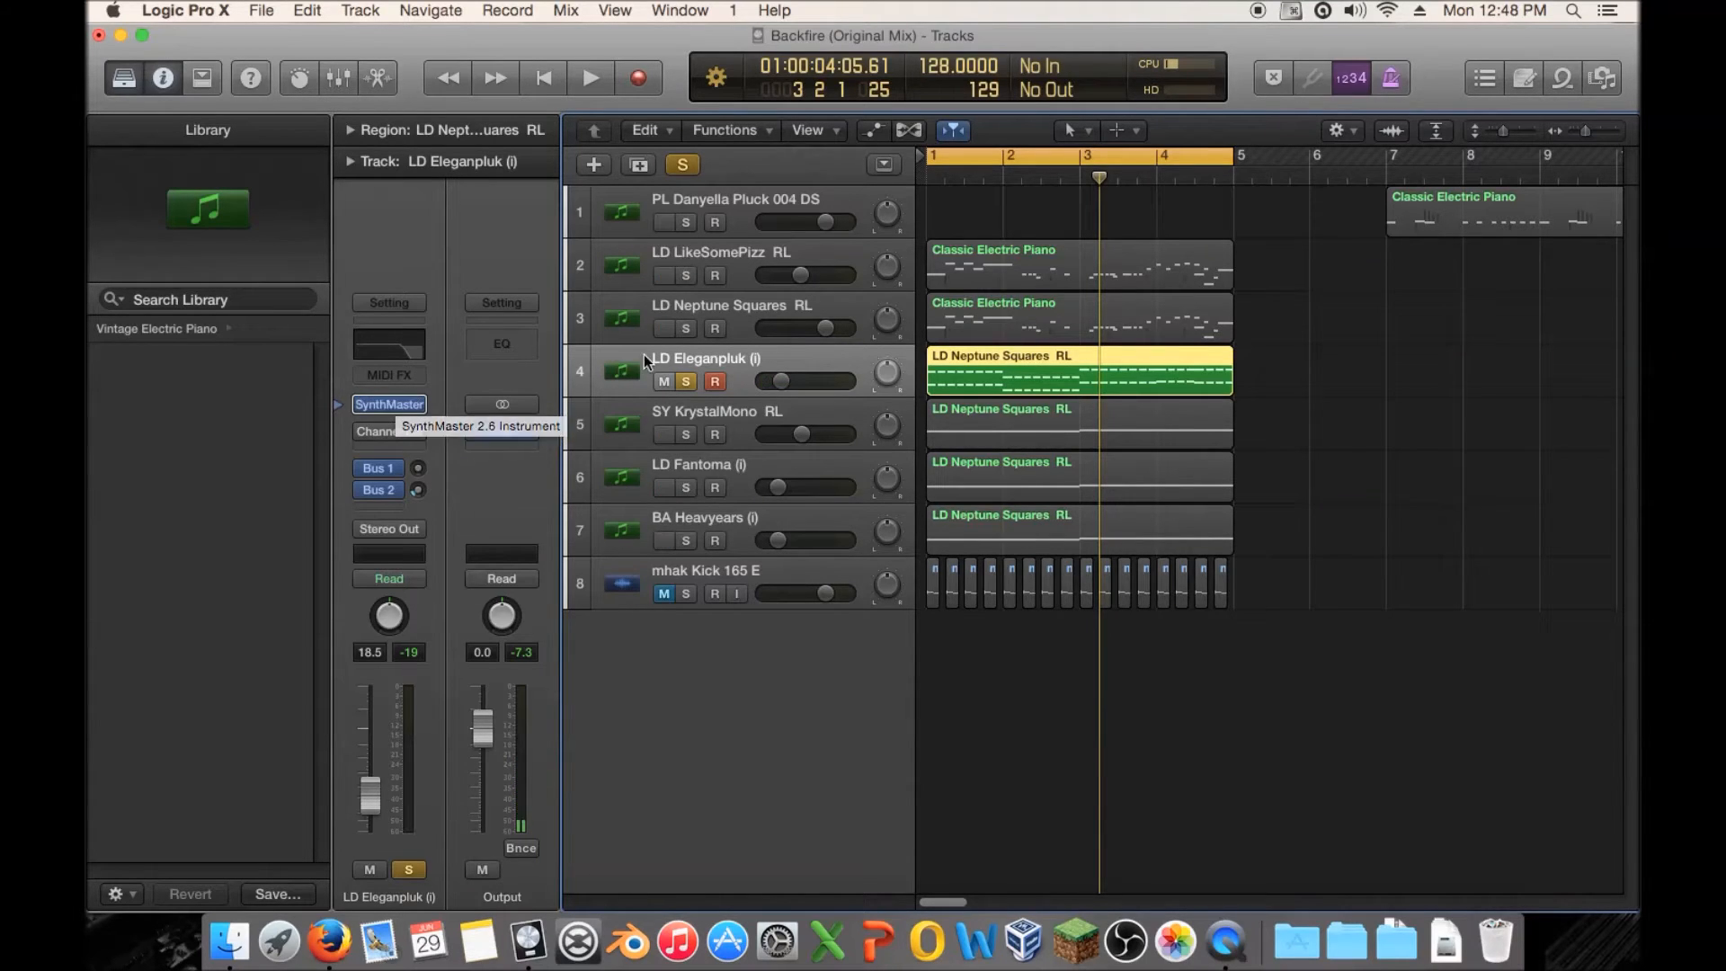
{"action": "left_click", "coordinate": [360, 431]}
{"action": "left_click", "coordinate": [684, 381]}
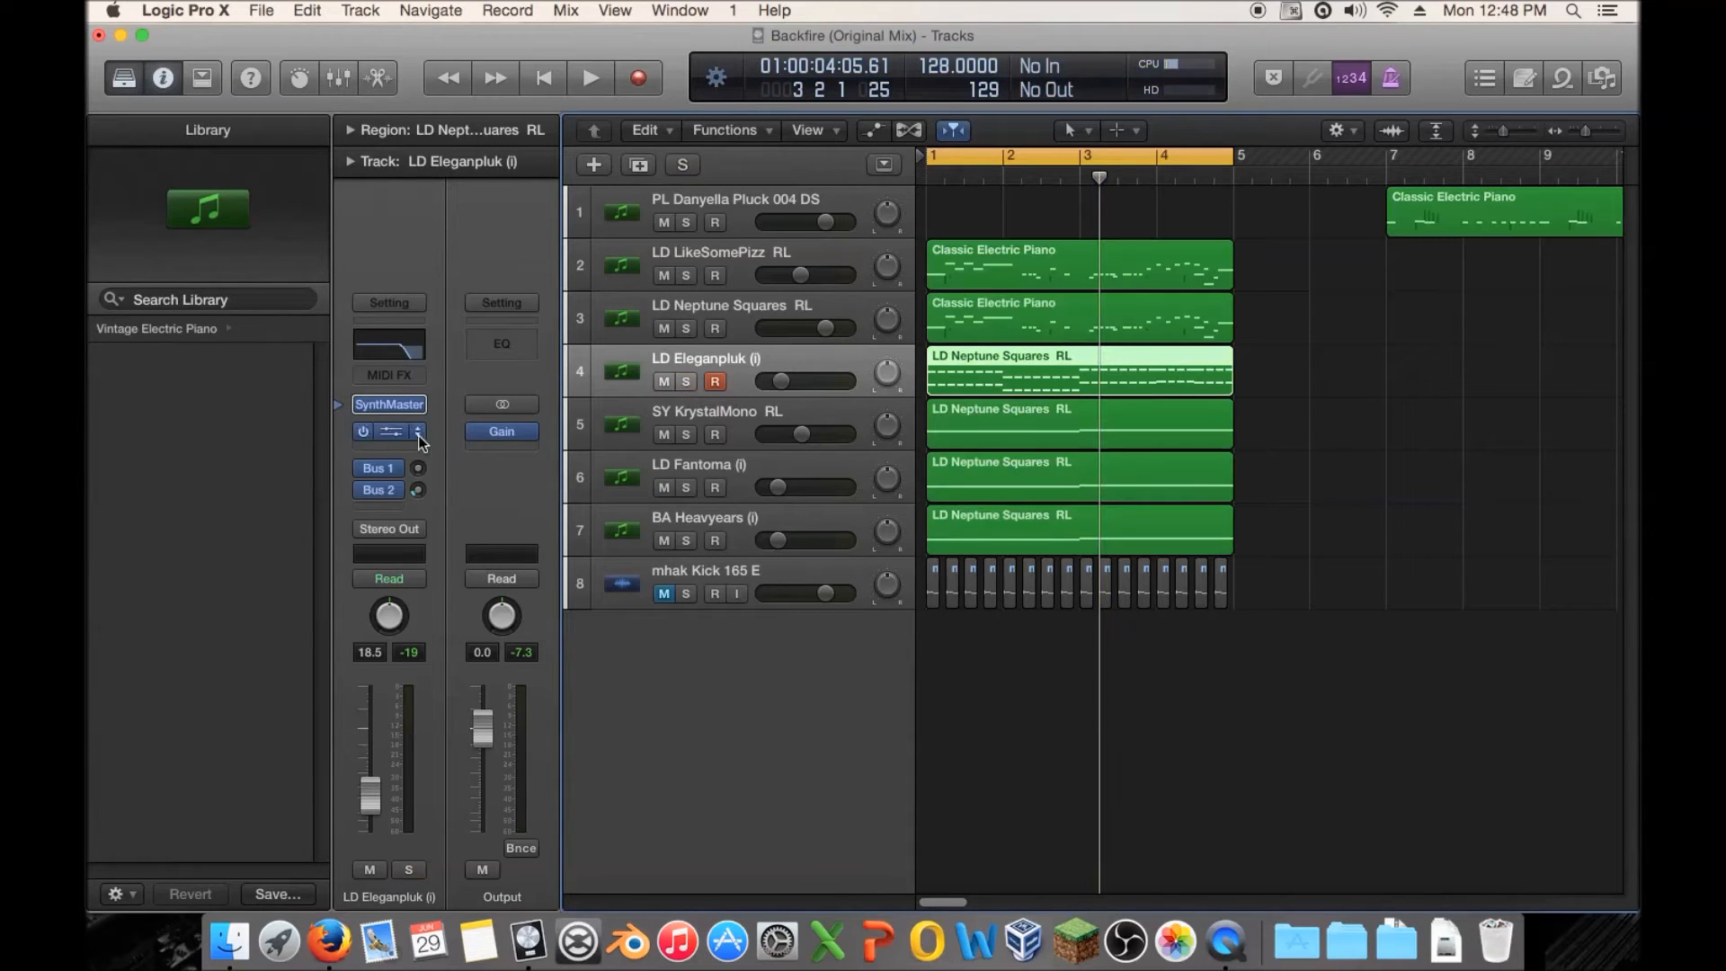
Lower the LD Eleganpluk Channel EQ high cut to 810 Hz while the loop plays, then bypass the EQ and stop playback.
{"action": "left_click", "coordinate": [751, 259]}
{"action": "left_click", "coordinate": [736, 362]}
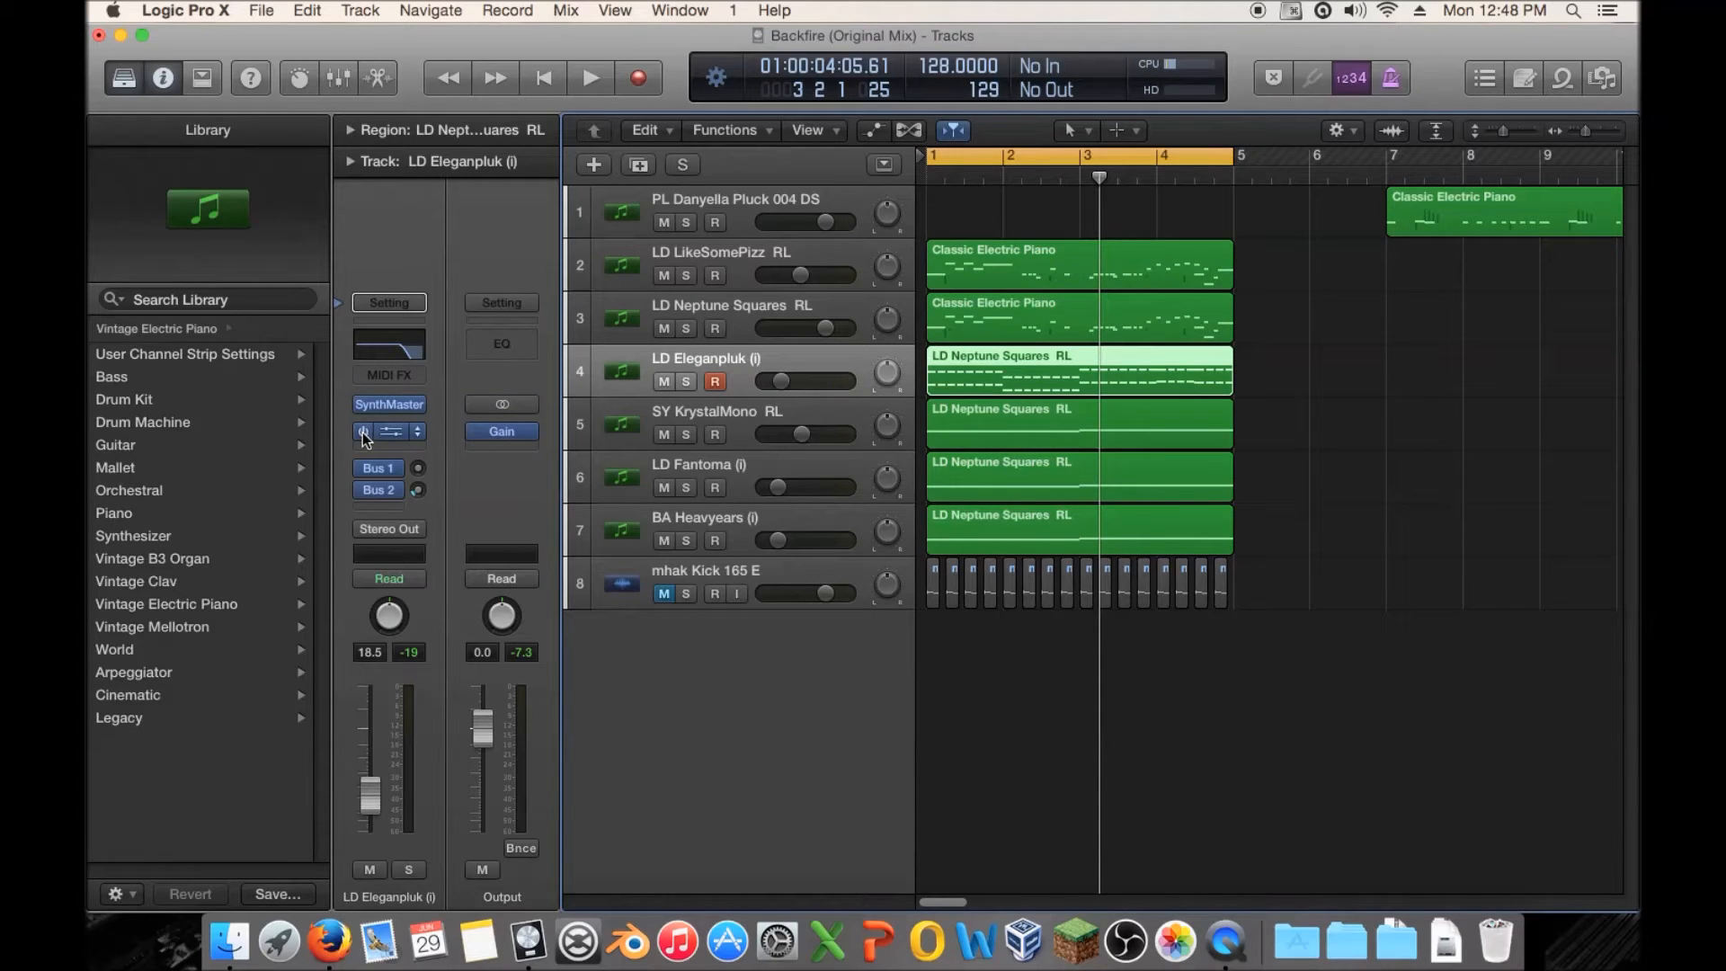
{"action": "key", "text": "space"}
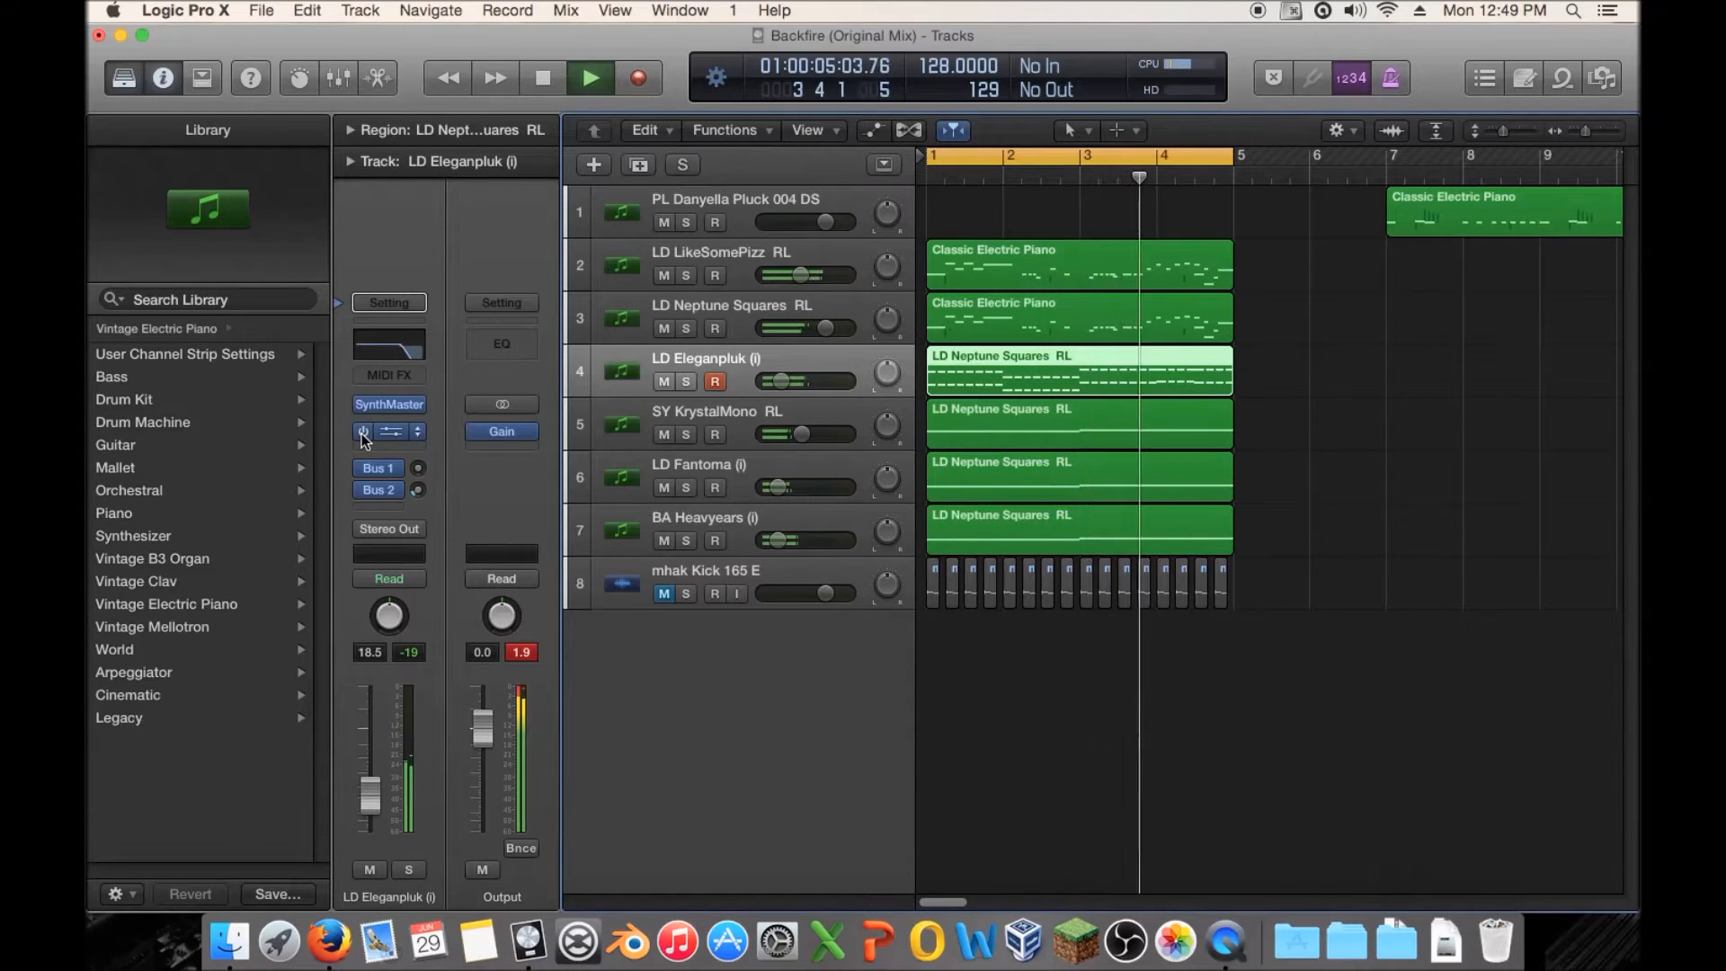
{"action": "left_click", "coordinate": [376, 433]}
{"action": "left_click_drag", "start_coordinate": [813, 440], "coordinate": [682, 450]}
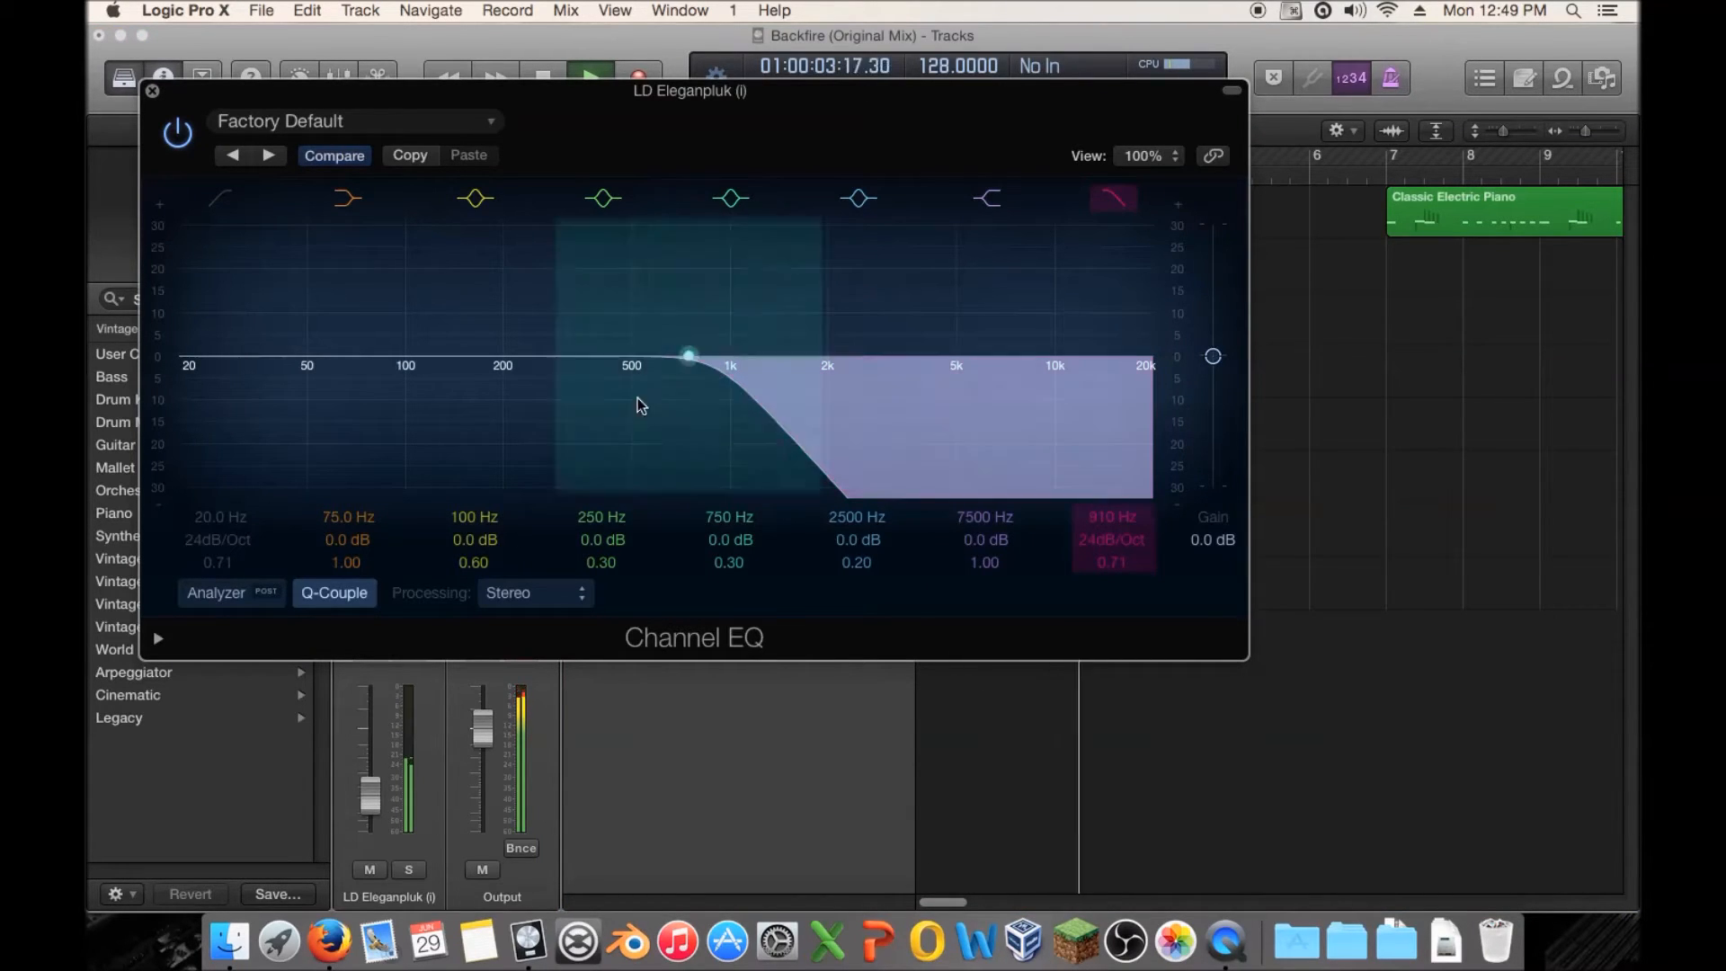
{"action": "left_click", "coordinate": [152, 91]}
{"action": "left_click", "coordinate": [361, 437]}
{"action": "key", "text": "space"}
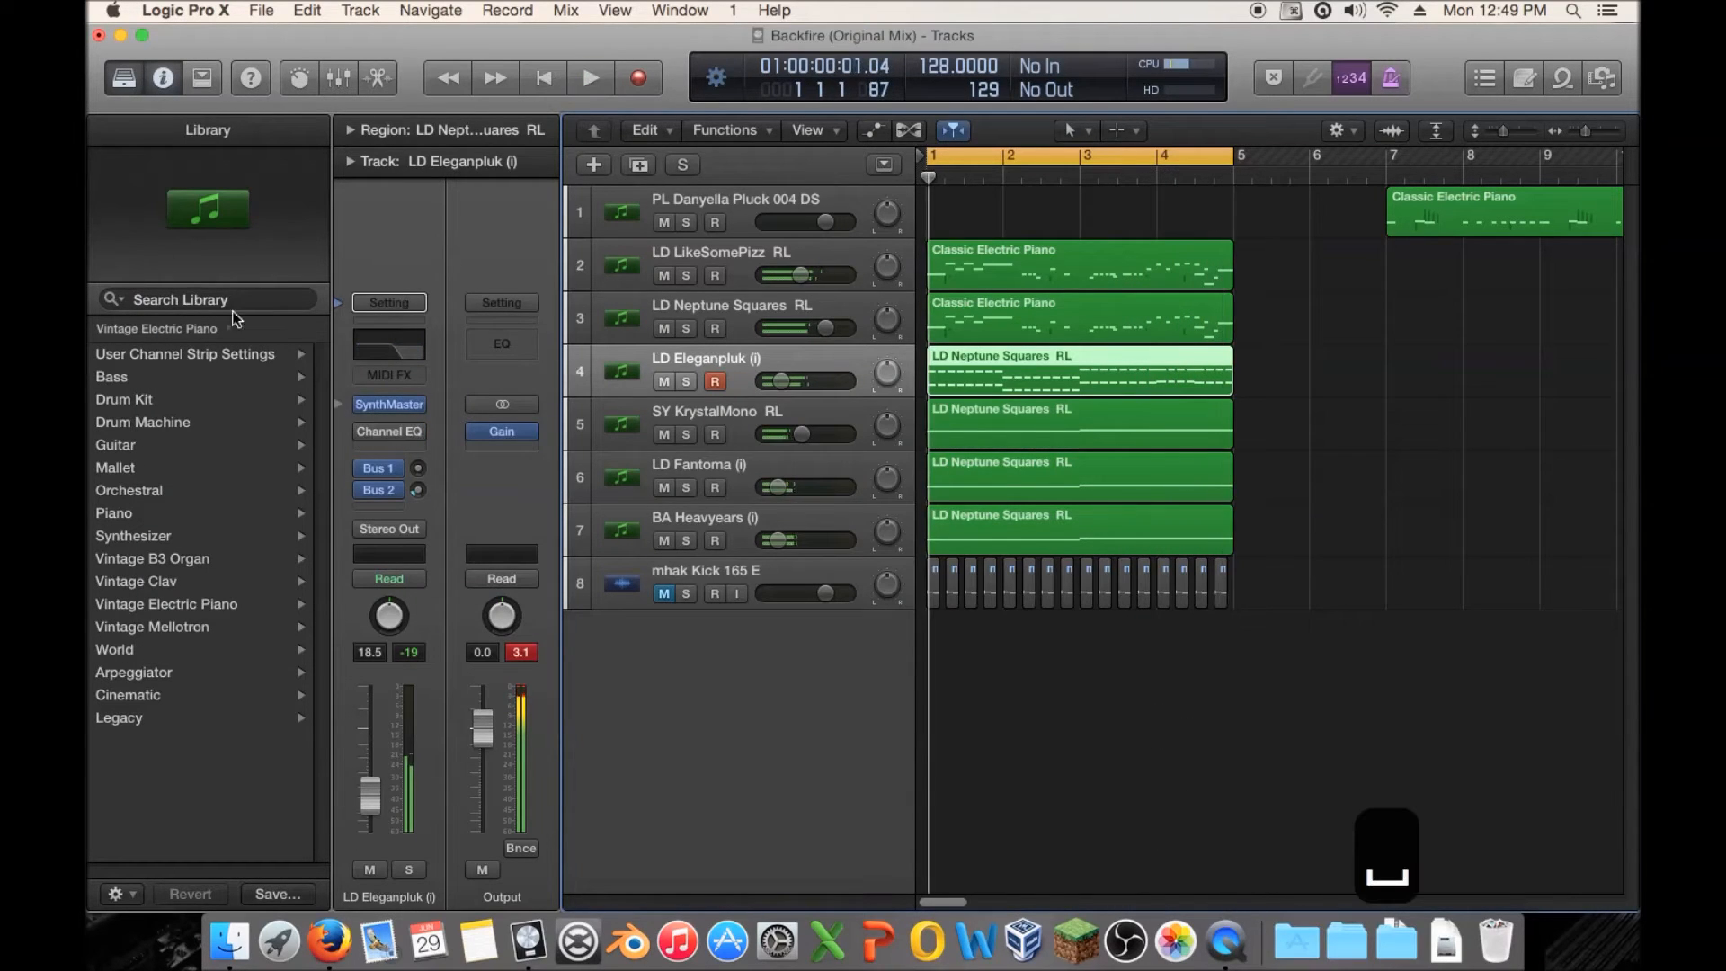
Hide the Library and select the two Classic Electric Piano regions on the LD LikeSomePizz and LD Neptune Squares tracks.
{"action": "left_click", "coordinate": [124, 72]}
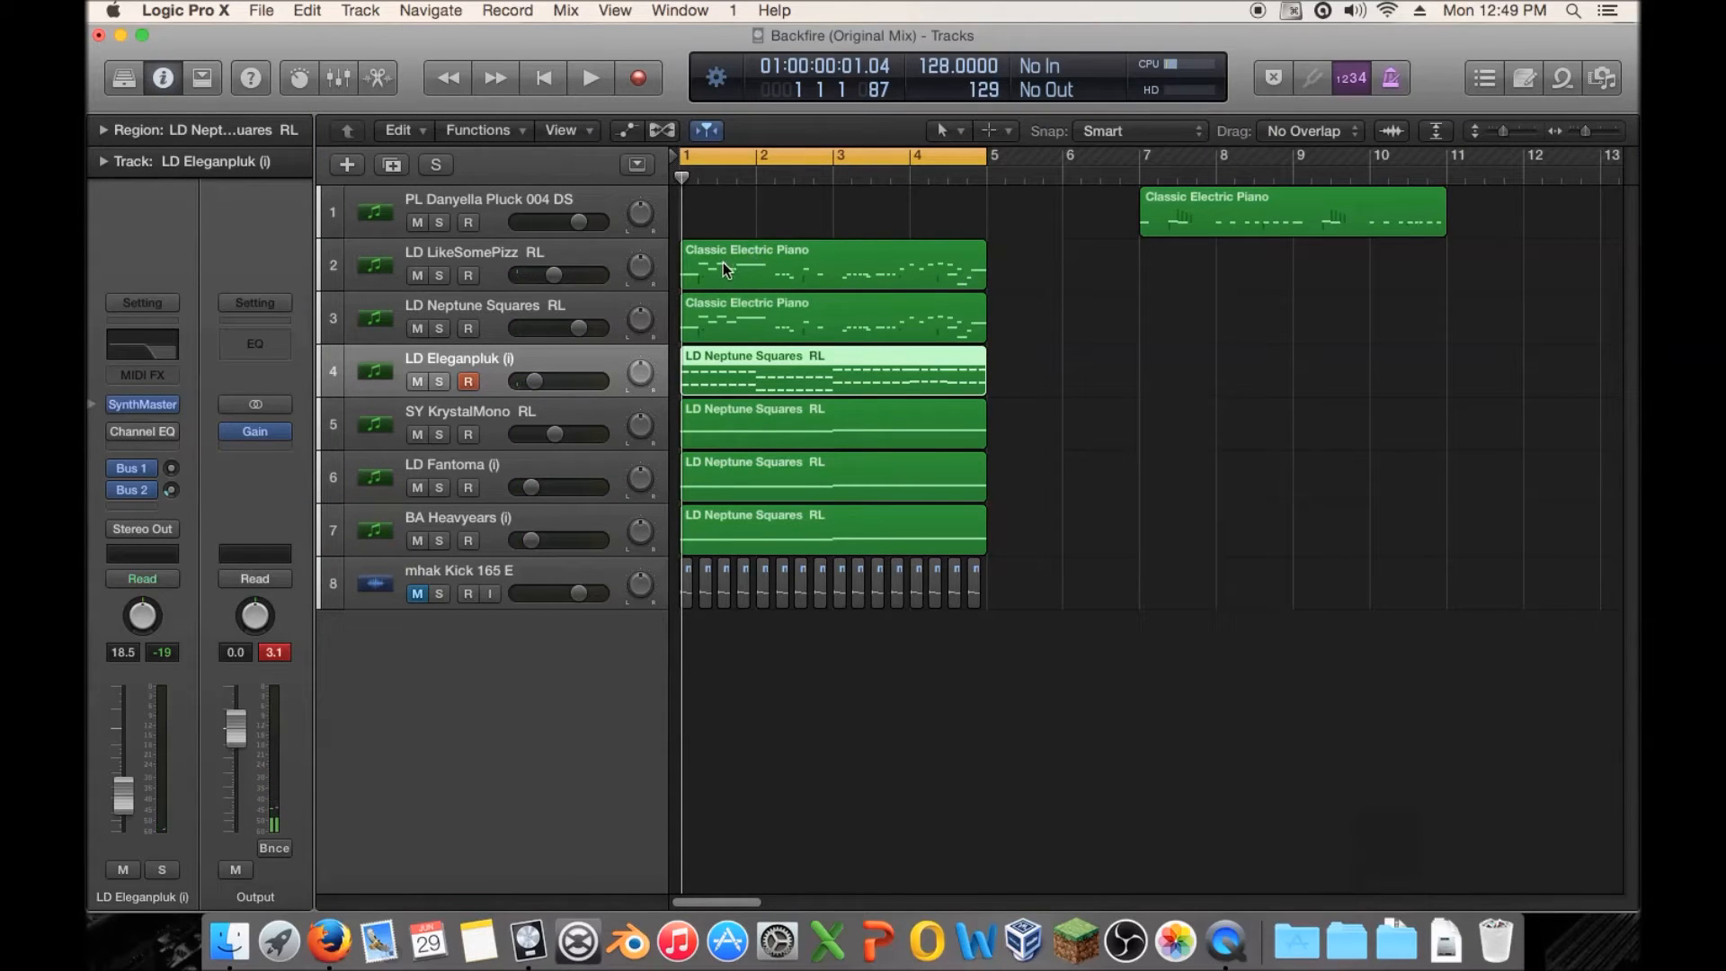
{"action": "left_click_drag", "start_coordinate": [1086, 266], "coordinate": [845, 317]}
{"action": "left_click", "coordinate": [795, 375]}
{"action": "left_click_drag", "start_coordinate": [1041, 259], "coordinate": [823, 315]}
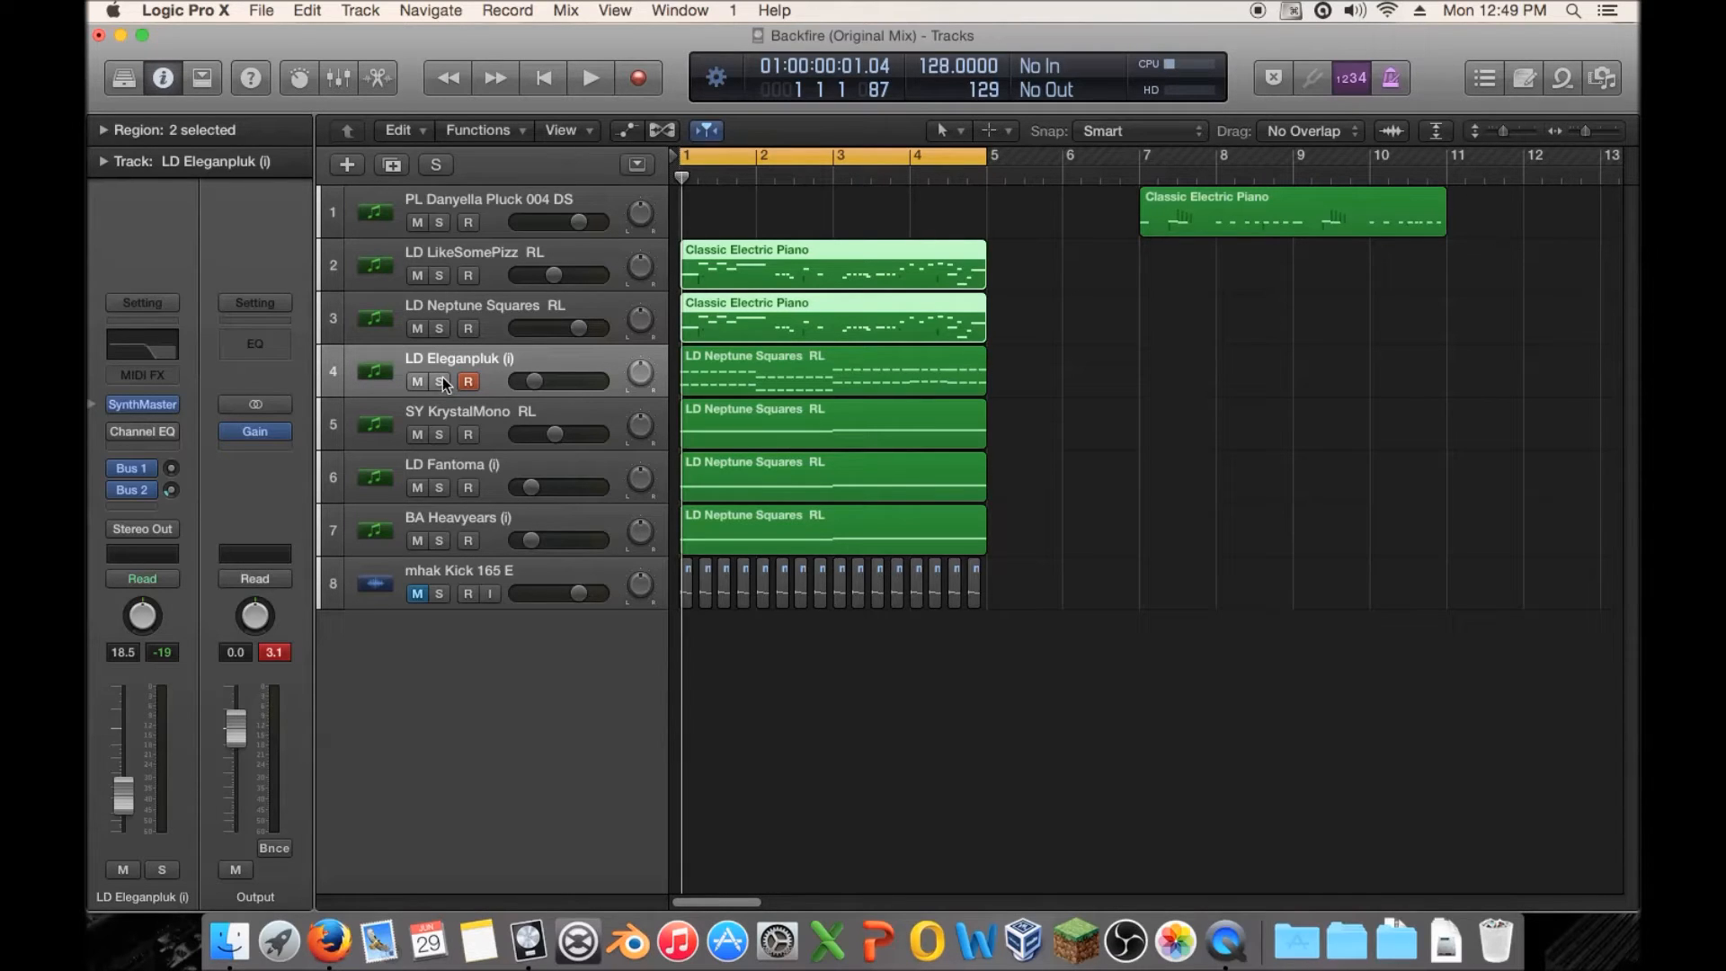
Try LD Eleganpluk at -11.8 dB with its EQ bypassed while playing the loop, then stop and deselect the regions.
{"action": "key", "text": "space"}
{"action": "left_click_drag", "start_coordinate": [534, 380], "coordinate": [546, 381]}
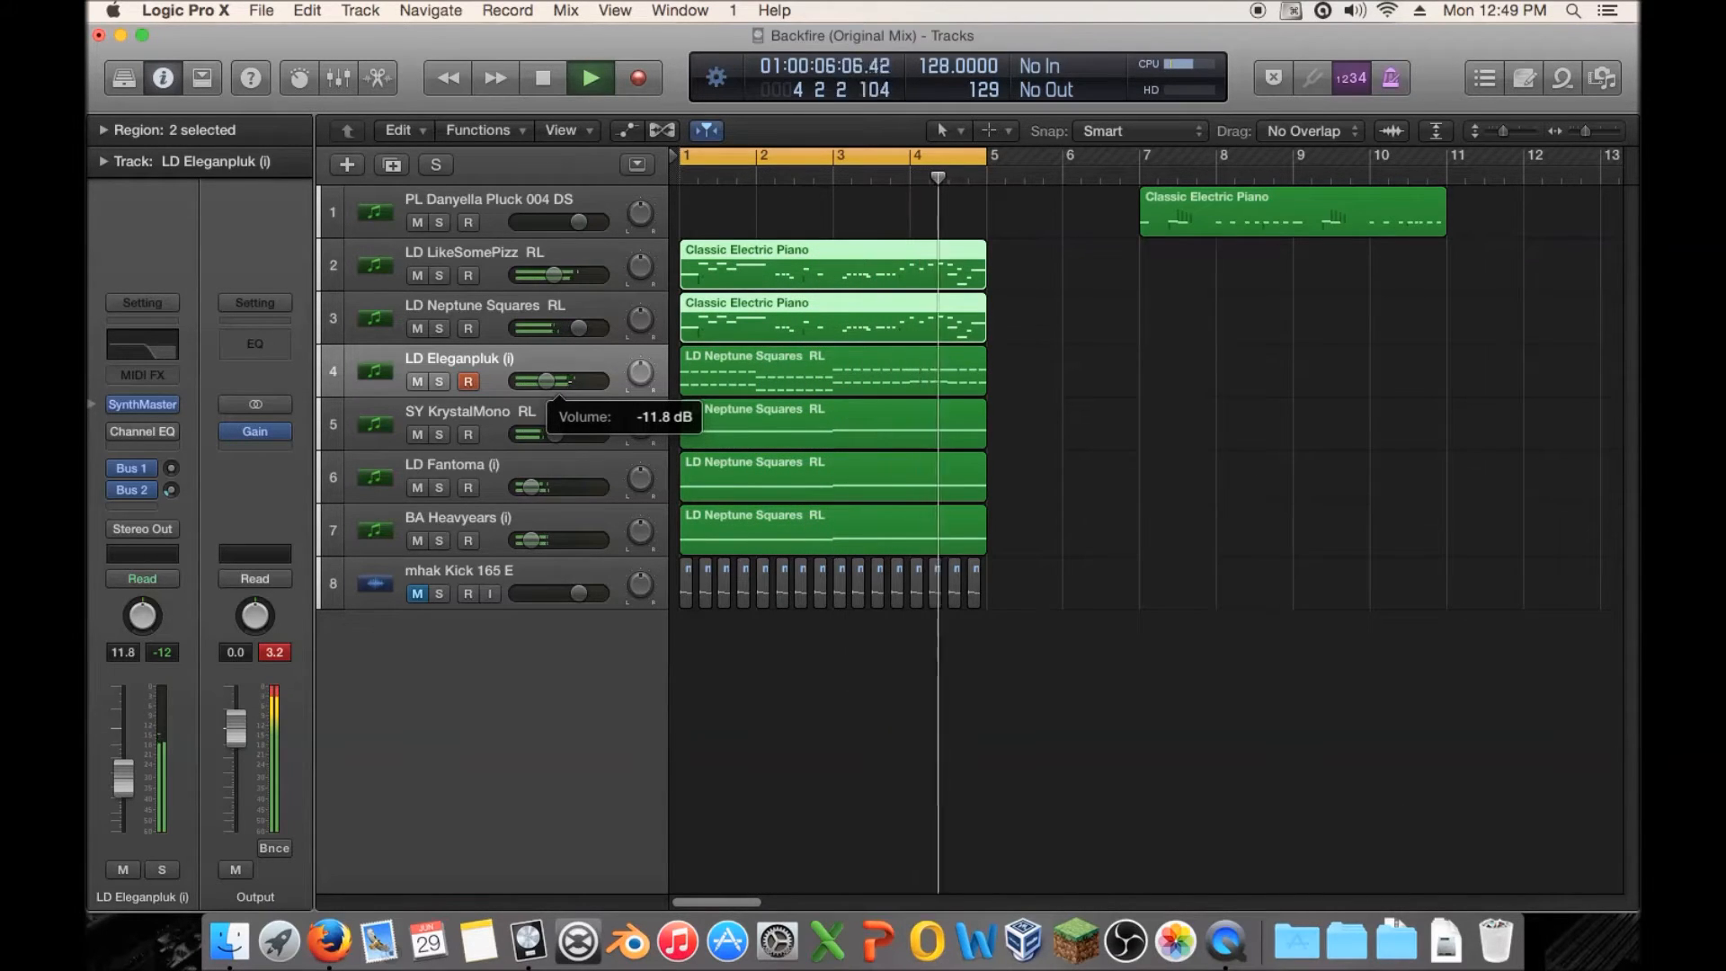
{"action": "key", "text": "space"}
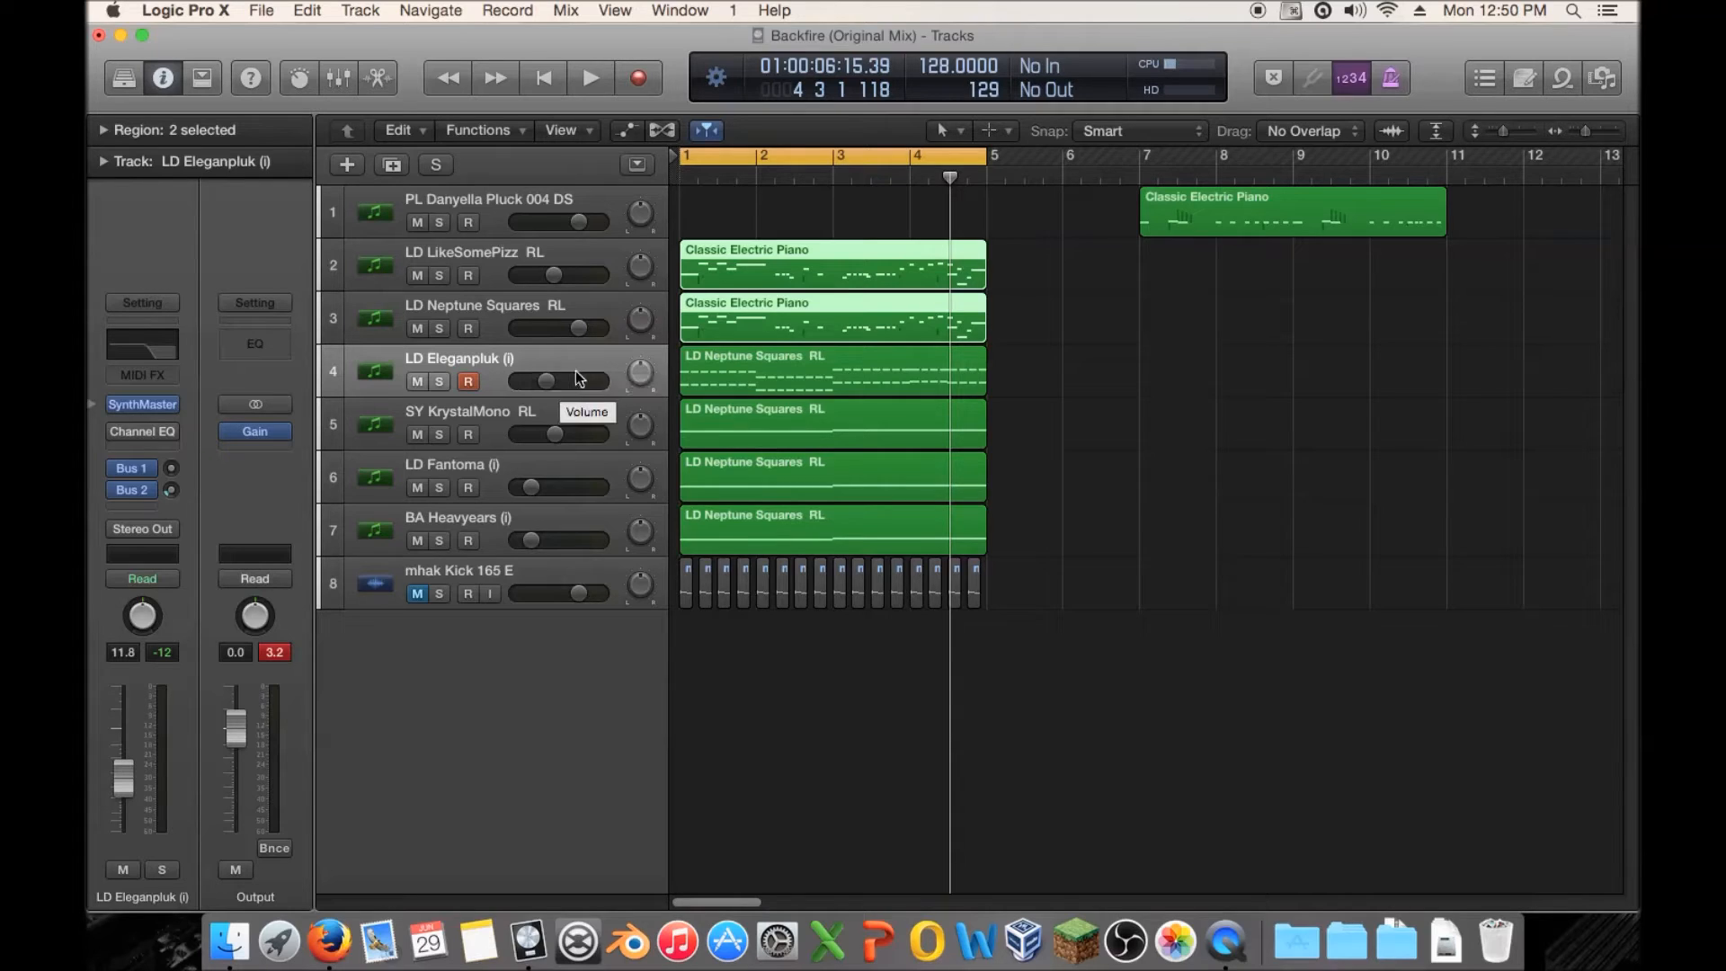
{"action": "key", "text": "space"}
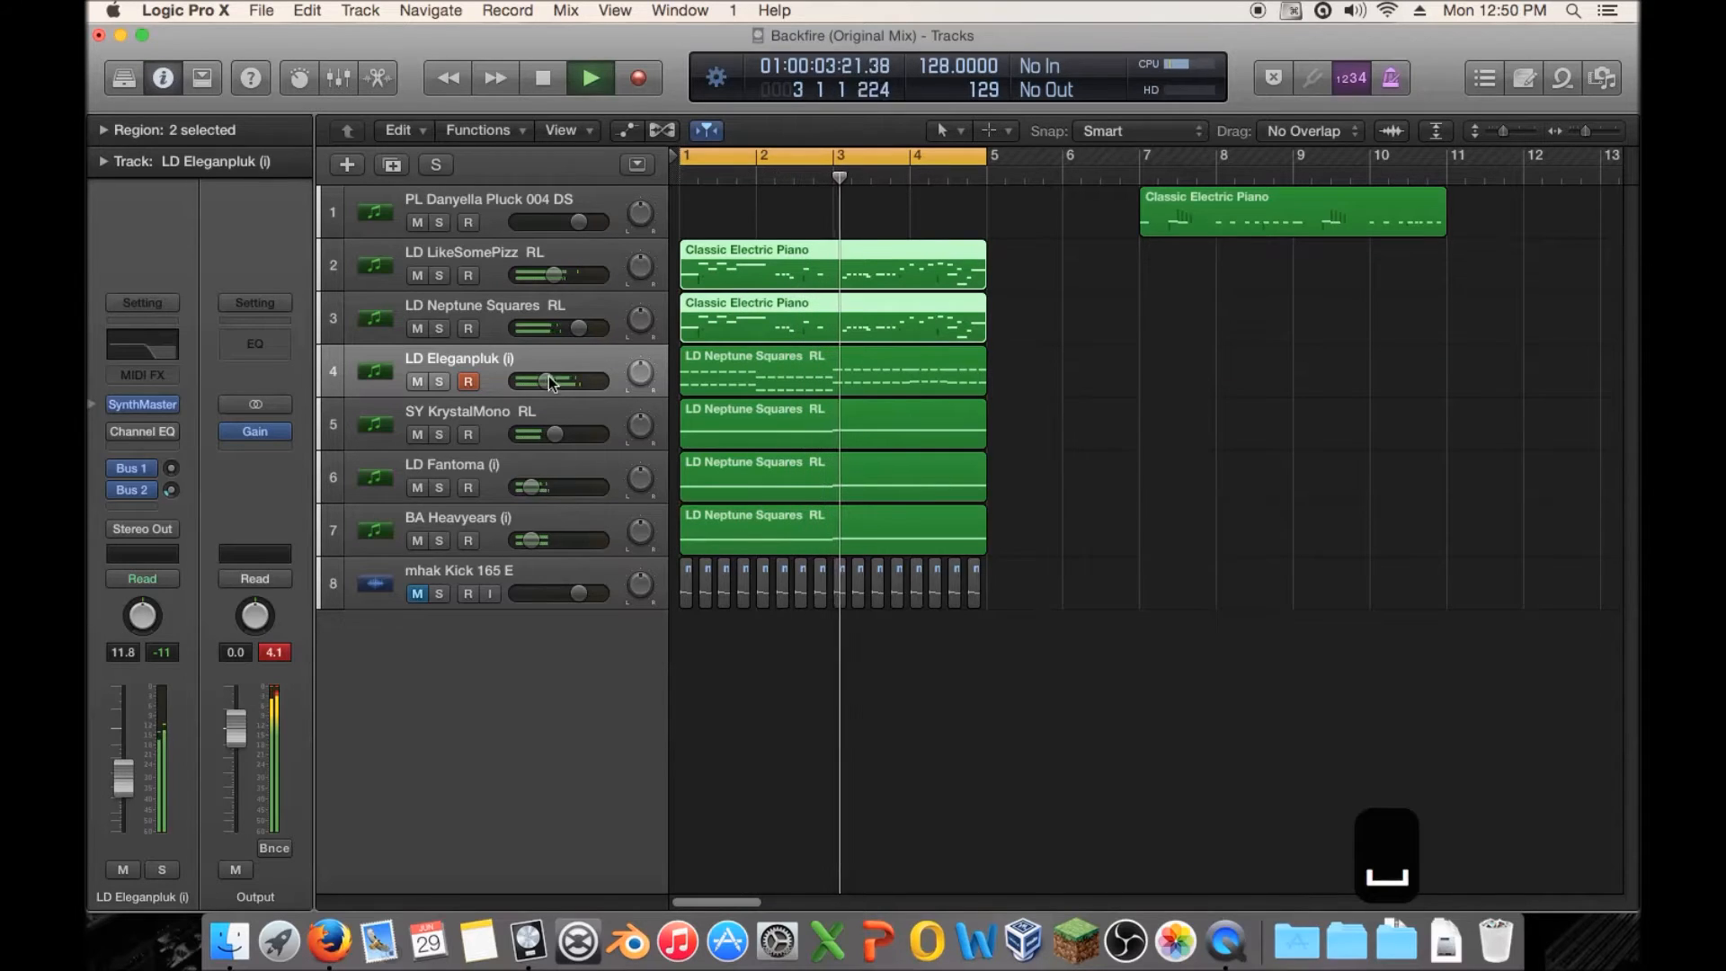
{"action": "key", "text": "space"}
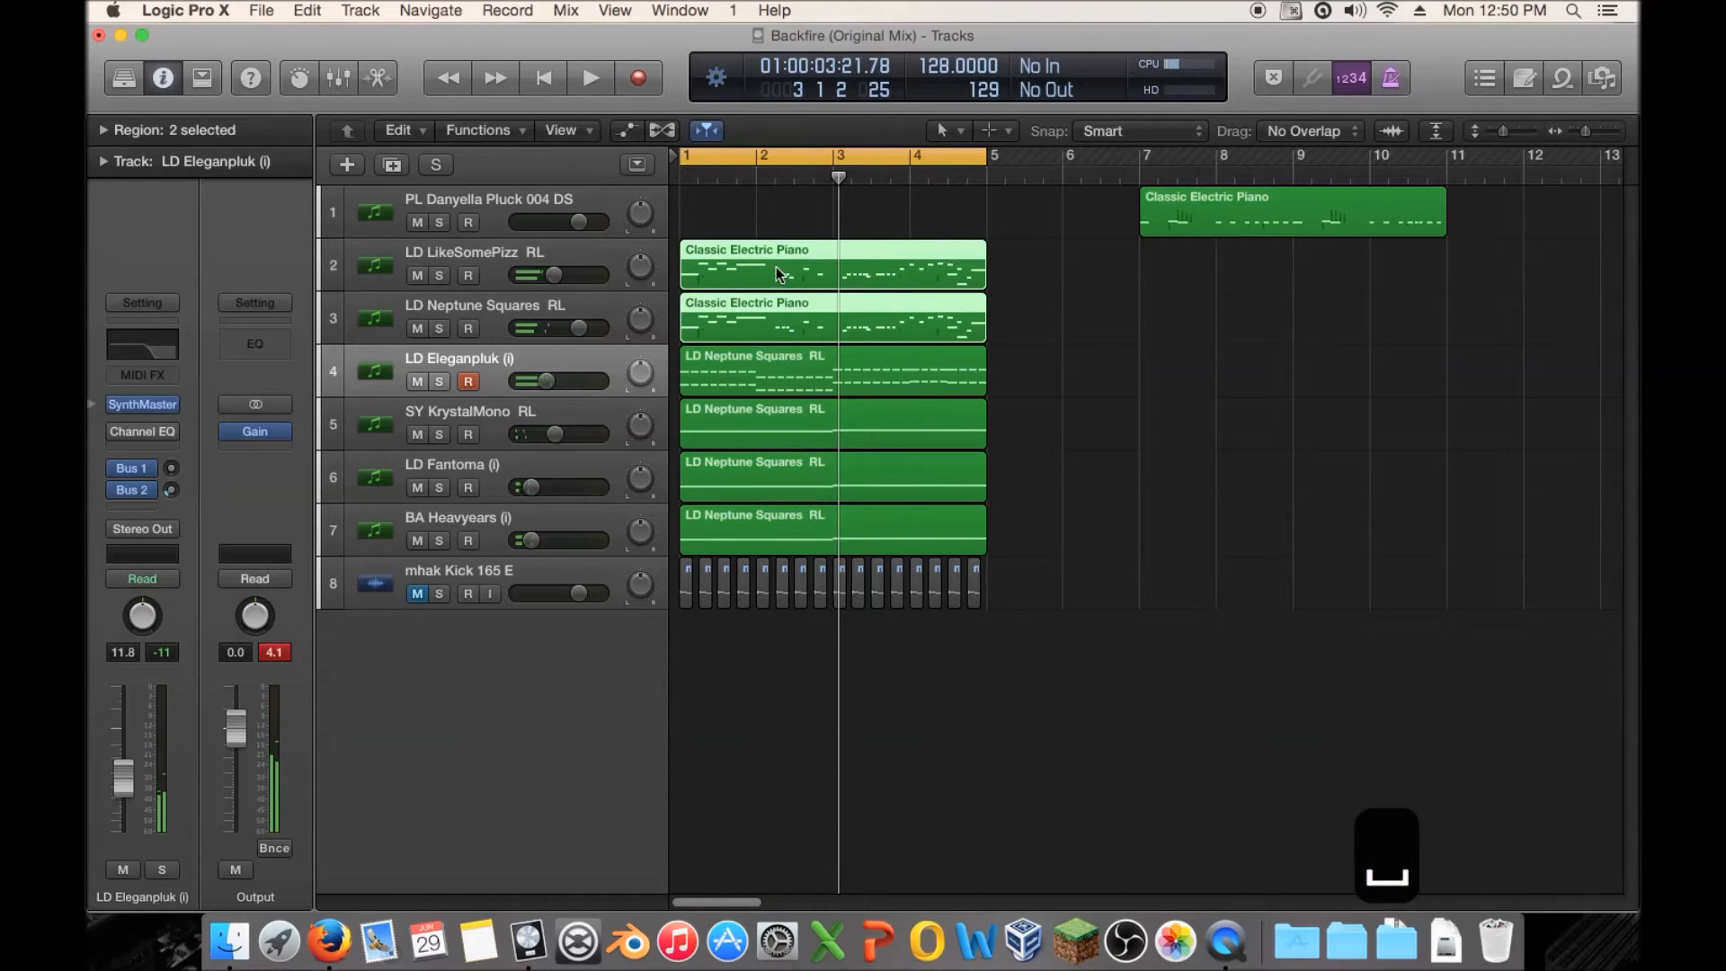
{"action": "left_click", "coordinate": [1021, 310]}
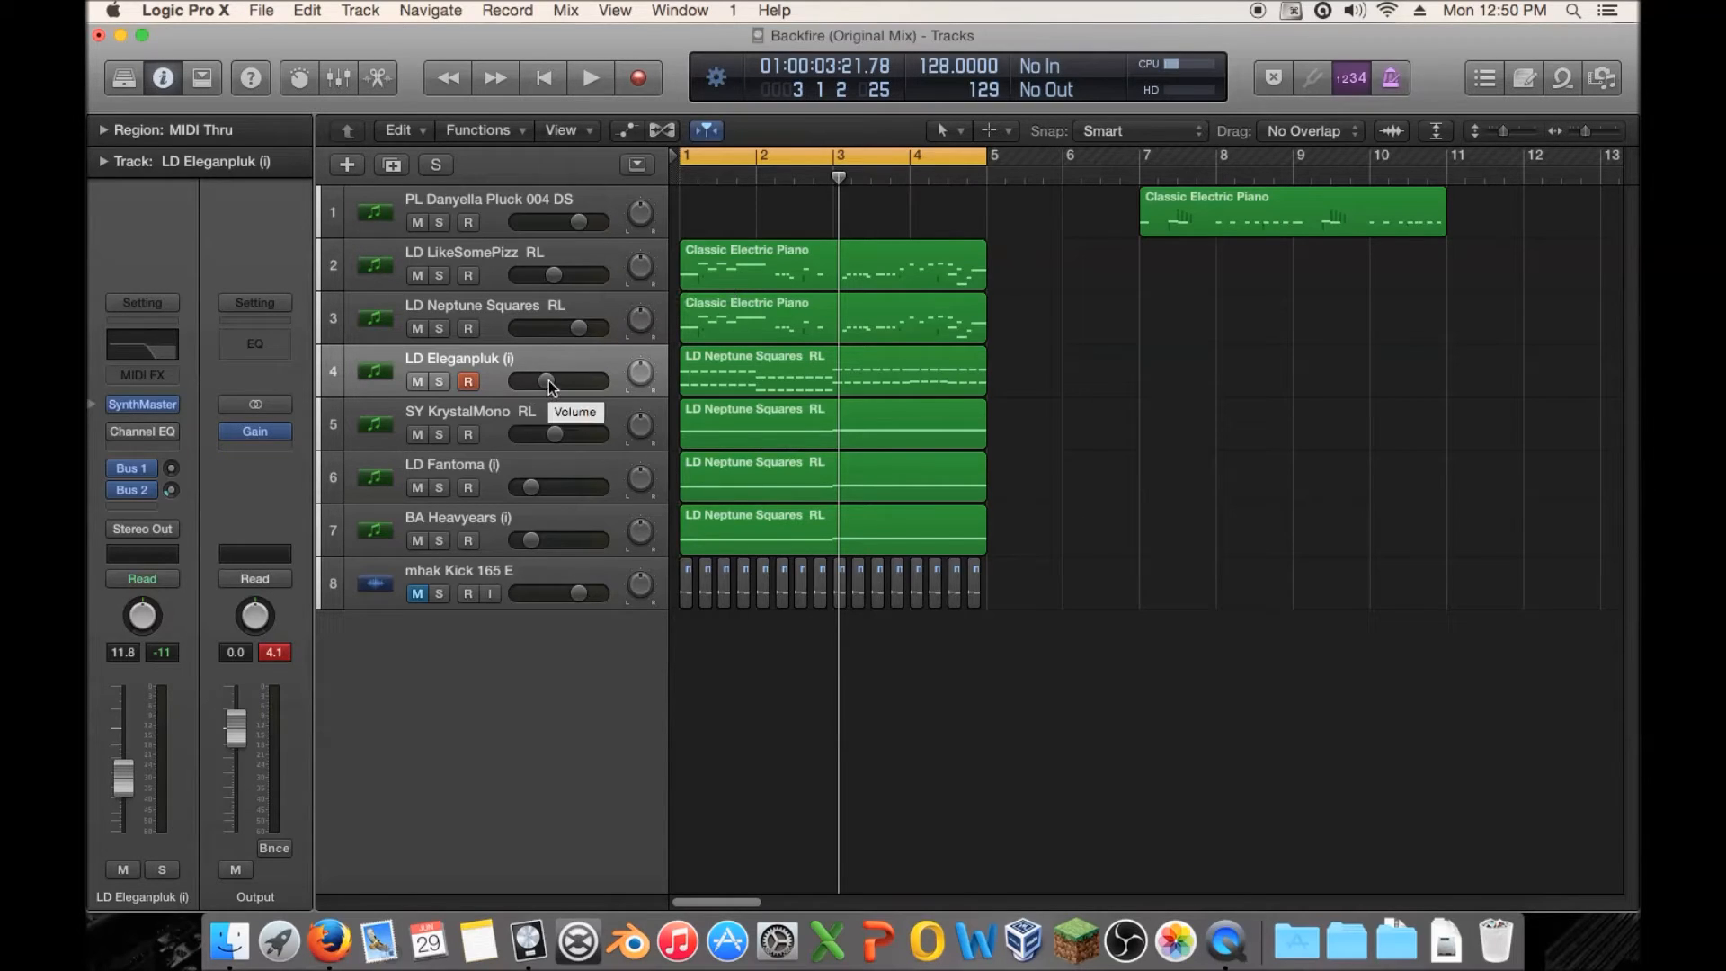
Re-enable the Channel EQ on LD Eleganpluk and set the track's volume to -23.0 dB during loop playback.
{"action": "left_click", "coordinate": [121, 425]}
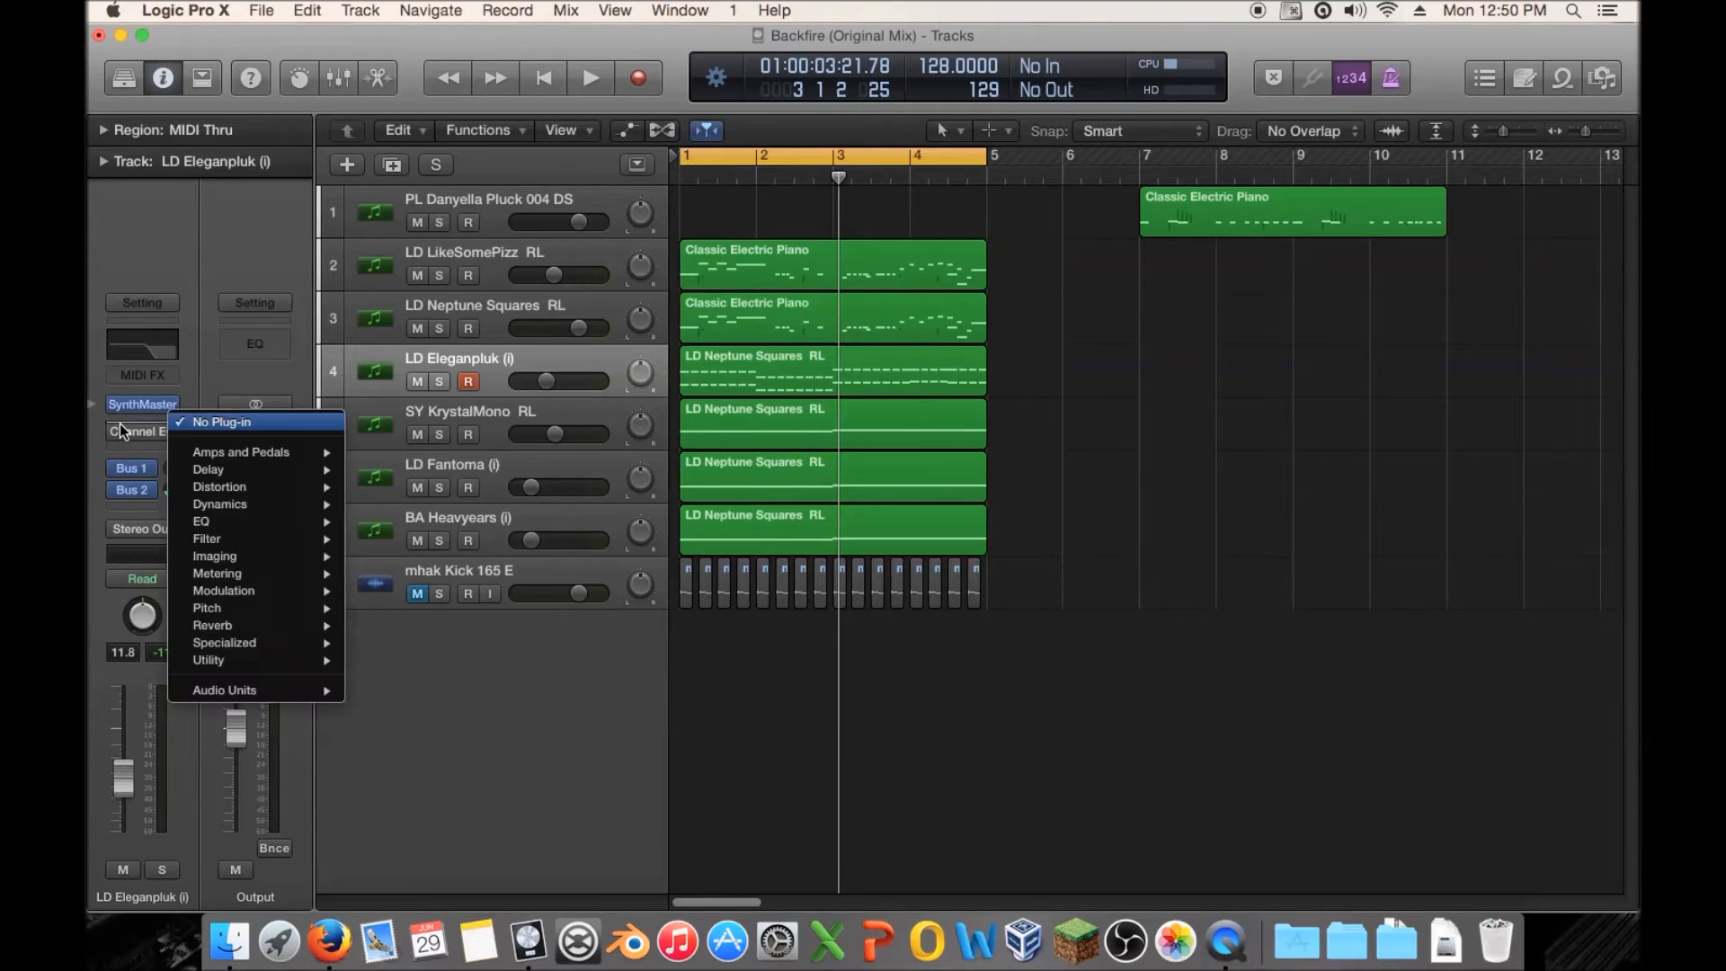
{"action": "left_click", "coordinate": [121, 429]}
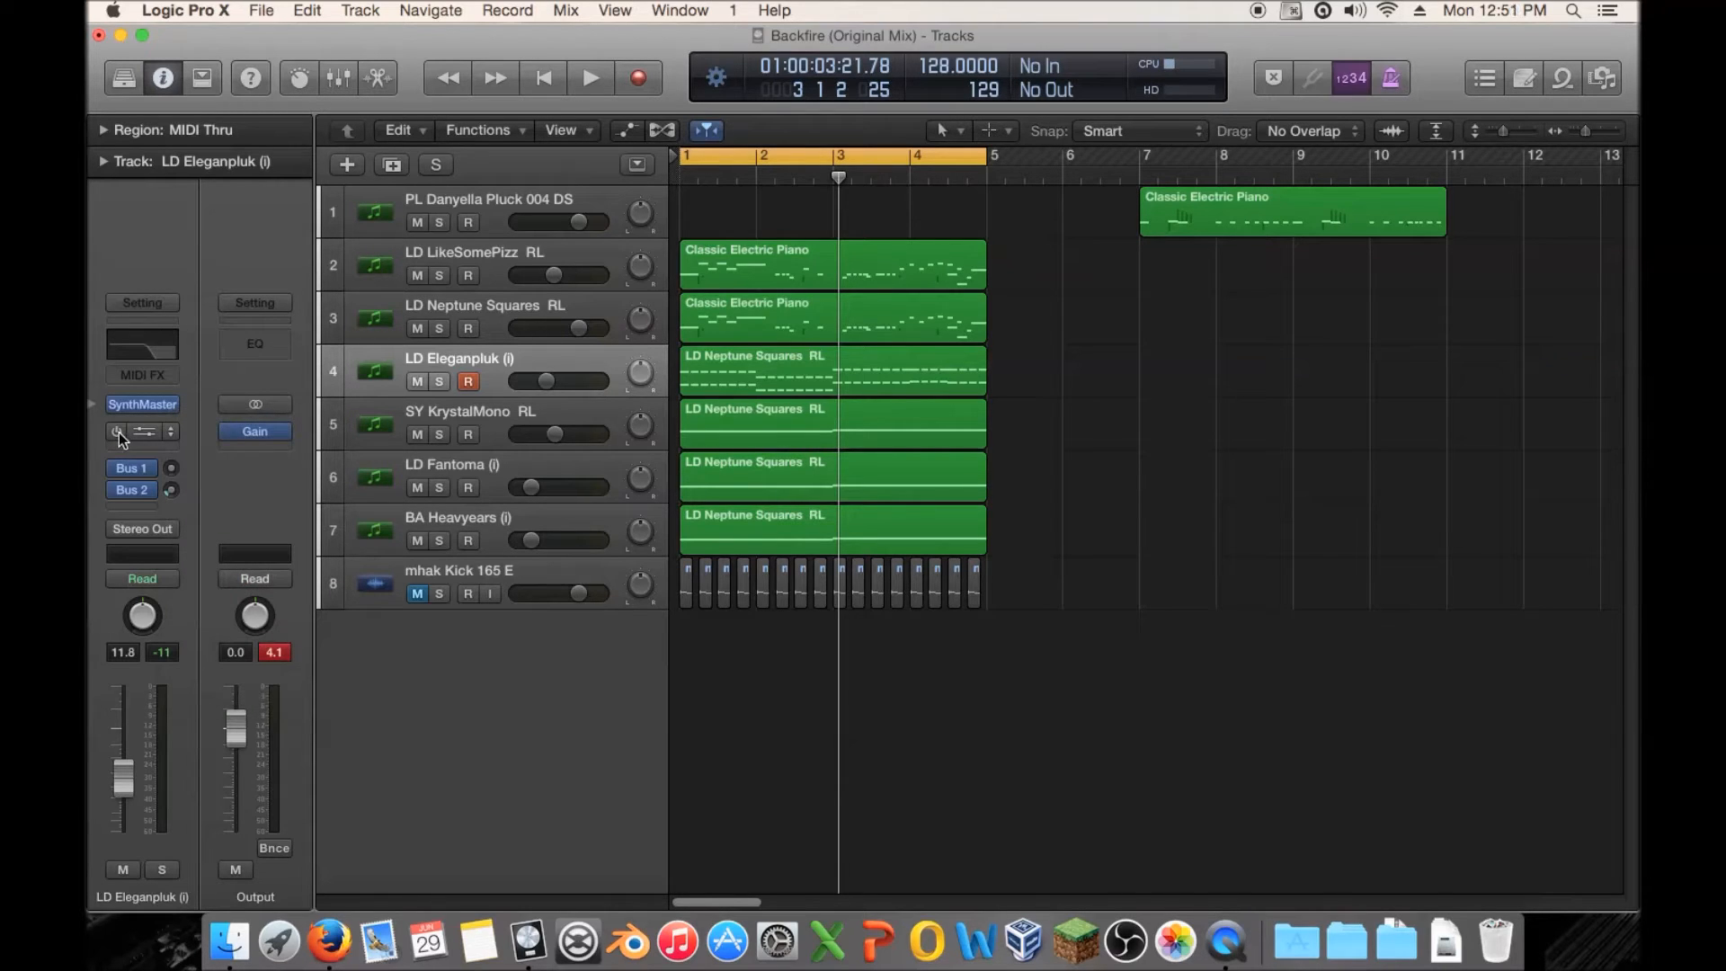
{"action": "left_click", "coordinate": [116, 428]}
{"action": "key", "text": "space"}
{"action": "left_click_drag", "start_coordinate": [549, 383], "coordinate": [531, 383]}
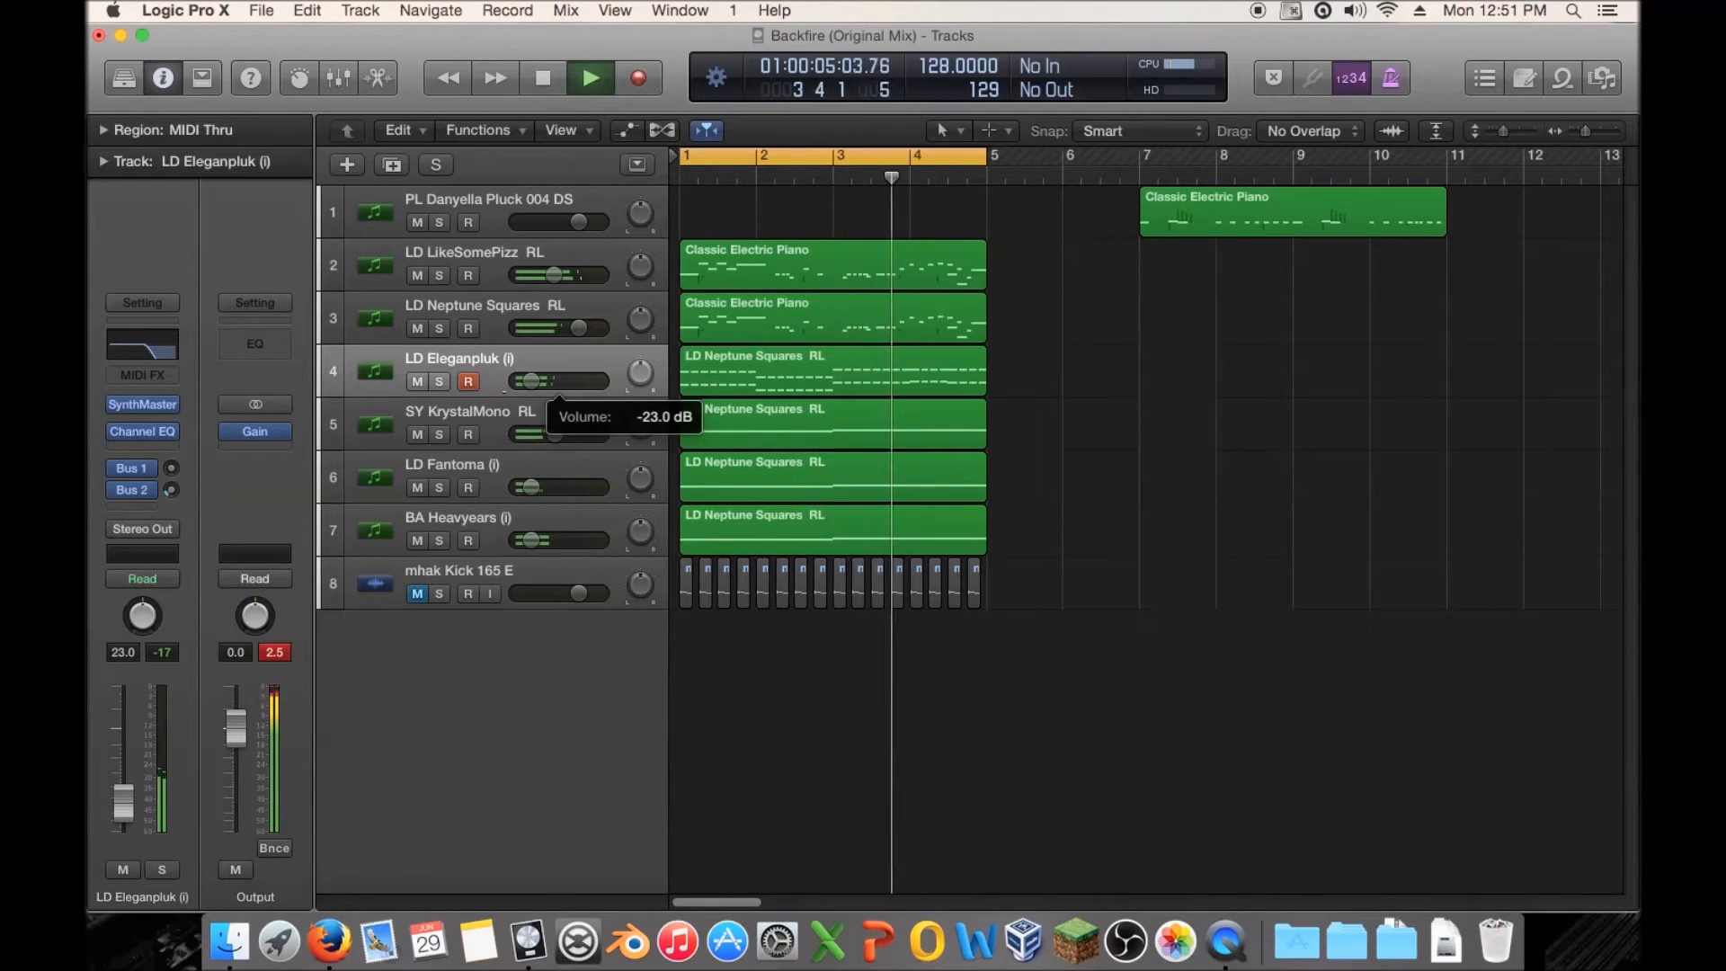
{"action": "mouse_move", "coordinate": [531, 383]}
{"action": "left_mouse_down"}
{"action": "mouse_move", "coordinate": [545, 383]}
{"action": "mouse_move", "coordinate": [531, 383]}
{"action": "left_mouse_up"}
{"action": "key", "text": "space"}
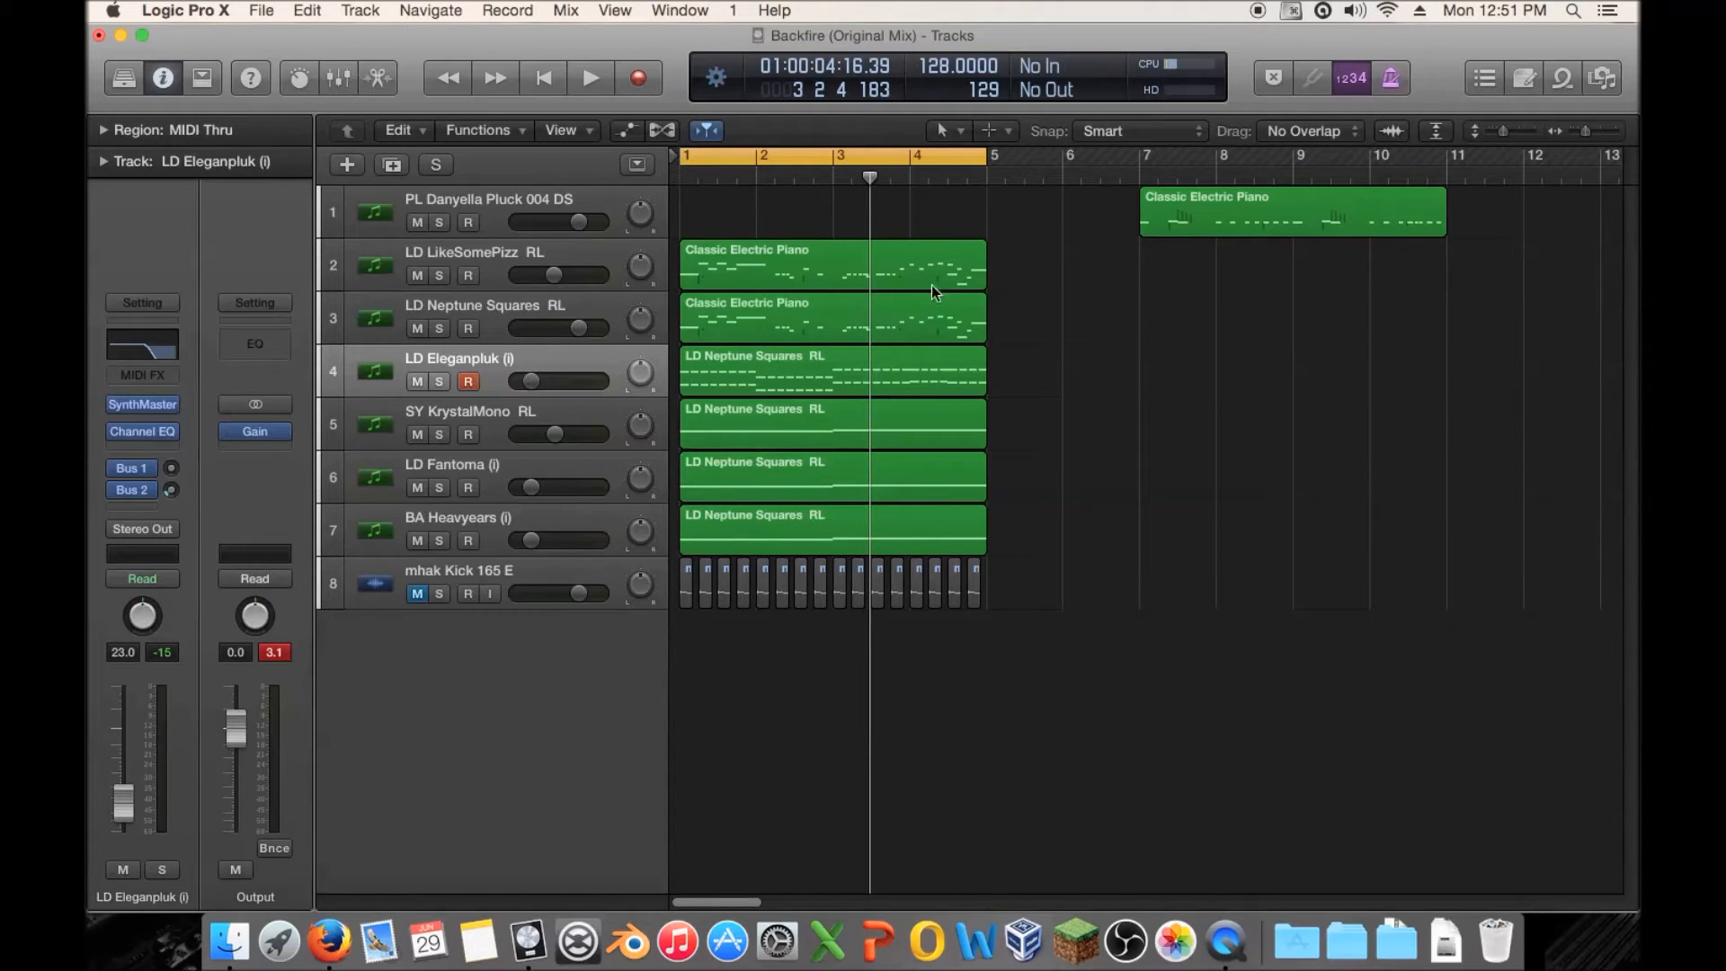
Select the two Classic Electric Piano regions, then select the LD Eleganpluk track and mute it.
{"action": "left_click_drag", "start_coordinate": [969, 278], "coordinate": [966, 306]}
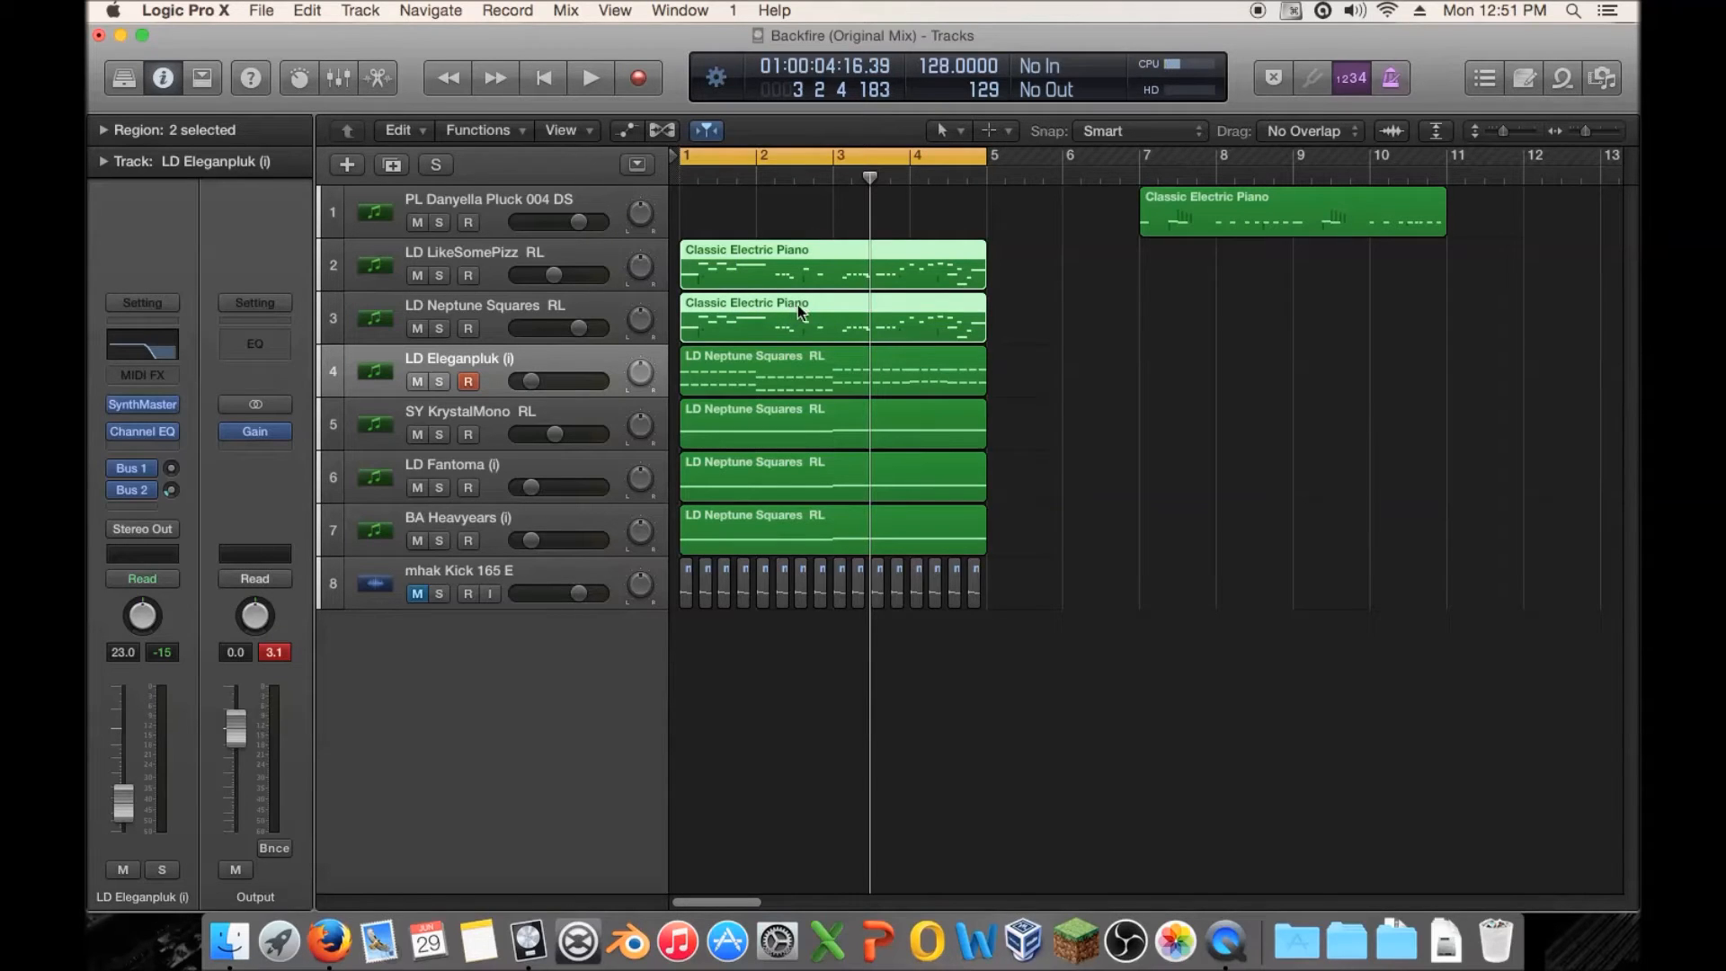
{"action": "left_click", "coordinate": [545, 360]}
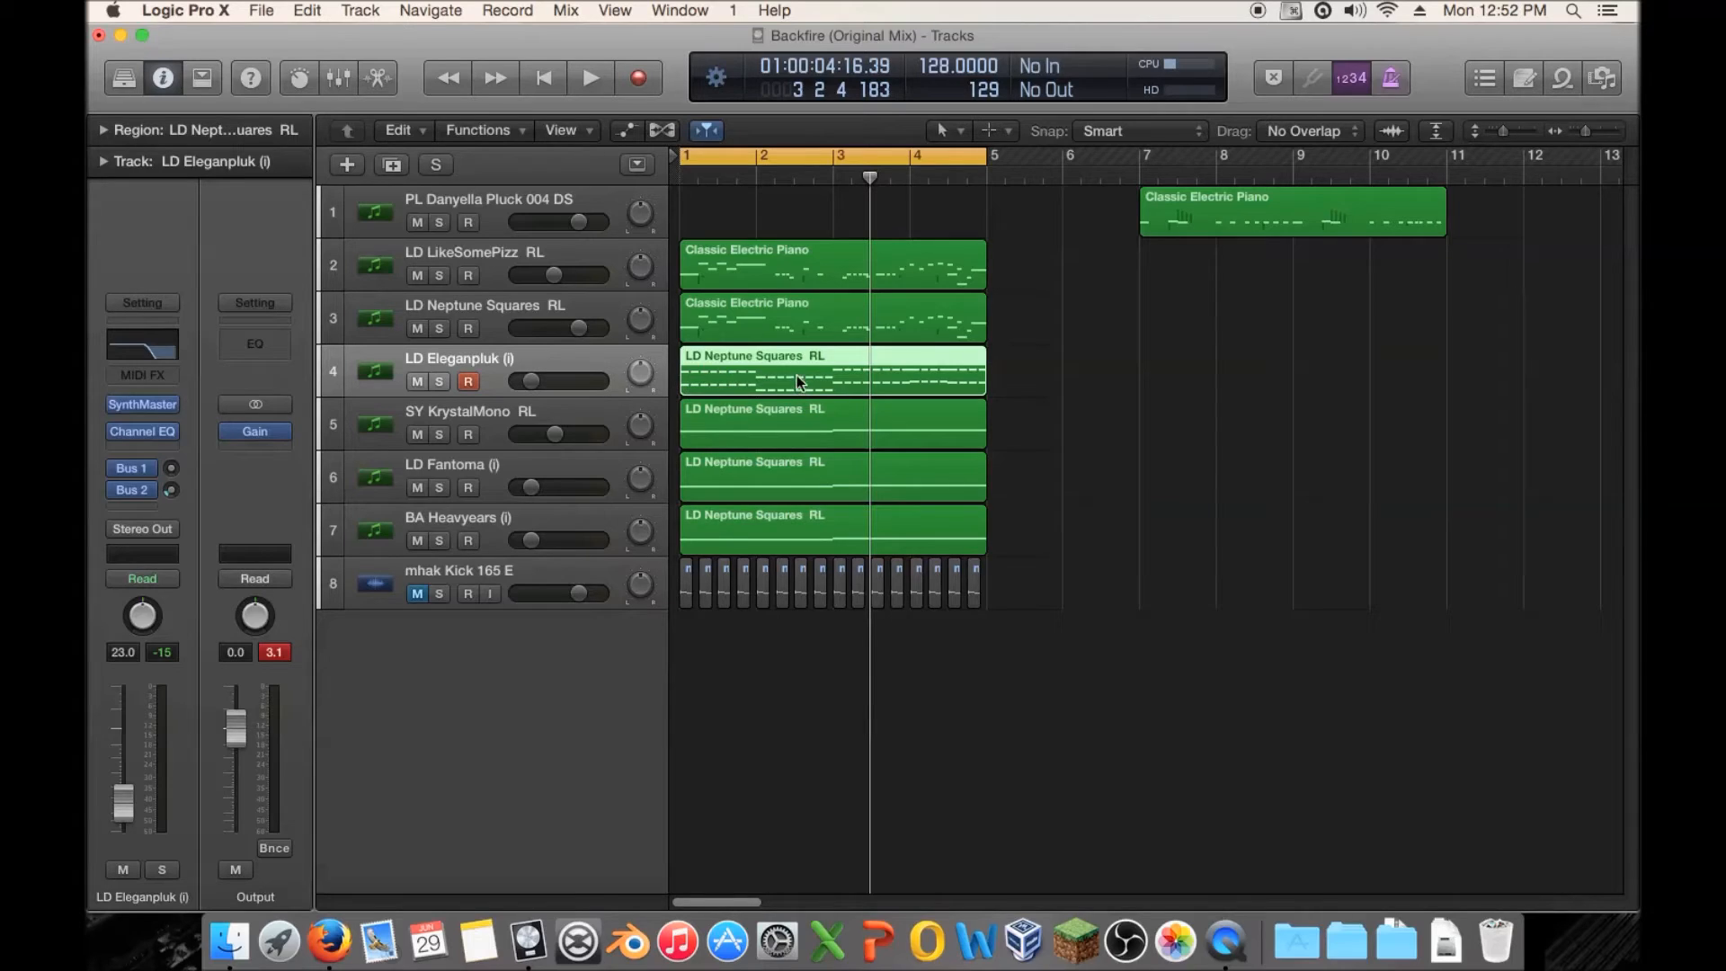
{"action": "left_click", "coordinate": [417, 382]}
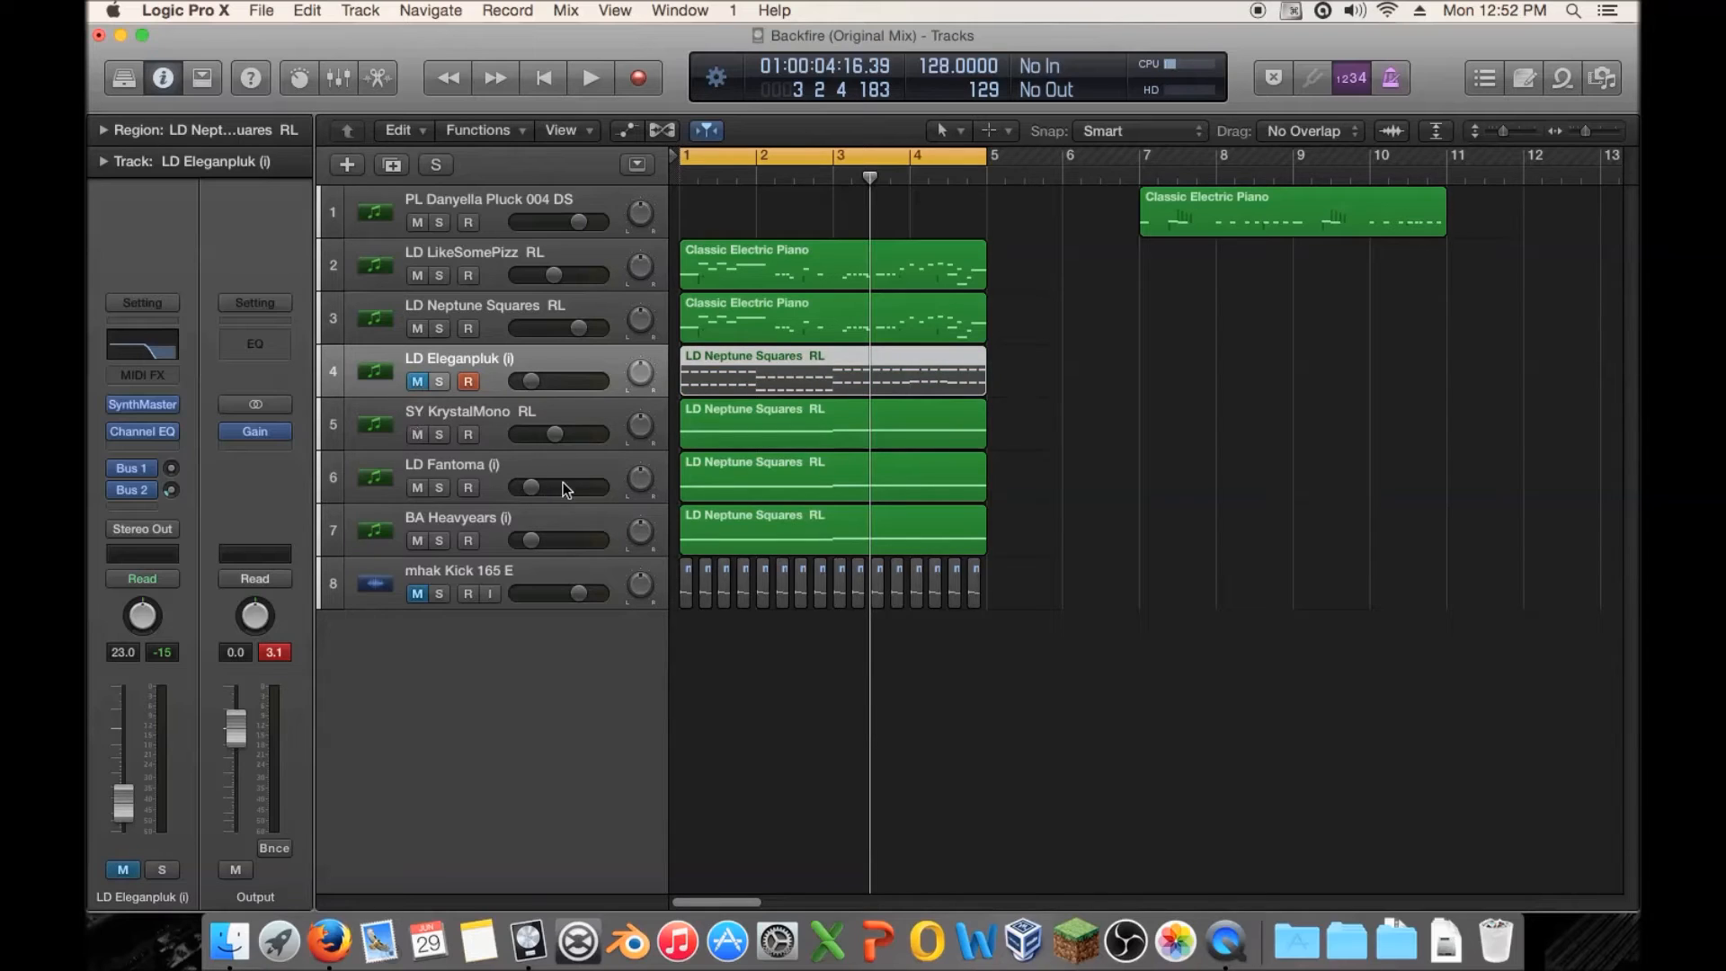
Try raising the volumes of SY KrystalMono, LD Fantoma and BA Heavyears together while playing the loop, then restore their levels.
{"action": "left_click", "coordinate": [453, 412]}
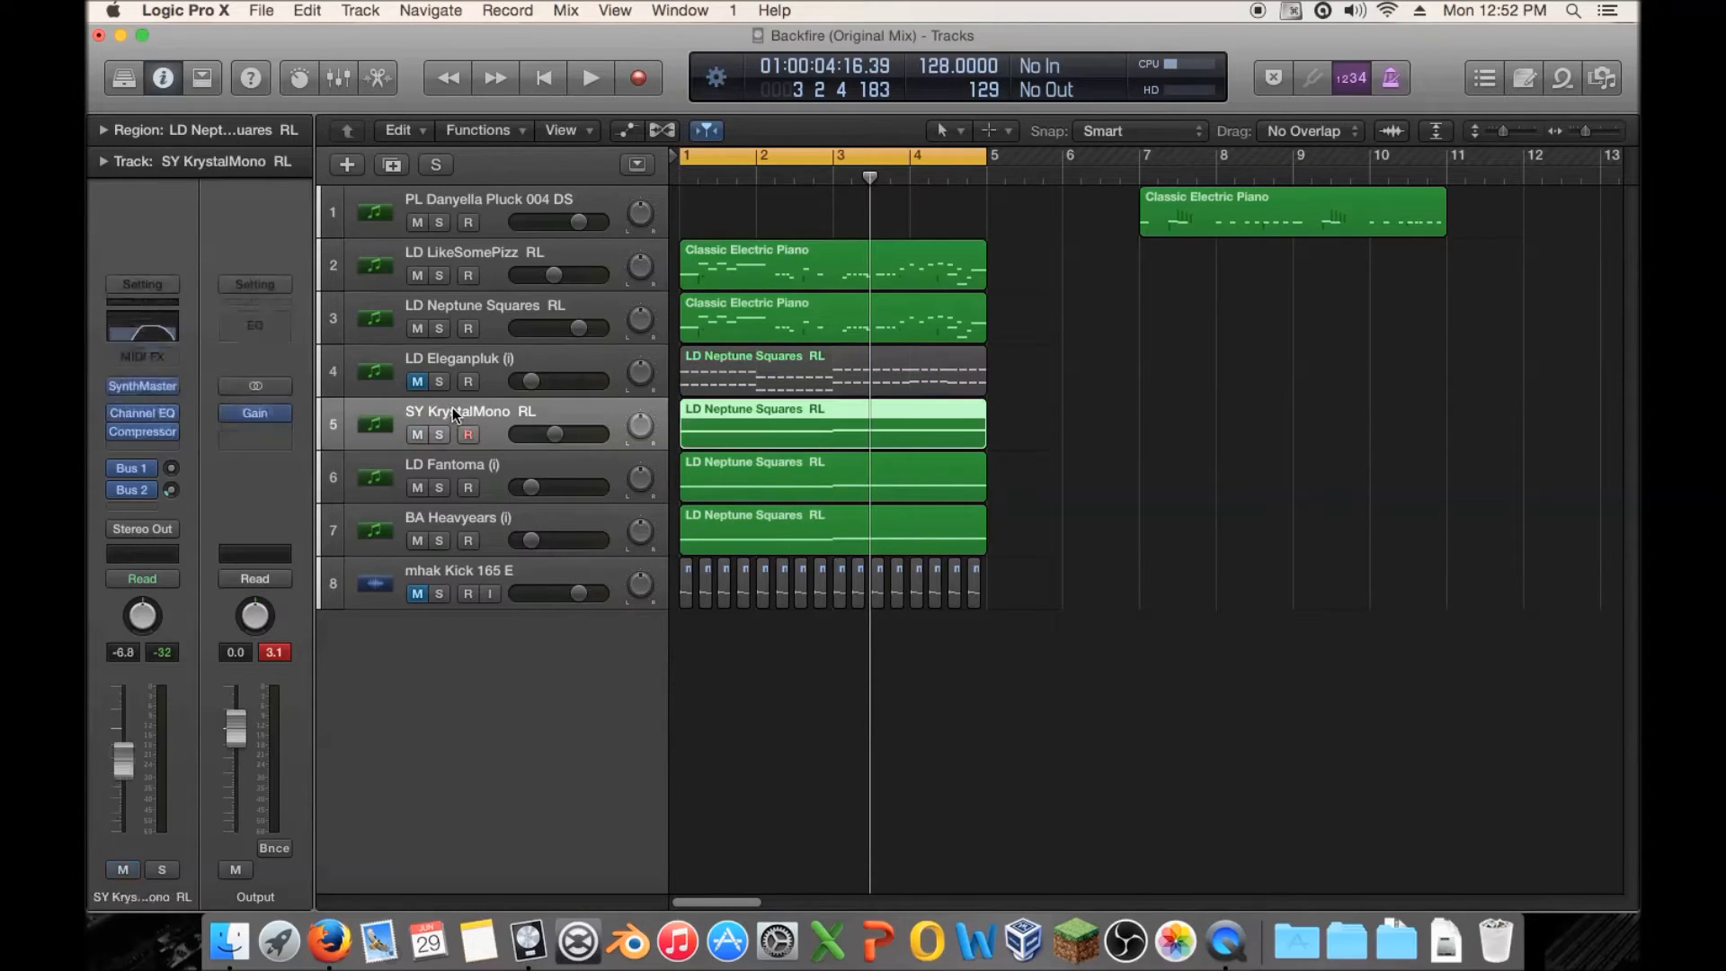
{"action": "left_click", "coordinate": [478, 516], "text": "shift"}
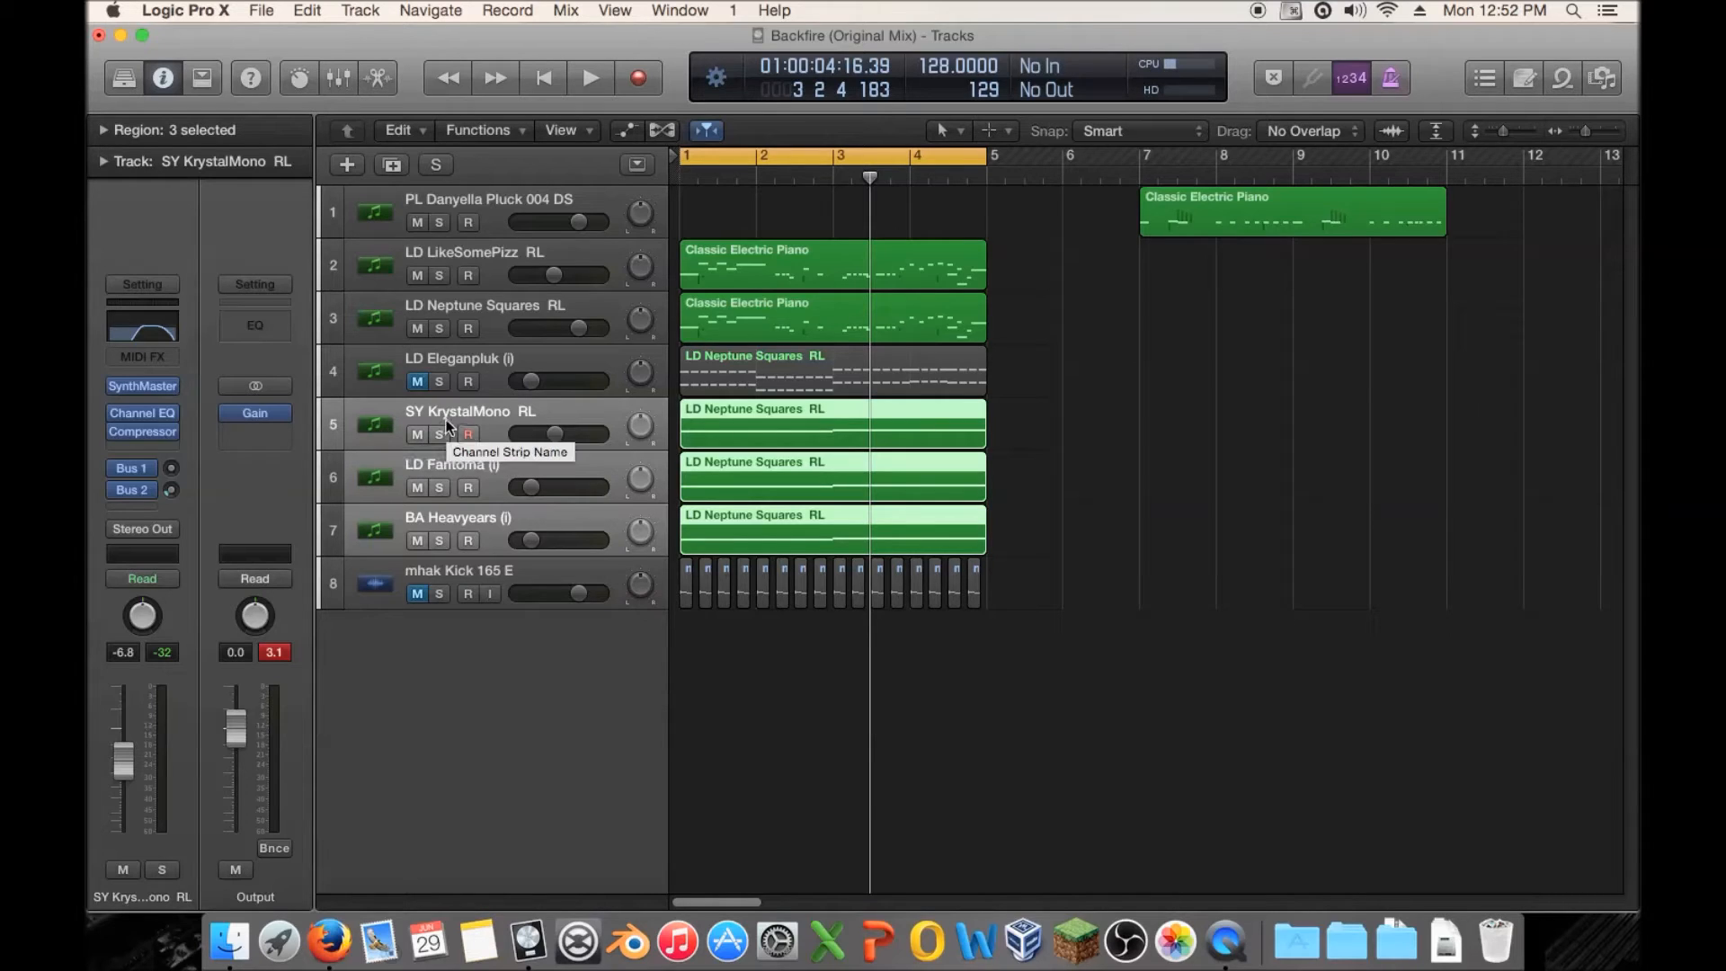
{"action": "key", "text": "space"}
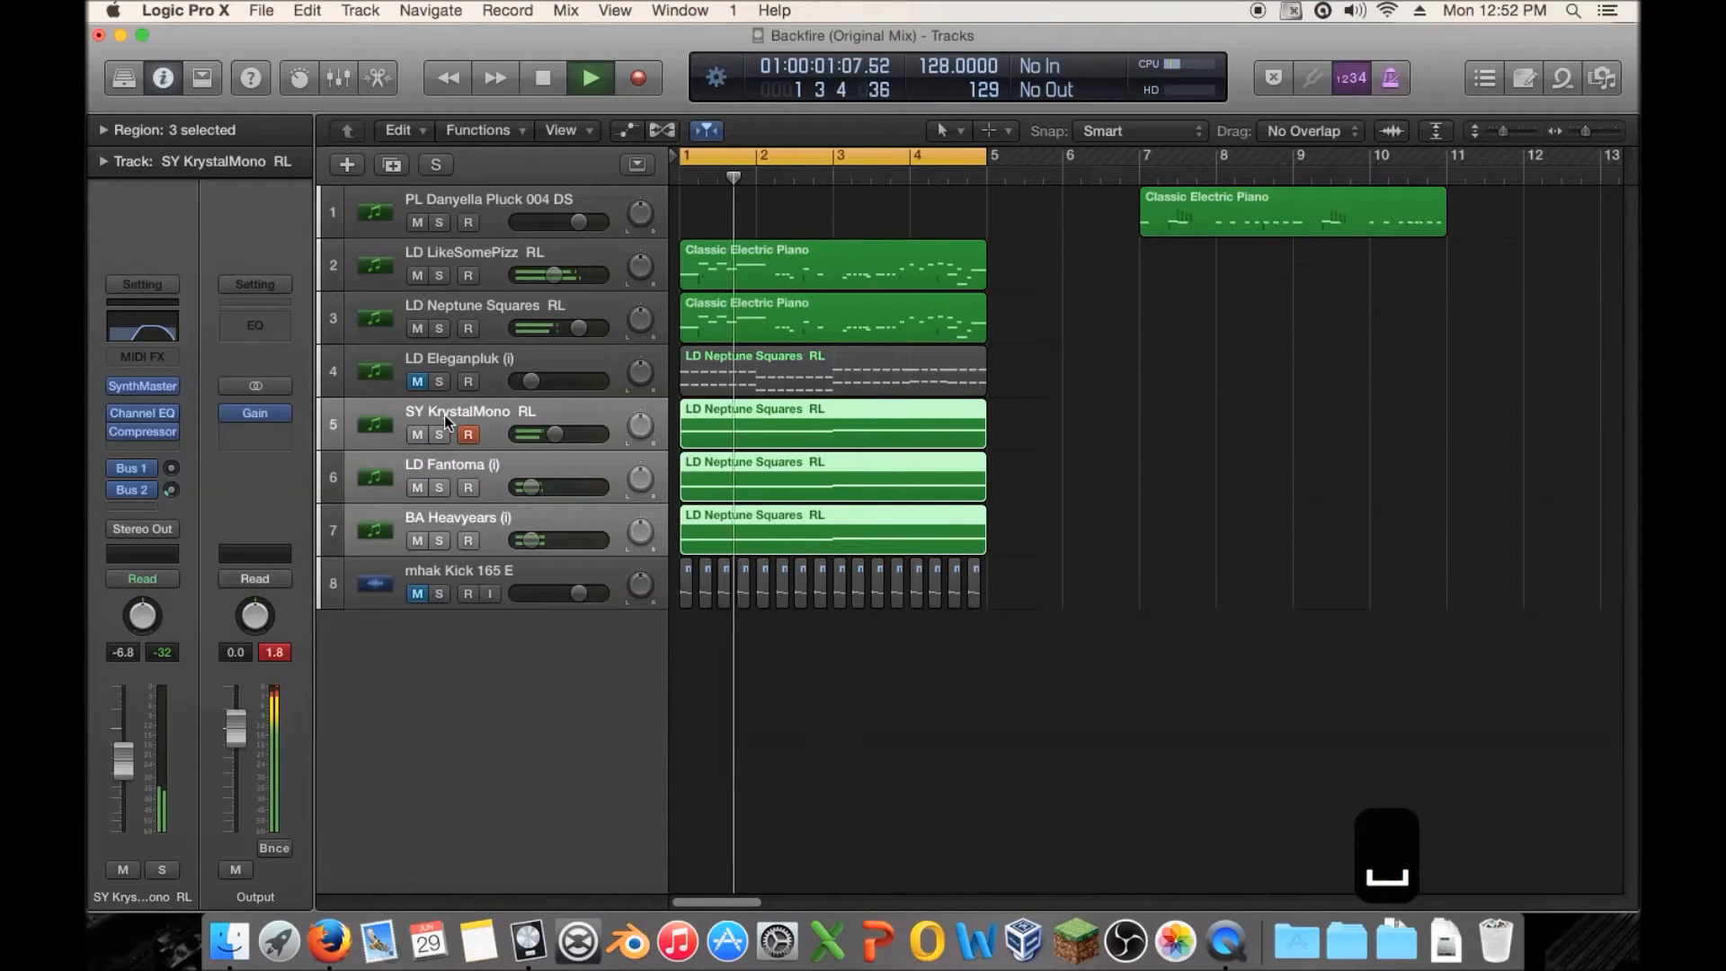
{"action": "left_click_drag", "start_coordinate": [532, 487], "coordinate": [533, 488]}
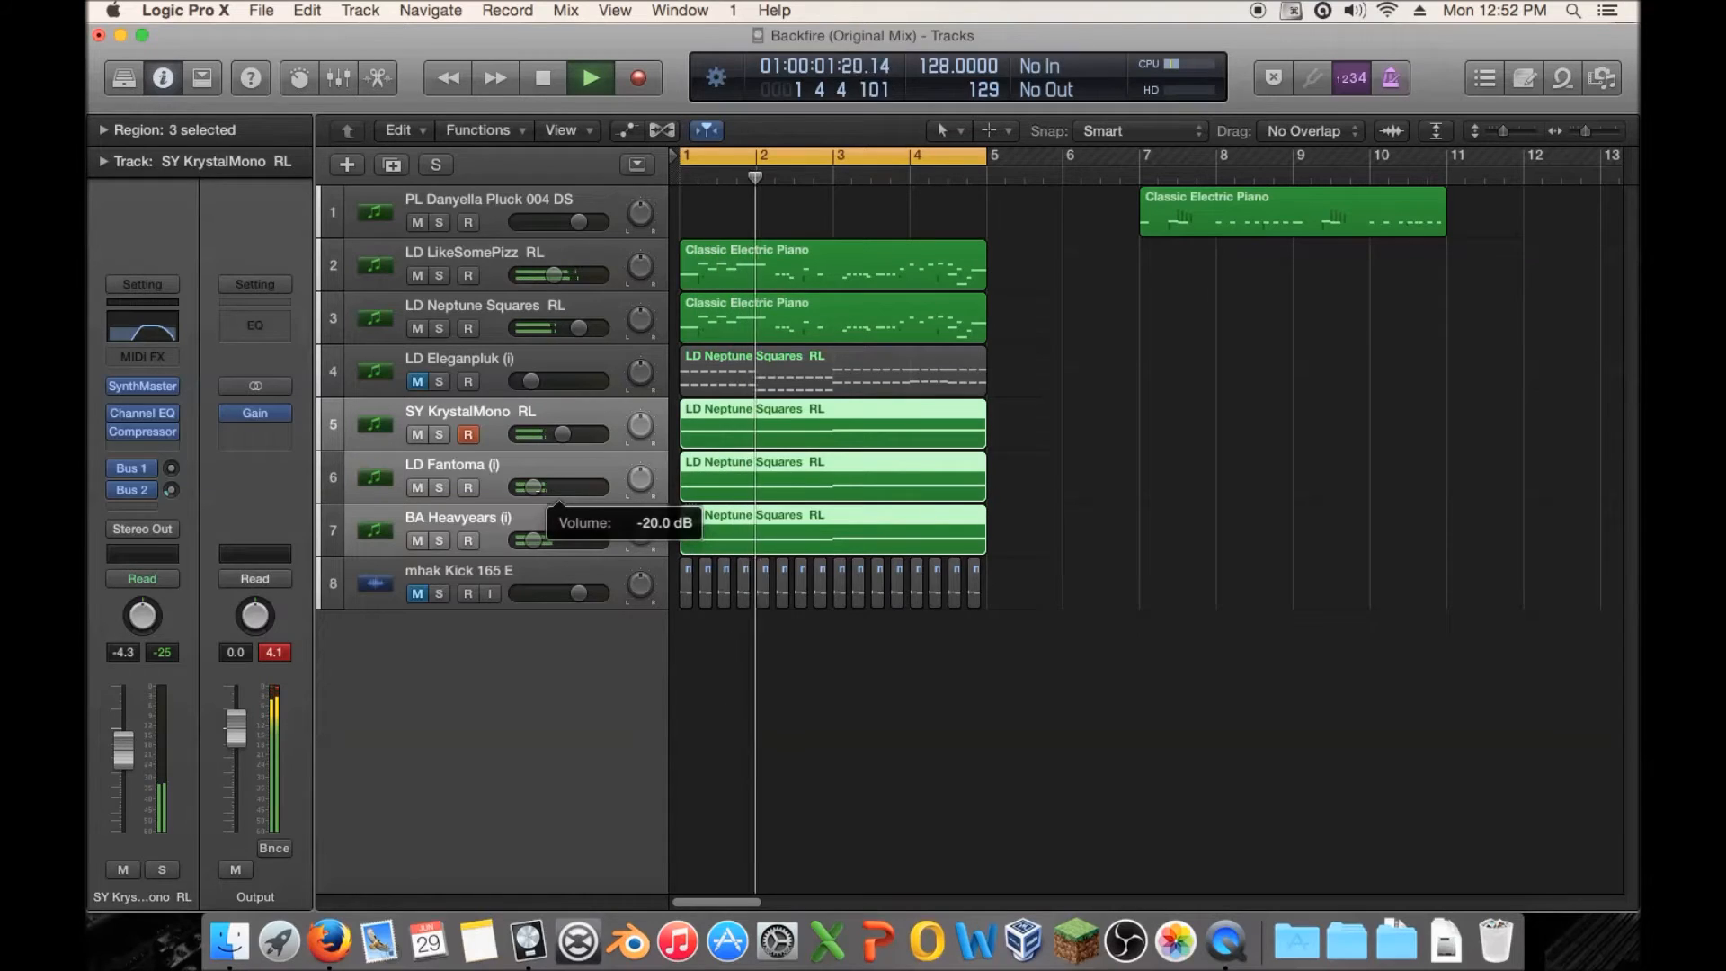
{"action": "left_click_drag", "start_coordinate": [533, 487], "coordinate": [531, 487]}
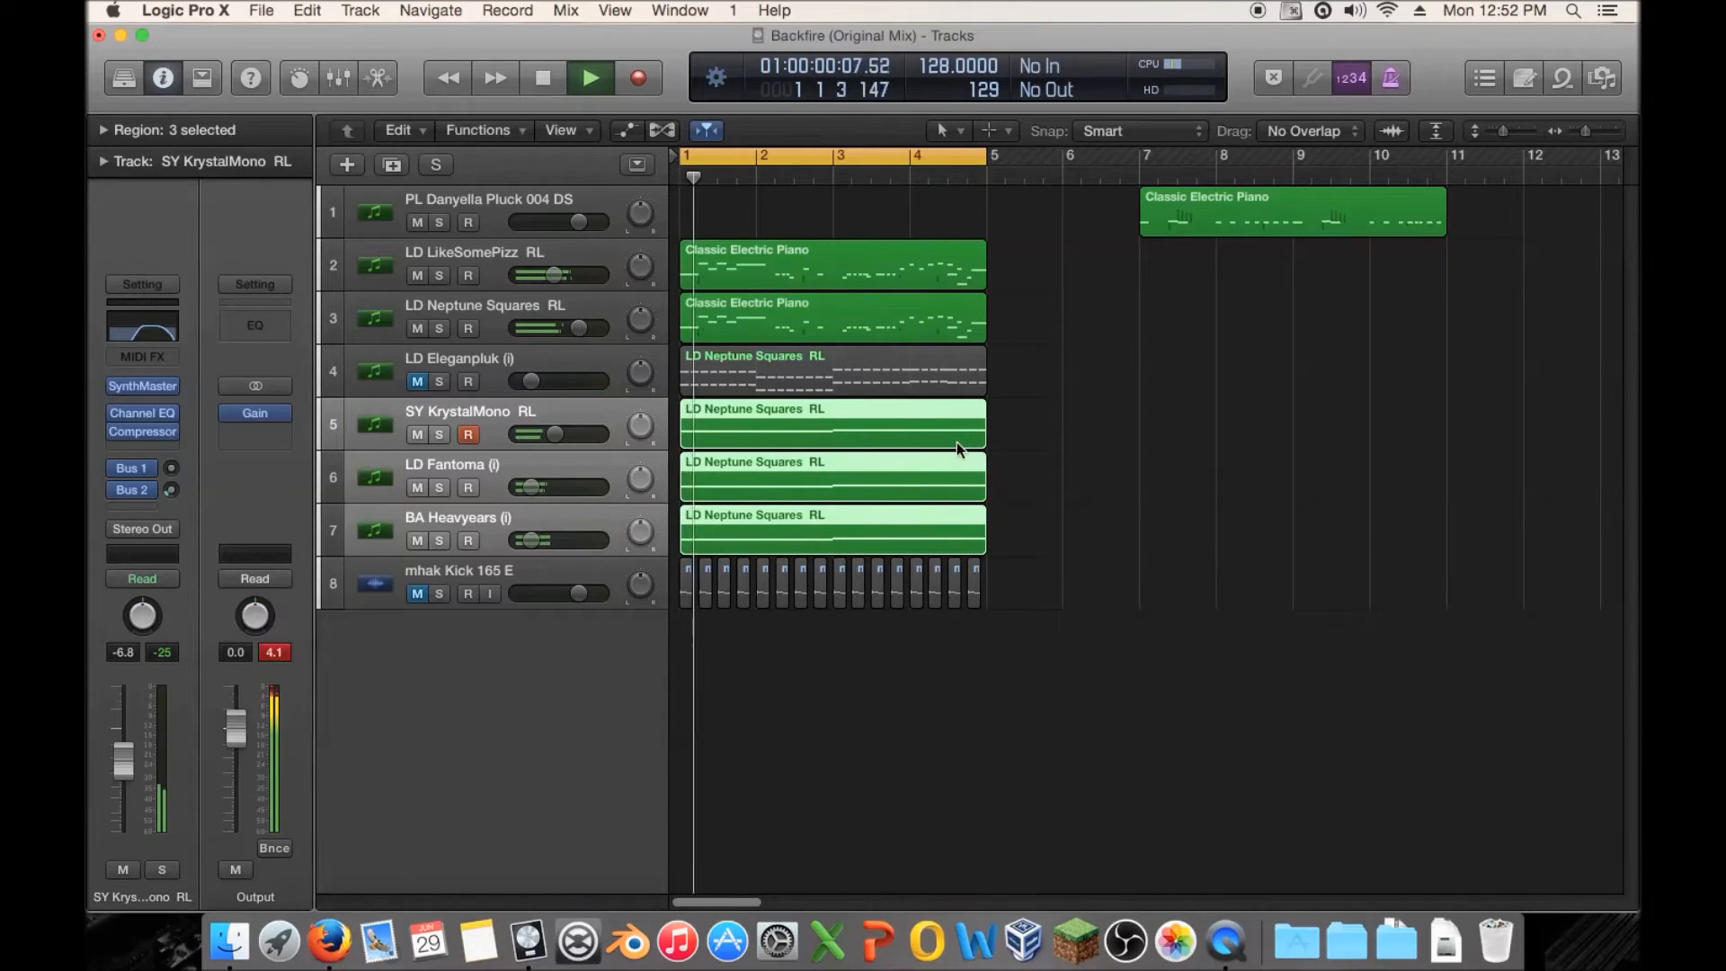
{"action": "key", "text": "space"}
{"action": "left_click", "coordinate": [1064, 439]}
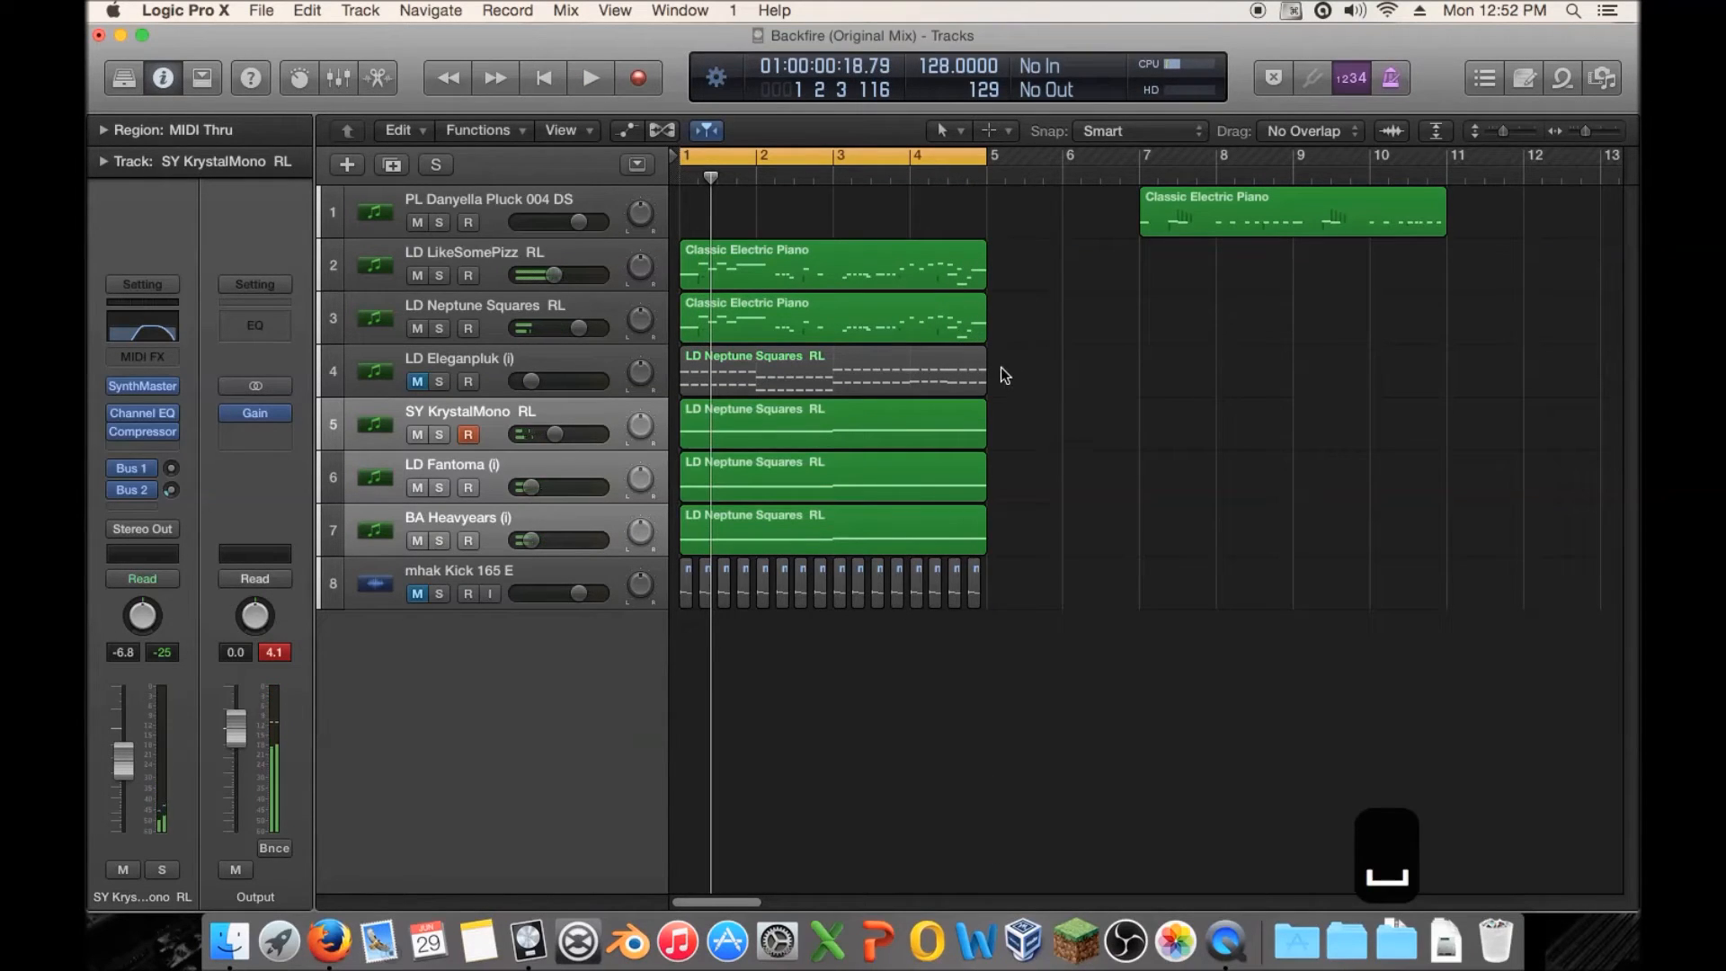
{"action": "left_click", "coordinate": [386, 385]}
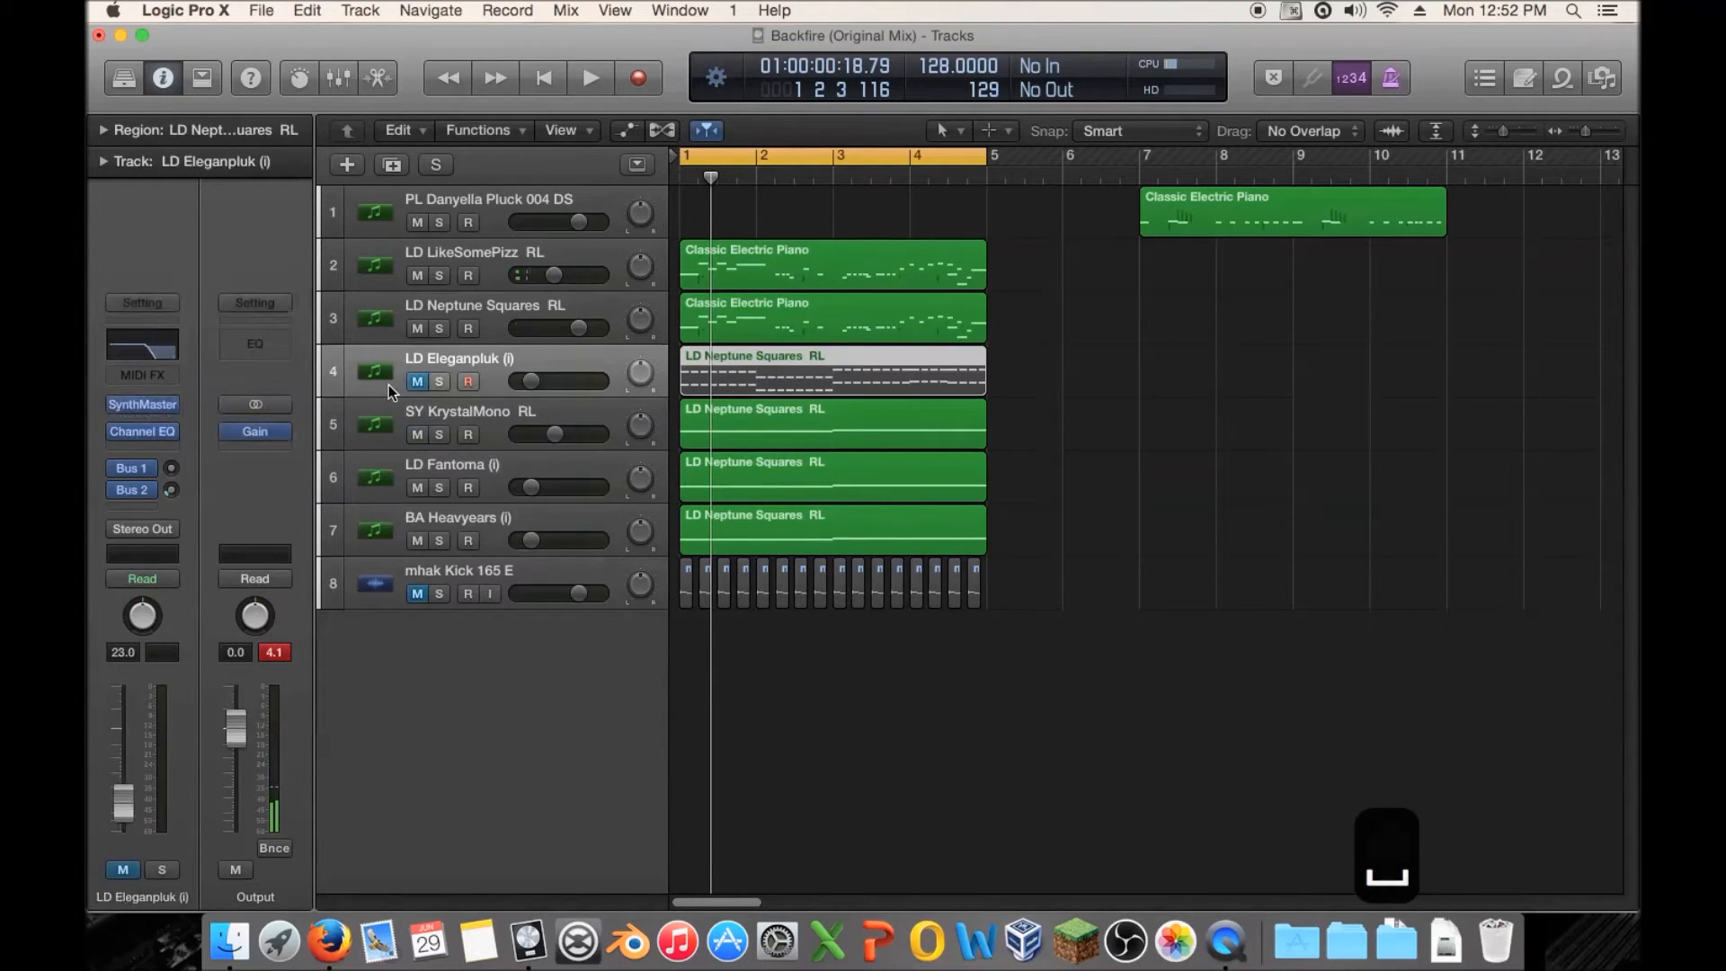
{"action": "left_click", "coordinate": [373, 410]}
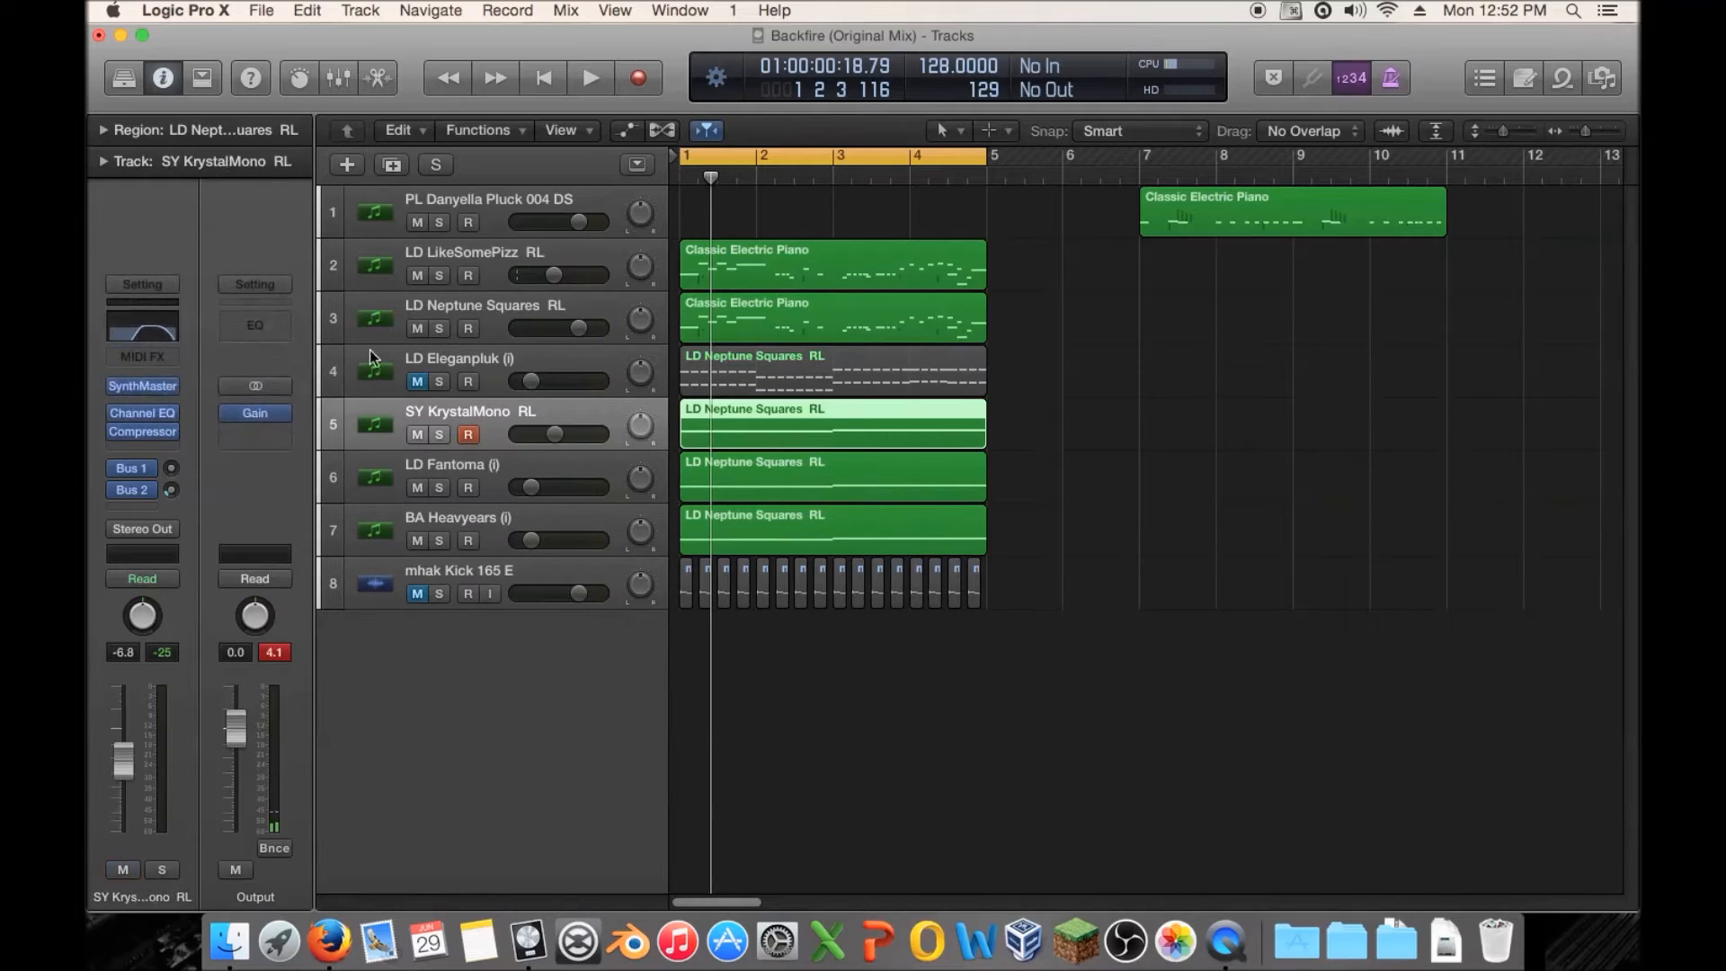
{"action": "left_click", "coordinate": [385, 269]}
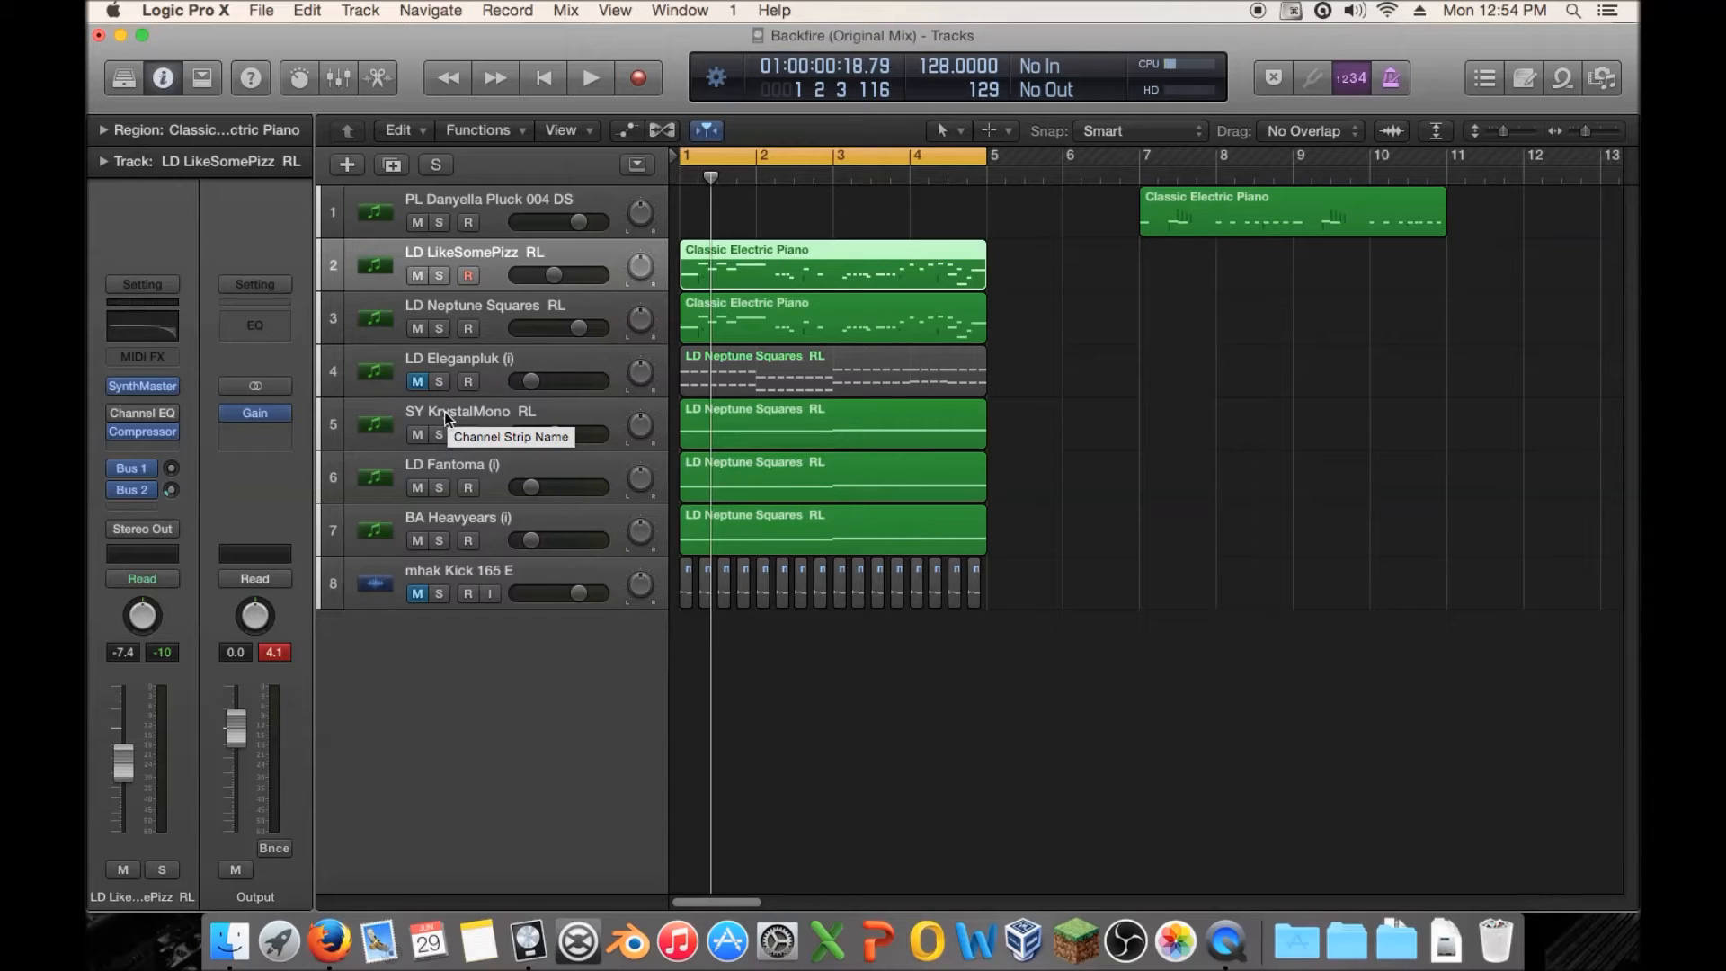
Select the SY KrystalMono track, solo it alone without LD Fantoma and BA Heavyears, and play the loop.
{"action": "left_click", "coordinate": [444, 444]}
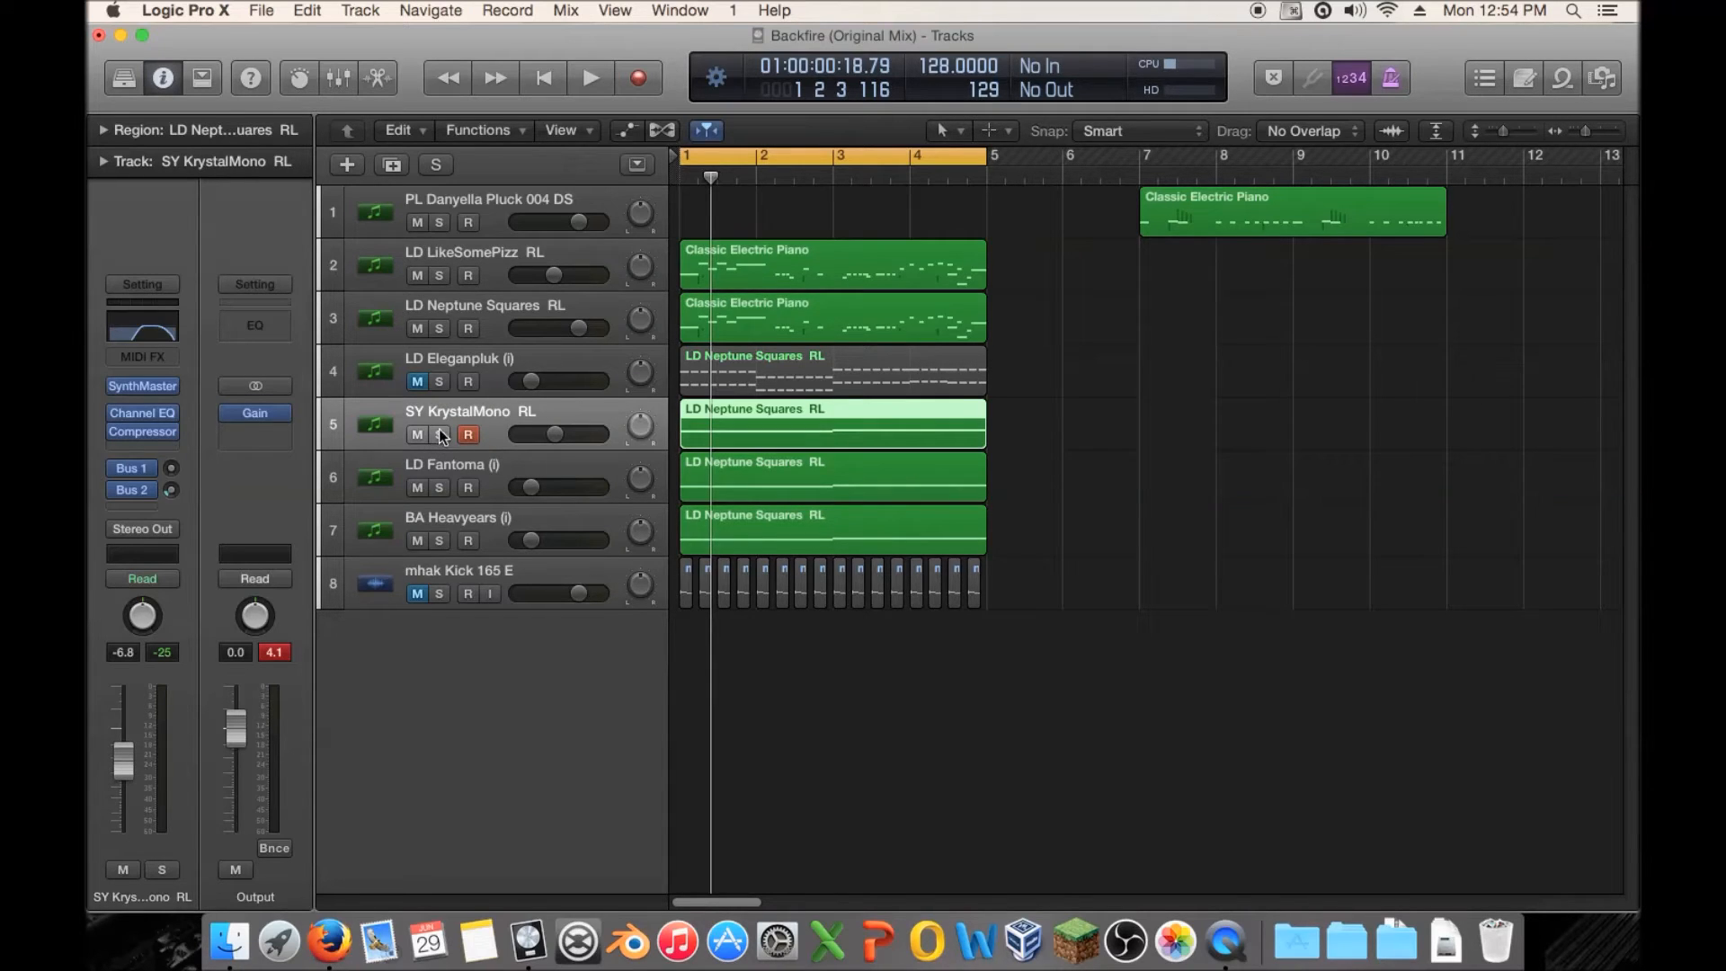
{"action": "left_click_drag", "start_coordinate": [440, 432], "coordinate": [443, 531]}
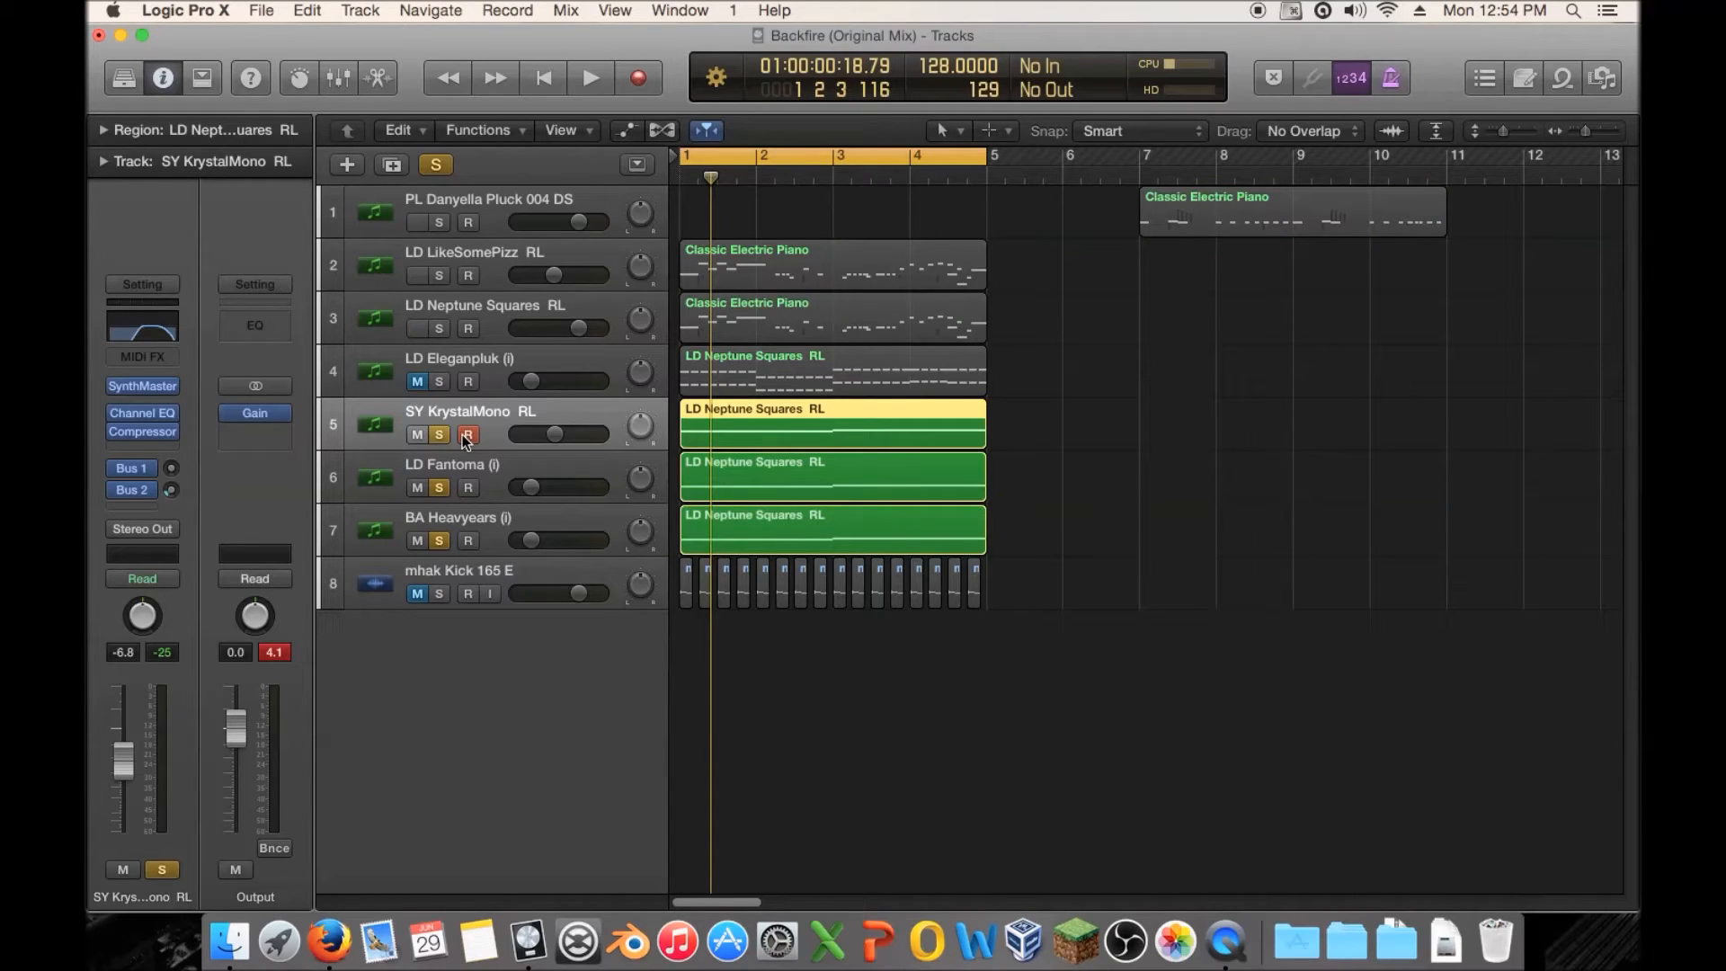
{"action": "left_click_drag", "start_coordinate": [439, 487], "coordinate": [440, 539]}
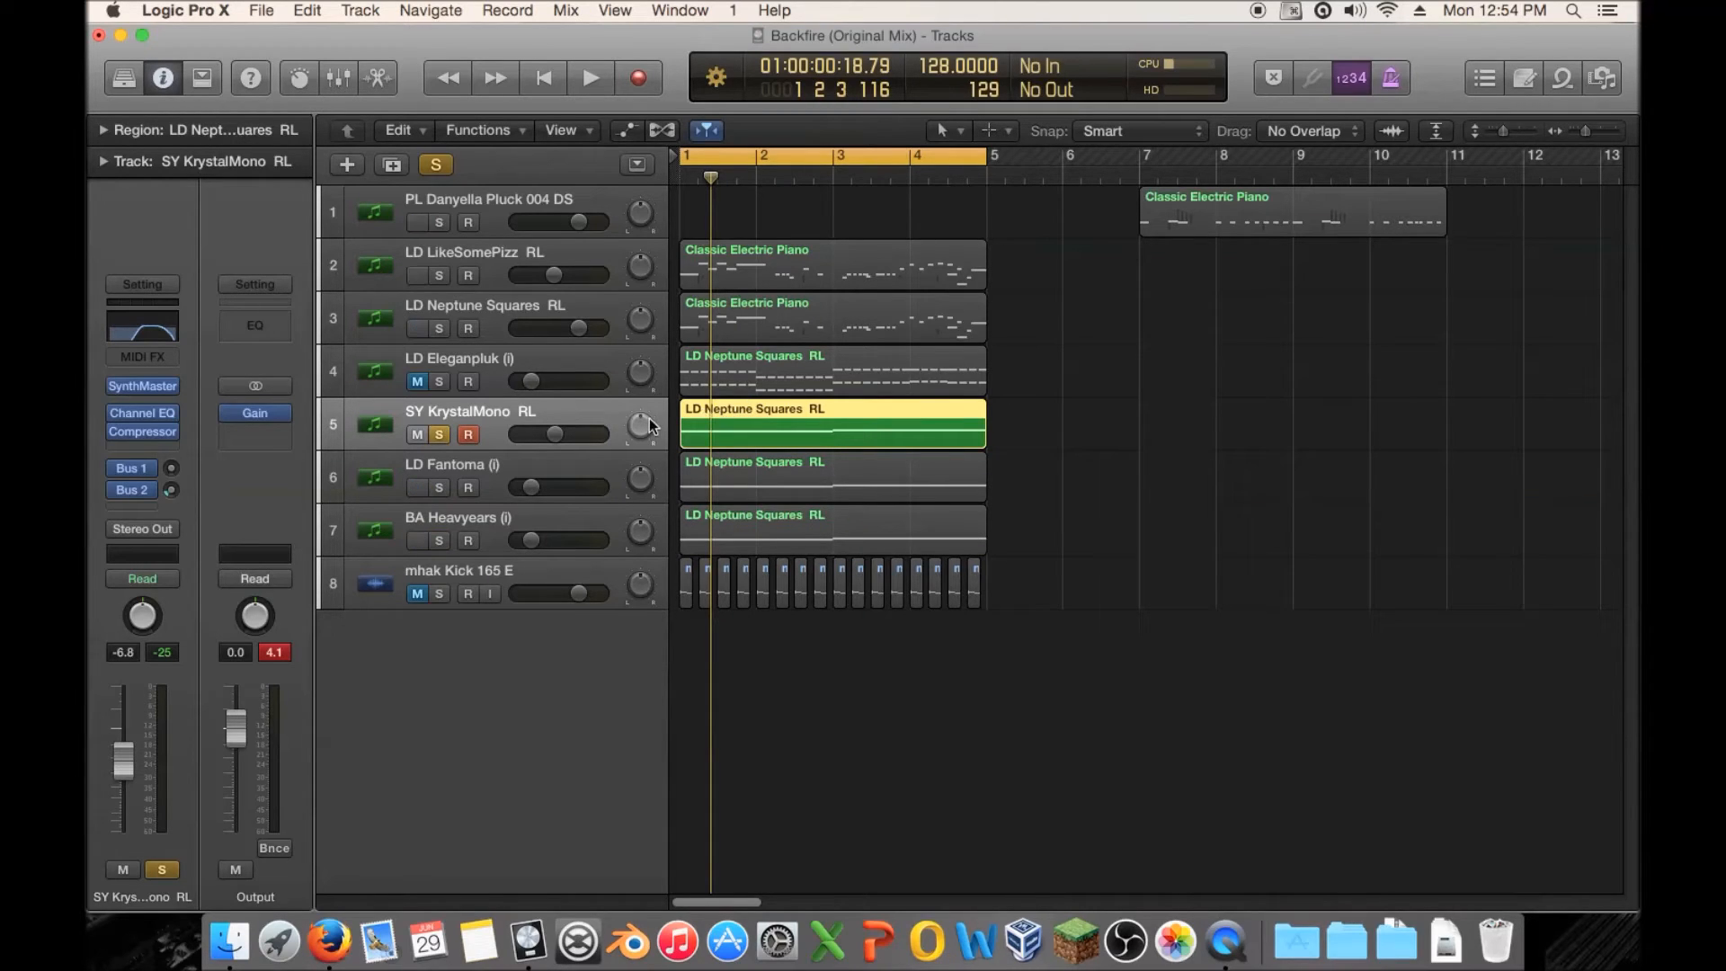
{"action": "key", "text": "space"}
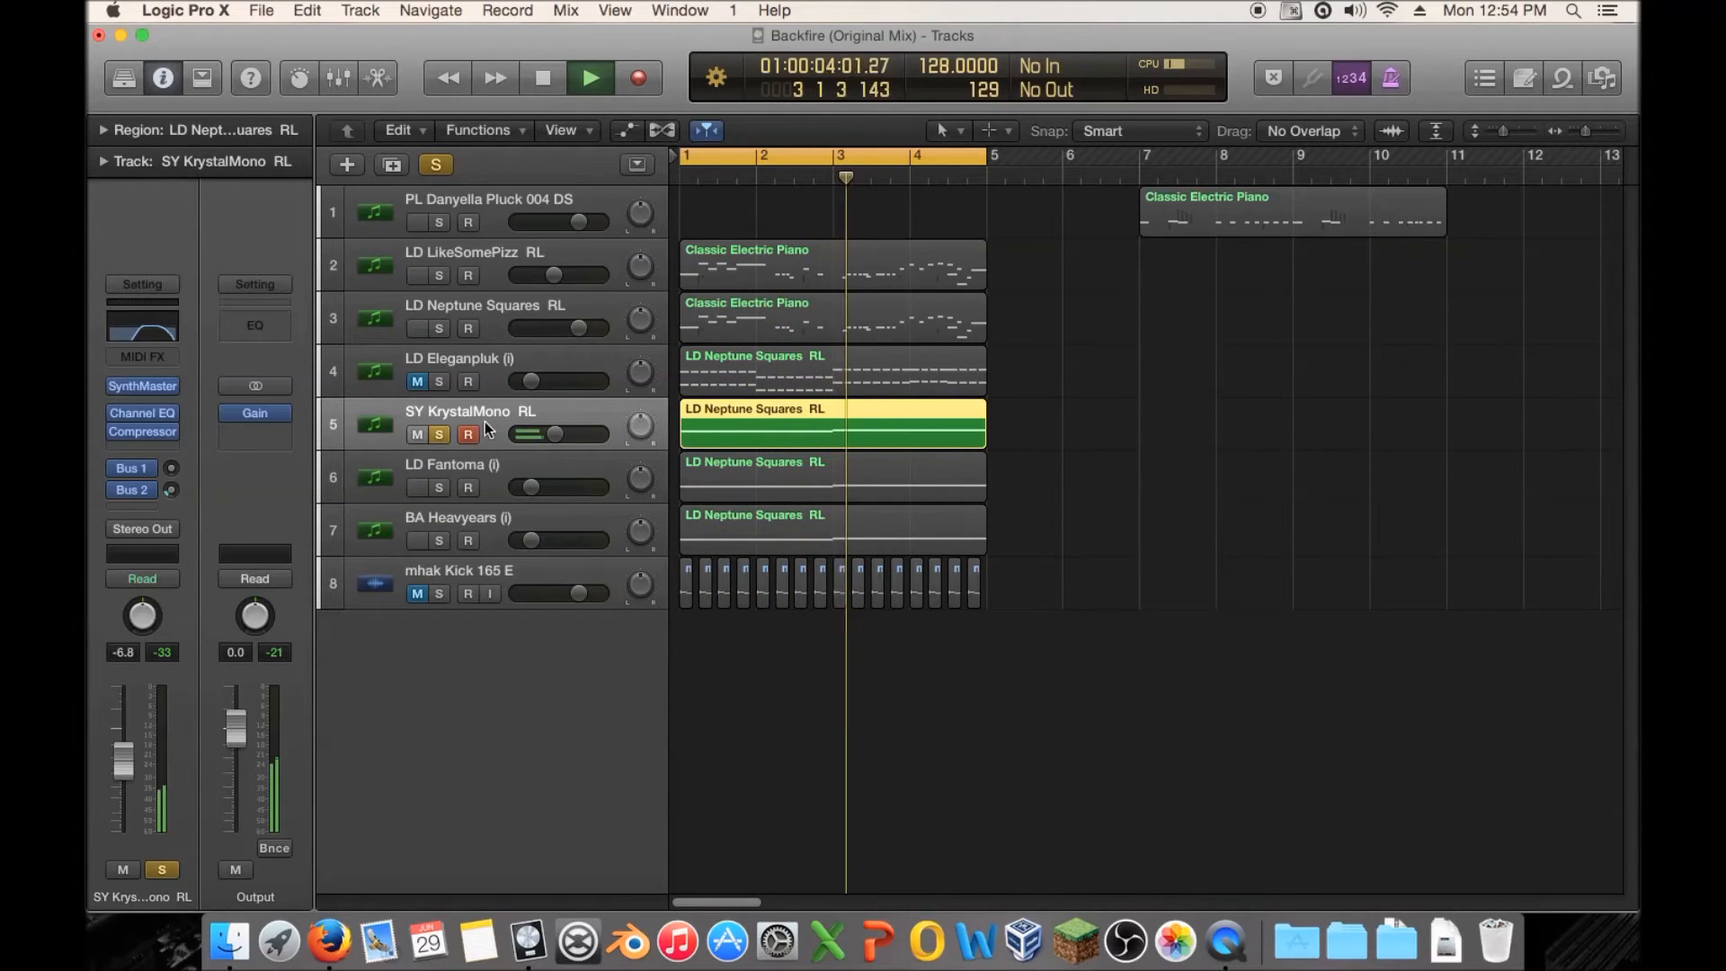
Examine oscillators 1 and 2 in SY KrystalMono's SynthMaster instrument during playback, then close the plug-in and stop the loop.
{"action": "left_click", "coordinate": [144, 387]}
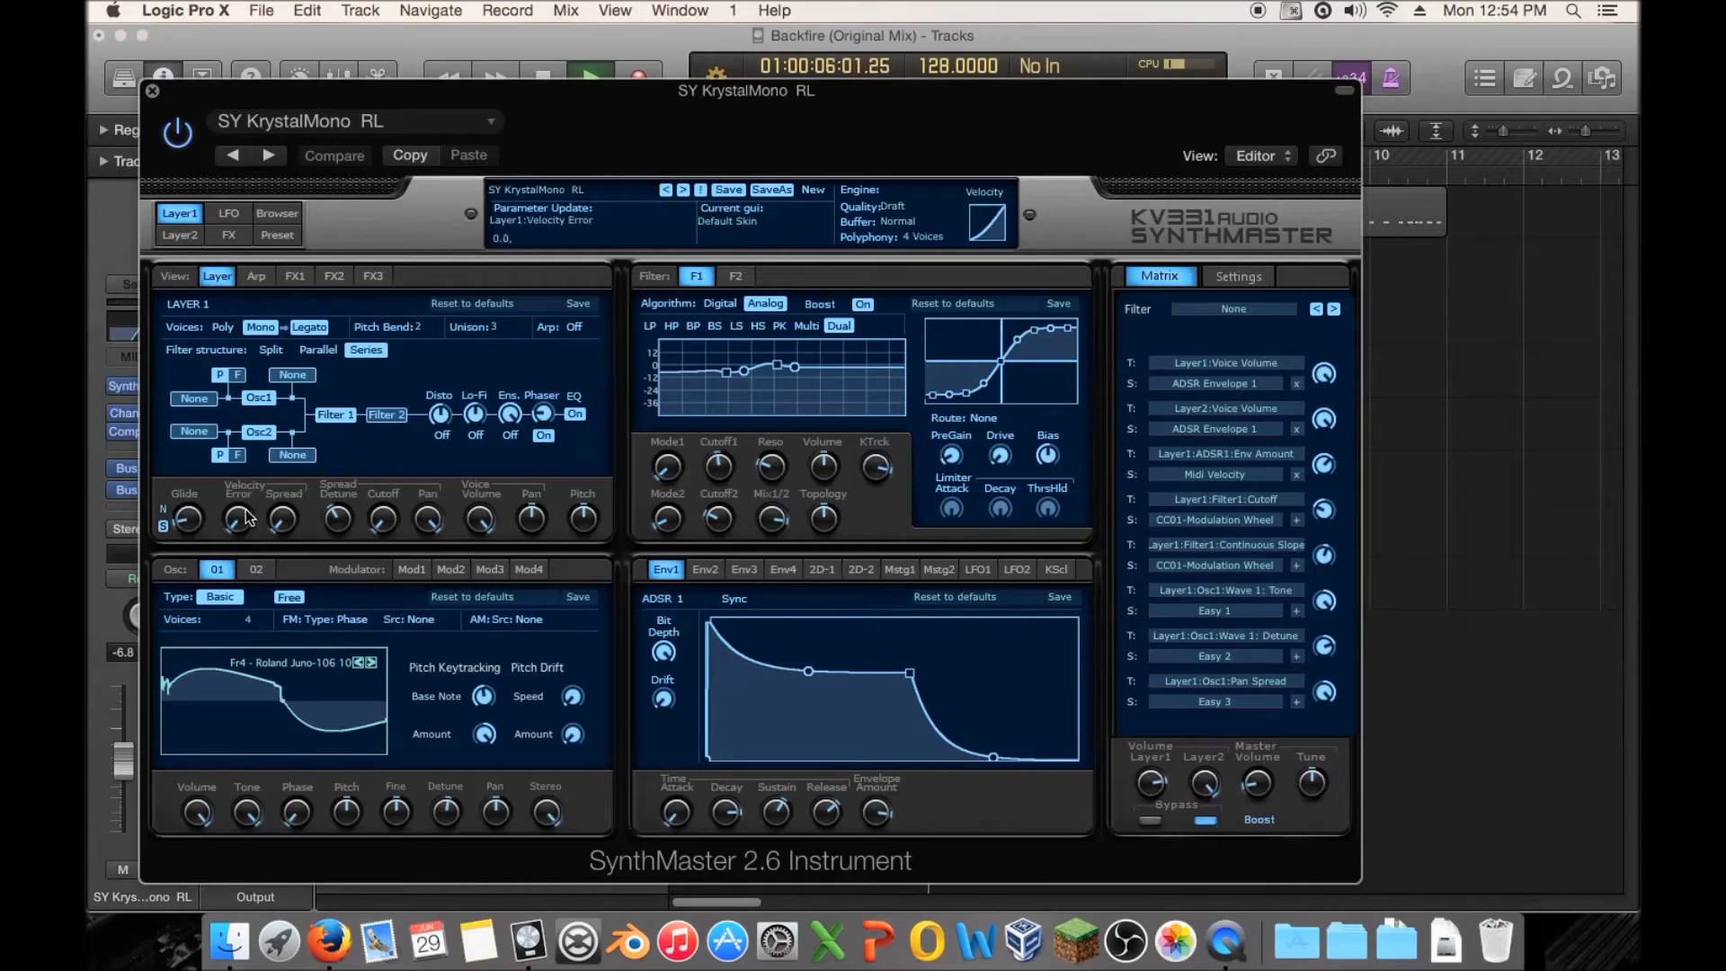
{"action": "left_click", "coordinate": [281, 597]}
{"action": "left_click", "coordinate": [248, 569]}
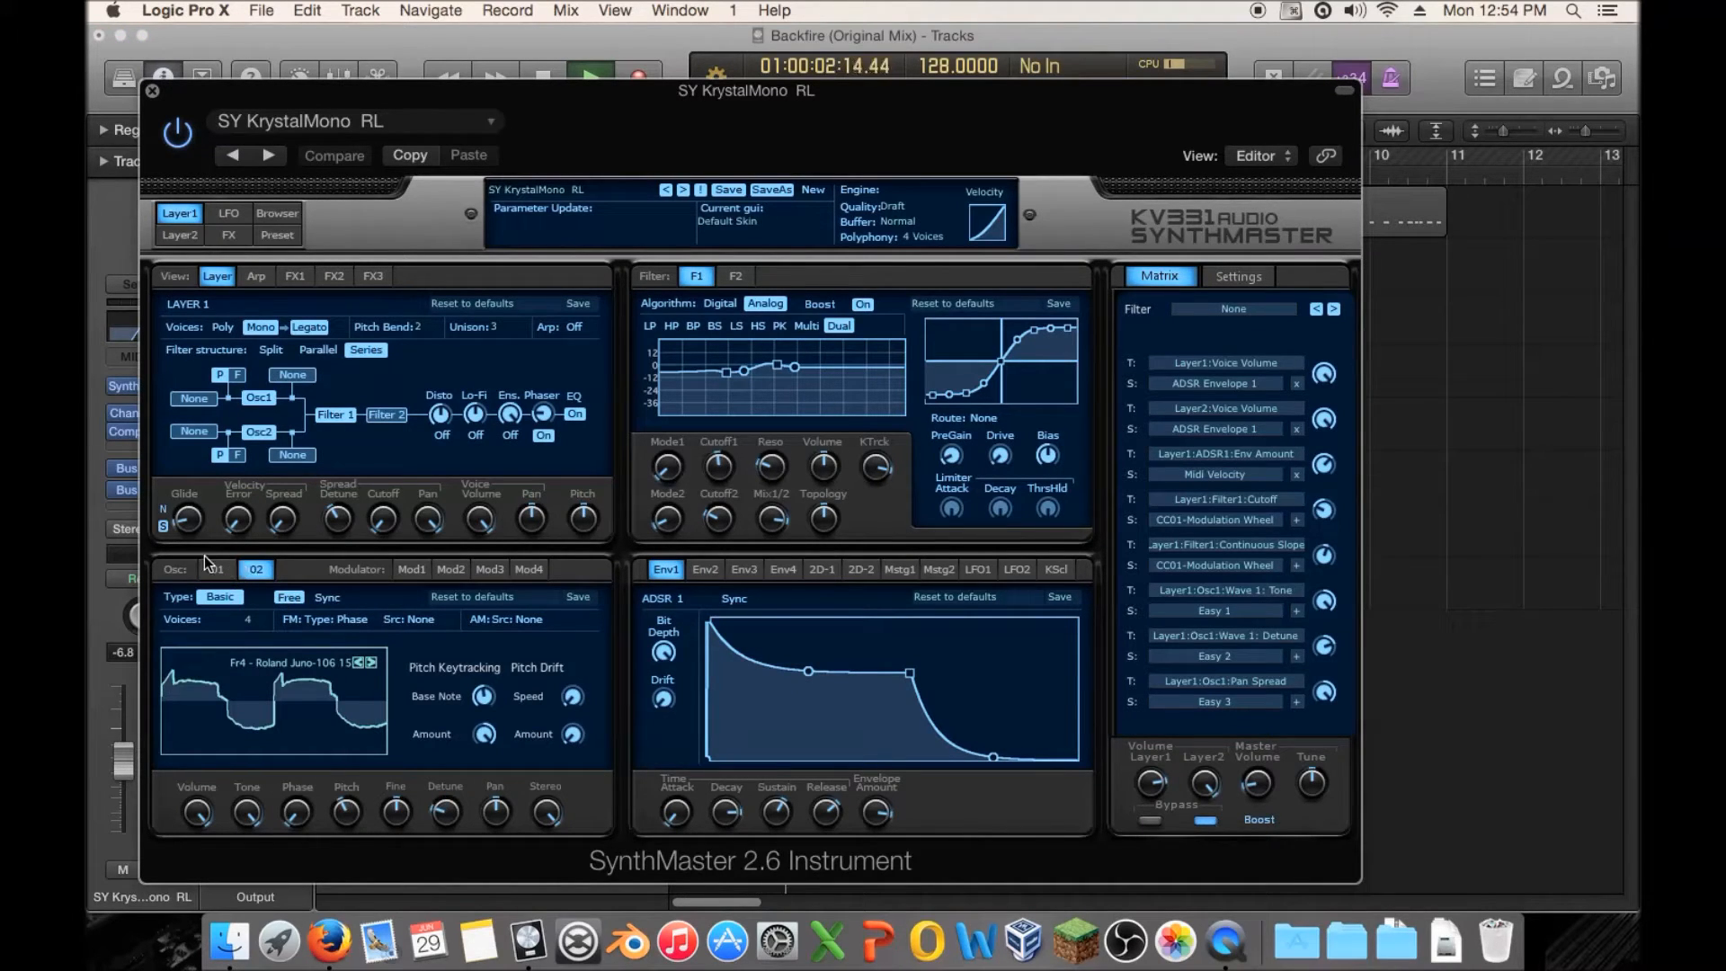
{"action": "left_click", "coordinate": [214, 566]}
{"action": "left_click", "coordinate": [250, 568]}
{"action": "left_click", "coordinate": [217, 569]}
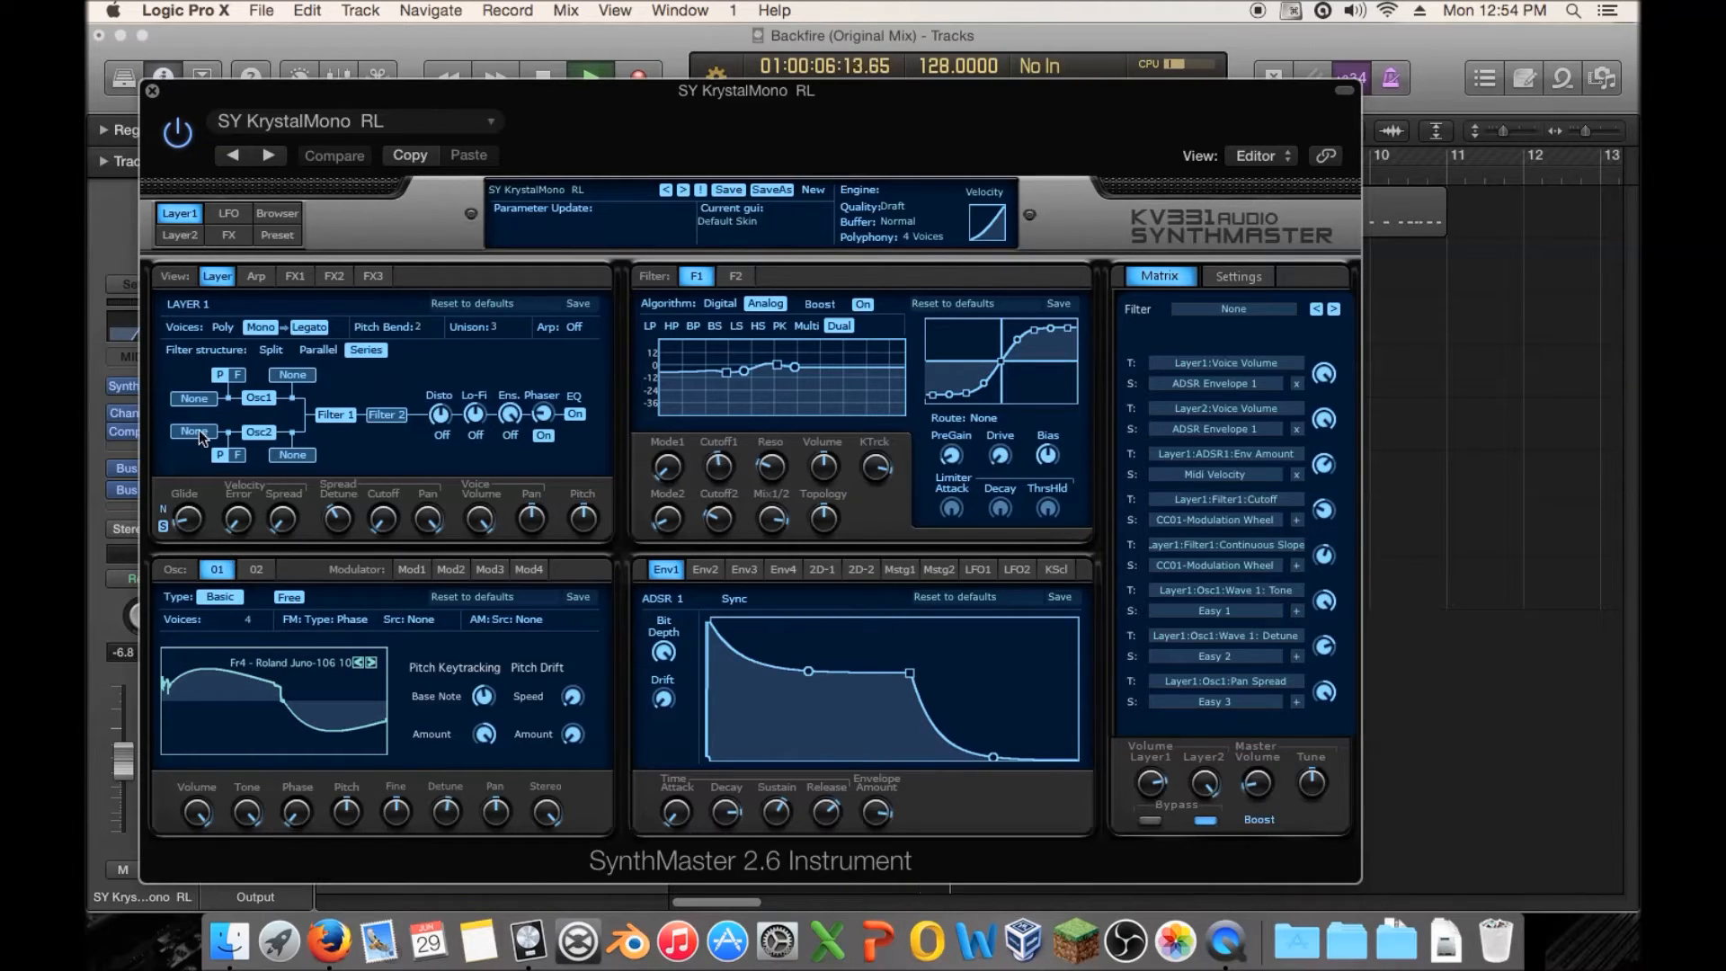
{"action": "left_click", "coordinate": [153, 91]}
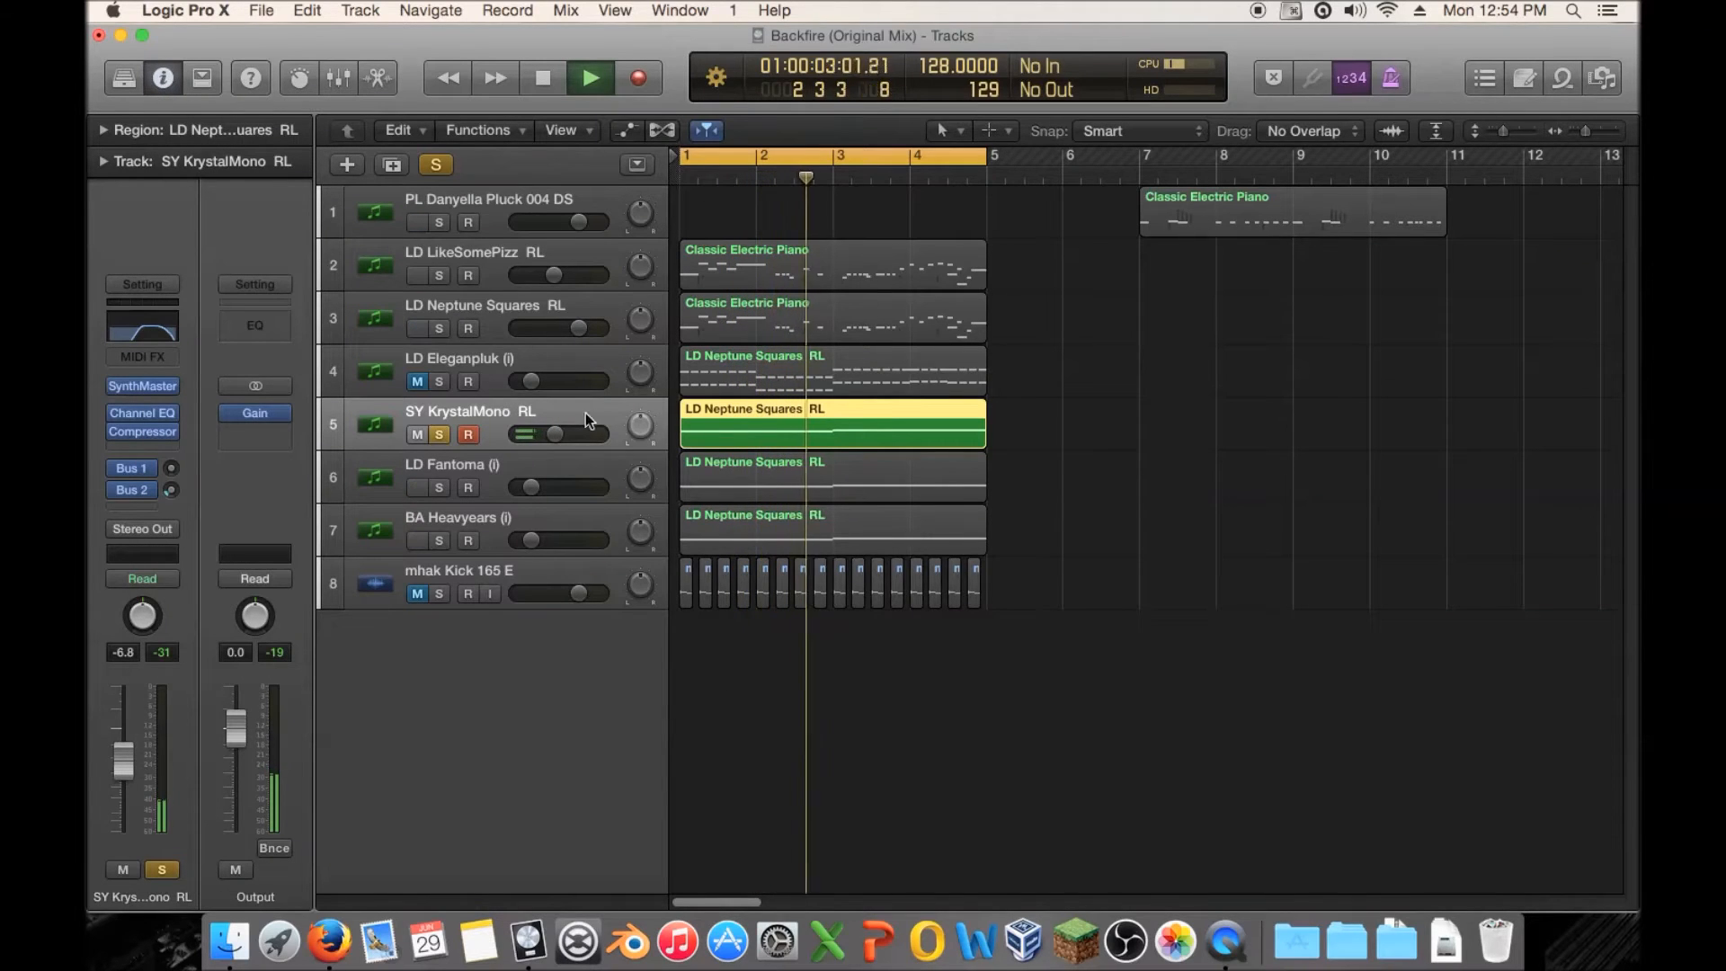
{"action": "key", "text": "space"}
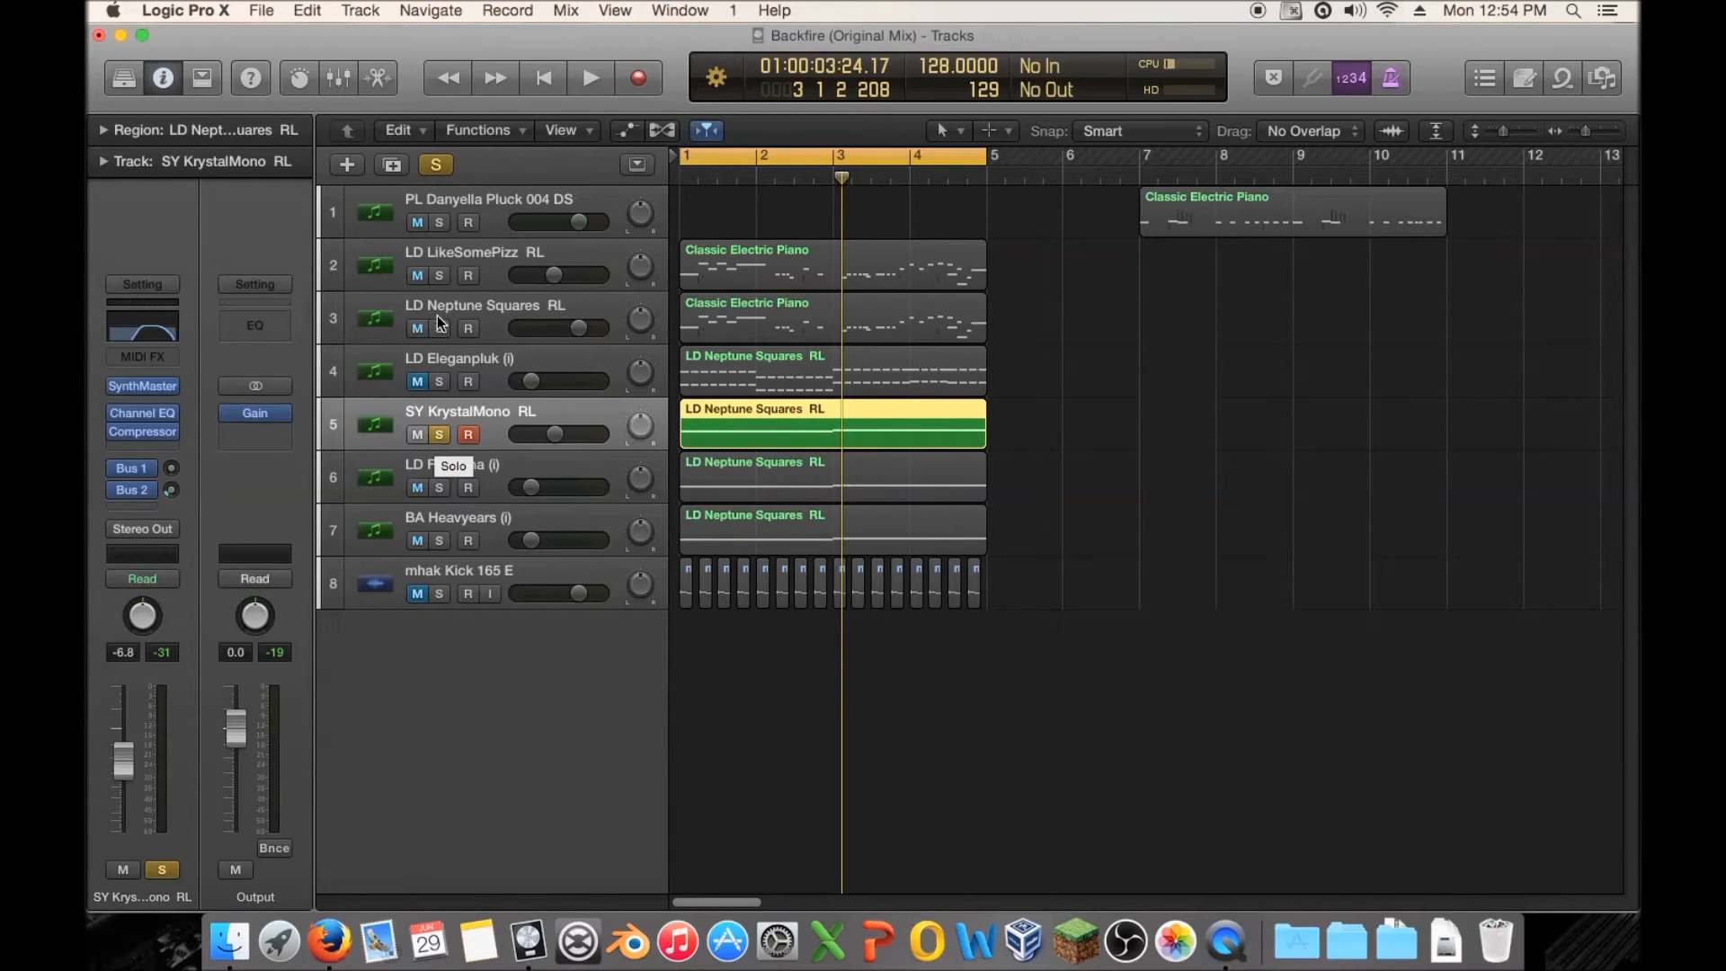
Also solo LD Neptune Squares and LD LikeSomePizz, and compare the loop with and without SY KrystalMono by toggling its solo.
{"action": "left_click_drag", "start_coordinate": [440, 329], "coordinate": [441, 275]}
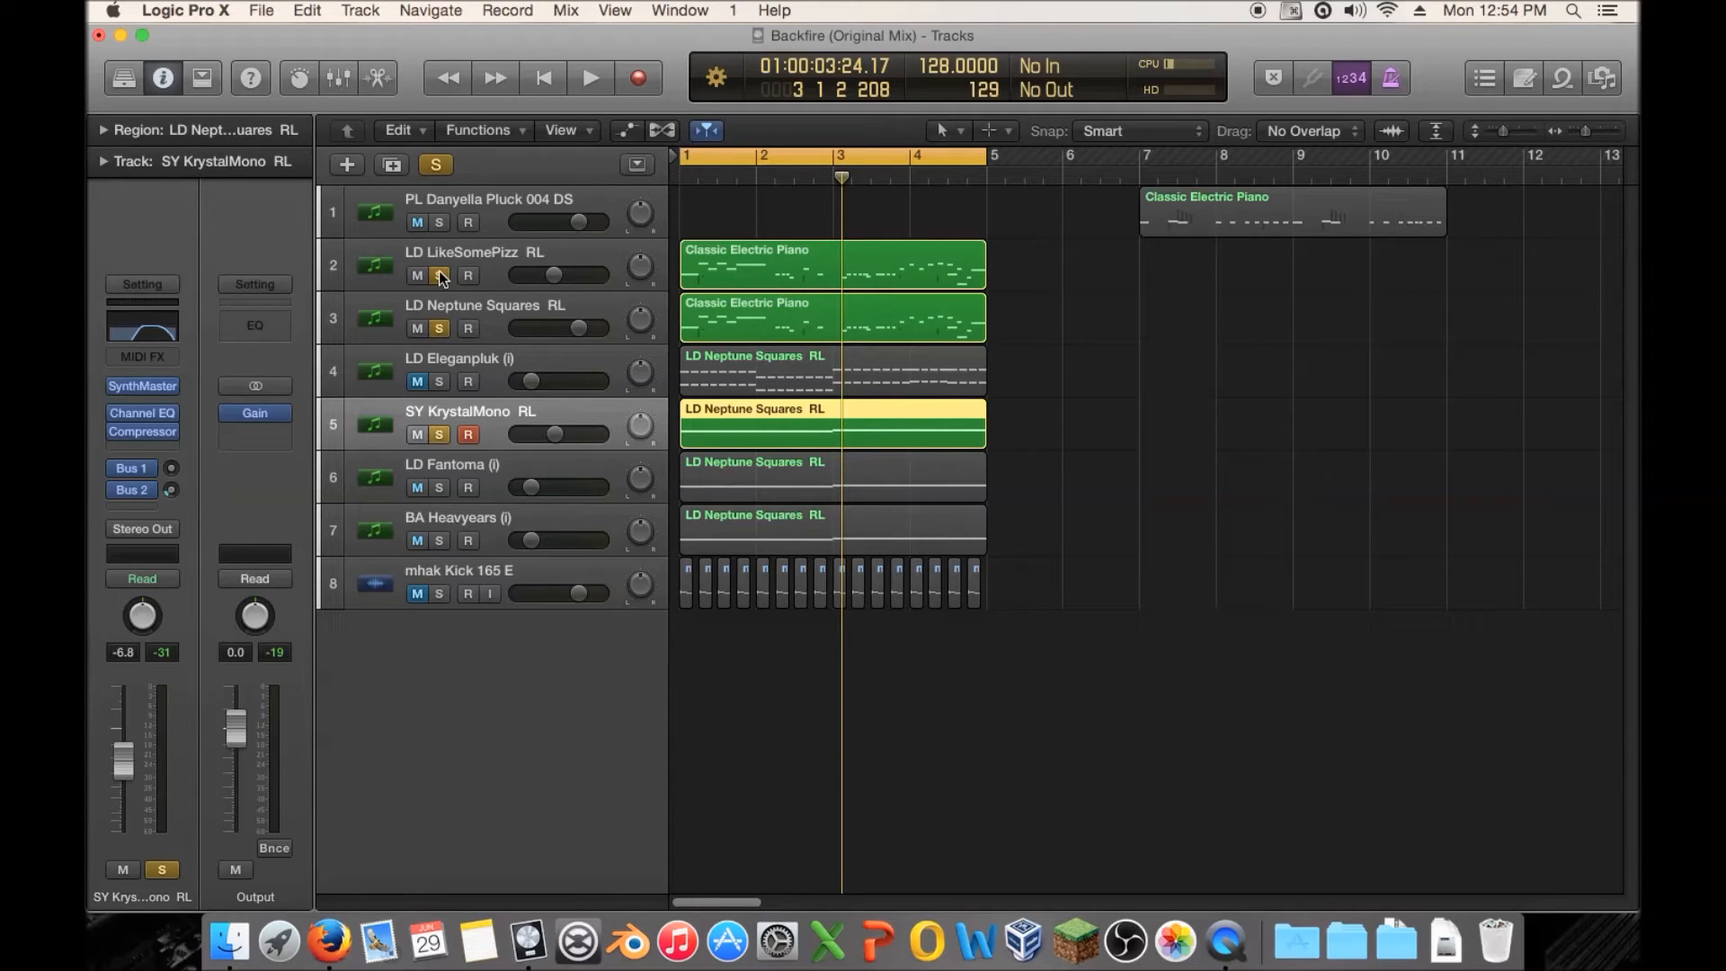
{"action": "key", "text": "space"}
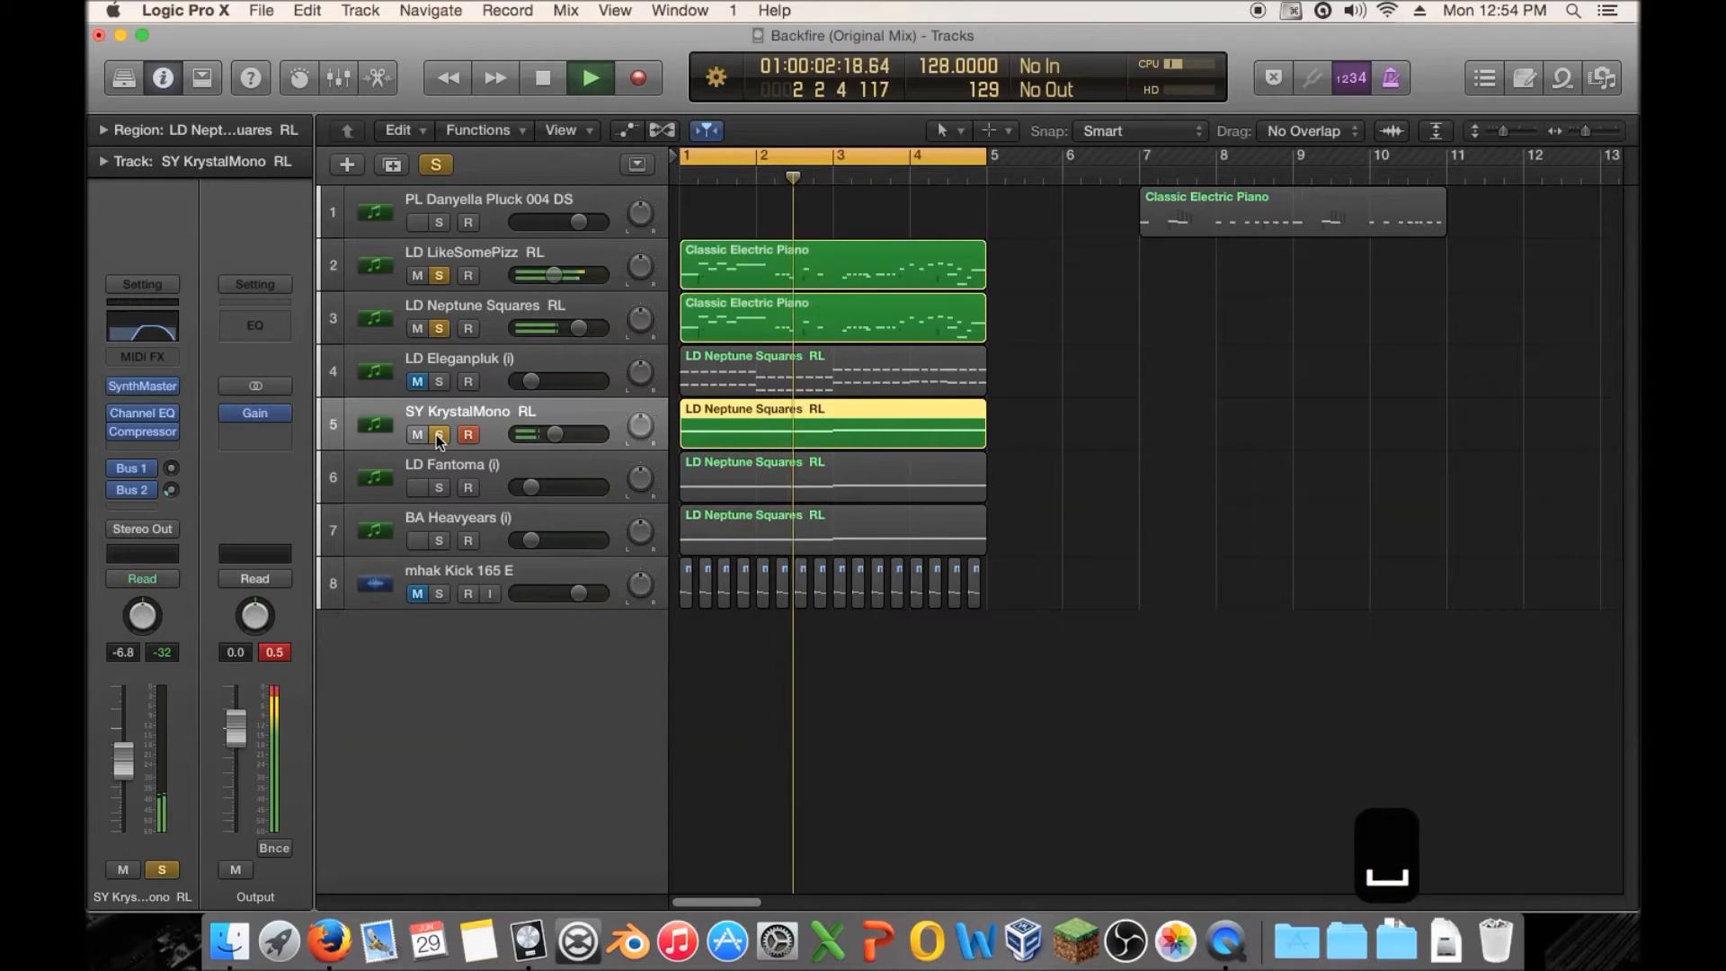
{"action": "left_click", "coordinate": [436, 435]}
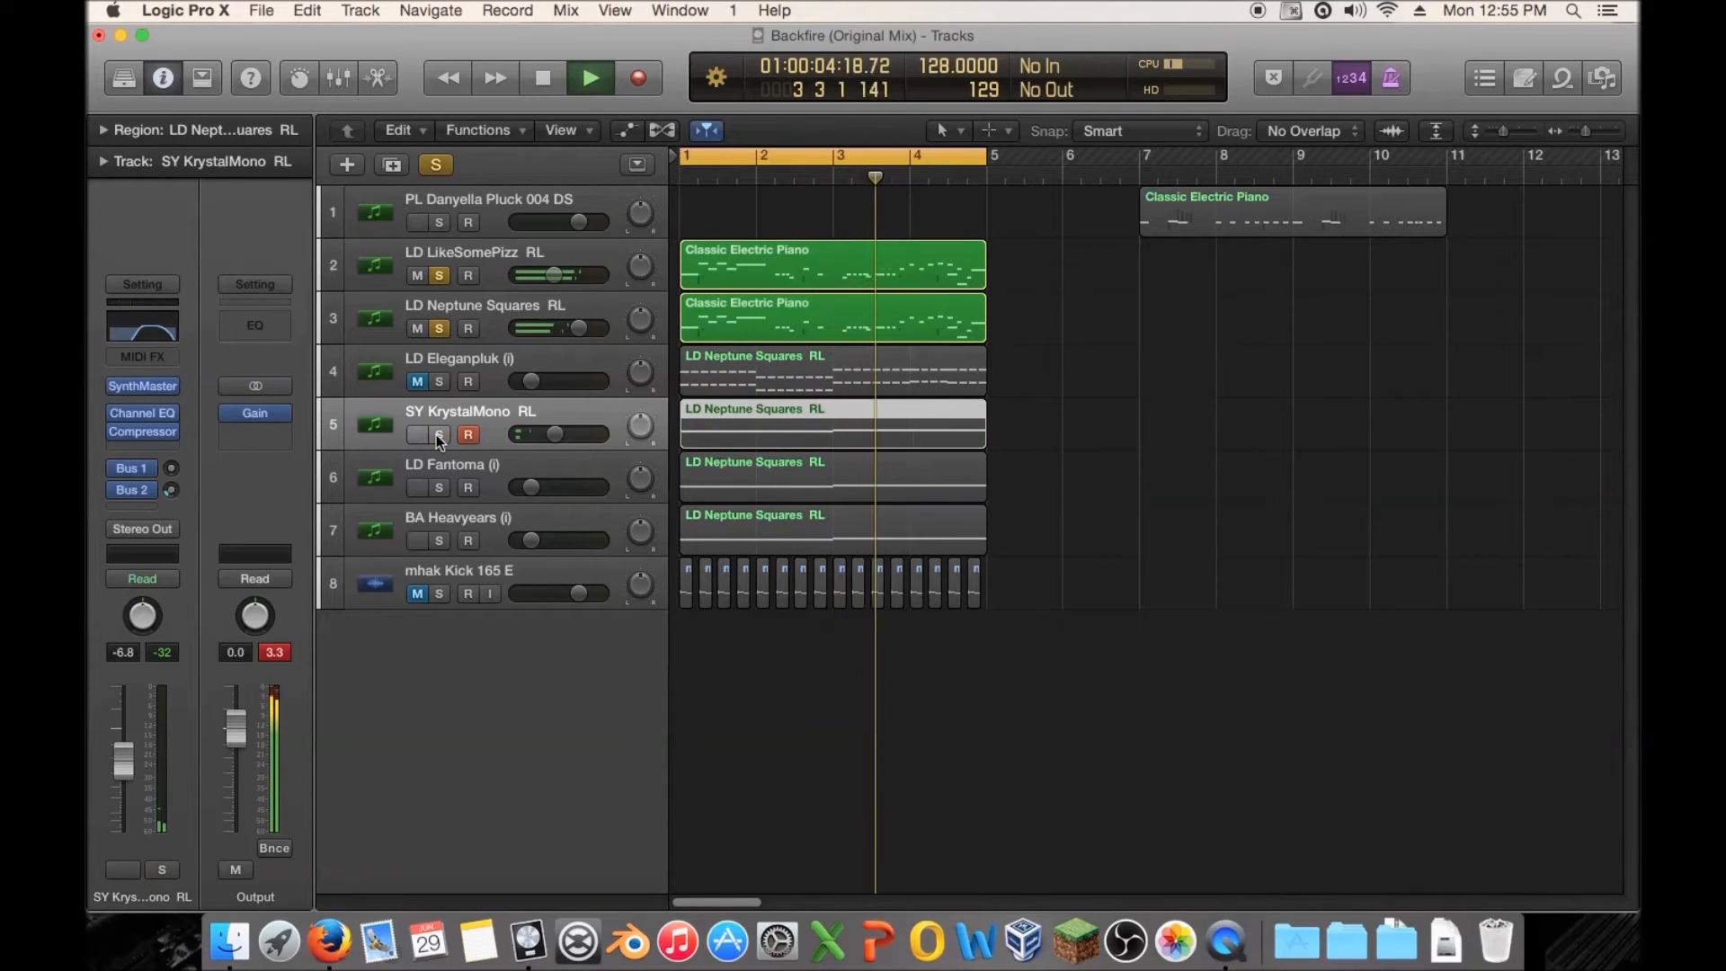
{"action": "left_click", "coordinate": [437, 434]}
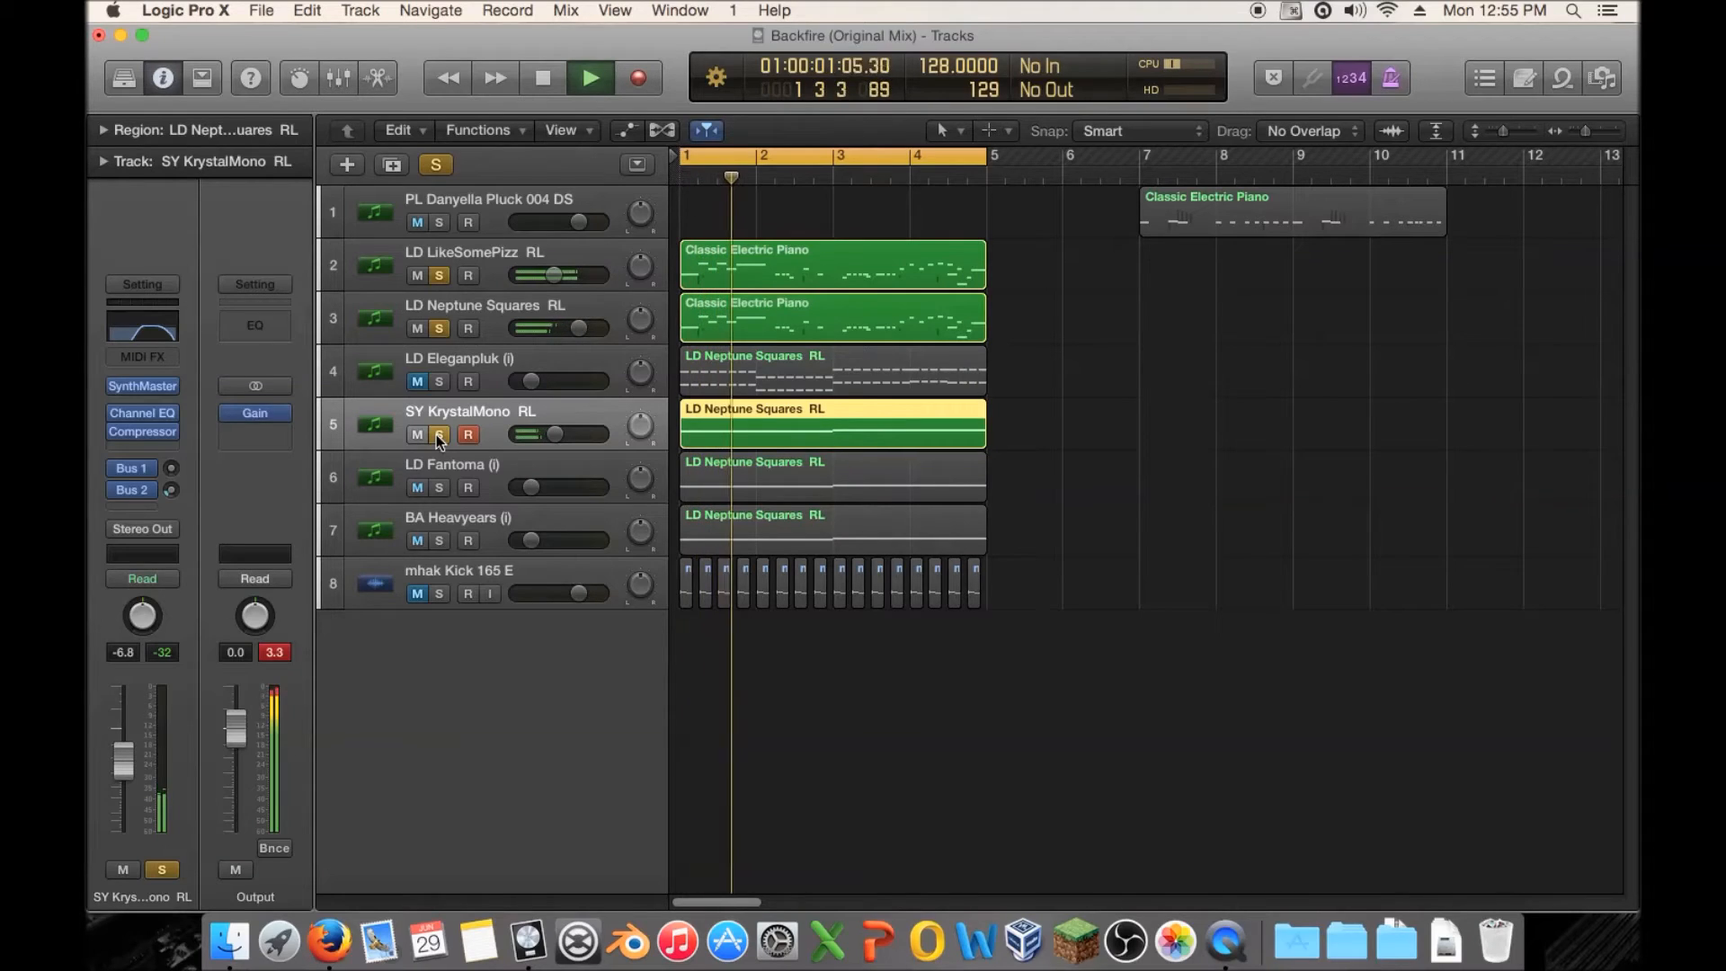
{"action": "key", "text": "space"}
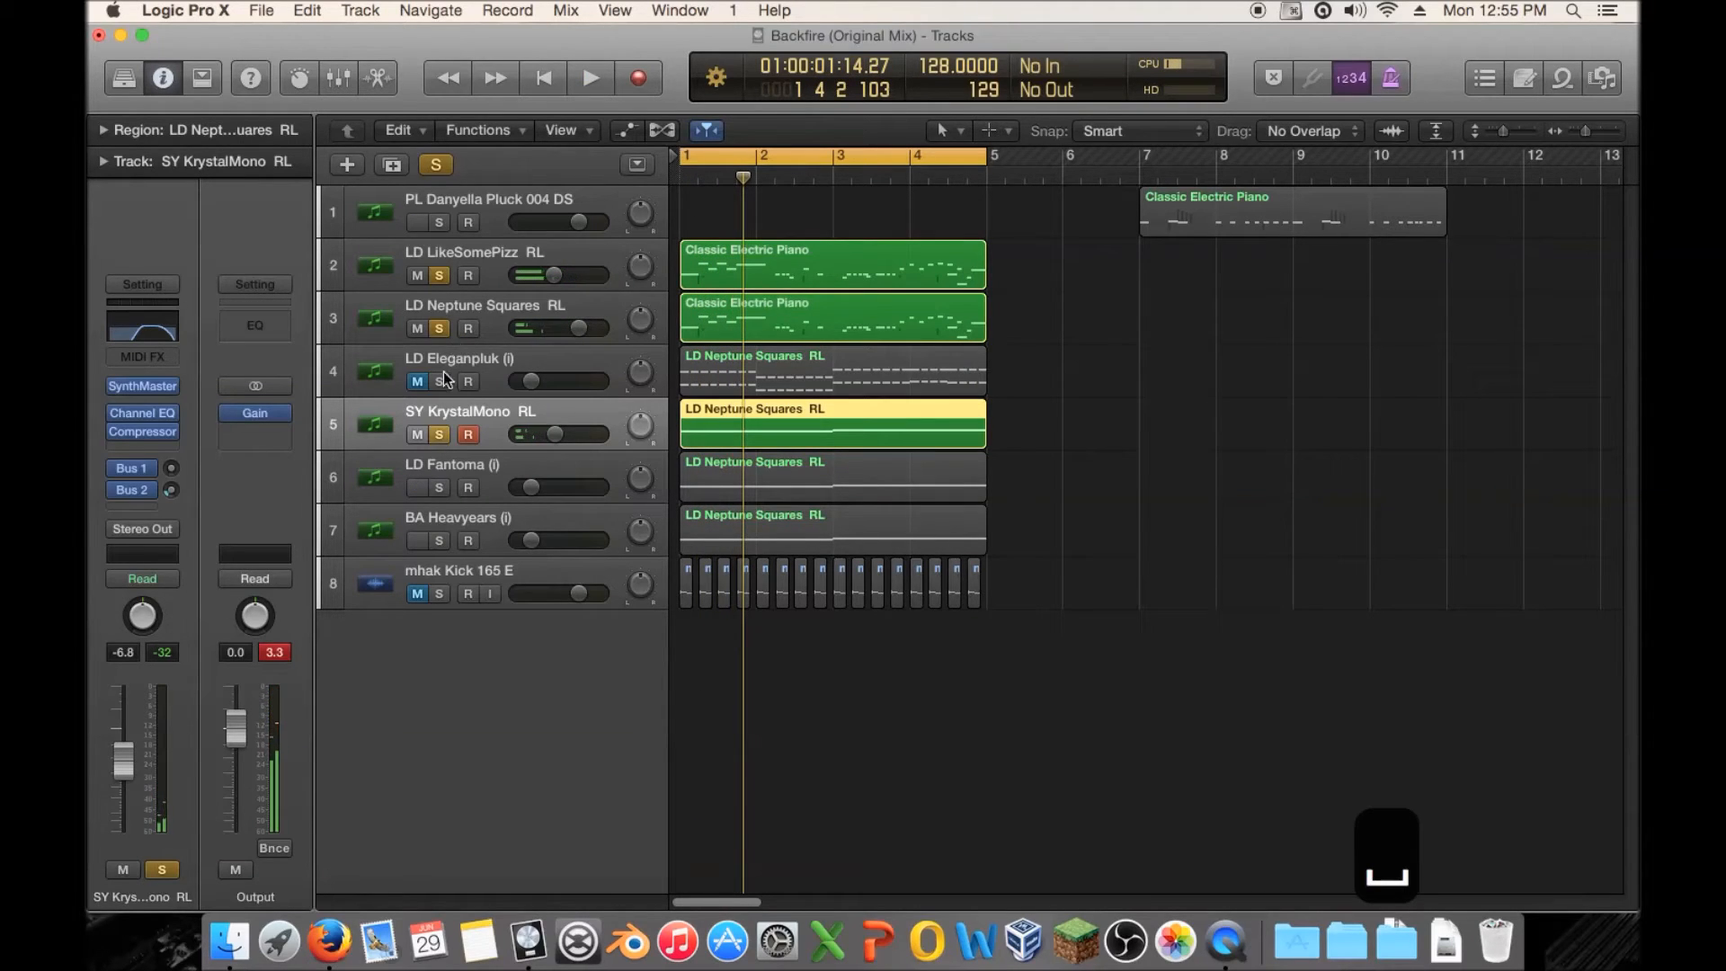
Solo only the LD Fantoma track, replacing all other solos, and select it for loop playback.
{"action": "left_click", "coordinate": [439, 486], "text": "alt"}
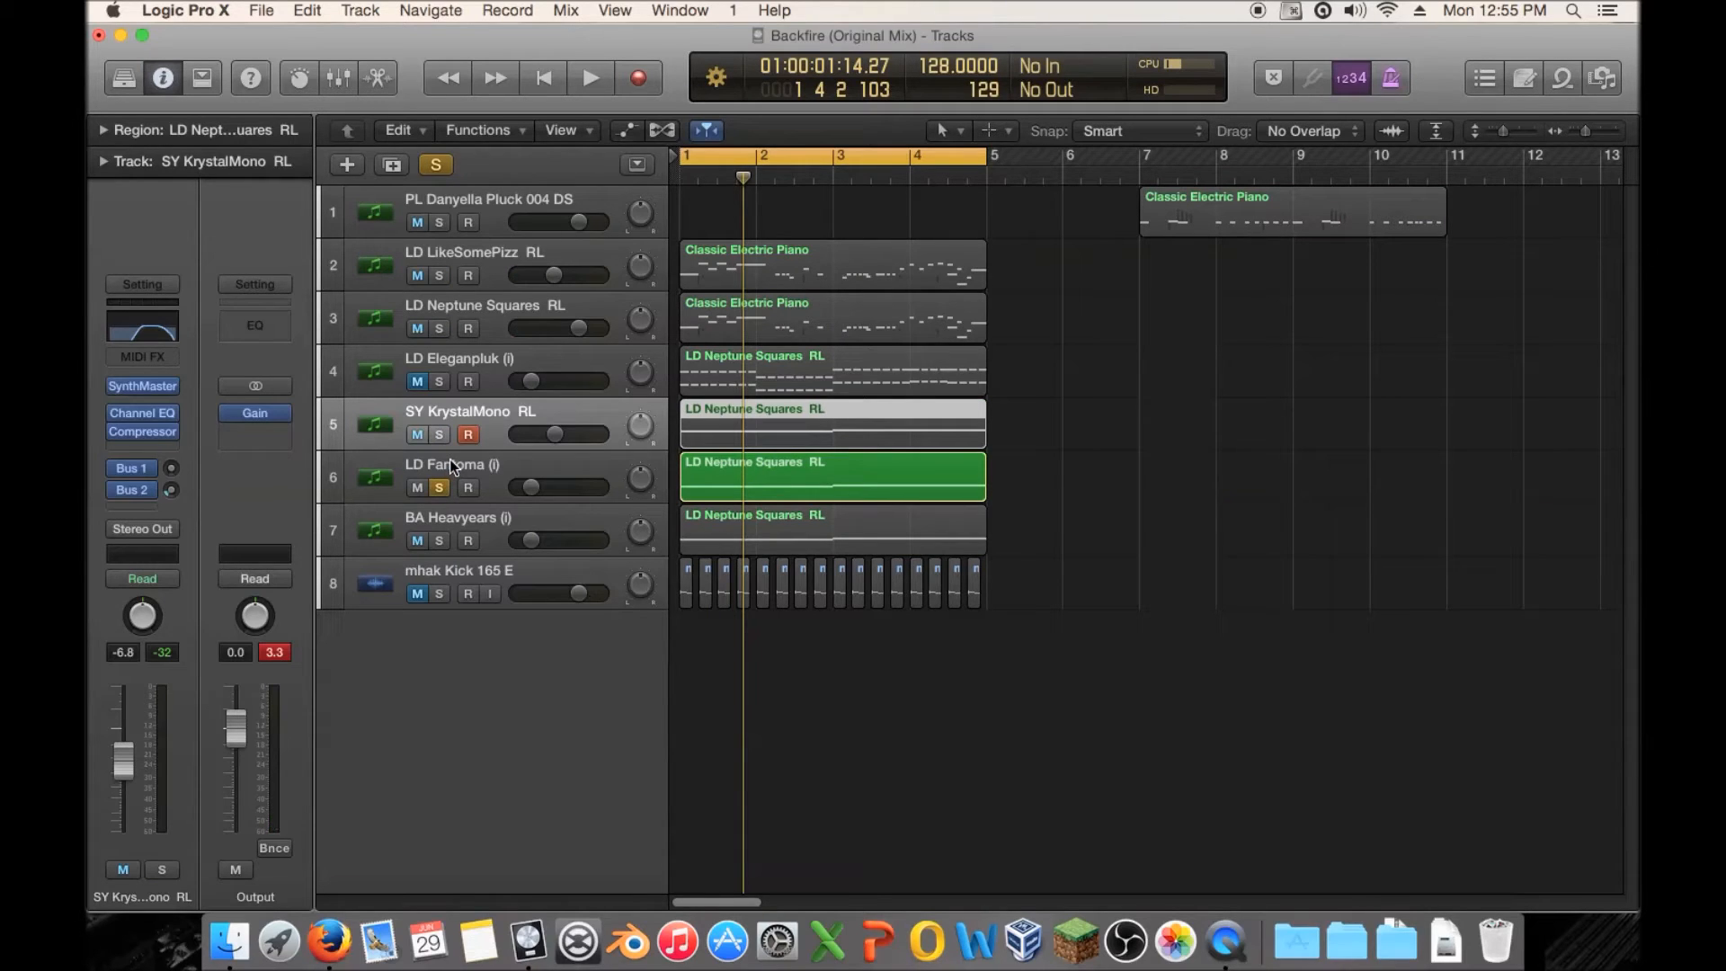
{"action": "left_click", "coordinate": [452, 466]}
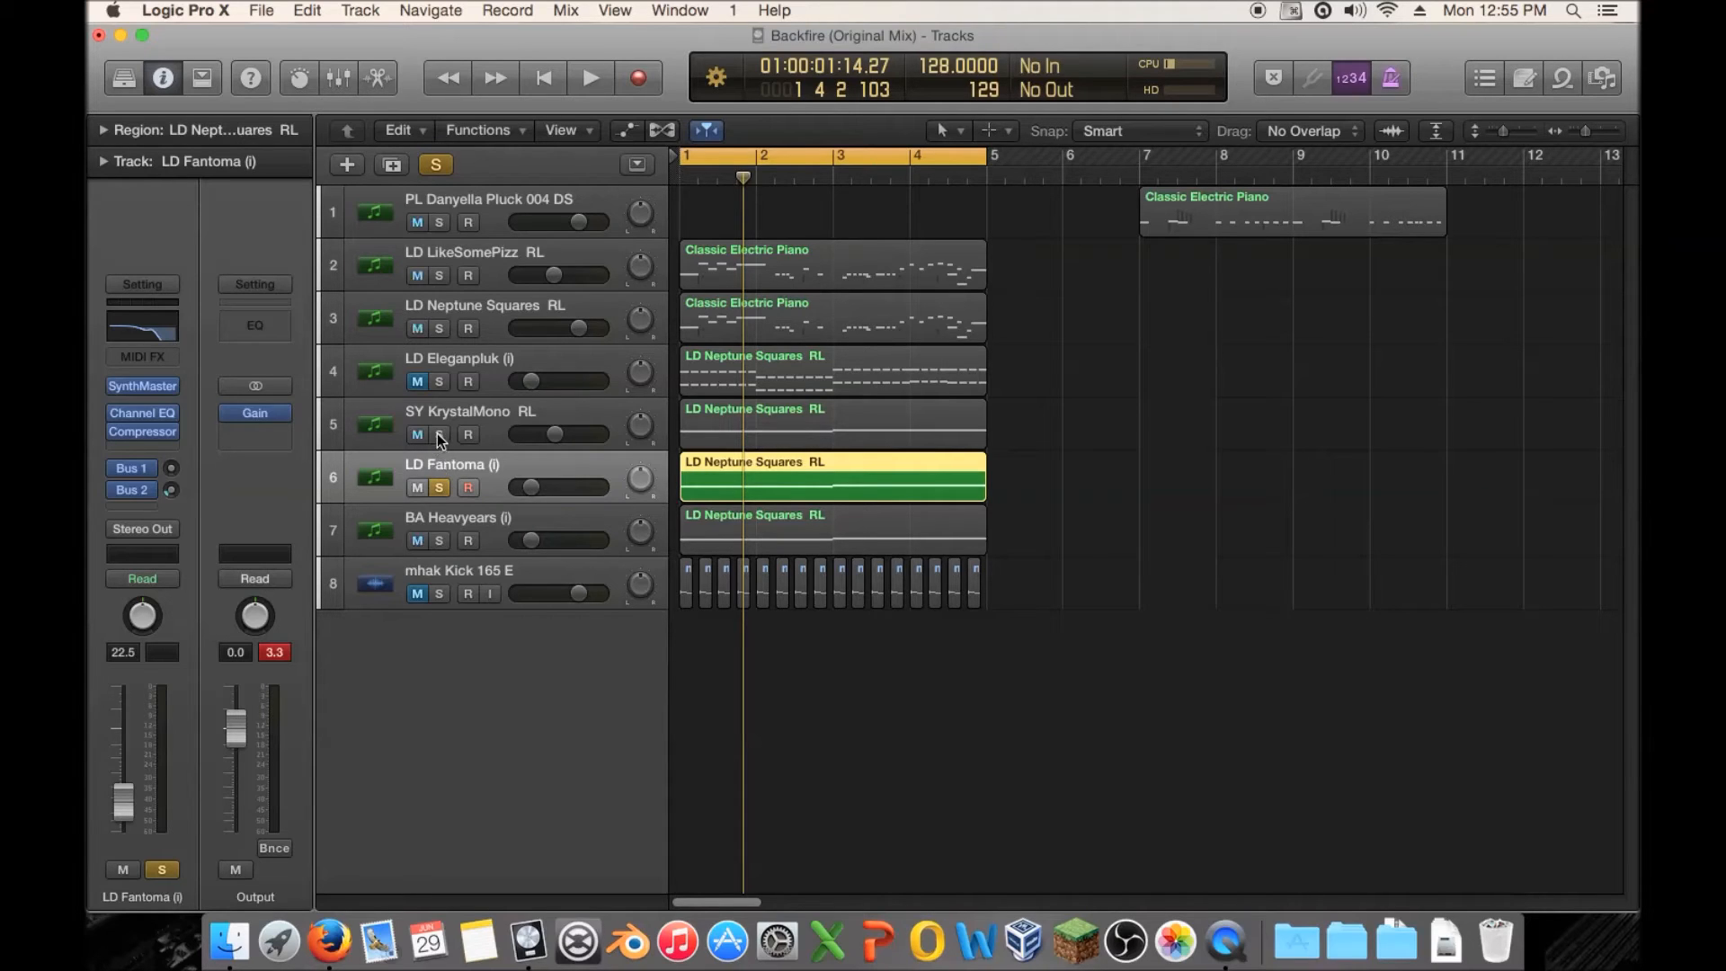
{"action": "key", "text": "space"}
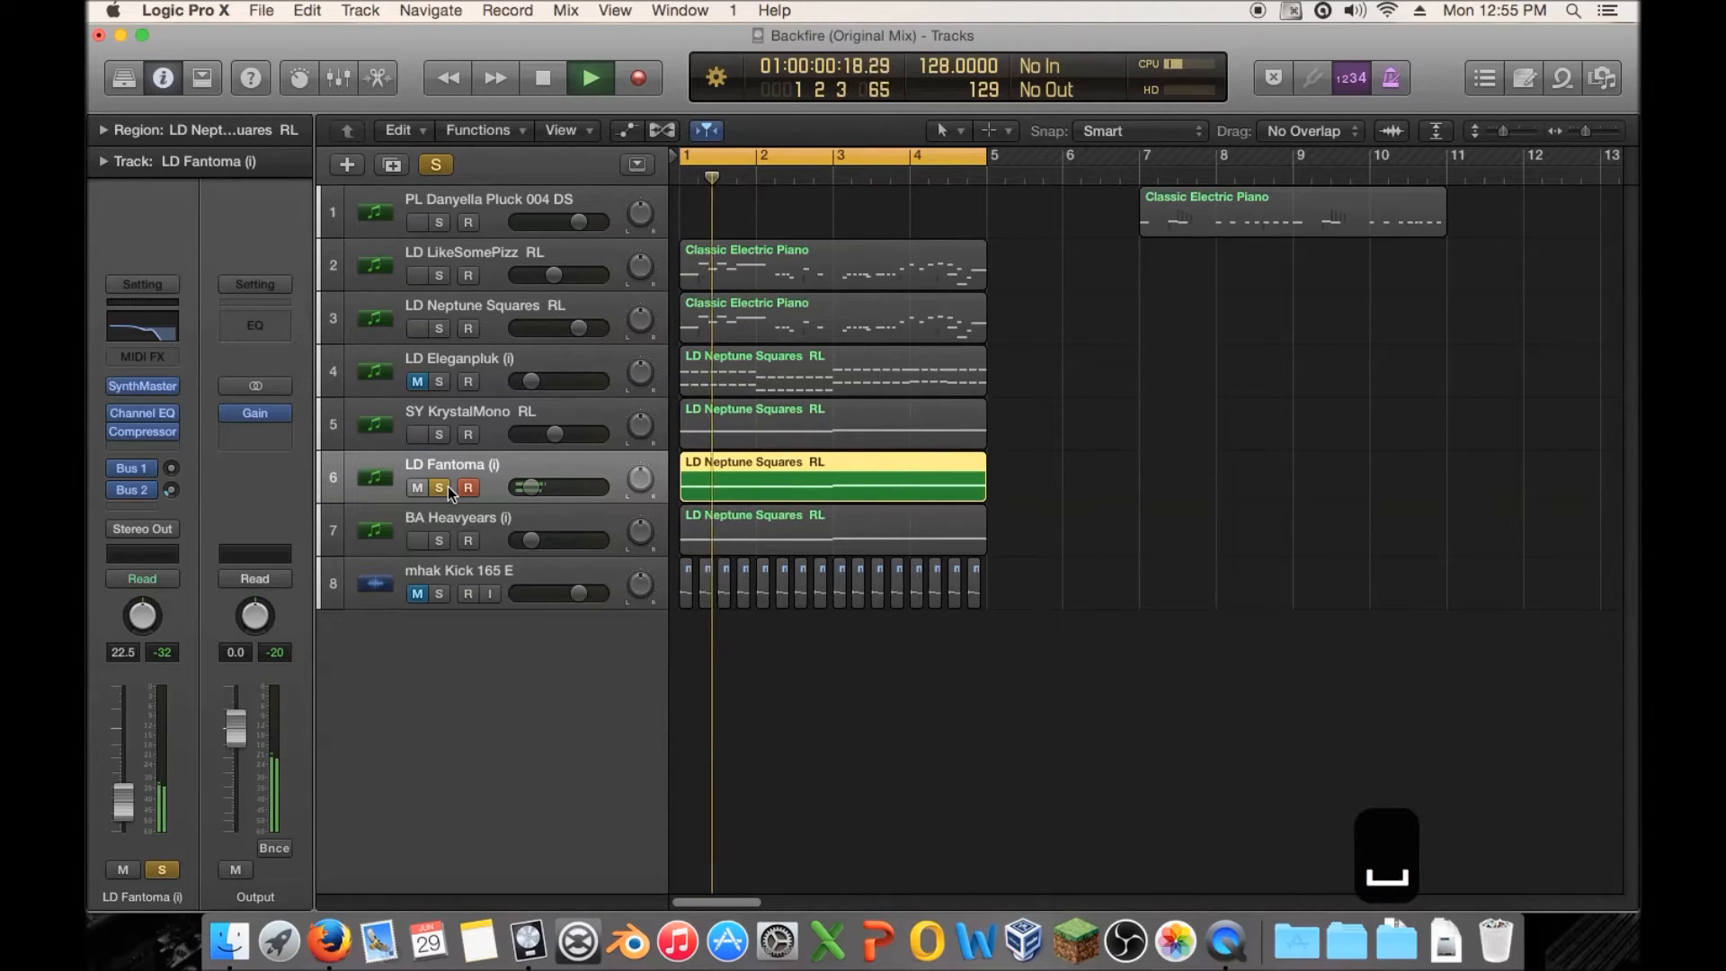
Examine oscillators 1 and 2 in LD Fantoma's SynthMaster instrument, then close the plug-in and stop the loop.
{"action": "left_click", "coordinate": [136, 385]}
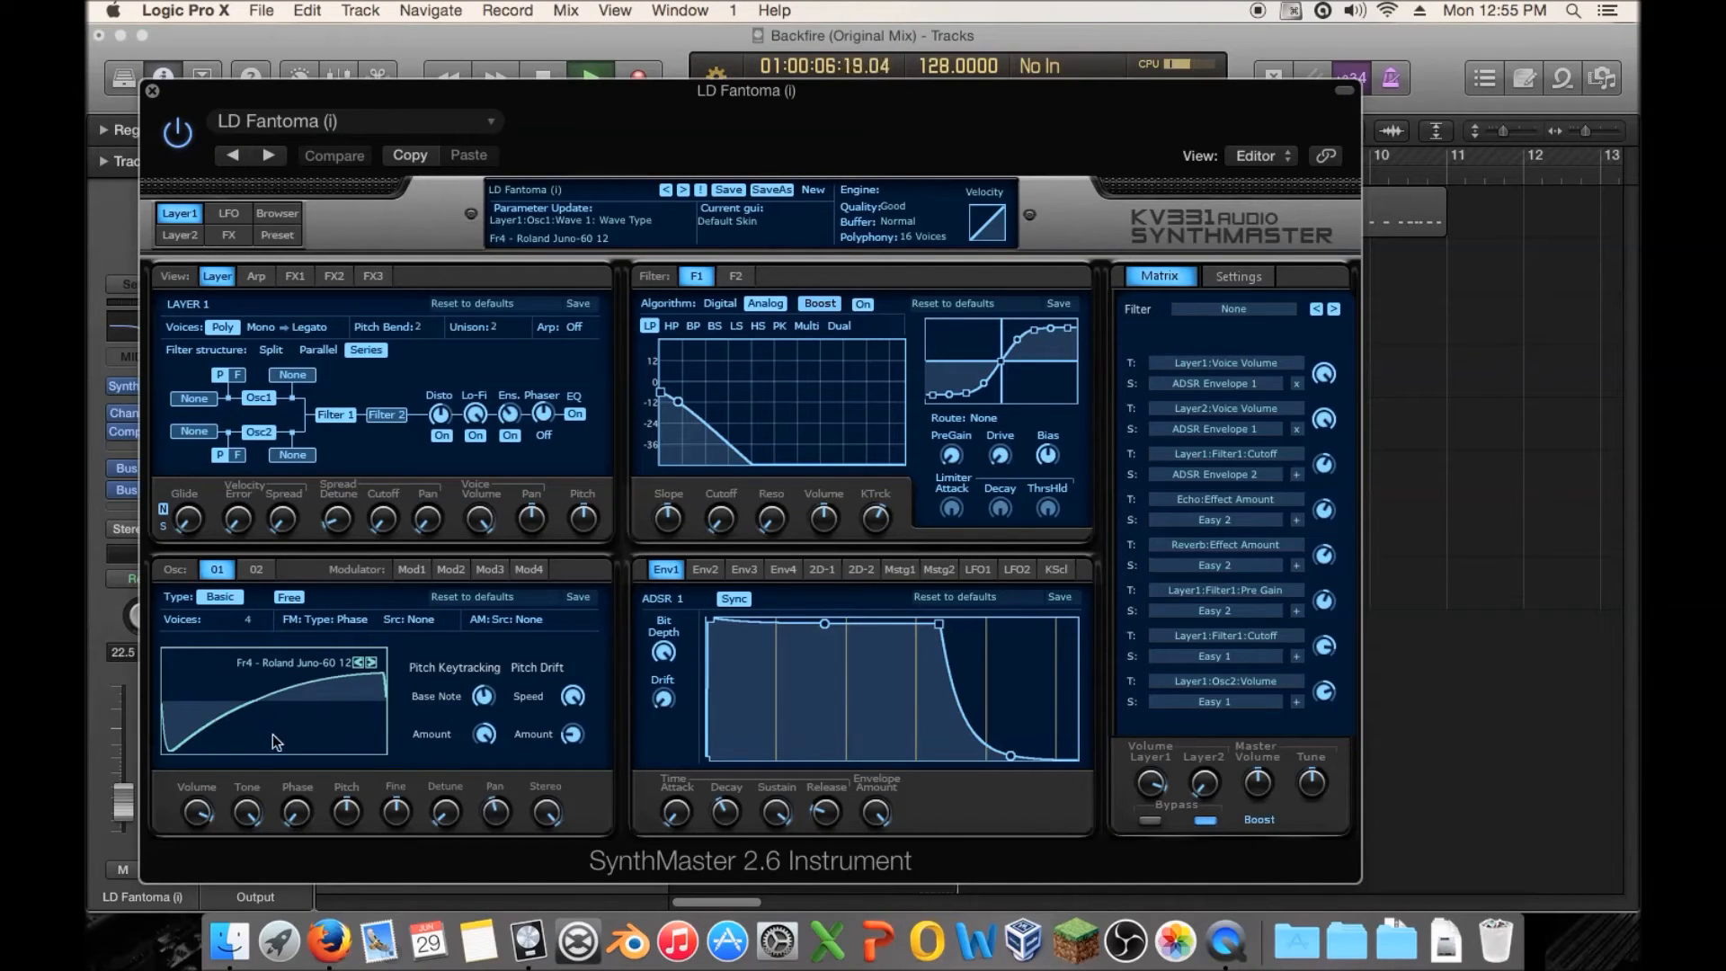
{"action": "left_click", "coordinate": [252, 572]}
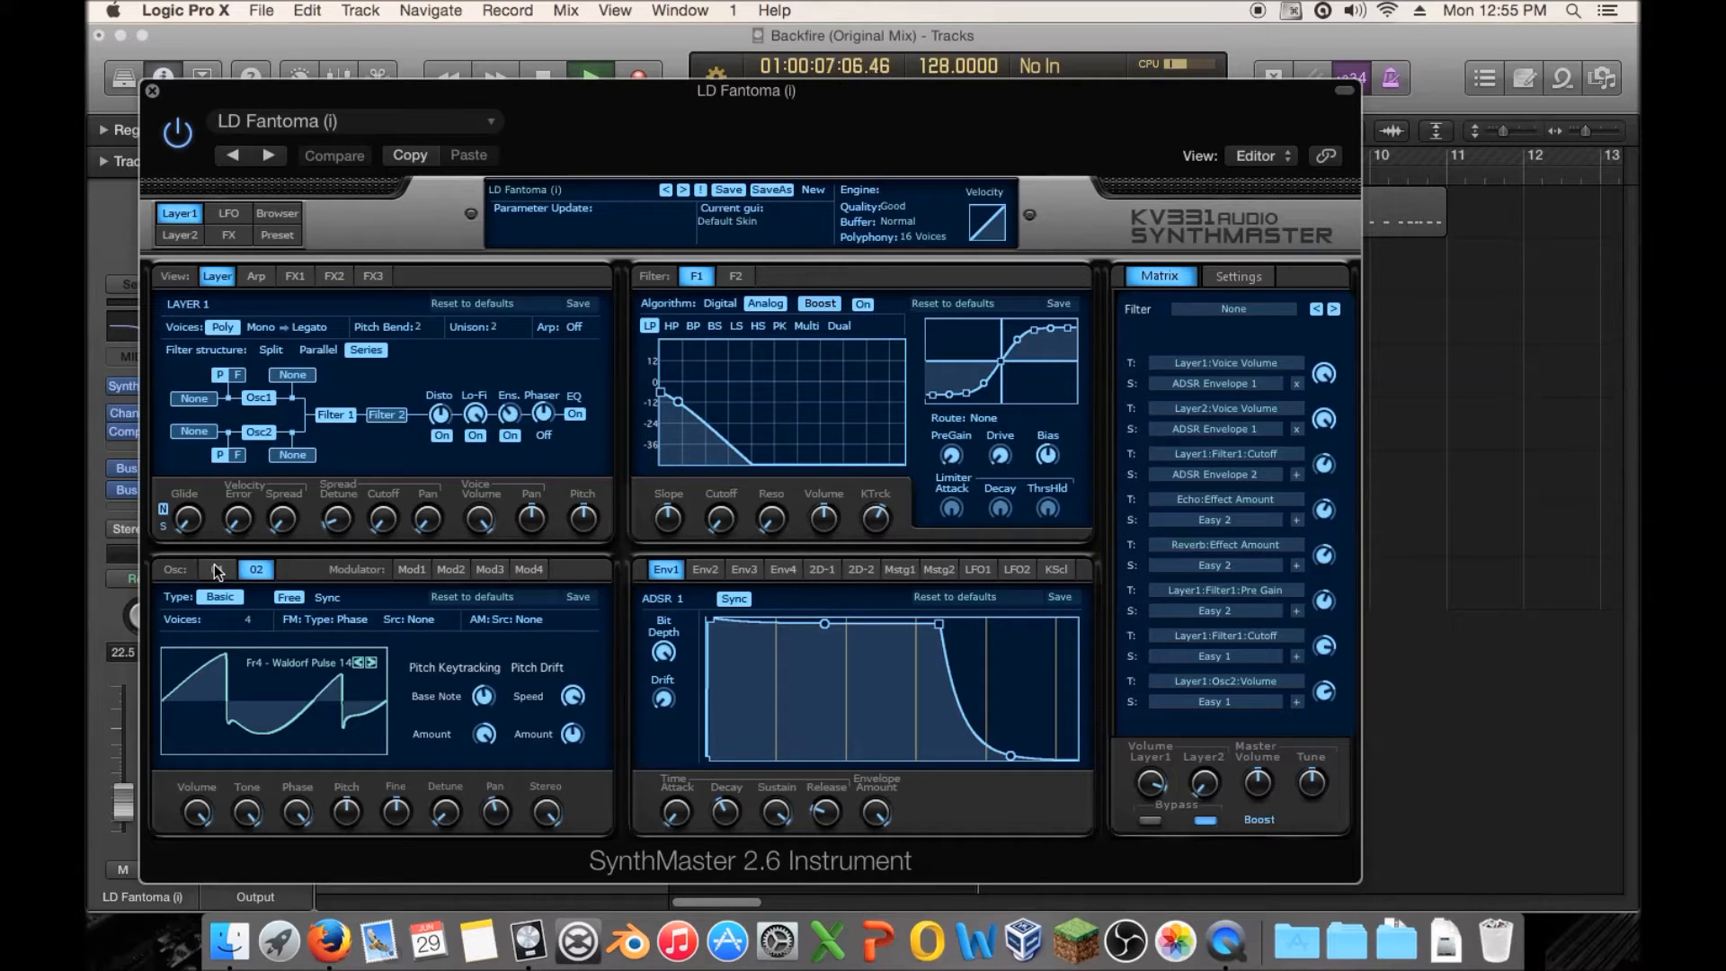
{"action": "left_click", "coordinate": [216, 568]}
{"action": "left_click", "coordinate": [153, 91]}
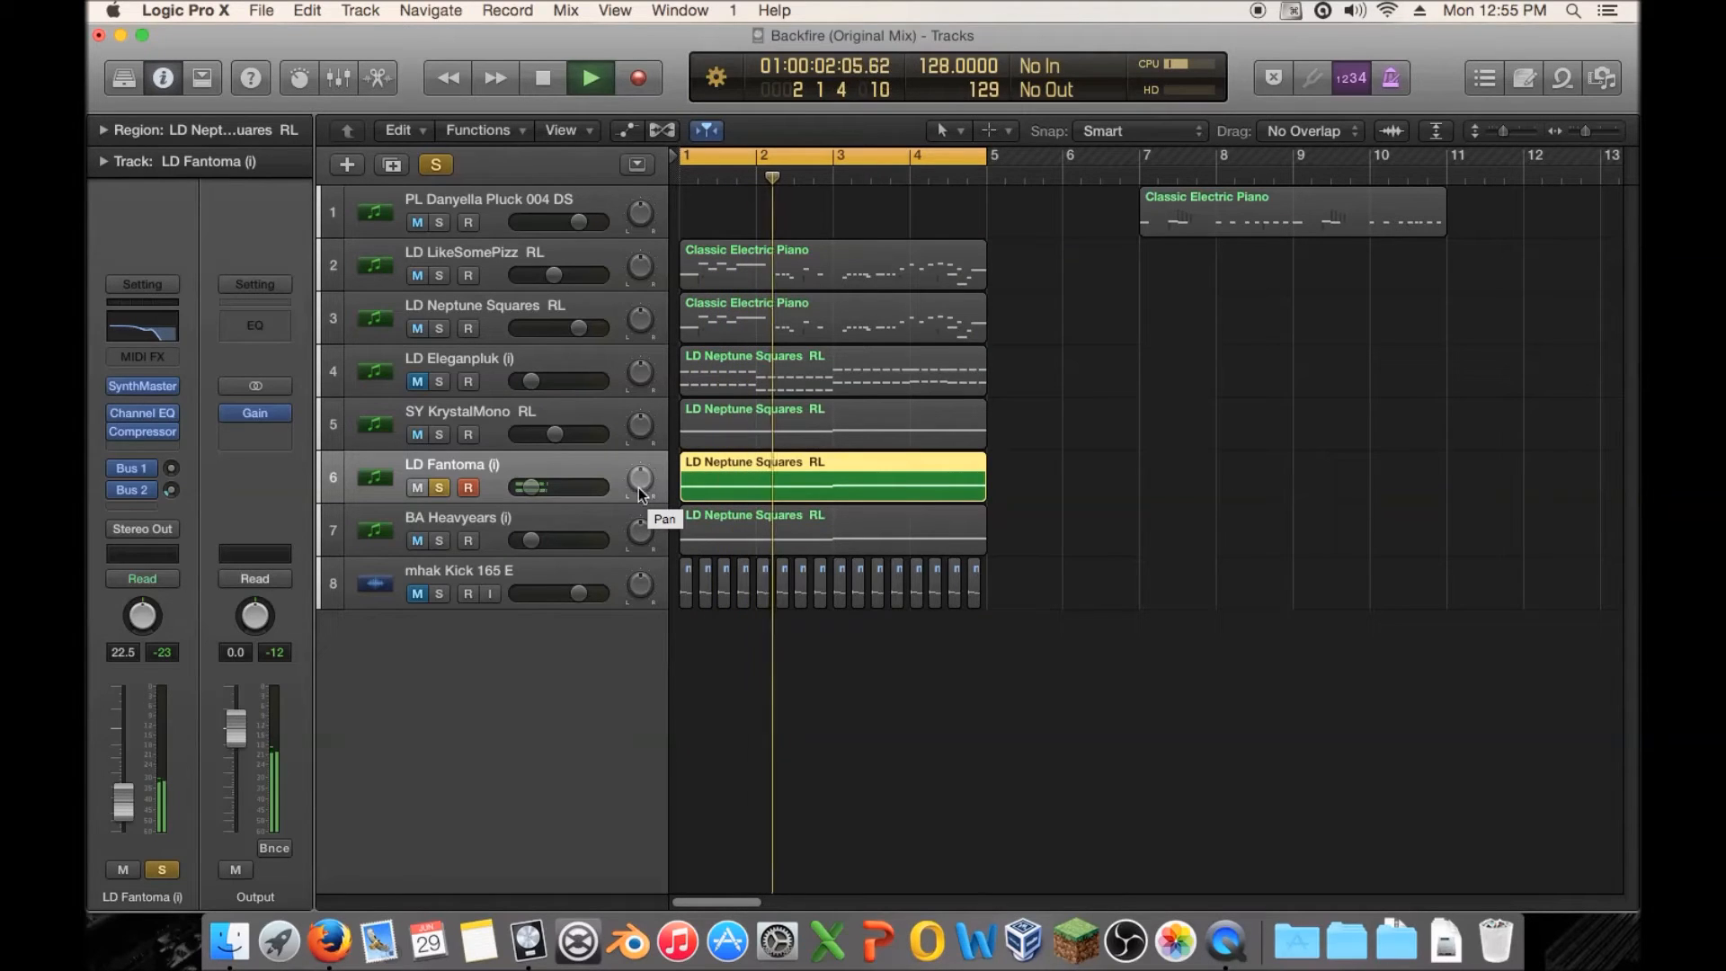
{"action": "key", "text": "space"}
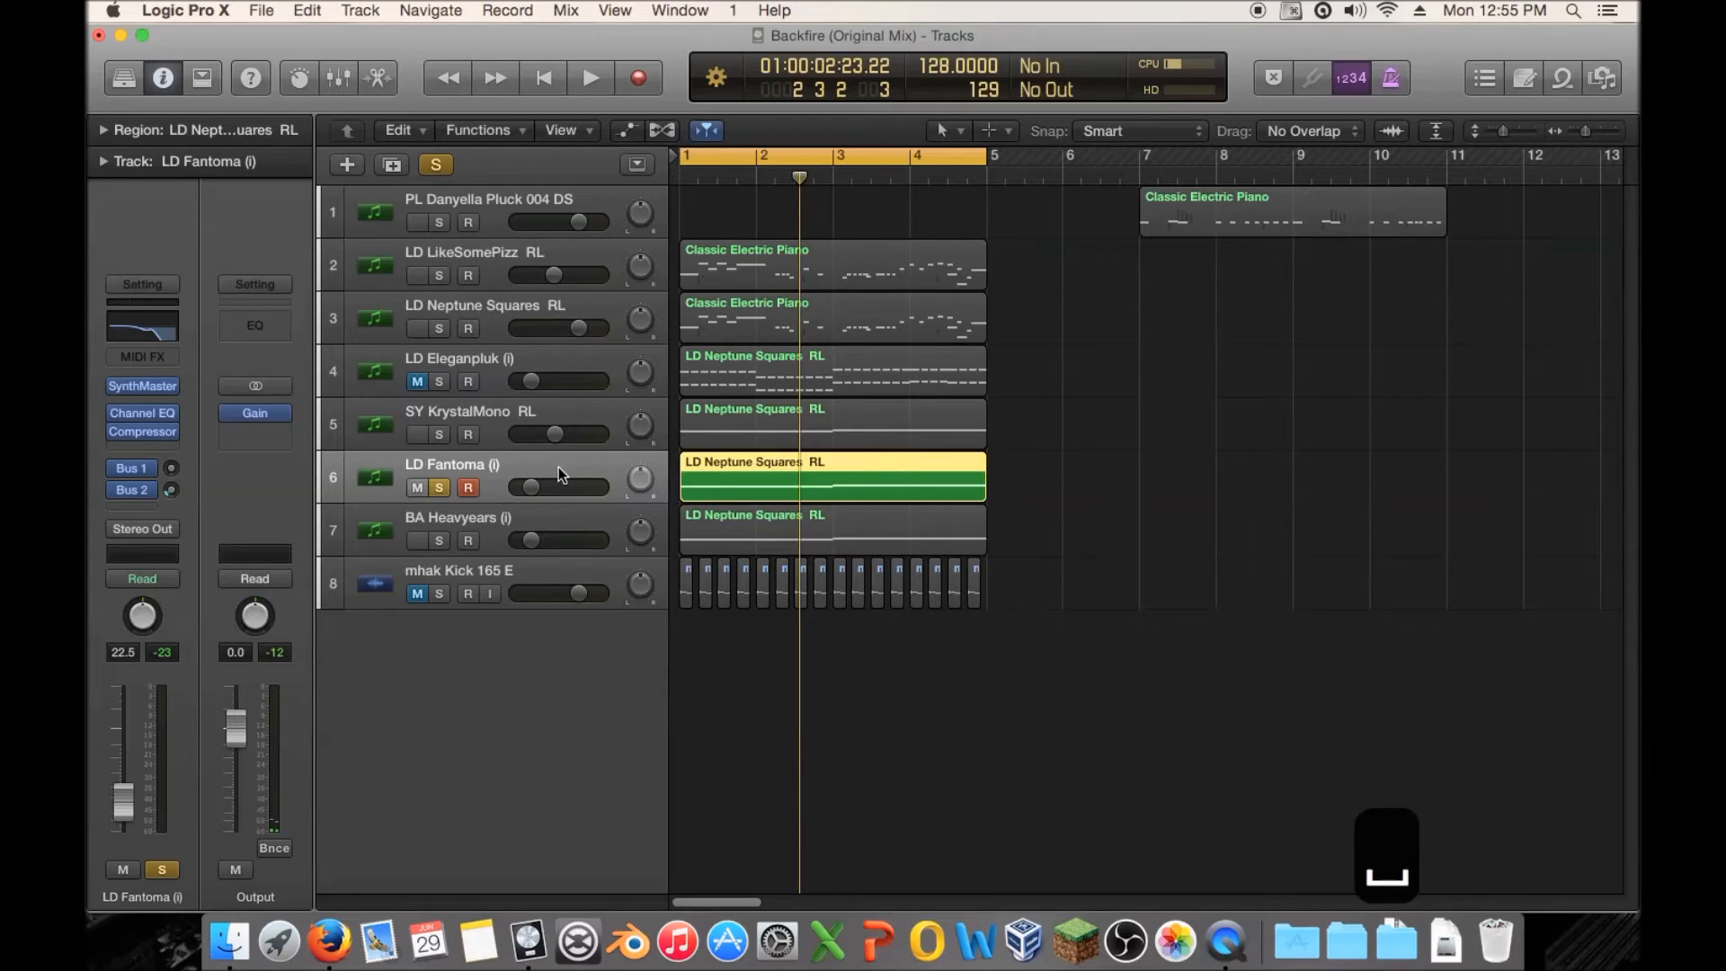
Add SY KrystalMono to the solo and compare the looped pair with and without LD Fantoma by toggling its solo.
{"action": "left_click", "coordinate": [438, 433]}
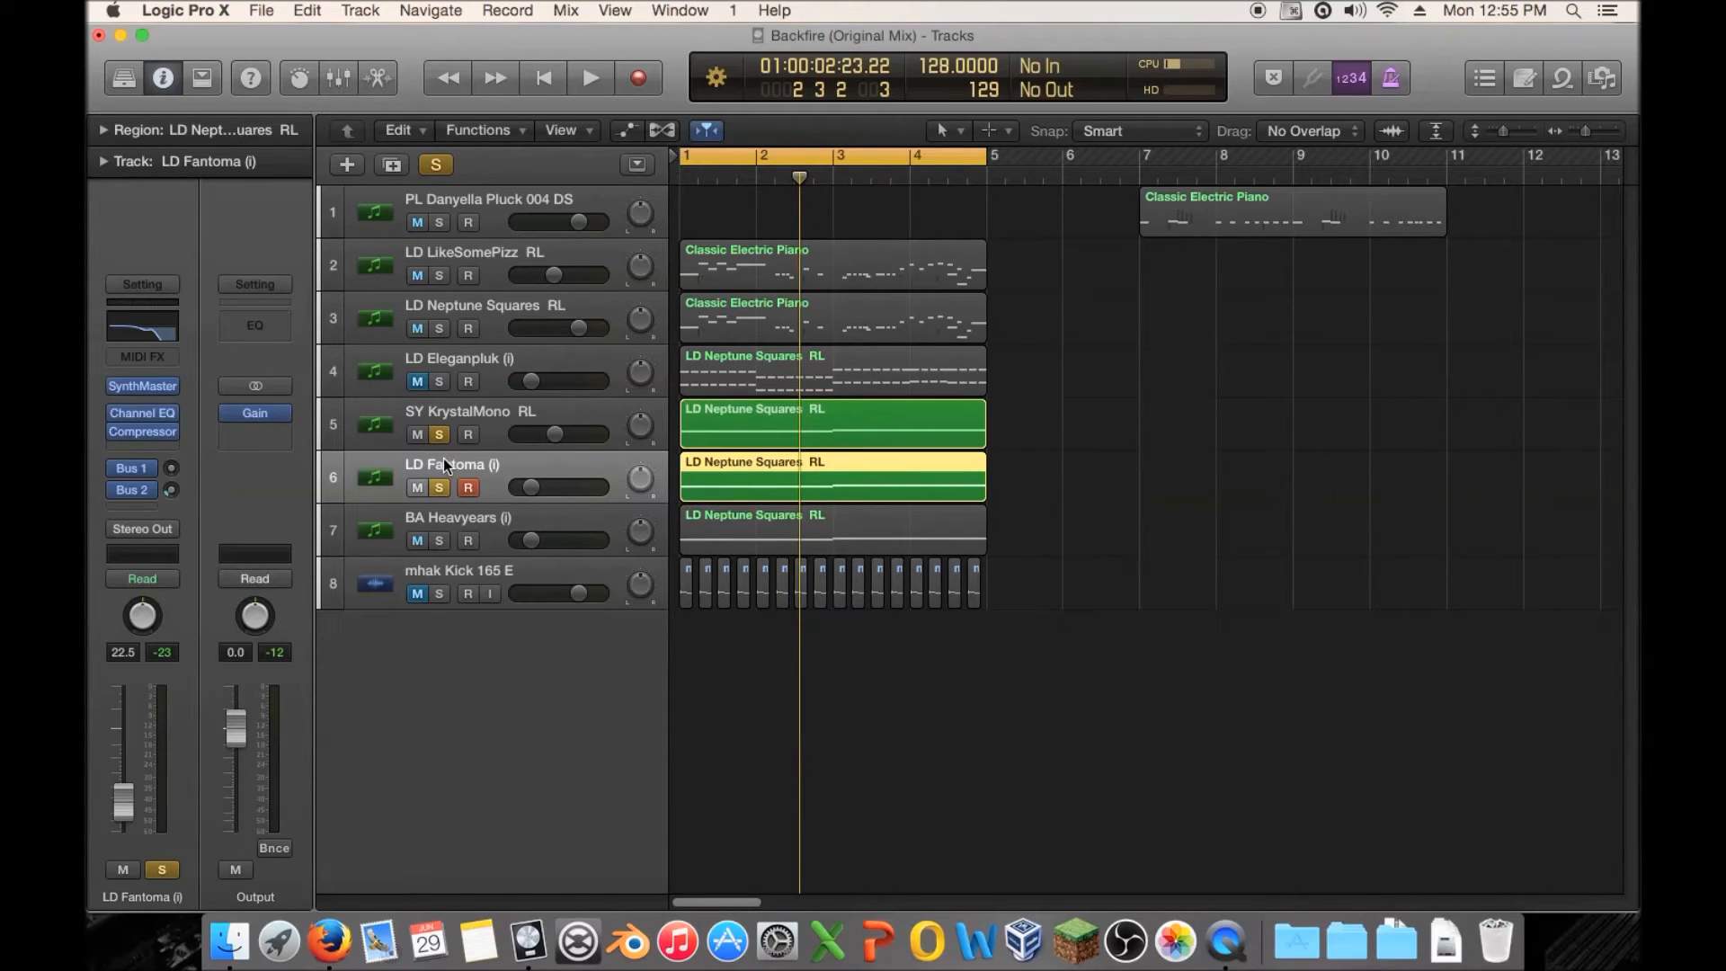
{"action": "key", "text": "space"}
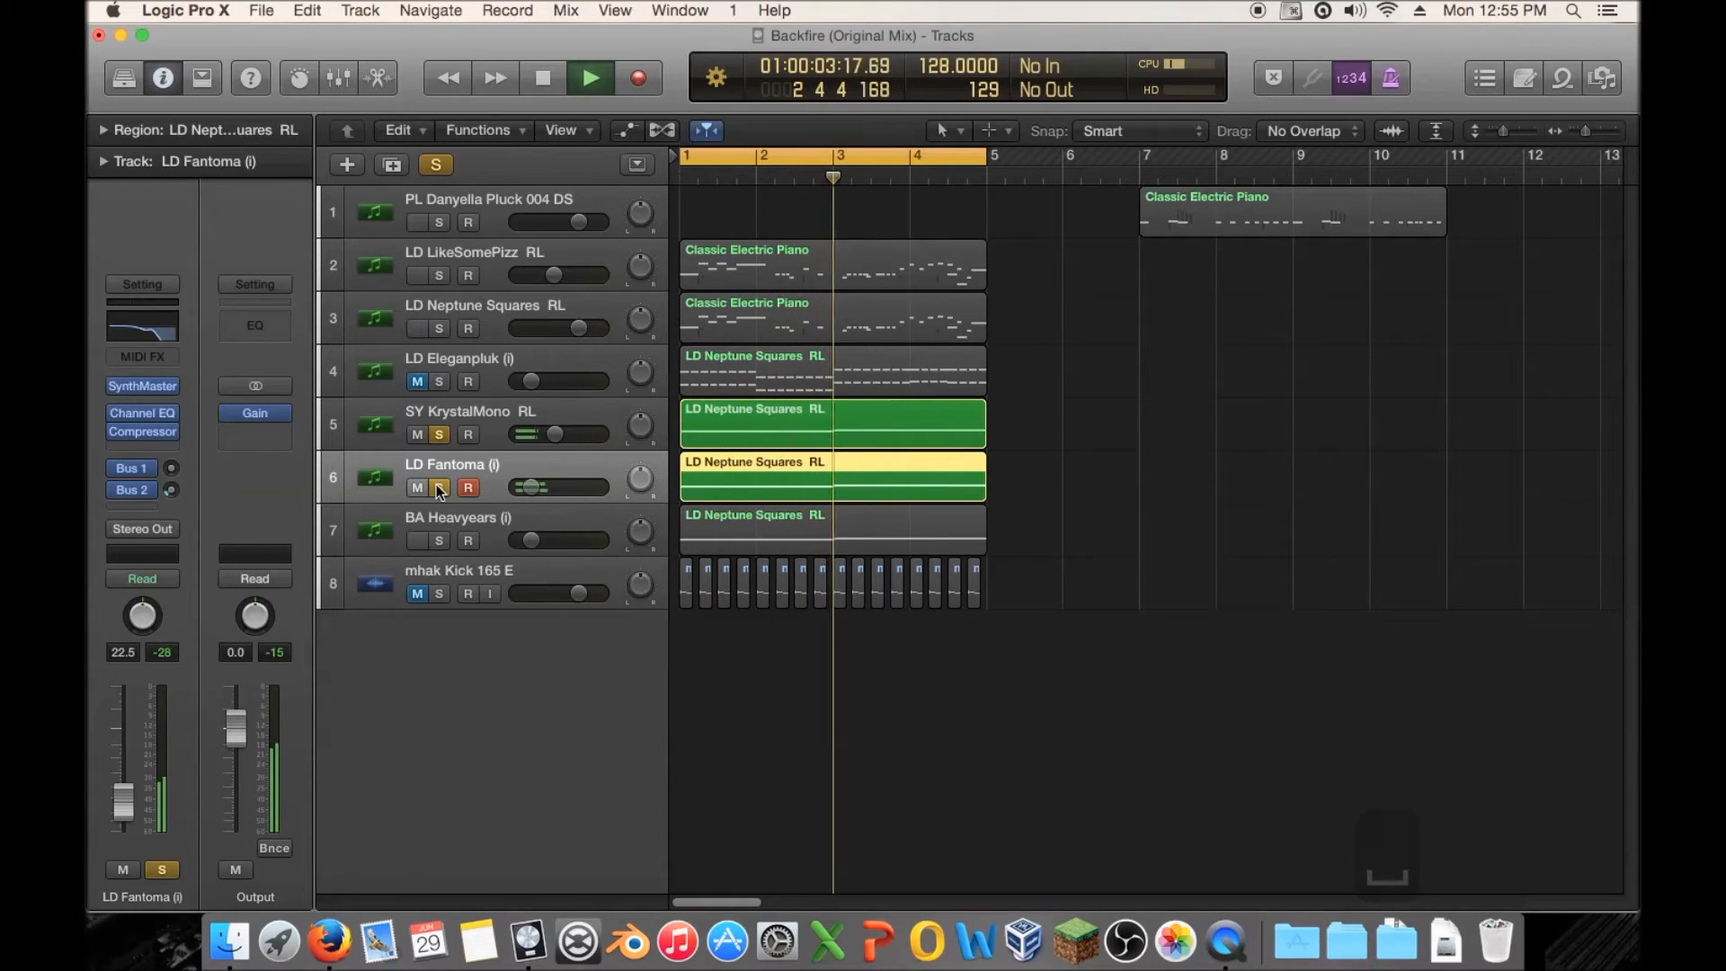
{"action": "left_click", "coordinate": [438, 486]}
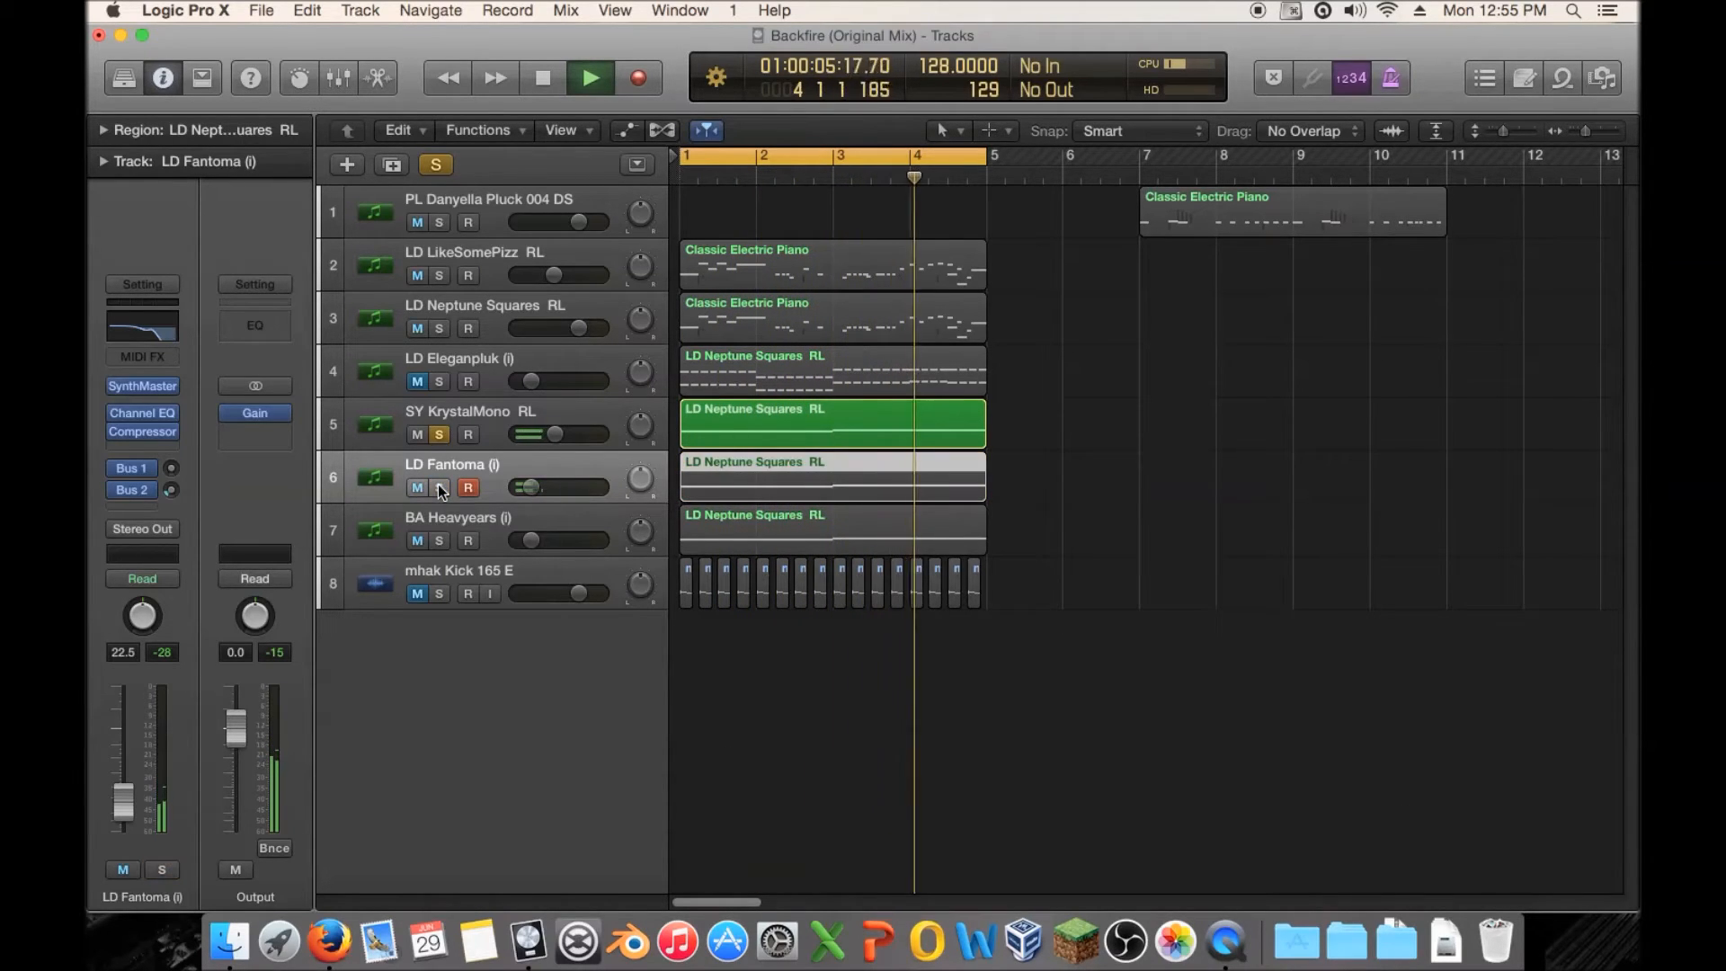
{"action": "left_click", "coordinate": [438, 486]}
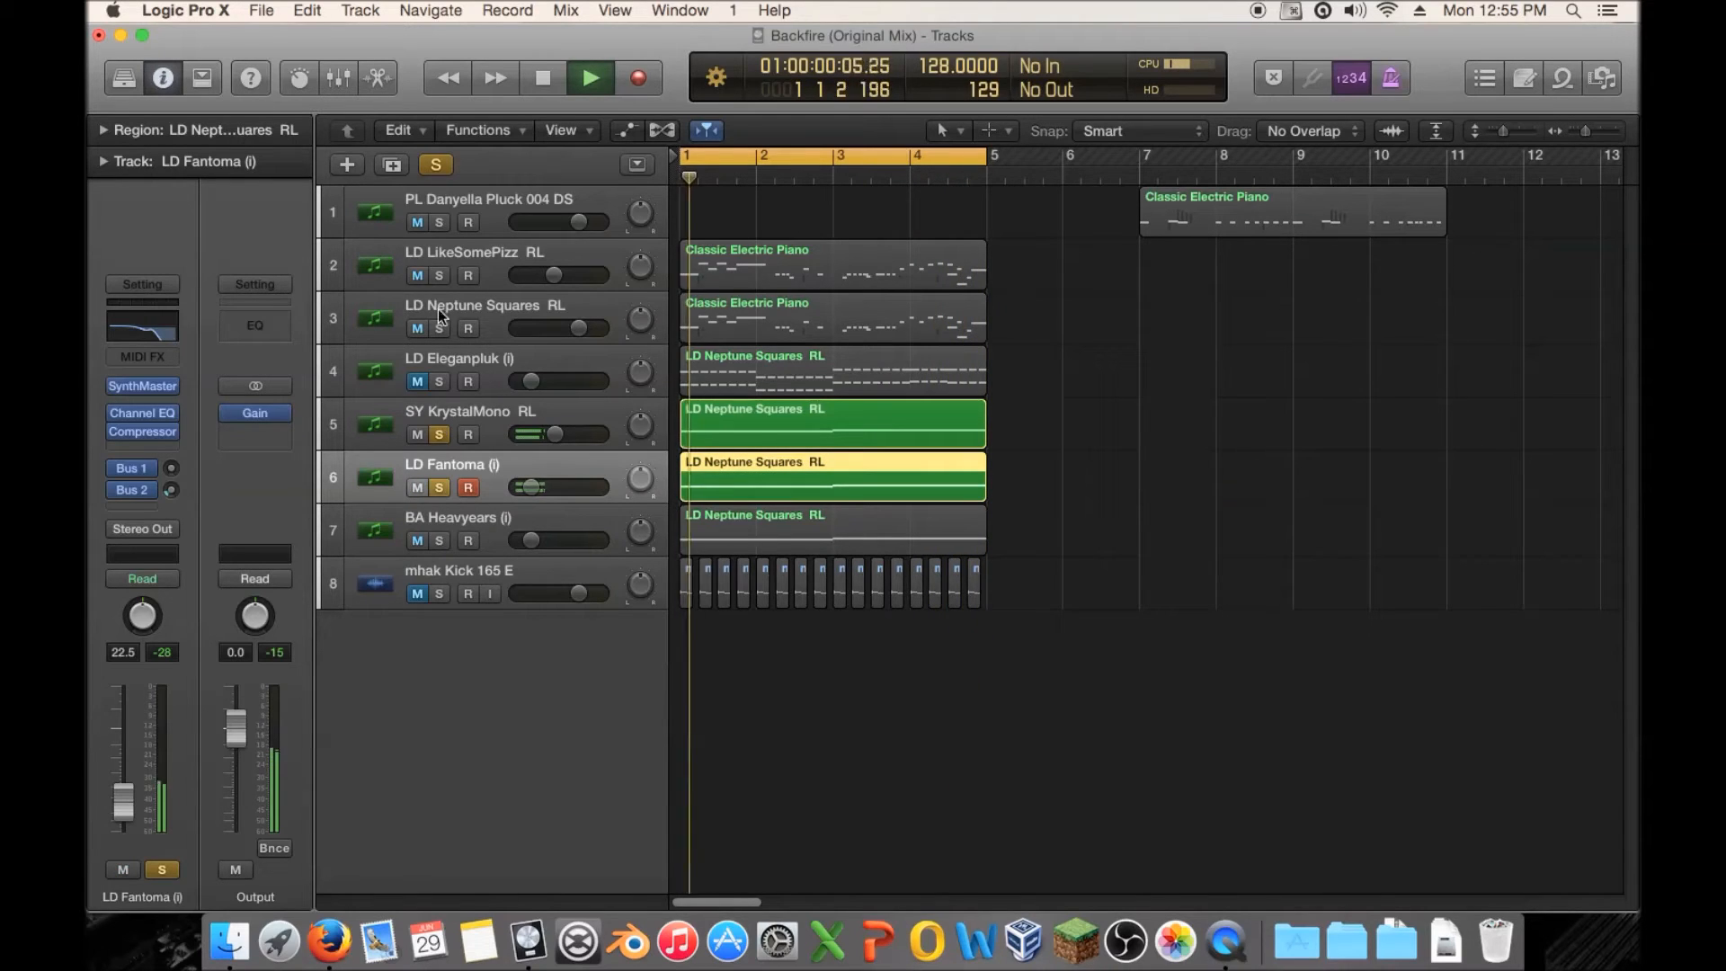
Add LD LikeSomePizz and LD Neptune Squares to the solo, toggle LD Fantoma's solo off and on to compare, then stop playback.
{"action": "left_click", "coordinate": [438, 275]}
{"action": "left_click", "coordinate": [438, 328]}
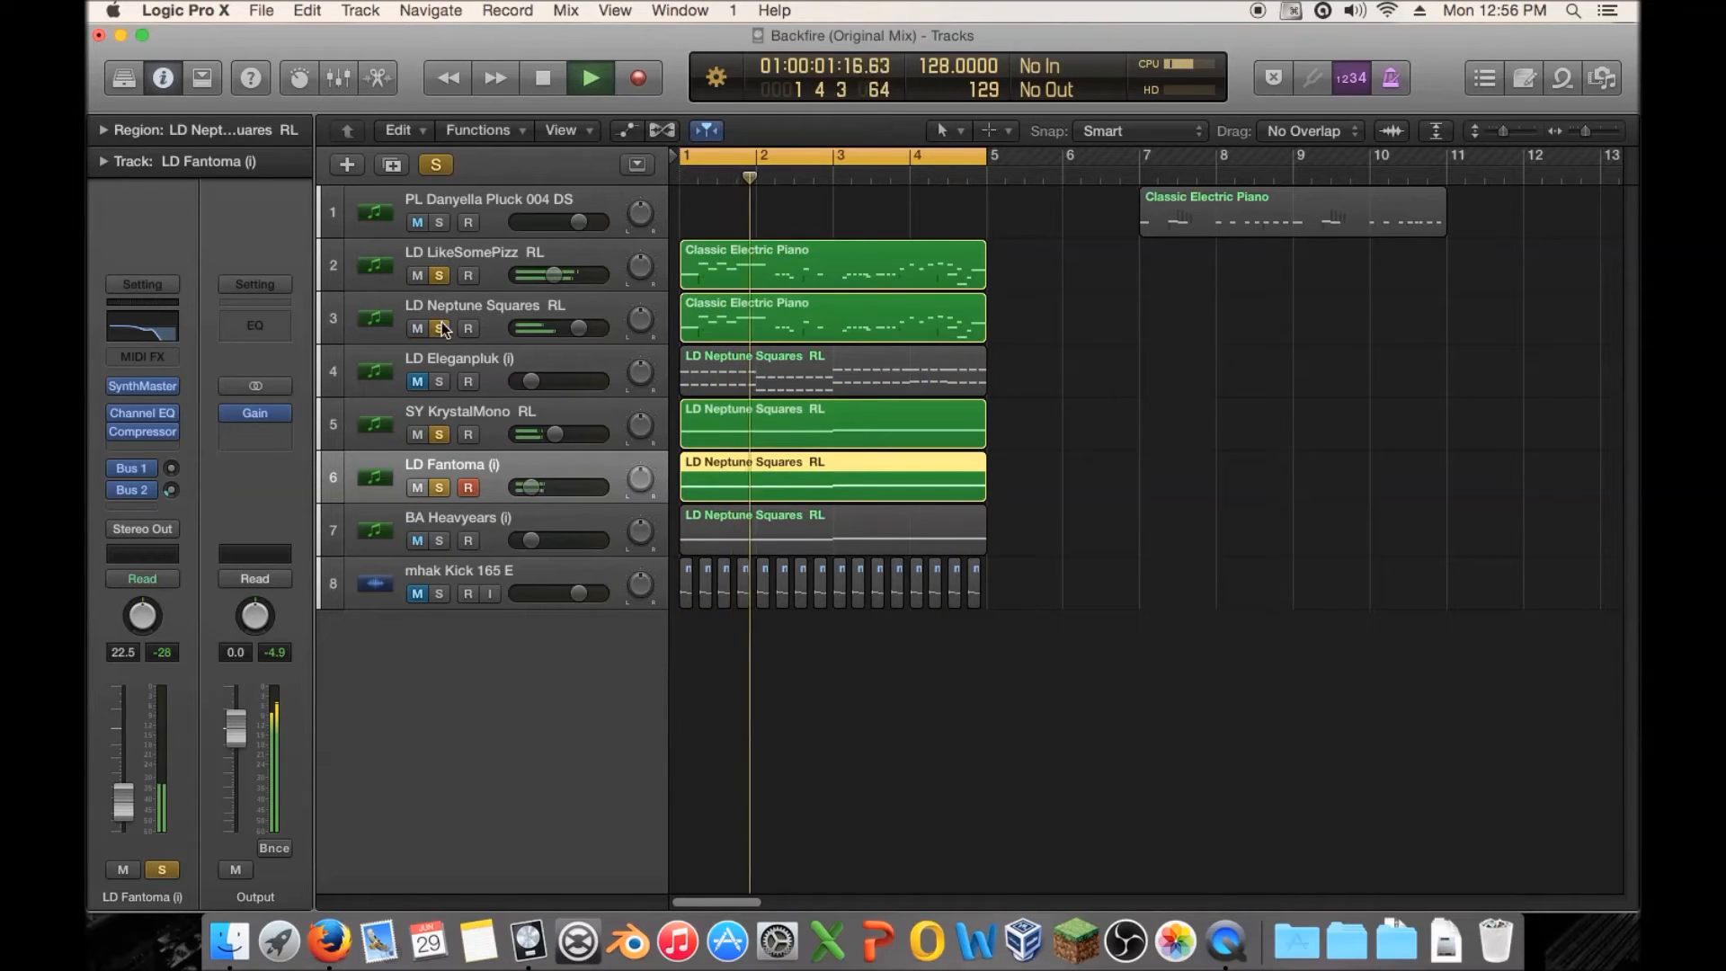
{"action": "left_click", "coordinate": [439, 486]}
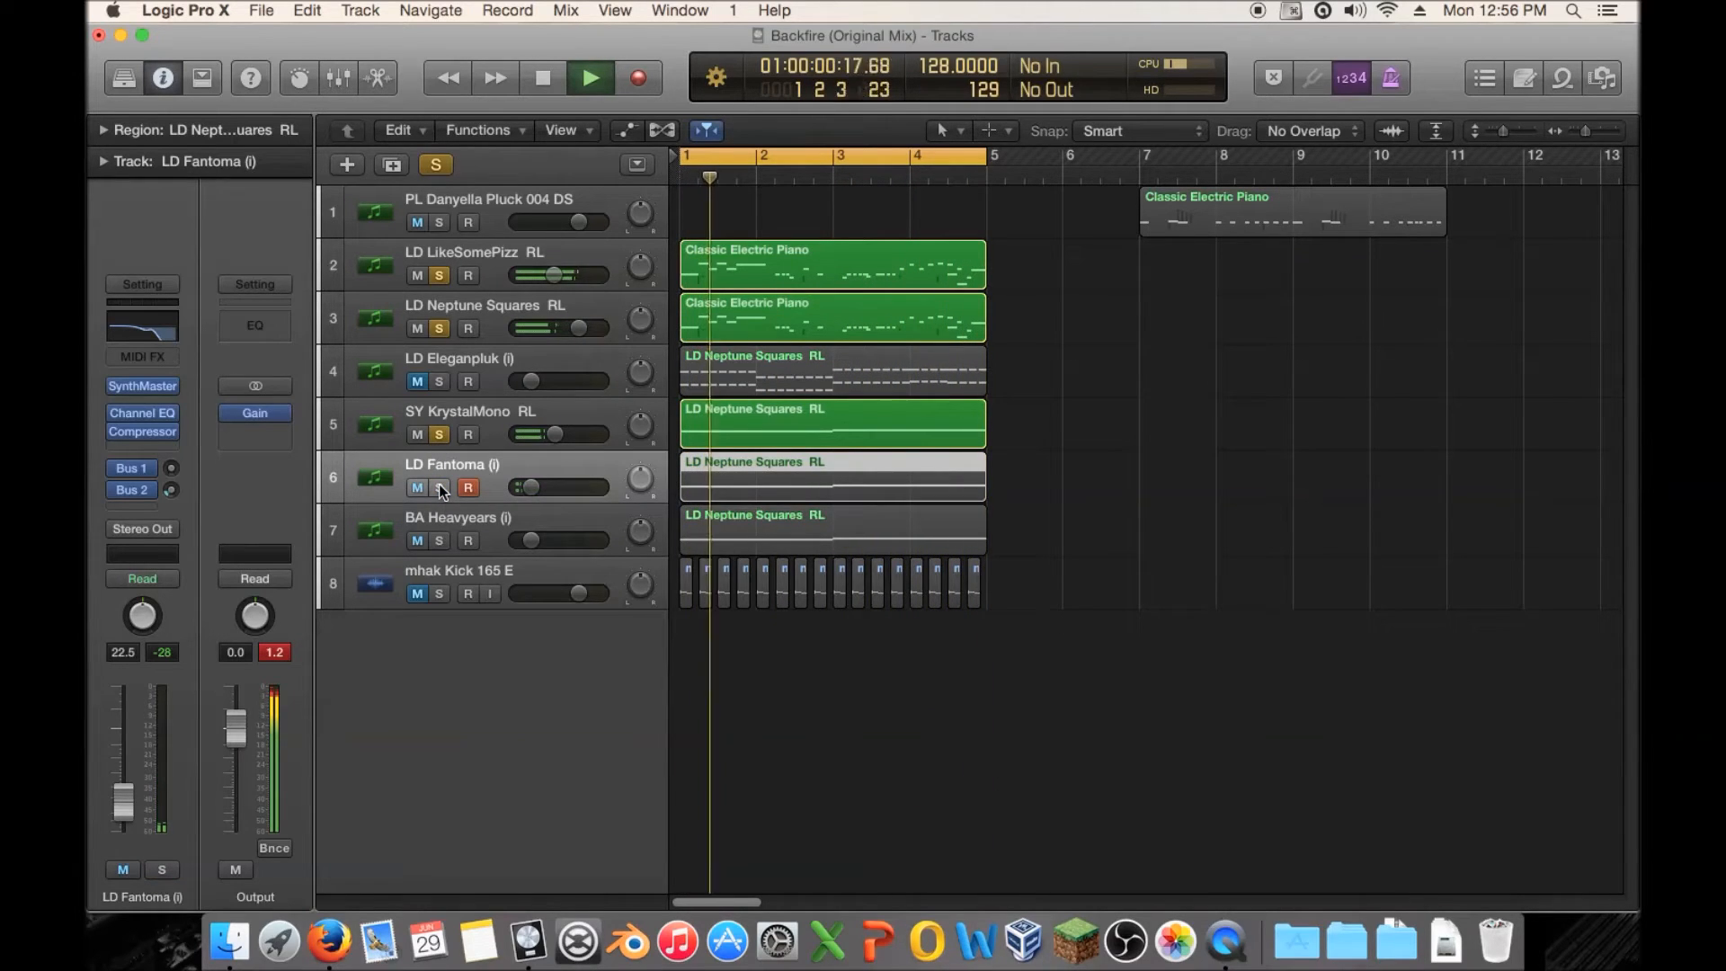
{"action": "left_click", "coordinate": [439, 486]}
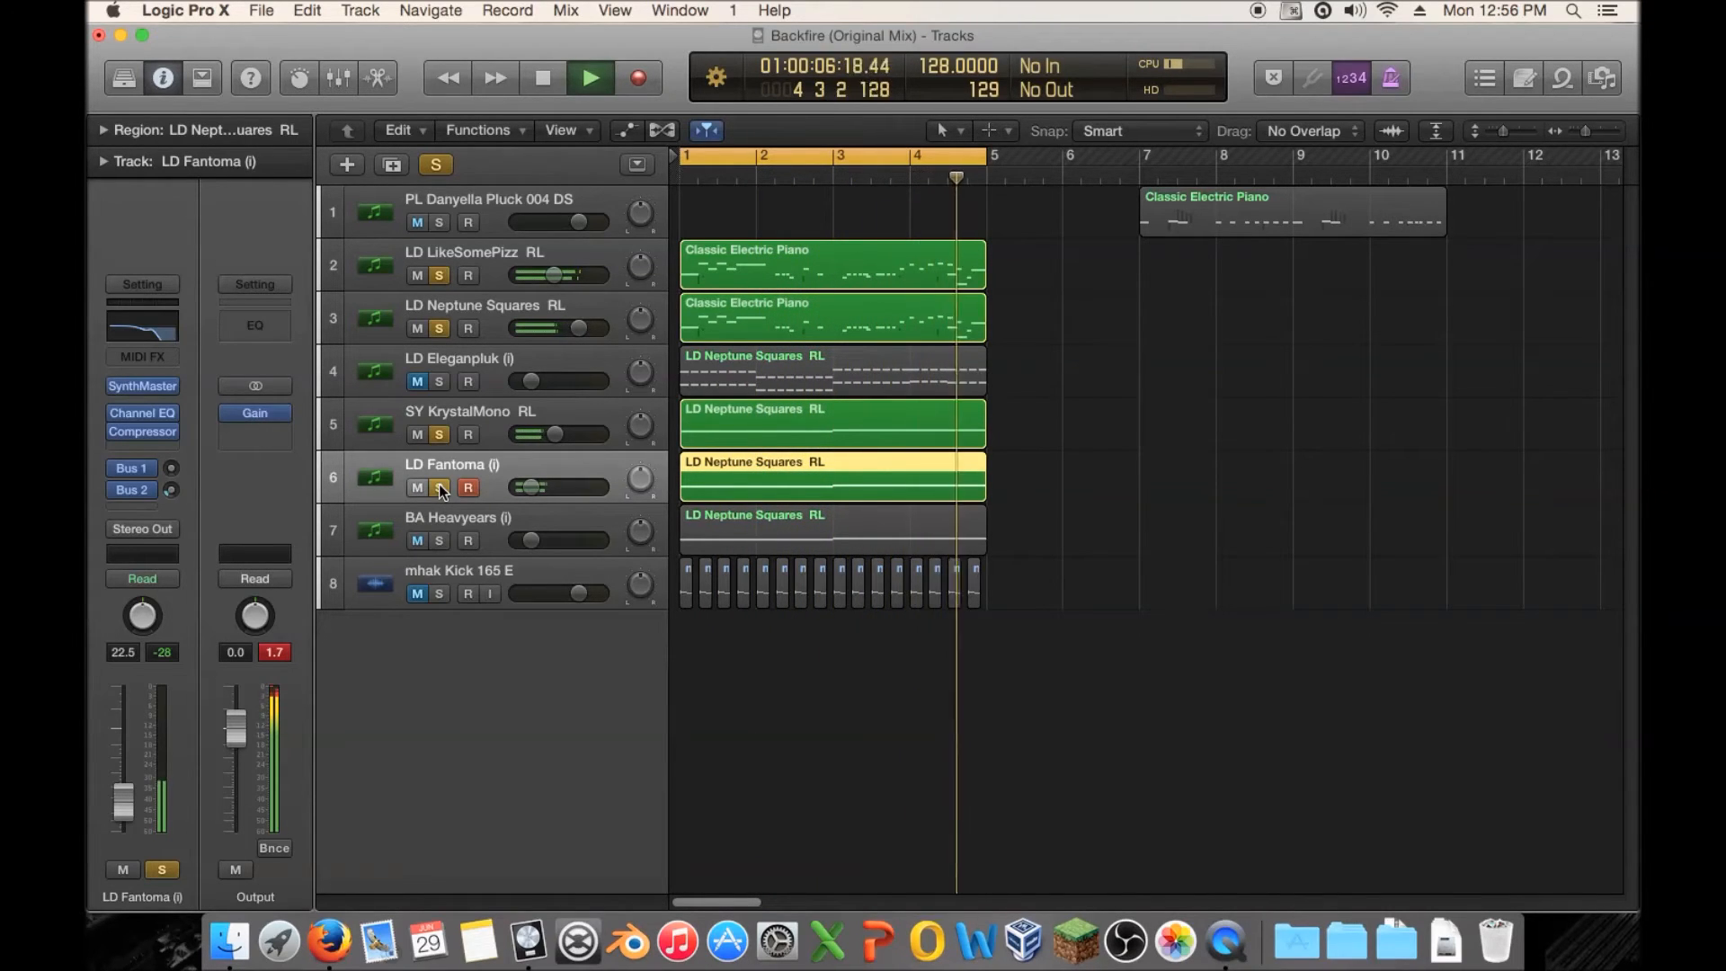
{"action": "key", "text": "space"}
Clear all solos, solo and select only BA Heavyears, and play its part of the loop before stopping.
{"action": "left_click", "coordinate": [439, 487], "text": "alt"}
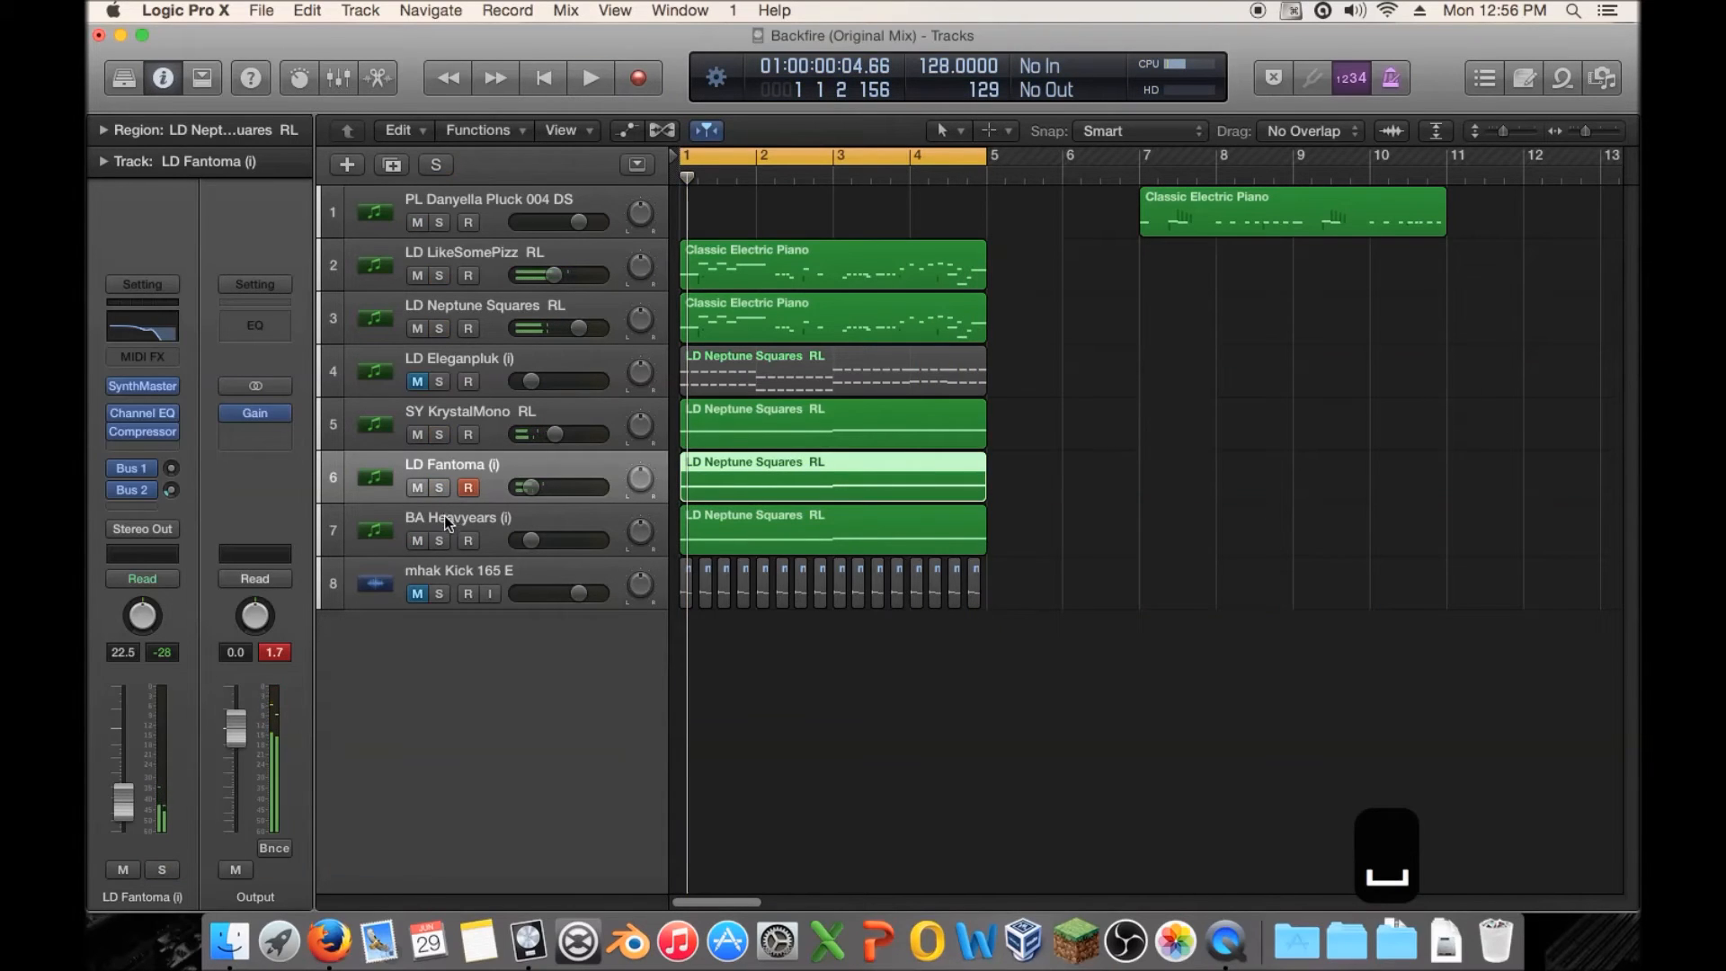
{"action": "left_click", "coordinate": [439, 541]}
{"action": "left_click", "coordinate": [452, 514]}
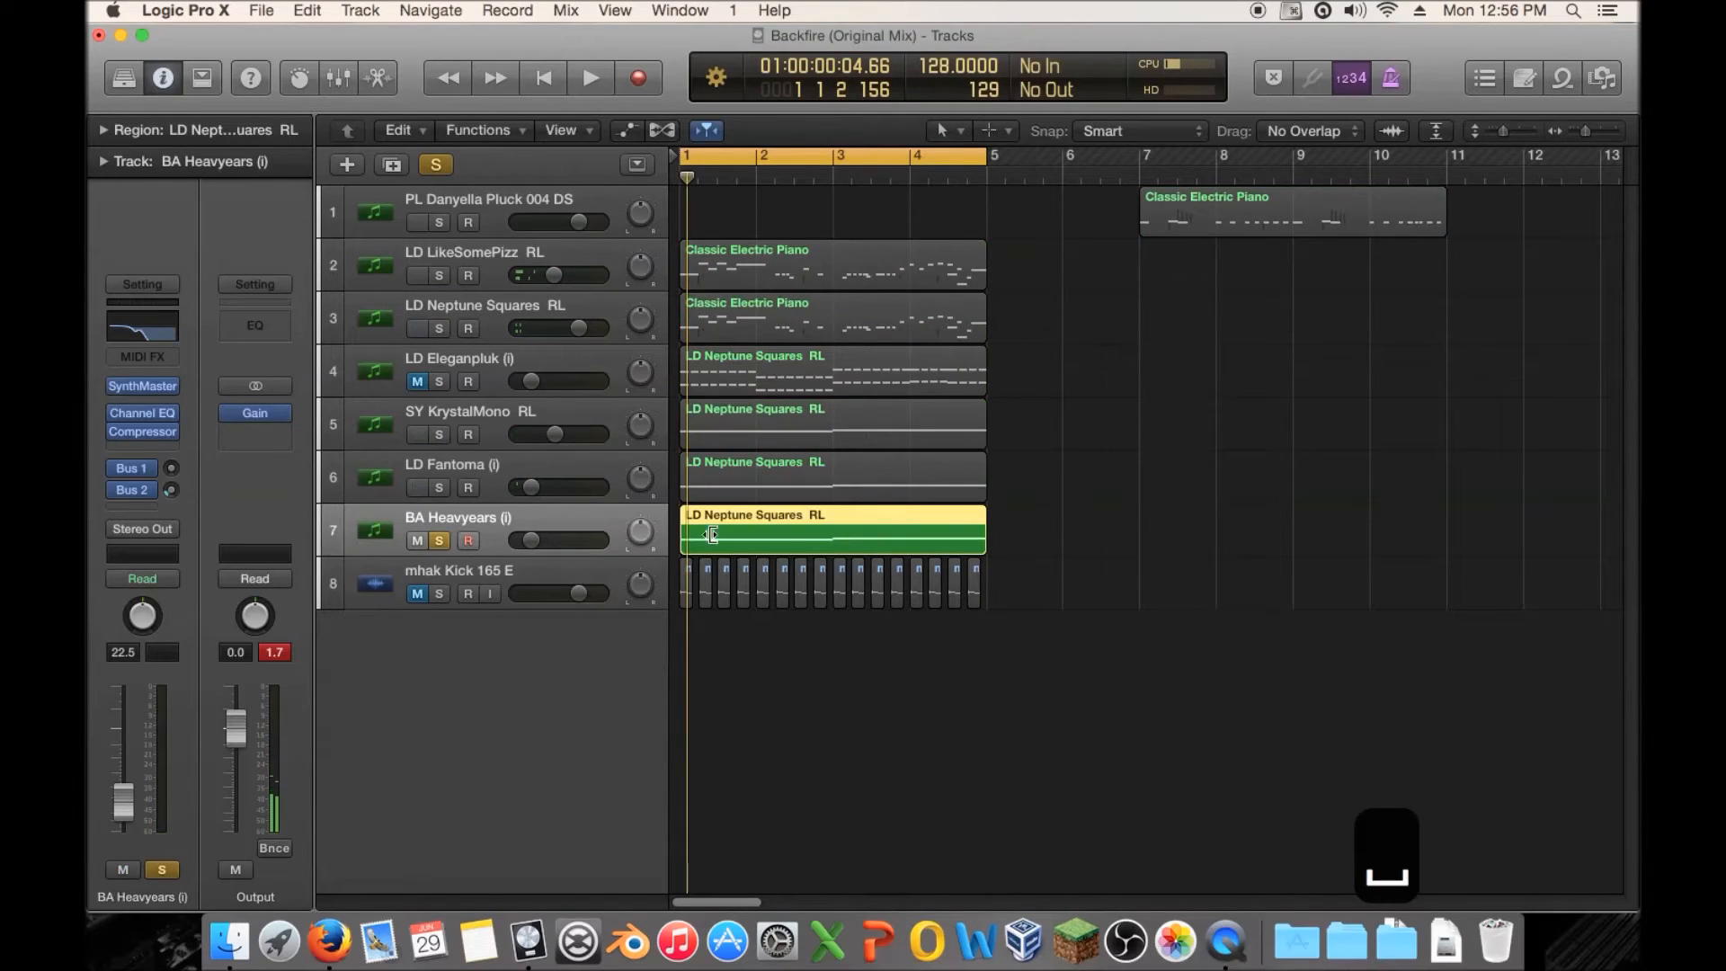
{"action": "key", "text": "space"}
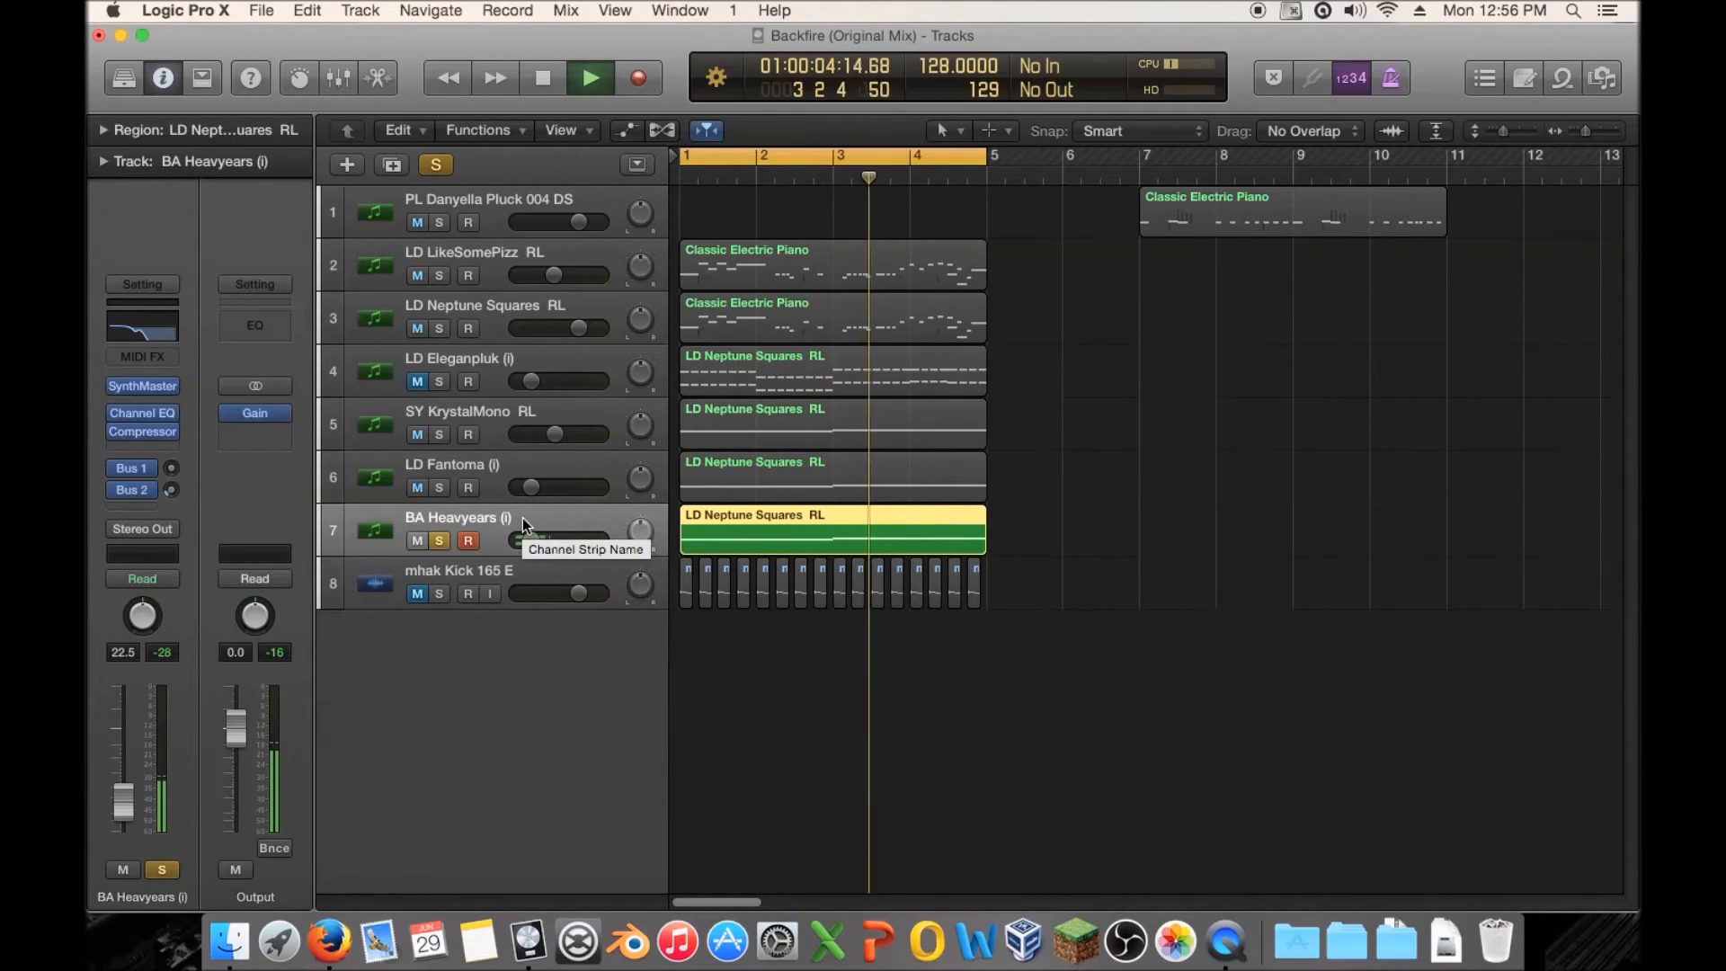
{"action": "key", "text": "space"}
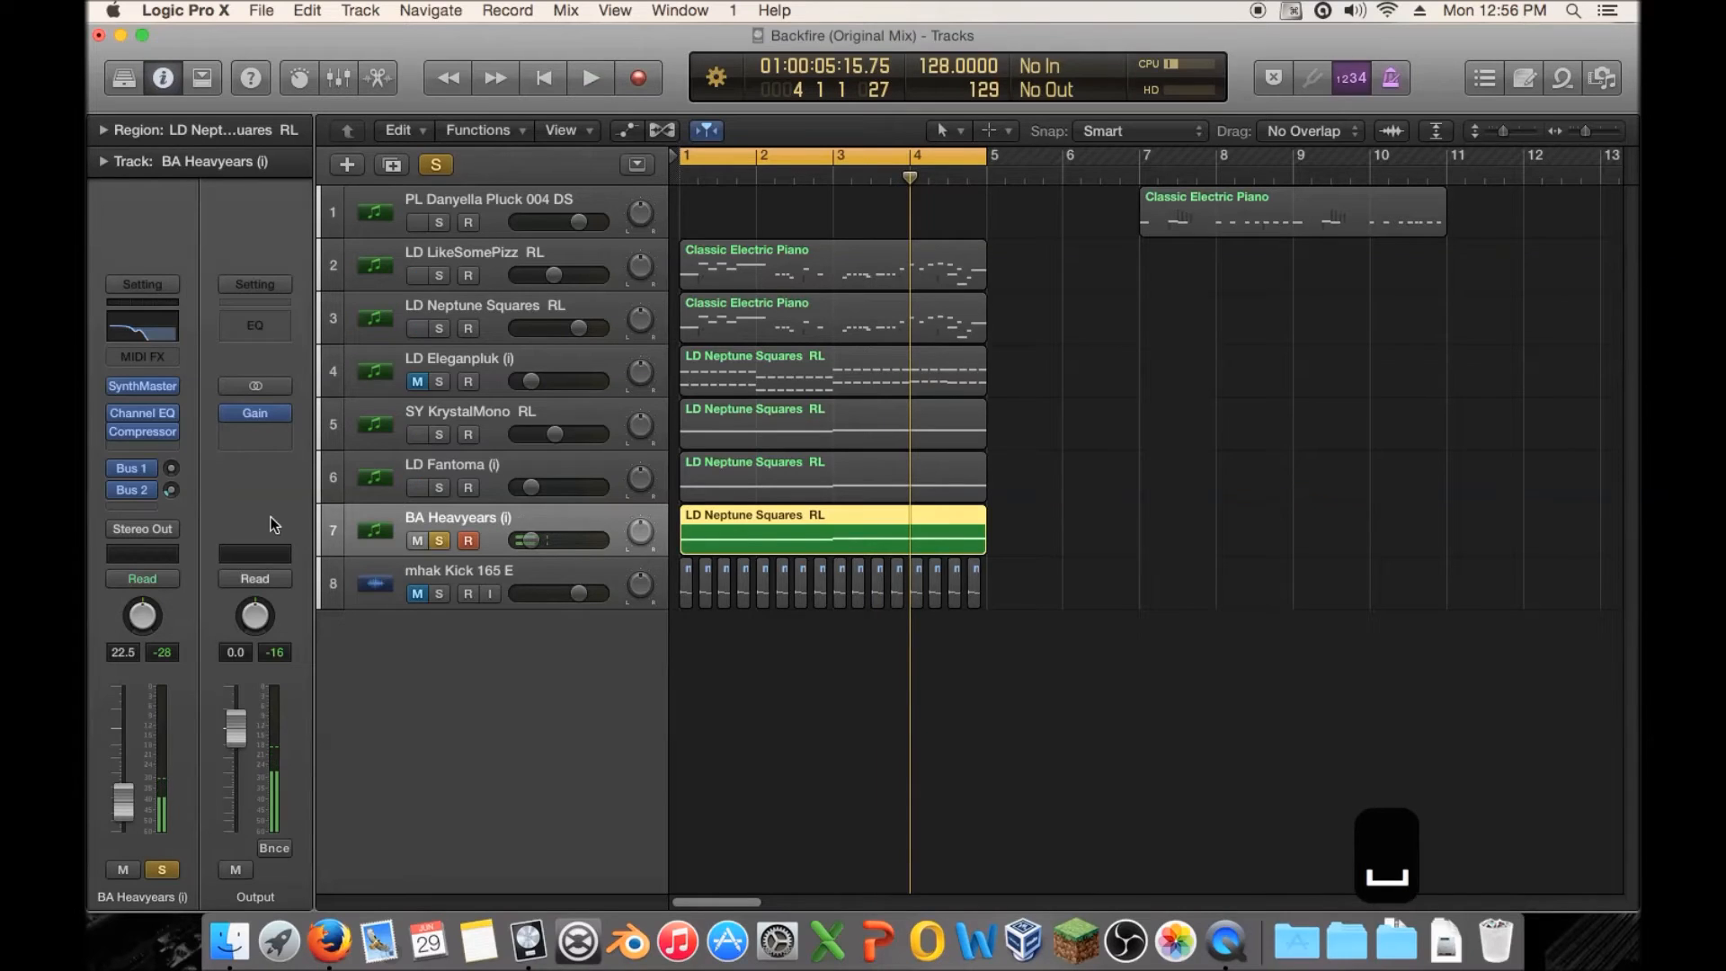
Examine oscillators 1 and 2 in BA Heavyears' SynthMaster instrument, replay part of the loop, and close the plug-in.
{"action": "left_click", "coordinate": [139, 386]}
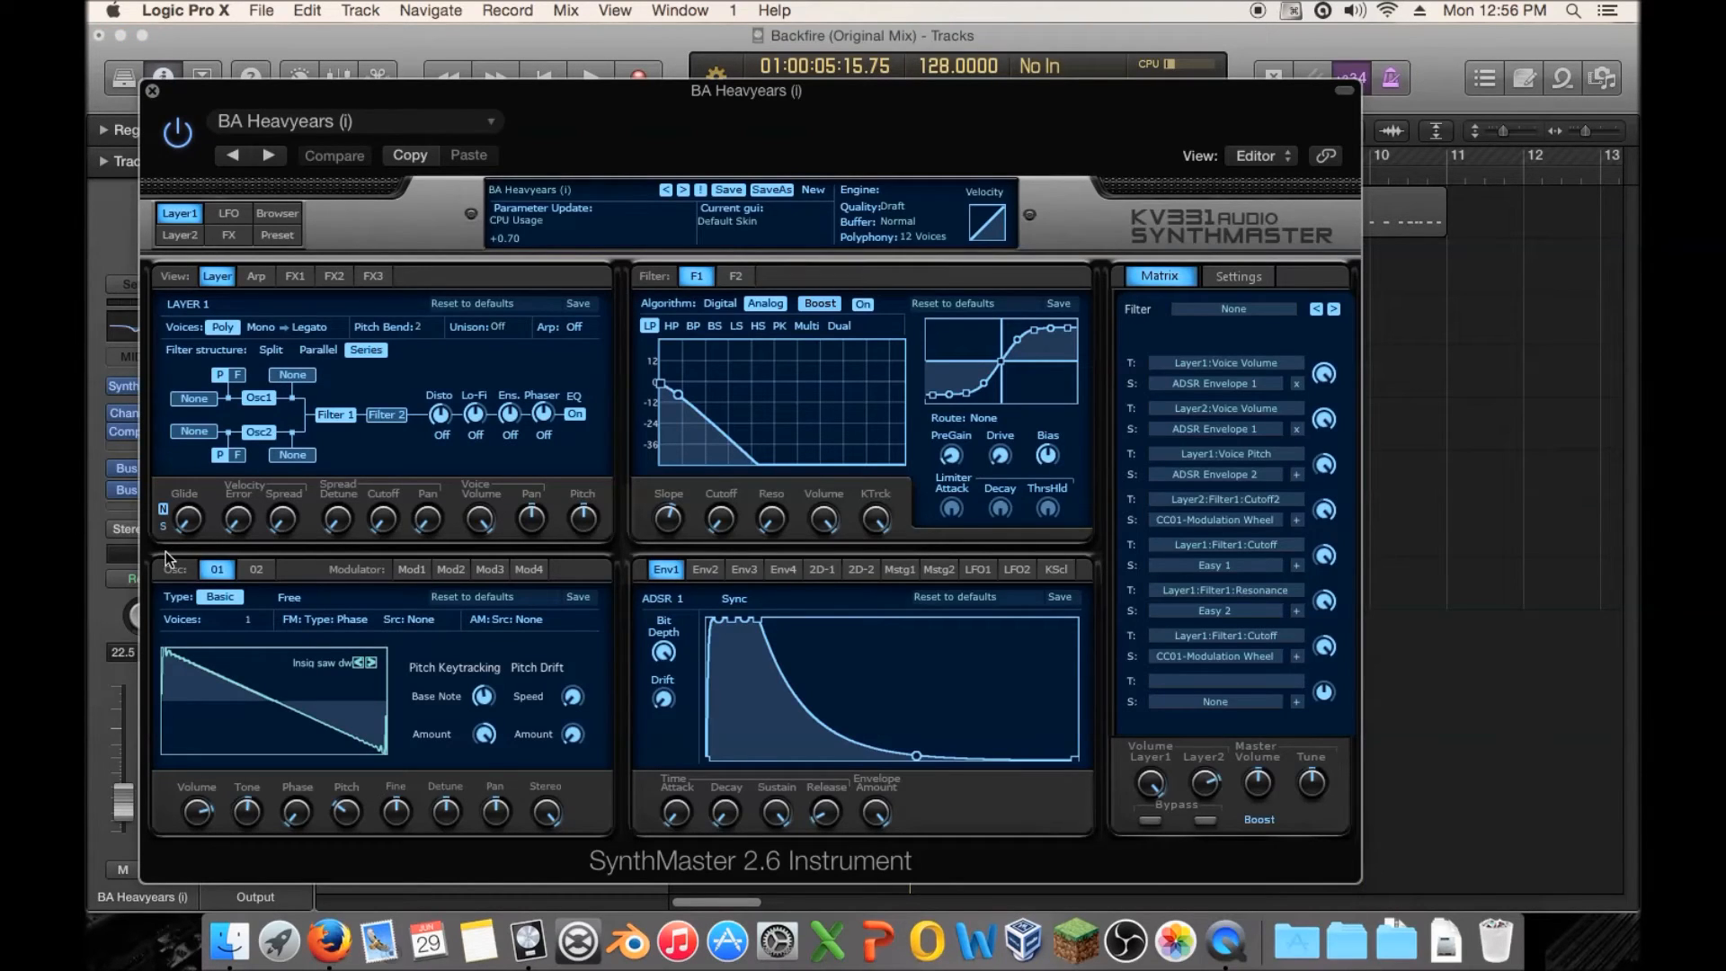
{"action": "left_click", "coordinate": [252, 566]}
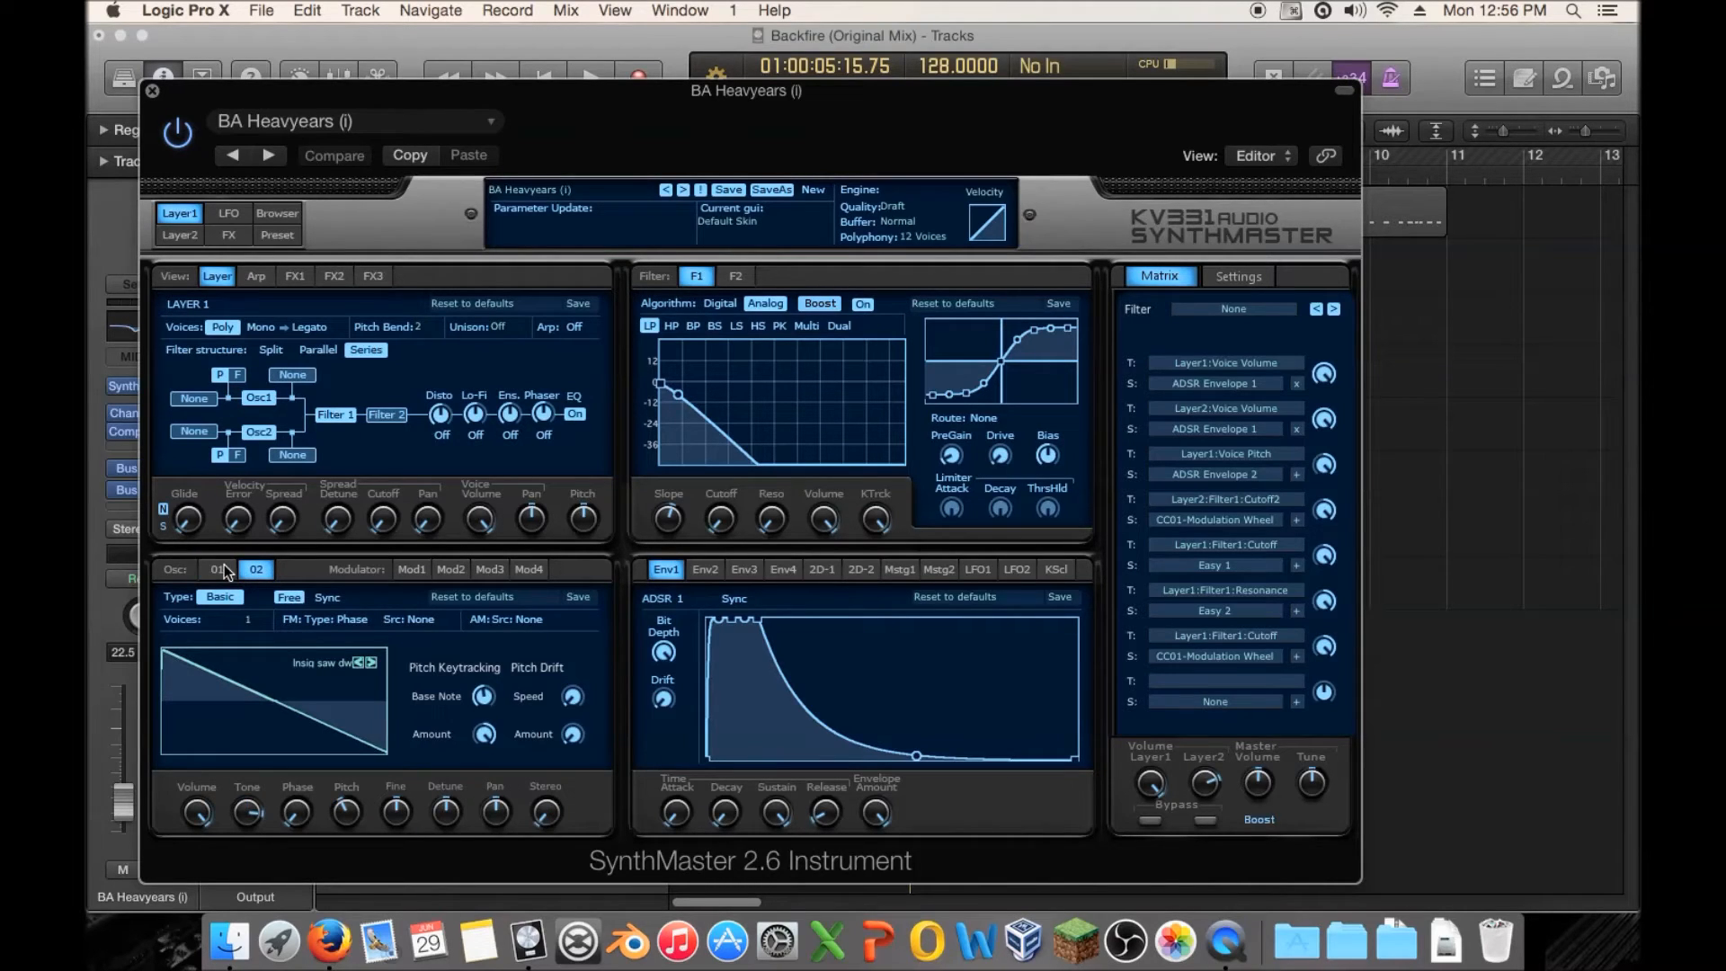
{"action": "left_click", "coordinate": [219, 570]}
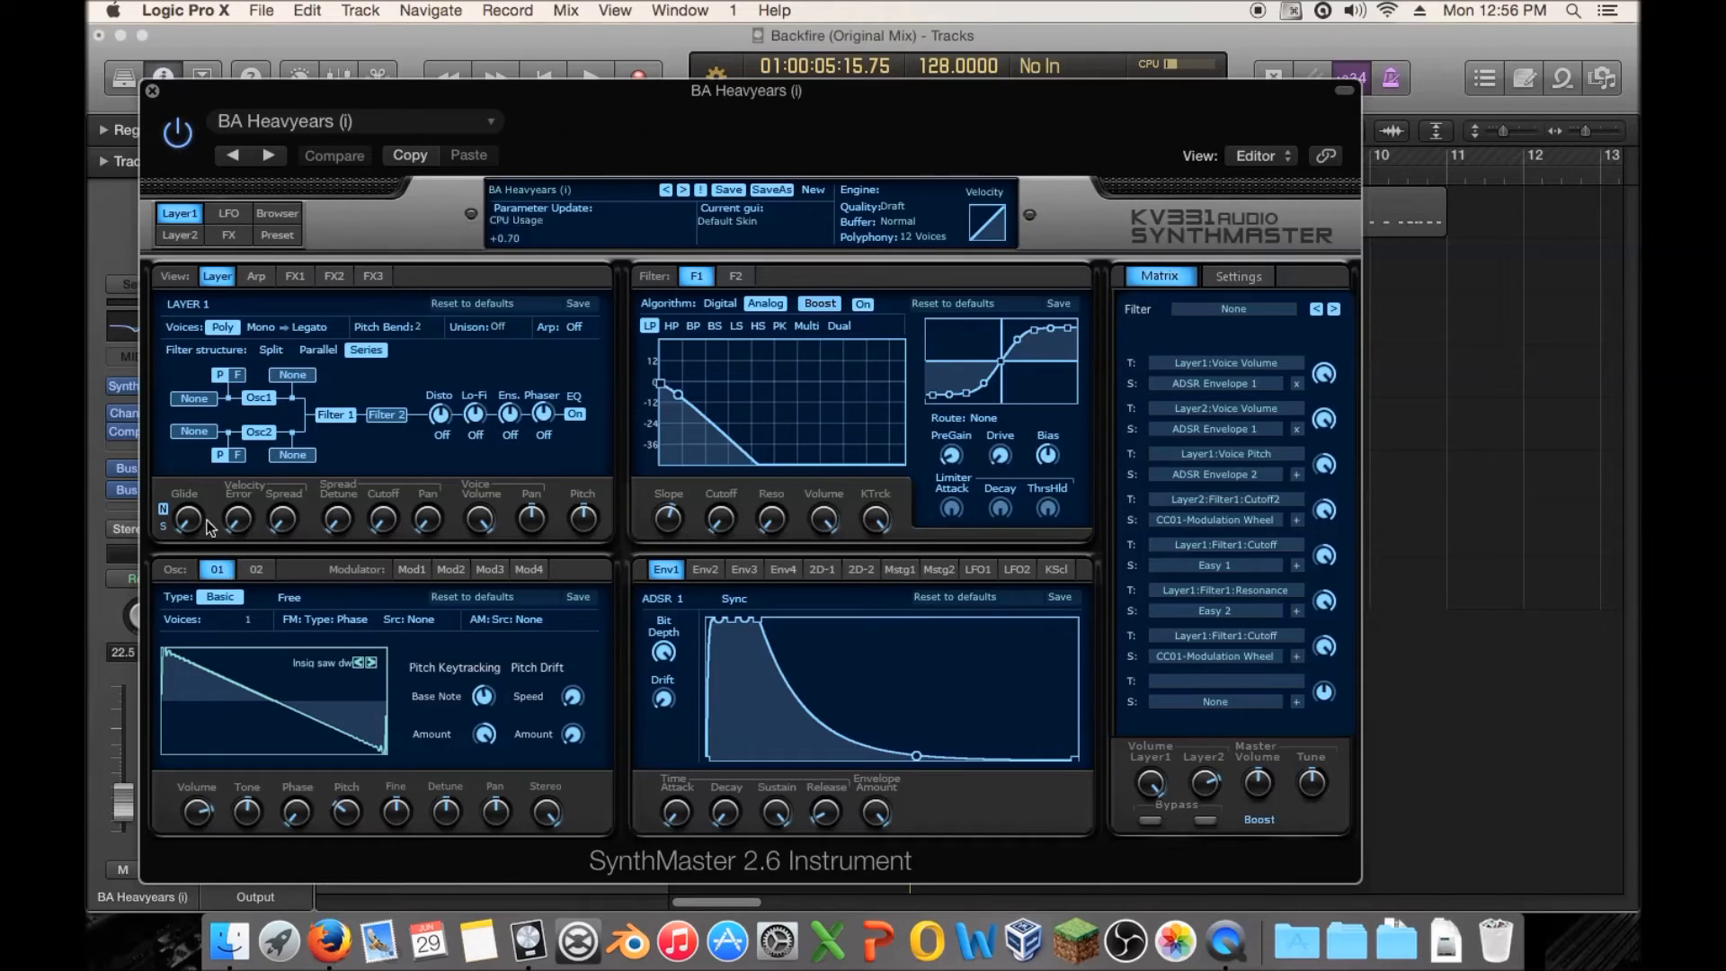
{"action": "left_click", "coordinate": [153, 92]}
{"action": "key", "text": "space"}
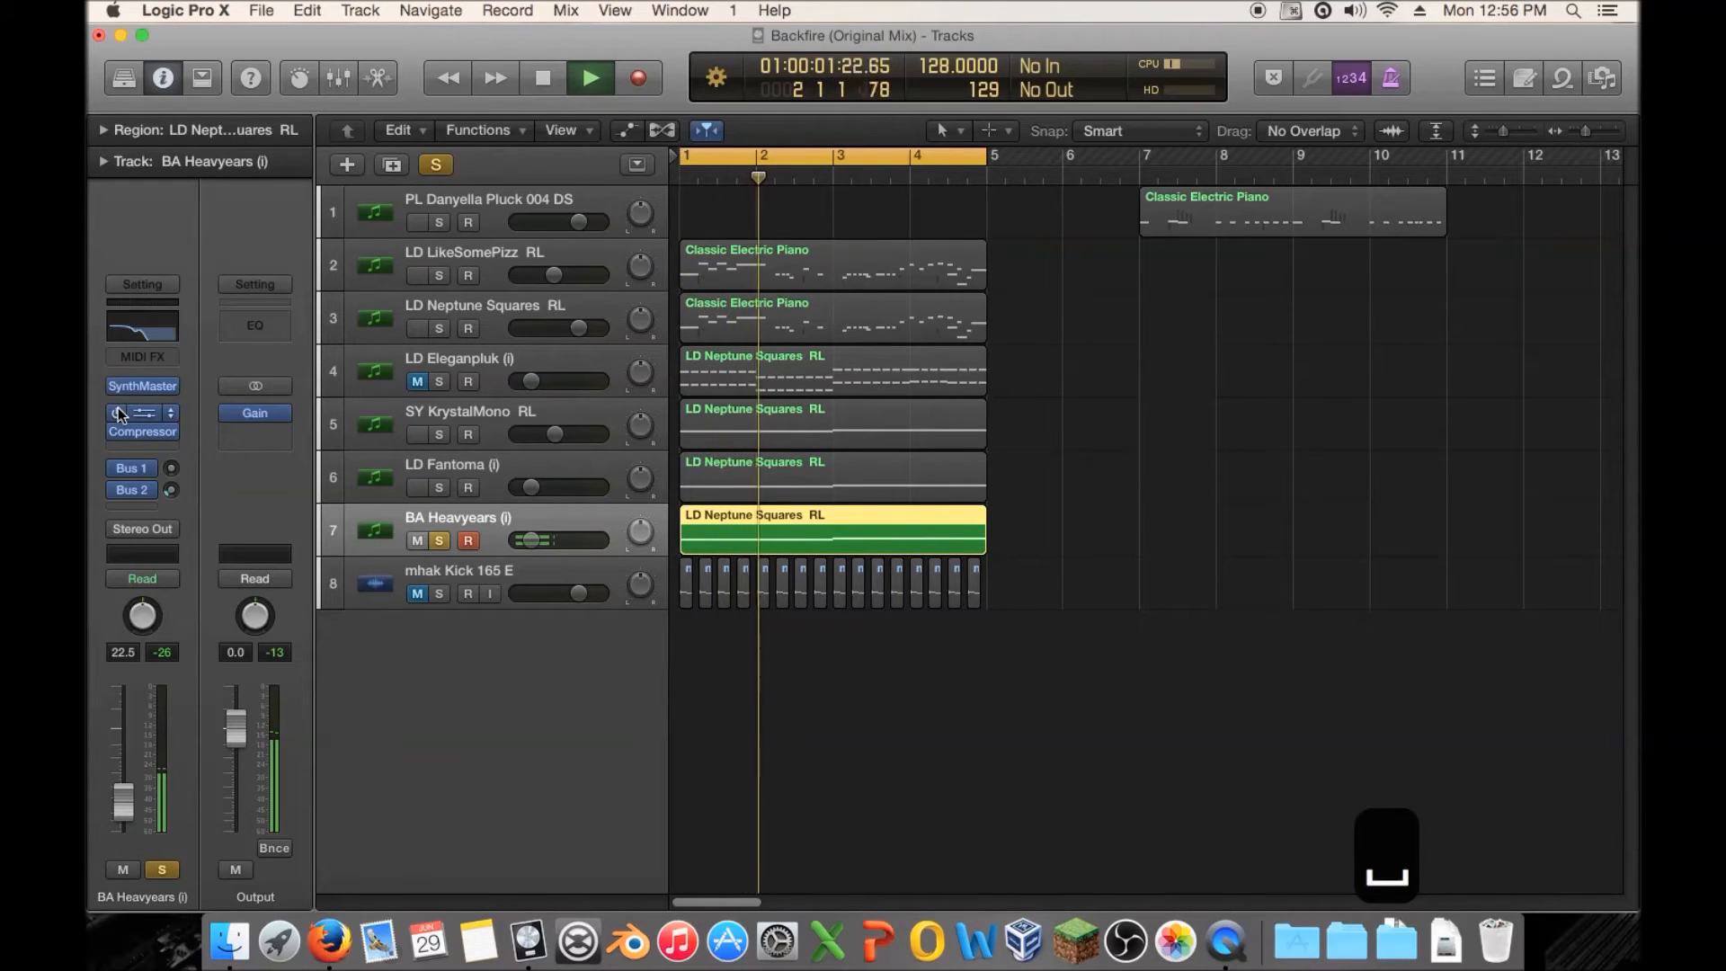
{"action": "left_click", "coordinate": [142, 386]}
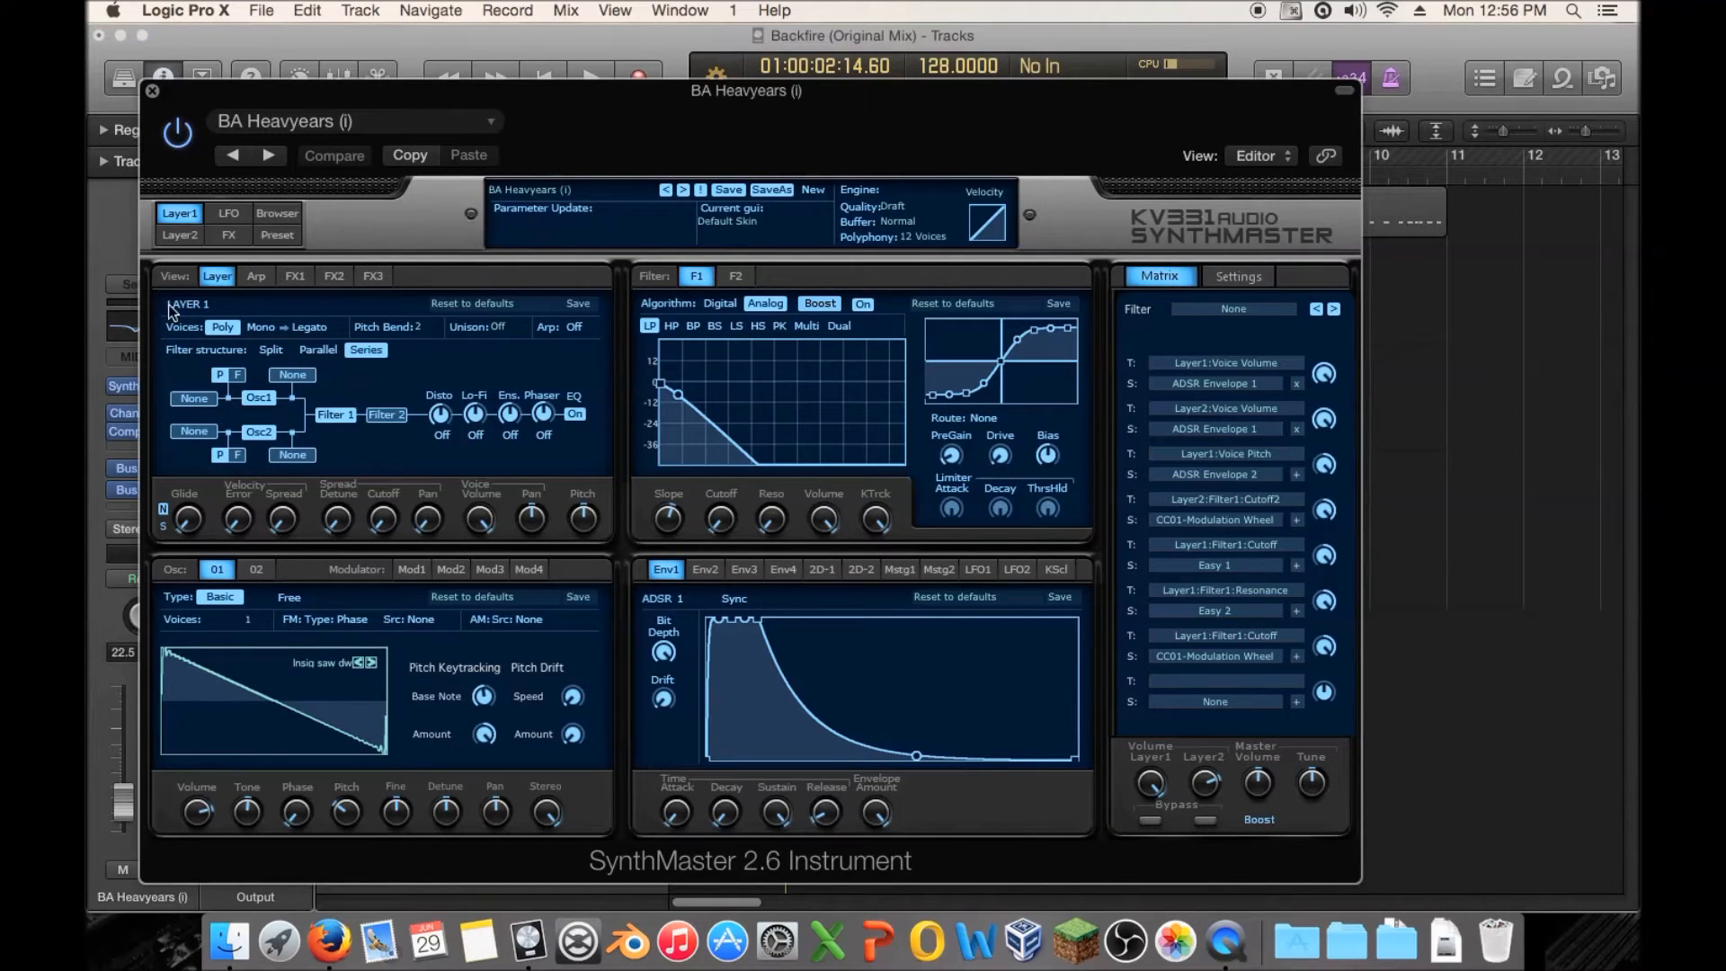
{"action": "left_click", "coordinate": [153, 92]}
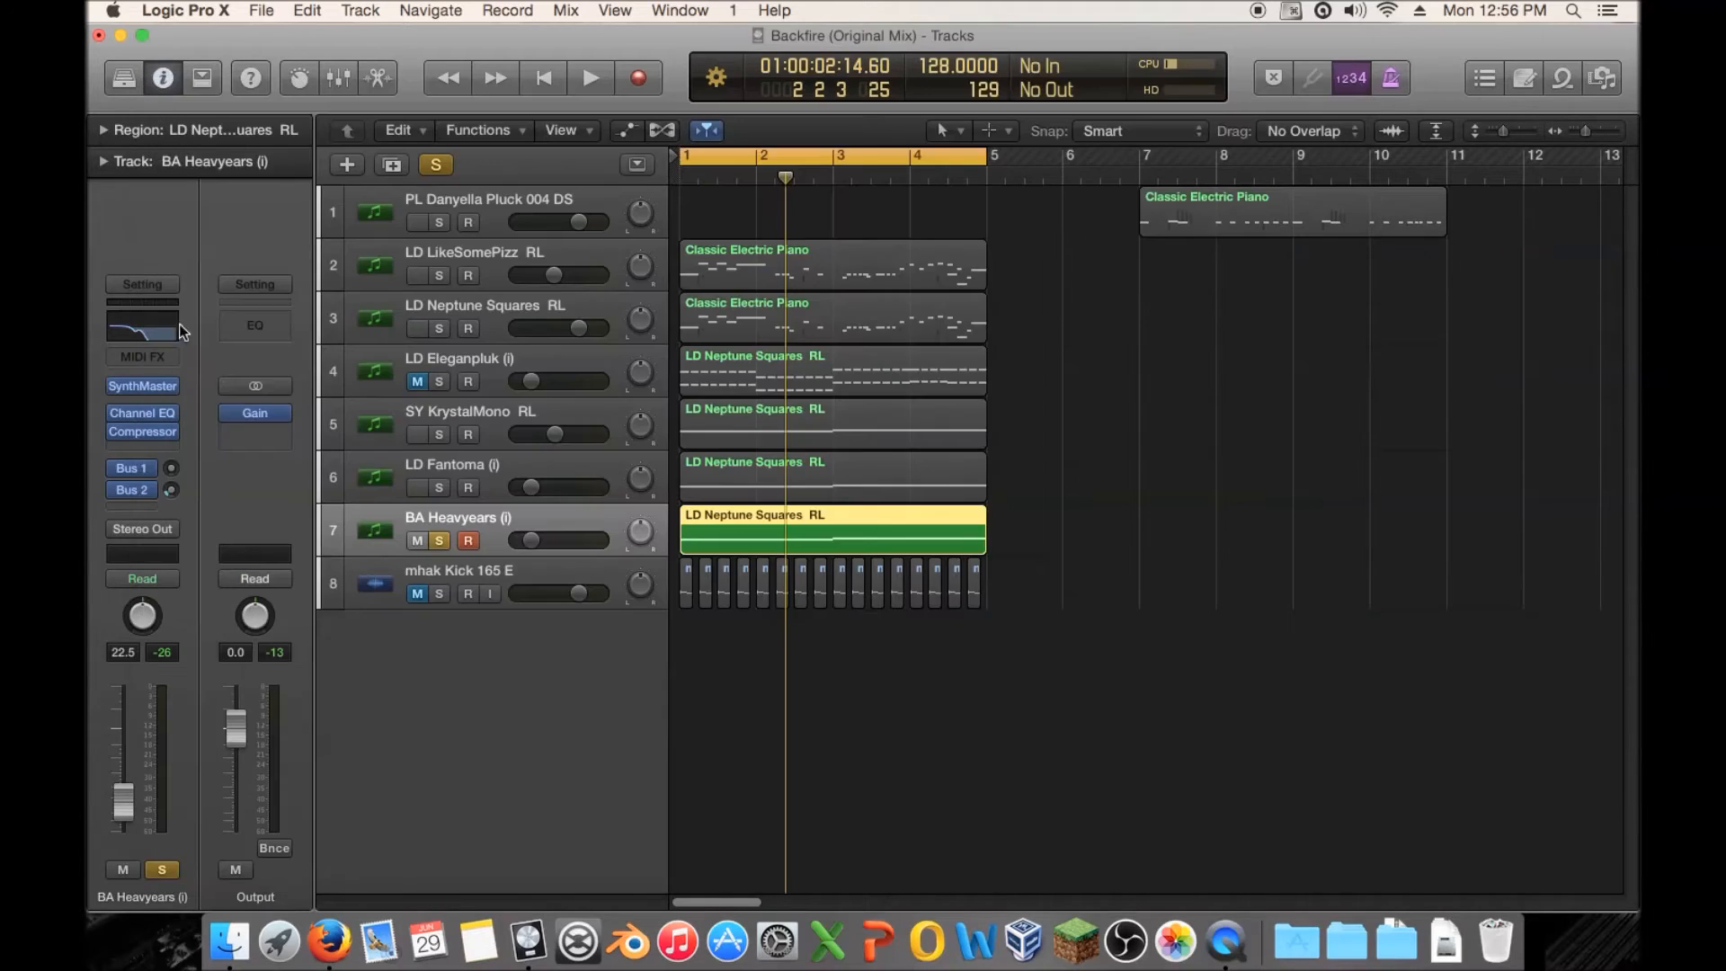
Turn off BA Heavyears' solo and compare the full looped mix without and with it by toggling its mute.
{"action": "left_click", "coordinate": [440, 540]}
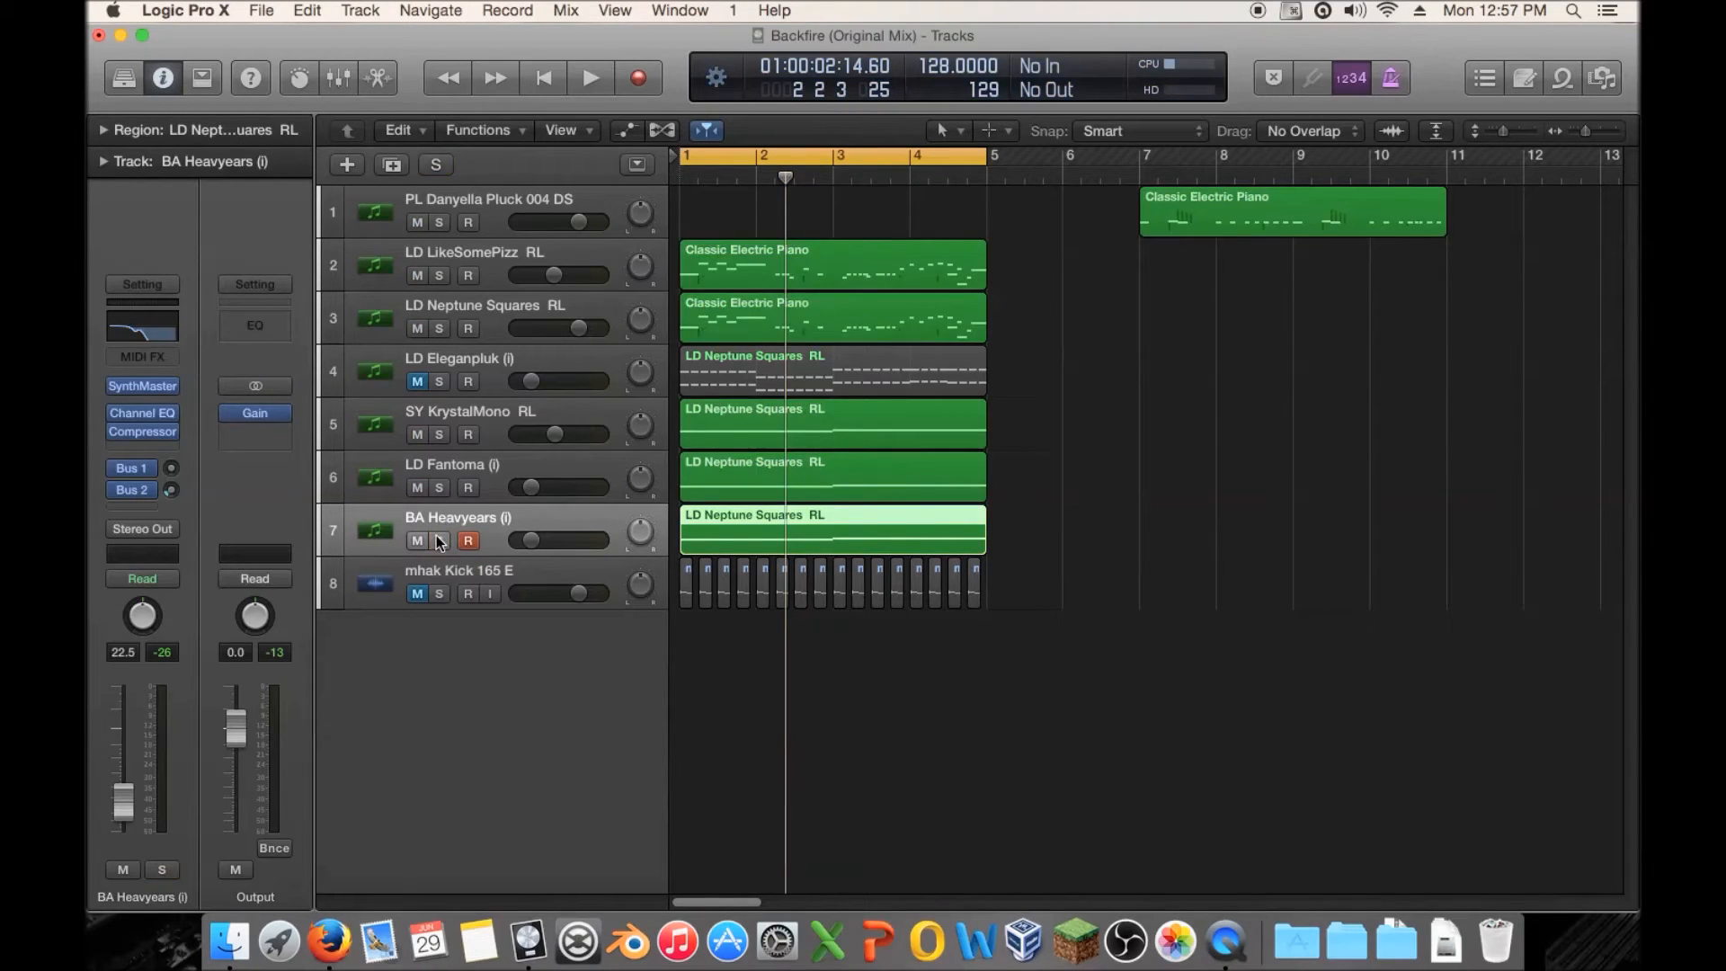
{"action": "left_click", "coordinate": [440, 540]}
{"action": "left_click", "coordinate": [440, 540]}
{"action": "left_click", "coordinate": [417, 540]}
{"action": "key", "text": "space"}
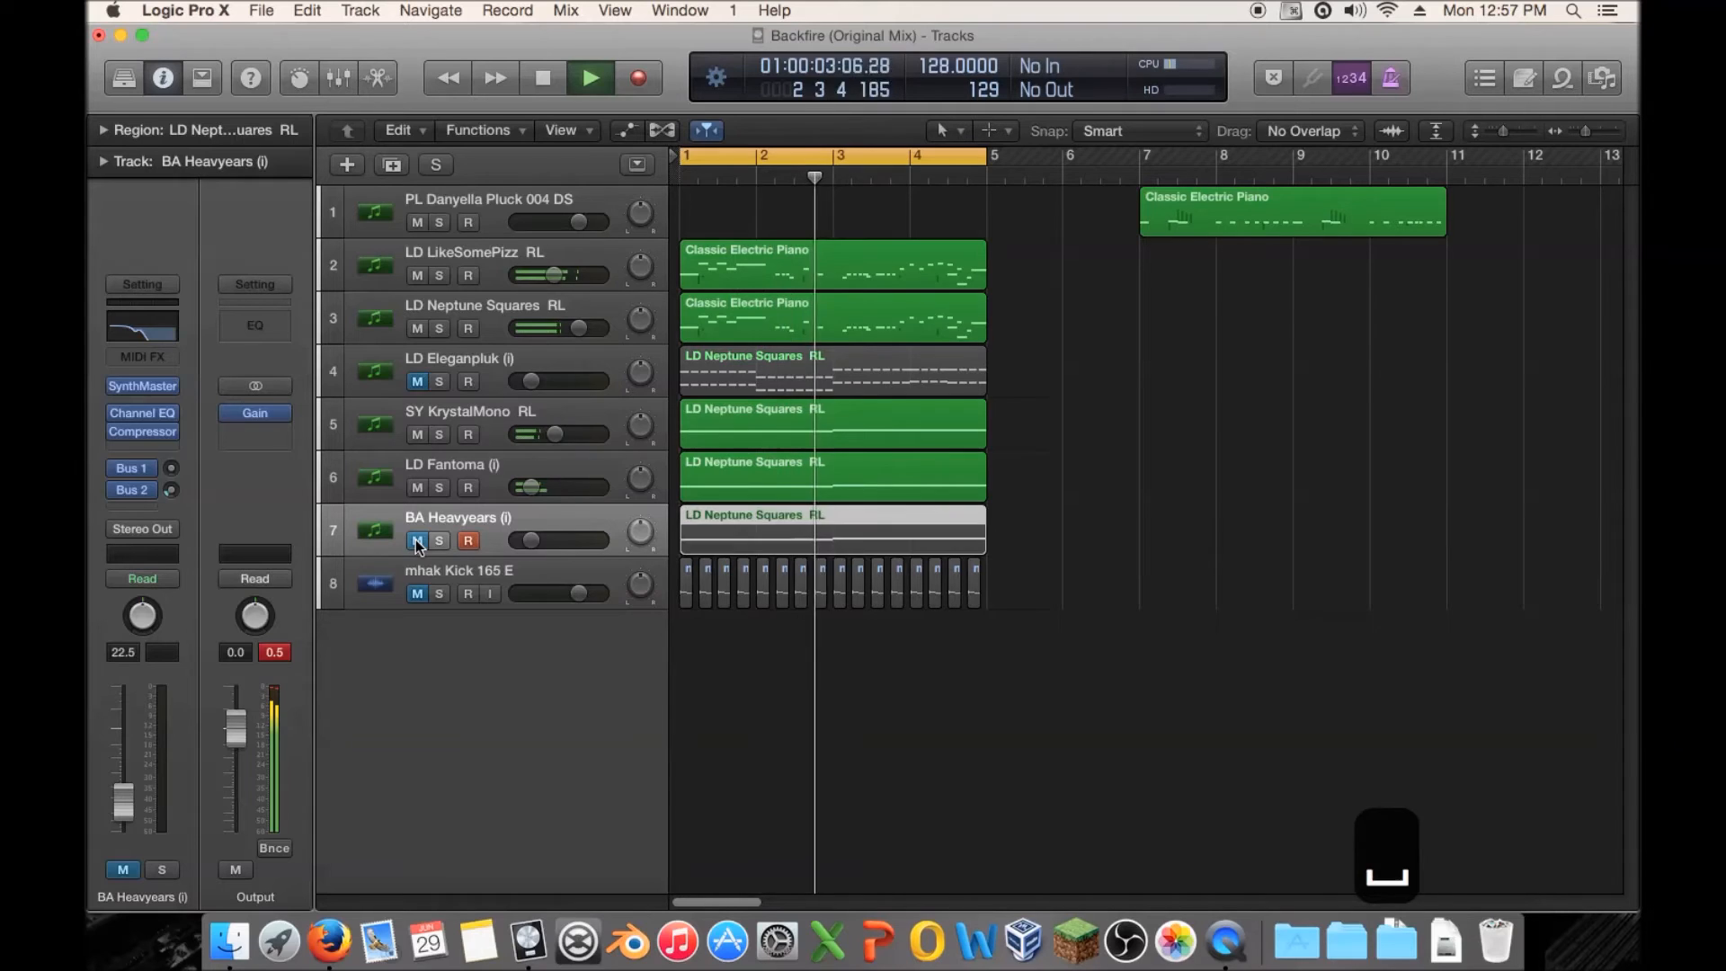
{"action": "left_click", "coordinate": [417, 540]}
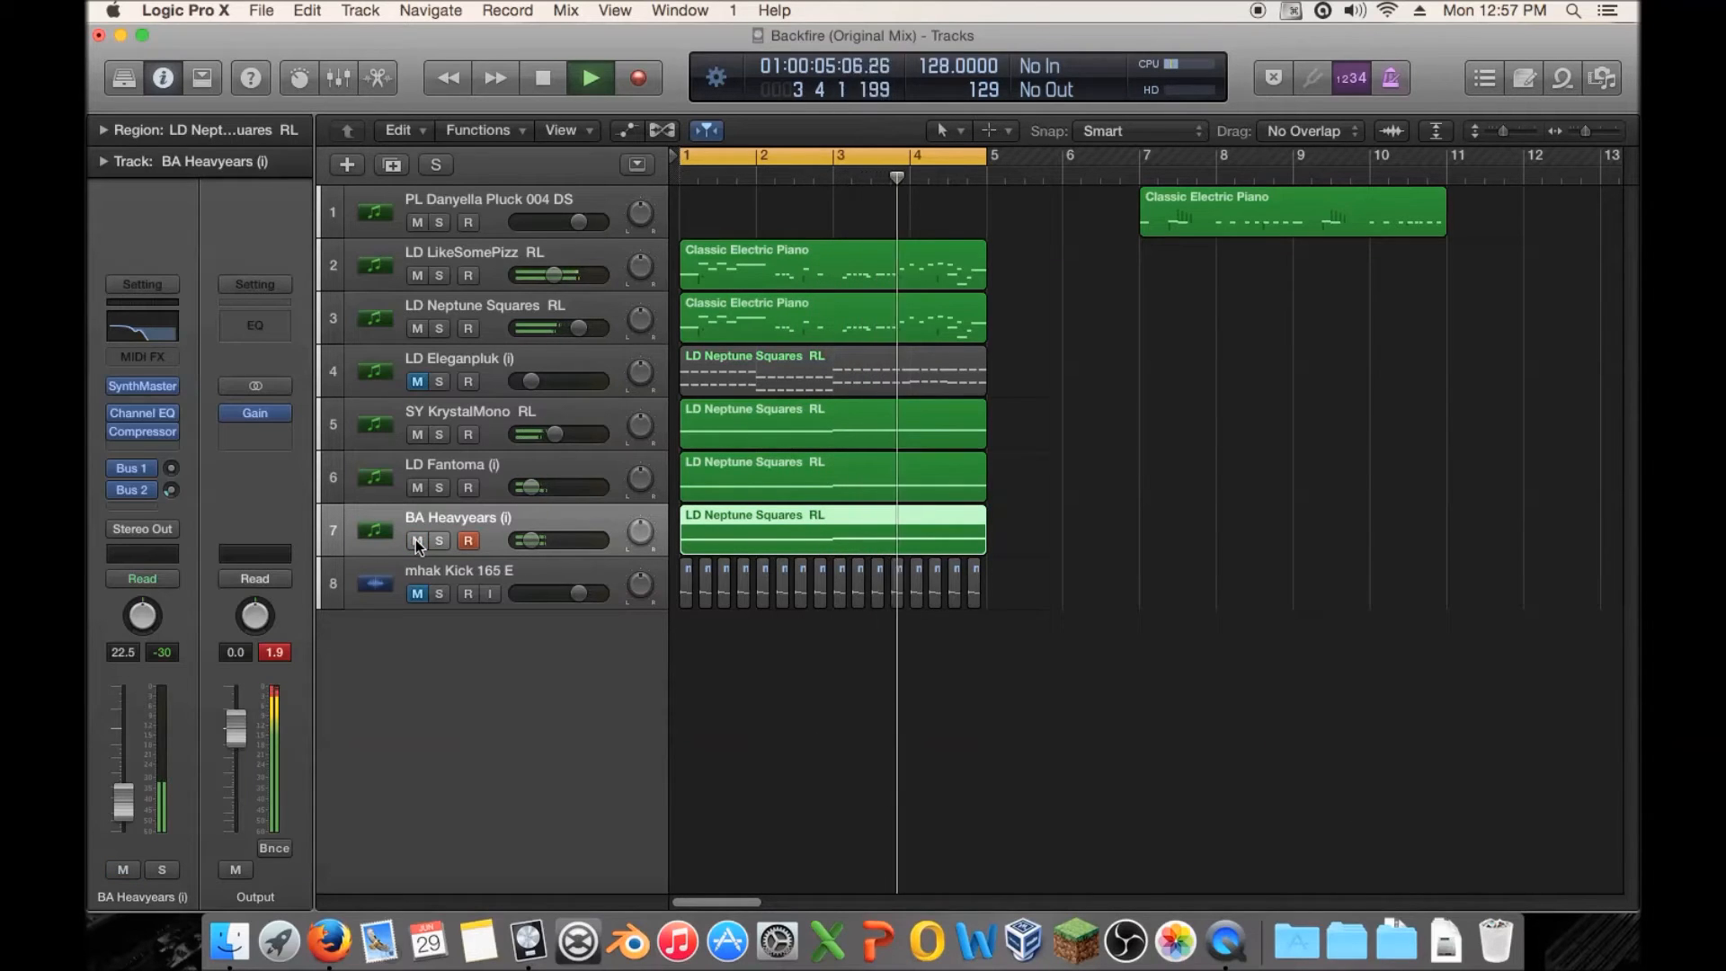
Mute and unmute SY KrystalMono, LD Fantoma and BA Heavyears in turn during playback to compare the mix, and stop the loop.
{"action": "left_click", "coordinate": [417, 435]}
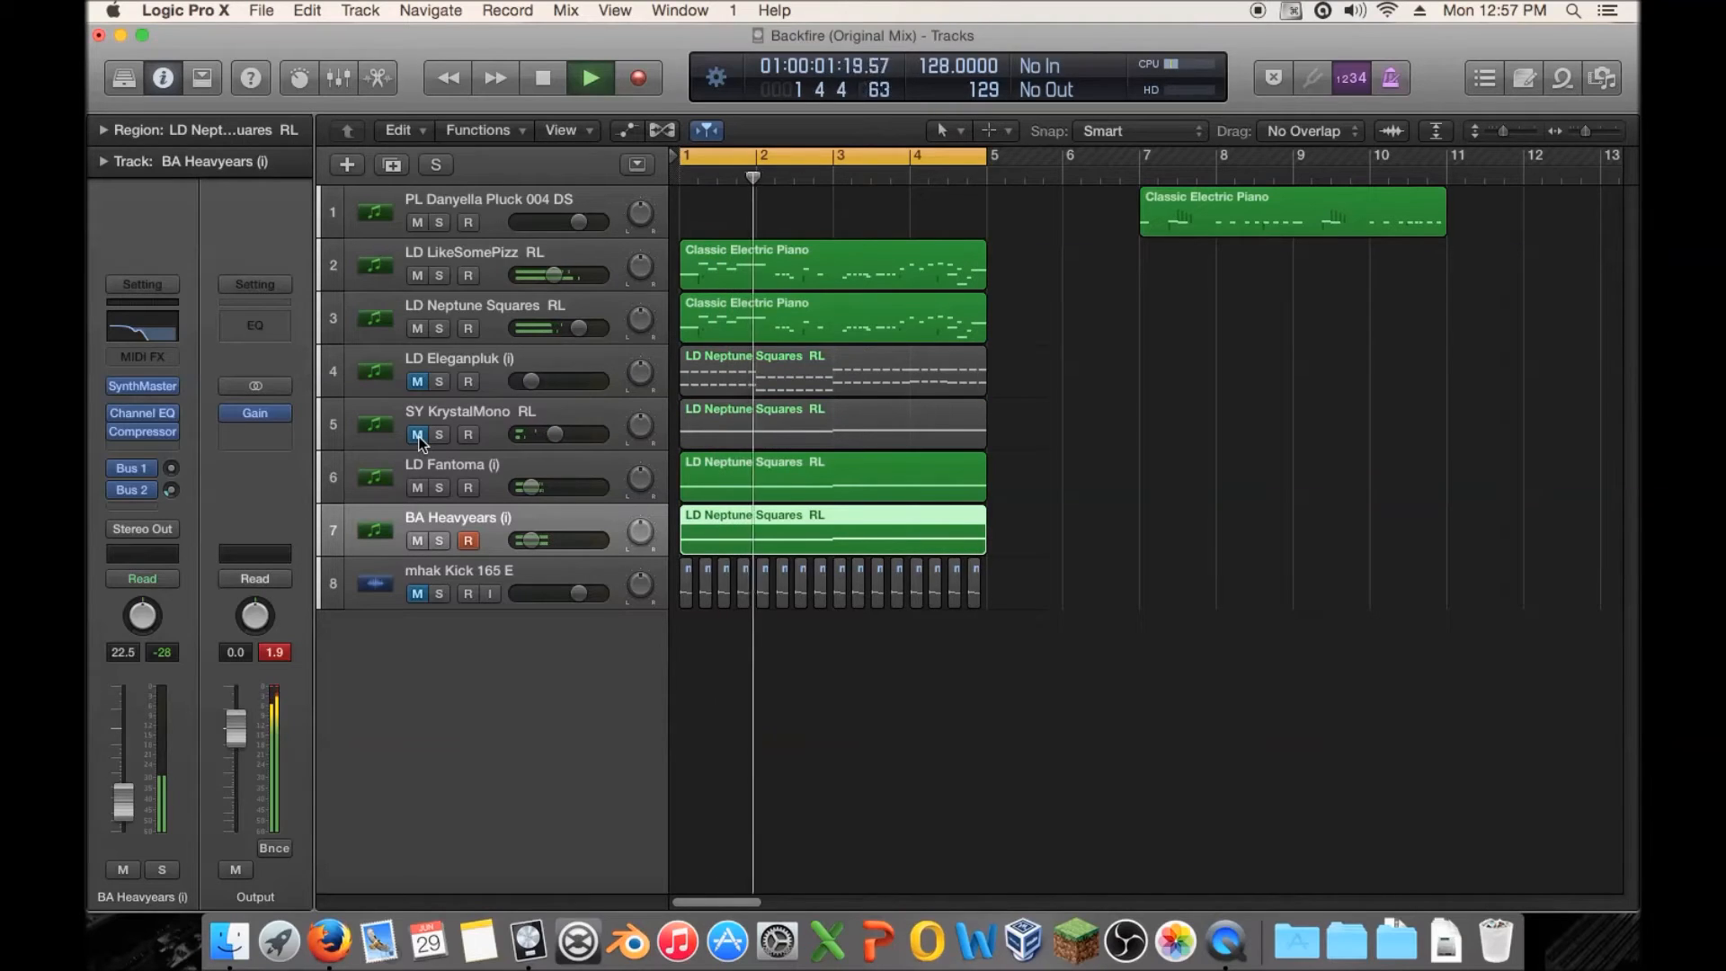
{"action": "left_click", "coordinate": [417, 436]}
{"action": "left_click", "coordinate": [419, 486]}
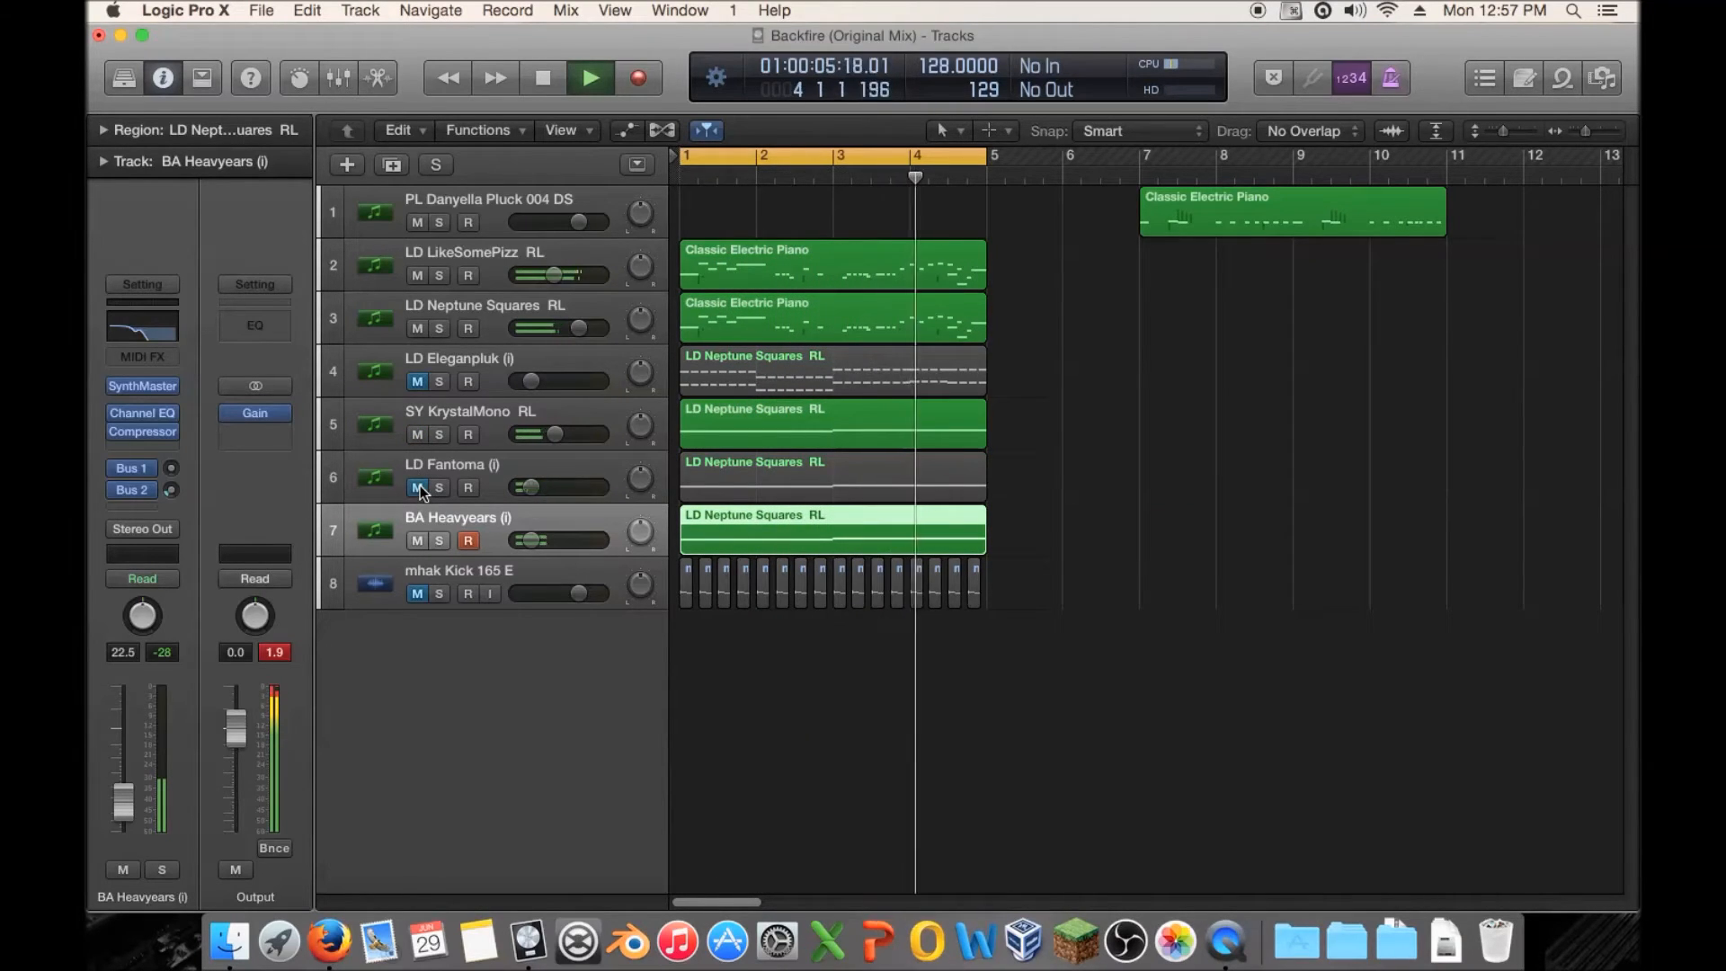
{"action": "left_click", "coordinate": [418, 487]}
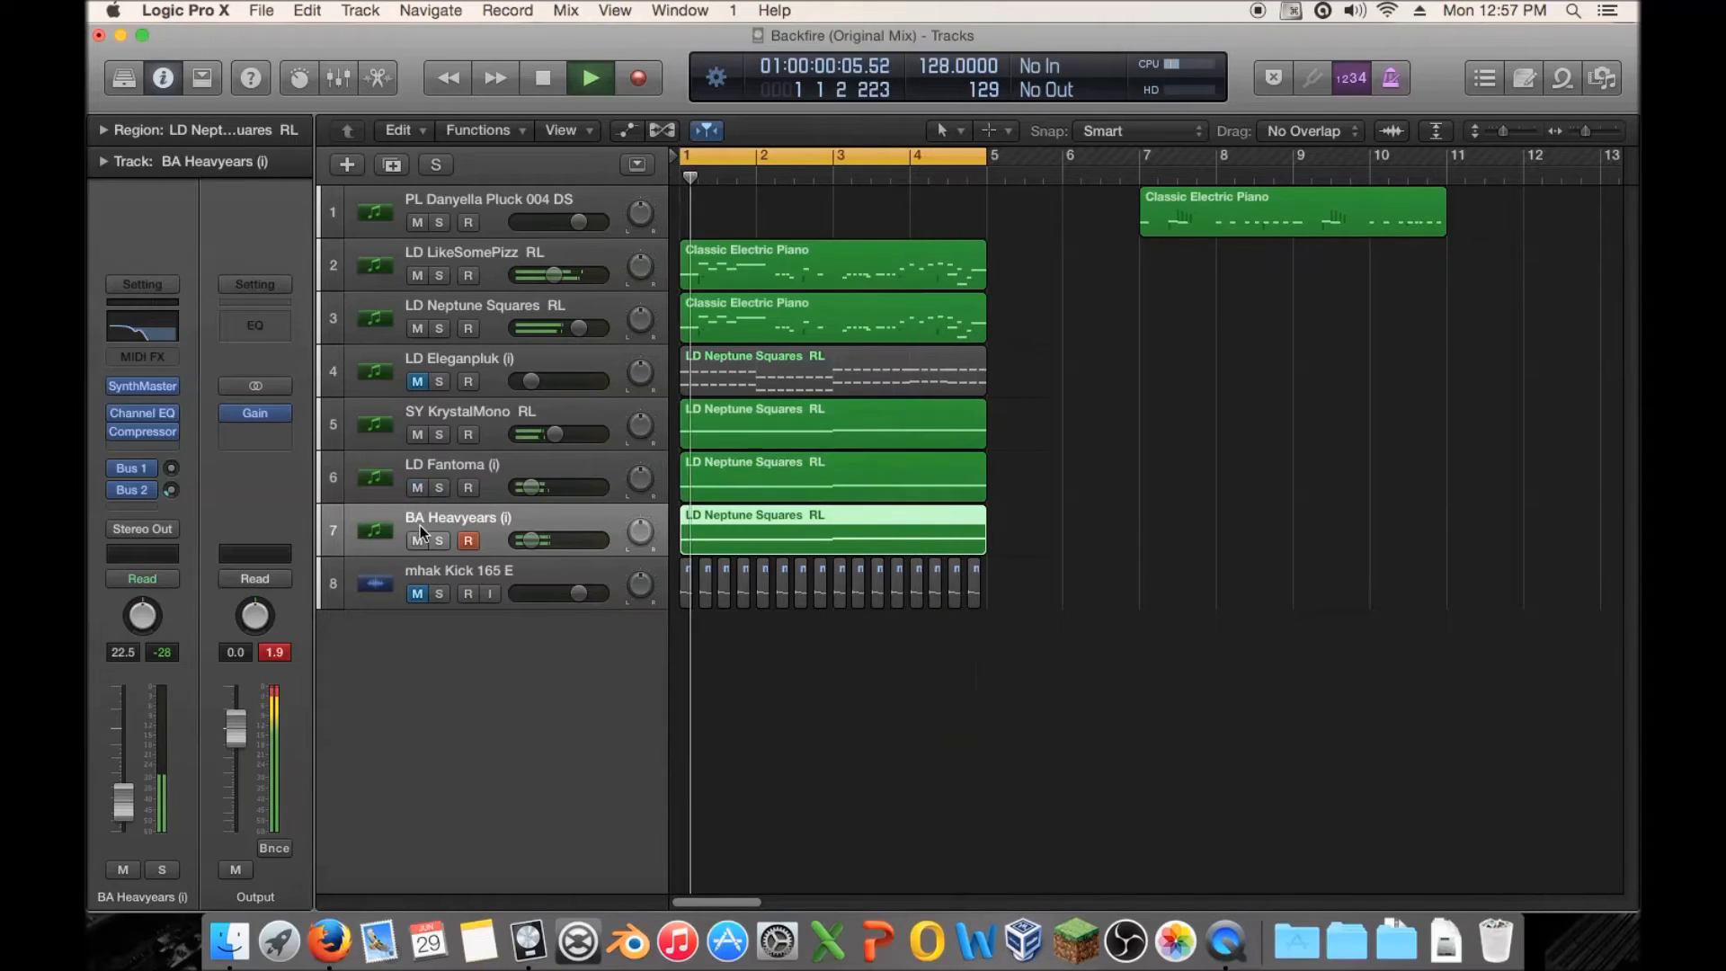
{"action": "left_click", "coordinate": [418, 541]}
{"action": "left_click", "coordinate": [418, 540]}
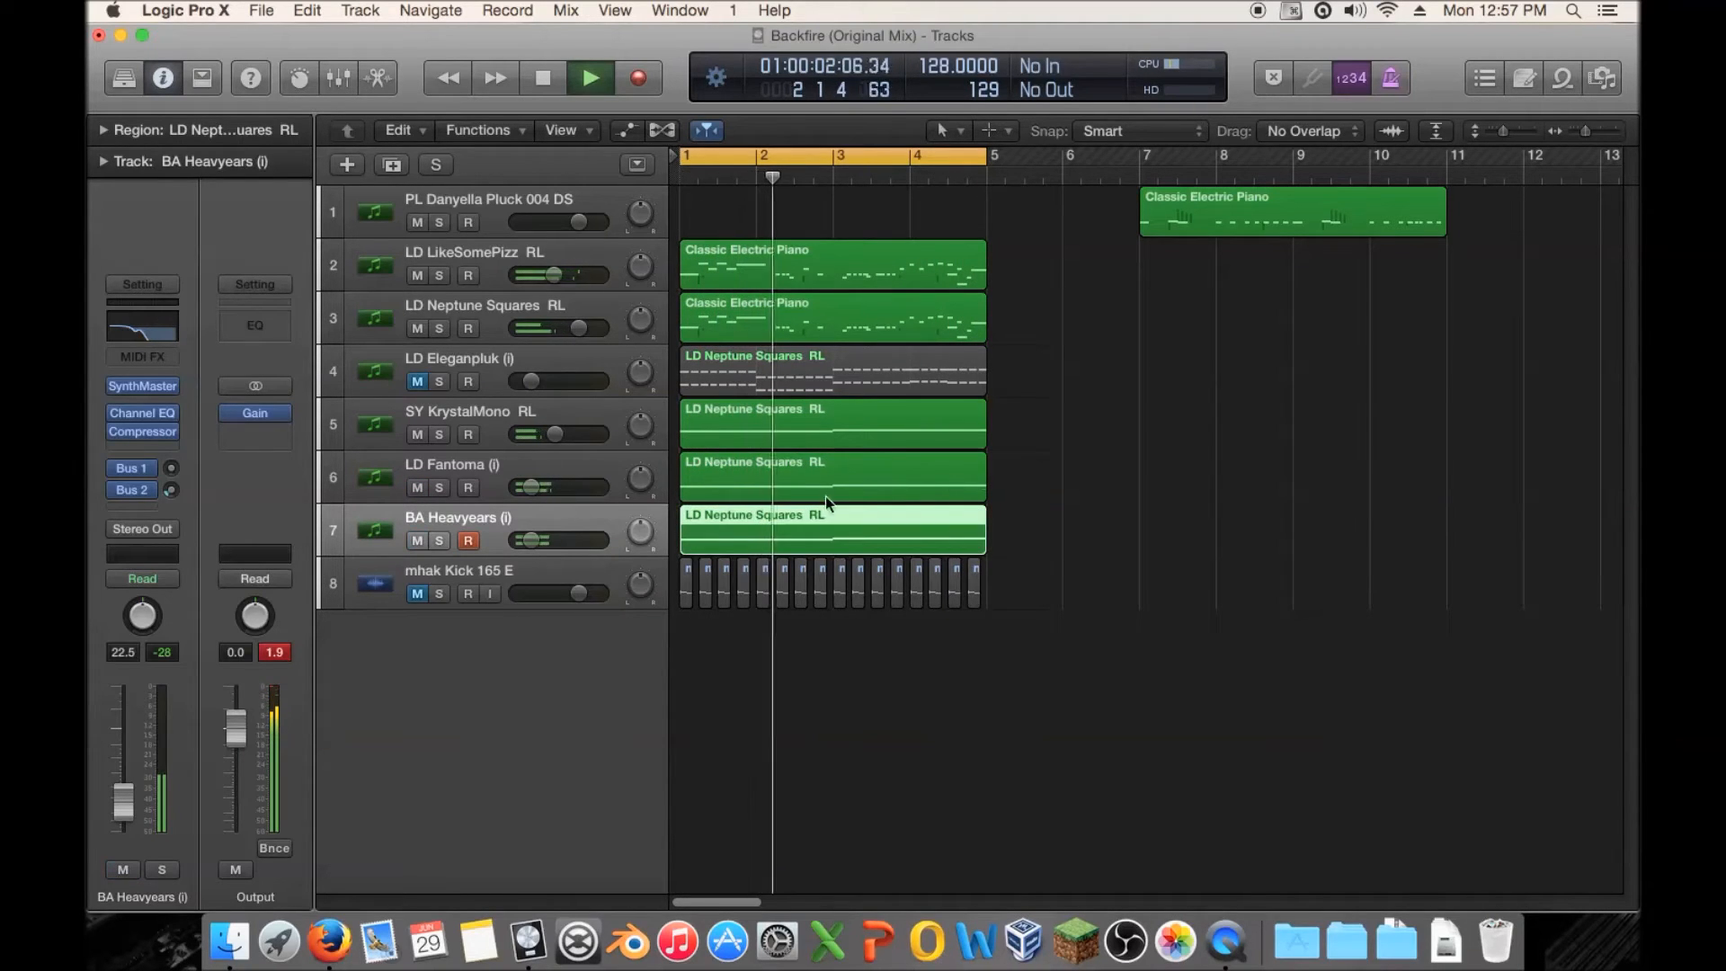
{"action": "key", "text": "space"}
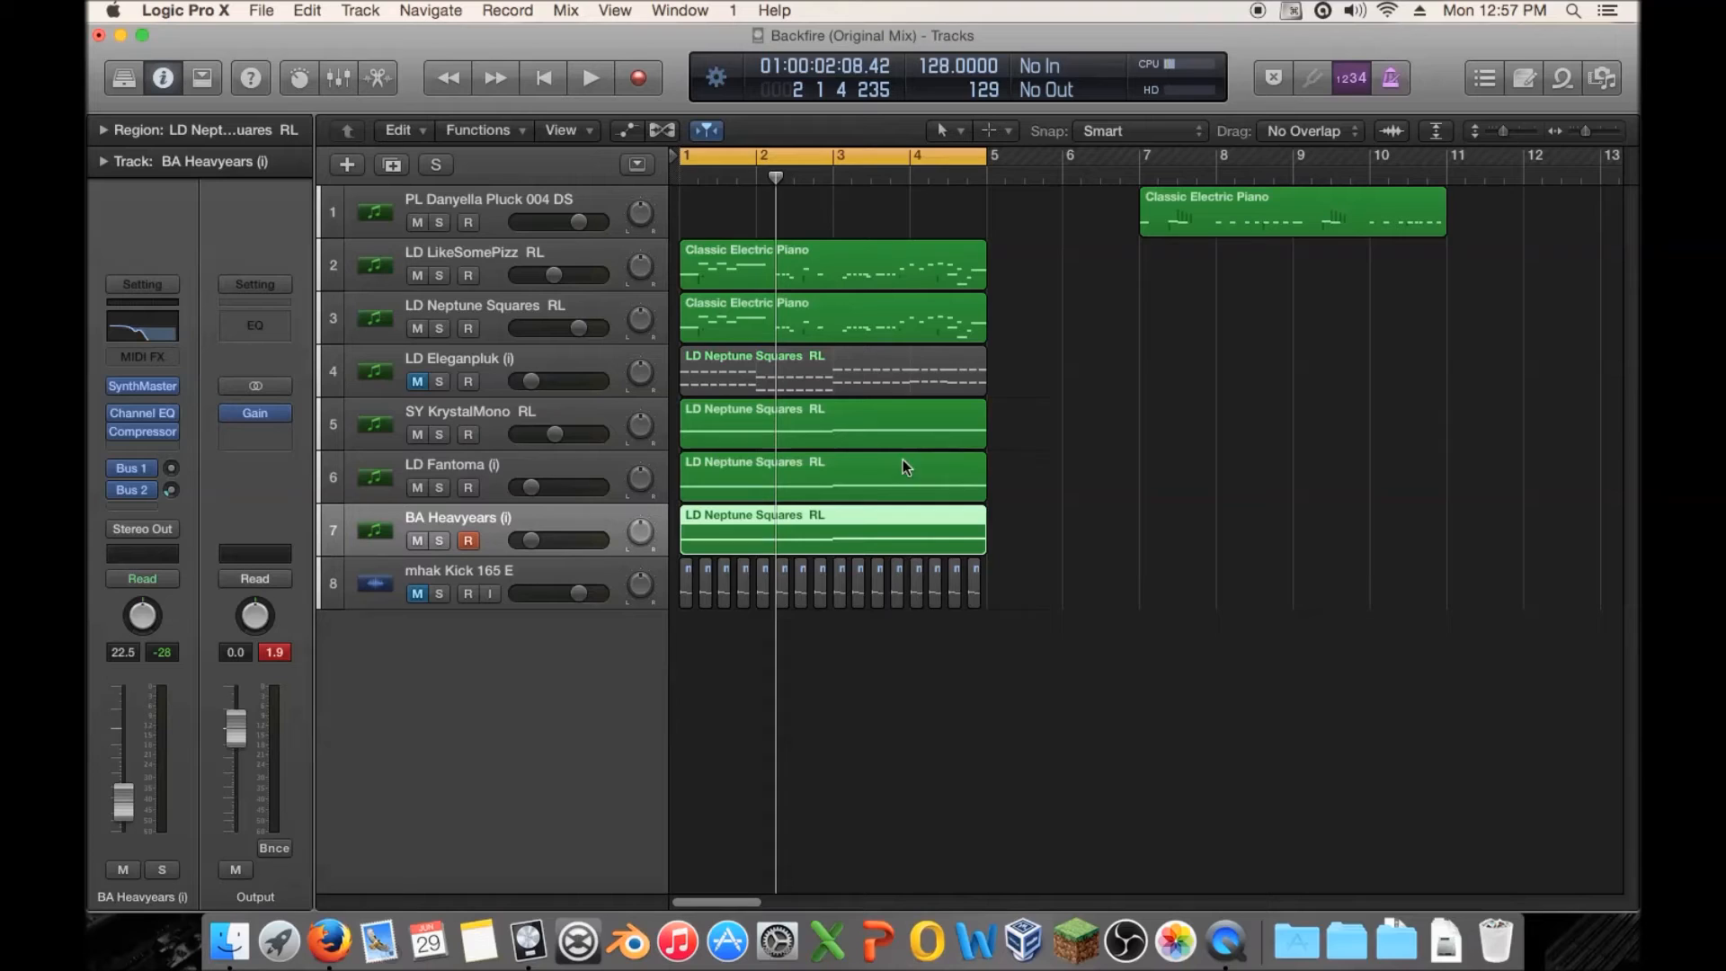
Return the playhead to bar 1 and select the regions of SY KrystalMono, LD Fantoma and BA Heavyears together.
{"action": "left_click_drag", "start_coordinate": [775, 179], "coordinate": [676, 184]}
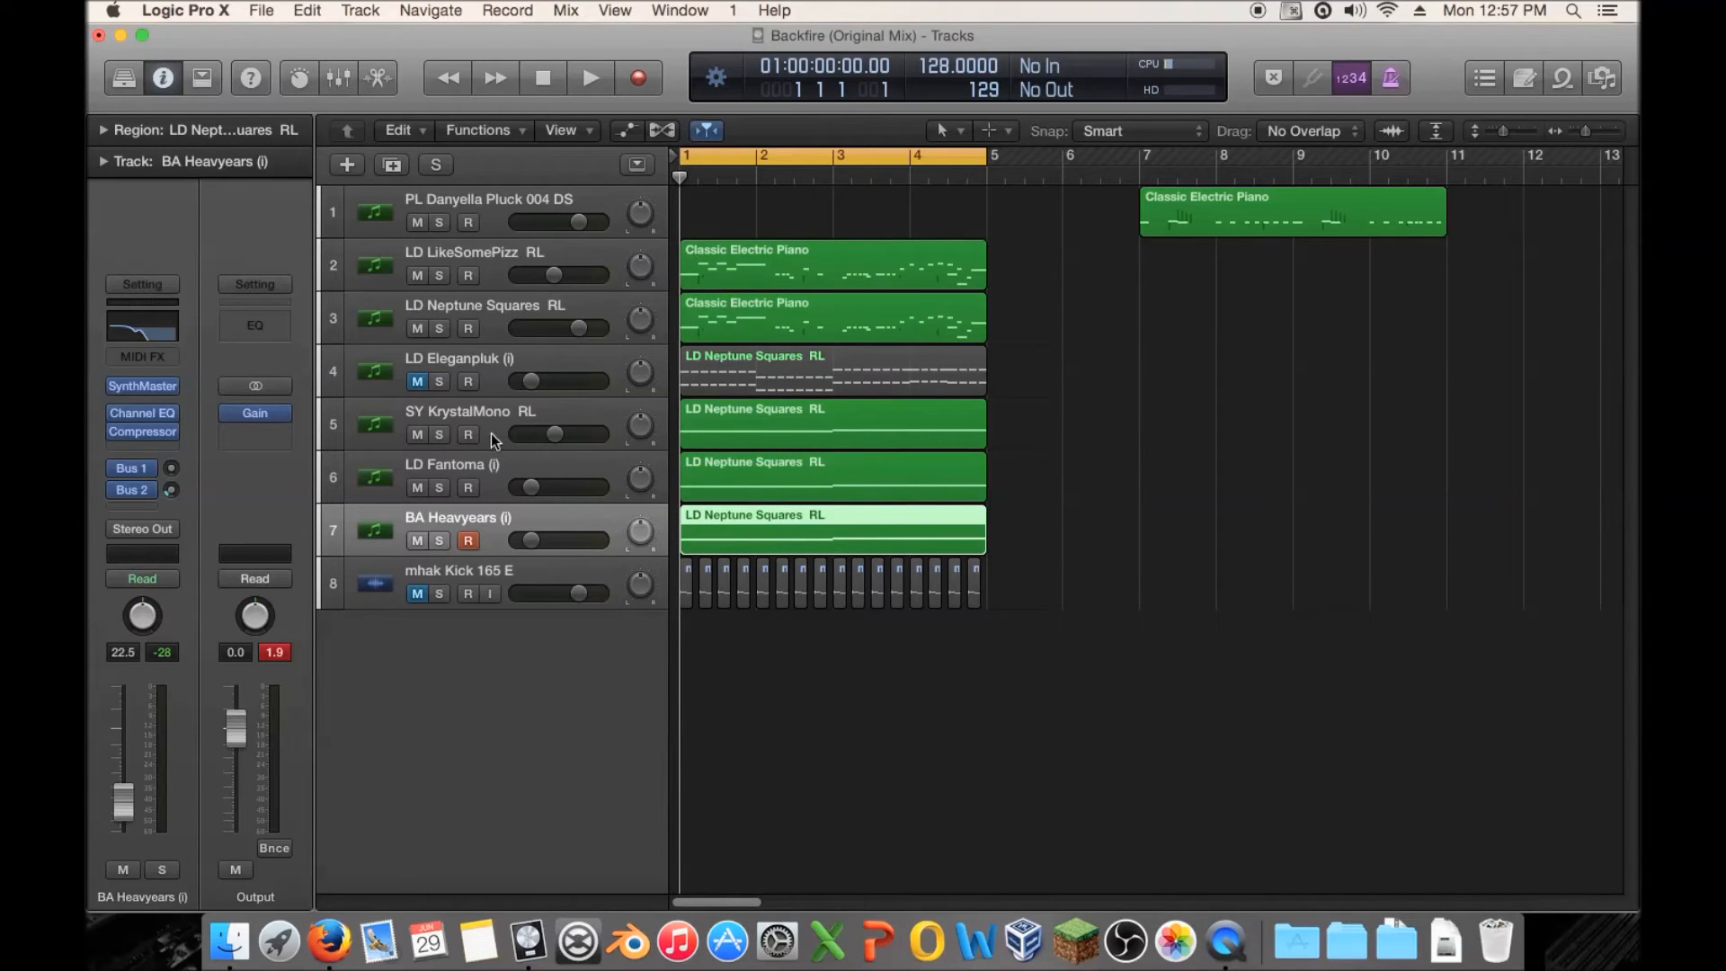
{"action": "left_click", "coordinate": [444, 409]}
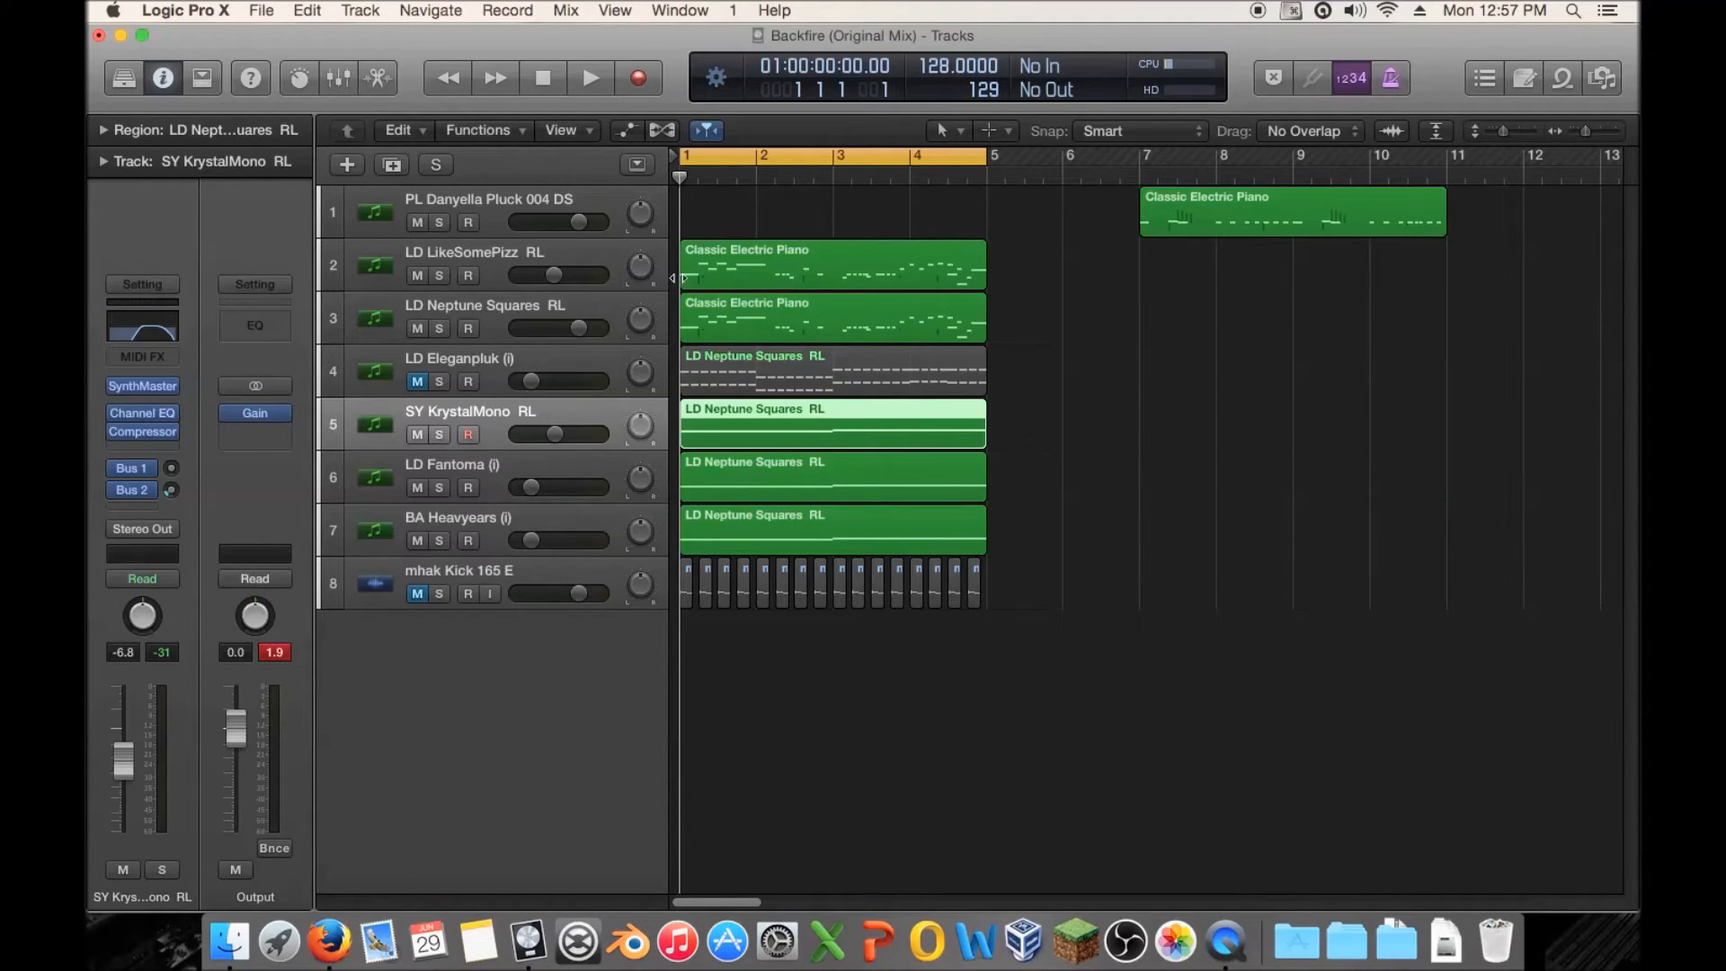
{"action": "left_click_drag", "start_coordinate": [1083, 433], "coordinate": [723, 532]}
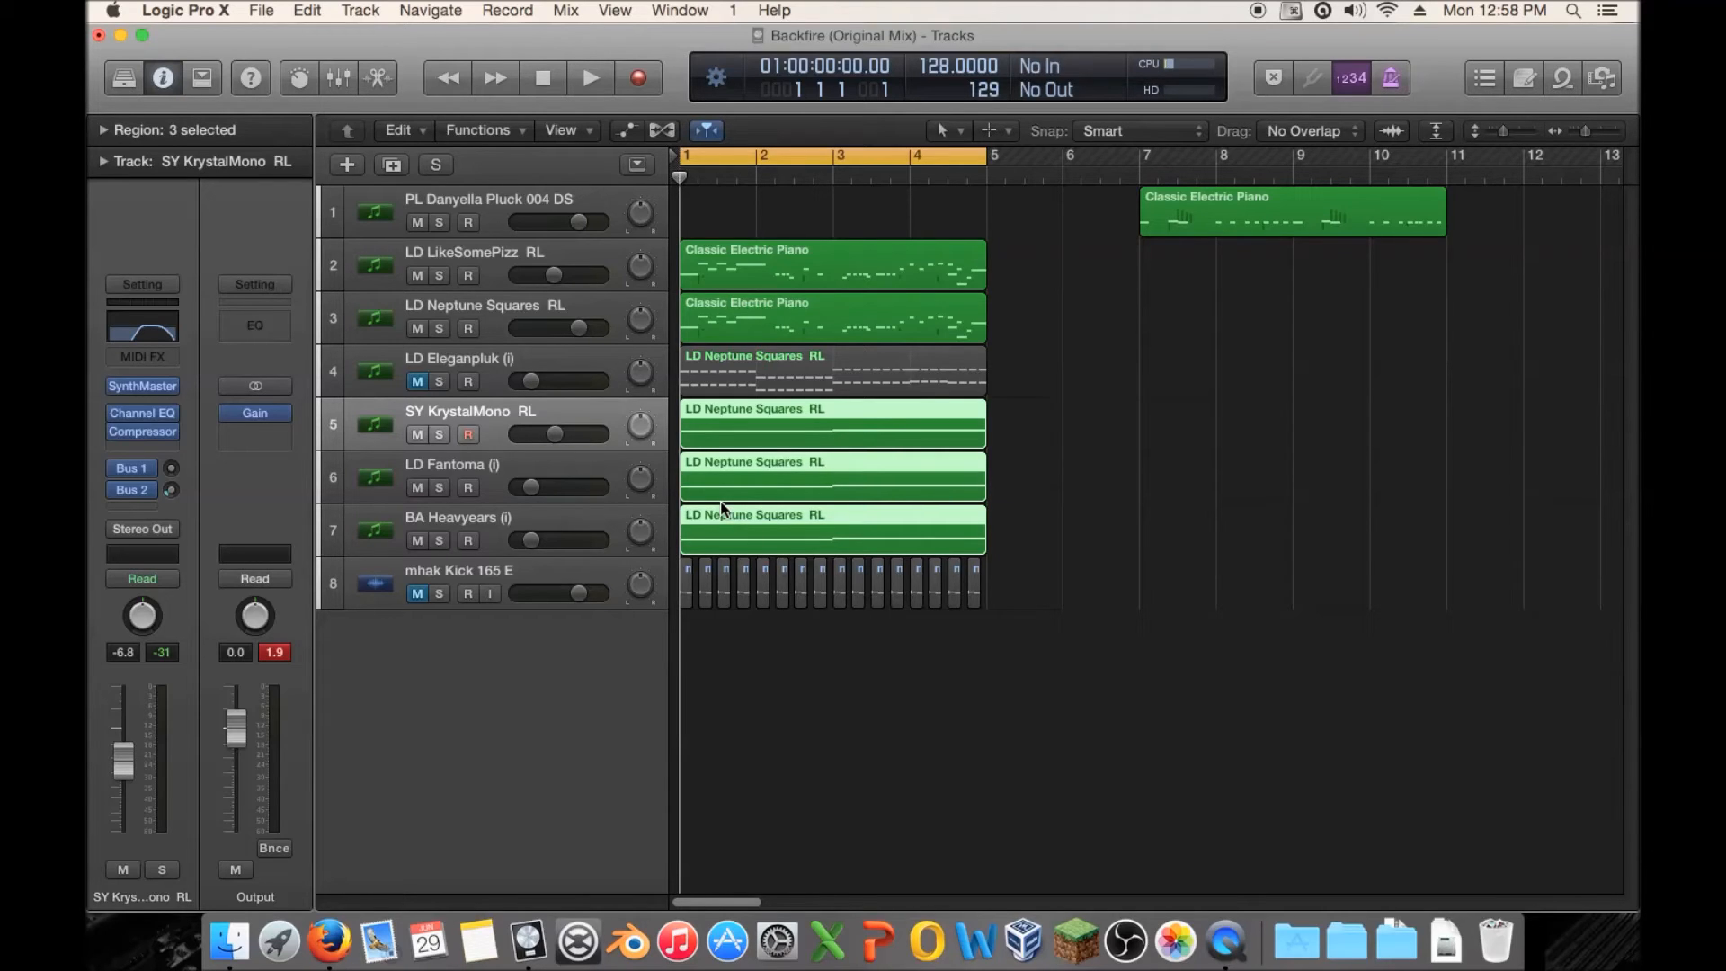
Set the cycle range to bars 7 through 11, play the PL Danyella Pluck region, stop, and move the playhead to 6 3.
{"action": "left_click_drag", "start_coordinate": [1148, 164], "coordinate": [1446, 164]}
{"action": "key", "text": "space"}
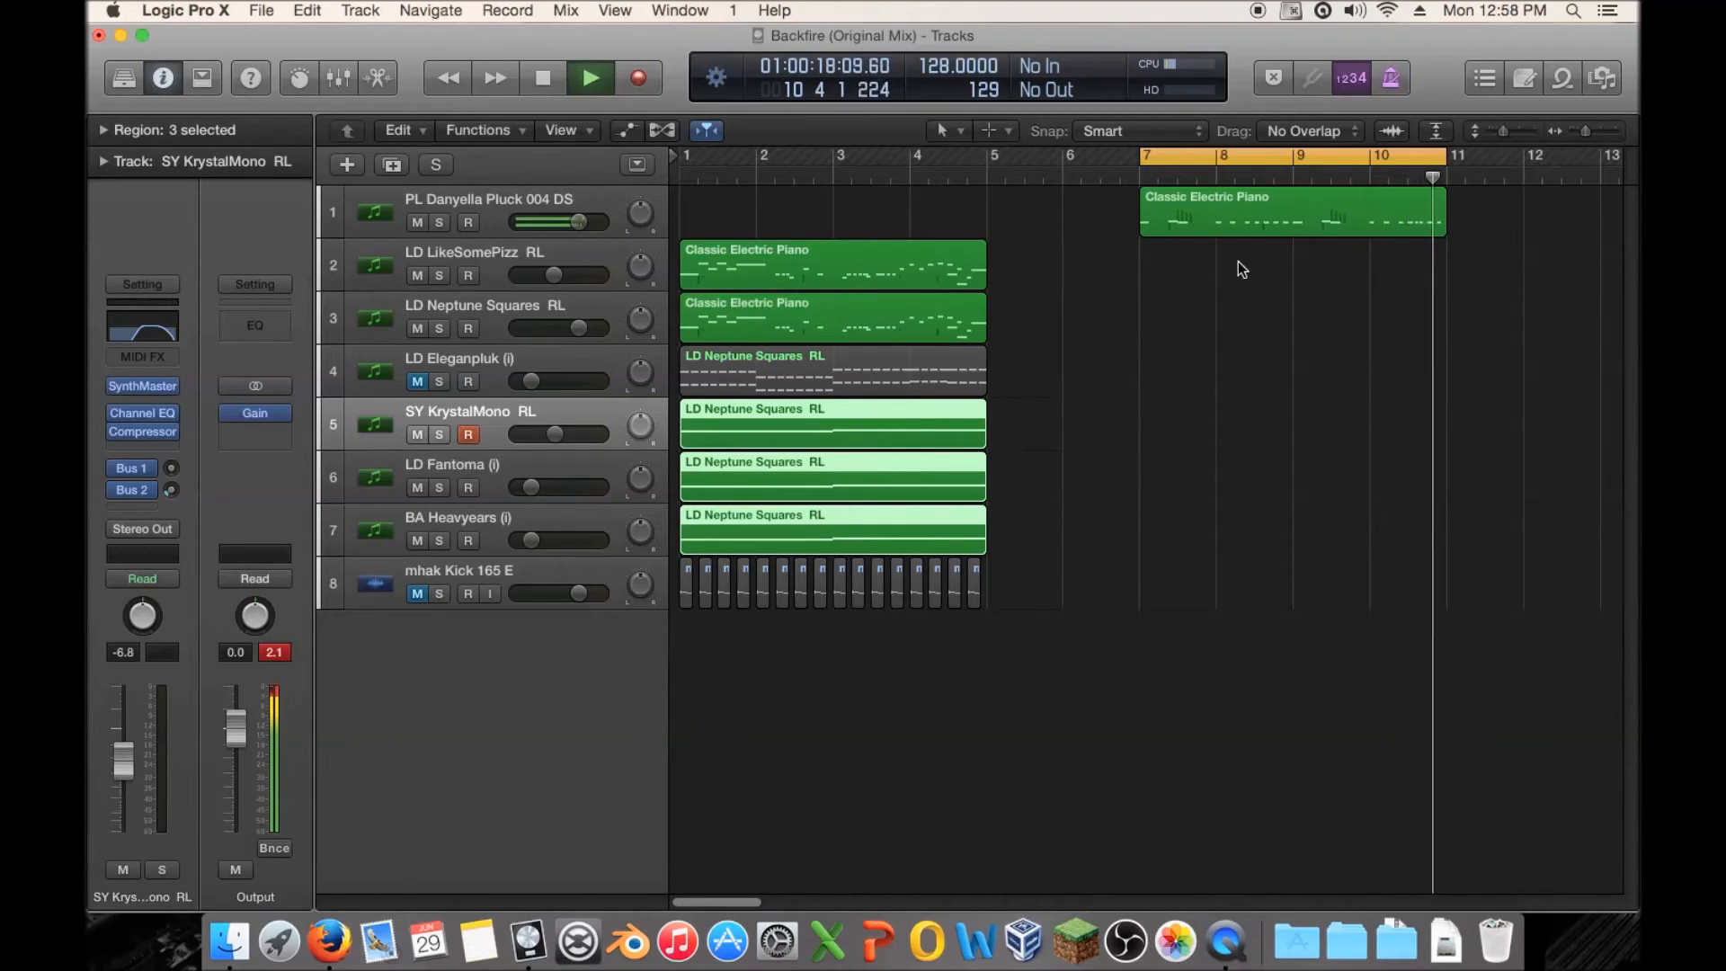
{"action": "key", "text": "space"}
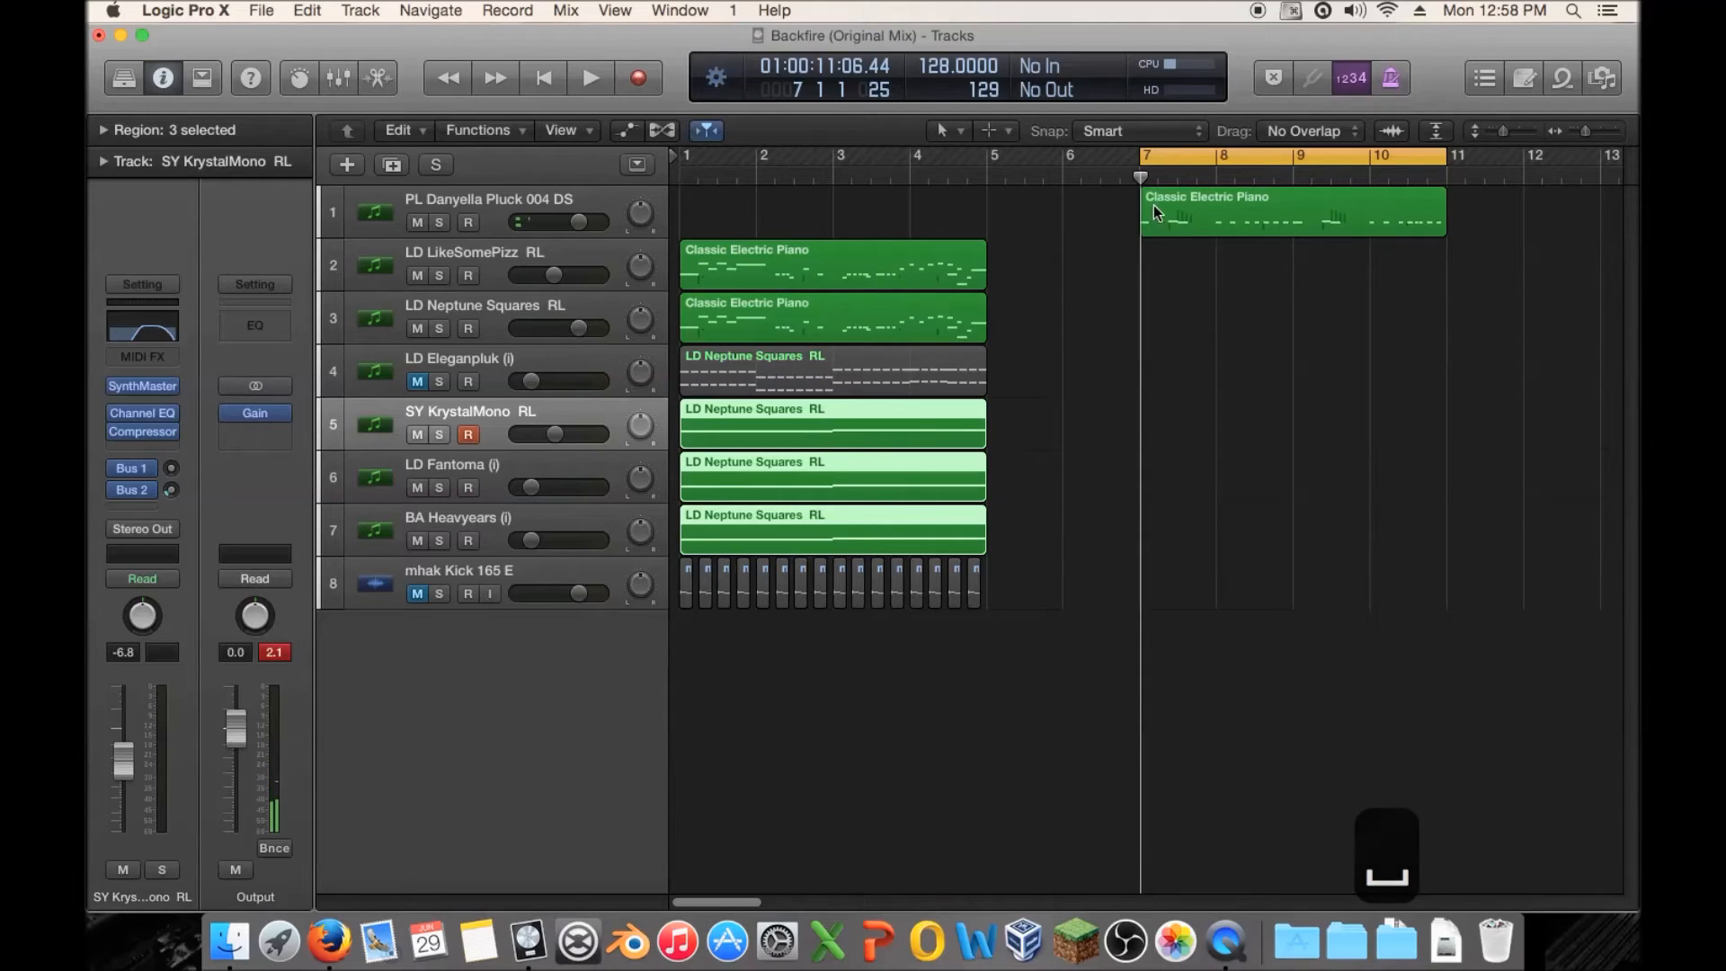
{"action": "left_click_drag", "start_coordinate": [1141, 176], "coordinate": [1098, 180]}
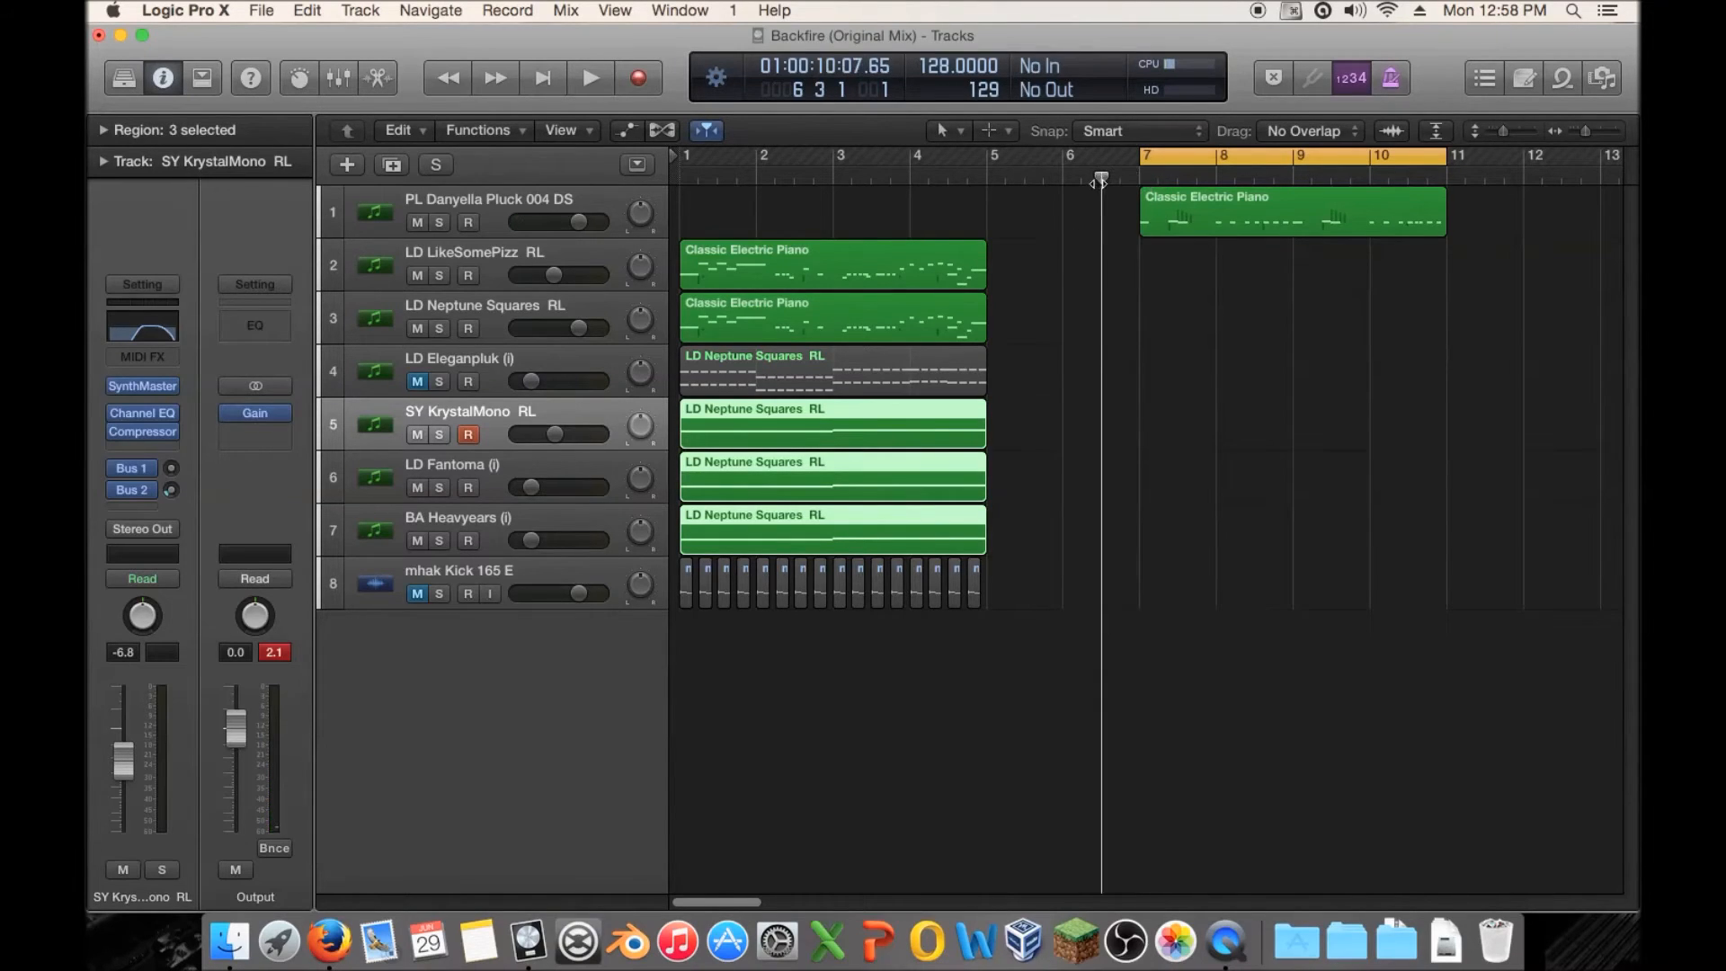
Duplicate the PL Danyella Pluck 004 DS track and copy its region at bar 7 onto the new track.
{"action": "left_click", "coordinate": [1286, 307]}
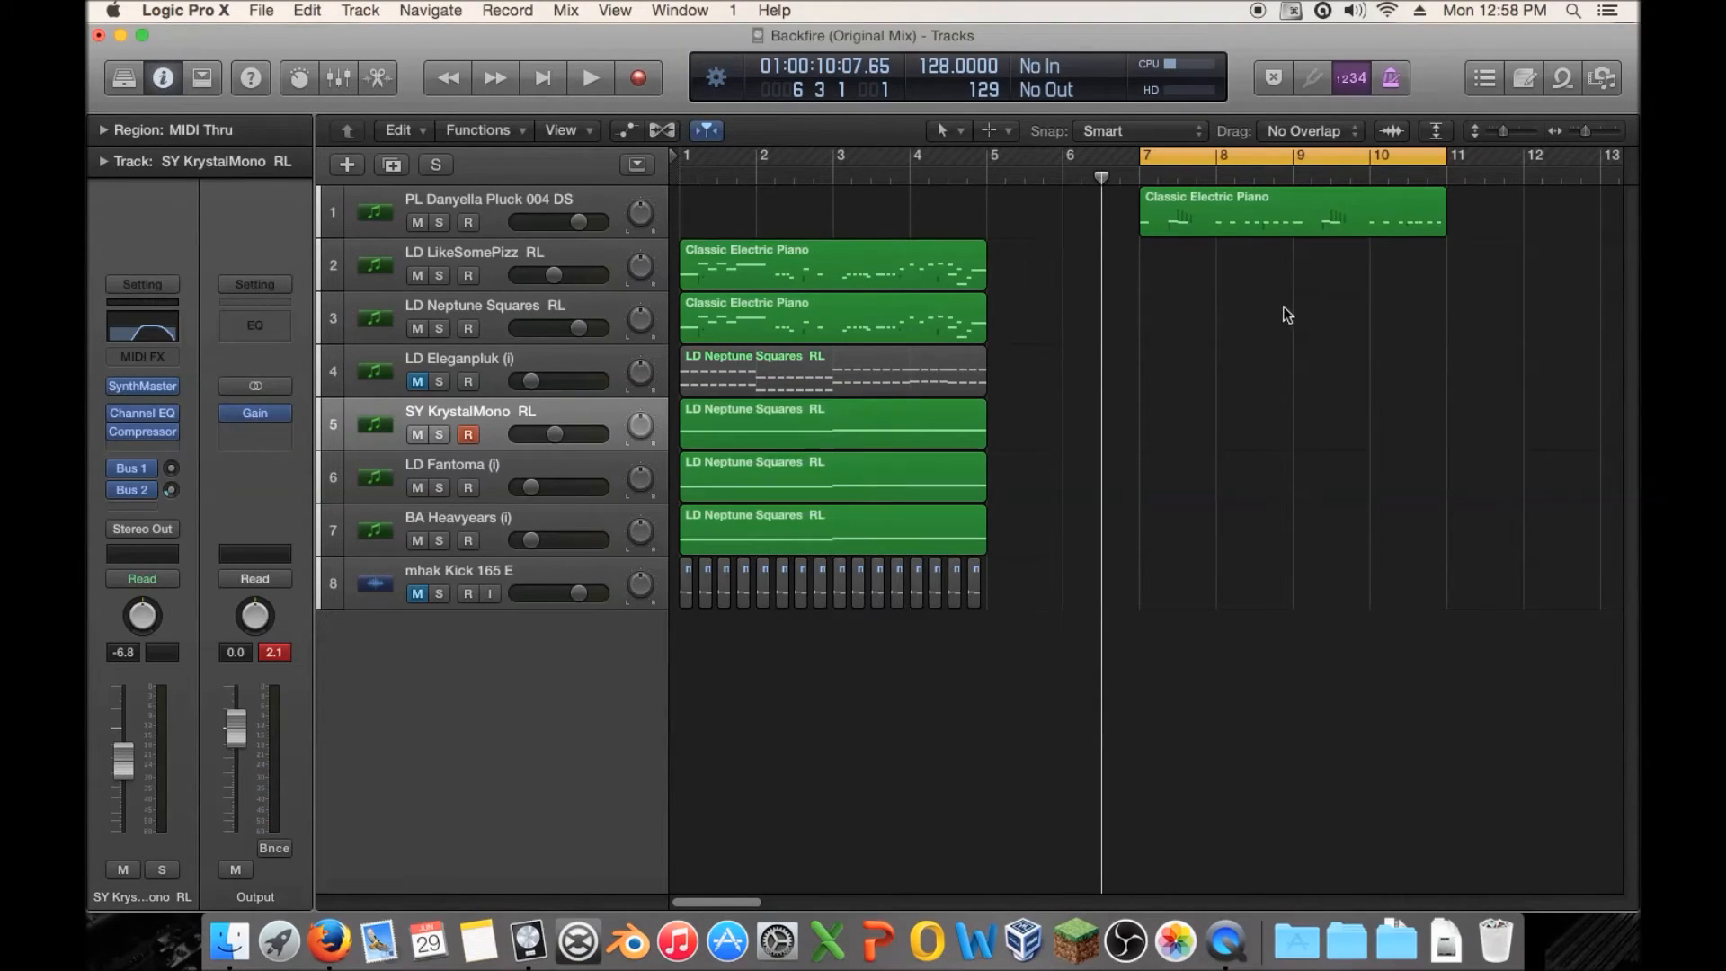
{"action": "left_click", "coordinate": [525, 212]}
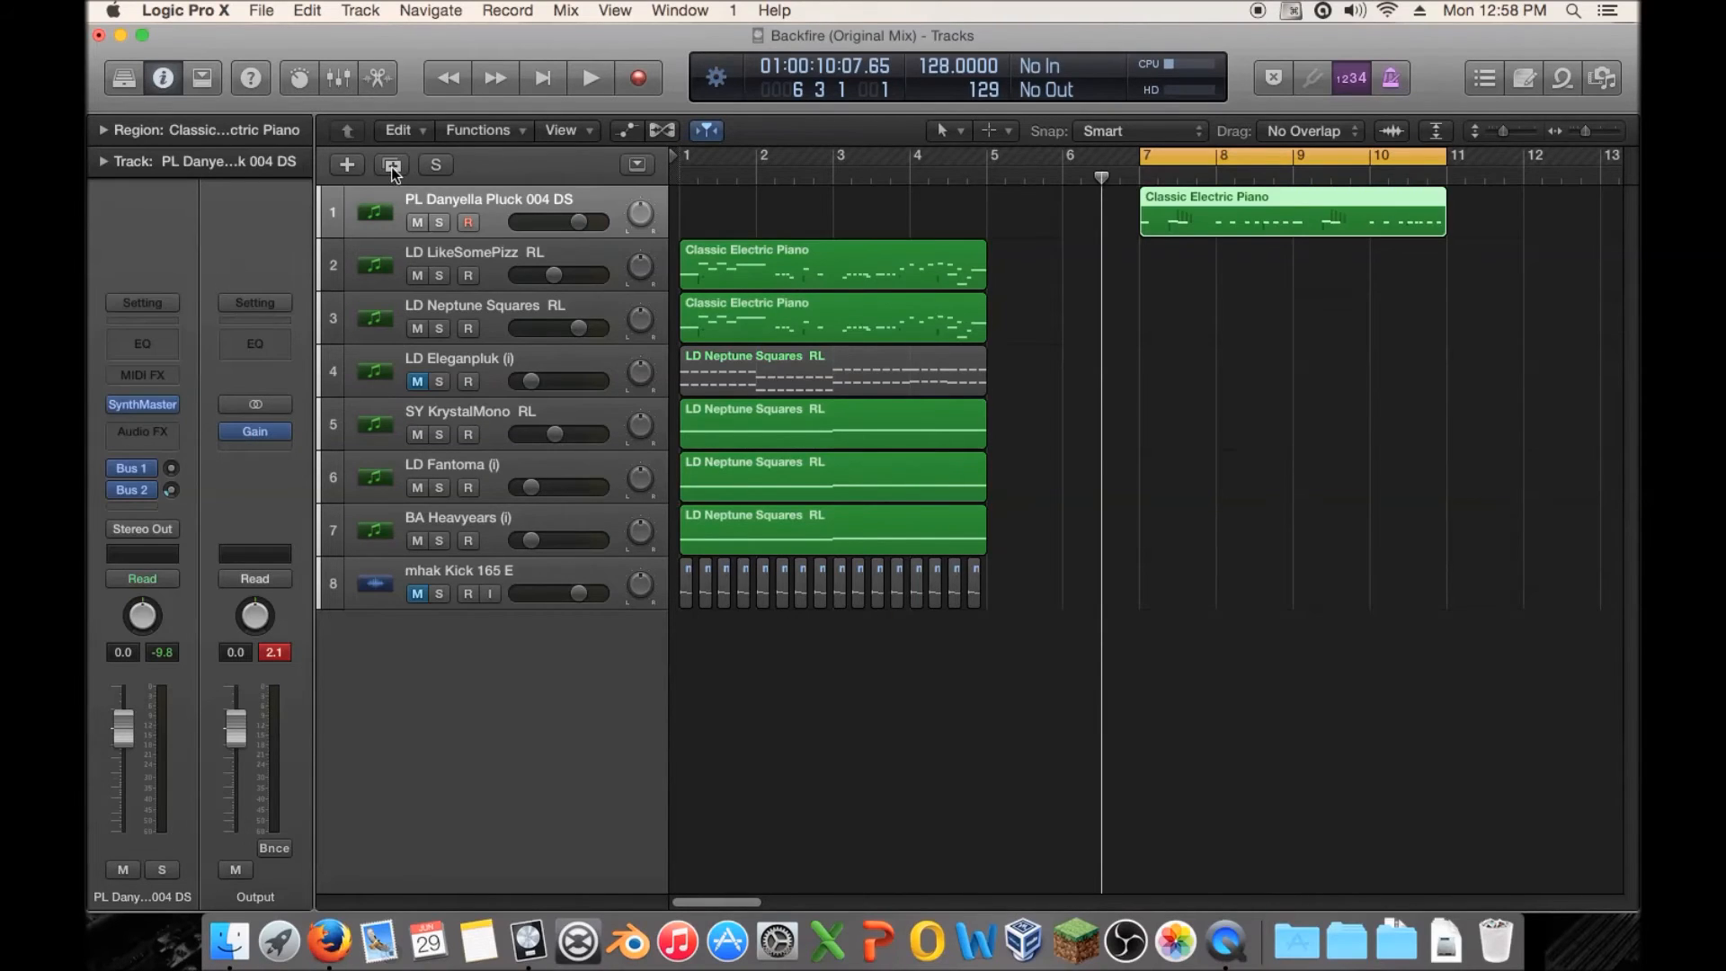
{"action": "left_click", "coordinate": [392, 167]}
{"action": "left_click", "coordinate": [1221, 271]}
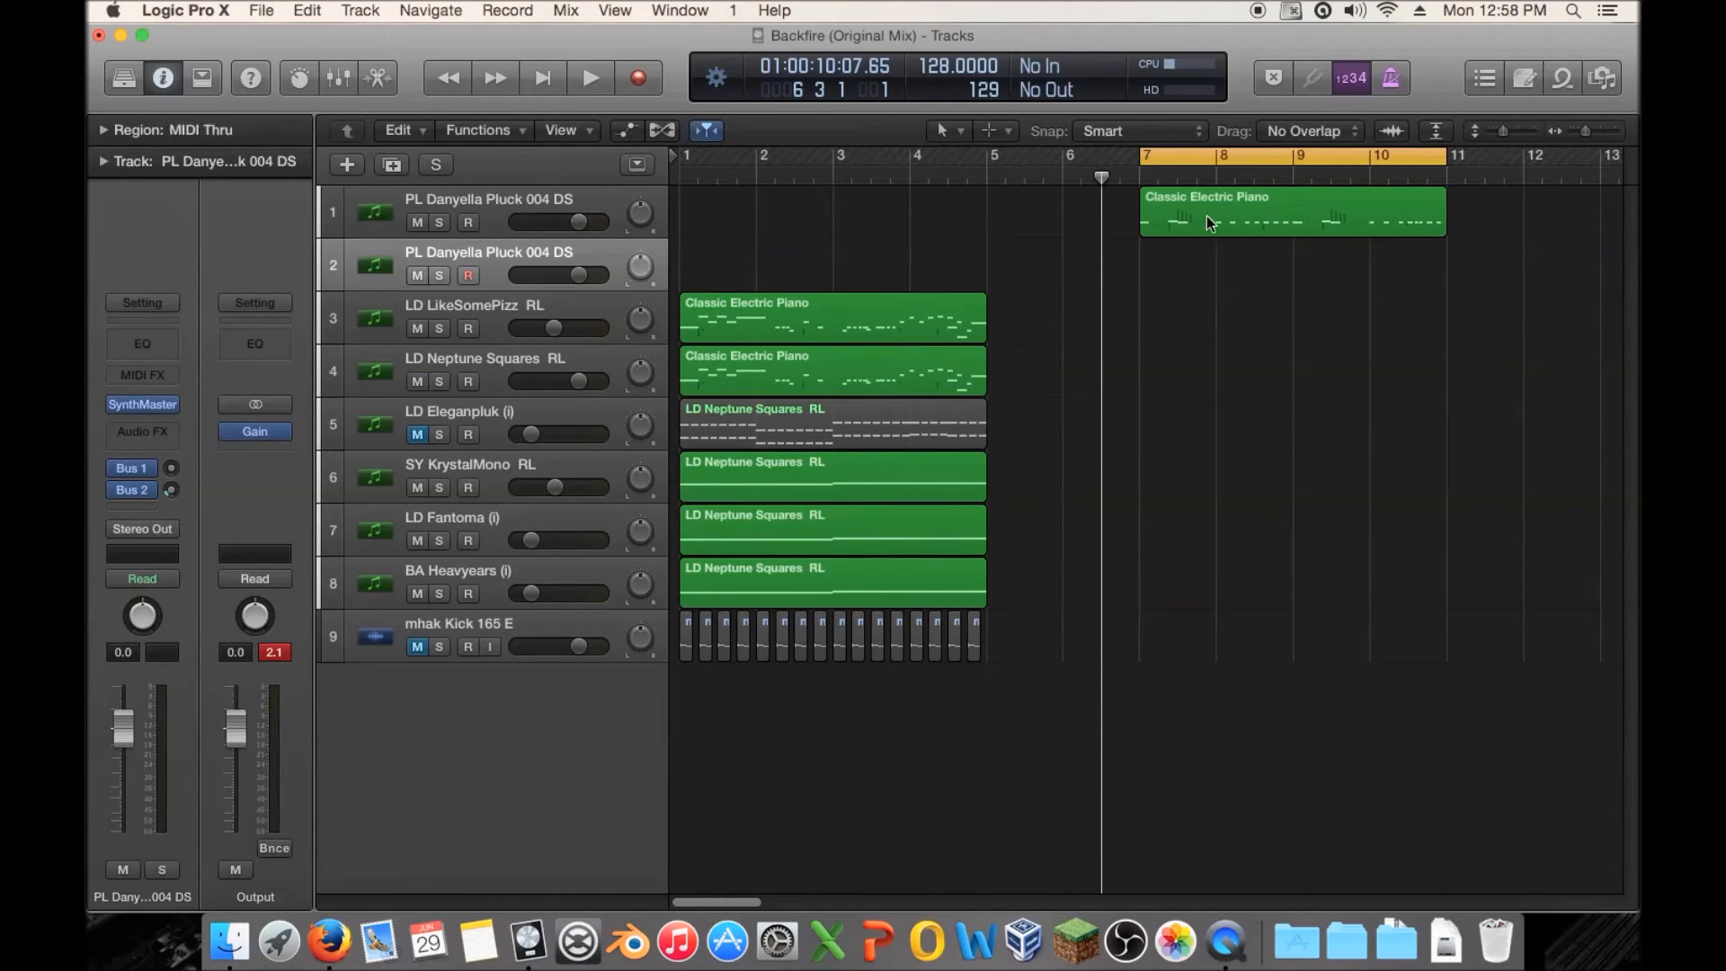
{"action": "left_click_drag", "start_coordinate": [1205, 212], "coordinate": [1158, 268]}
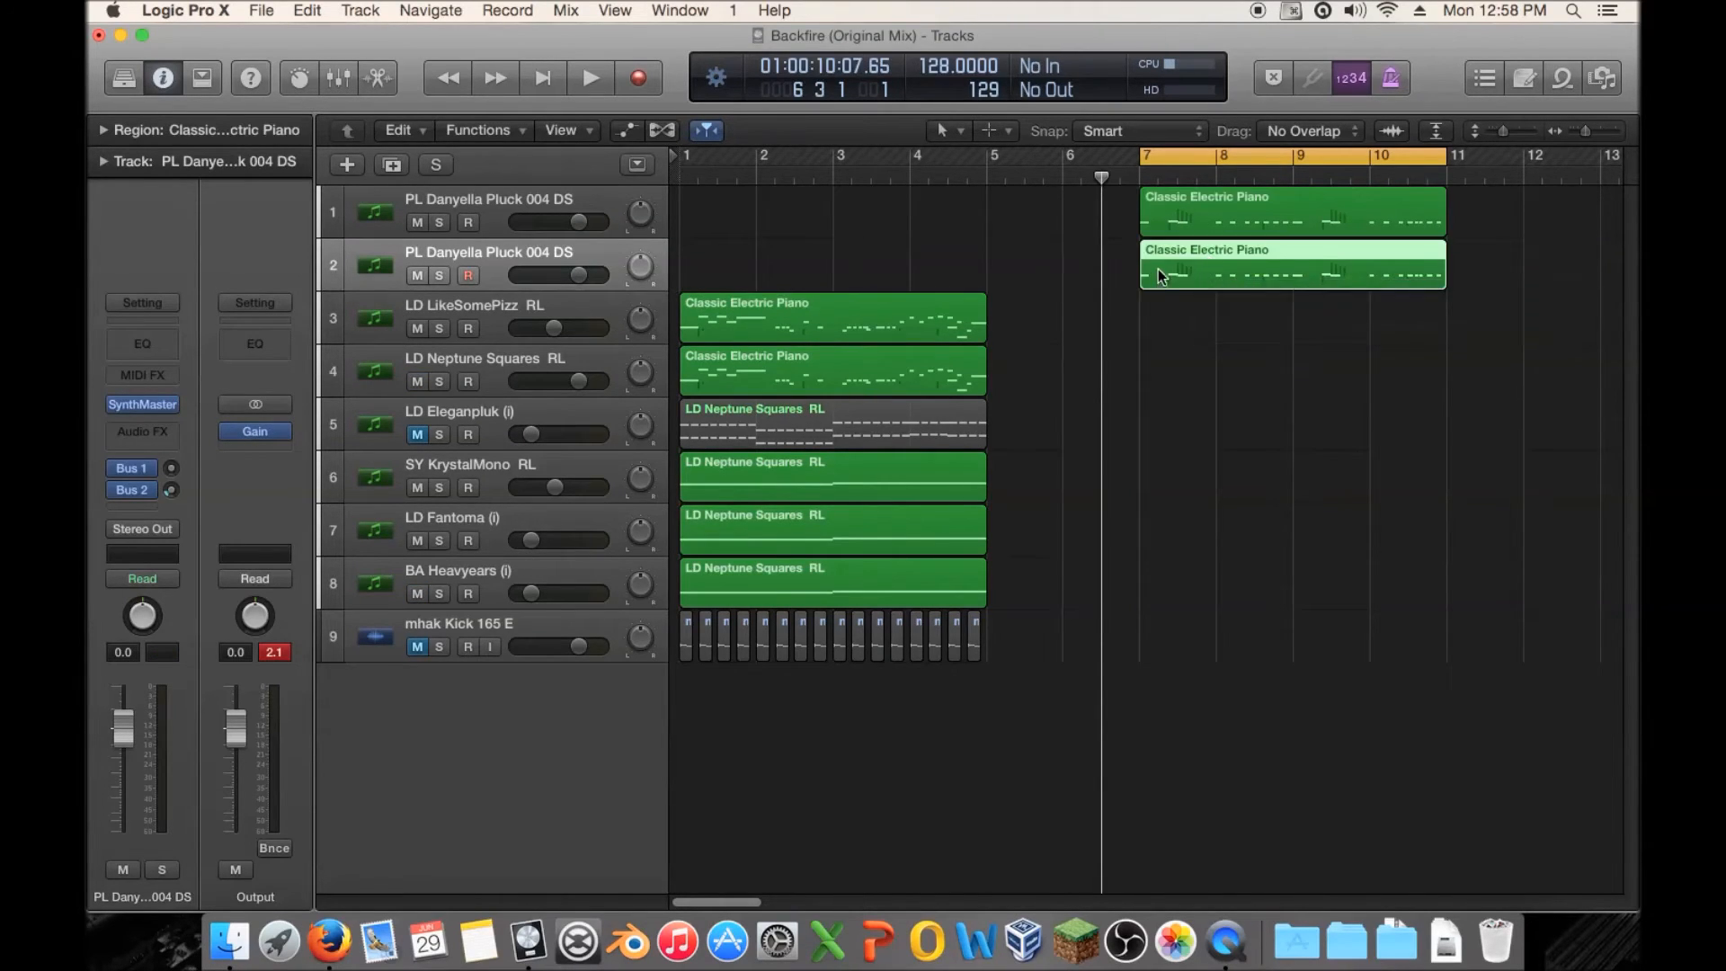
Mute the duplicate pluck track and play the loop with only the original pluck track selected before stopping.
{"action": "left_click", "coordinate": [417, 275]}
{"action": "key", "text": "space"}
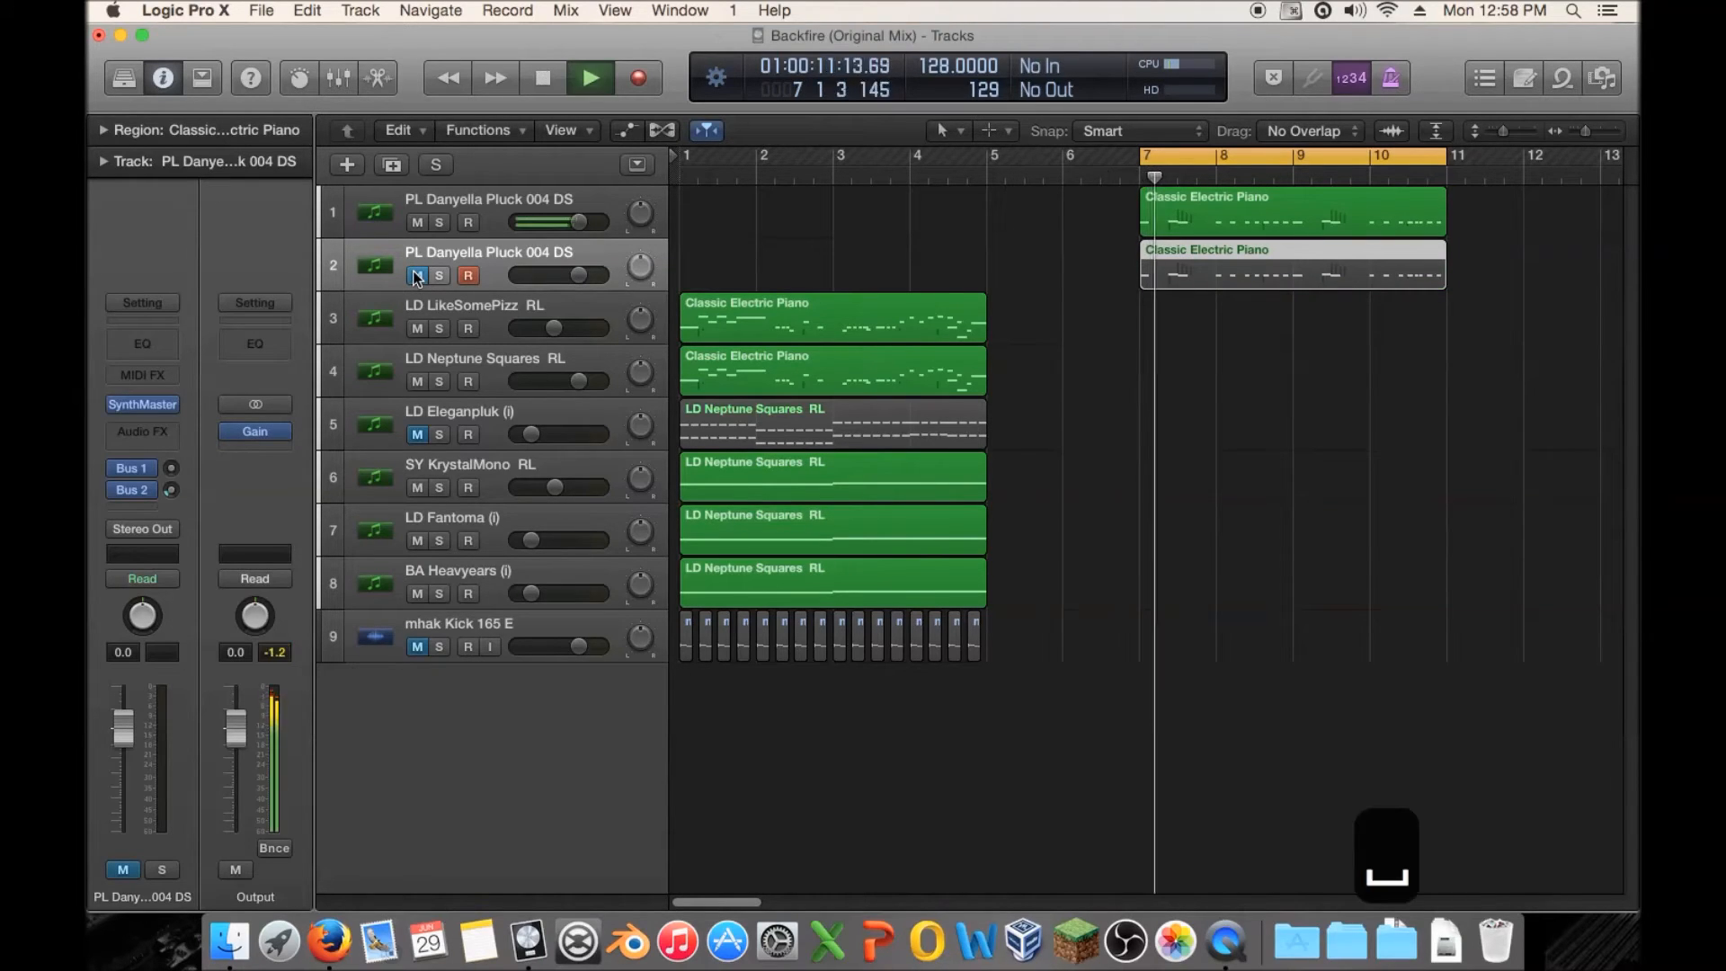
{"action": "left_click", "coordinate": [372, 229]}
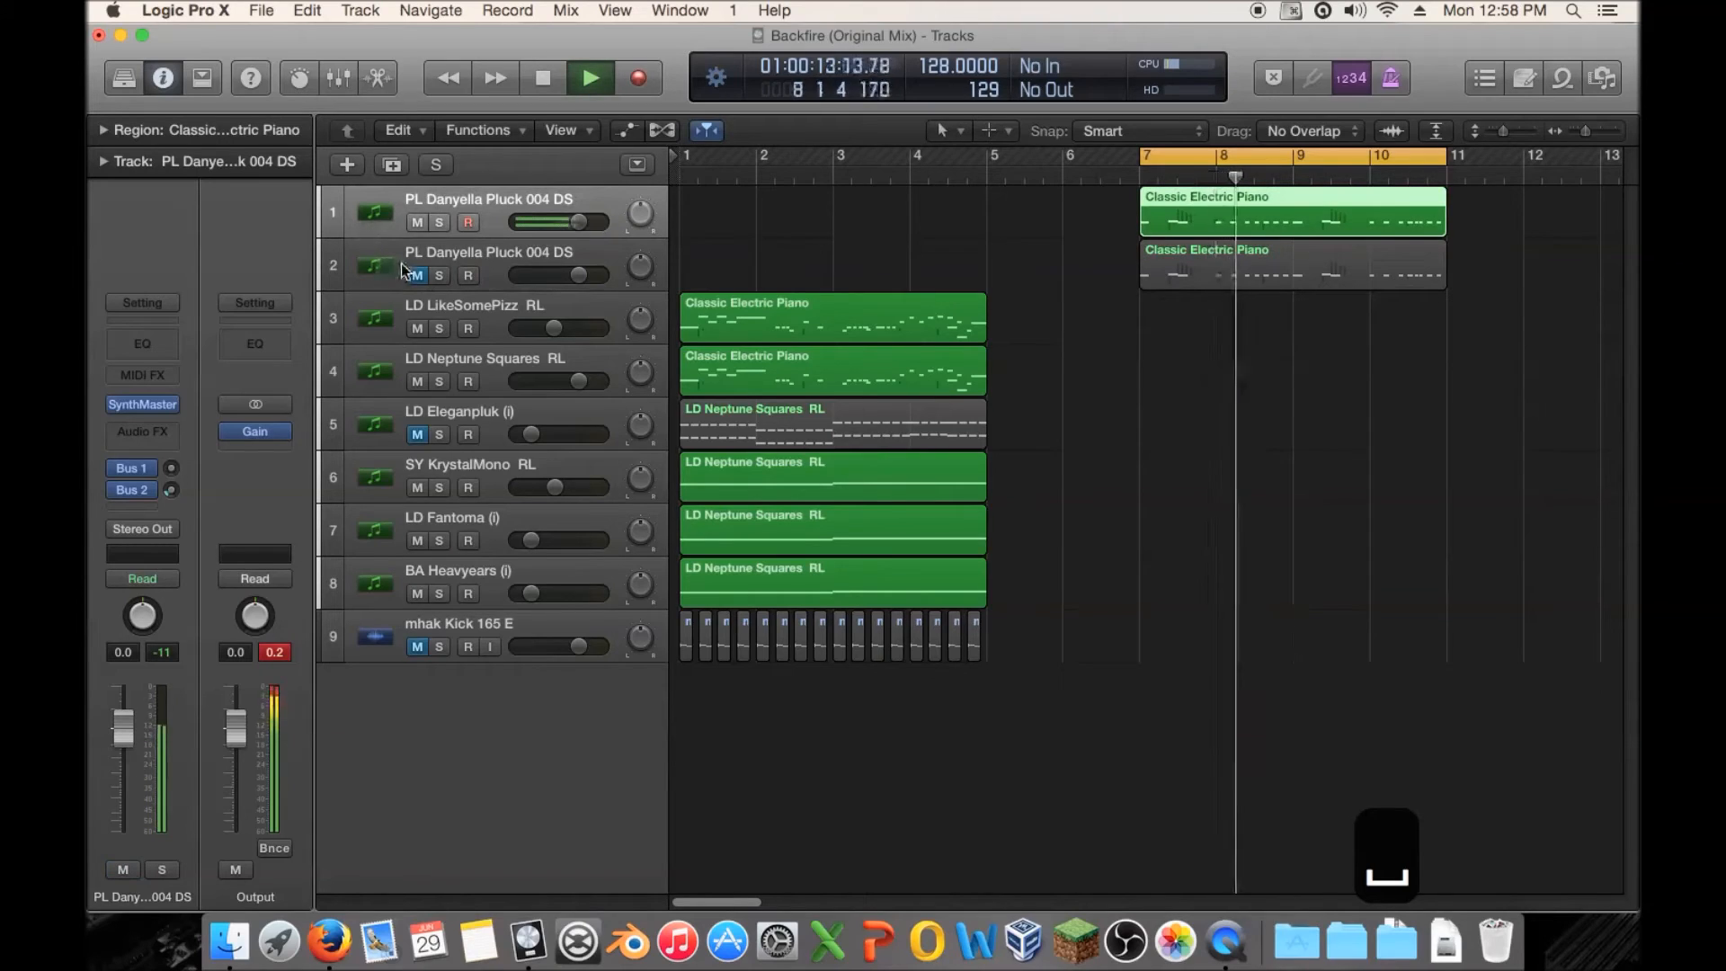
{"action": "key", "text": "space"}
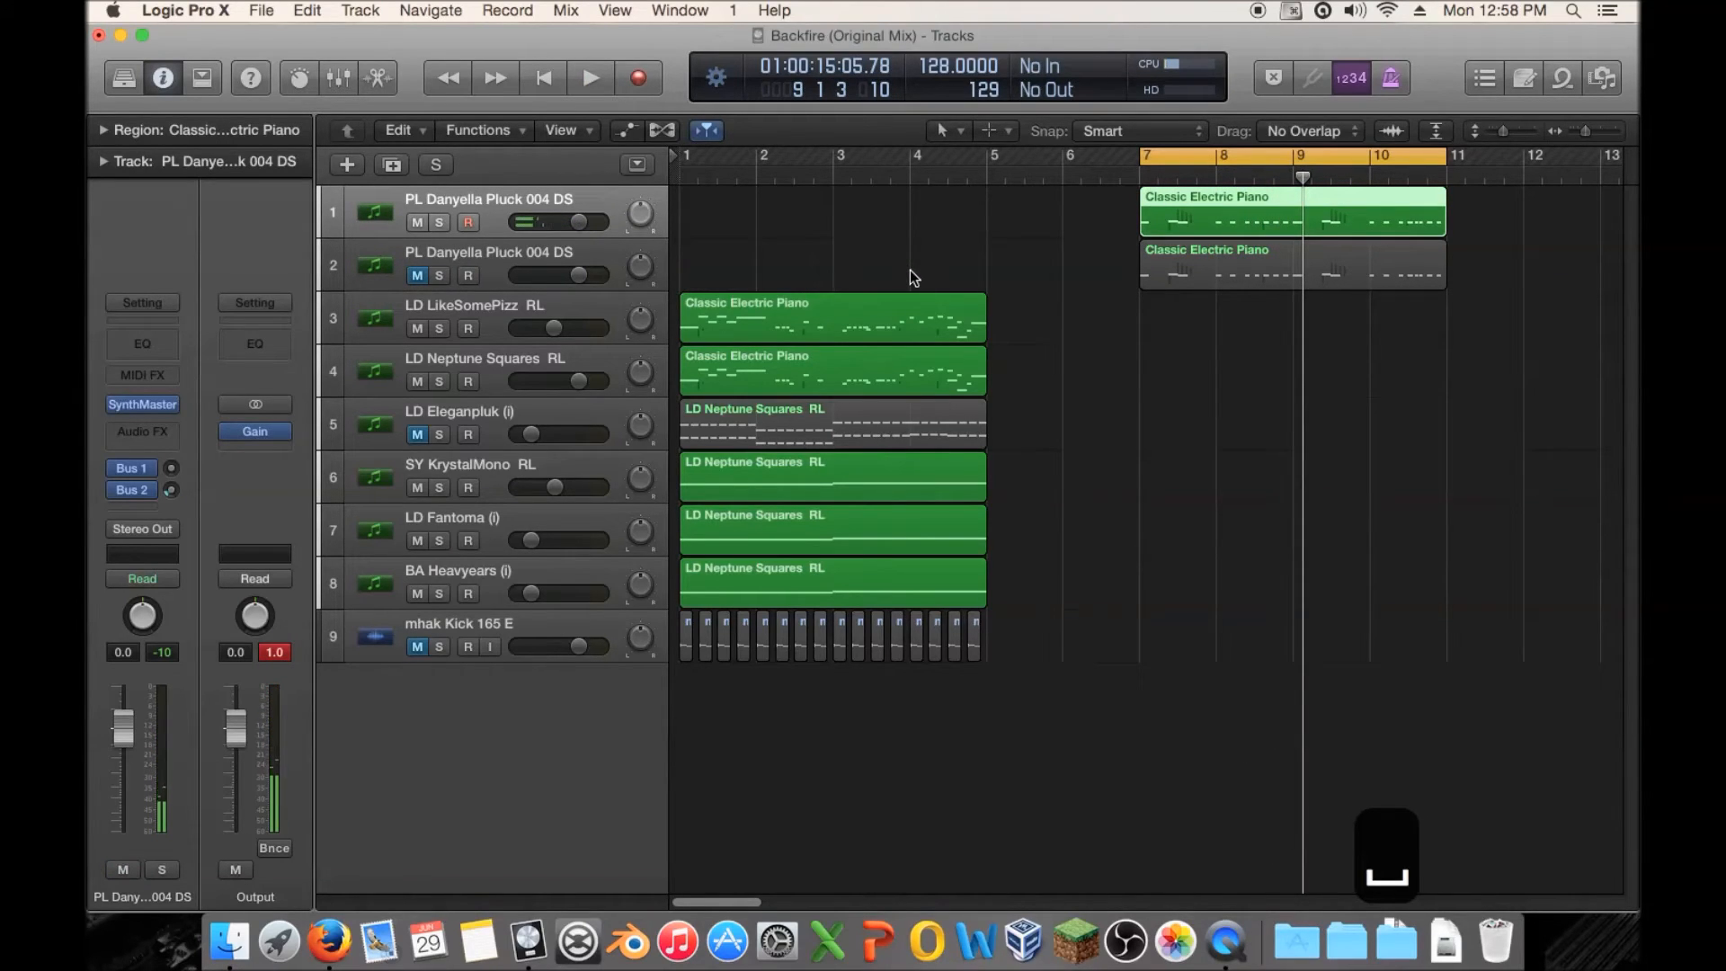
Solo the duplicate PL Danyella Pluck 004 DS track and play it briefly.
{"action": "left_click", "coordinate": [440, 254]}
{"action": "left_click", "coordinate": [440, 276]}
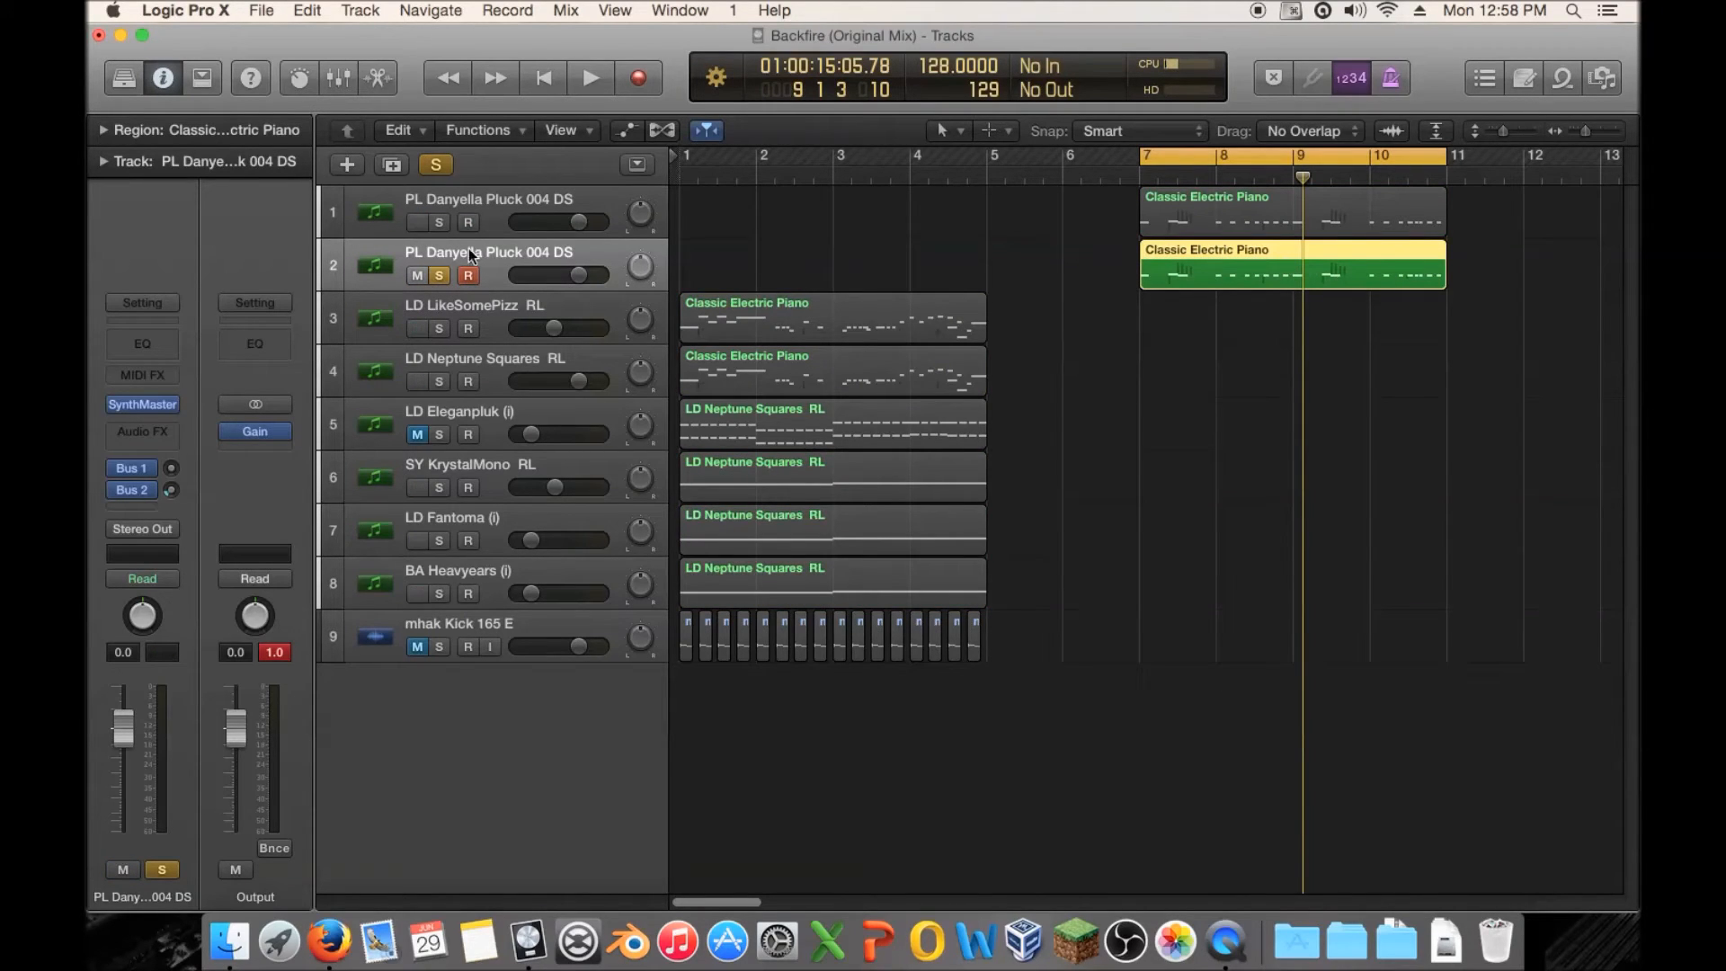
{"action": "key", "text": "space"}
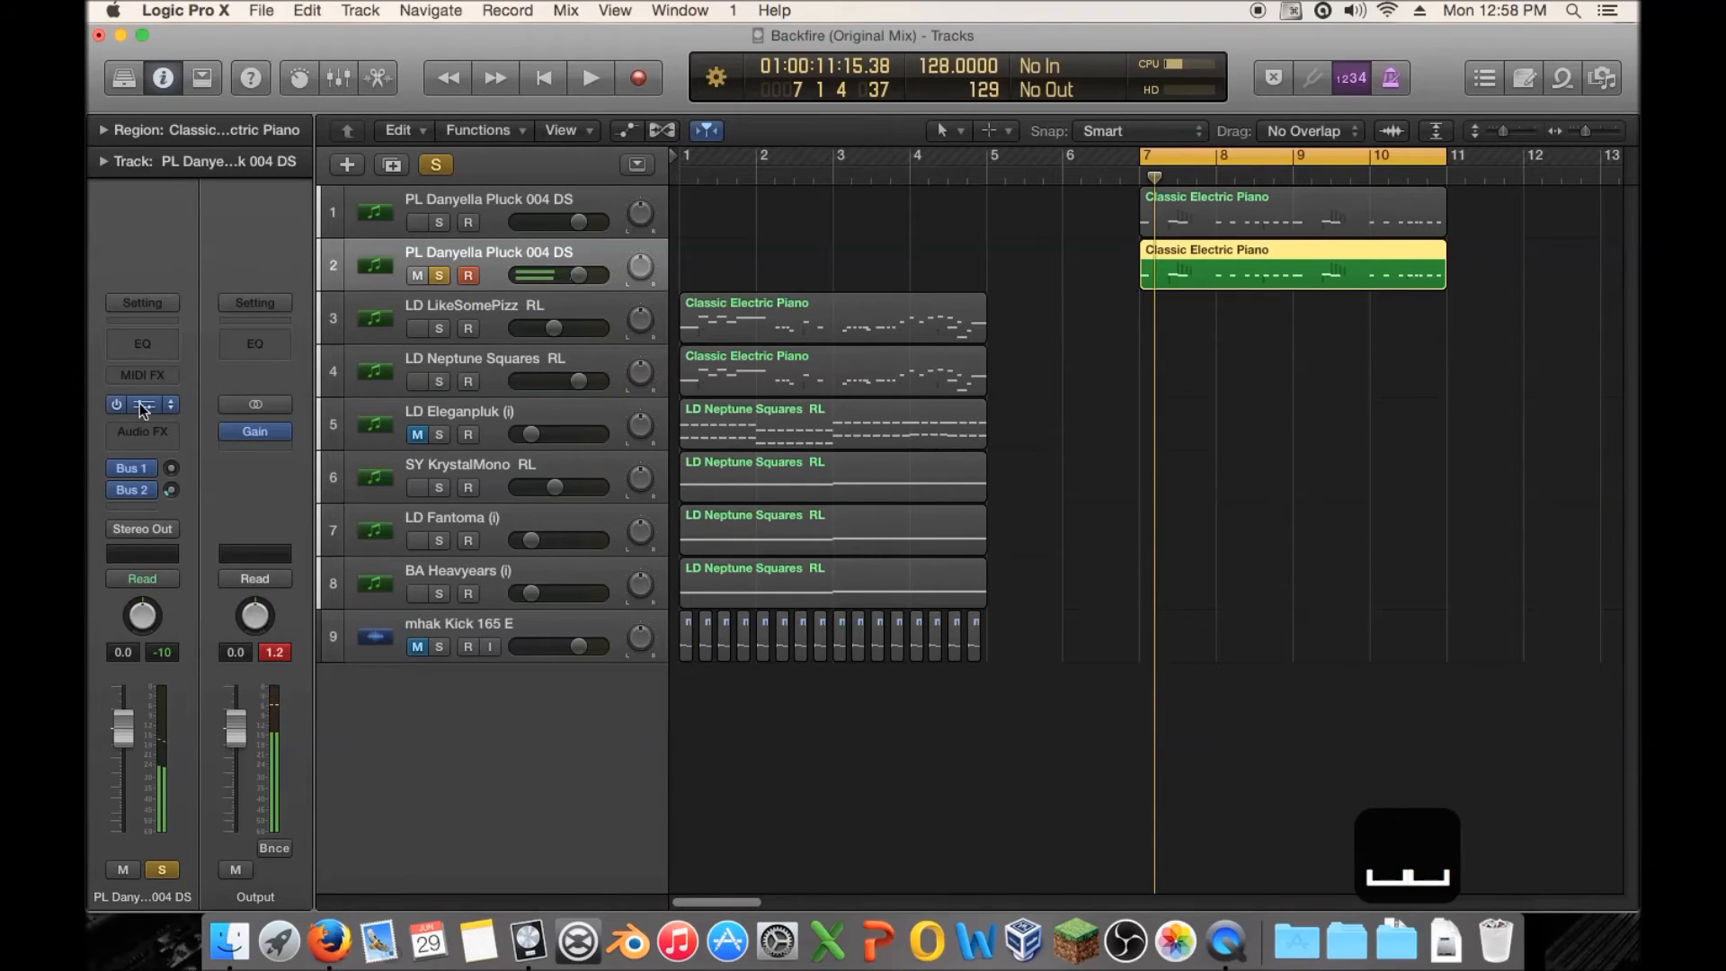
Load the LD AVICII-I (i) preset from the SynthMaster browser on the duplicate pluck track.
{"action": "left_click", "coordinate": [142, 404]}
{"action": "left_click", "coordinate": [276, 213]}
{"action": "scroll", "coordinate": [944, 432], "scroll_direction": "down", "scroll_amount": 10}
{"action": "scroll", "coordinate": [962, 423], "scroll_direction": "down", "scroll_amount": 15}
{"action": "scroll", "coordinate": [967, 440], "scroll_direction": "down", "scroll_amount": 15}
{"action": "scroll", "coordinate": [968, 440], "scroll_direction": "down", "scroll_amount": 15}
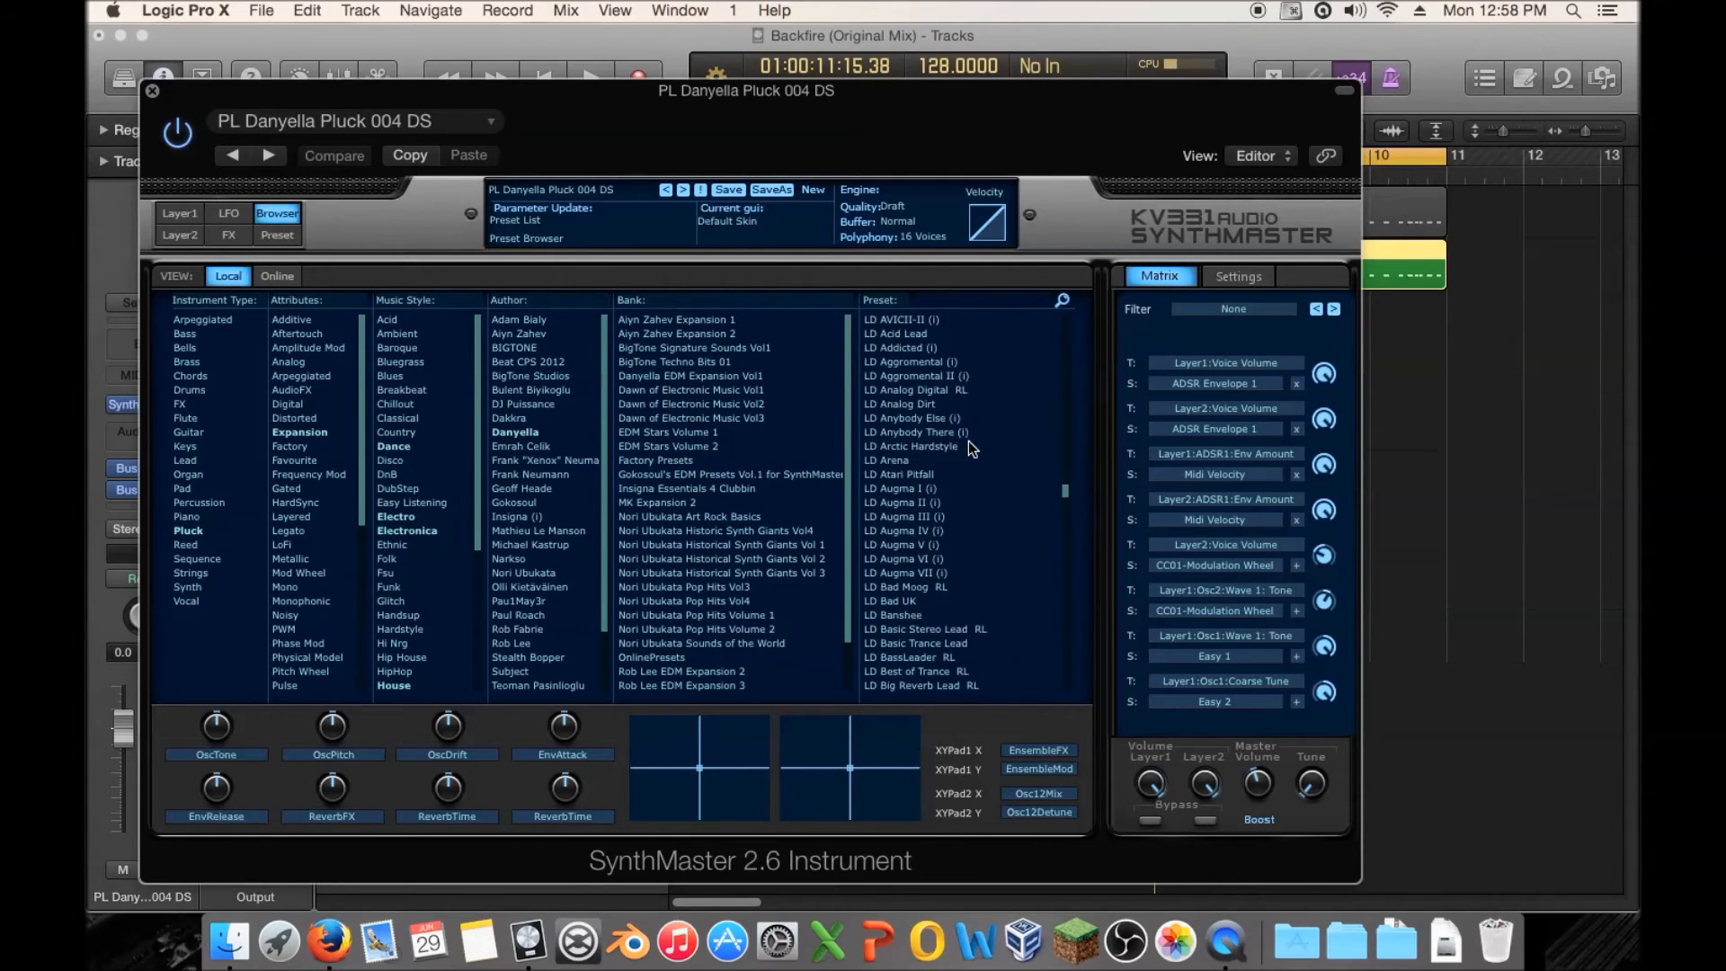
{"action": "scroll", "coordinate": [934, 424], "scroll_direction": "up", "scroll_amount": 3}
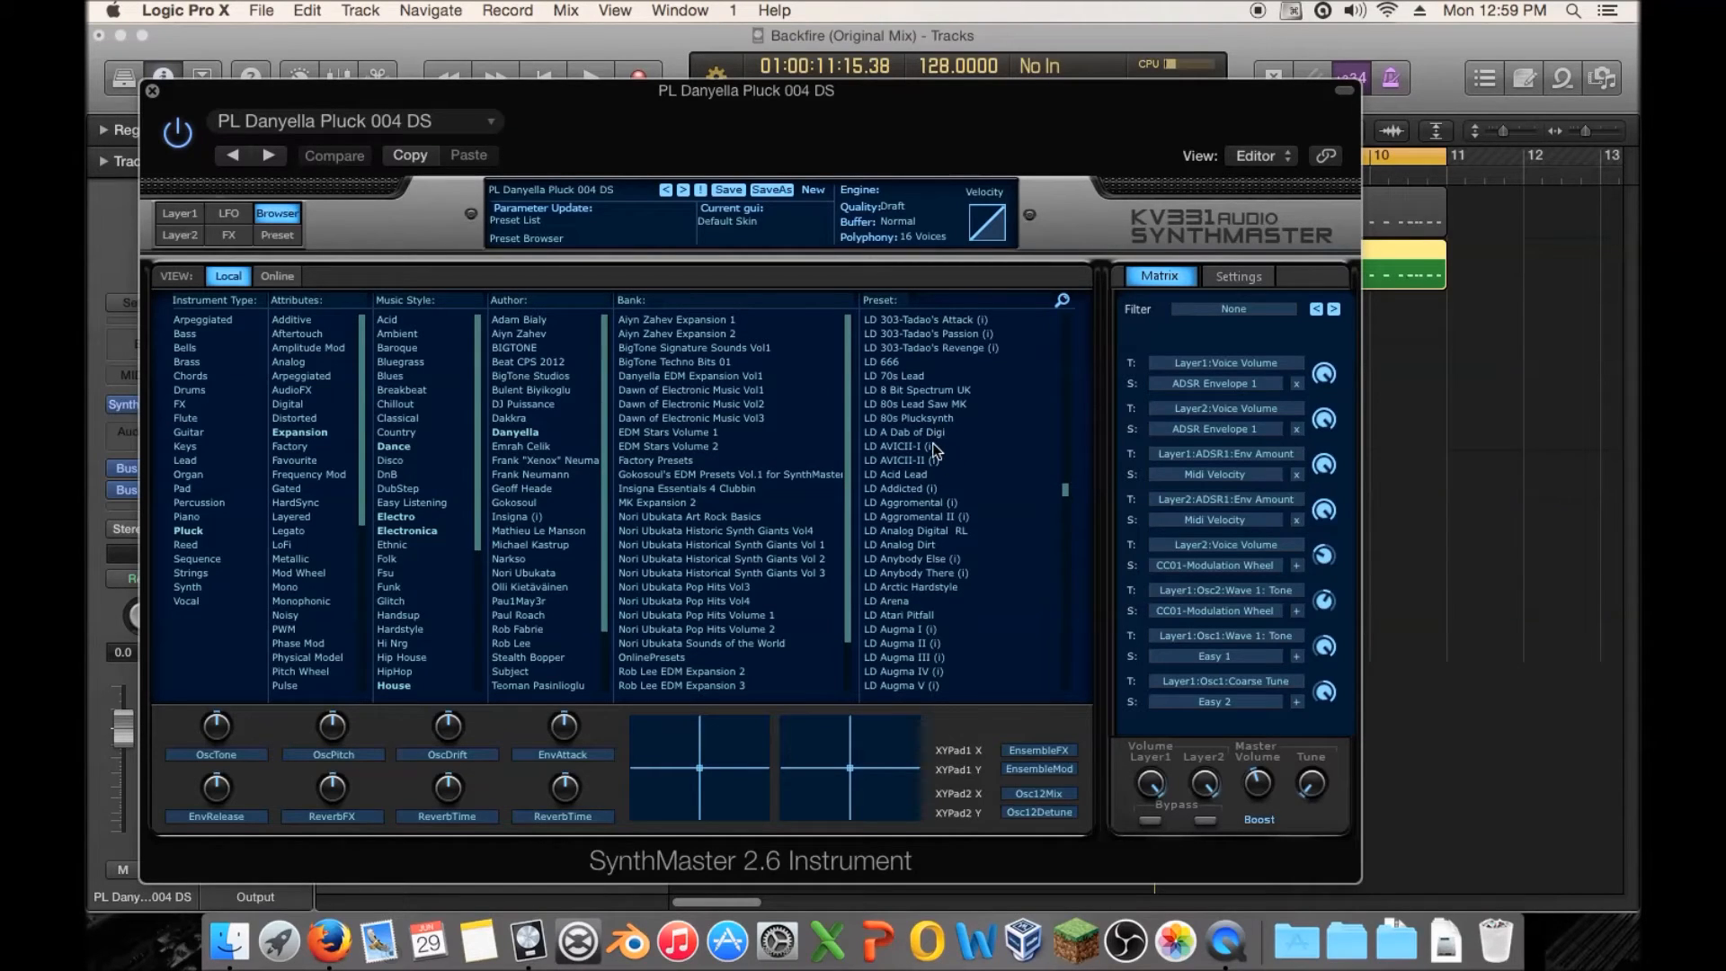
{"action": "left_click", "coordinate": [932, 446]}
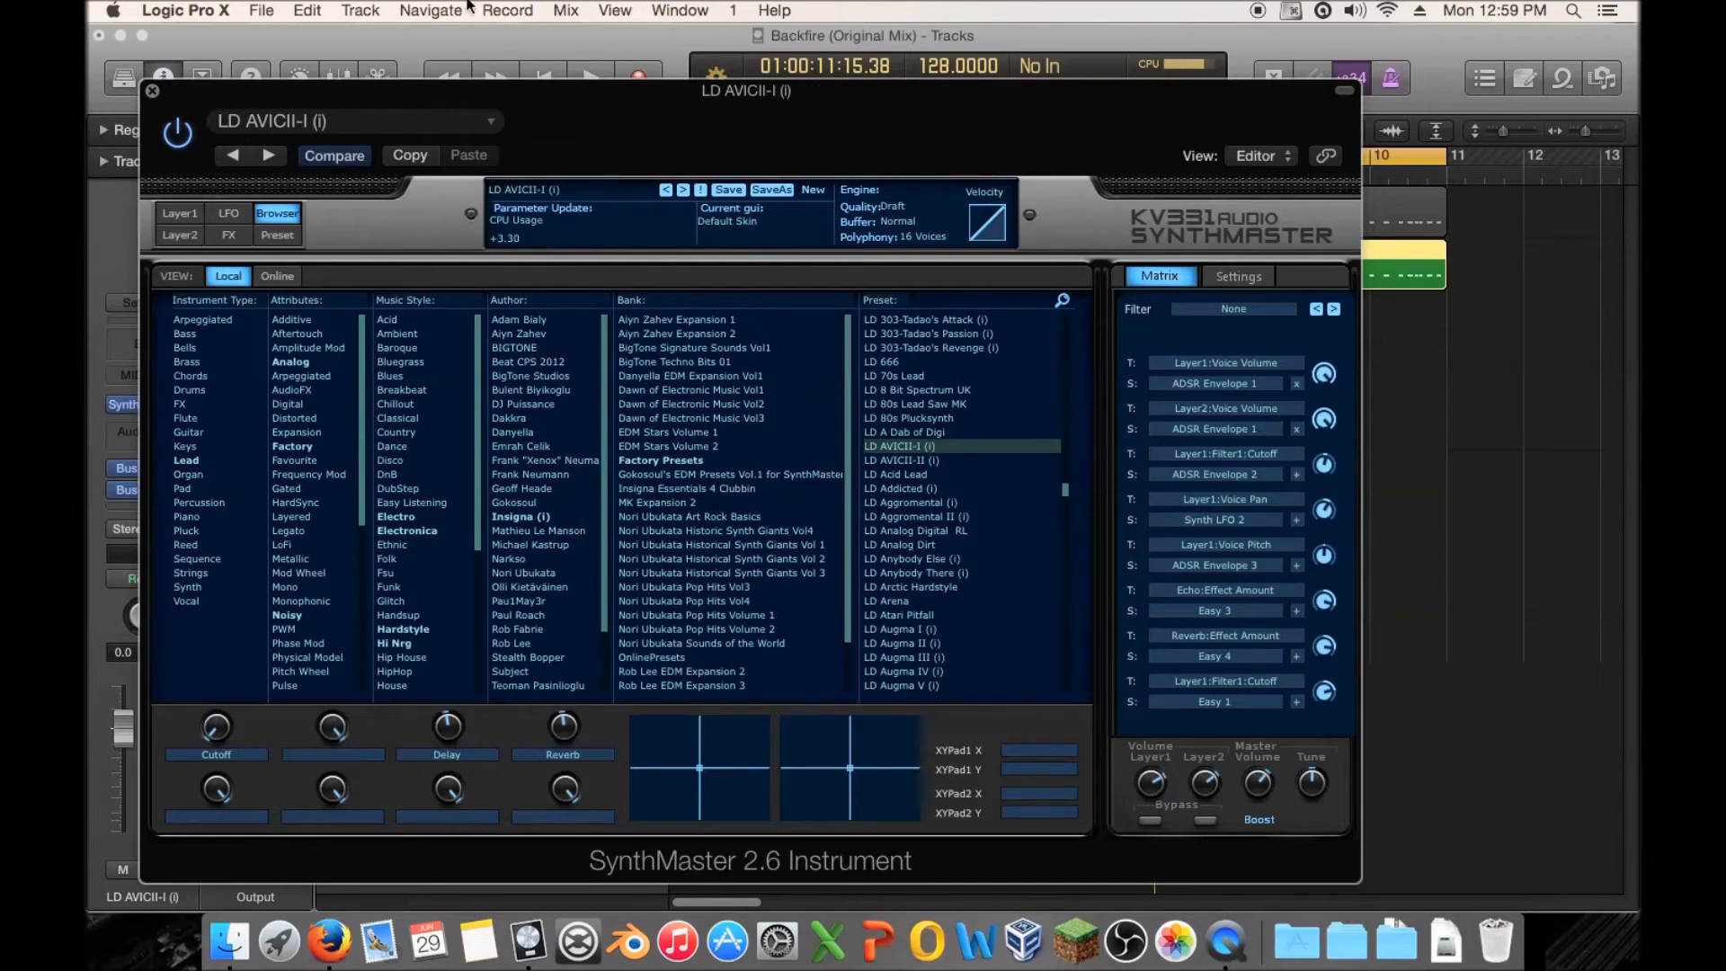
Move the SynthMaster window clear of the channel strip and lower the LD AVICII-I track's volume to about -19.5 dB while auditioning the loop.
{"action": "left_click_drag", "start_coordinate": [524, 131], "coordinate": [663, 130]}
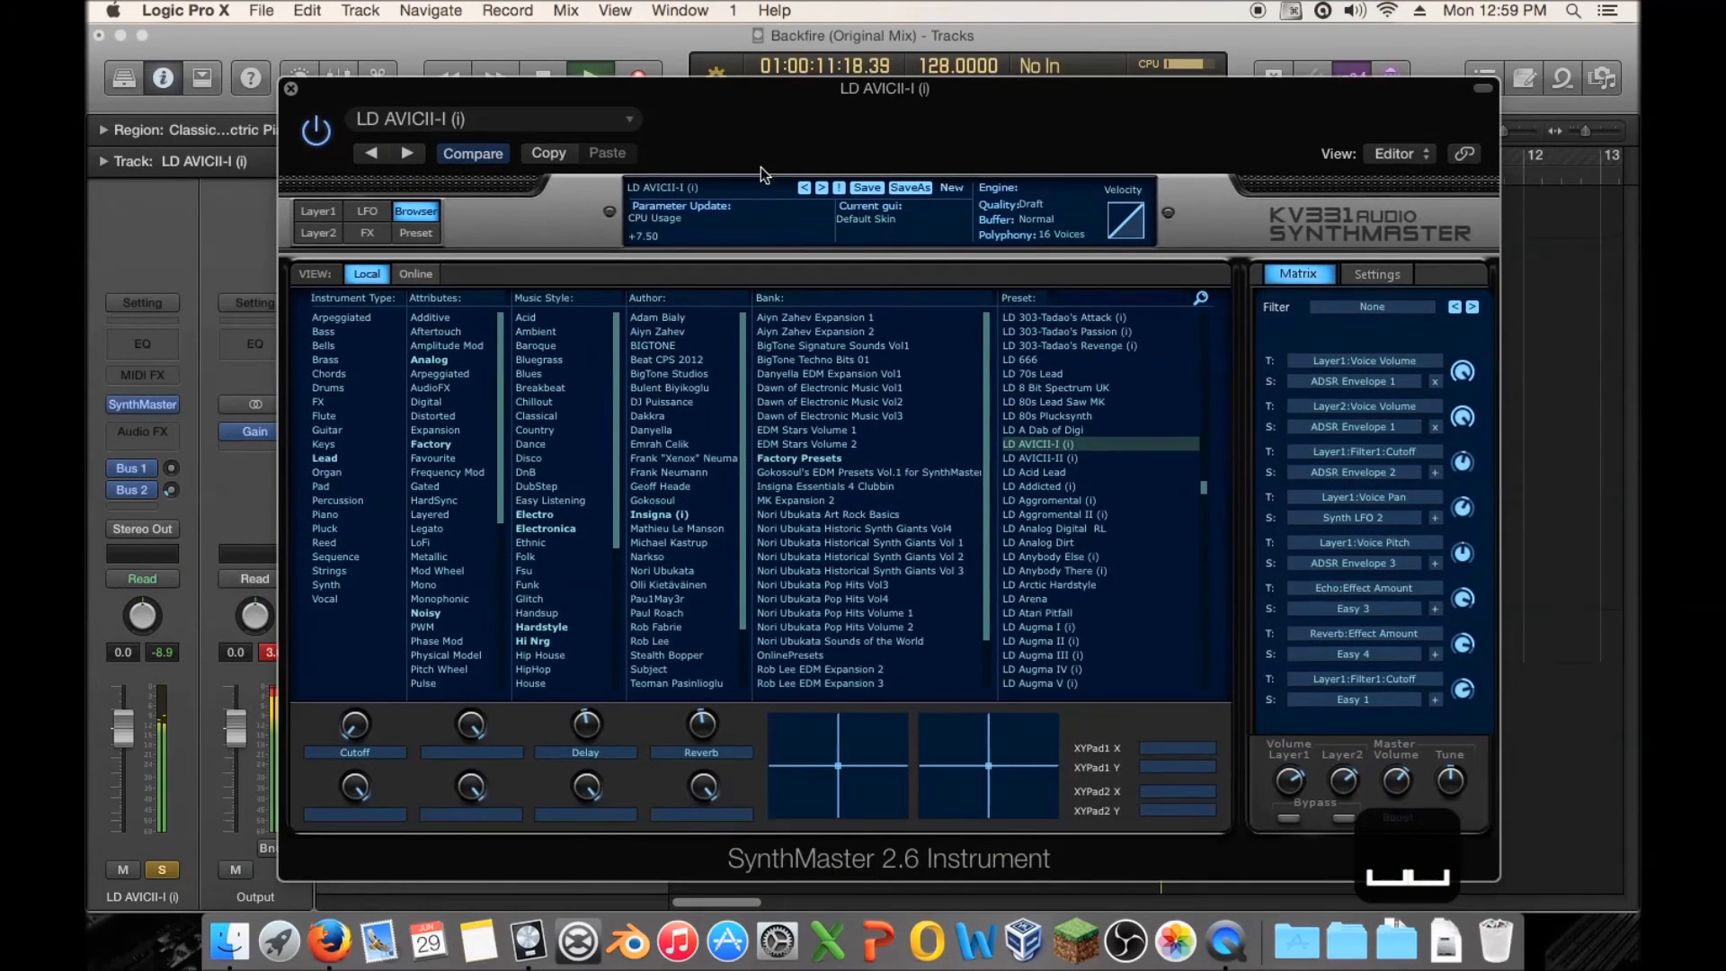
{"action": "left_click_drag", "start_coordinate": [126, 769], "coordinate": [126, 815]}
{"action": "key", "text": "space"}
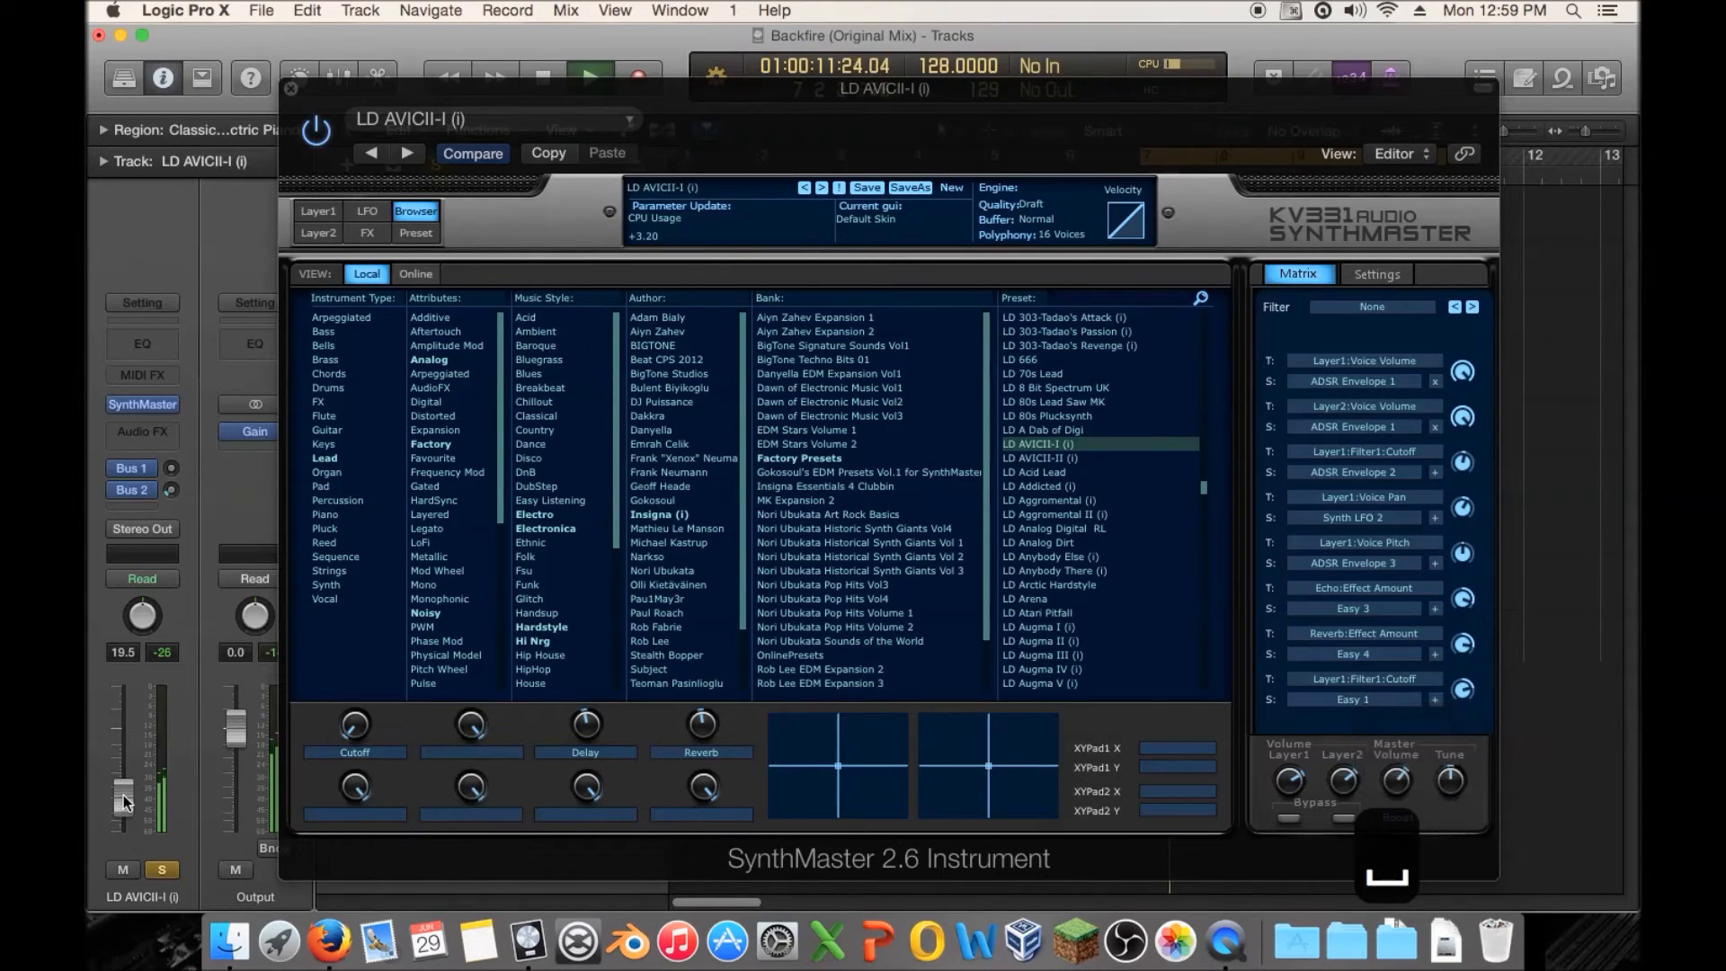
{"action": "key", "text": "space"}
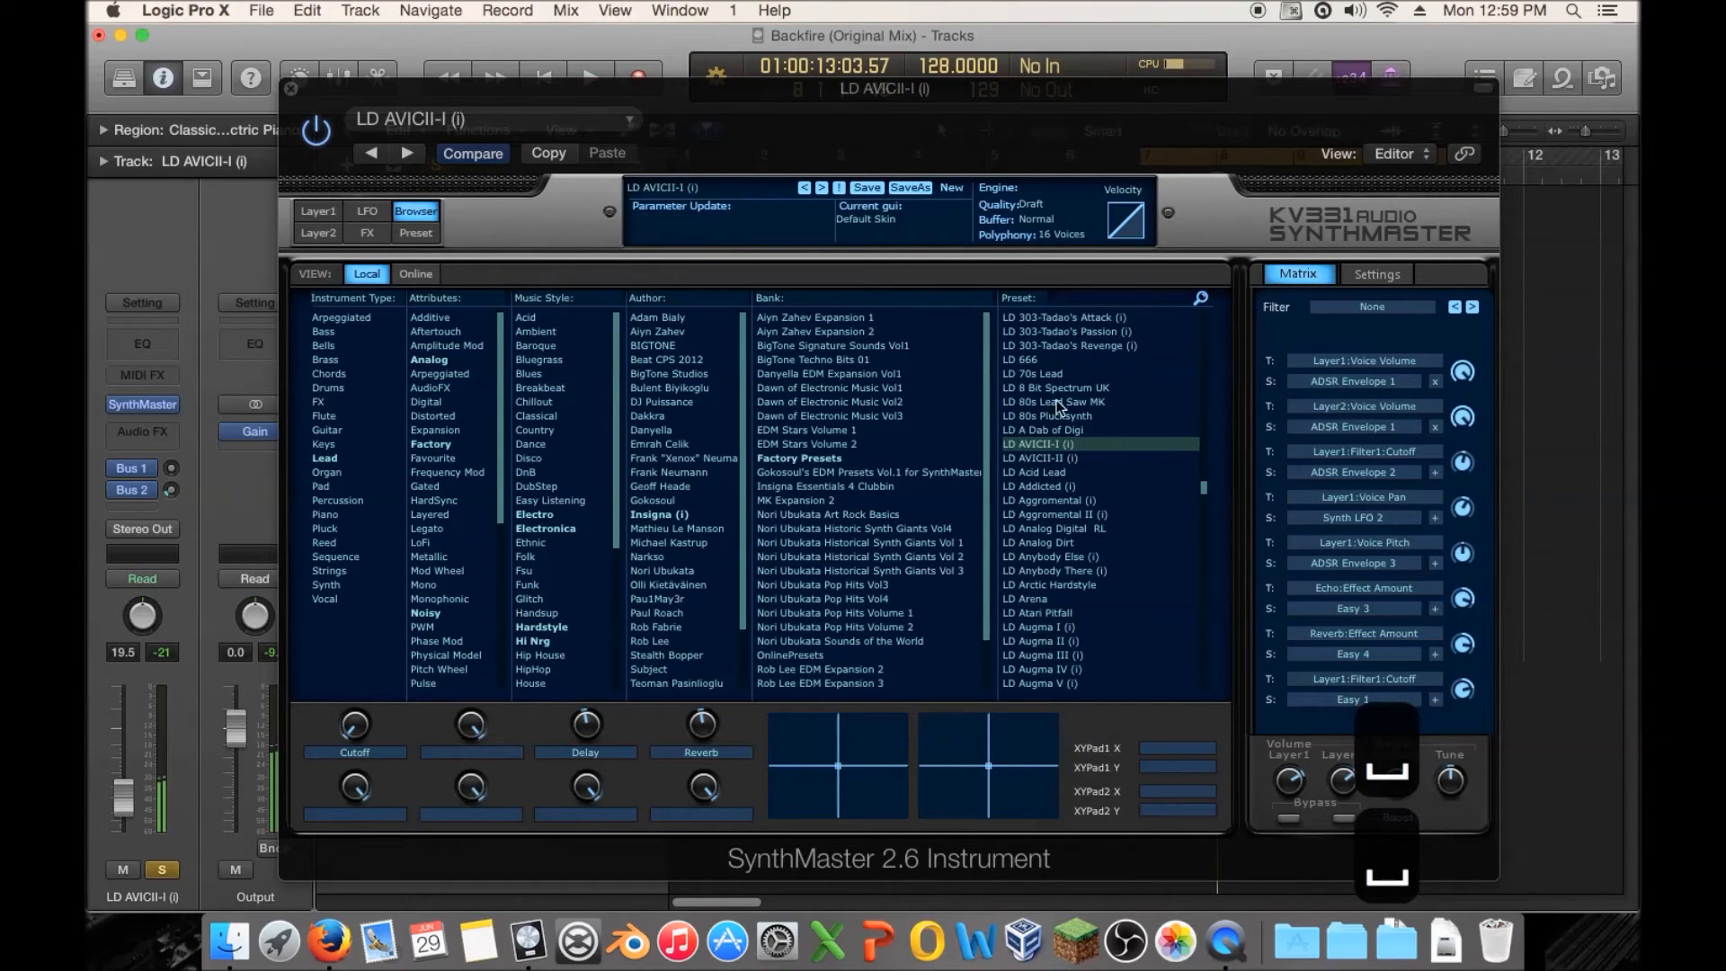
Load the LD AVICII-II (i) preset, set the pitch bend range to 2 on both Layer 1 and Layer 2, and audition the loop.
{"action": "key", "text": "space"}
{"action": "left_click", "coordinate": [1084, 460]}
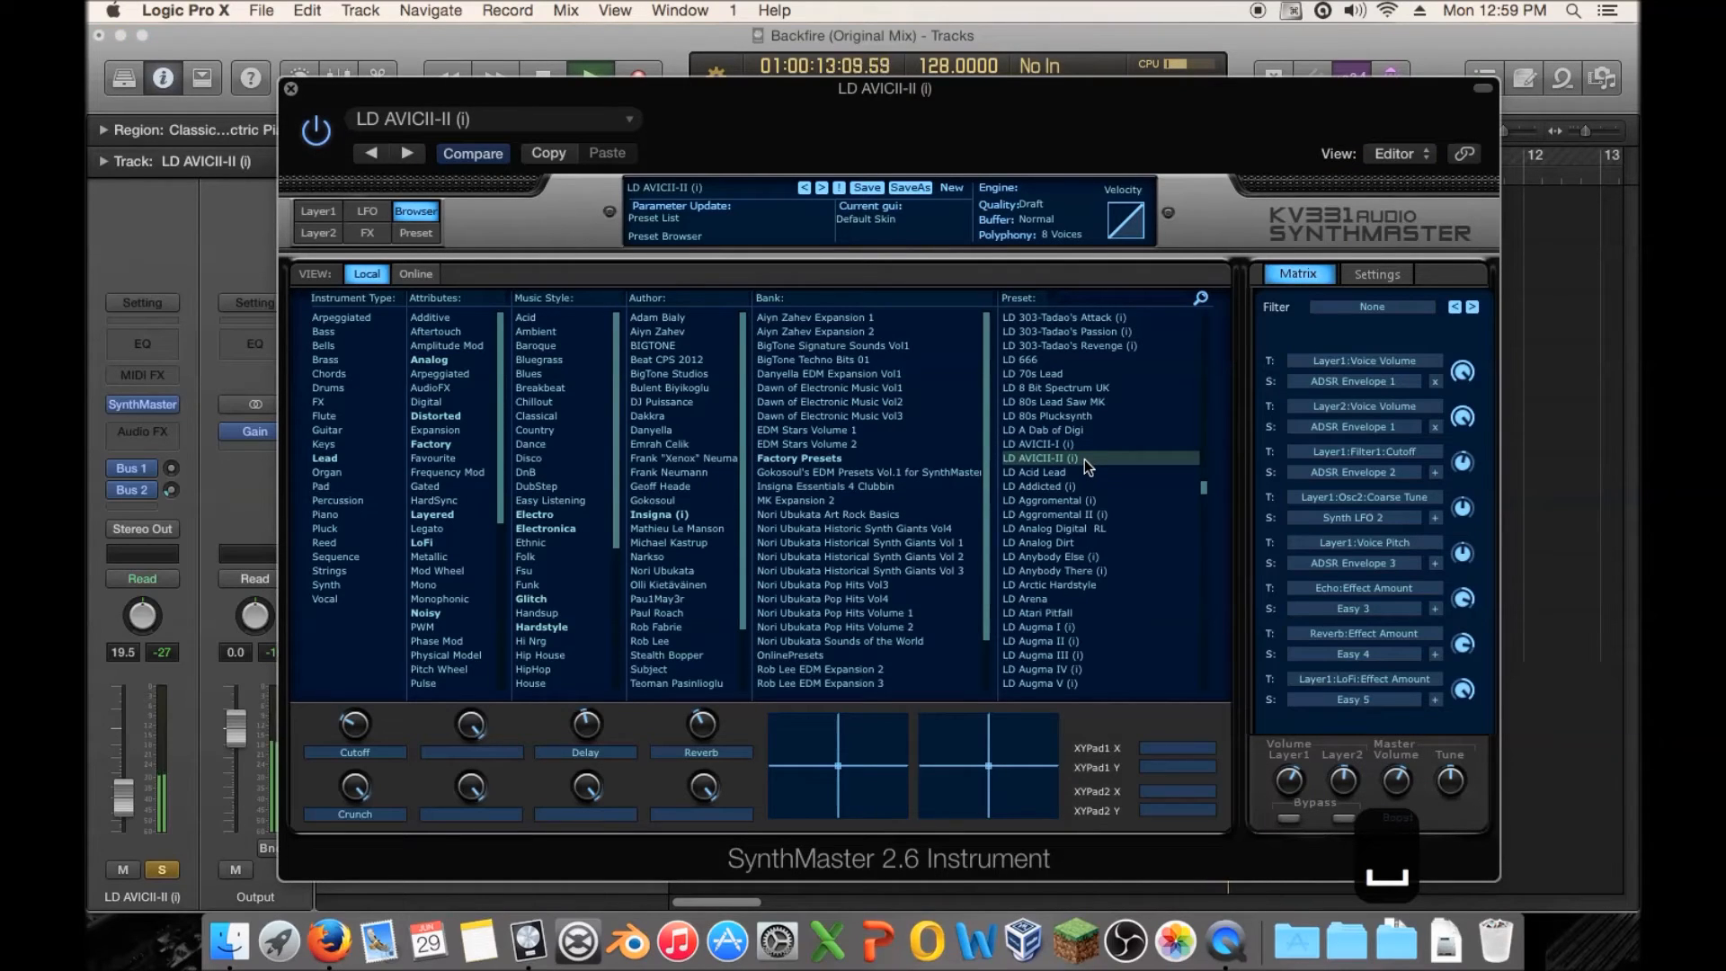
{"action": "left_click", "coordinate": [333, 213]}
{"action": "left_click", "coordinate": [562, 324]}
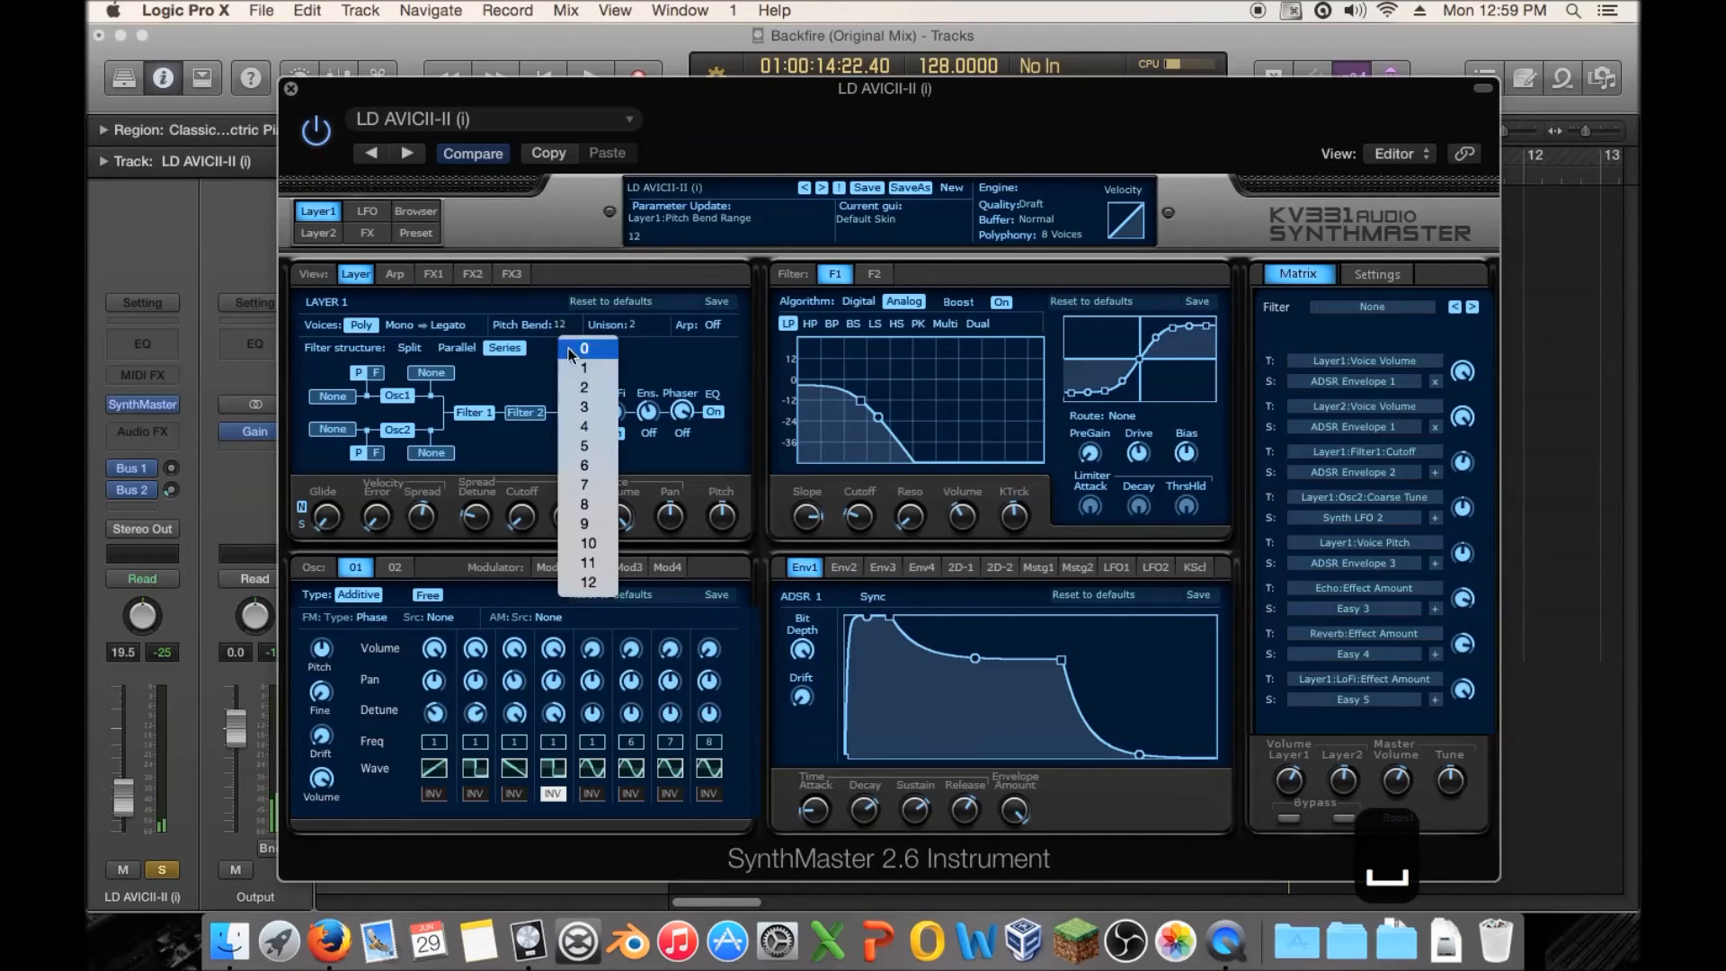
{"action": "left_click", "coordinate": [593, 388]}
{"action": "left_click", "coordinate": [316, 233]}
{"action": "left_click", "coordinate": [562, 325]}
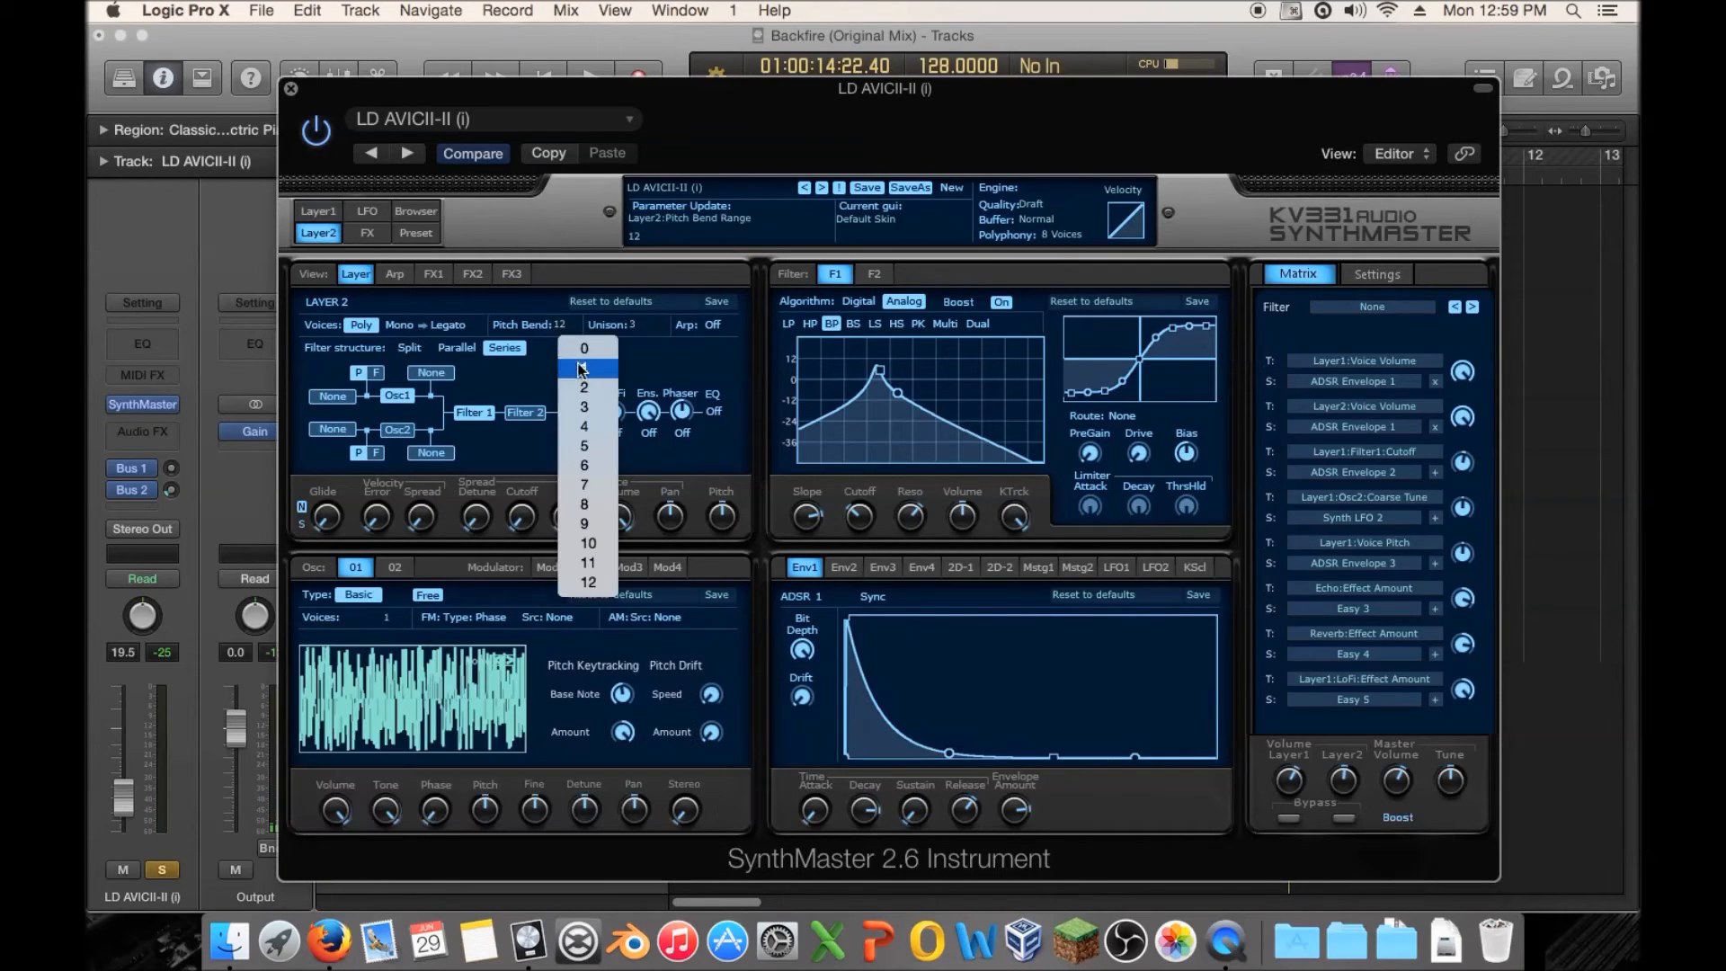
{"action": "left_click", "coordinate": [586, 388]}
{"action": "key", "text": "space"}
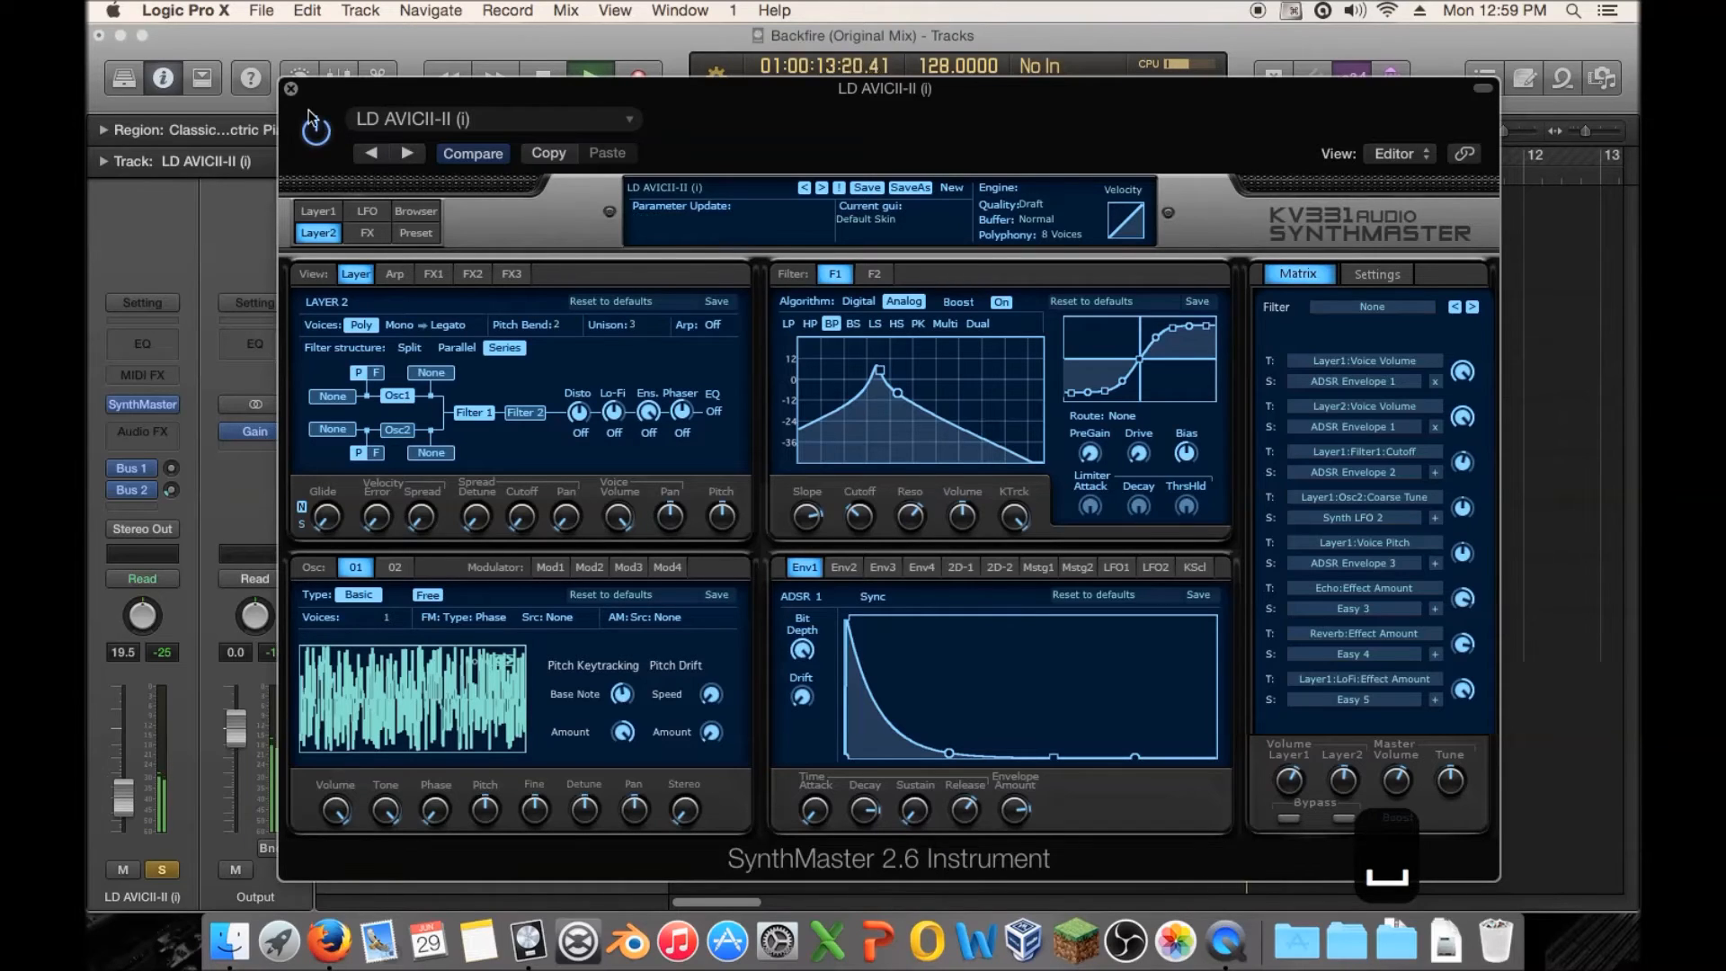
Transpose all notes of the LD AVICII-II region up one octave and audition them soloed and with the full arrangement.
{"action": "left_click", "coordinate": [290, 91]}
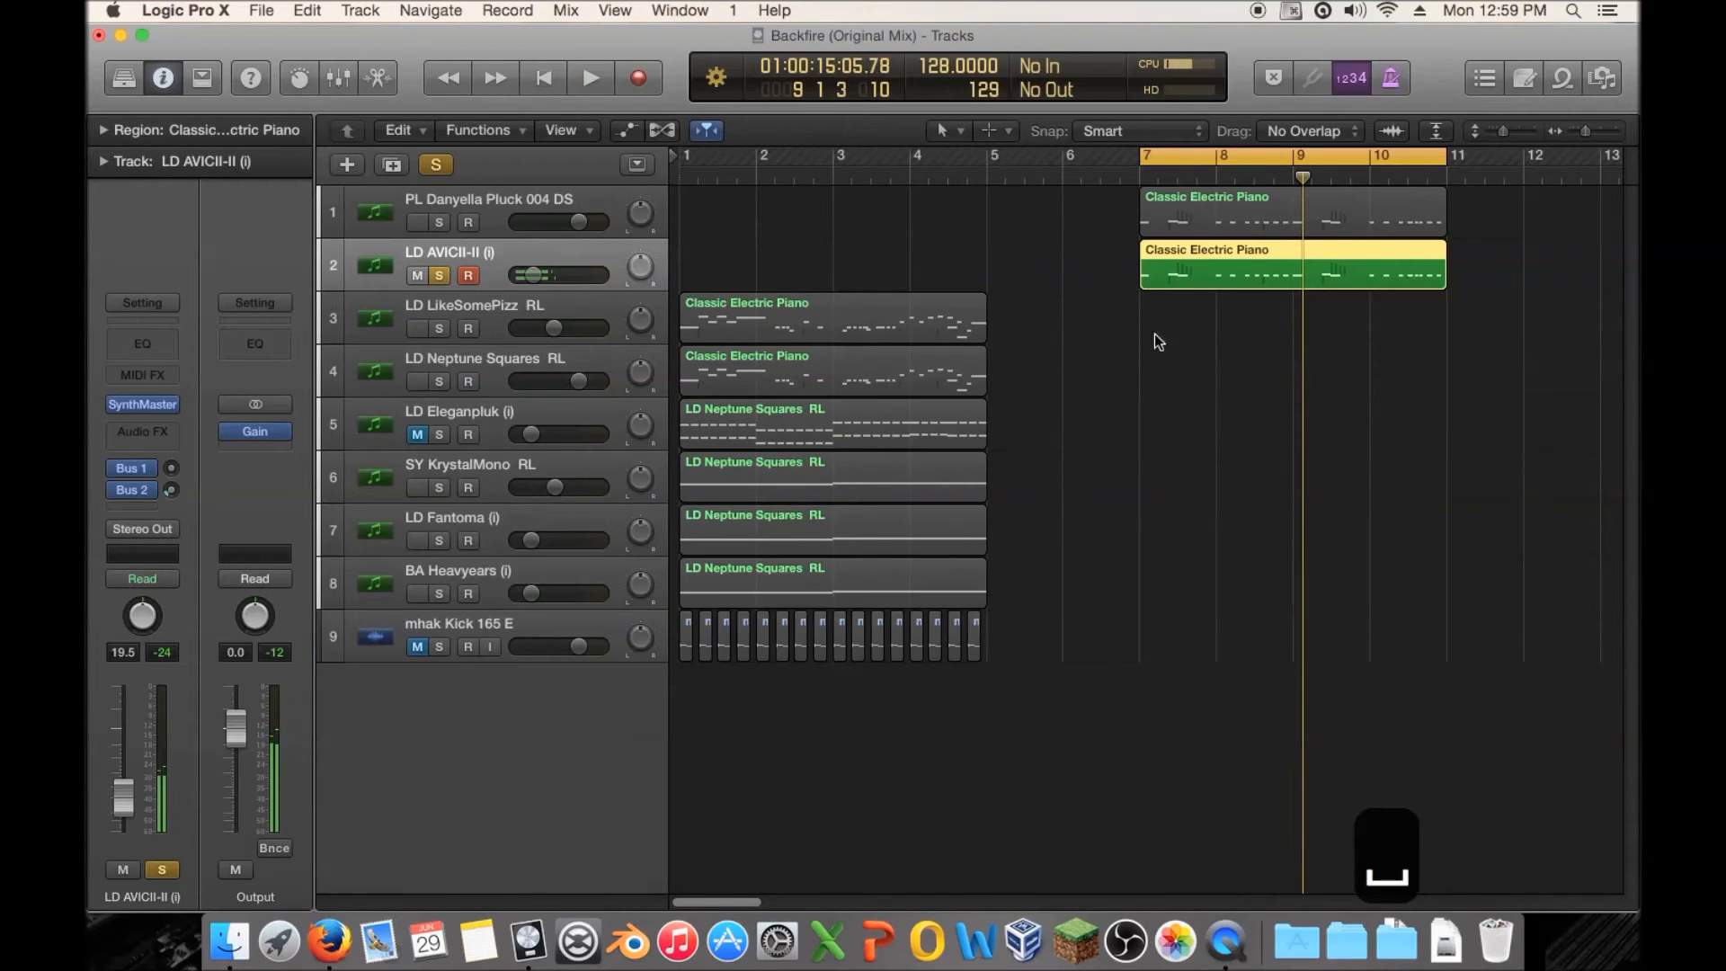
{"action": "key", "text": "e"}
{"action": "key", "text": "super+a"}
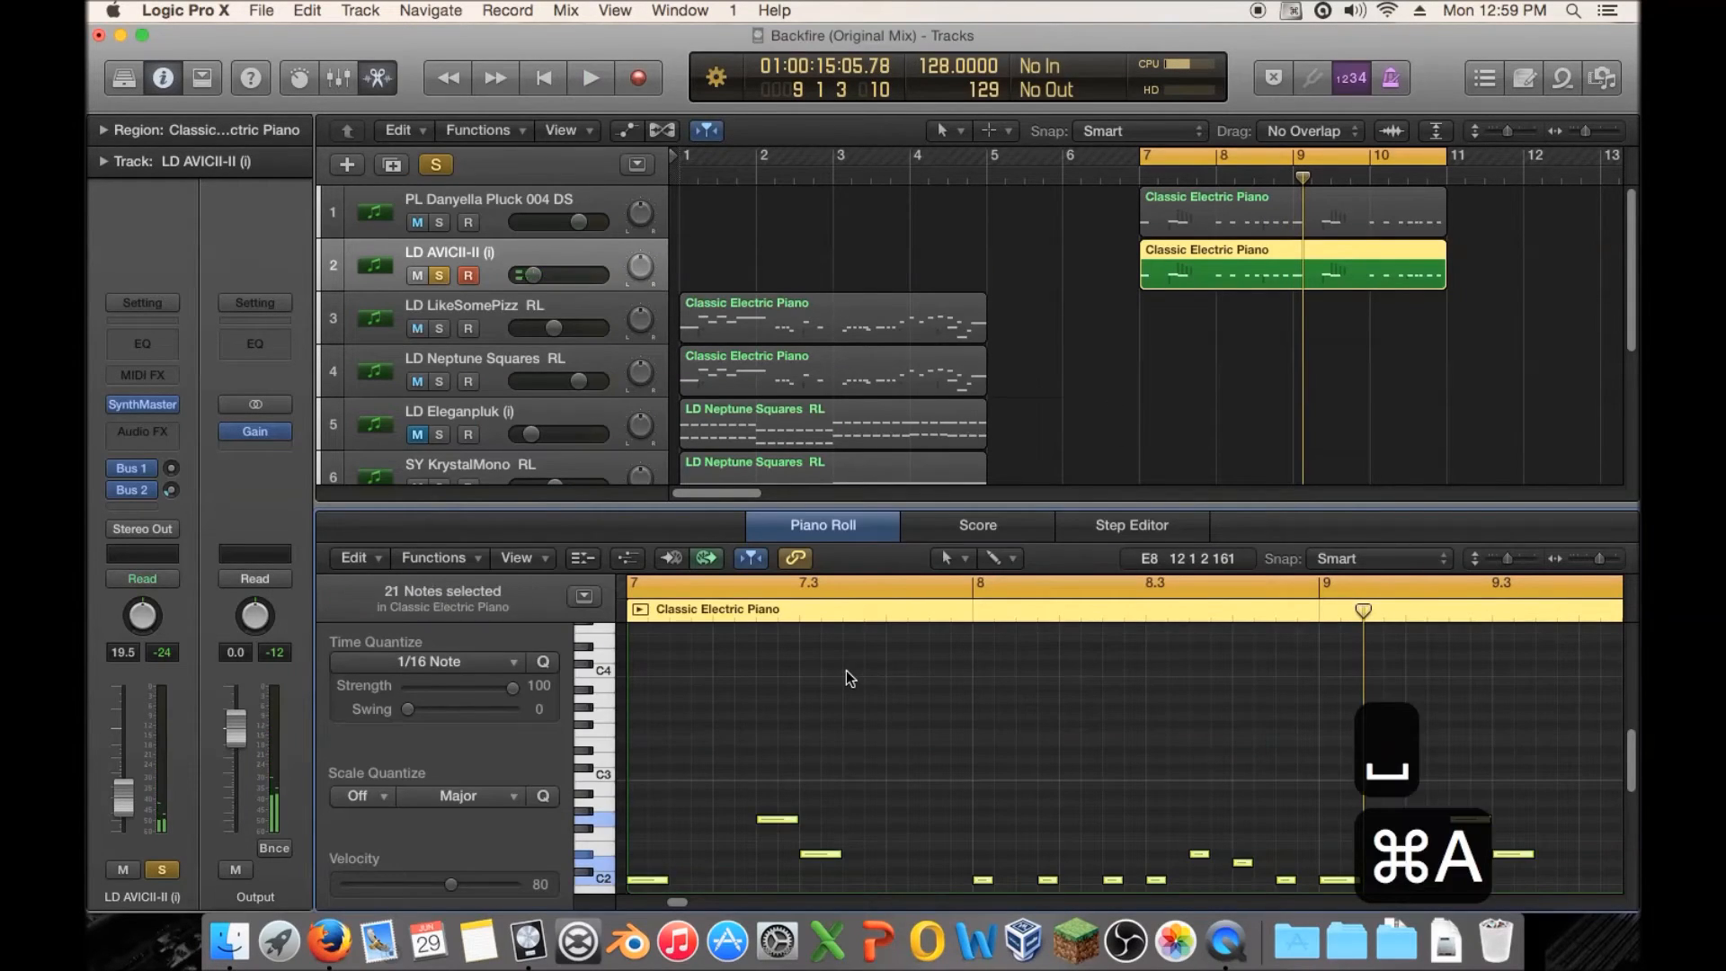
{"action": "key", "text": "alt+shift+Up"}
{"action": "key", "text": "space"}
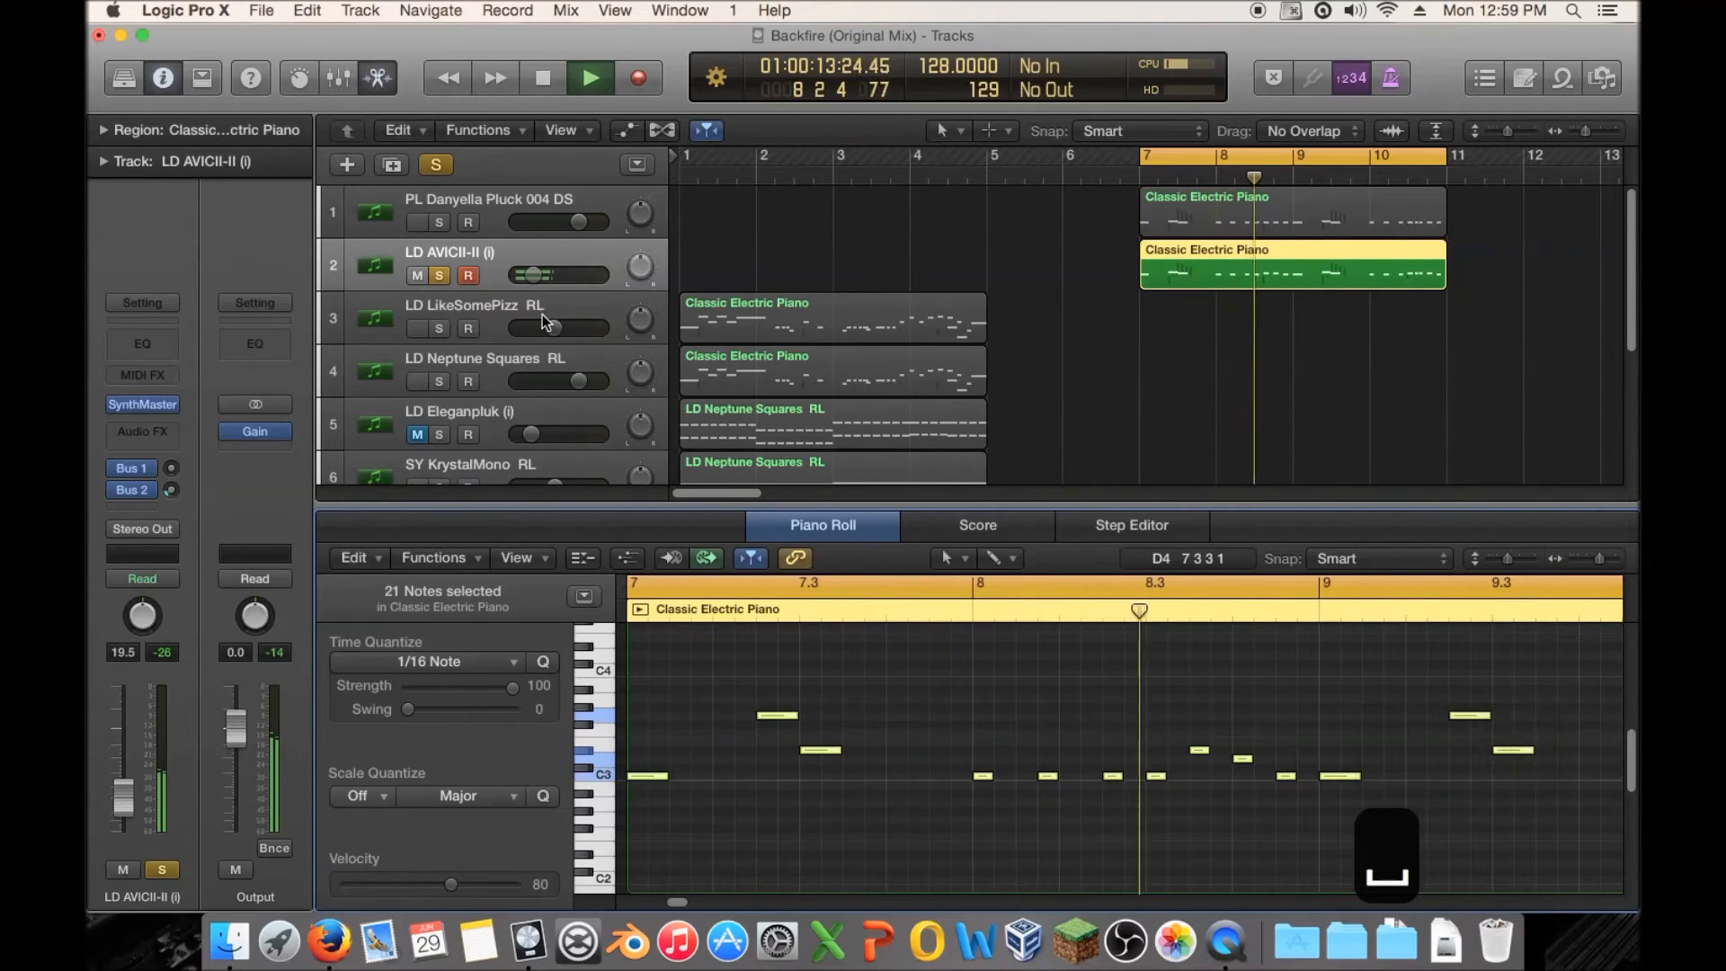
{"action": "left_click", "coordinate": [441, 274]}
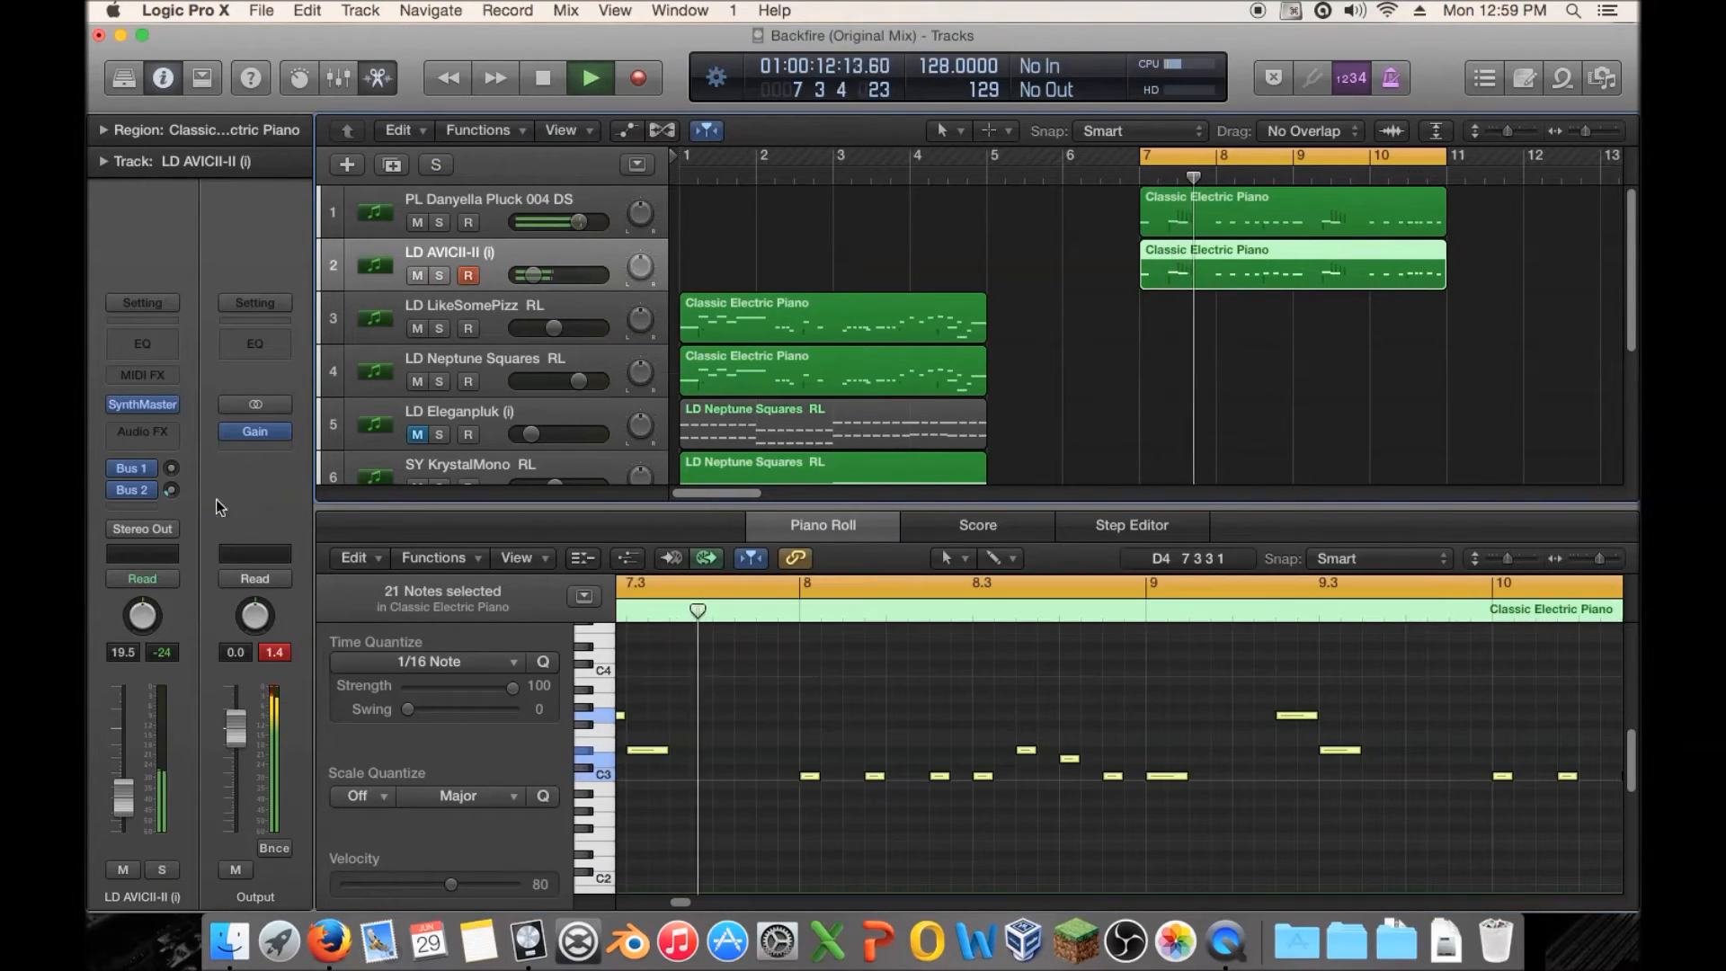
Add a Channel EQ to the LD AVICII-II track and move its window clear of the channel strip.
{"action": "left_click", "coordinate": [143, 343]}
{"action": "key", "text": "space"}
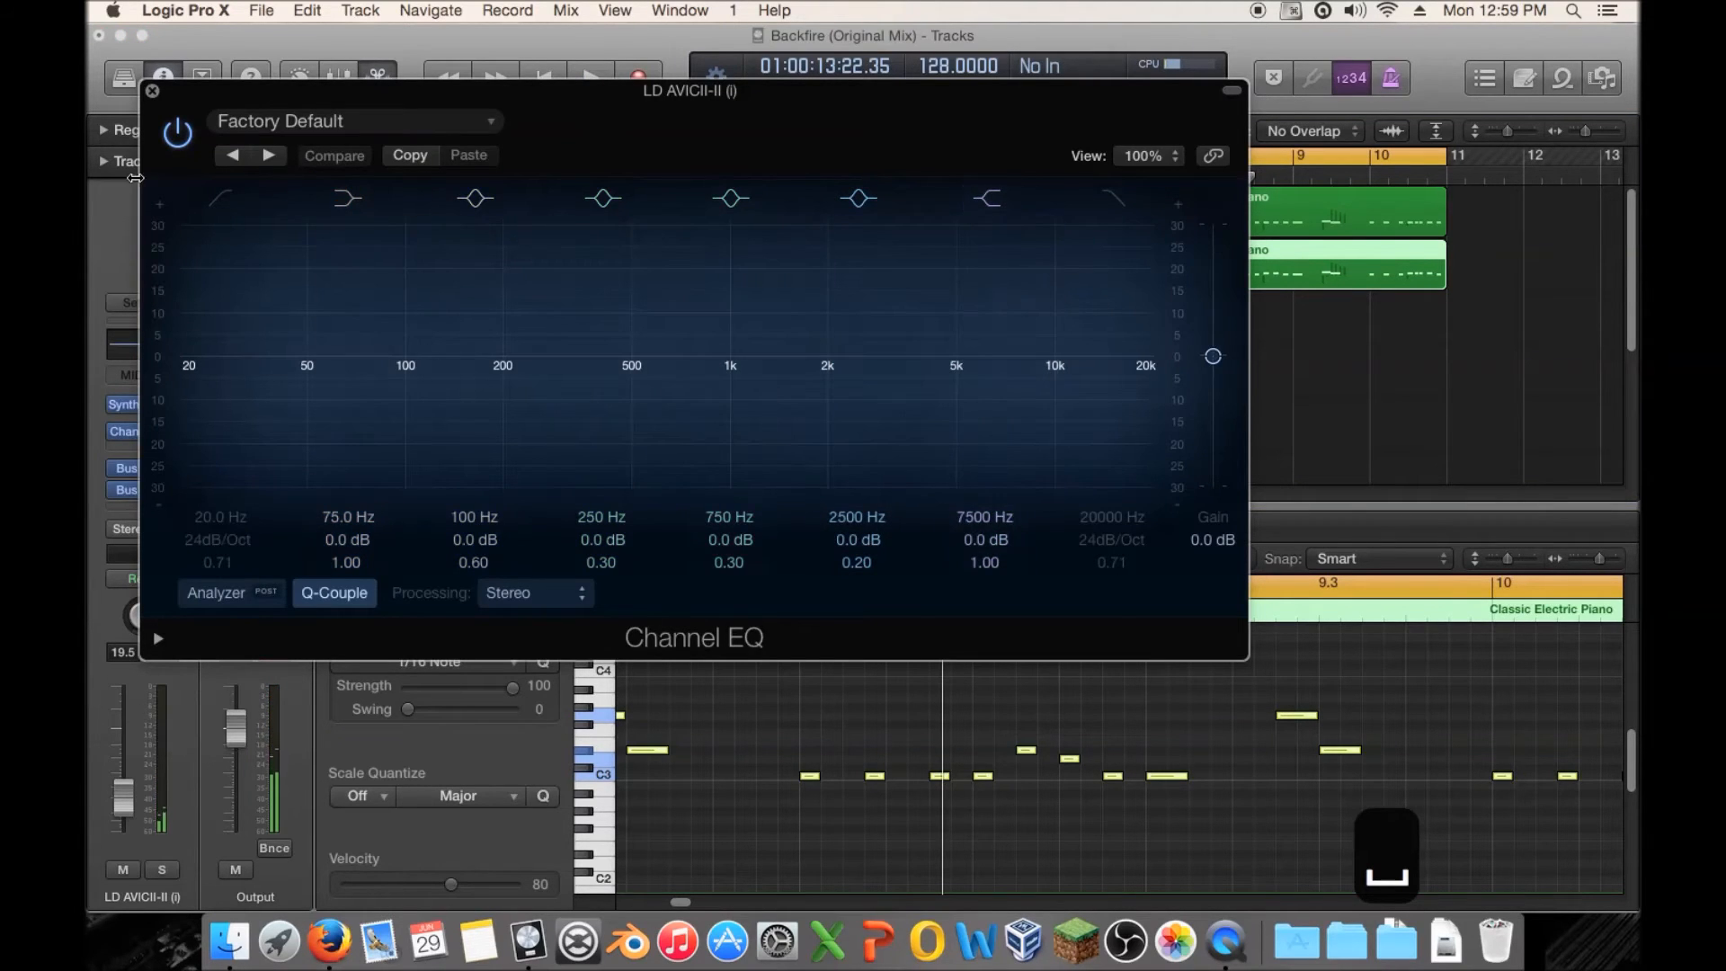
{"action": "left_click_drag", "start_coordinate": [183, 104], "coordinate": [628, 100]}
Bypass Layer 2 and switch off Layer 1's Lo-Fi effect in the LD AVICII-II track's SynthMaster while auditioning it soloed.
{"action": "left_click", "coordinate": [142, 404]}
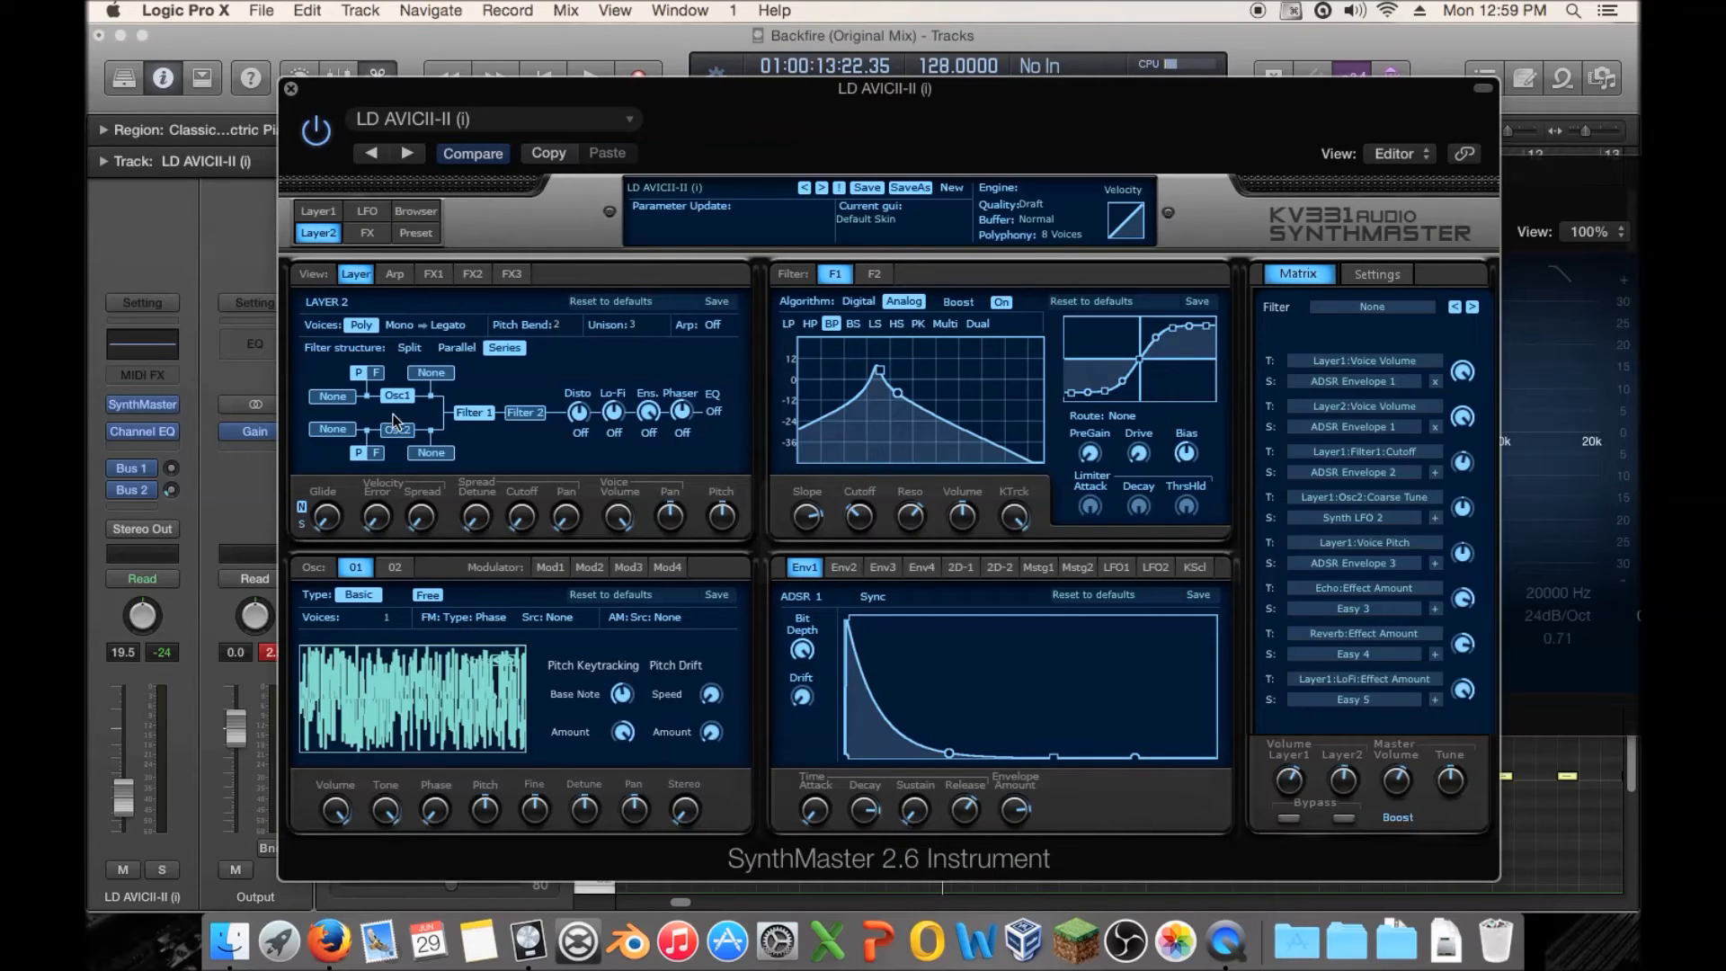
{"action": "key", "text": "space"}
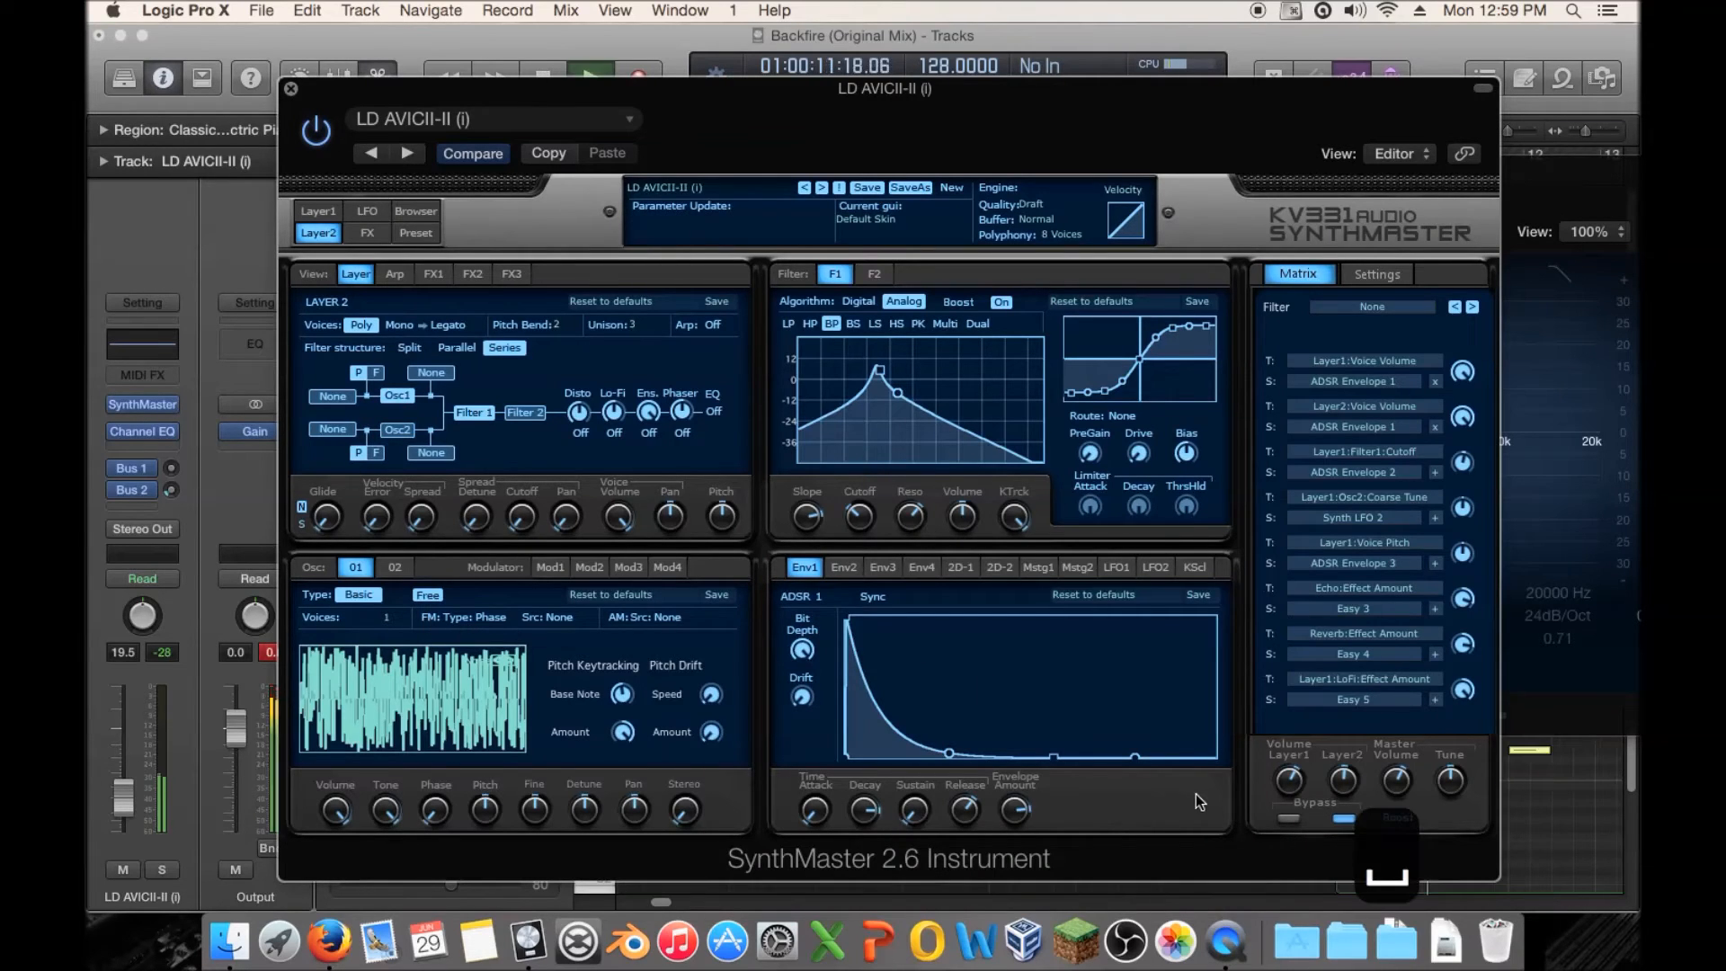
{"action": "left_click", "coordinate": [319, 216]}
{"action": "left_click", "coordinate": [164, 868]}
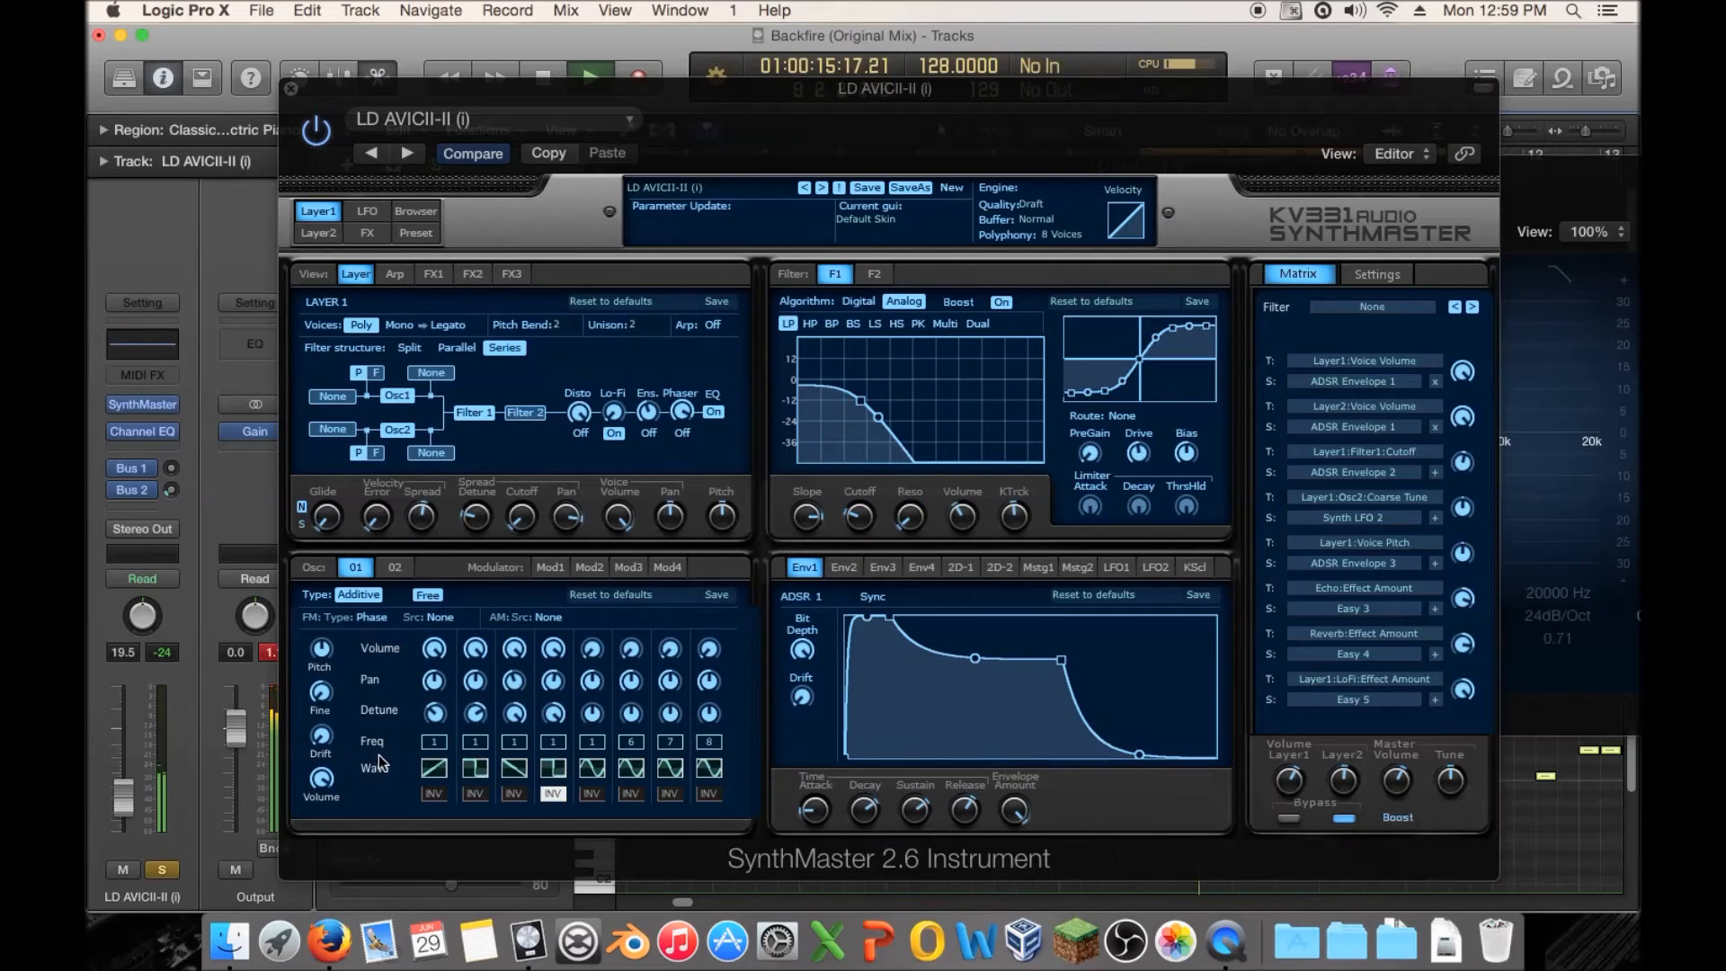
{"action": "left_click", "coordinate": [616, 438]}
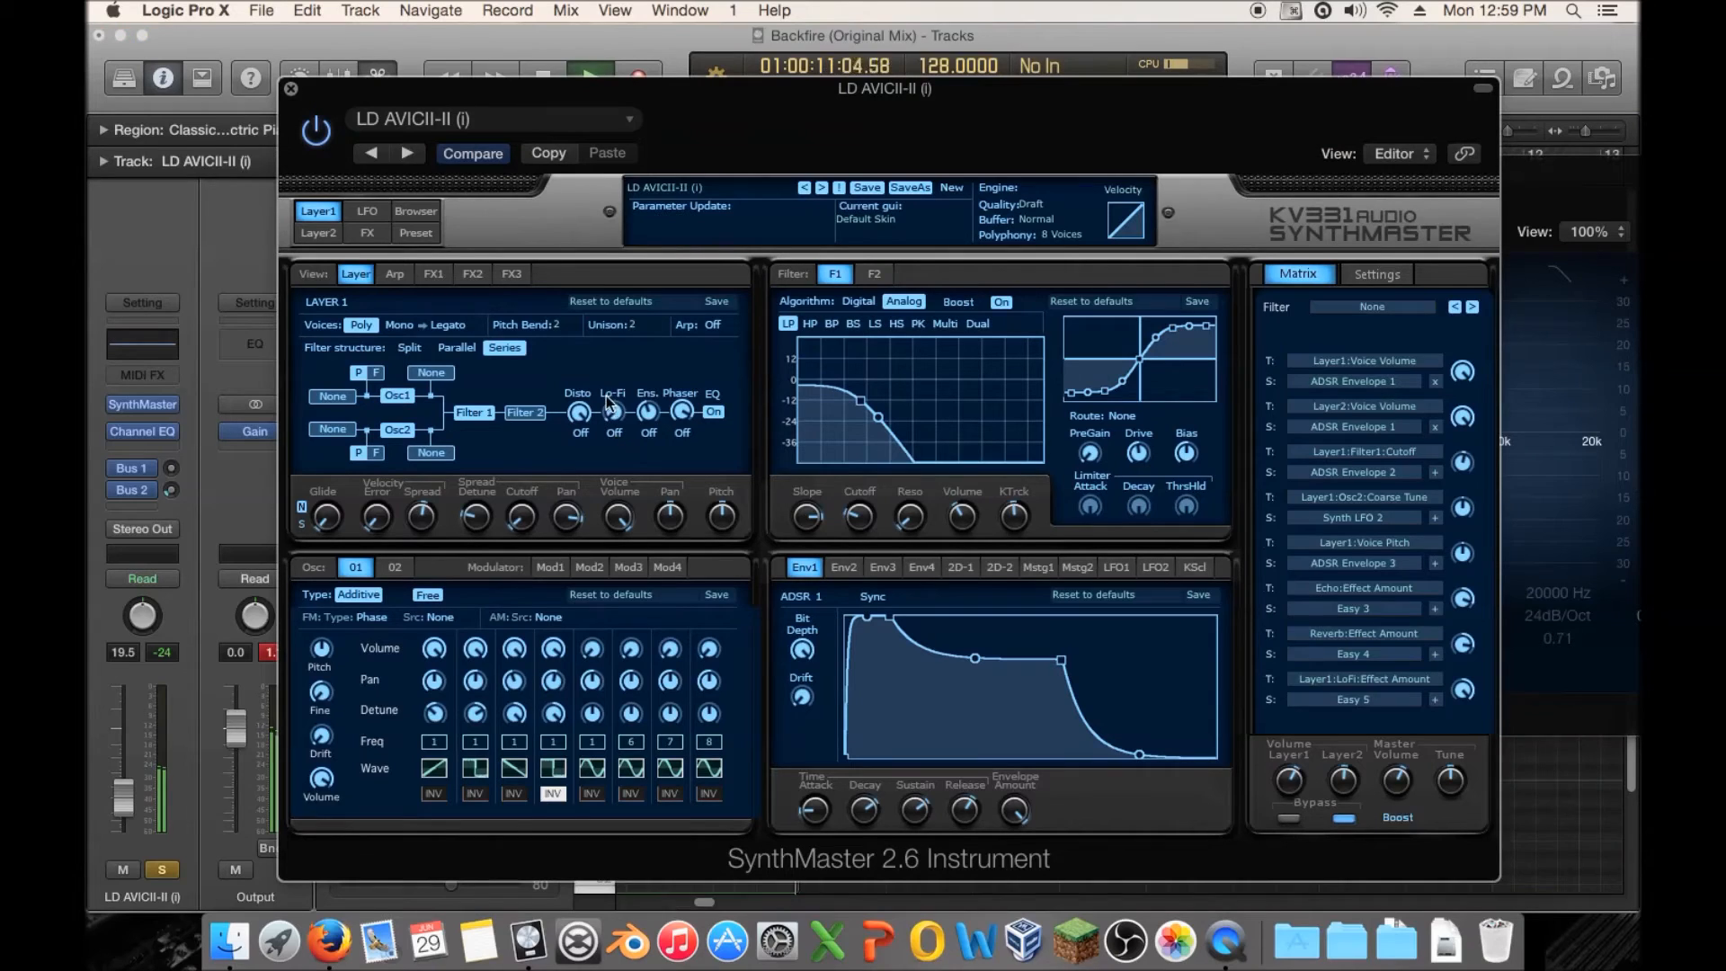
{"action": "key", "text": "space"}
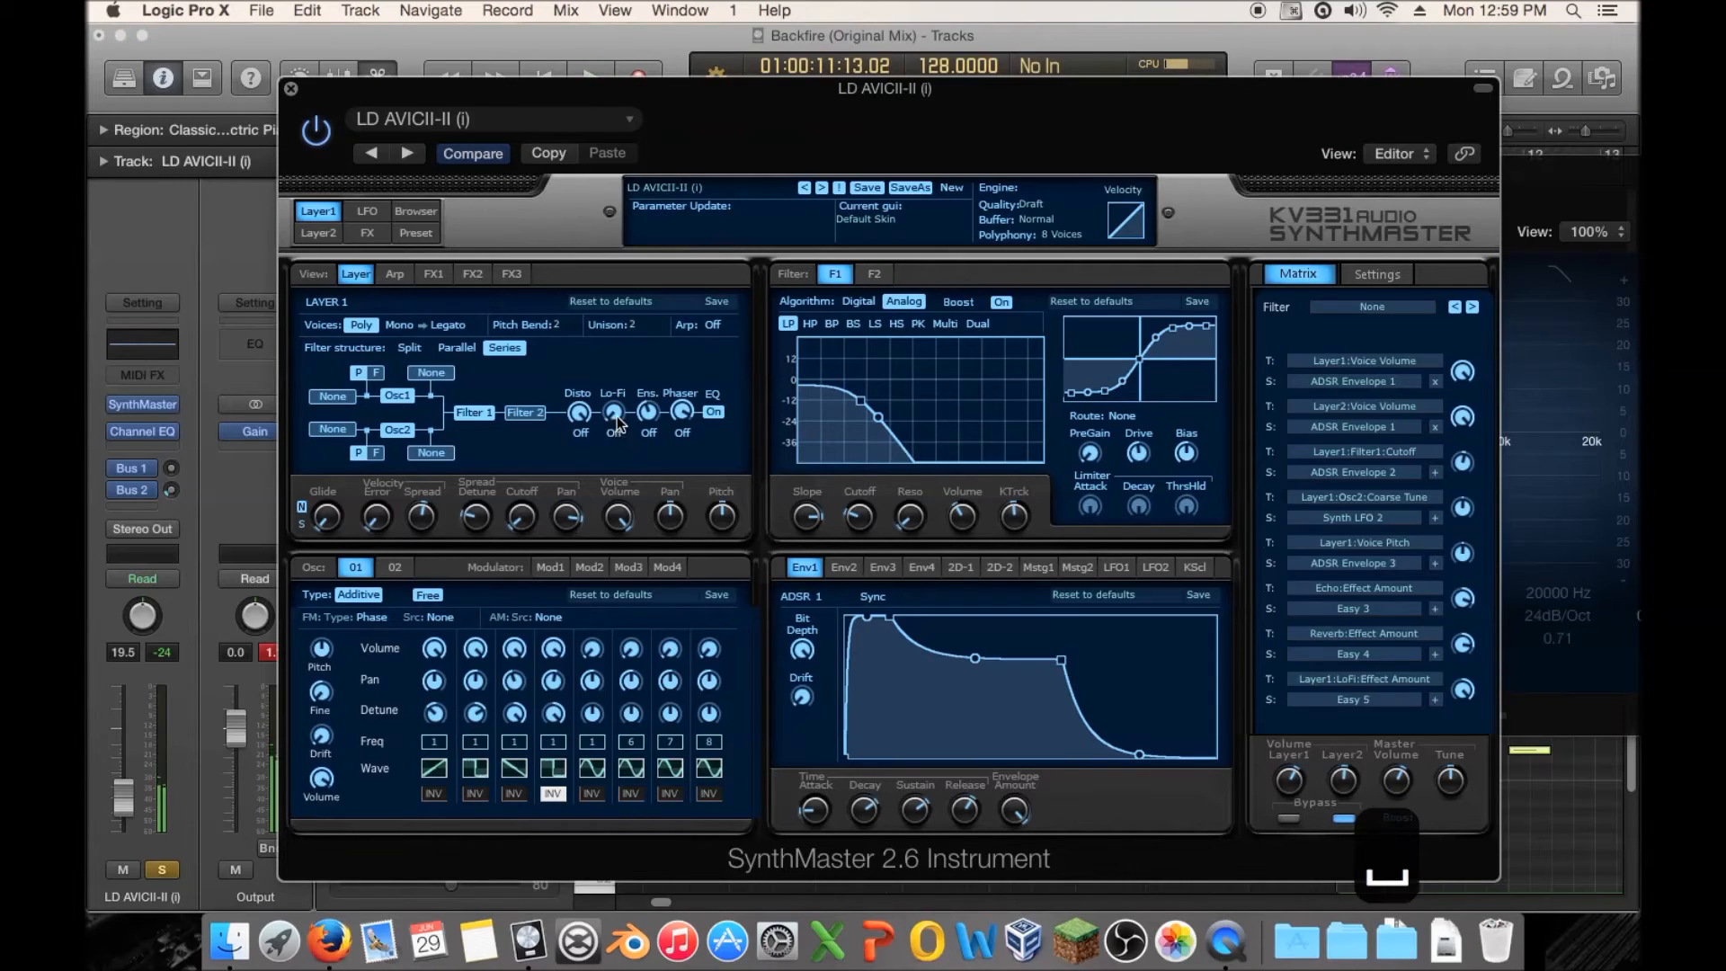
{"action": "left_click", "coordinate": [290, 91]}
Play the LD AVICII-II layer unsoloed with the EQ window moved out of the way, and solo its track again.
{"action": "left_click_drag", "start_coordinate": [626, 172], "coordinate": [802, 365]}
{"action": "left_click", "coordinate": [437, 275]}
{"action": "key", "text": "space"}
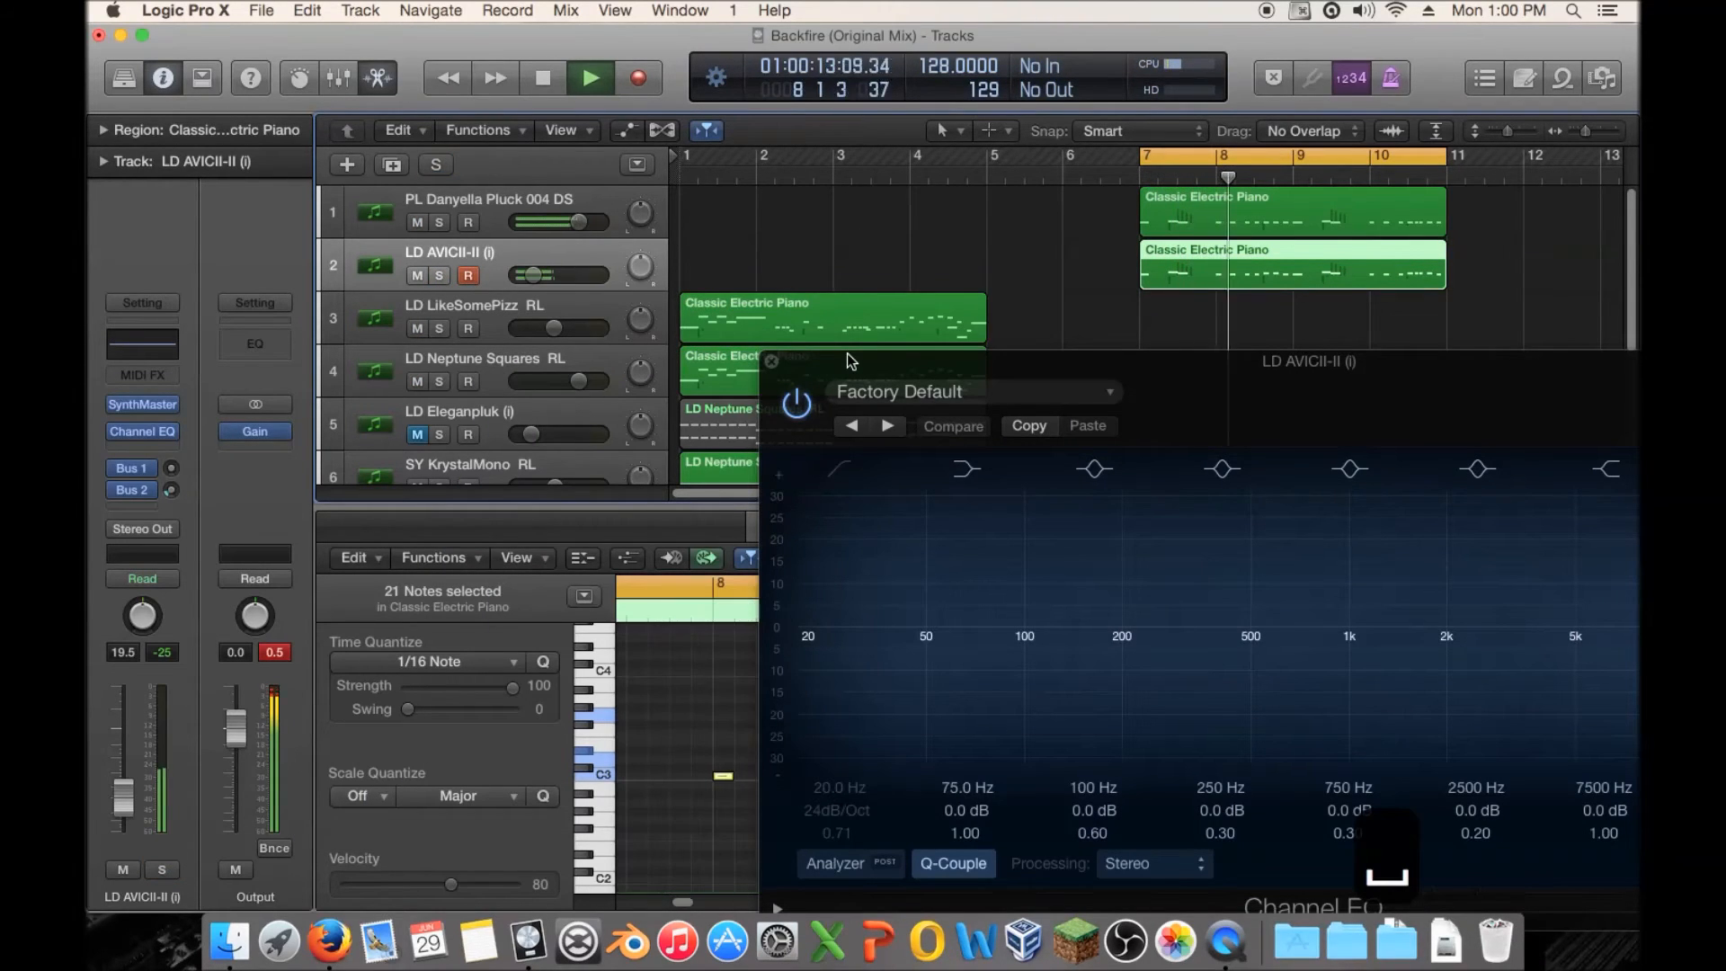
{"action": "left_click_drag", "start_coordinate": [847, 353], "coordinate": [1072, 362]}
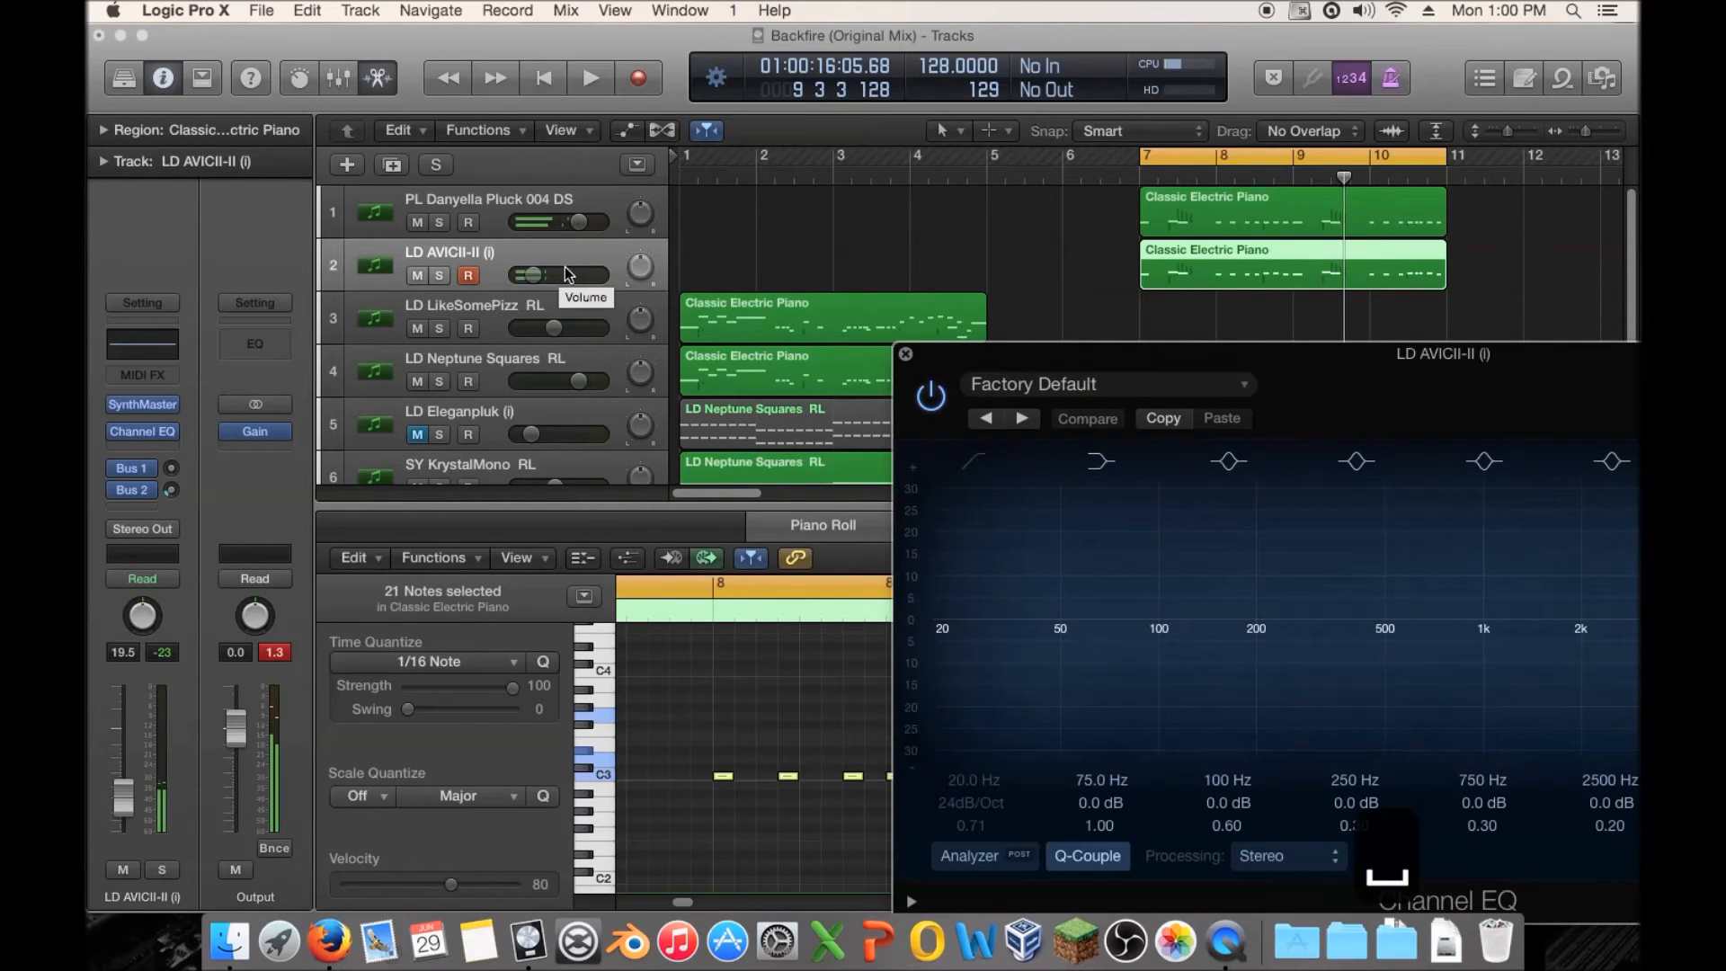
{"action": "left_click_drag", "start_coordinate": [984, 363], "coordinate": [597, 334]}
{"action": "key", "text": "s"}
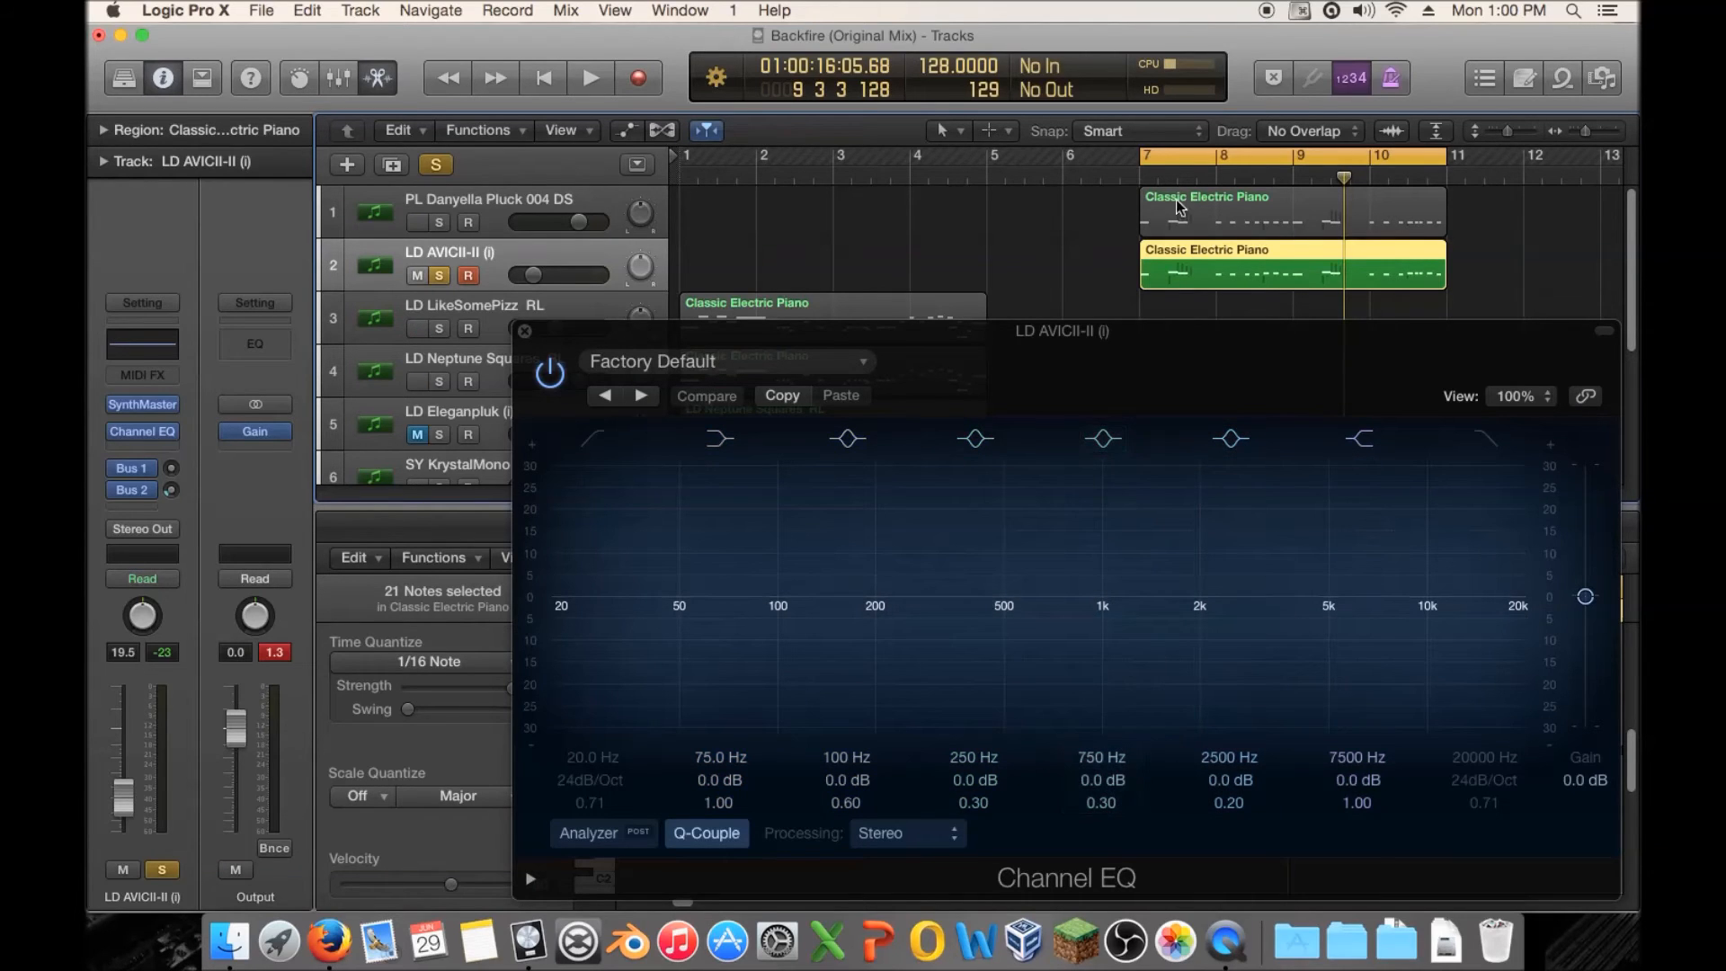
Move the EQ's 750 Hz band to about 1580 Hz at +11.5 dB while auditioning with the pluck track also soloed.
{"action": "left_click", "coordinate": [1070, 633]}
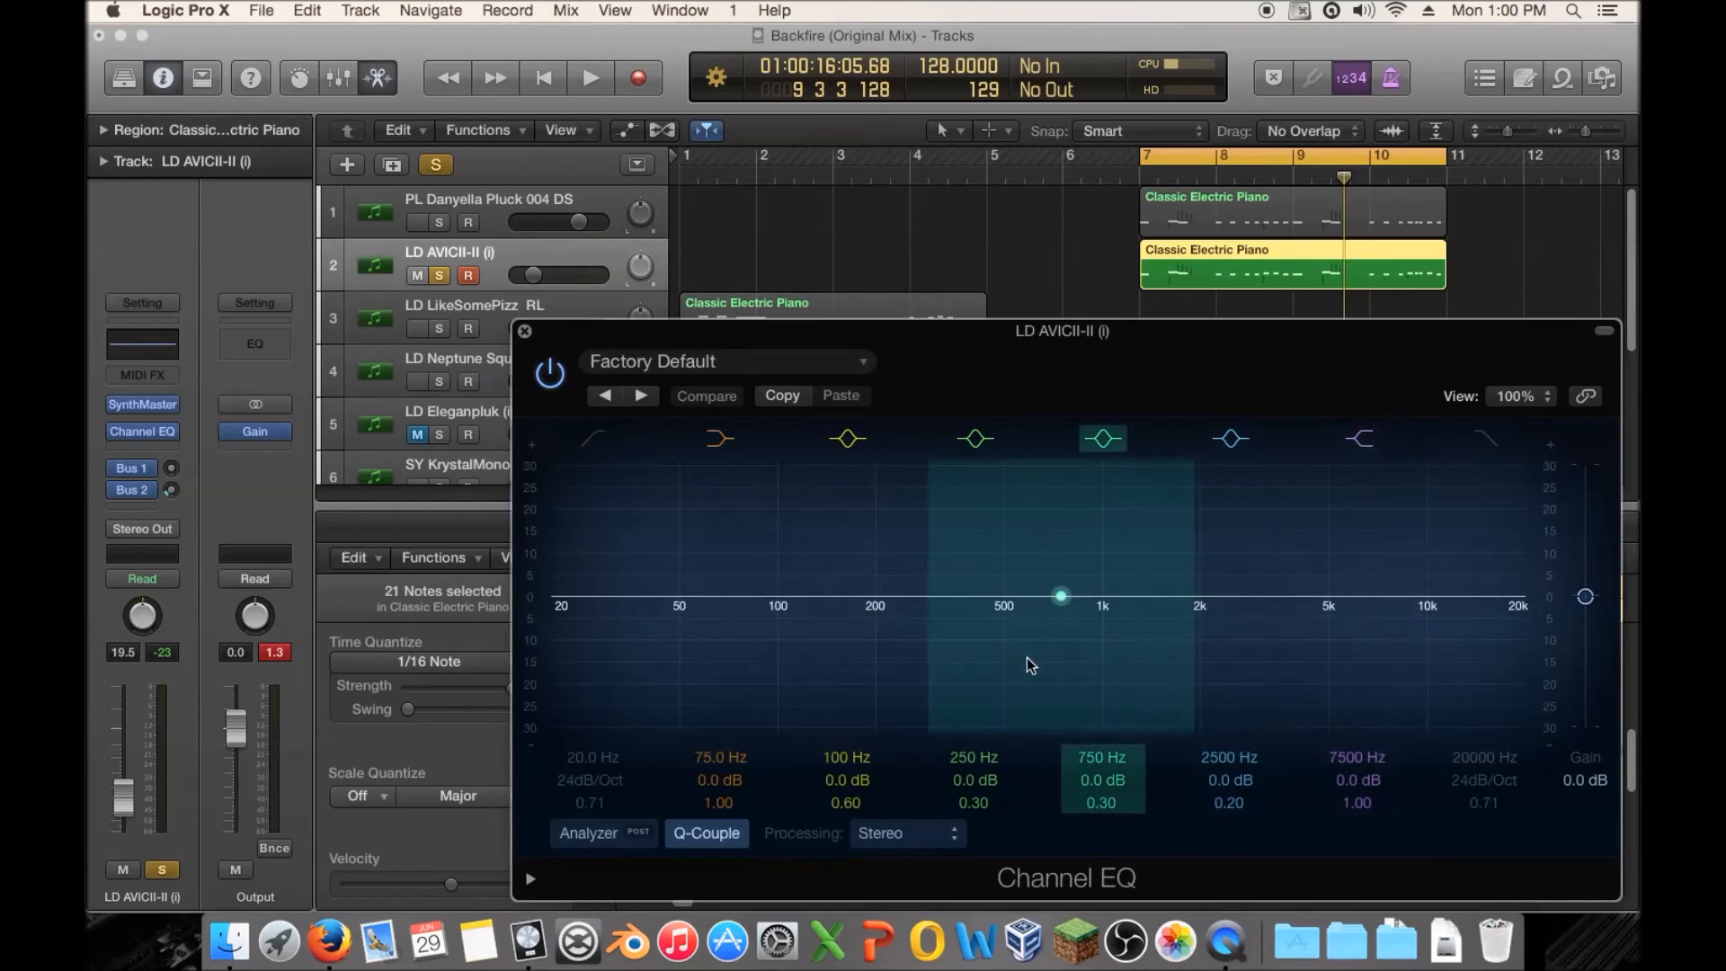
{"action": "left_click_drag", "start_coordinate": [1059, 649], "coordinate": [1157, 568]}
{"action": "key", "text": "space"}
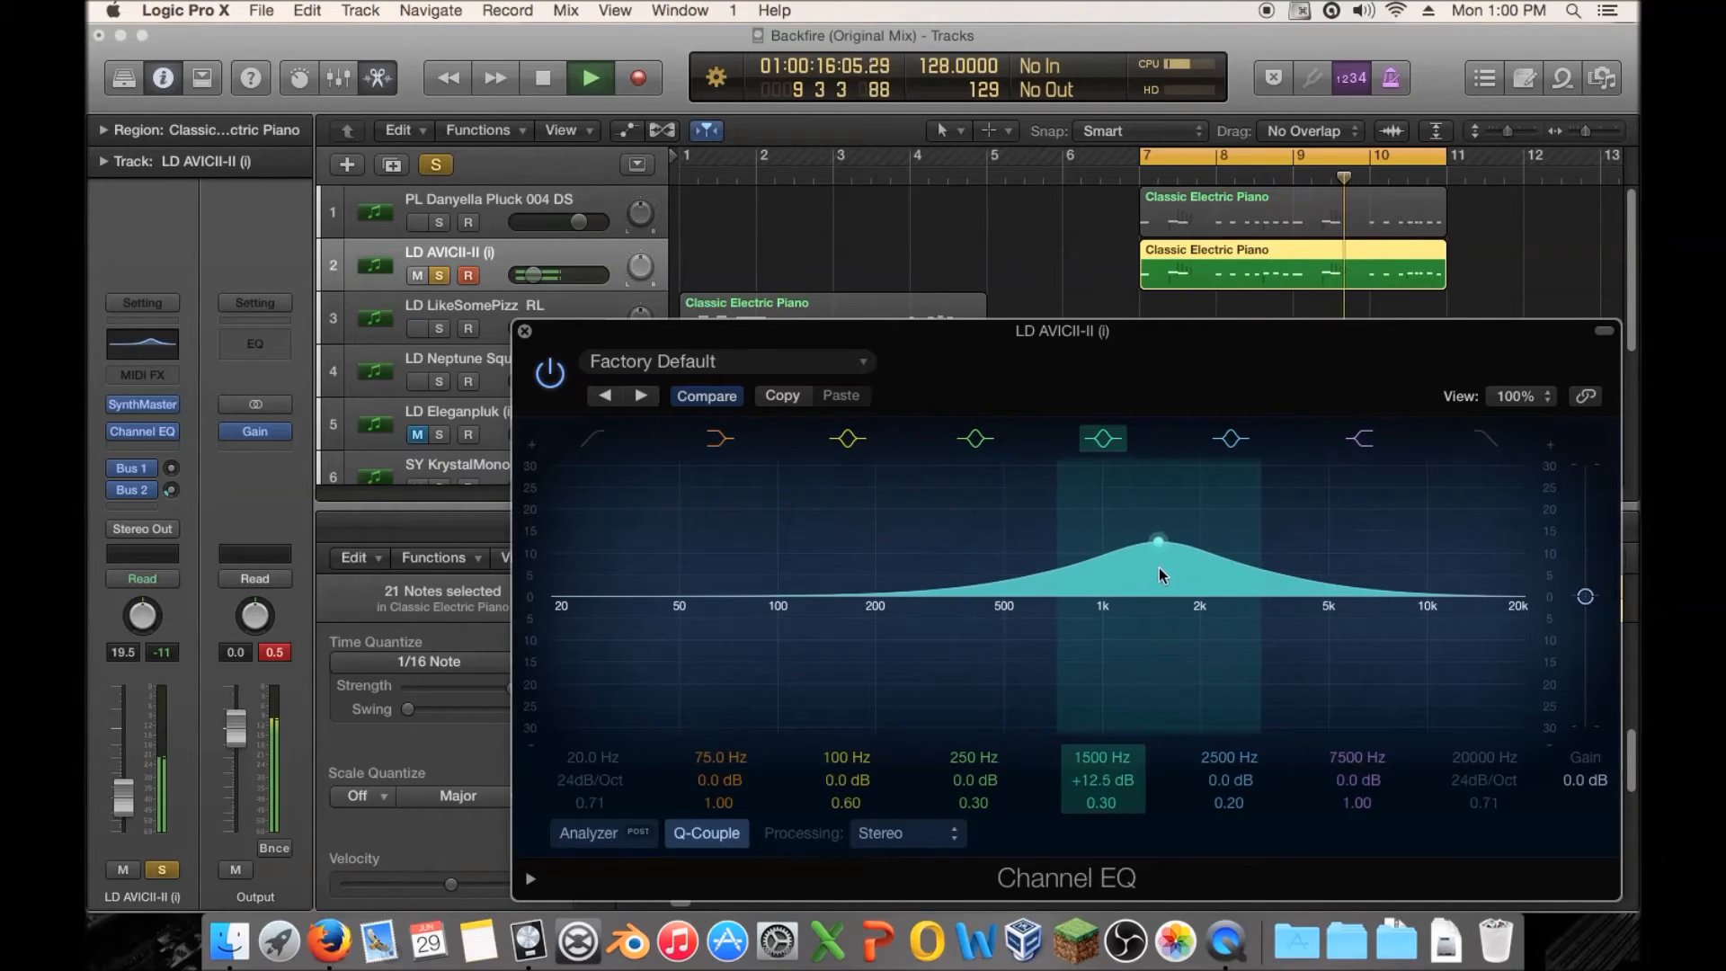
{"action": "left_click", "coordinate": [439, 222]}
{"action": "mouse_move", "coordinate": [1168, 576]}
{"action": "left_mouse_down"}
{"action": "mouse_move", "coordinate": [859, 593]}
{"action": "mouse_move", "coordinate": [1105, 603]}
{"action": "mouse_move", "coordinate": [1218, 585]}
{"action": "mouse_move", "coordinate": [1176, 582]}
{"action": "left_mouse_up"}
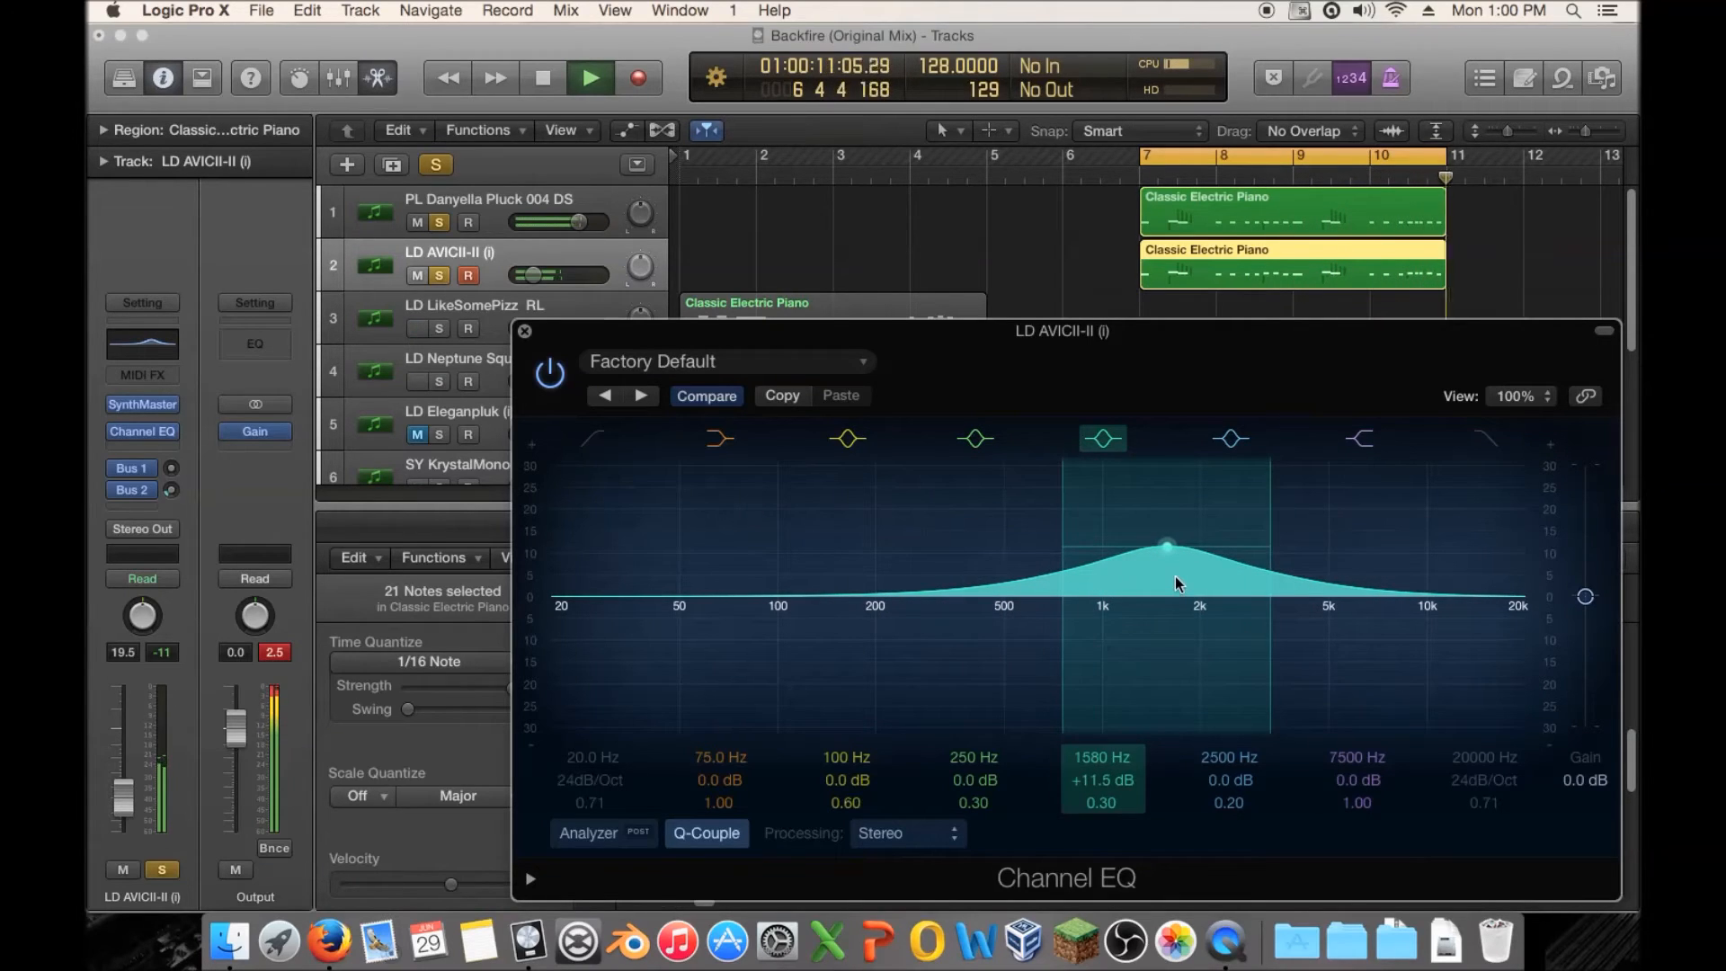
{"action": "key", "text": "space"}
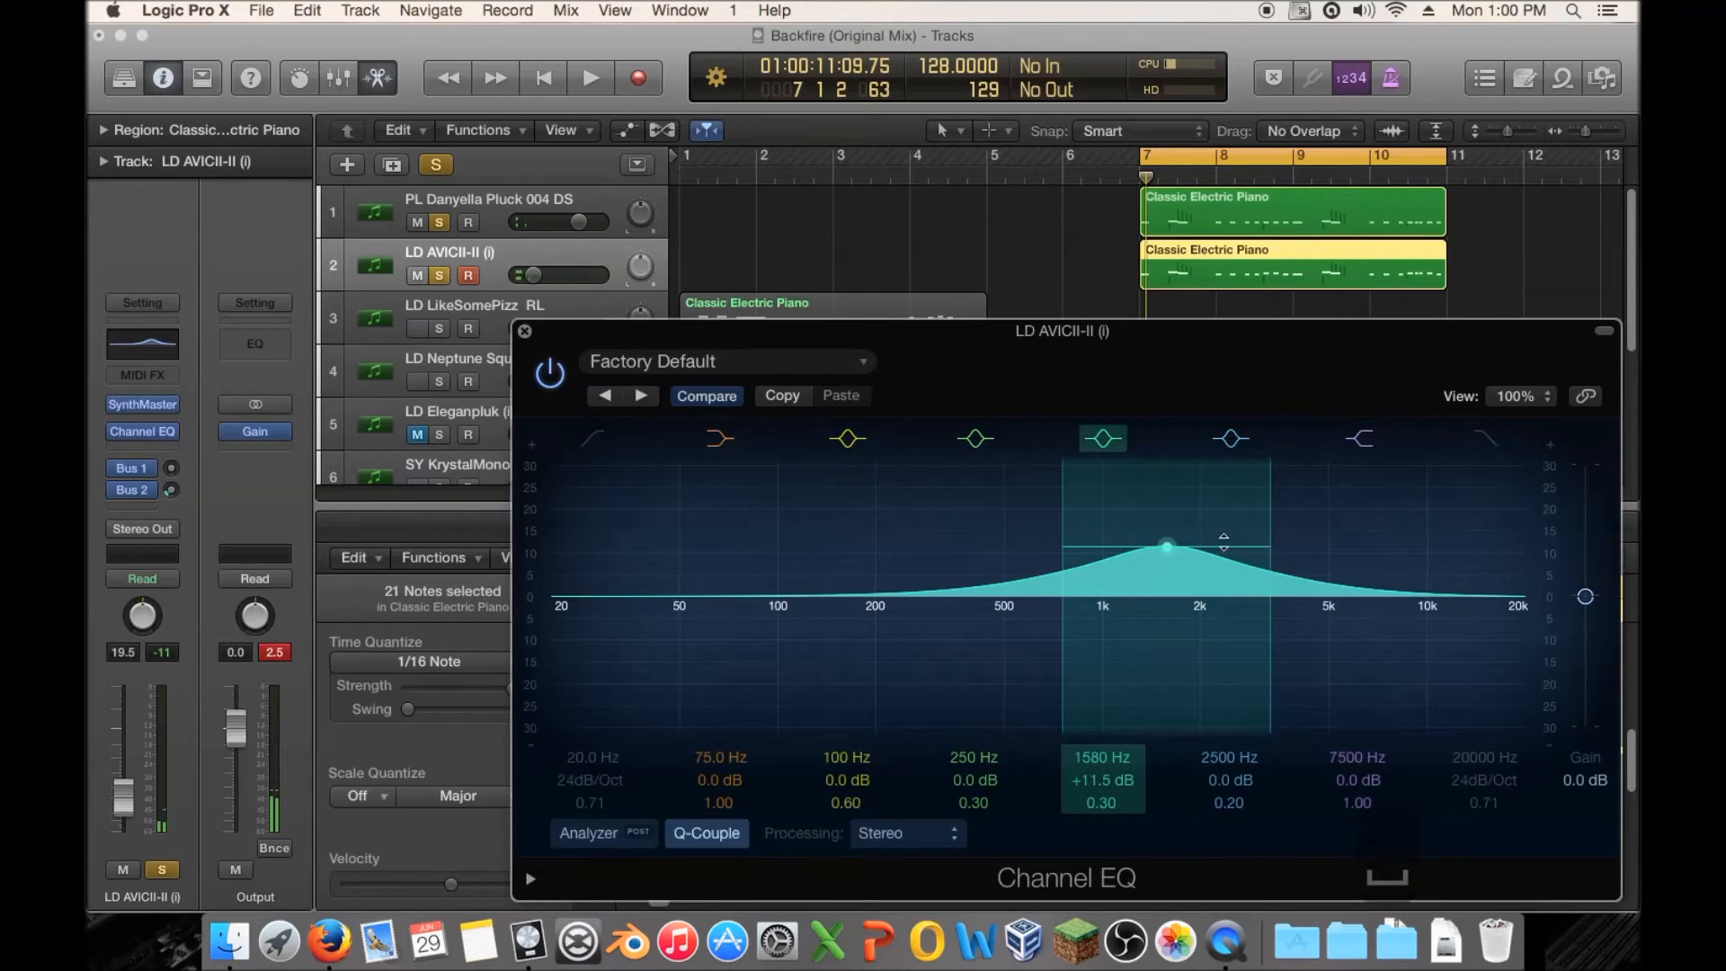
Set the 1580 Hz EQ band to about -9.5 dB and compare the loop with the EQ bypassed and enabled.
{"action": "left_click_drag", "start_coordinate": [1224, 539], "coordinate": [1229, 655]}
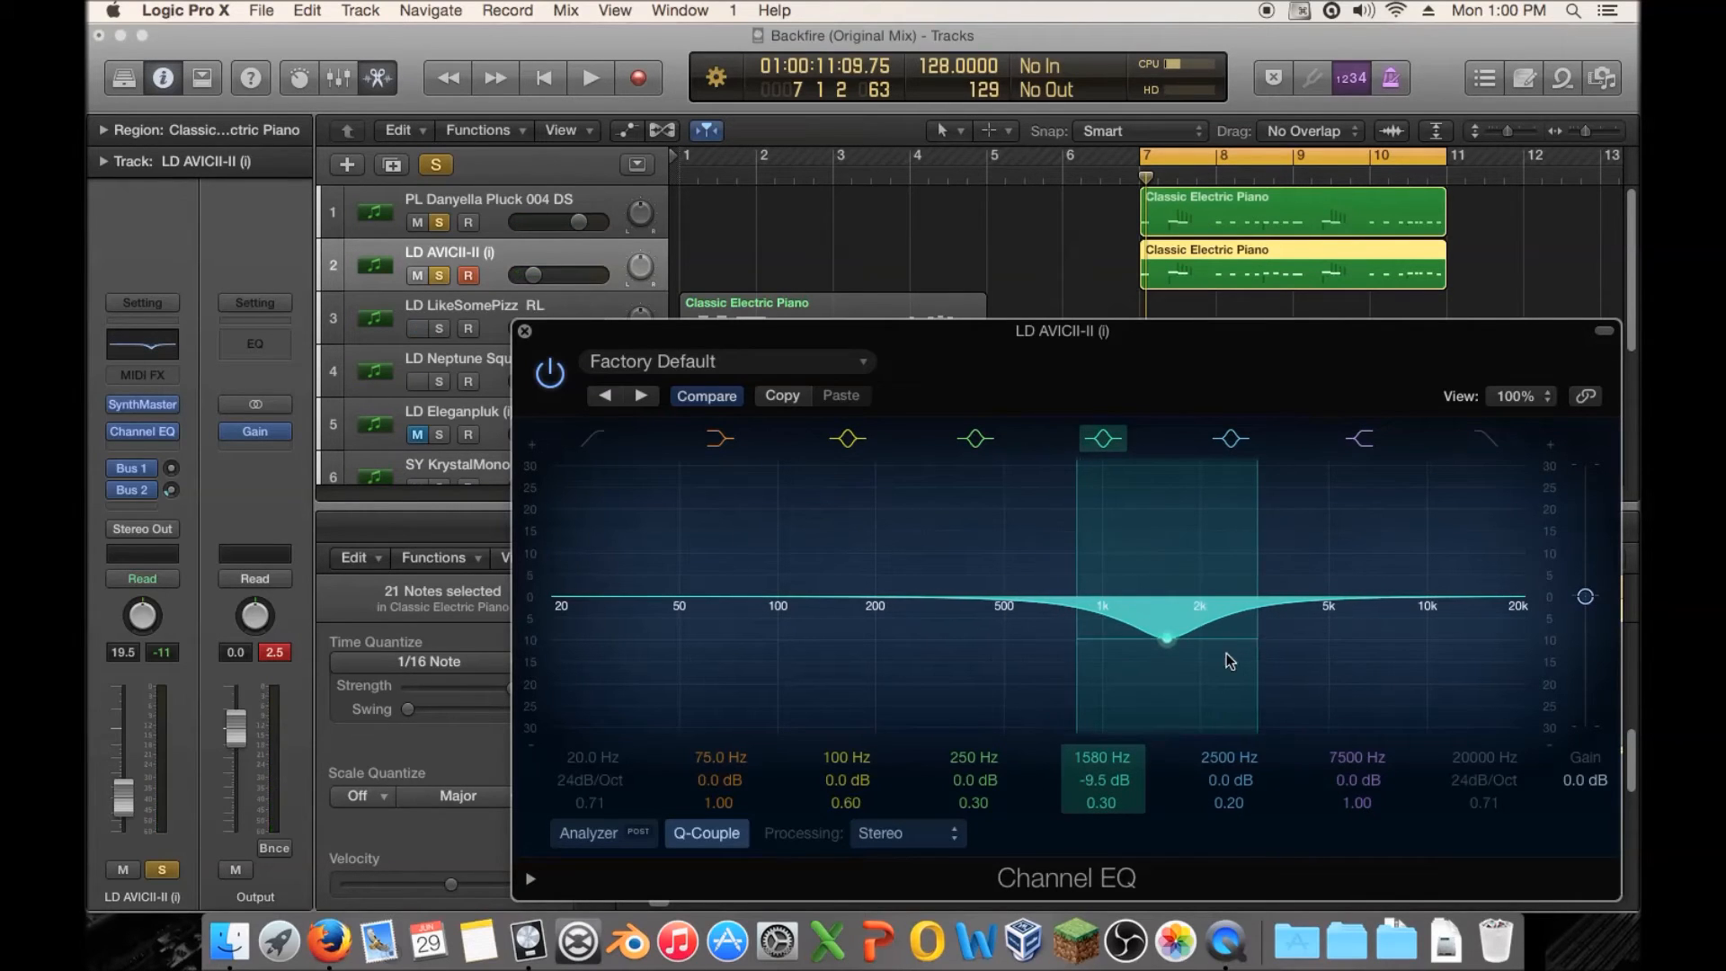
{"action": "key", "text": "space"}
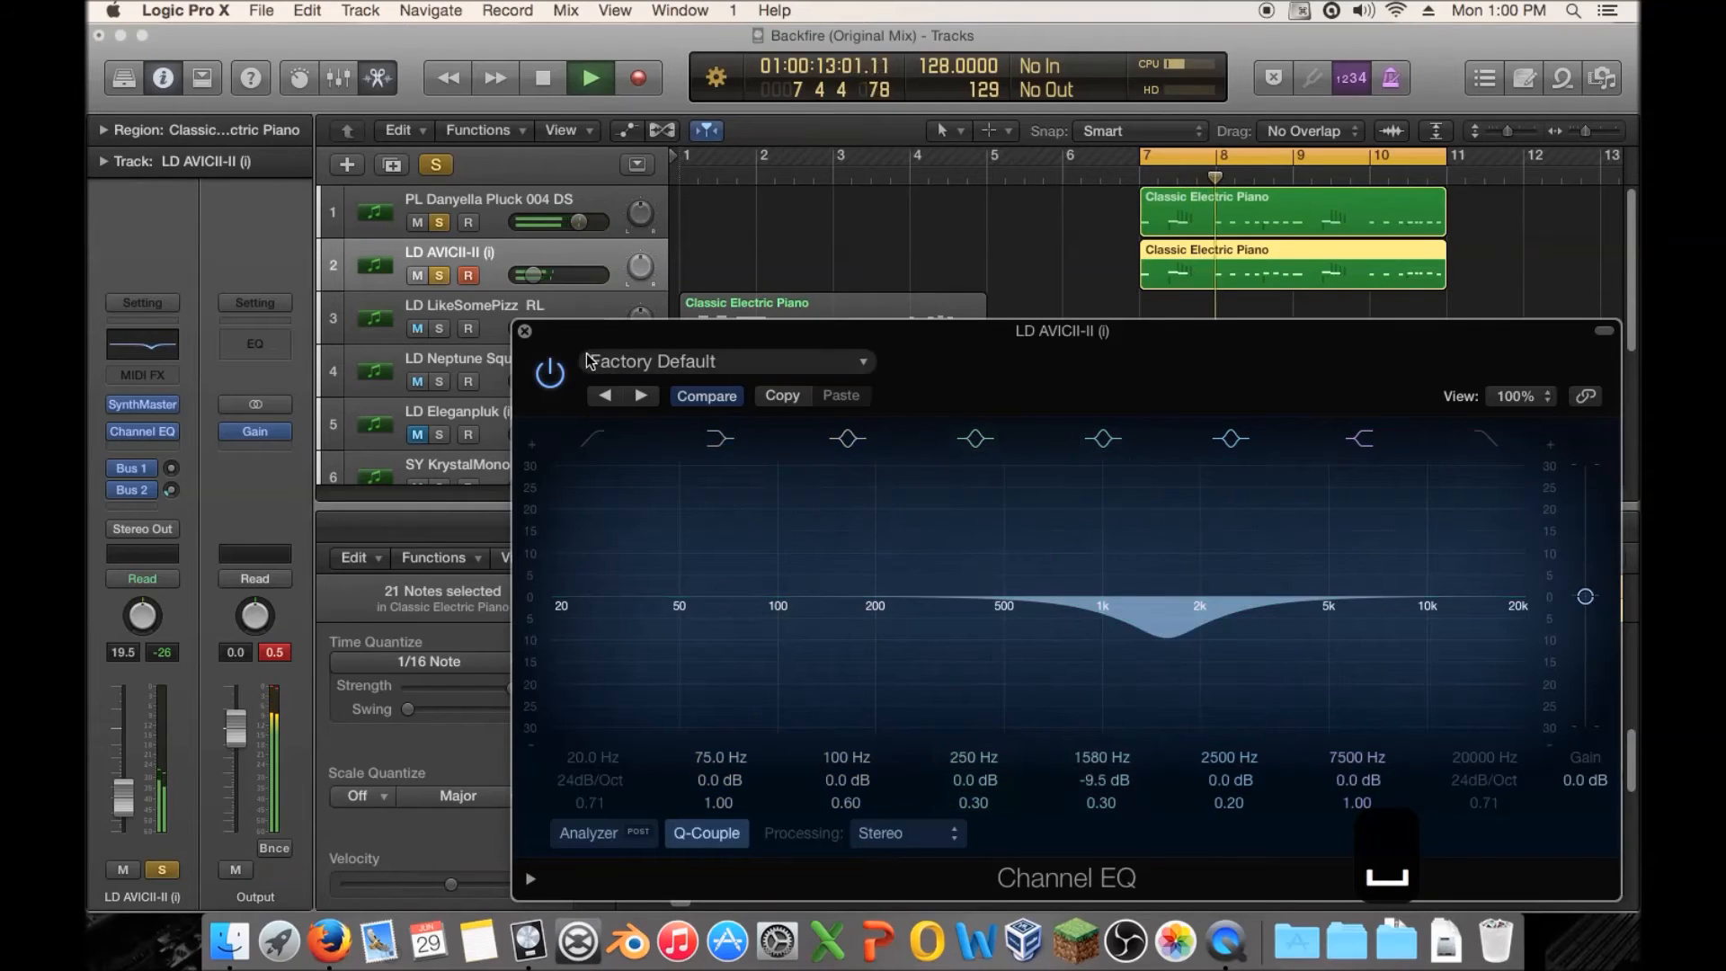
{"action": "left_click", "coordinate": [550, 373]}
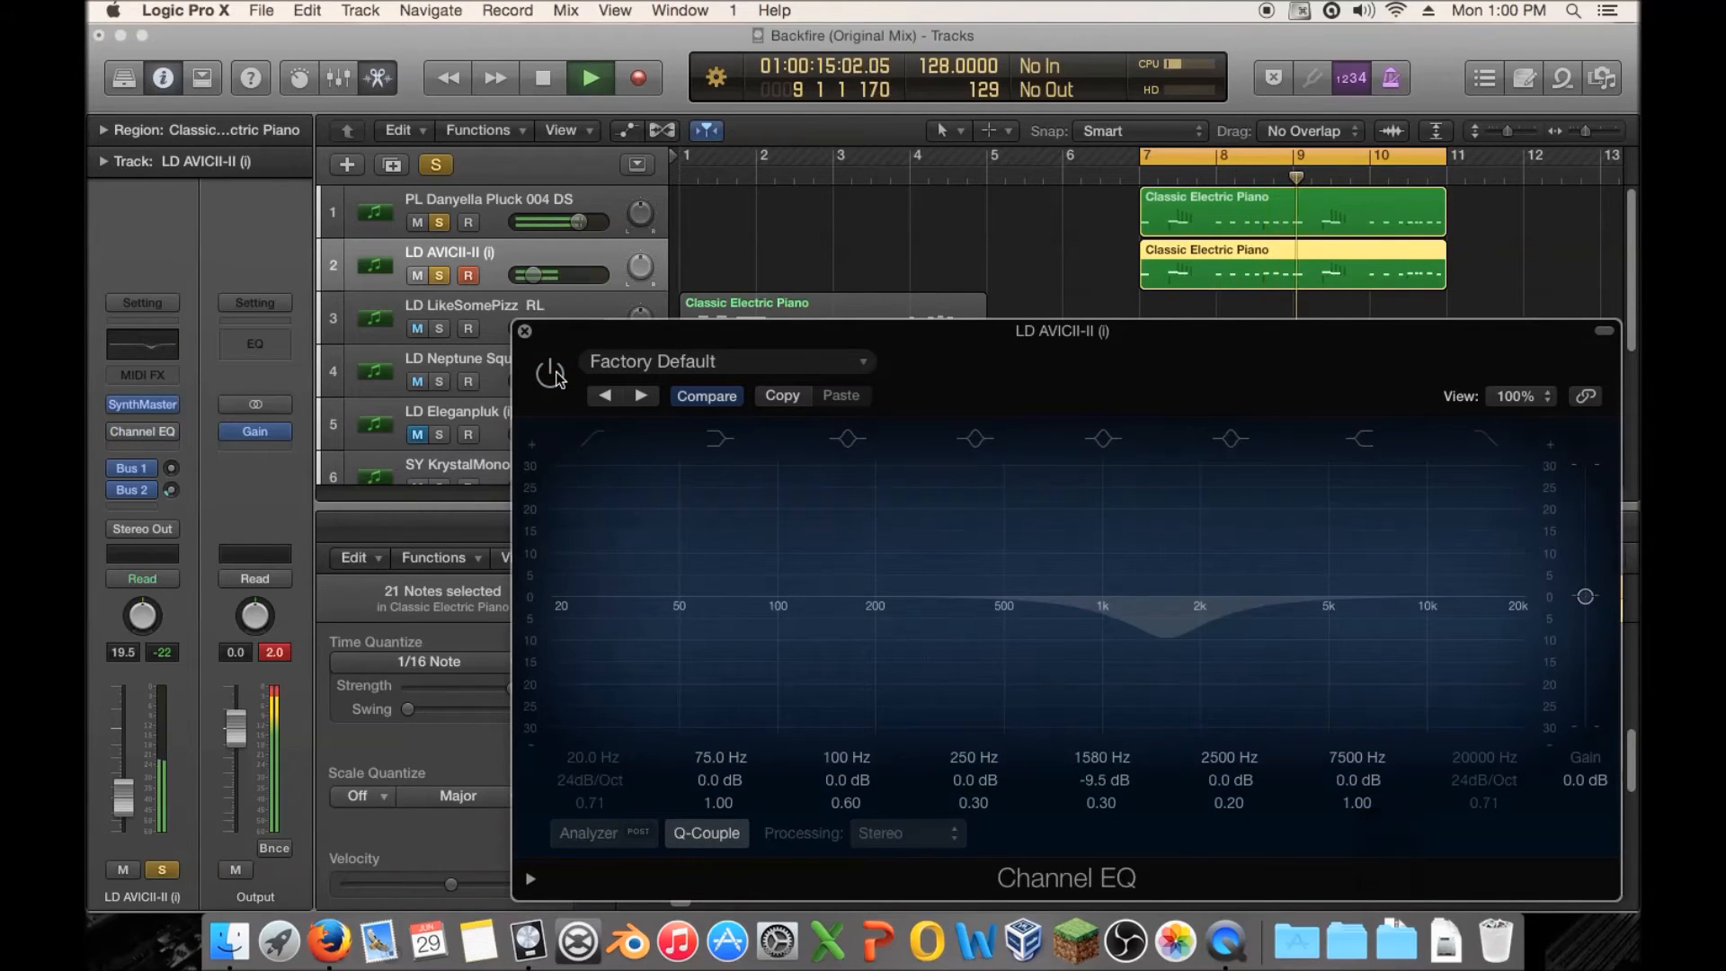
{"action": "left_click", "coordinate": [550, 373]}
{"action": "key", "text": "space"}
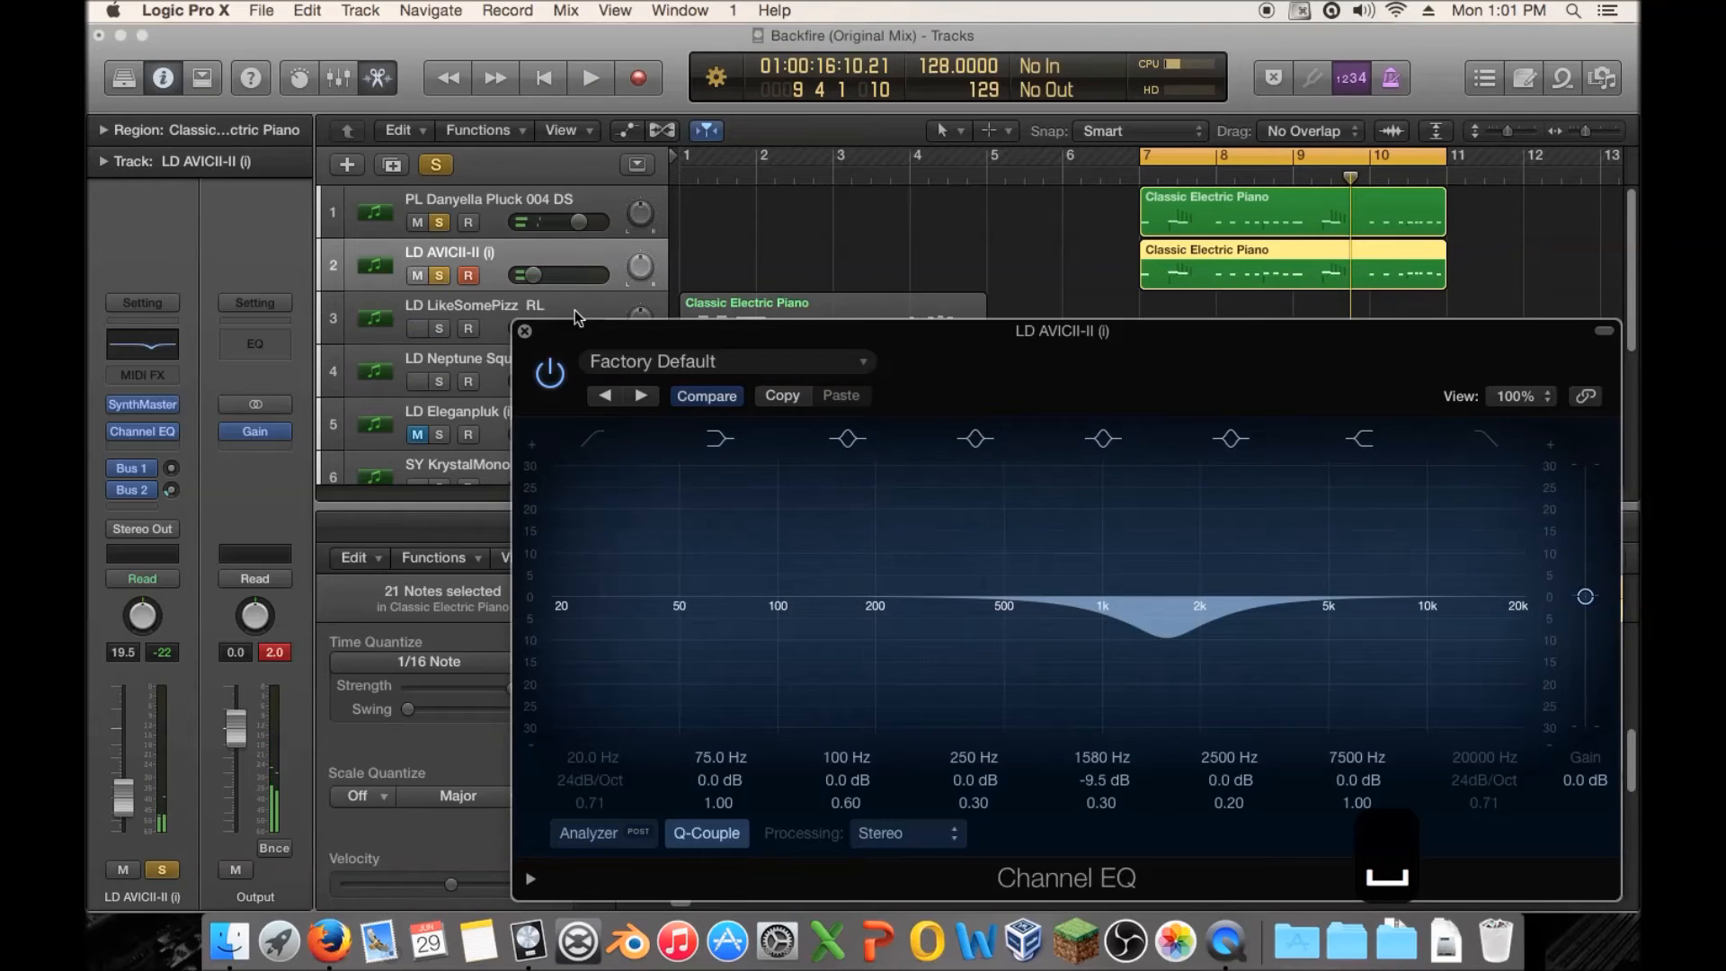
Enable the EQ's high cut at about 425 Hz with a 12 dB/Oct slope and lower the track's volume to -23.0 dB.
{"action": "left_click", "coordinate": [1493, 438]}
{"action": "left_click_drag", "start_coordinate": [1494, 649], "coordinate": [1041, 644]}
{"action": "key", "text": "space"}
{"action": "left_click_drag", "start_coordinate": [1483, 781], "coordinate": [1483, 794]}
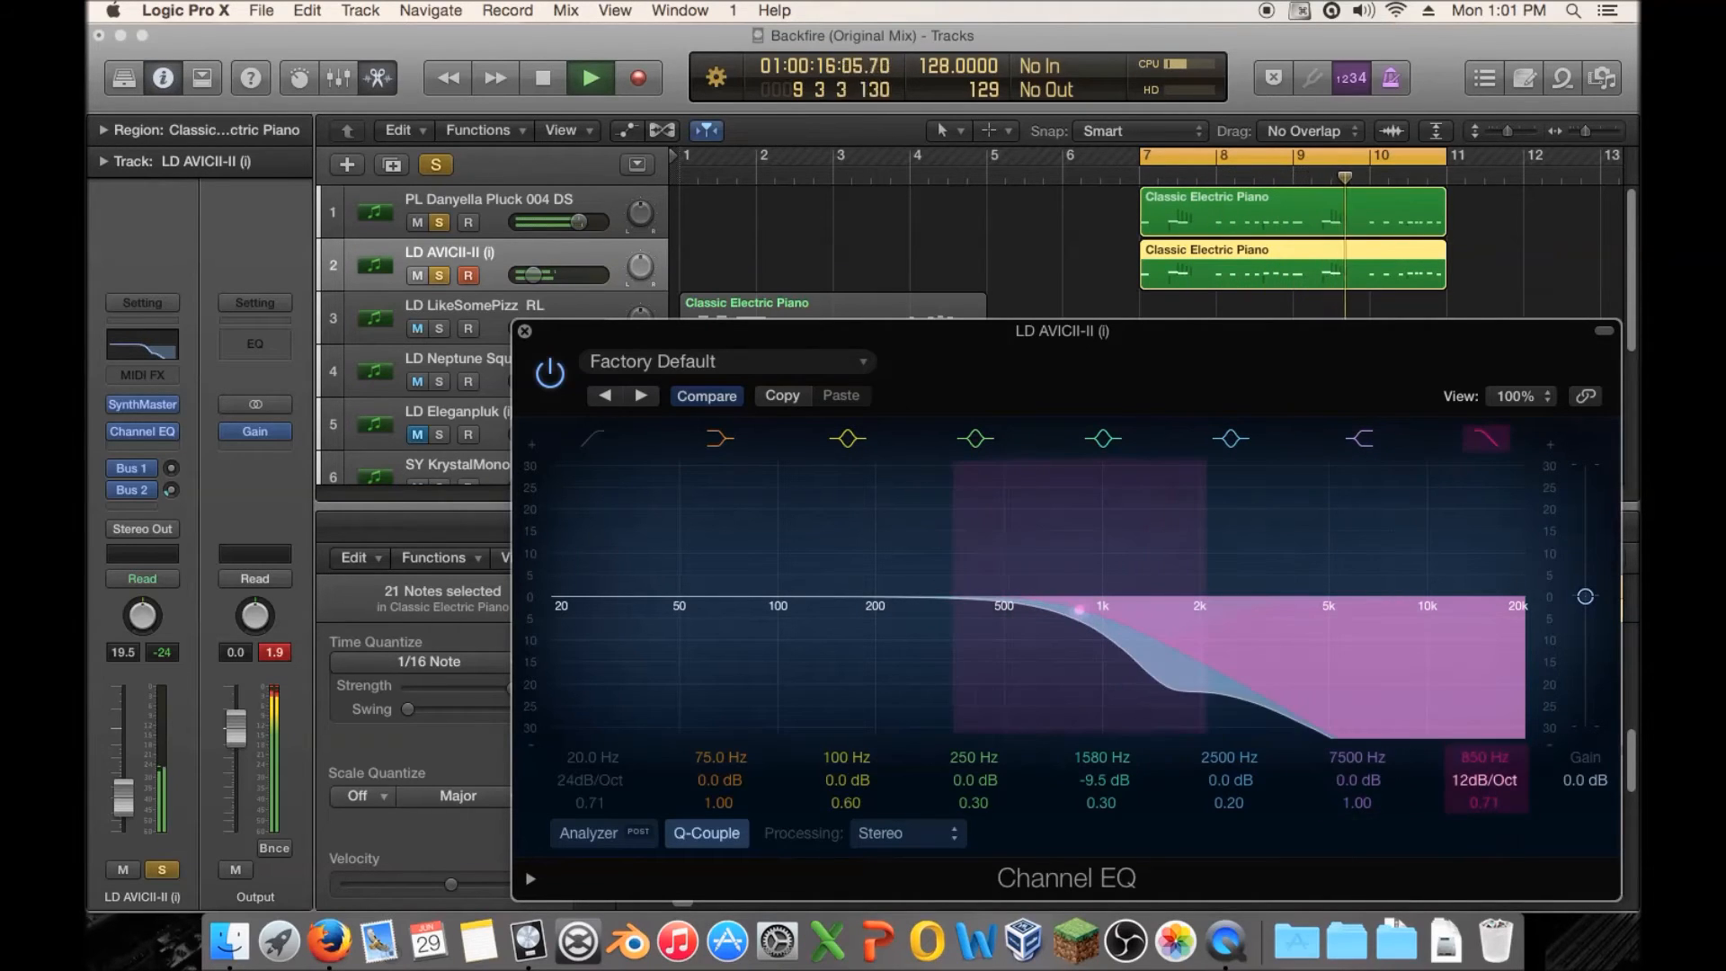
{"action": "left_click_drag", "start_coordinate": [1122, 663], "coordinate": [1000, 637]}
{"action": "left_click_drag", "start_coordinate": [536, 275], "coordinate": [533, 275]}
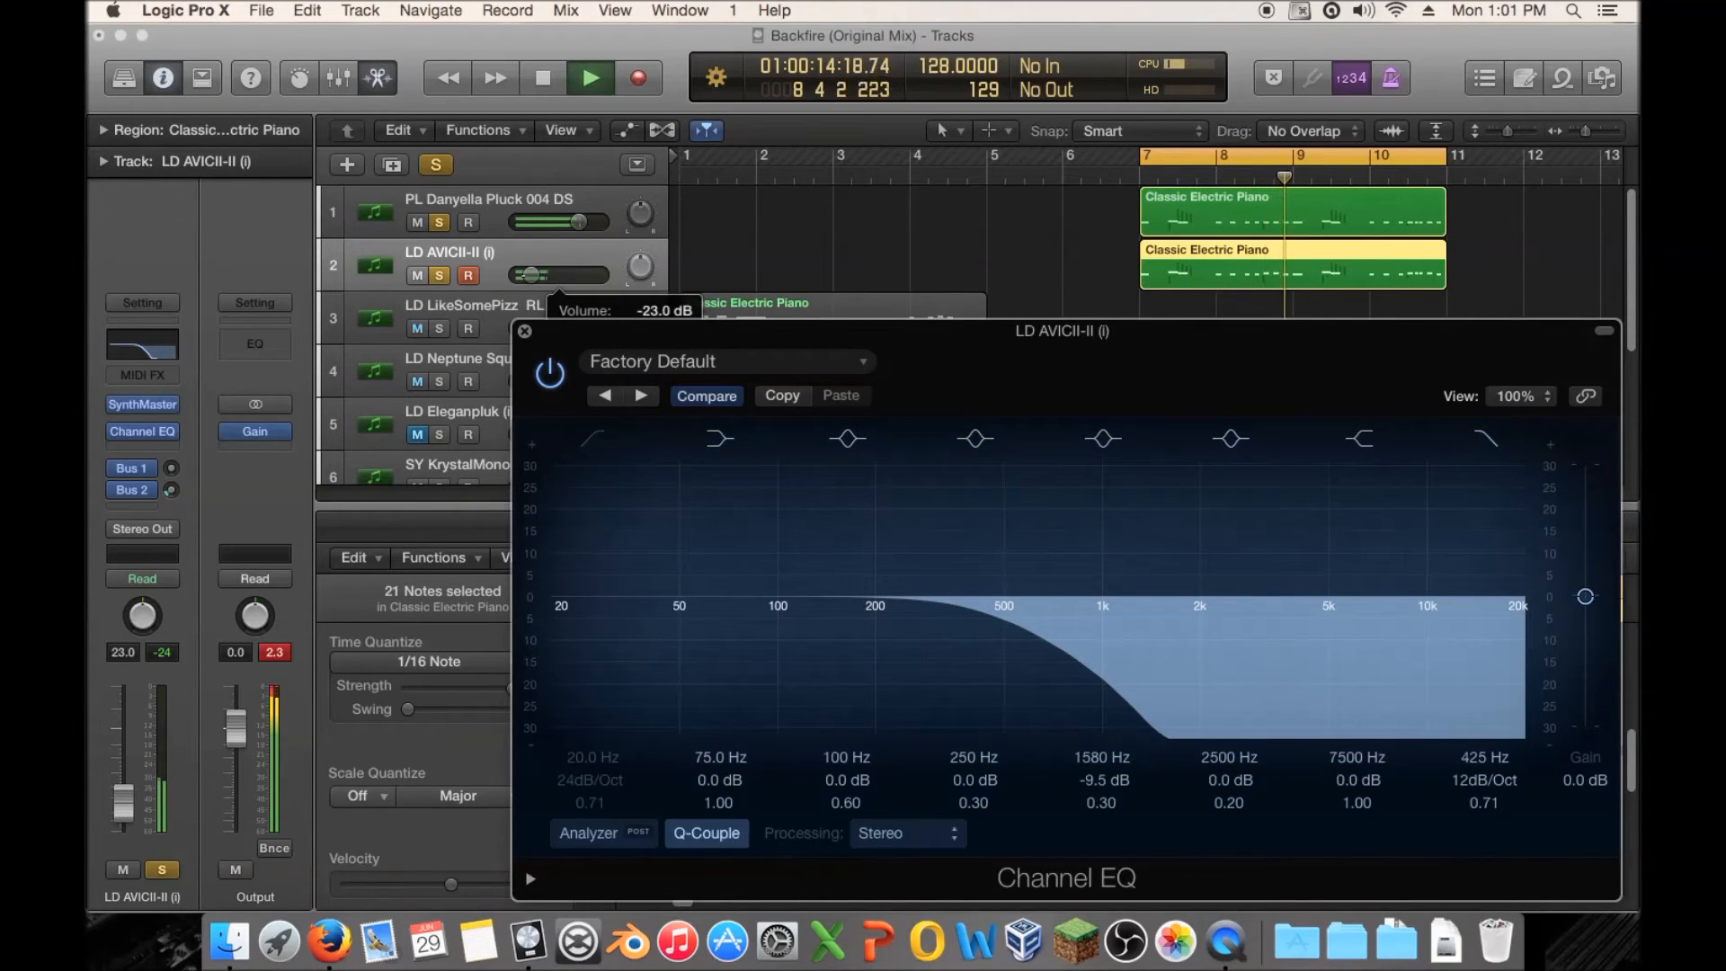
Compare the soloed pluck with and without the LD AVICII-II layer by toggling that layer's solo during playback, and stop the loop.
{"action": "left_click", "coordinate": [438, 275]}
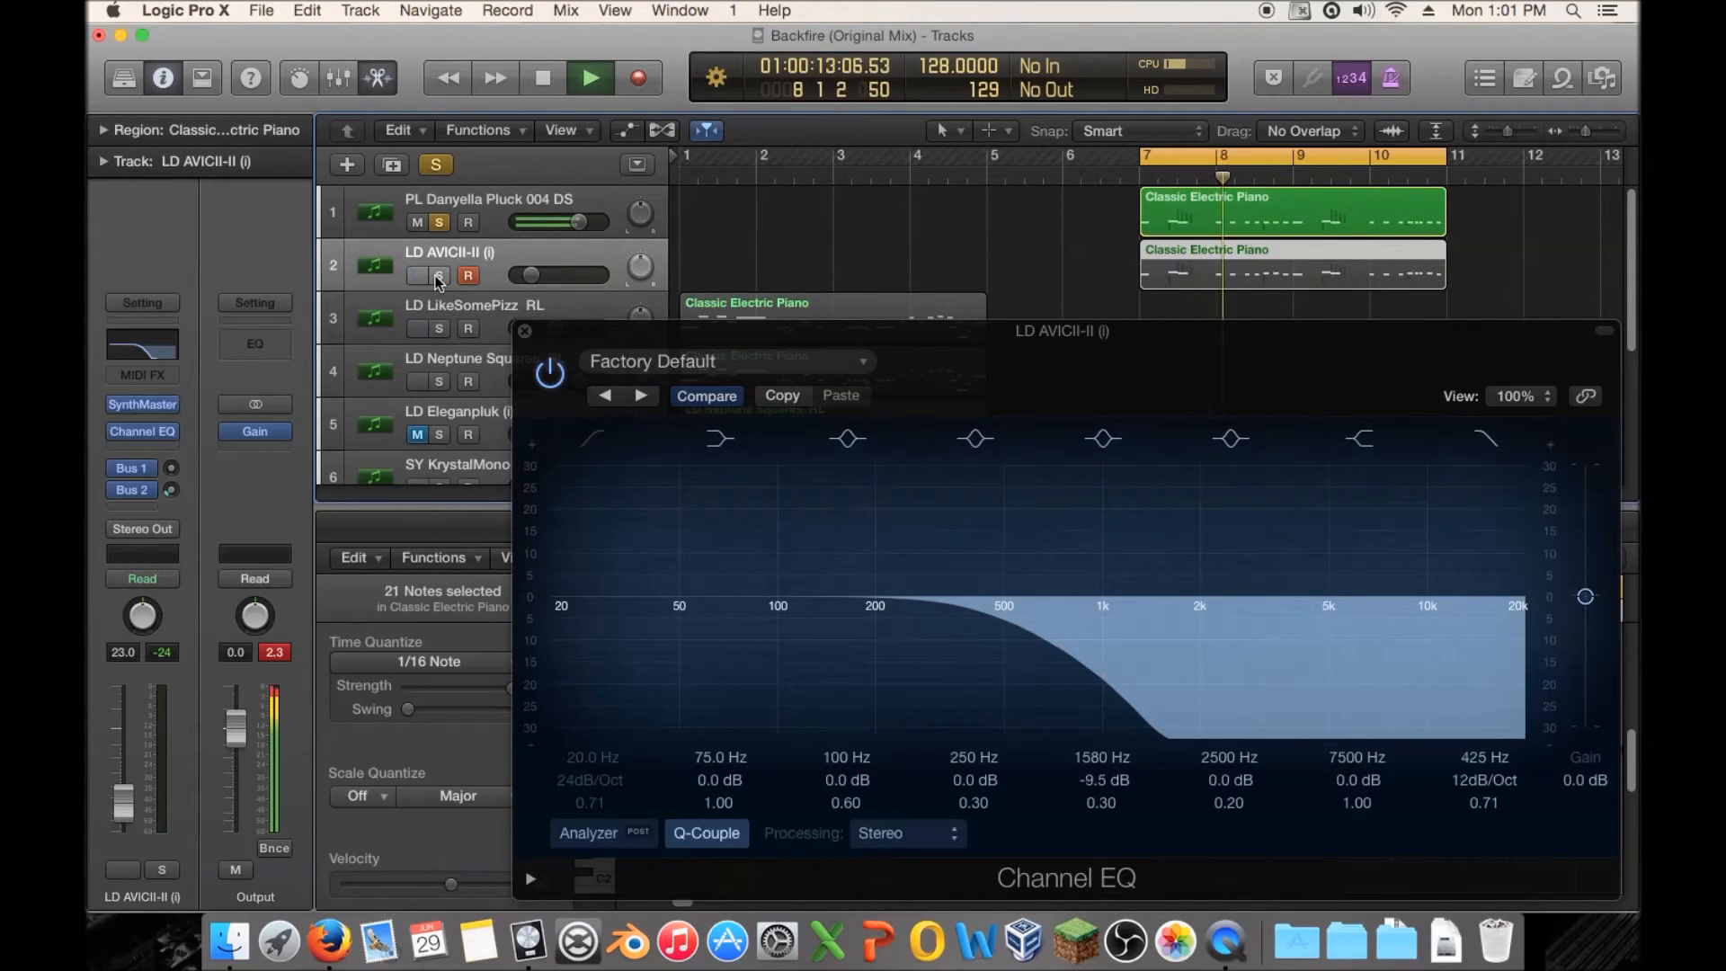
{"action": "left_click", "coordinate": [438, 275]}
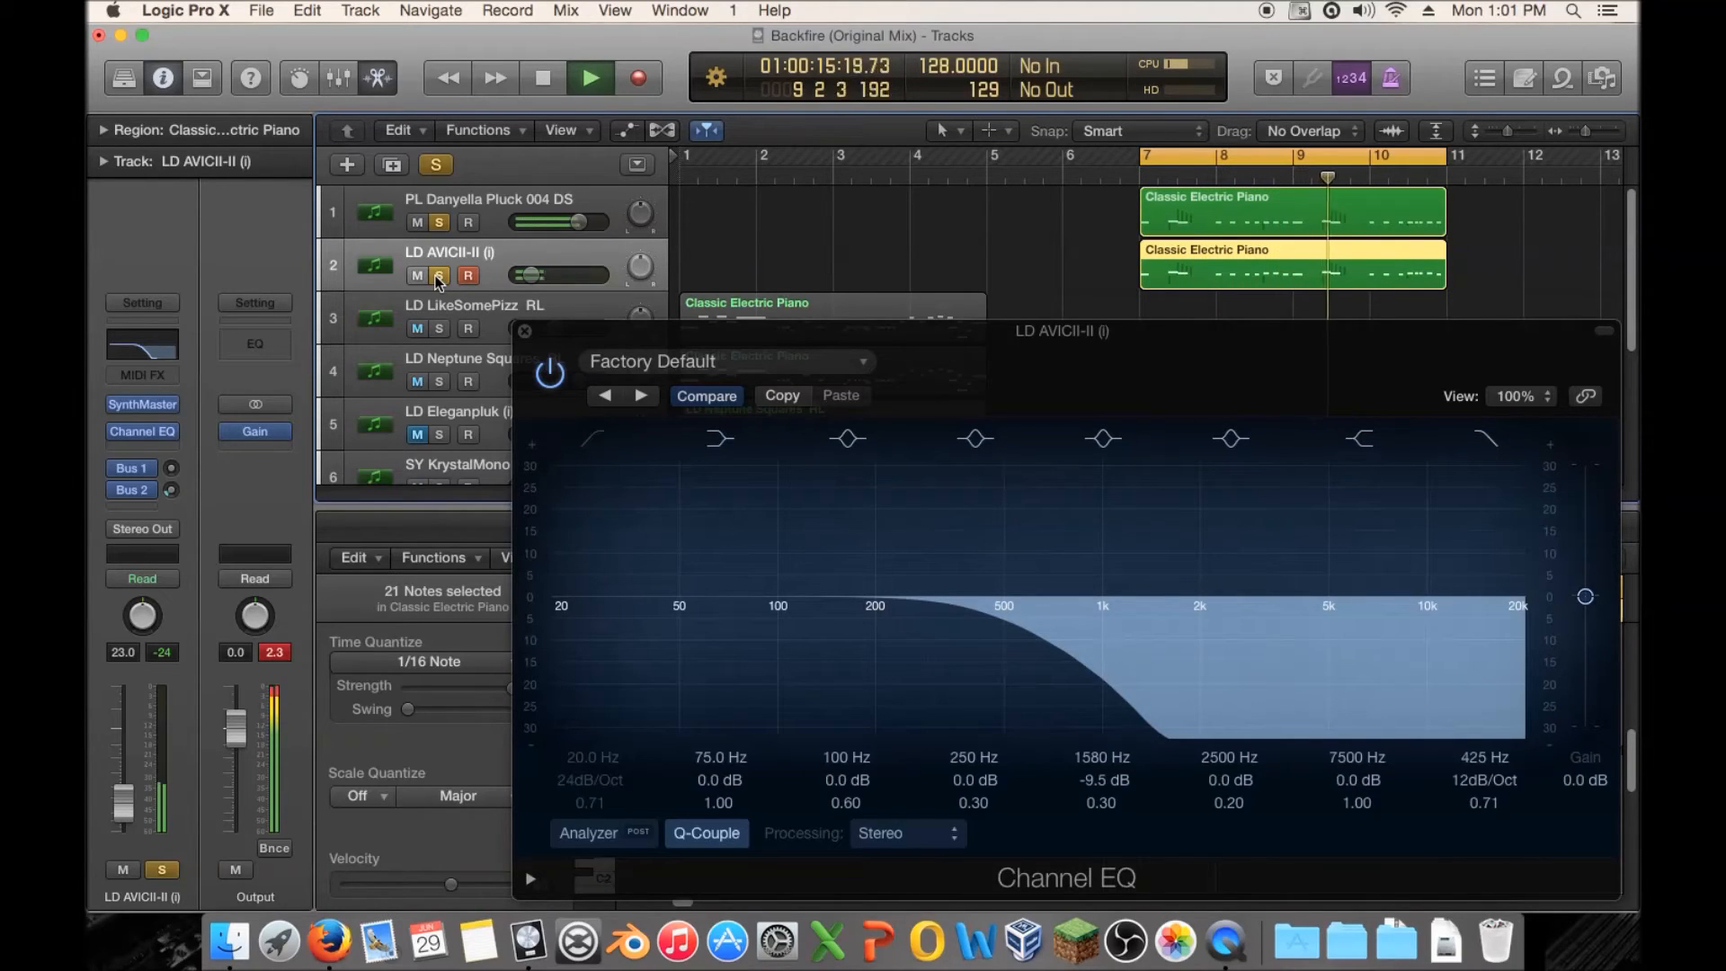
{"action": "left_click", "coordinate": [435, 275]}
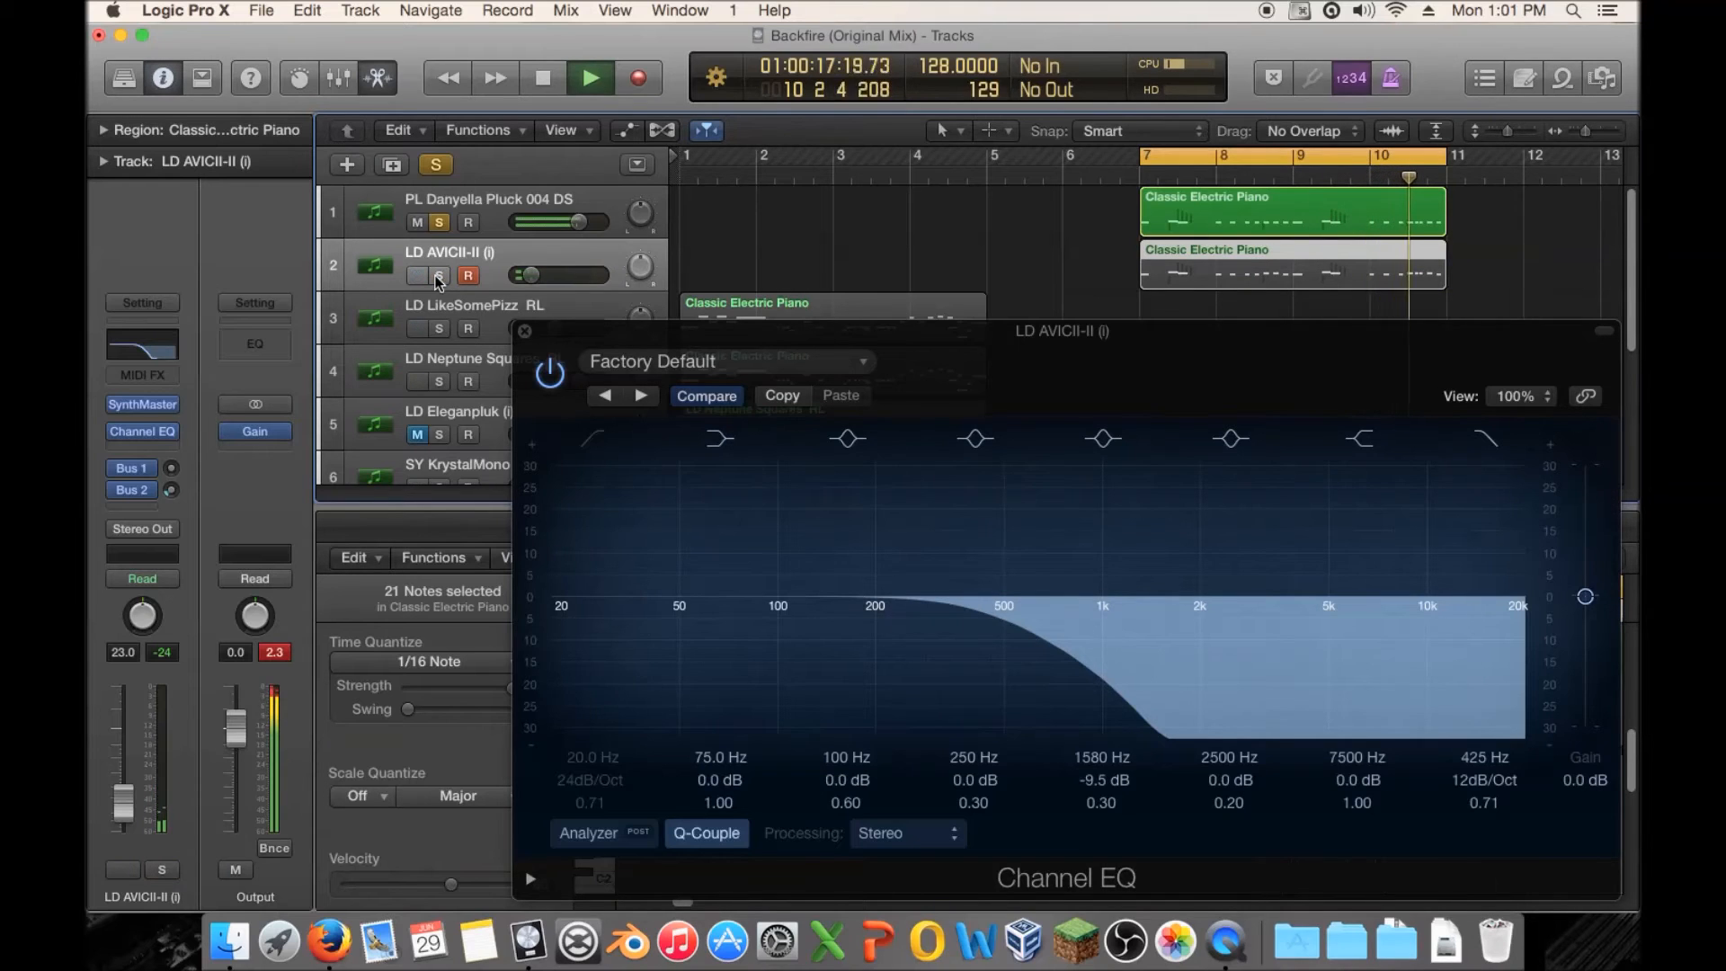
{"action": "key", "text": "space"}
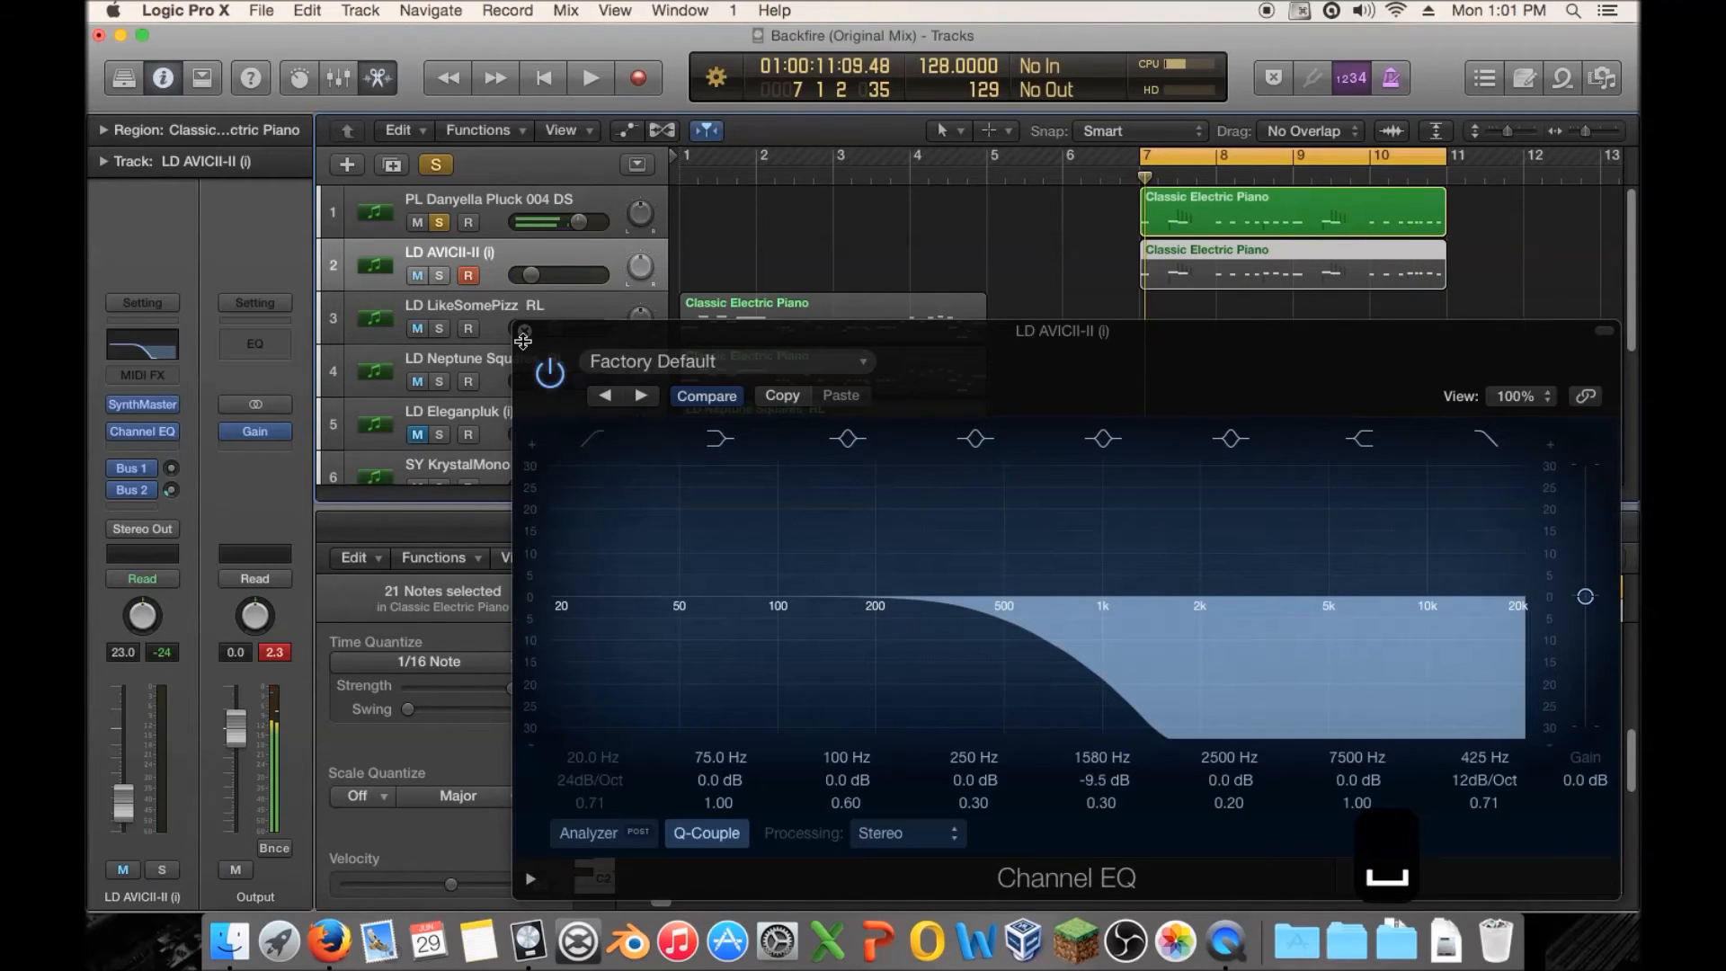
Close the EQ, play the LD AVICII-II track soloed on its own, and reopen its SynthMaster window.
{"action": "left_click", "coordinate": [525, 330]}
{"action": "left_click", "coordinate": [439, 222]}
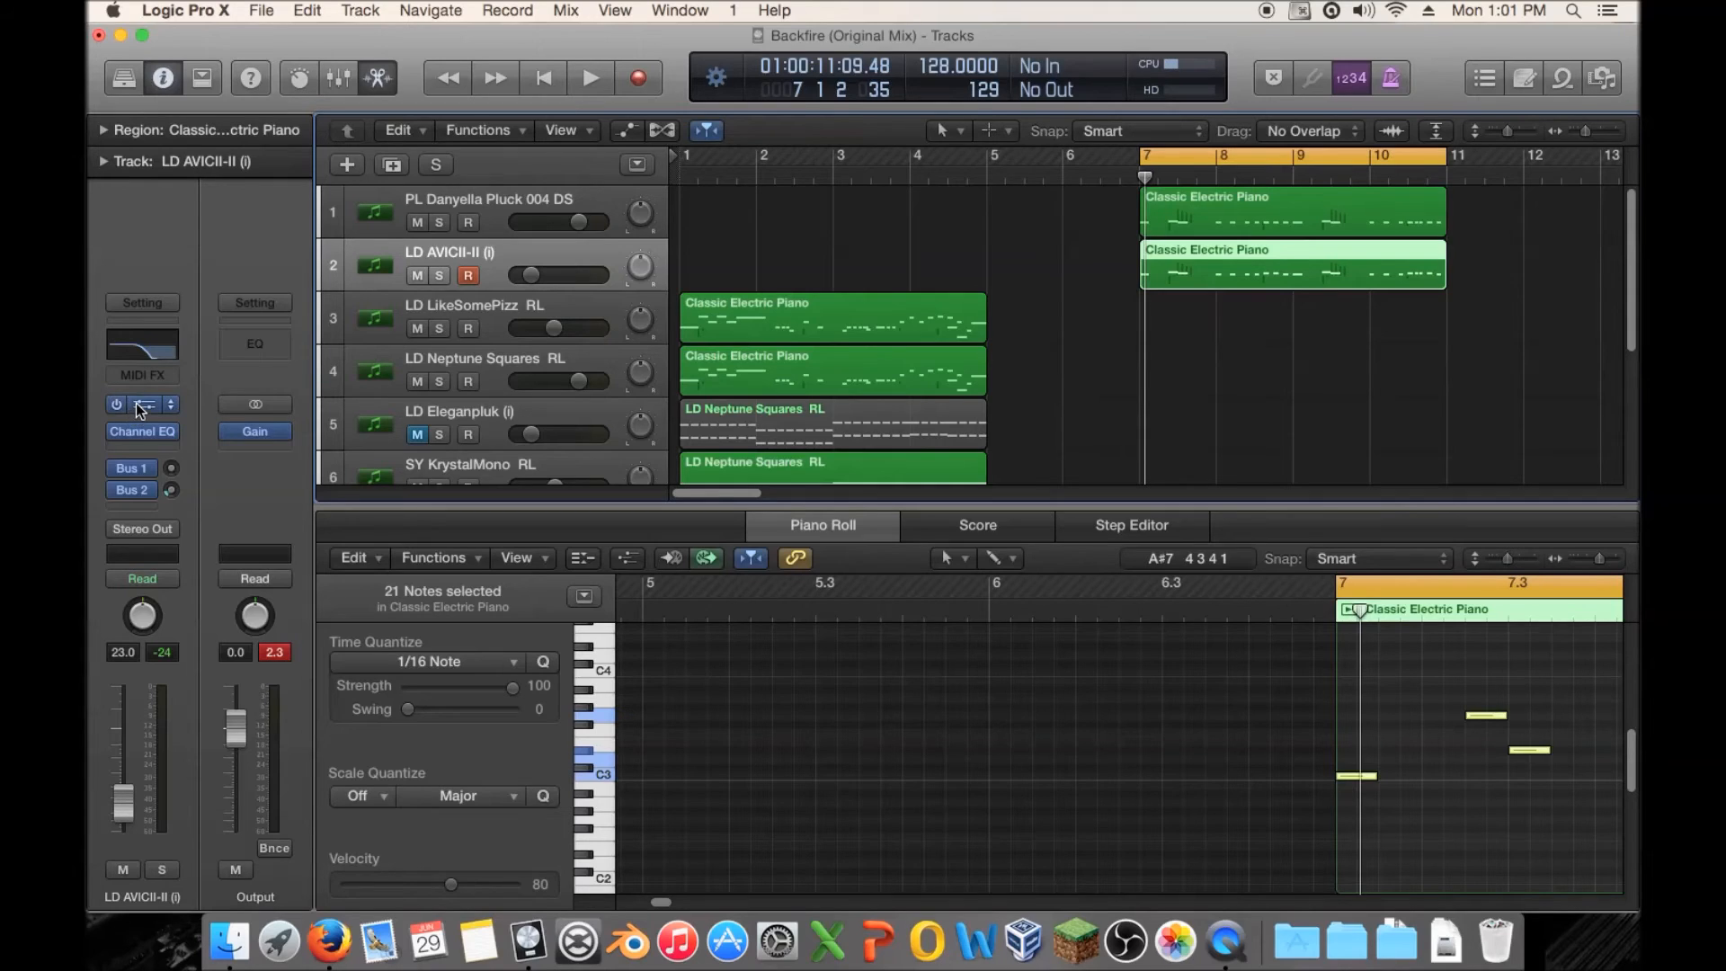
{"action": "left_click", "coordinate": [440, 275]}
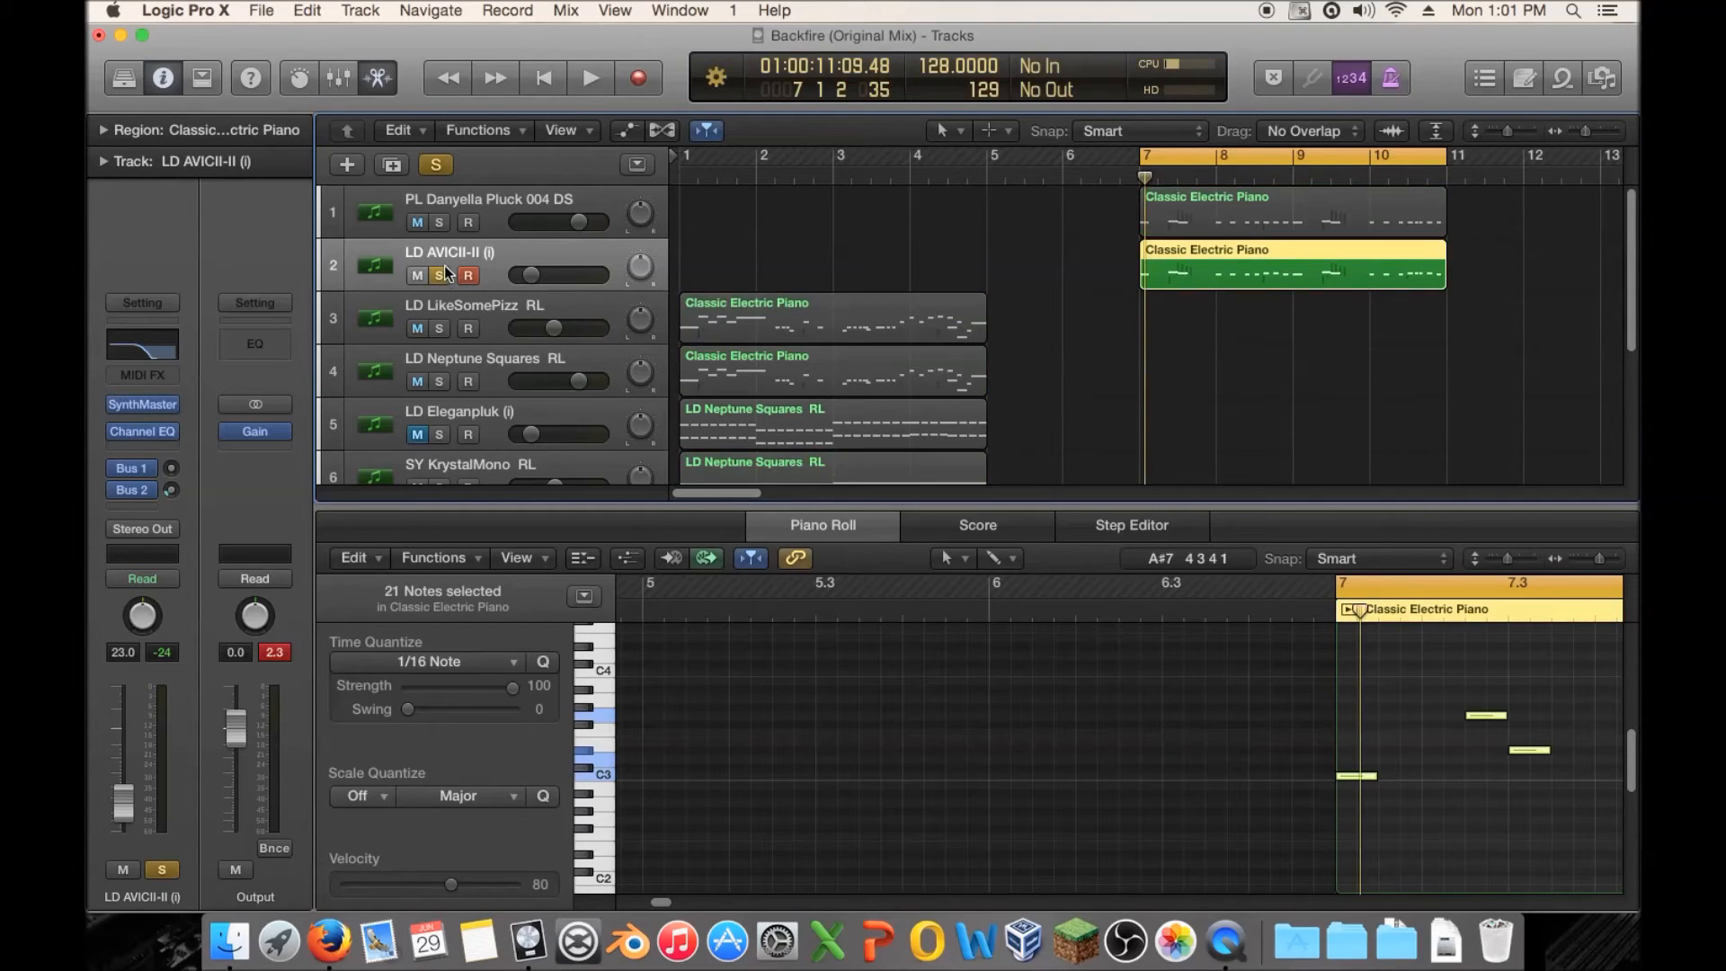
{"action": "key", "text": "space"}
{"action": "key", "text": "space"}
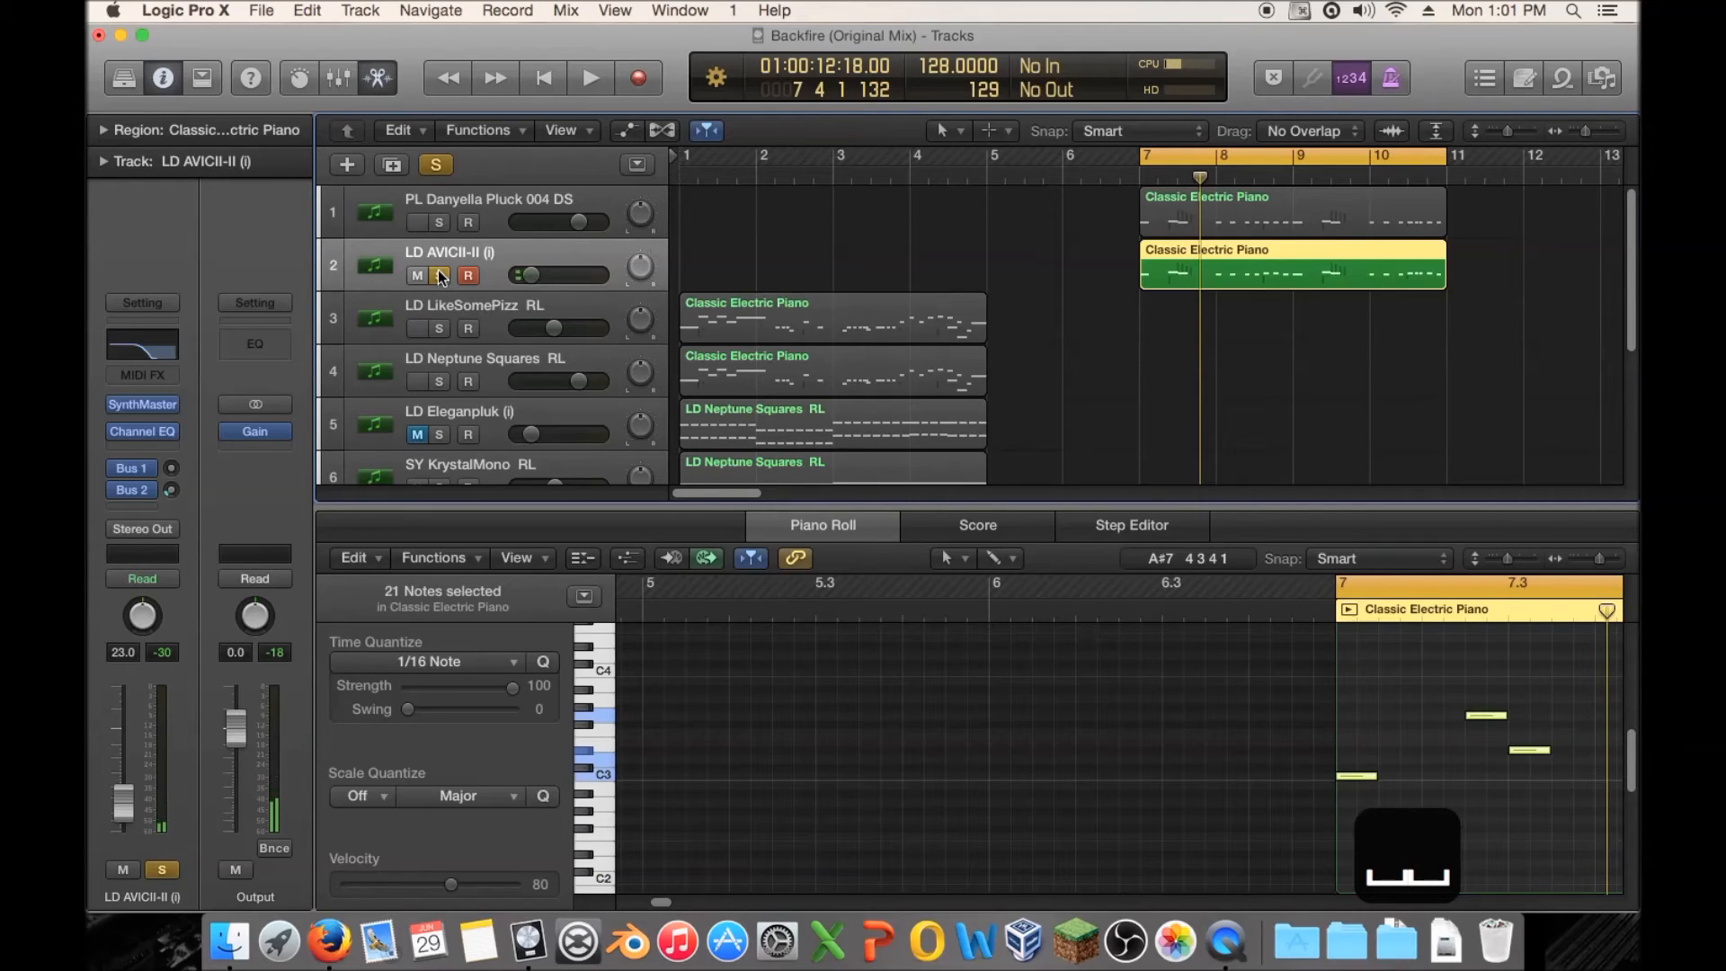
{"action": "left_click", "coordinate": [142, 402]}
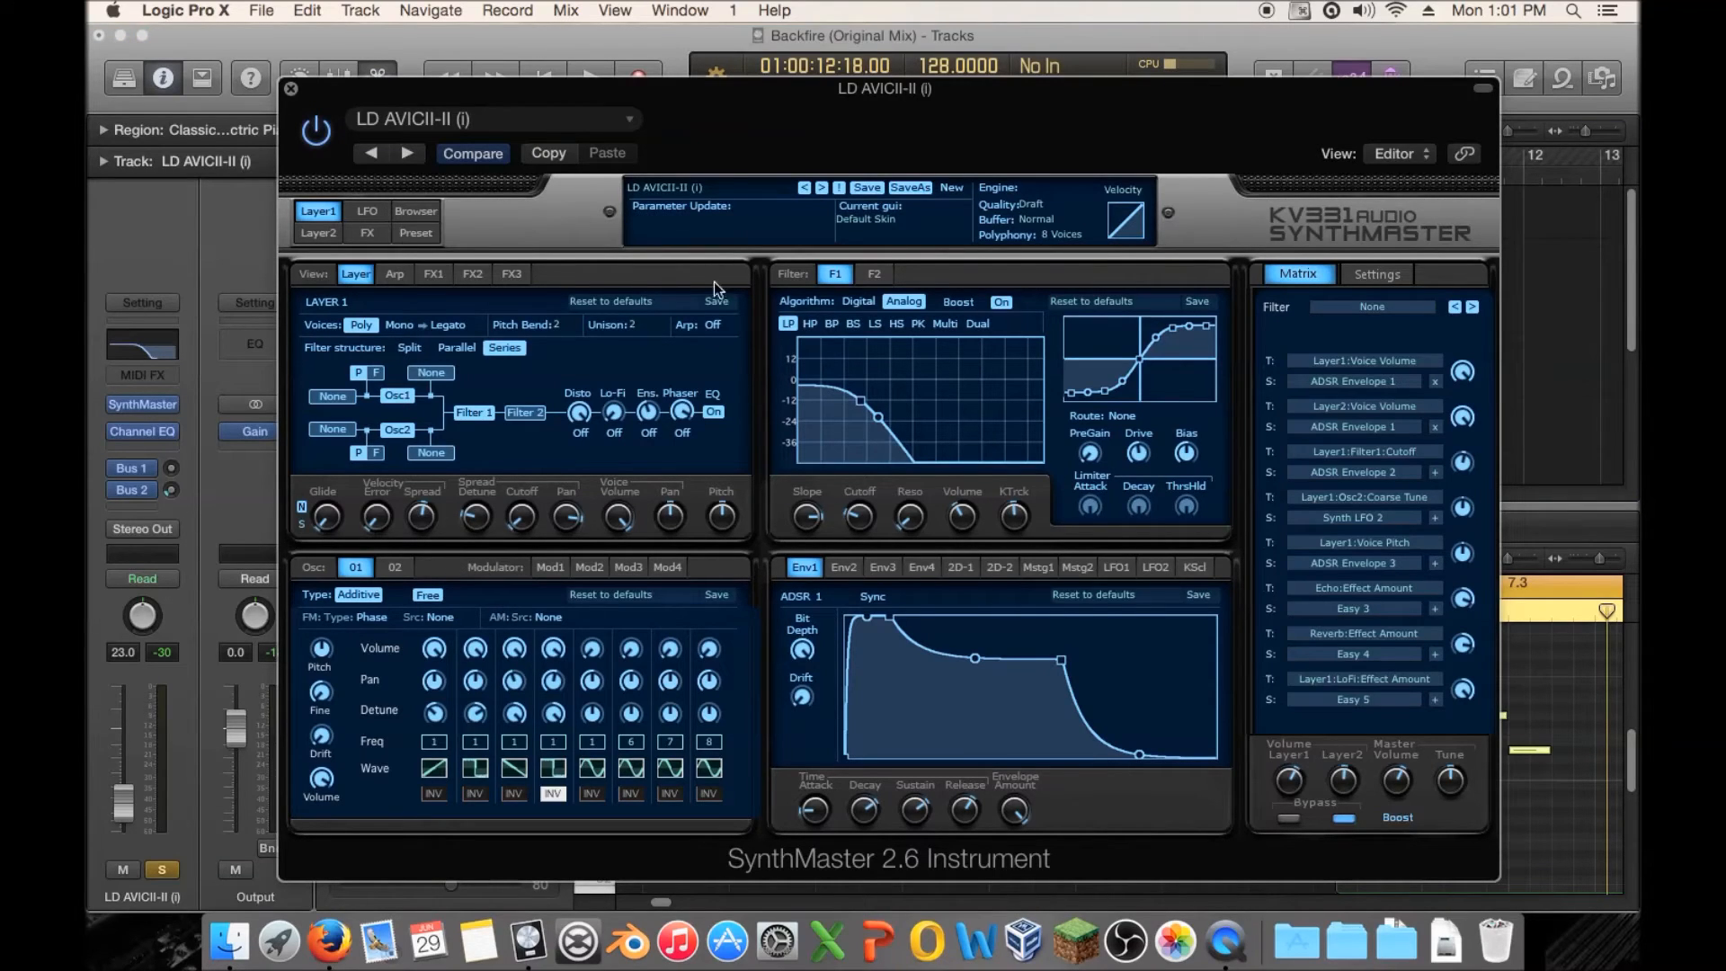
Close the SynthMaster window, clear the LD AVICII-II track's solo, and open that track's Channel EQ.
{"action": "left_click", "coordinate": [291, 90]}
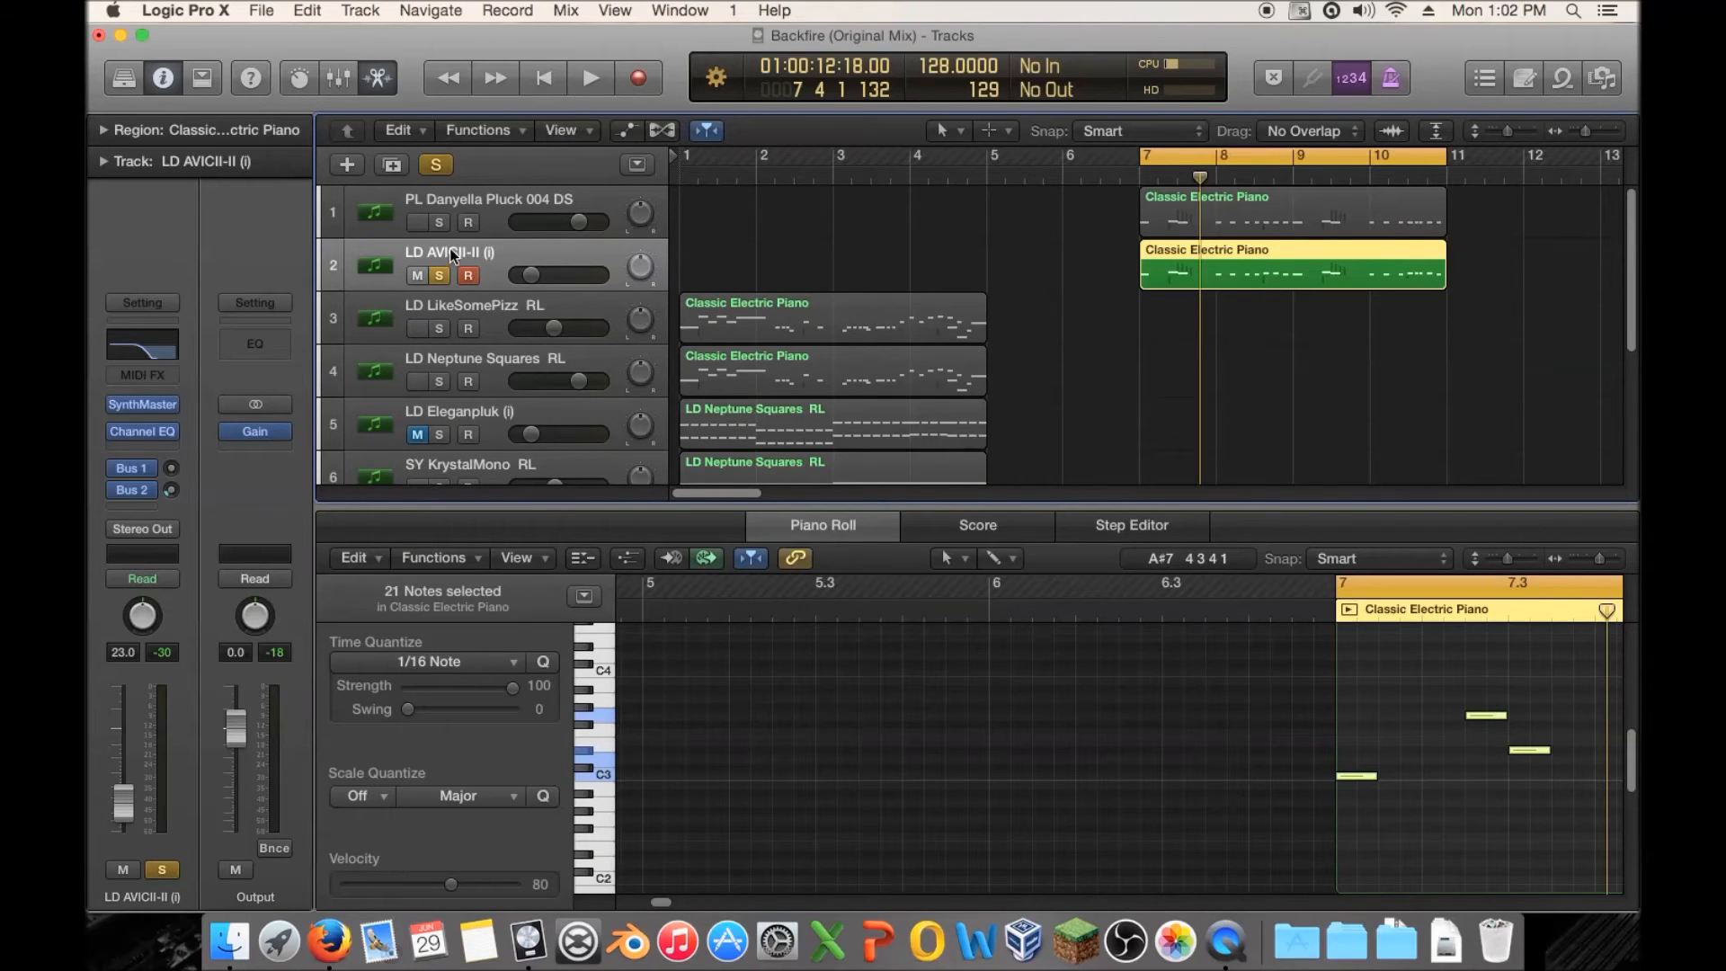
{"action": "left_click", "coordinate": [440, 271]}
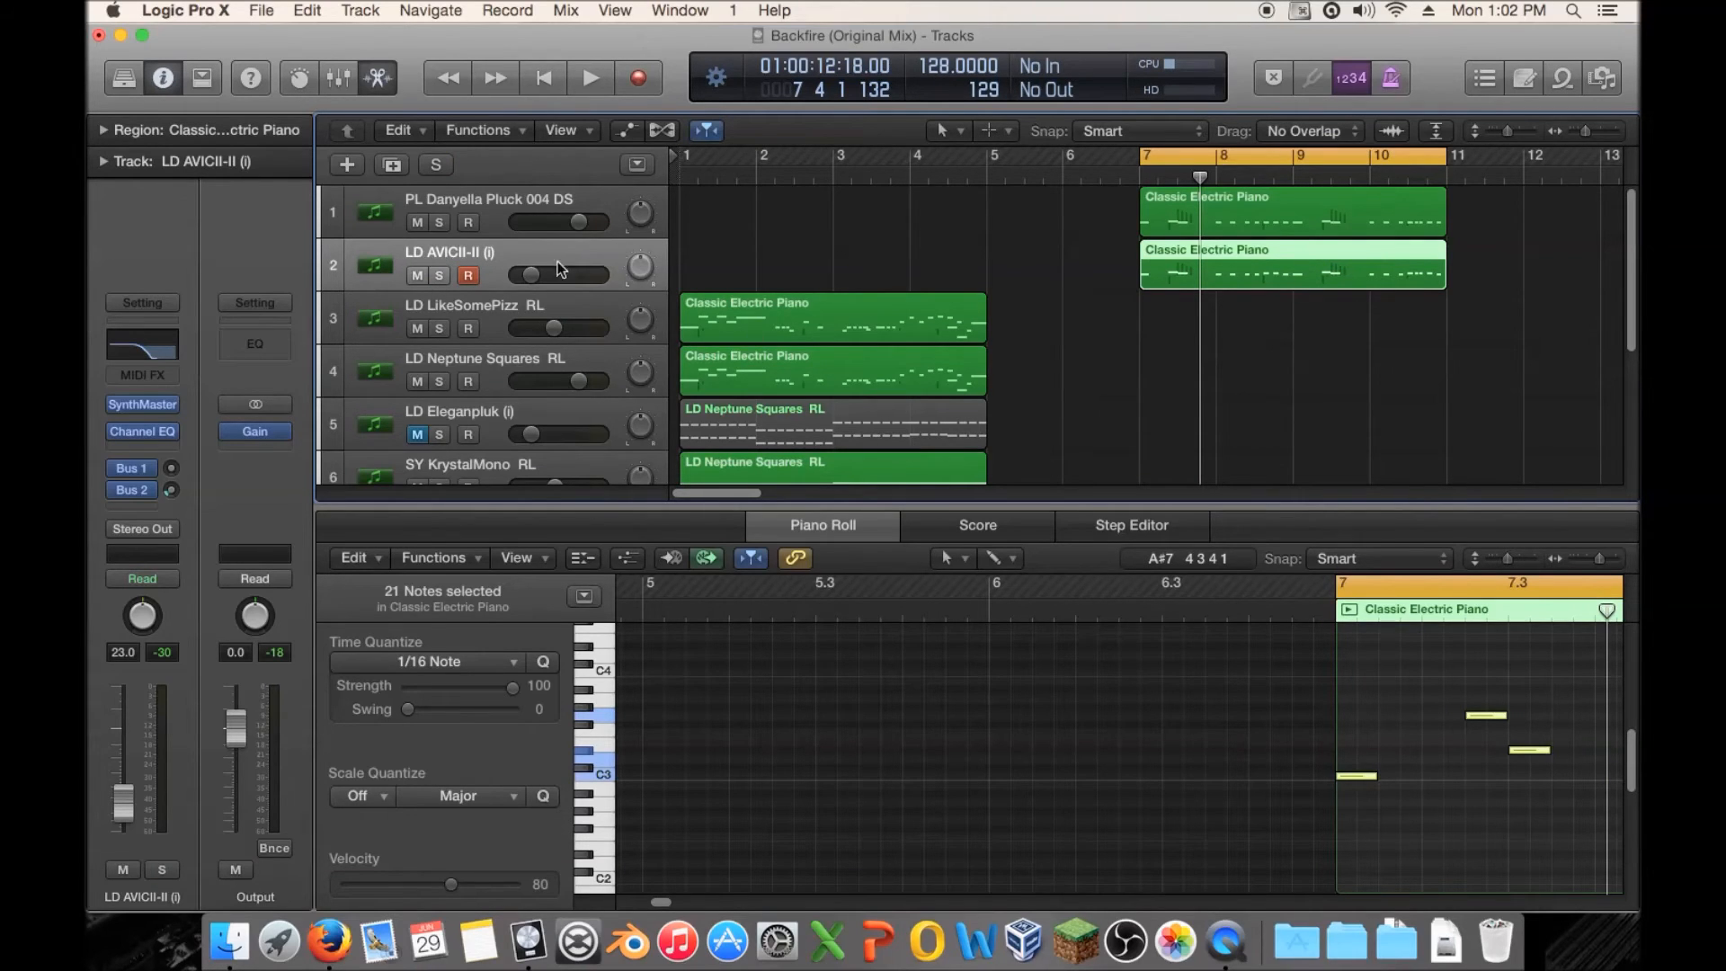
{"action": "left_click", "coordinate": [144, 433]}
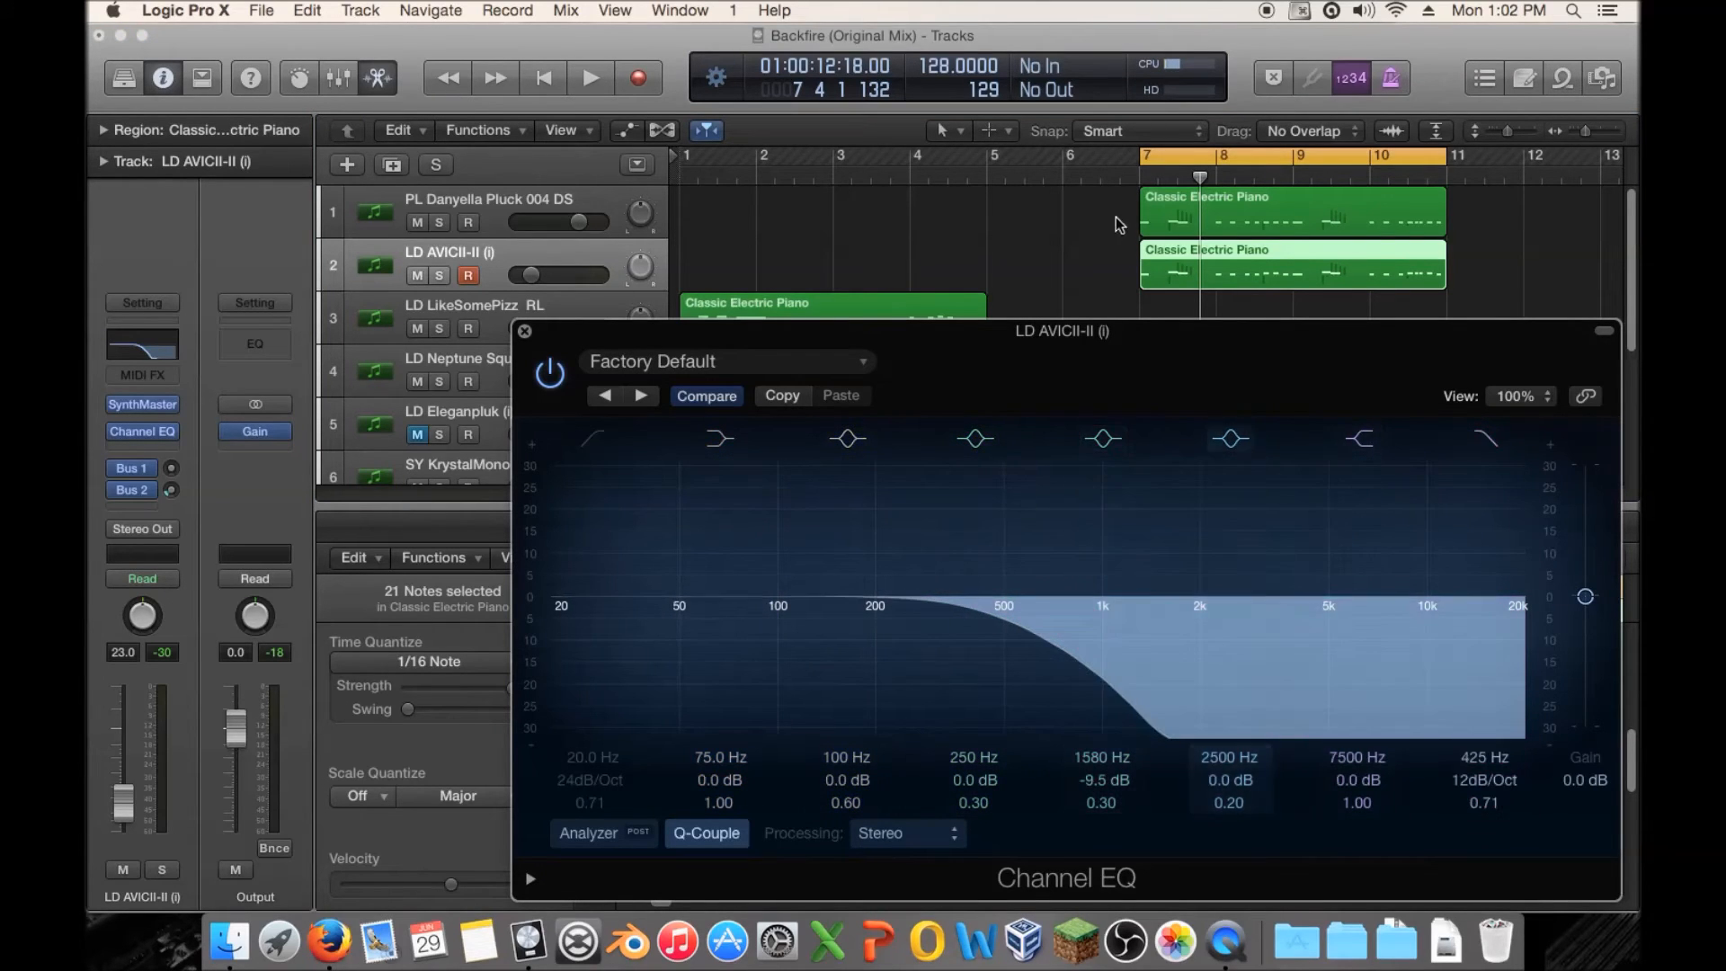
Solo PL Danyella Pluck 004 DS, add a Channel EQ, sweep its bands during playback, leaving the upper-mid band at 2050 Hz, and close it.
{"action": "left_click", "coordinate": [436, 221]}
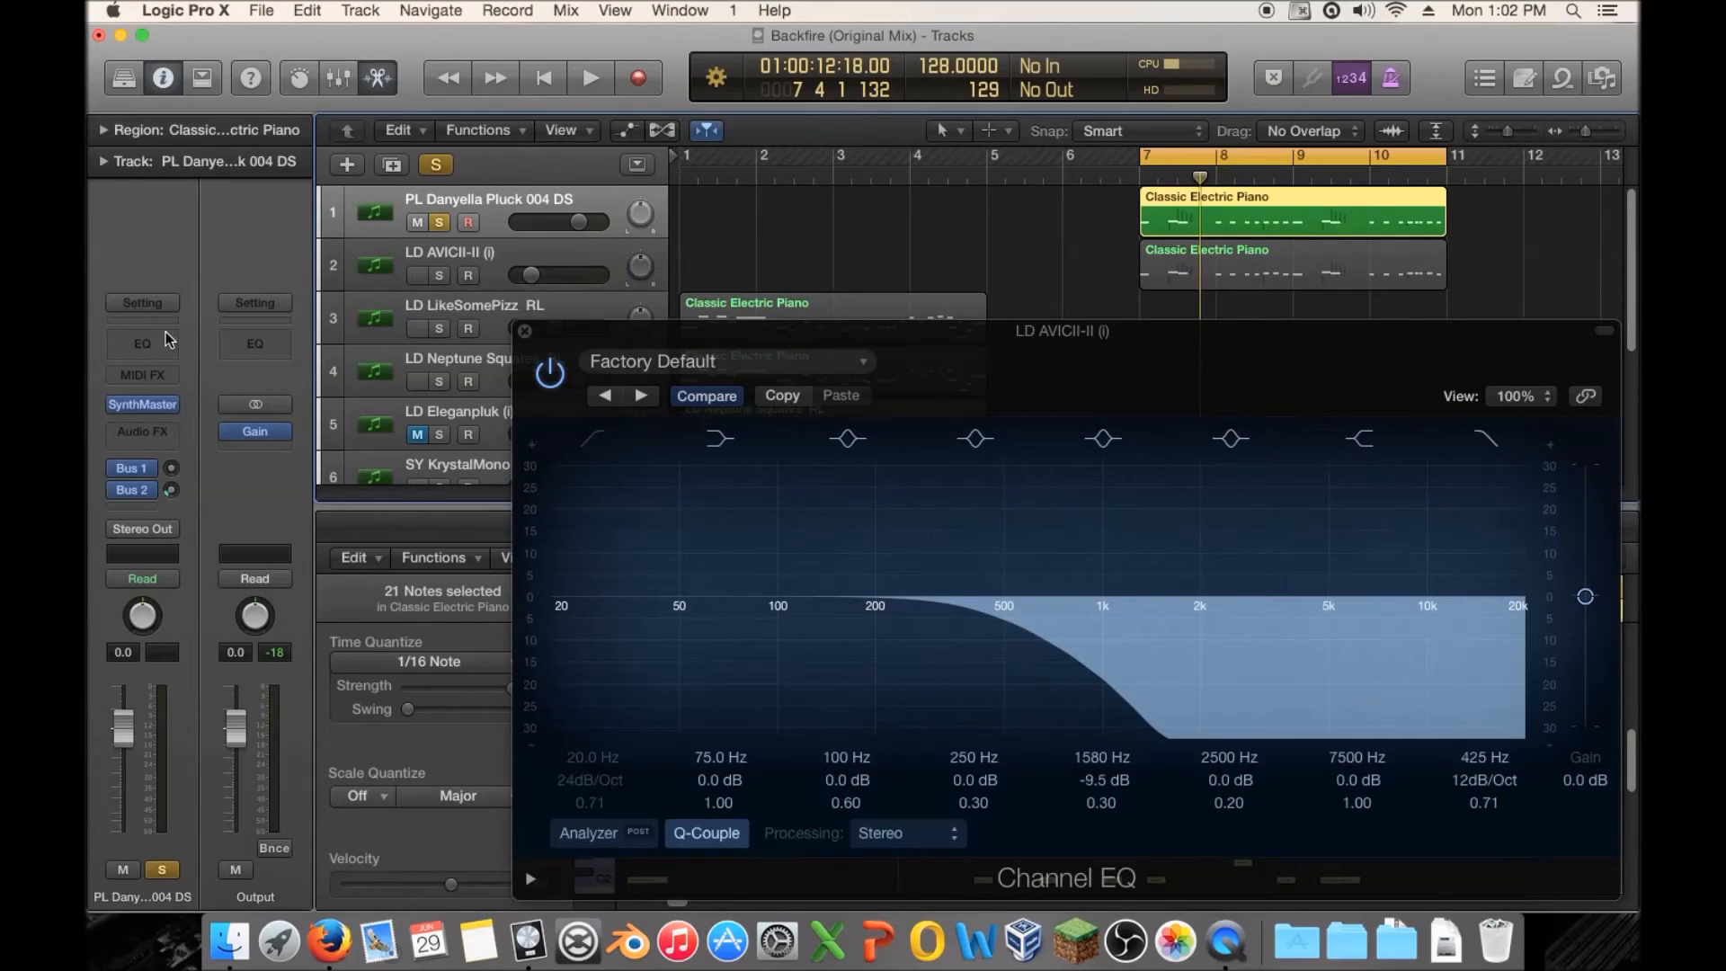
{"action": "left_click", "coordinate": [168, 340]}
{"action": "key", "text": "space"}
{"action": "mouse_move", "coordinate": [836, 390]}
{"action": "left_mouse_down"}
{"action": "mouse_move", "coordinate": [836, 325]}
{"action": "mouse_move", "coordinate": [852, 348]}
{"action": "mouse_move", "coordinate": [898, 343]}
{"action": "mouse_move", "coordinate": [824, 358]}
{"action": "mouse_move", "coordinate": [807, 392]}
{"action": "left_mouse_up"}
{"action": "key", "text": "space"}
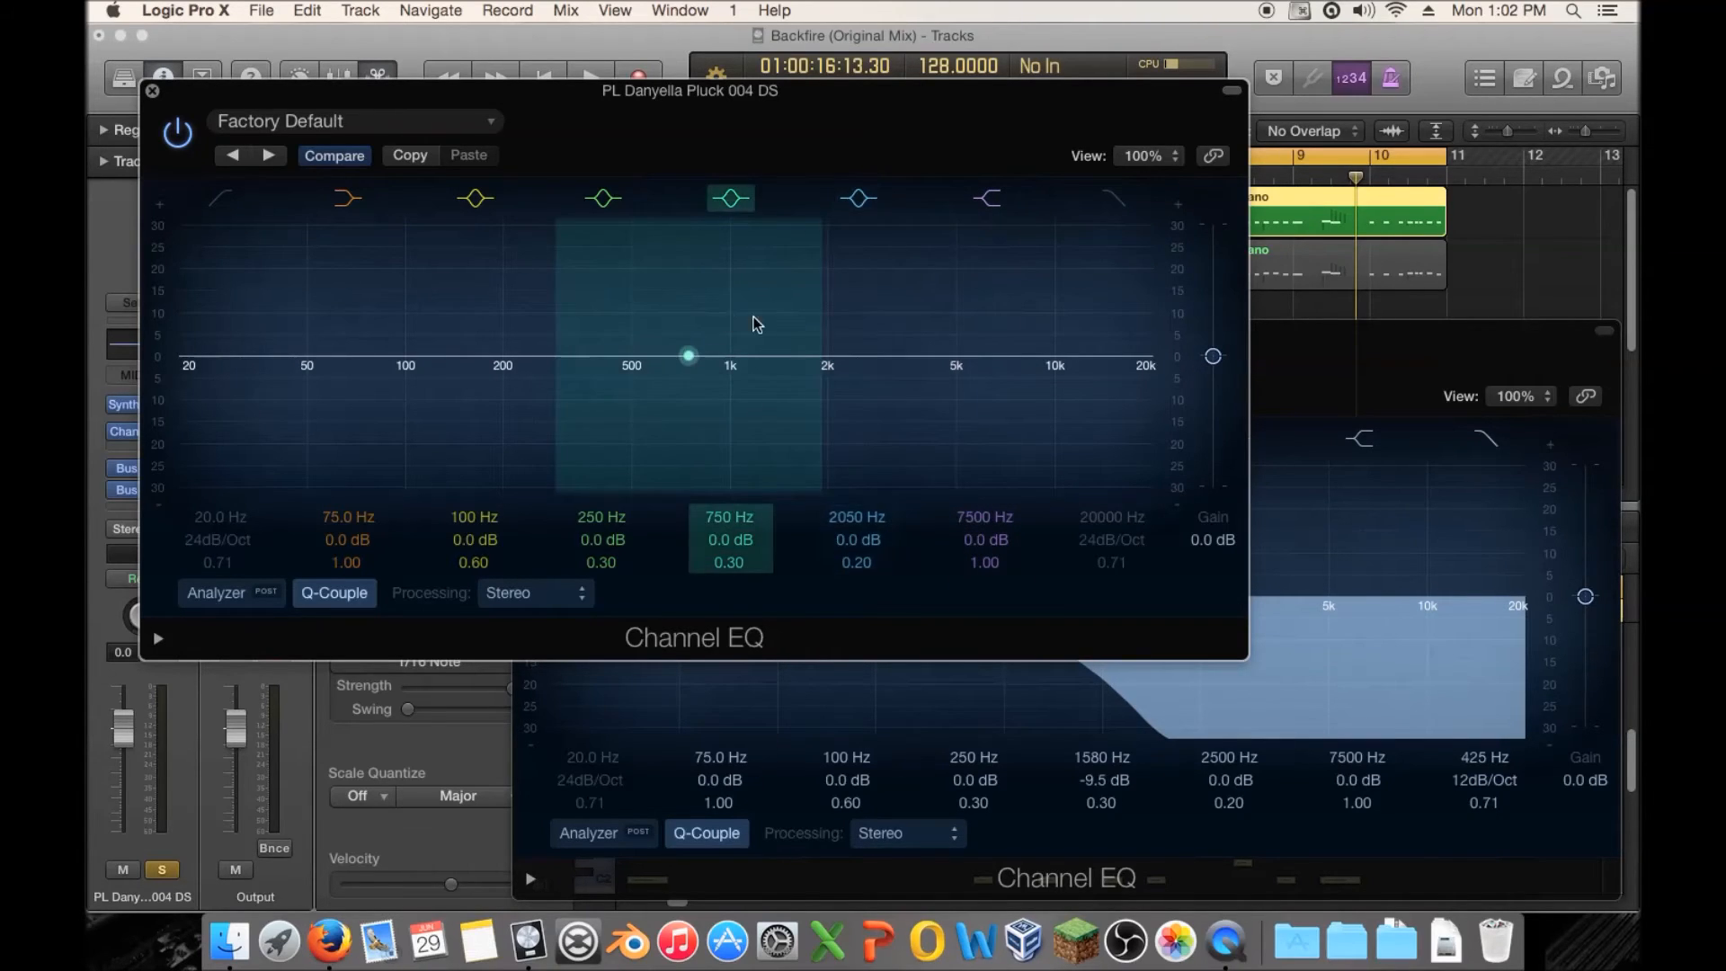
{"action": "left_click", "coordinate": [153, 90]}
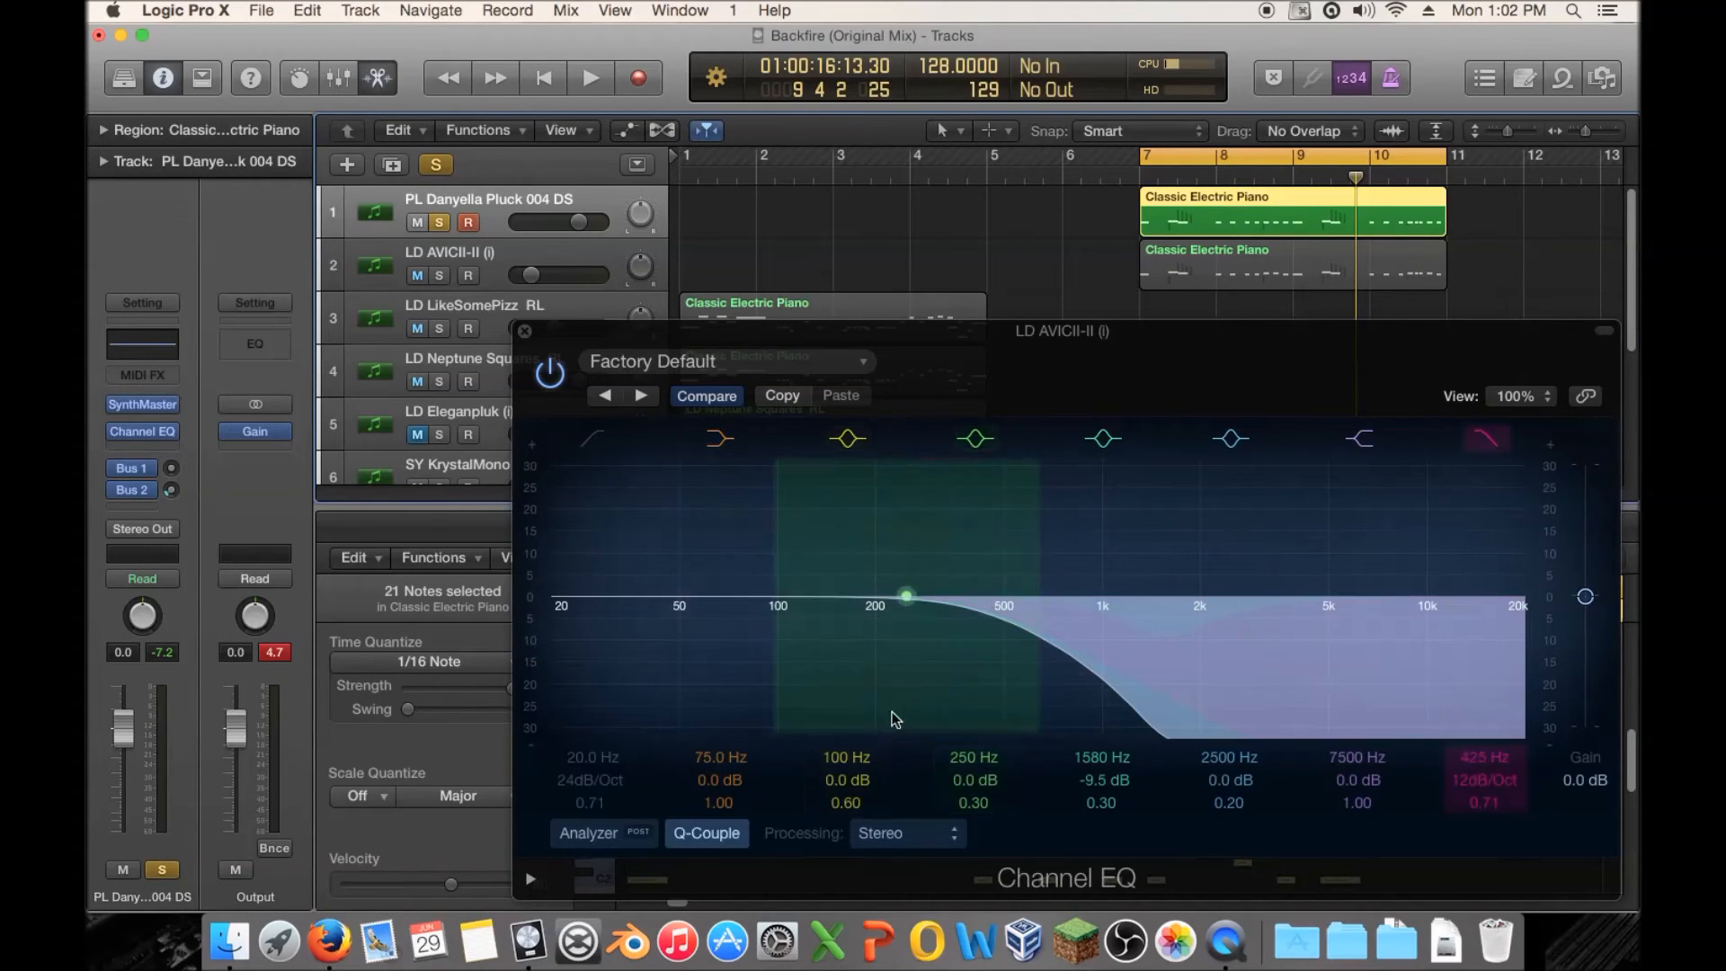
Reopen the soloed pluck track's Channel EQ, set its 750 Hz band to 740 Hz and +1.5 dB during playback, and close it.
{"action": "left_click", "coordinate": [439, 223]}
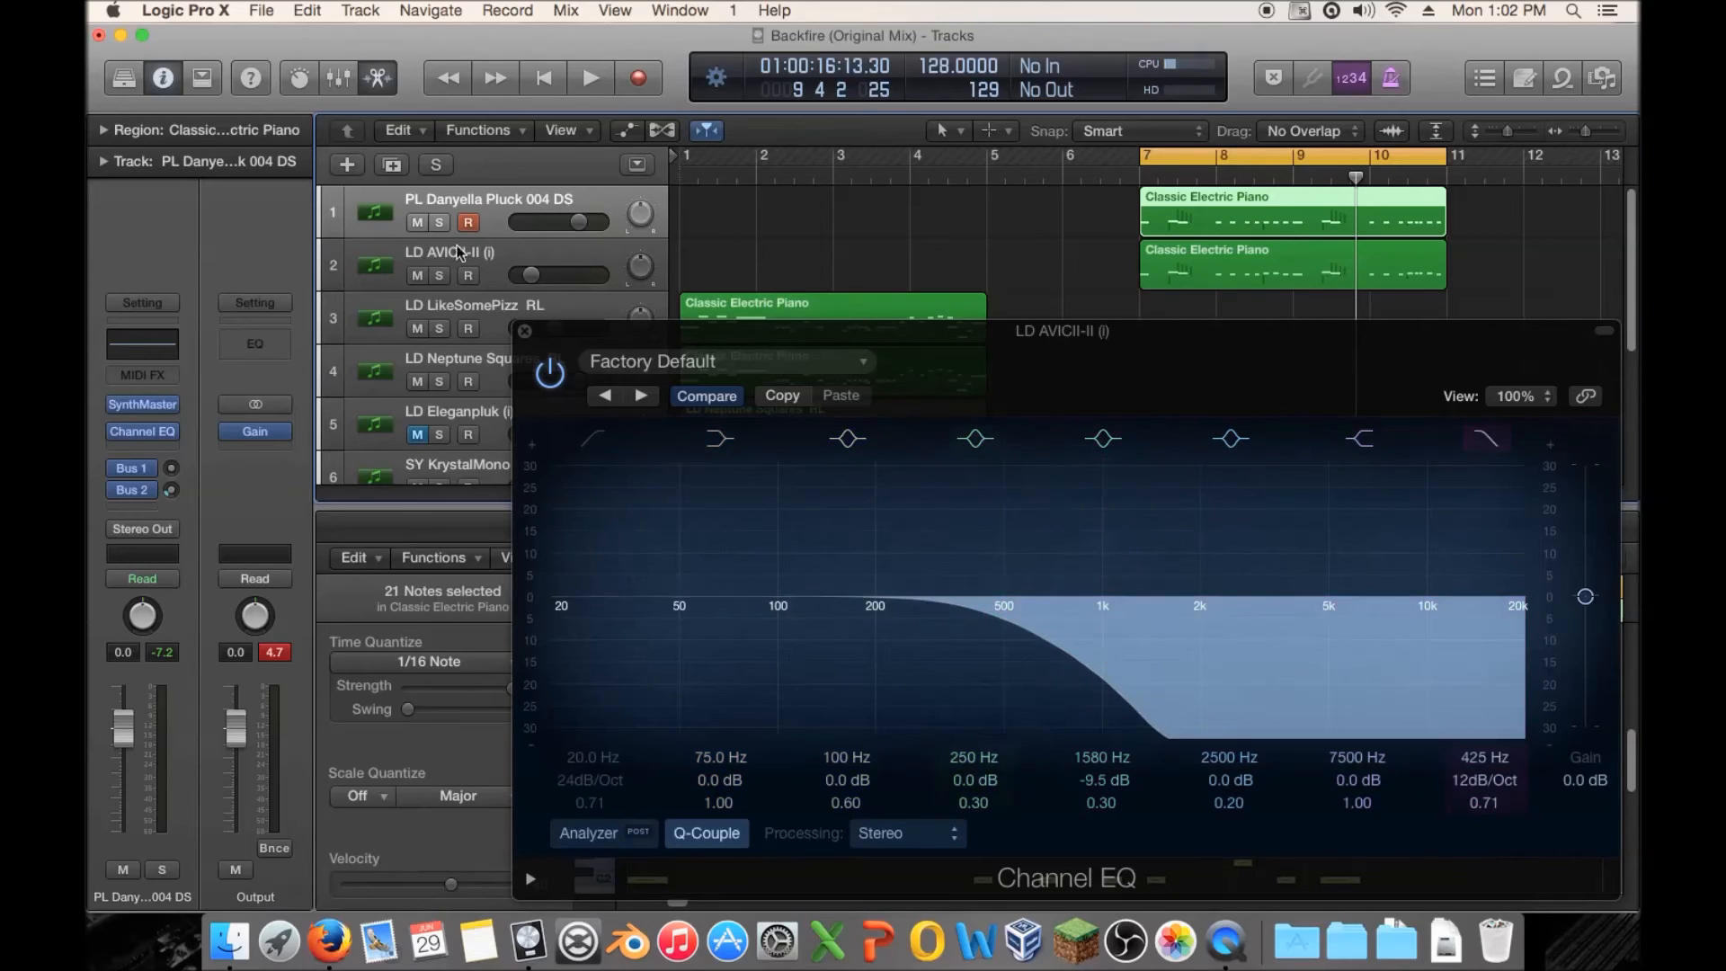
{"action": "left_click", "coordinate": [441, 222]}
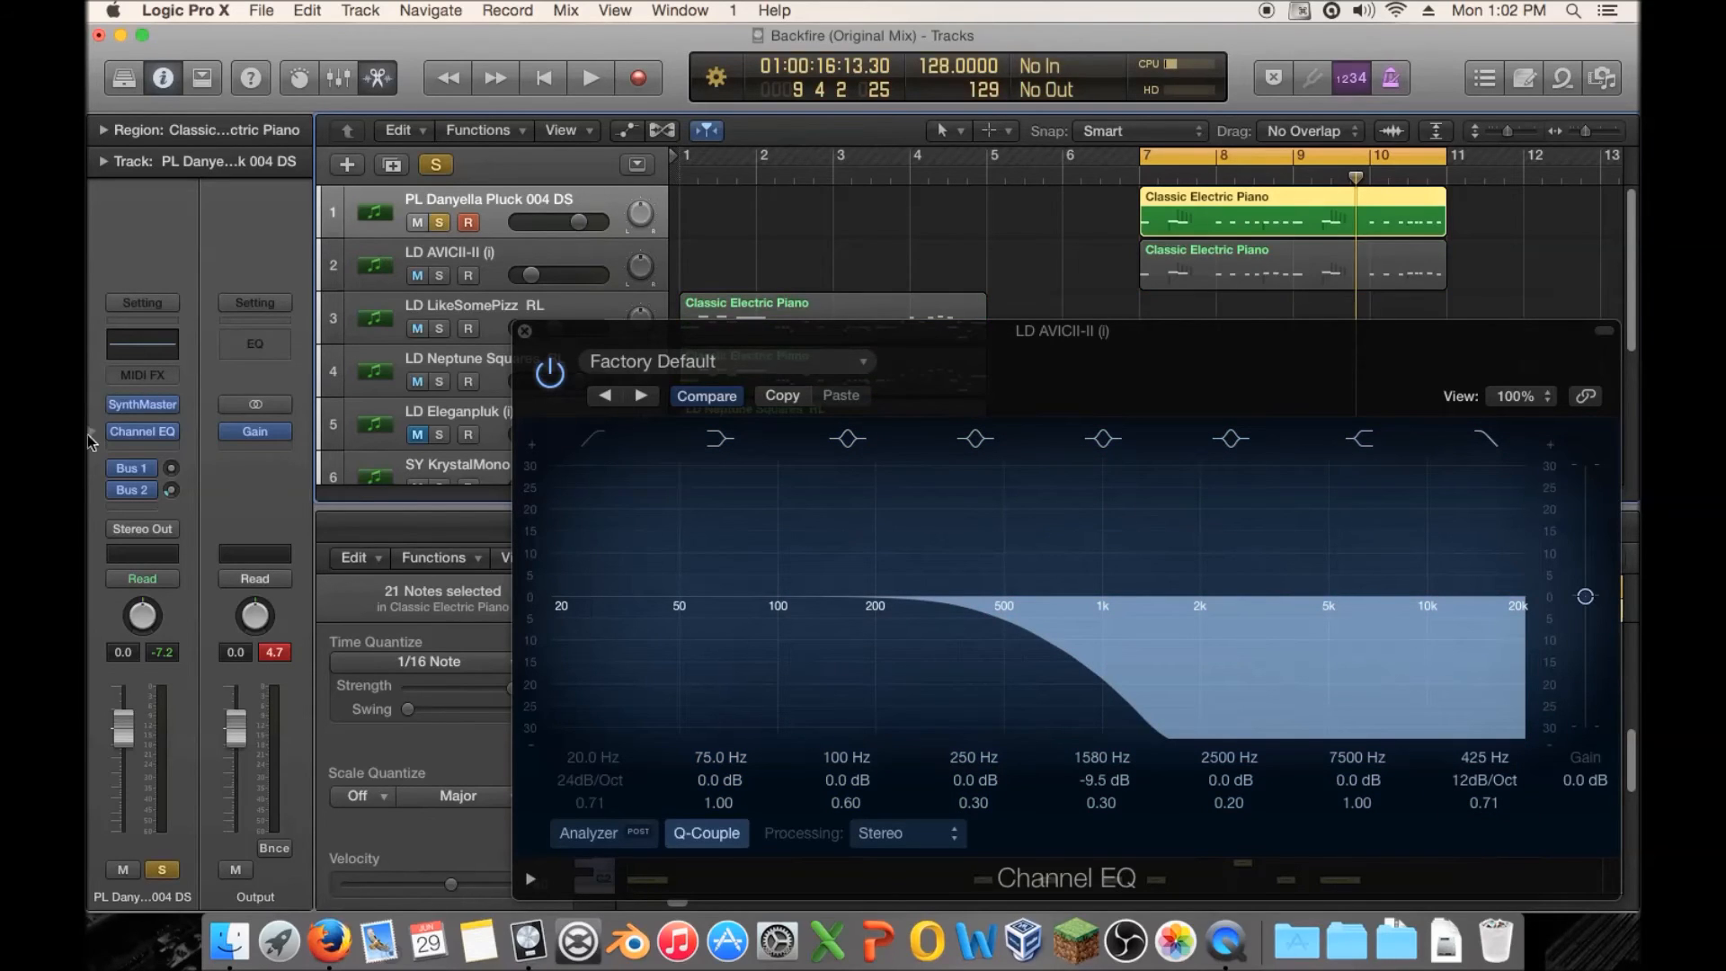
{"action": "left_click", "coordinate": [131, 433]}
{"action": "left_click_drag", "start_coordinate": [828, 354], "coordinate": [667, 408]}
{"action": "key", "text": "space"}
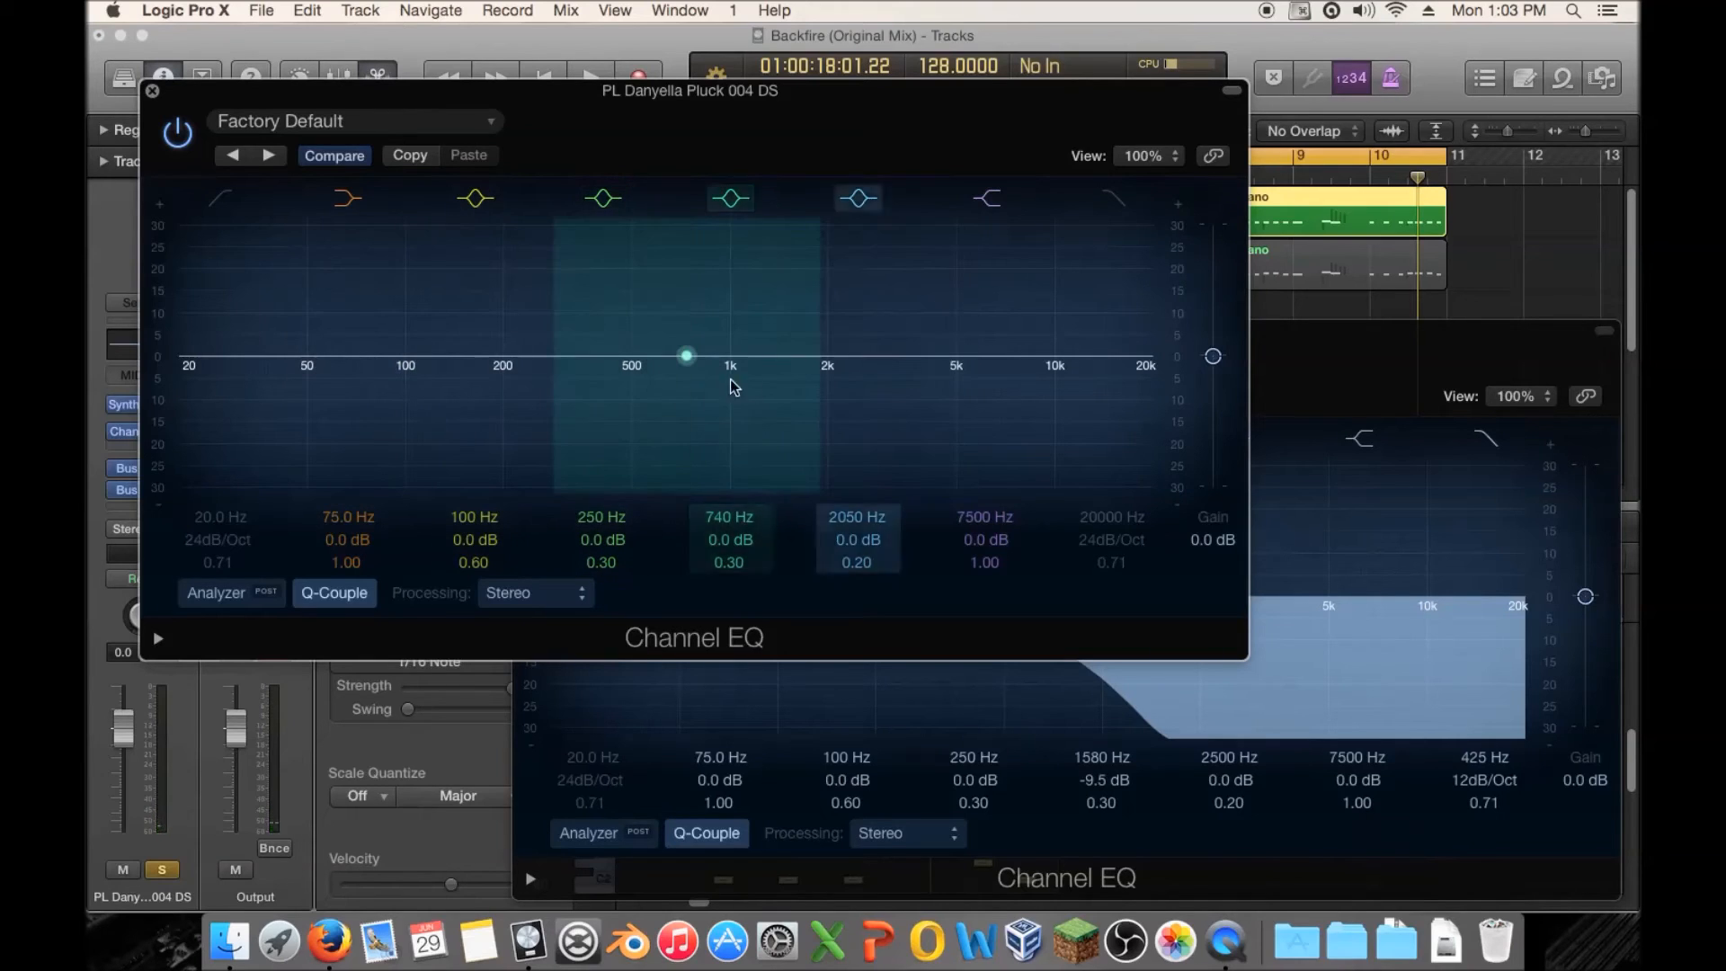
{"action": "mouse_move", "coordinate": [703, 381]}
{"action": "left_mouse_down"}
{"action": "mouse_move", "coordinate": [752, 380]}
{"action": "mouse_move", "coordinate": [781, 347]}
{"action": "mouse_move", "coordinate": [629, 356]}
{"action": "mouse_move", "coordinate": [629, 337]}
{"action": "mouse_move", "coordinate": [760, 360]}
{"action": "mouse_move", "coordinate": [710, 406]}
{"action": "left_mouse_up"}
{"action": "key", "text": "space"}
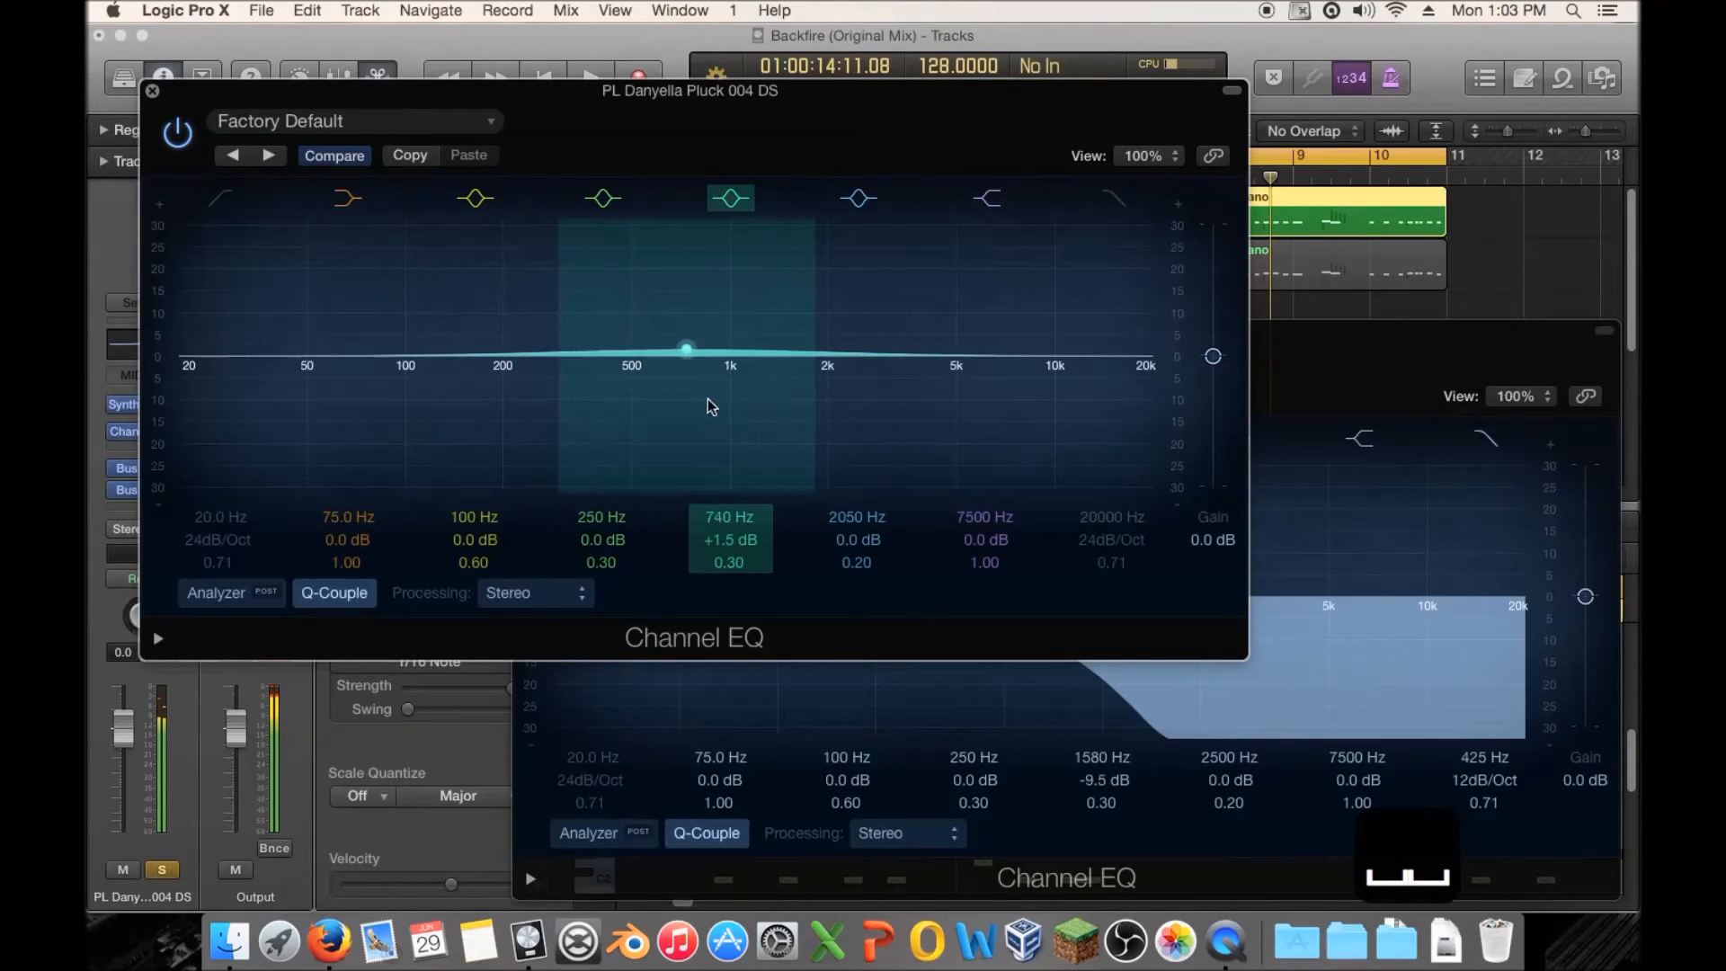
{"action": "left_click", "coordinate": [152, 90]}
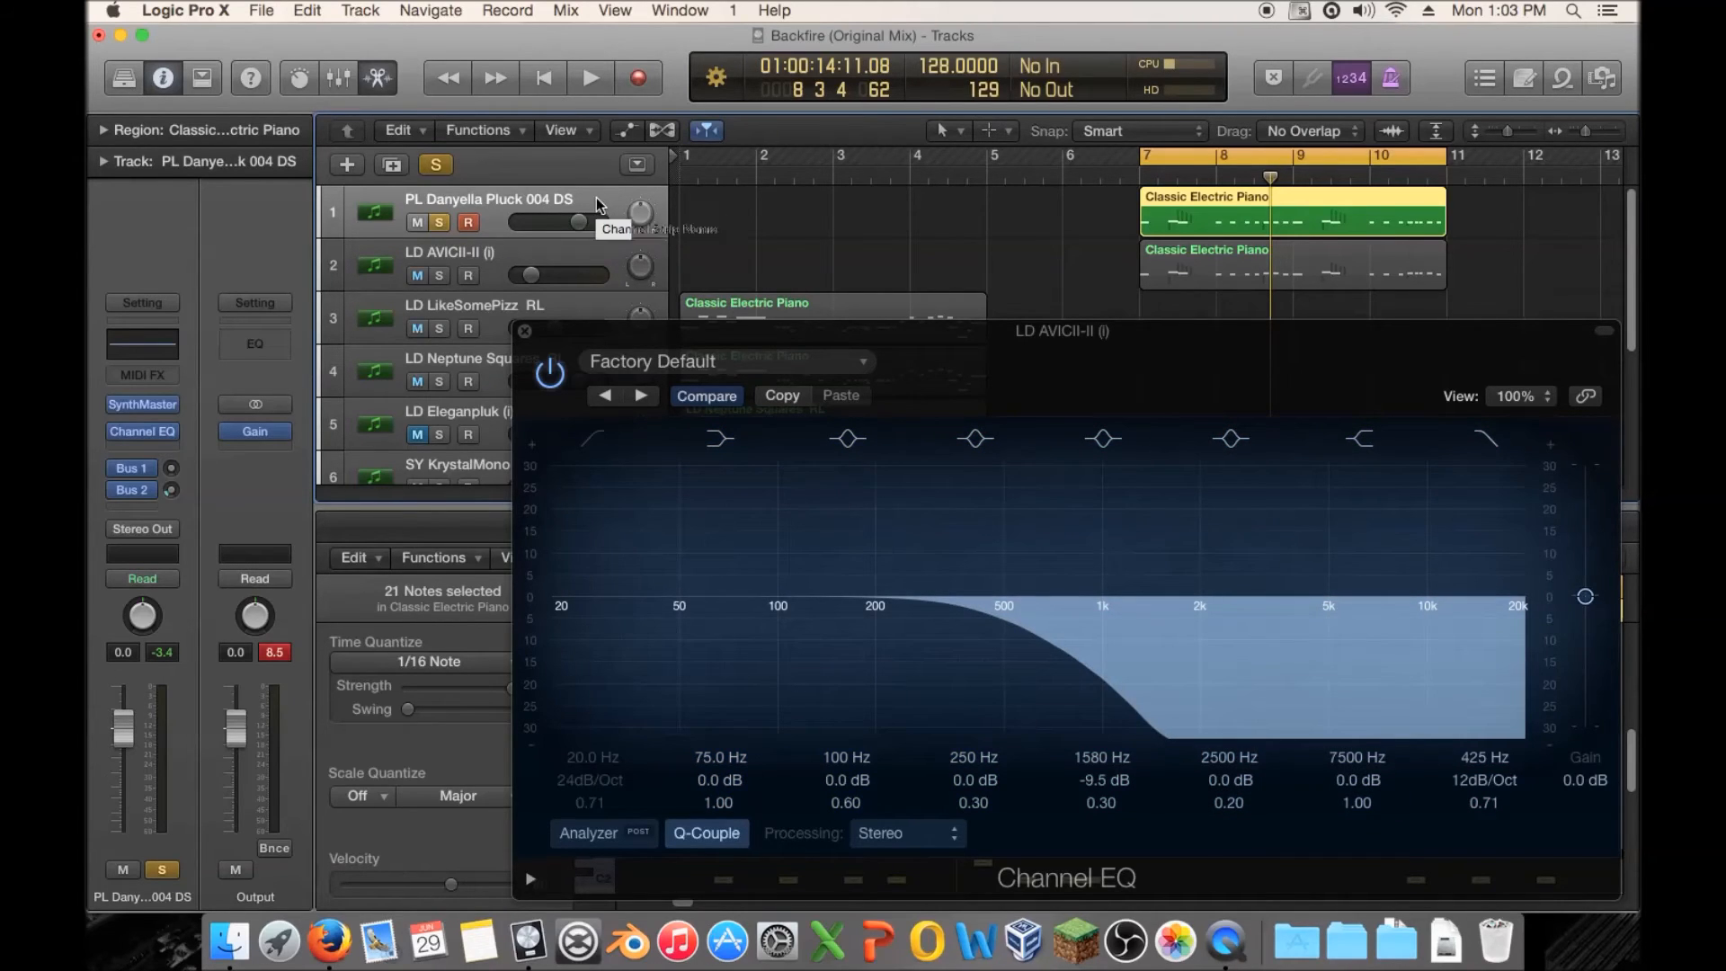
Compare the loop with and without the LD AVICII-II layer by toggling its mute during playback, and close its EQ.
{"action": "left_click", "coordinate": [473, 258]}
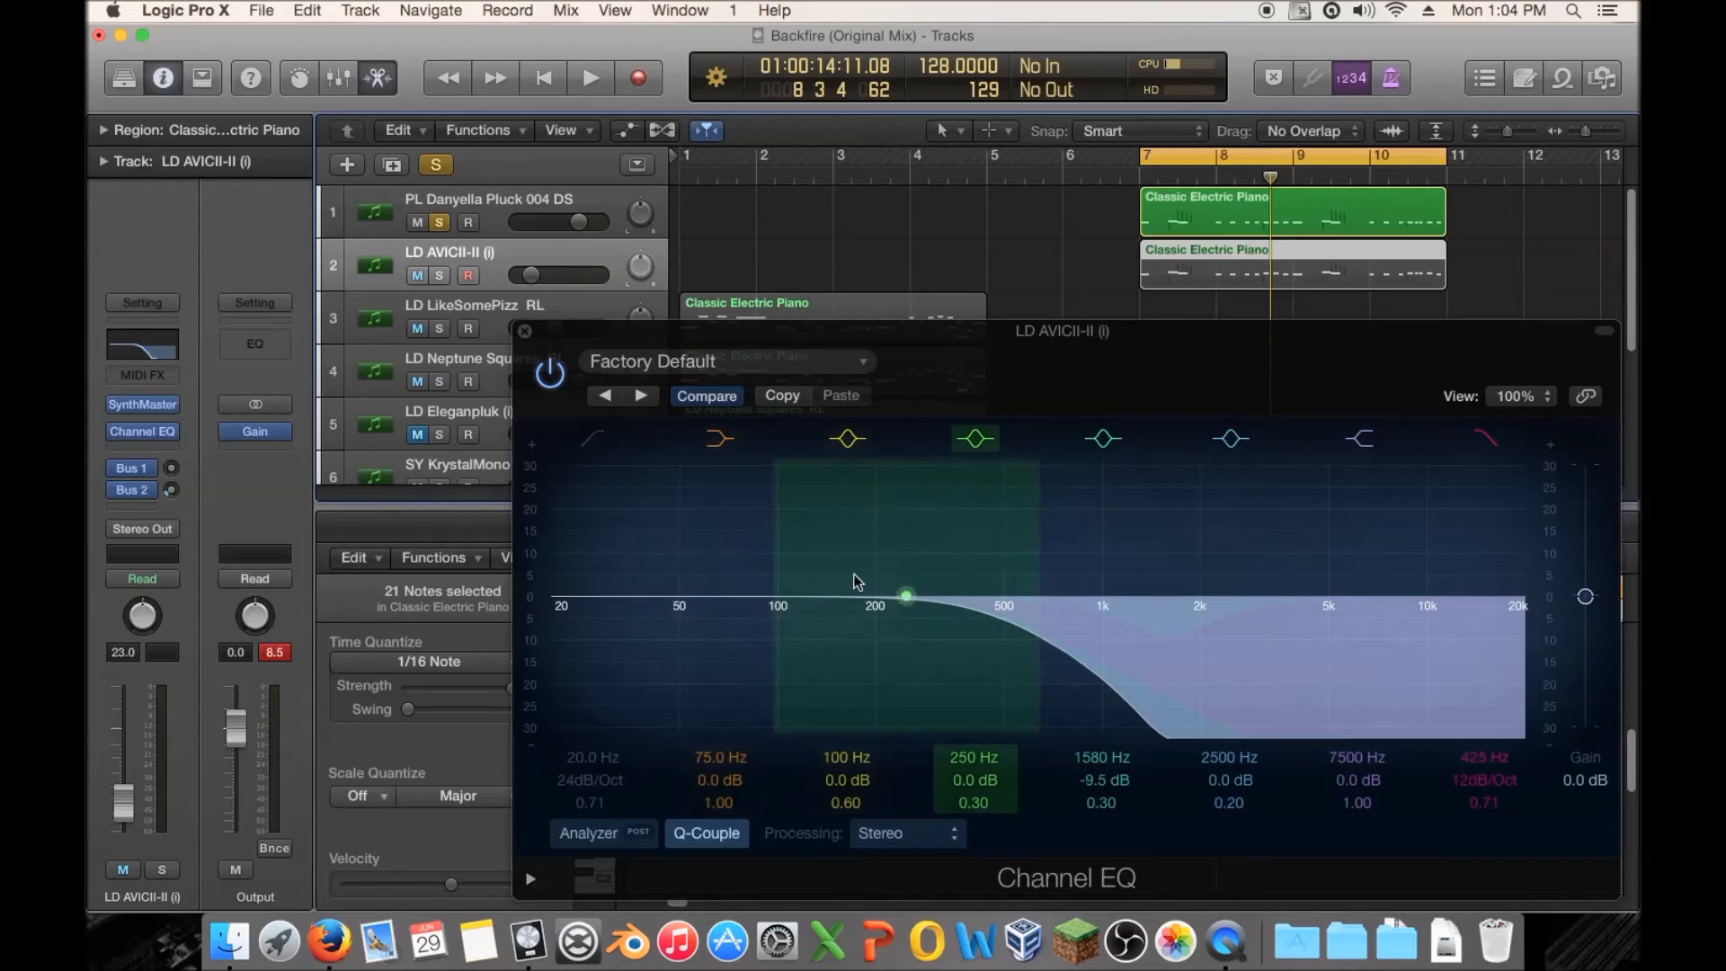
{"action": "key", "text": "space"}
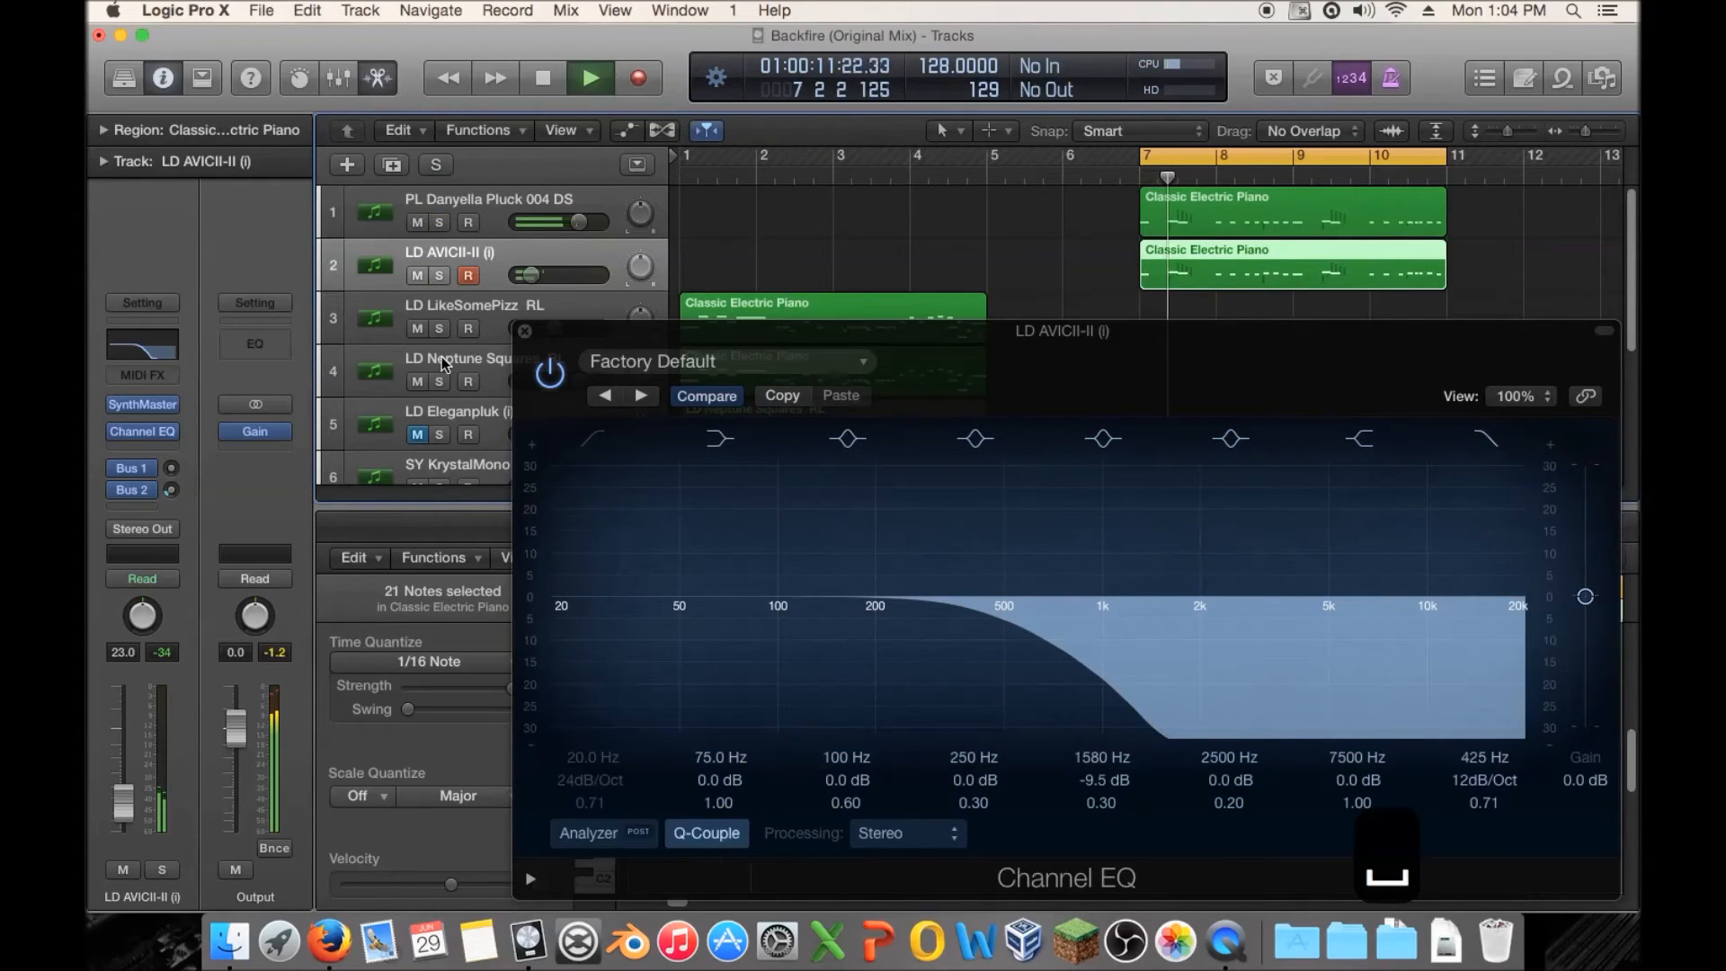
{"action": "left_click", "coordinate": [418, 275]}
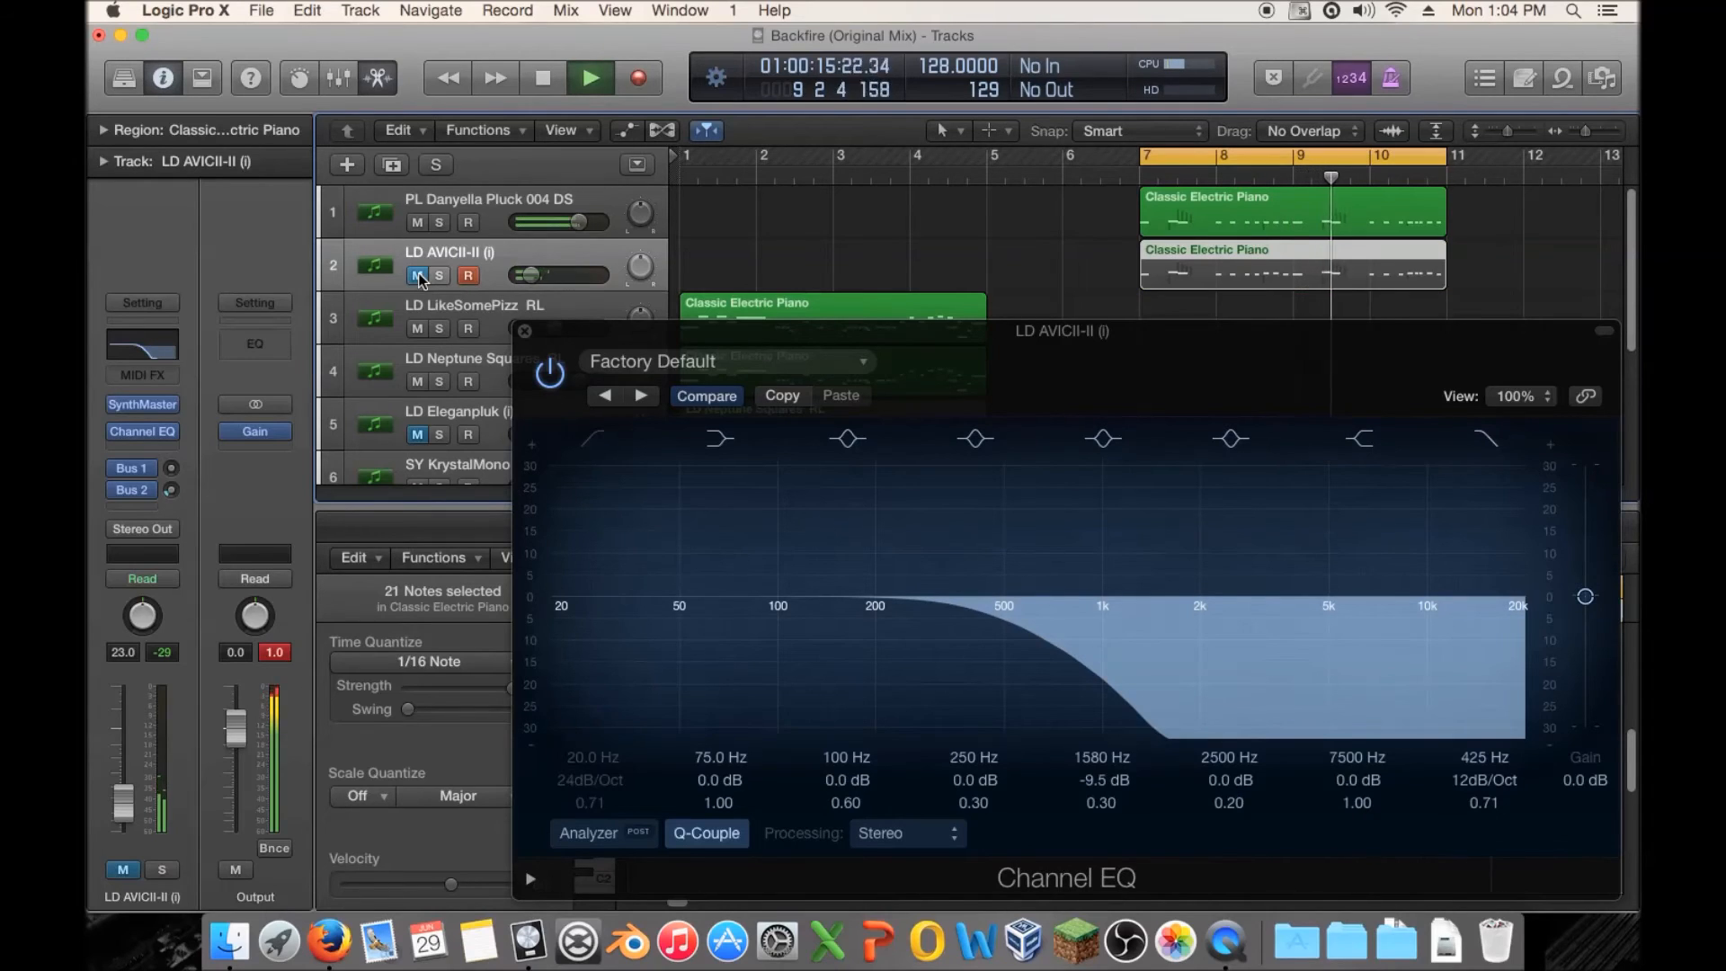
{"action": "left_click", "coordinate": [418, 275]}
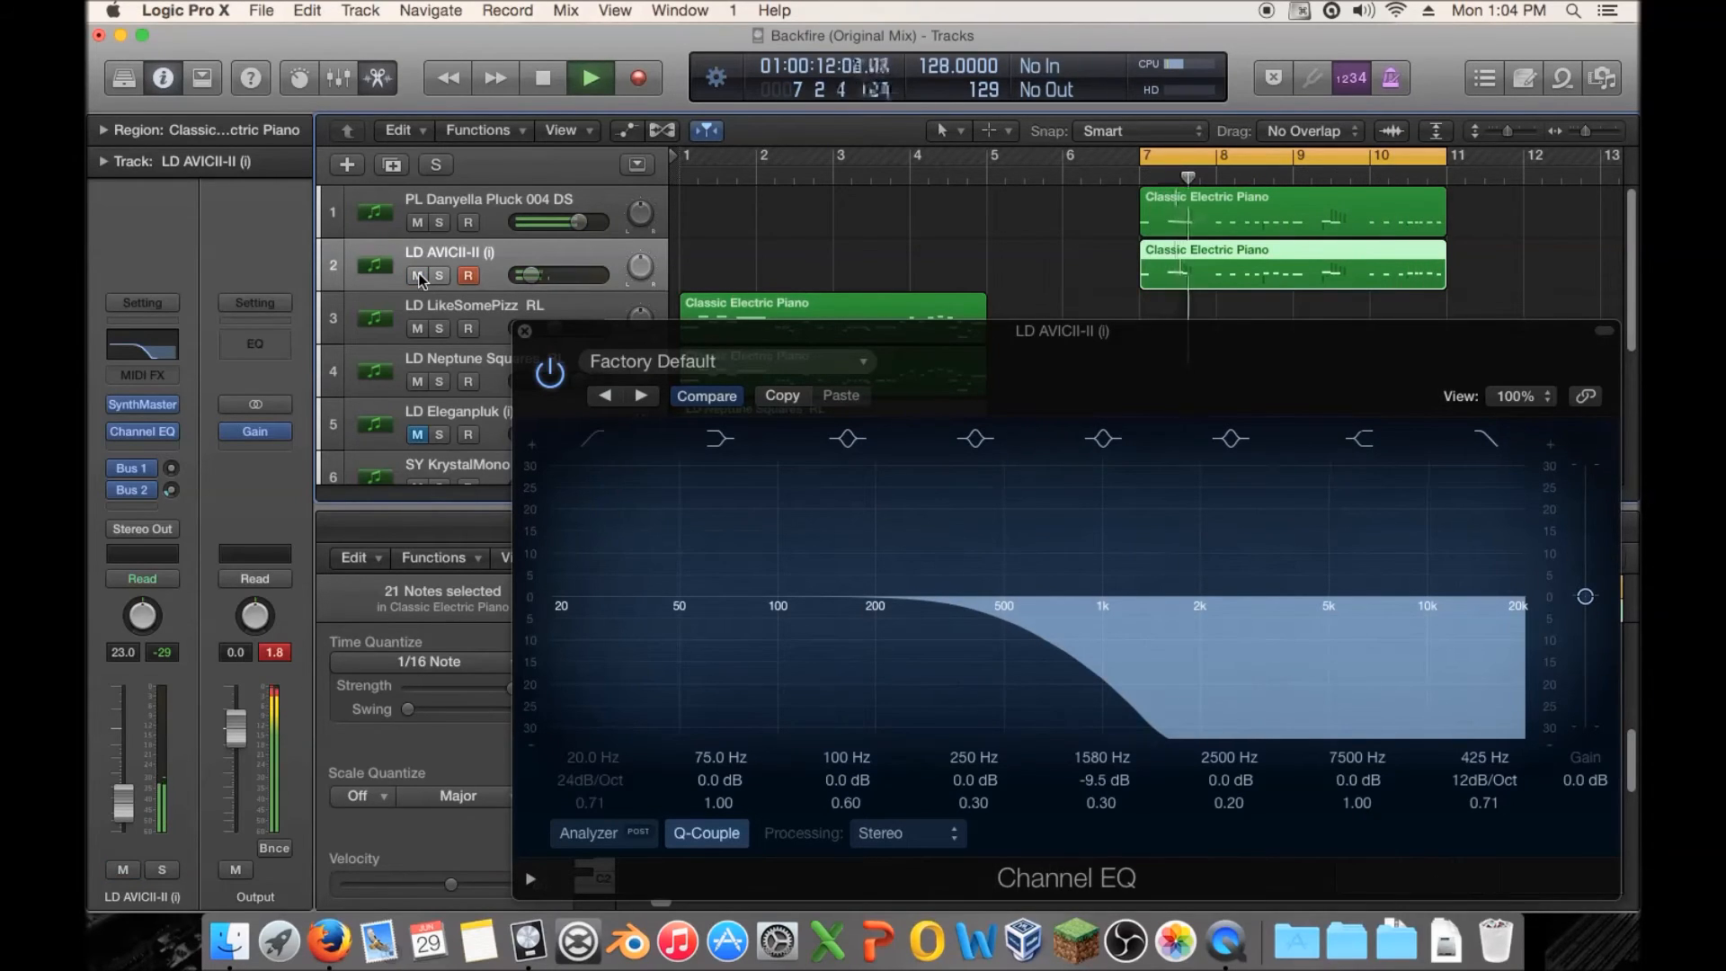
{"action": "key", "text": "space"}
{"action": "left_click", "coordinate": [521, 332]}
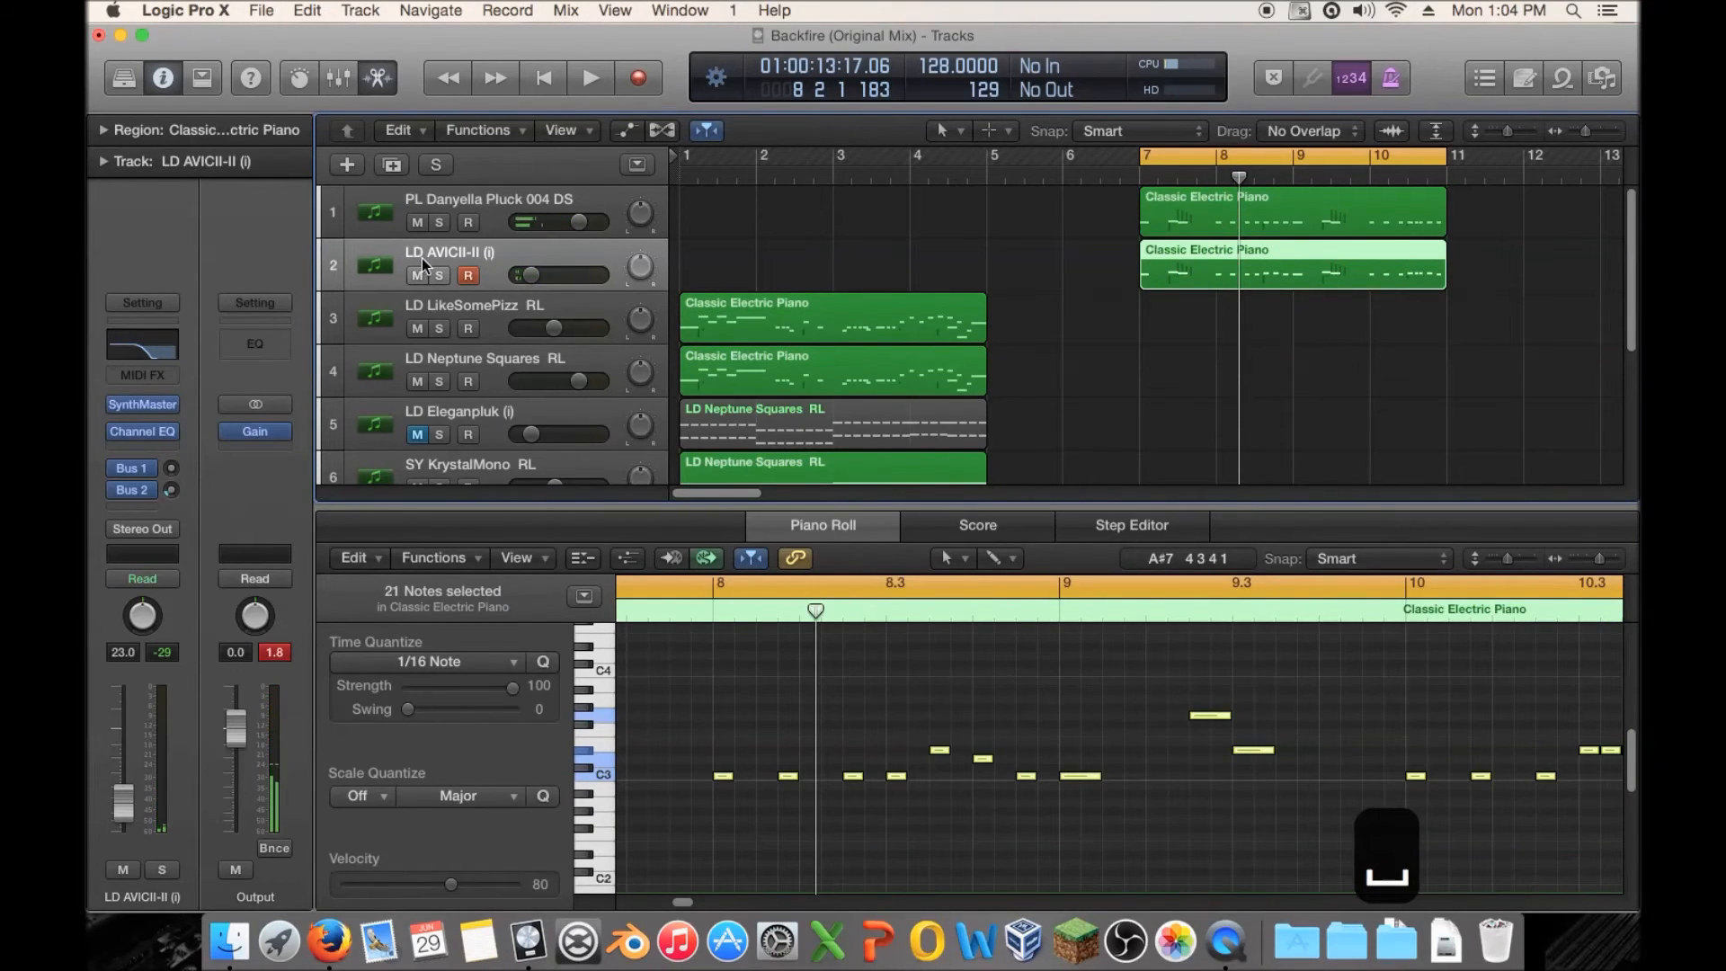
Delete the LD AVICII-II track together with its region and close the Piano Roll.
{"action": "key", "text": "Delete"}
{"action": "key", "text": "Delete"}
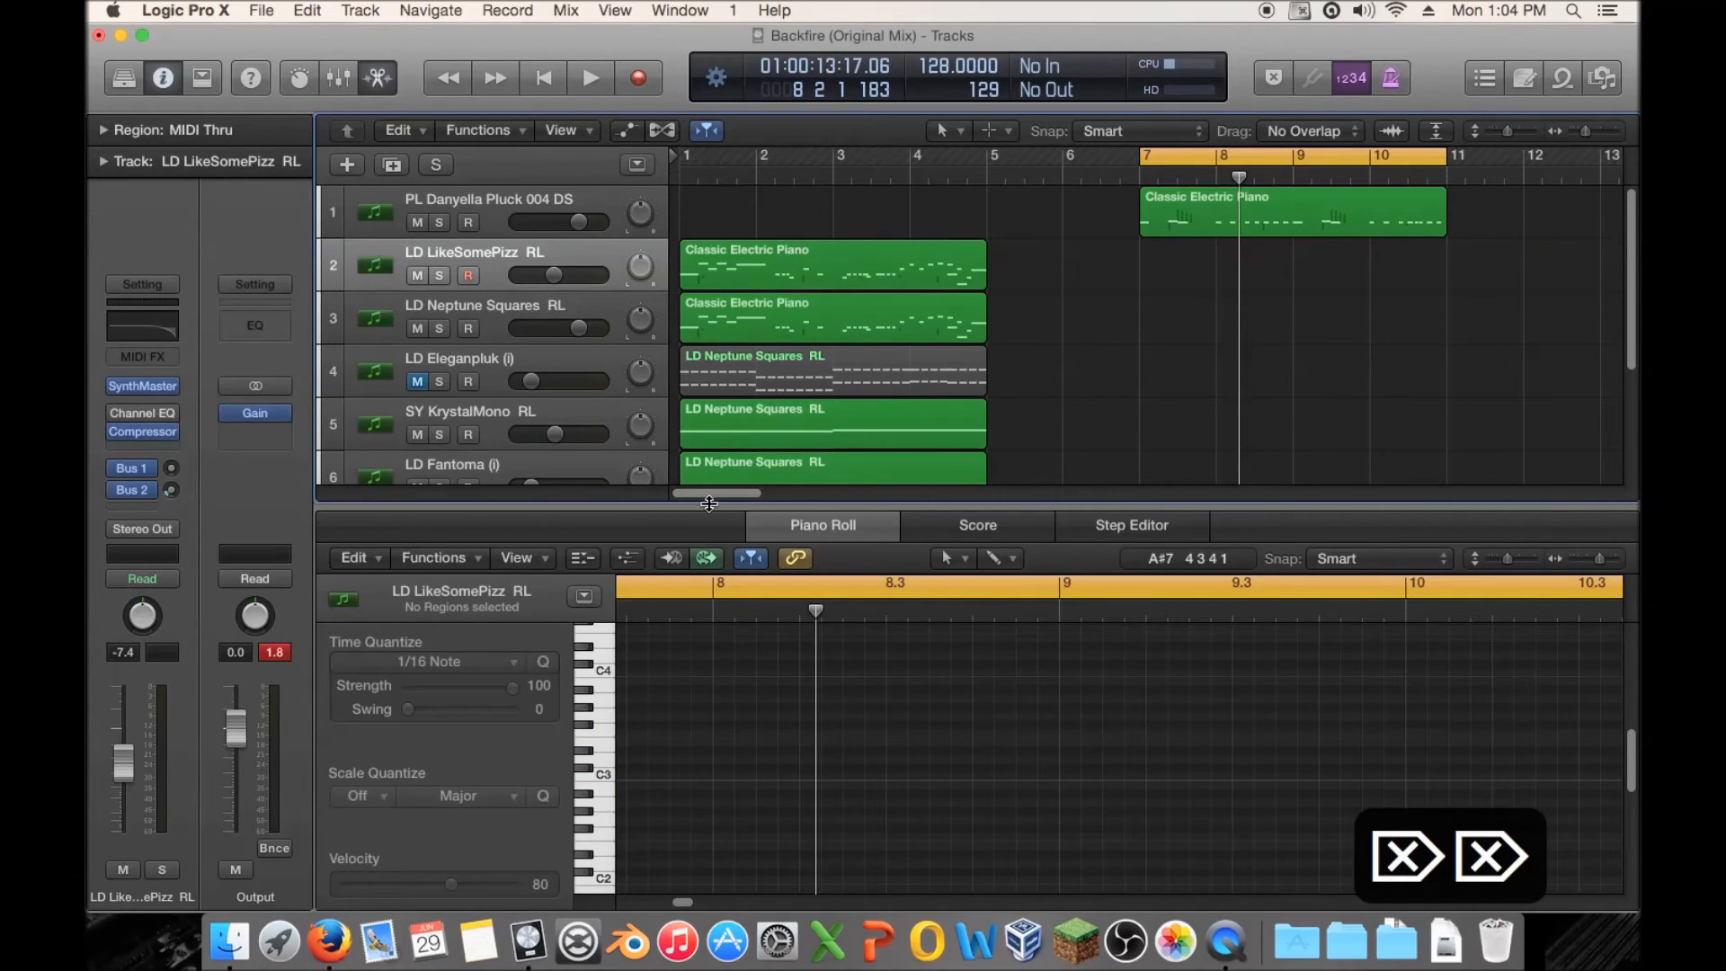
{"action": "double_click", "coordinate": [754, 508]}
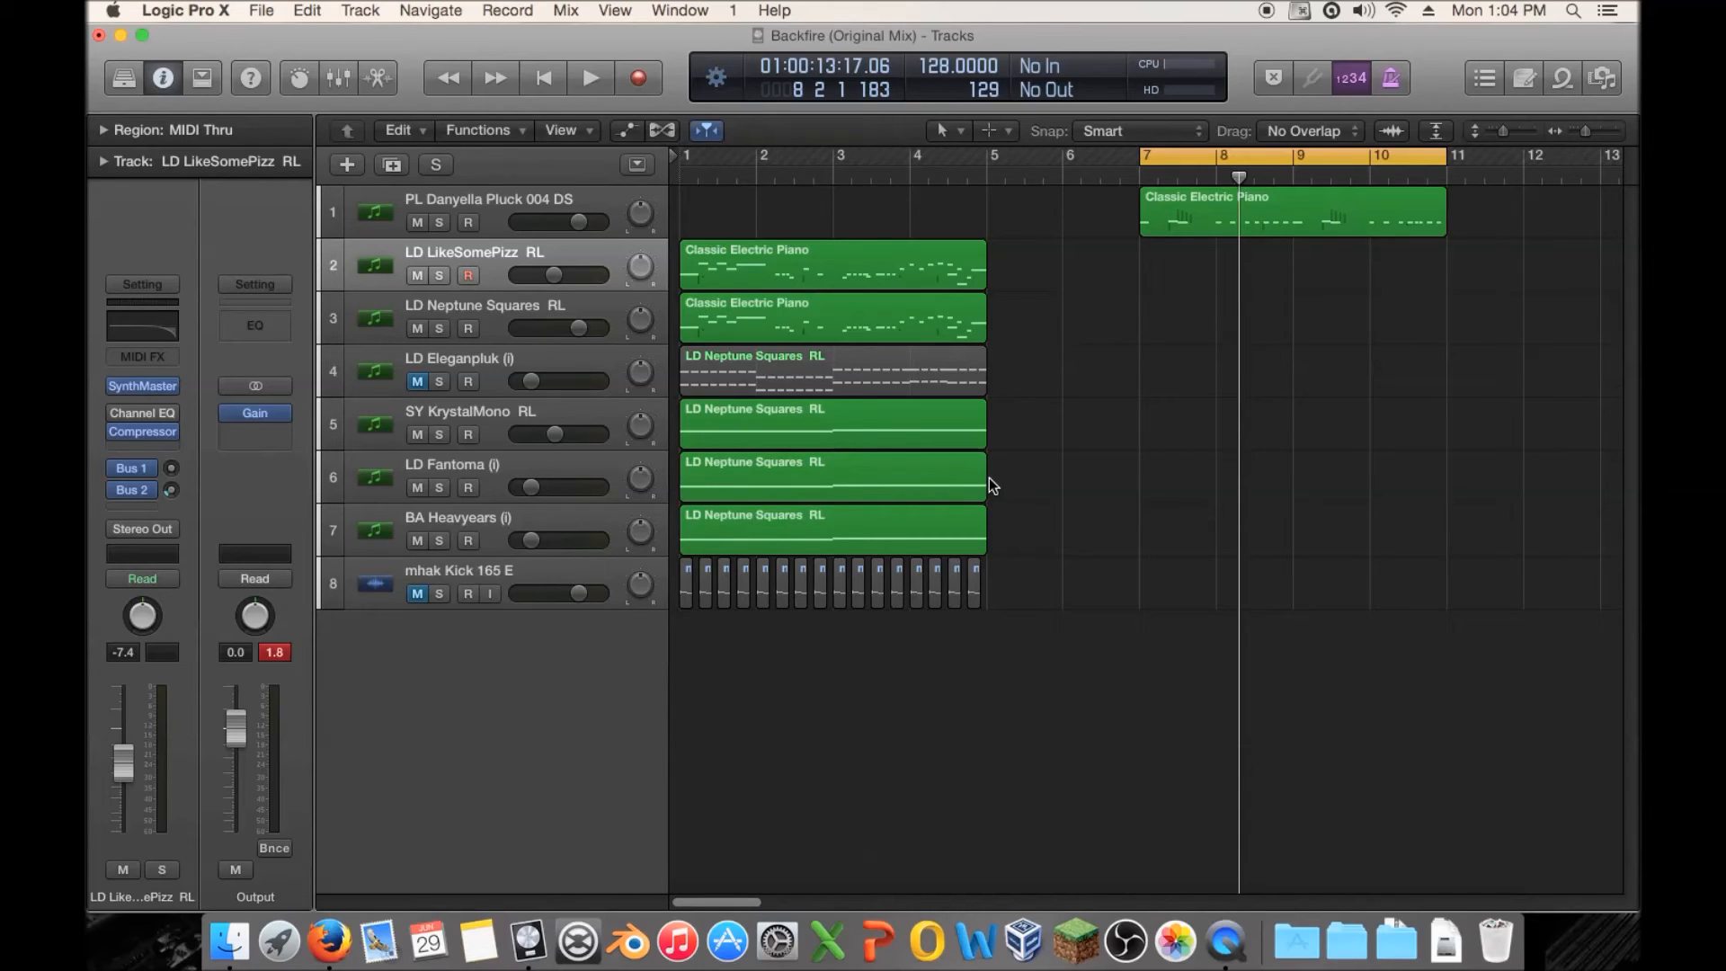
Turn off cycling, return the playhead to bar 1, and play the LD LikeSomePizz RL track soloed.
{"action": "left_click", "coordinate": [1169, 161]}
{"action": "left_click_drag", "start_coordinate": [739, 177], "coordinate": [642, 203]}
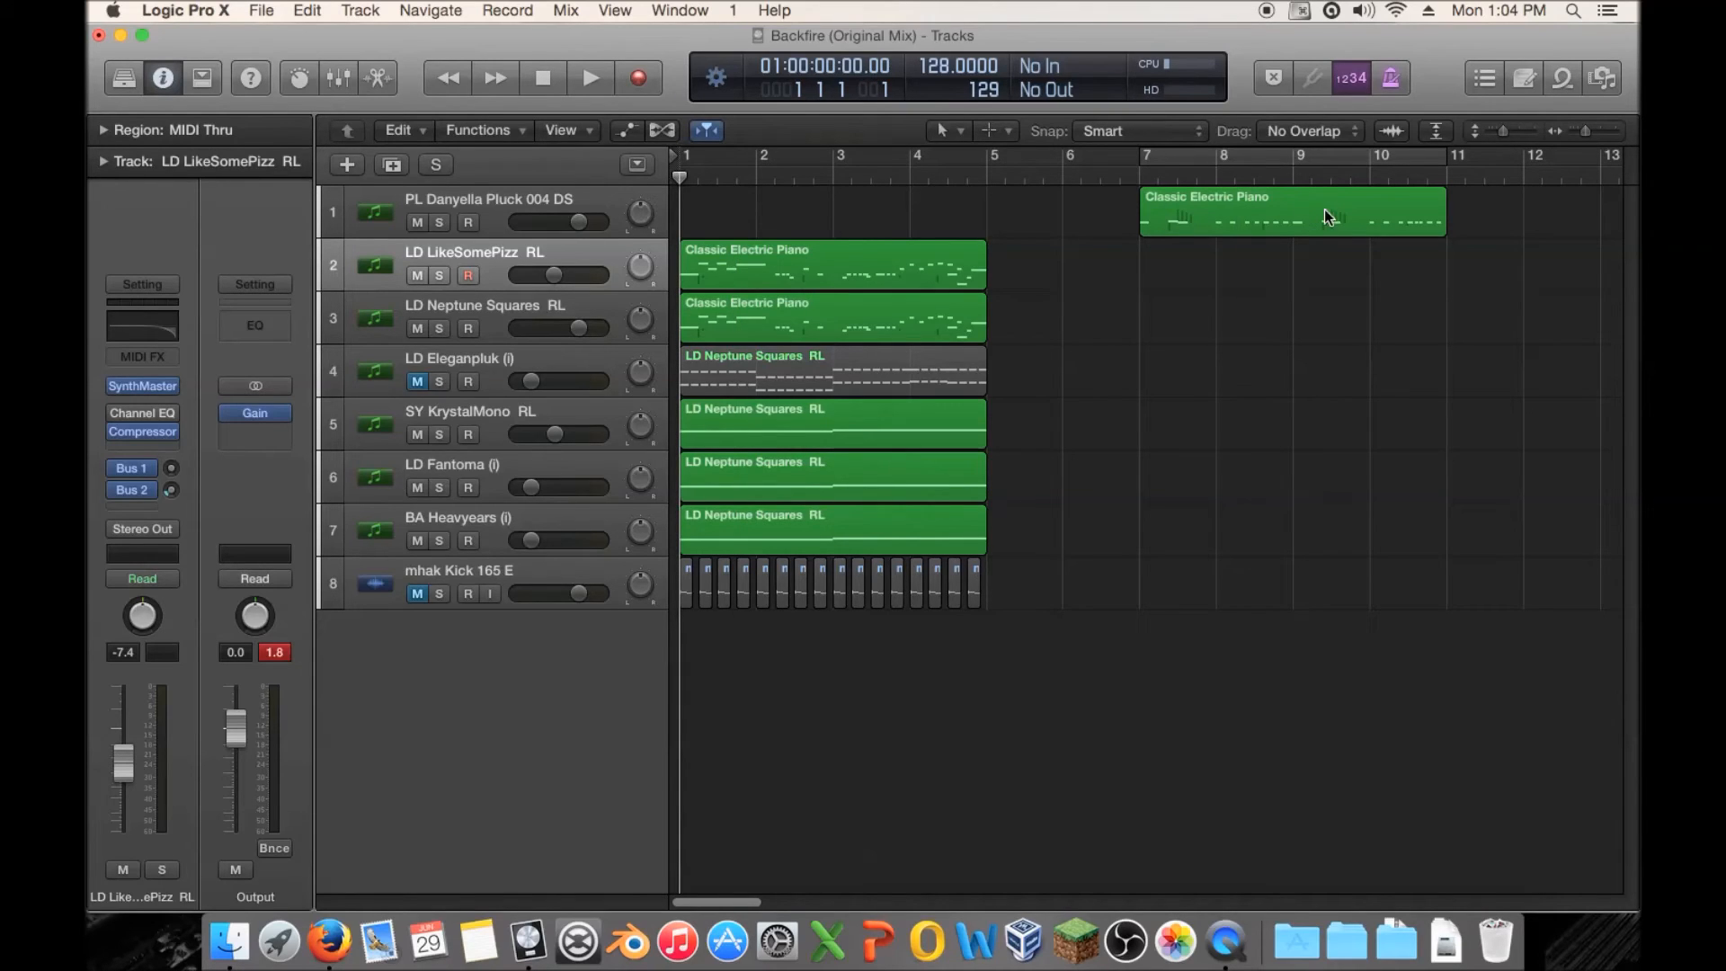
{"action": "left_click", "coordinate": [439, 275]}
{"action": "key", "text": "space"}
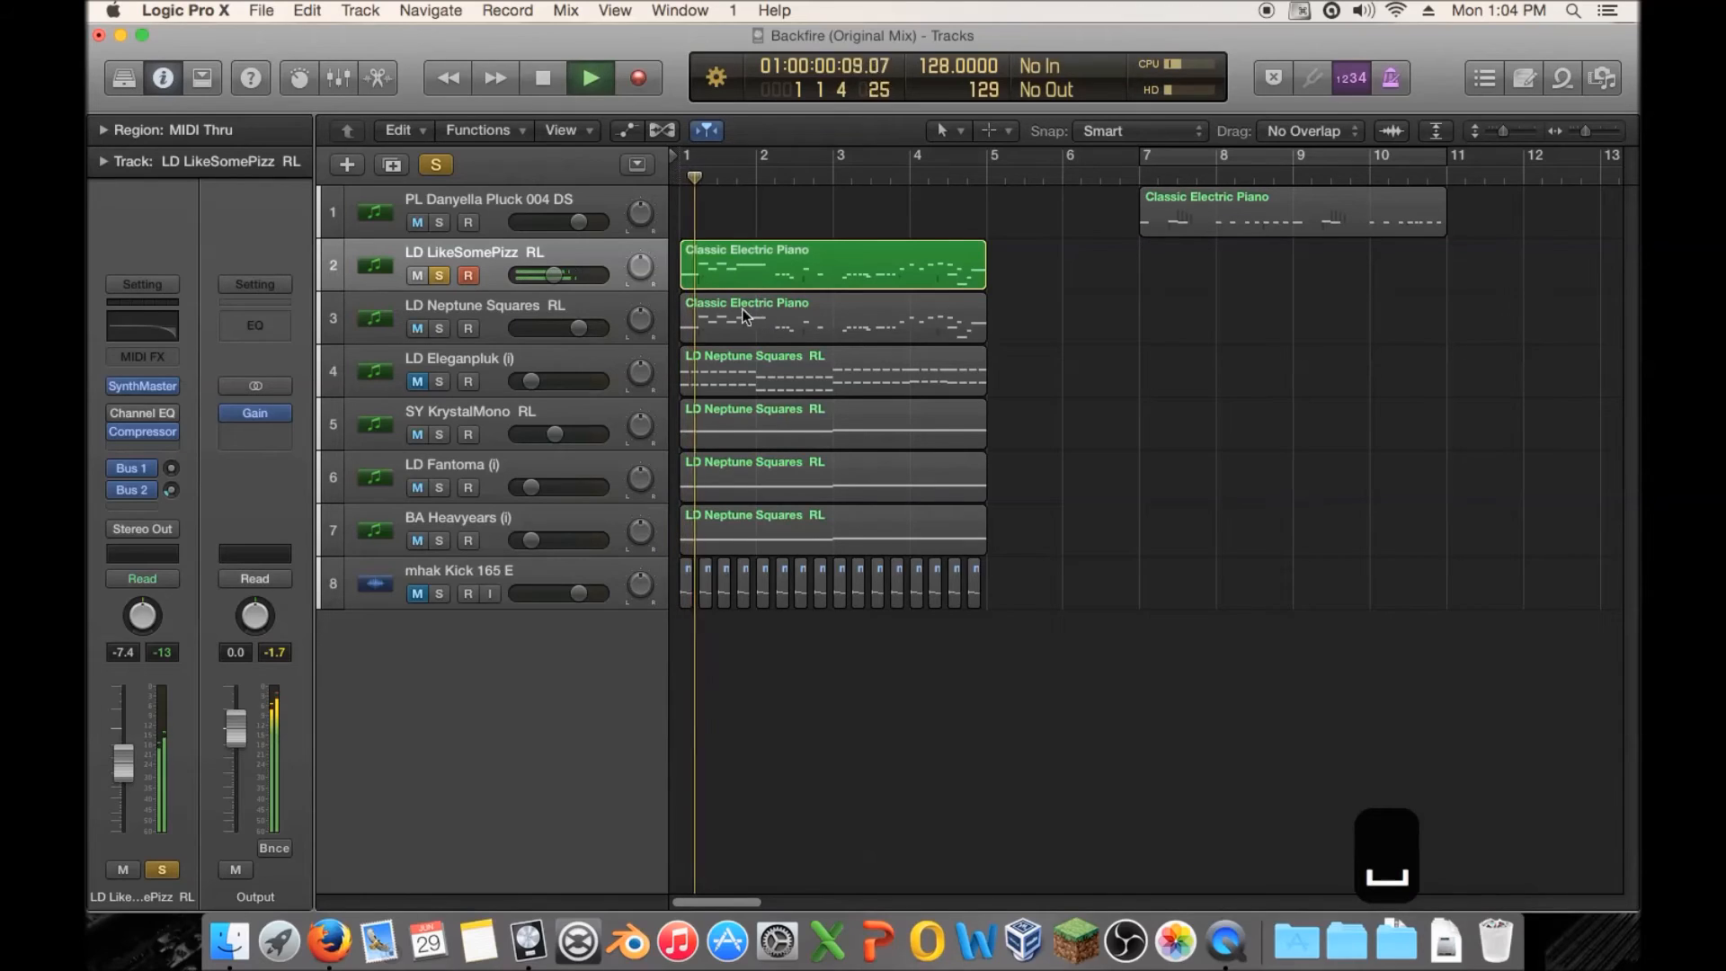
{"action": "key", "text": "space"}
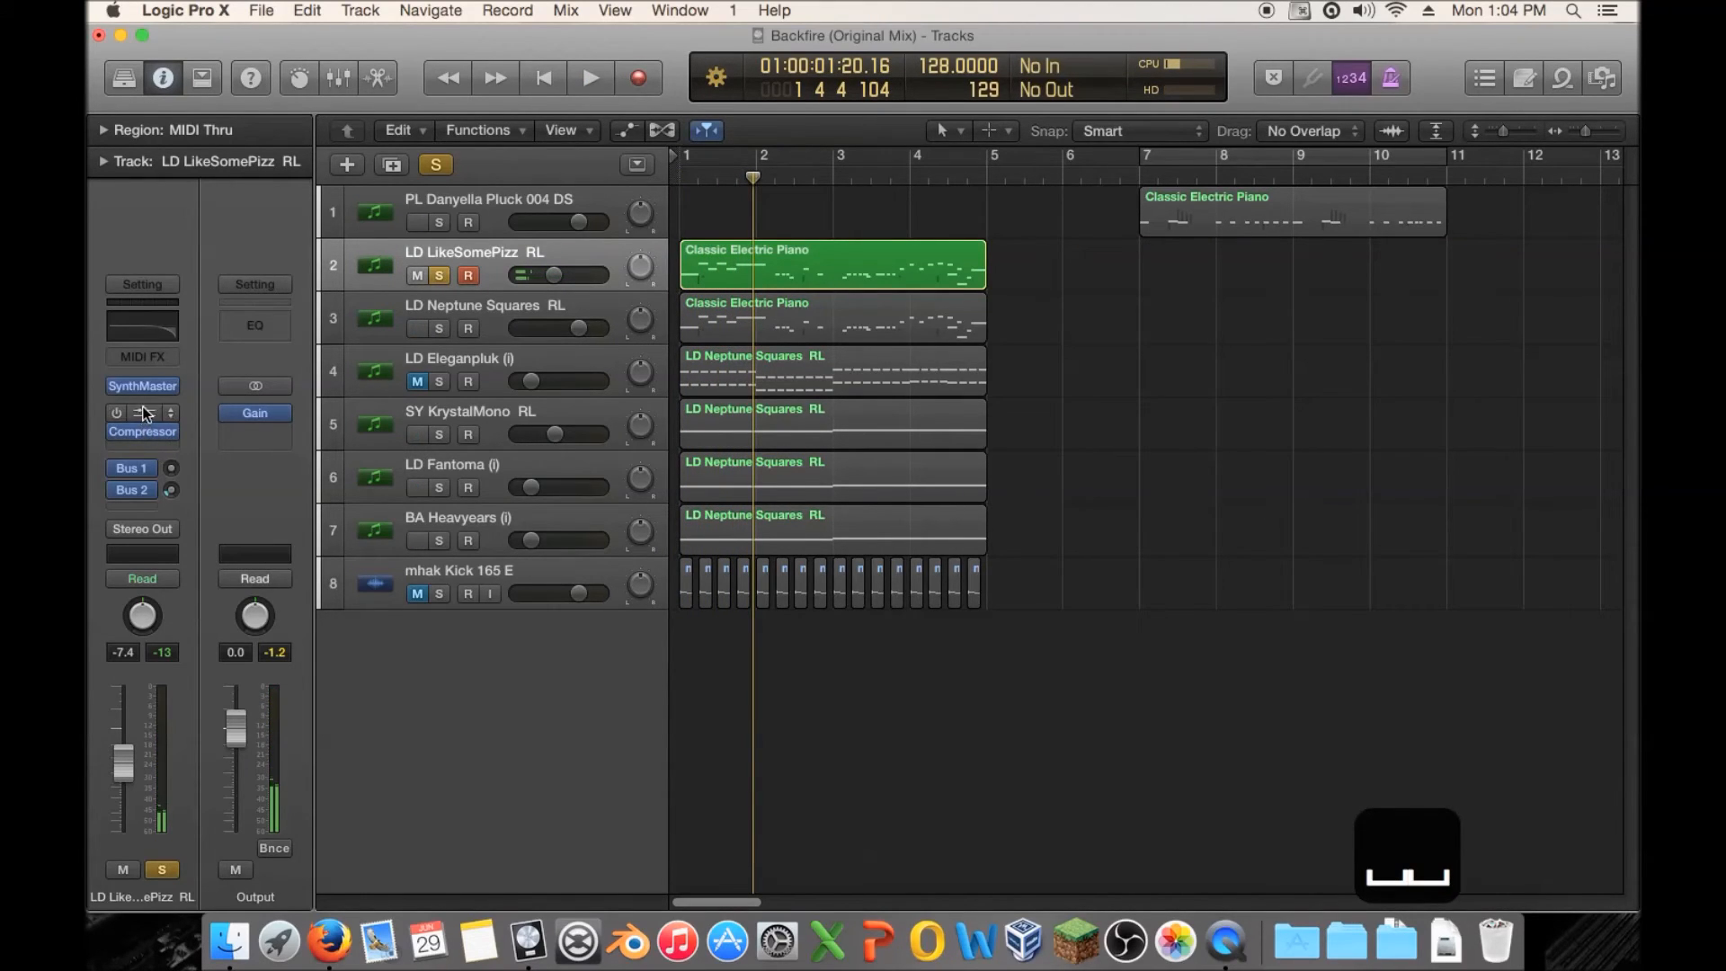
Load the Factory Default preset in LD LikeSomePizz RL's Channel EQ, enable it, and boost the high shelf +24.0 dB at 10600 Hz during playback.
{"action": "mouse_move", "coordinate": [145, 413]}
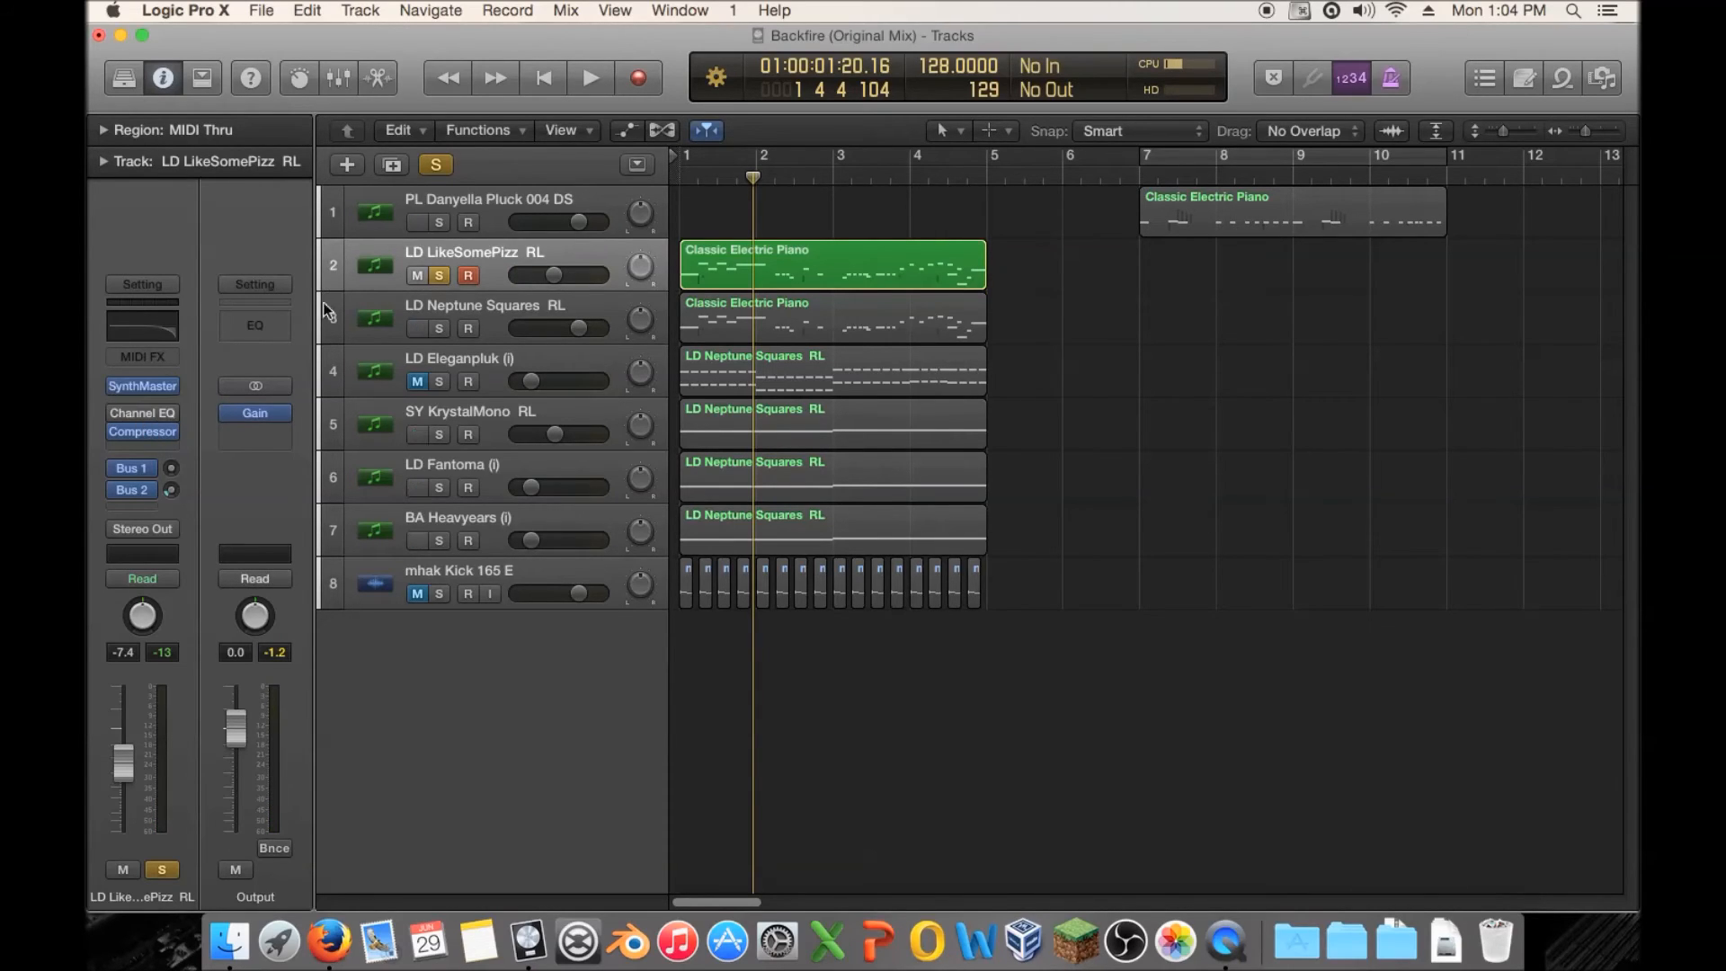
{"action": "left_click", "coordinate": [135, 413]}
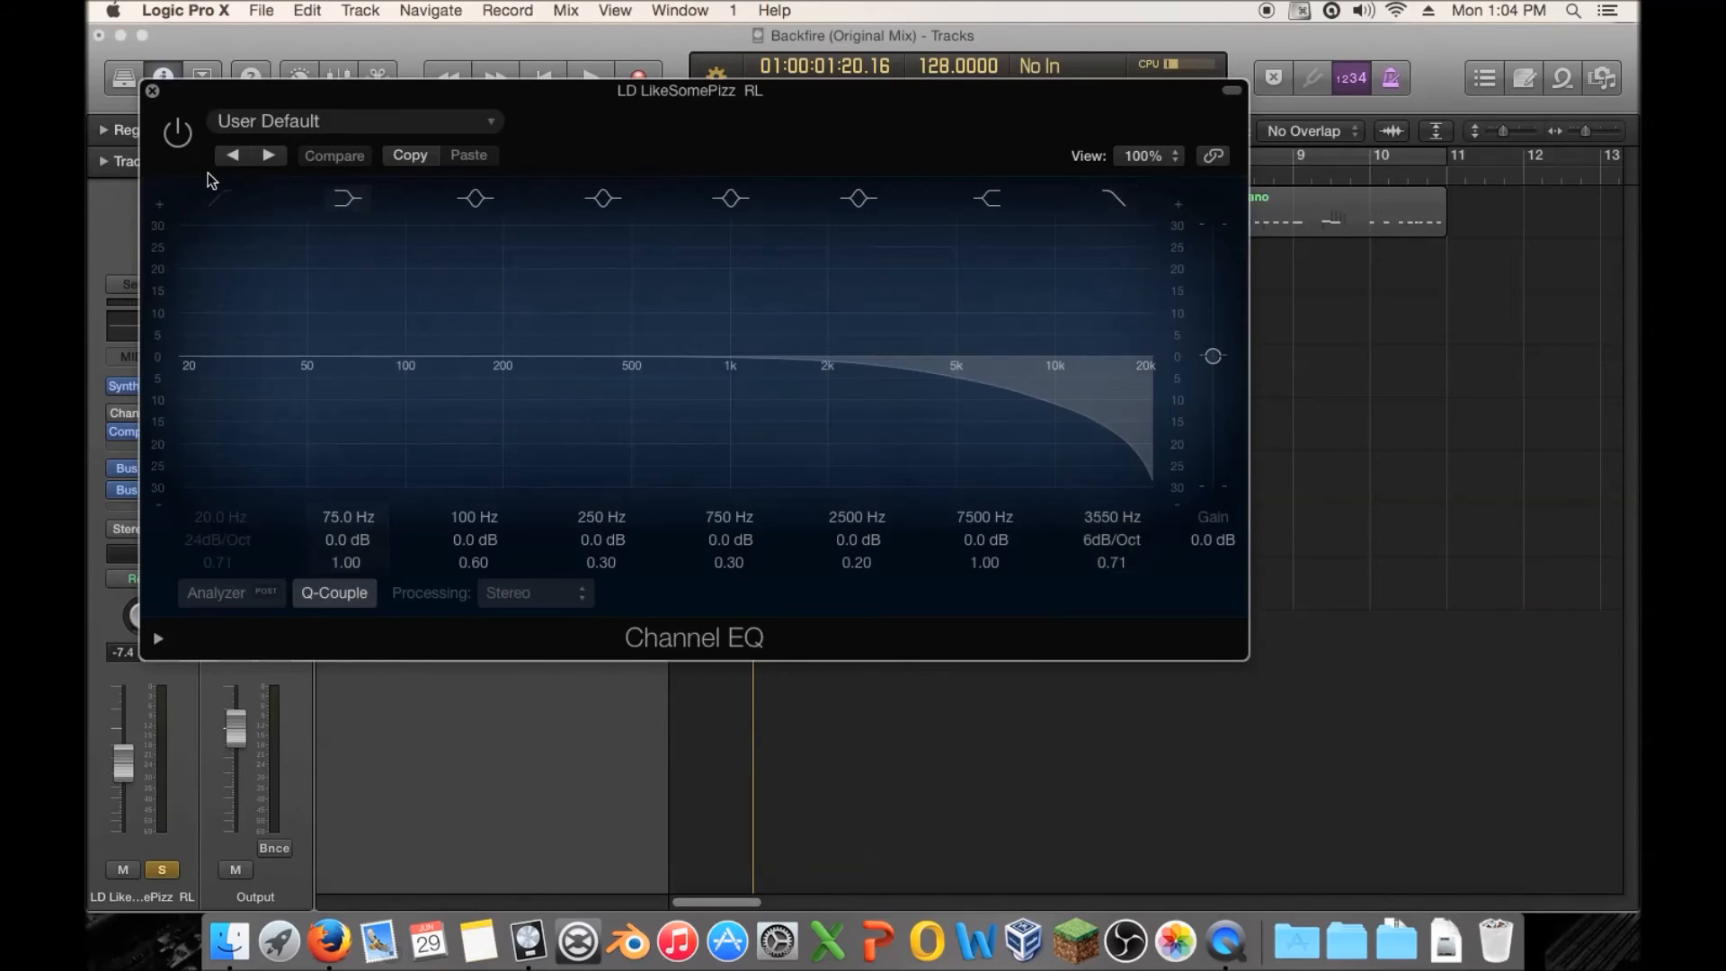
{"action": "left_click", "coordinate": [293, 115]}
{"action": "left_click", "coordinate": [332, 427]}
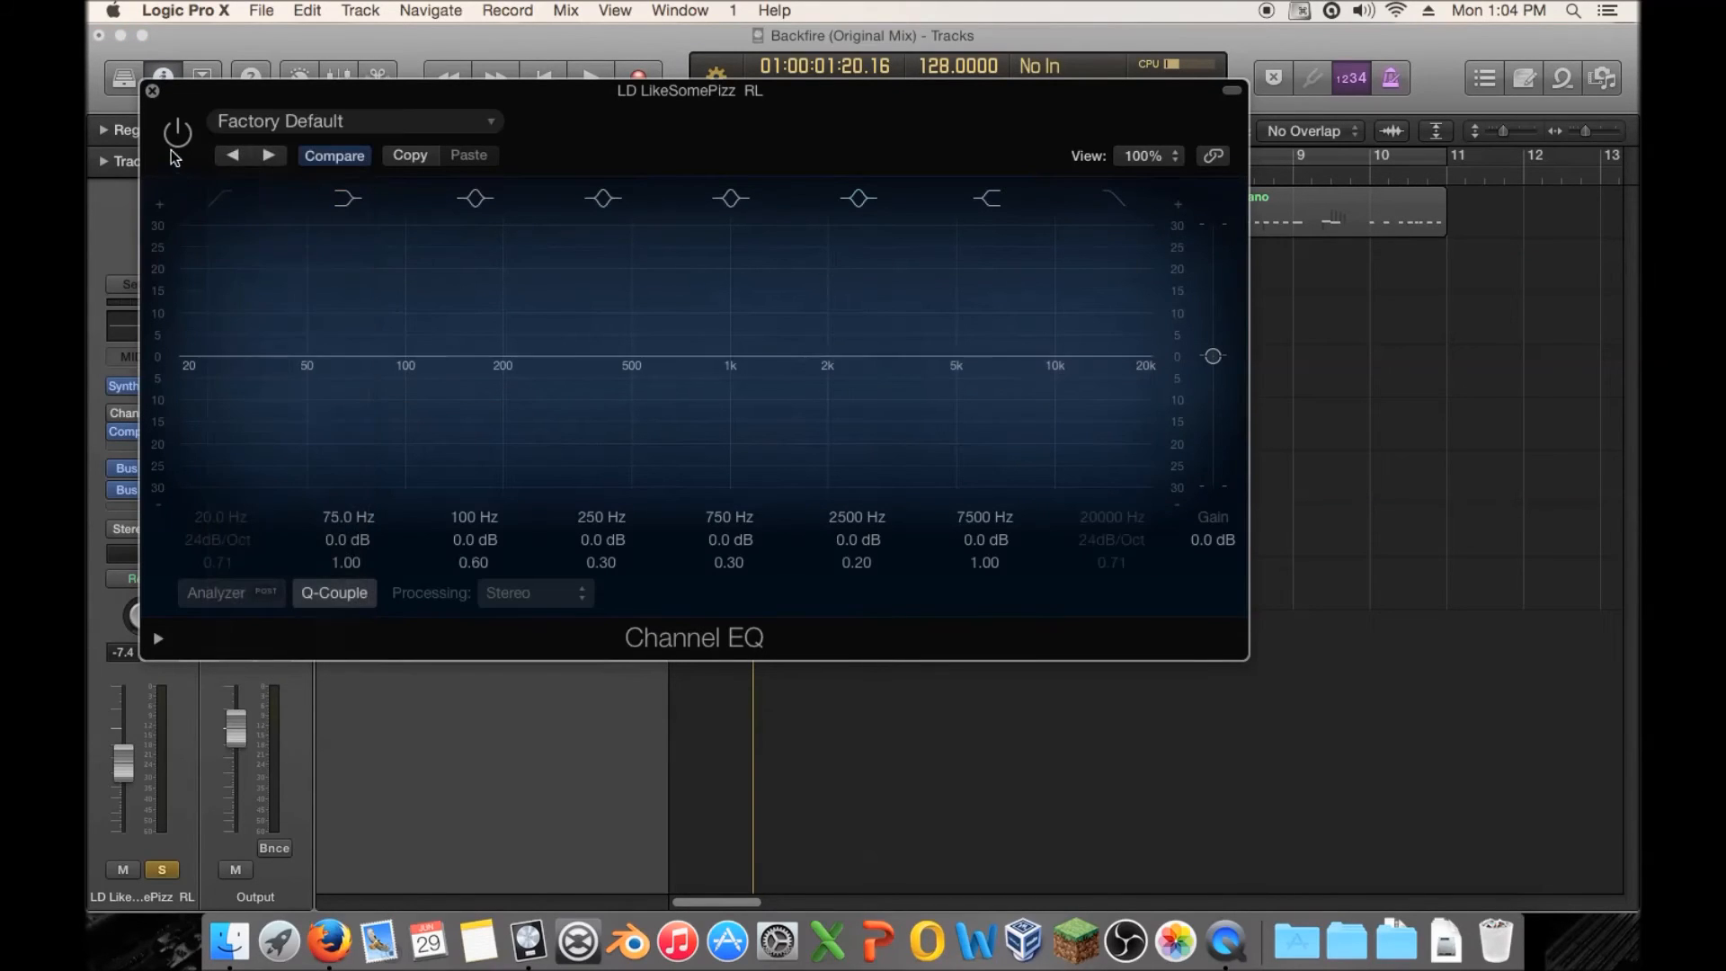
{"action": "left_click_drag", "start_coordinate": [1004, 424], "coordinate": [1057, 265]}
{"action": "key", "text": "space"}
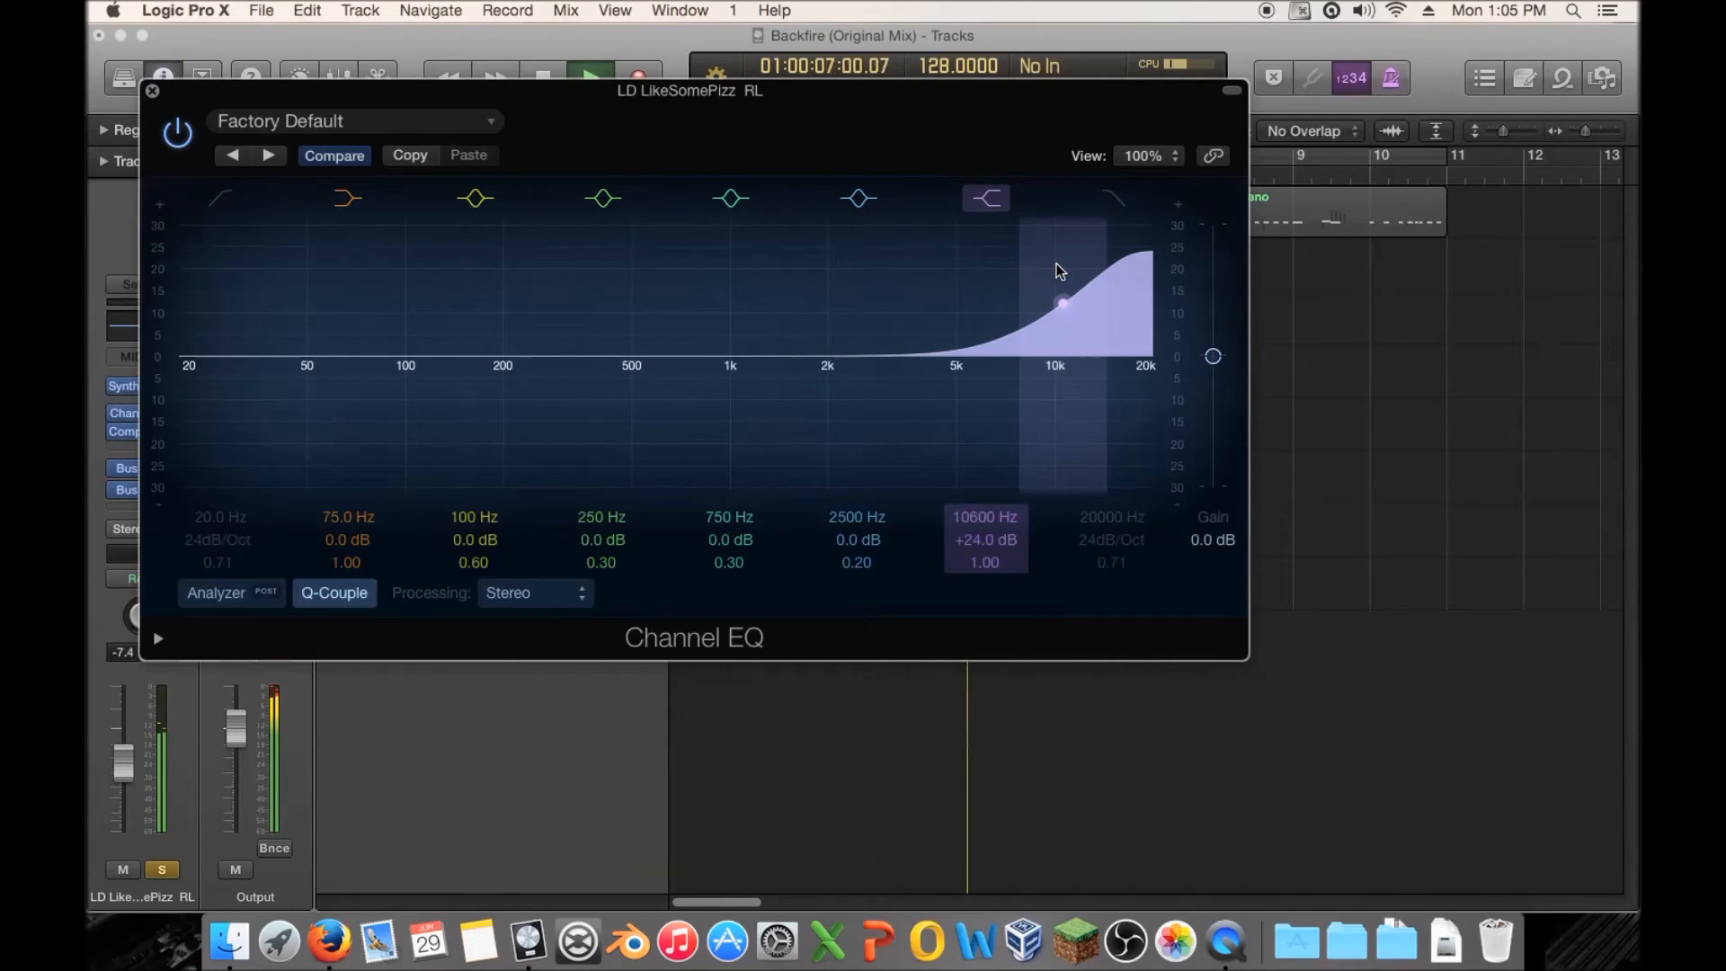
{"action": "key", "text": "space"}
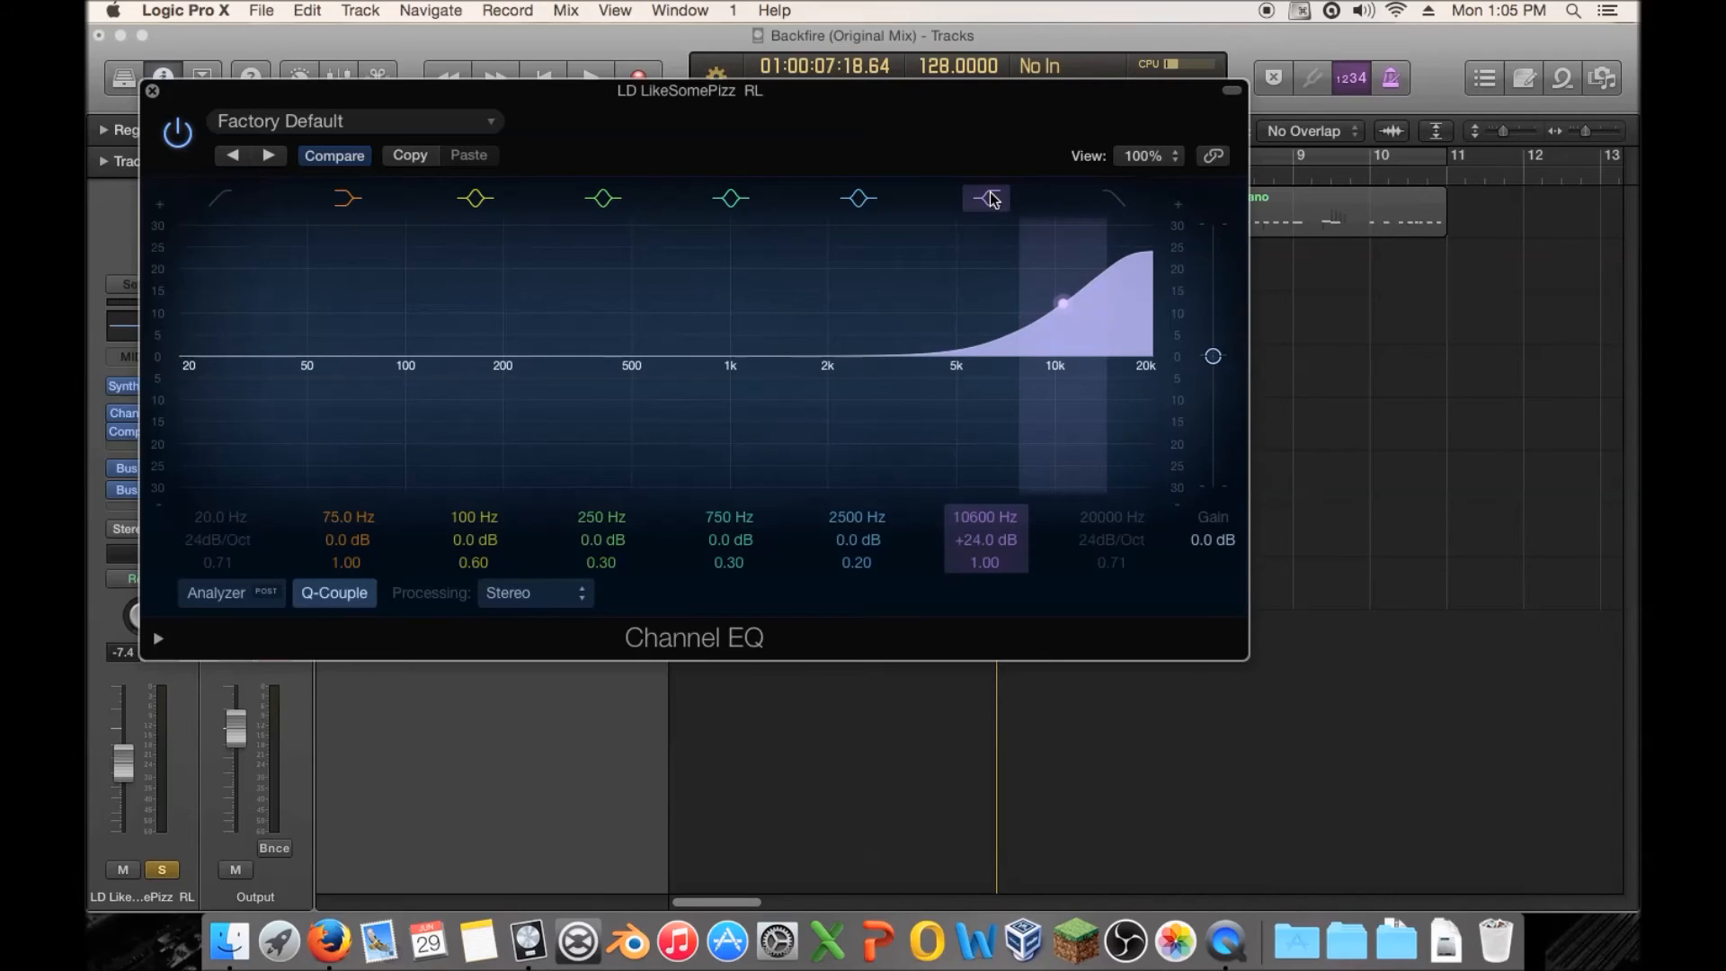
Turn off the EQ's high shelf and loop LD LikeSomePizz RL over bars 1 to 5 with the EQ window open.
{"action": "left_click", "coordinate": [991, 199]}
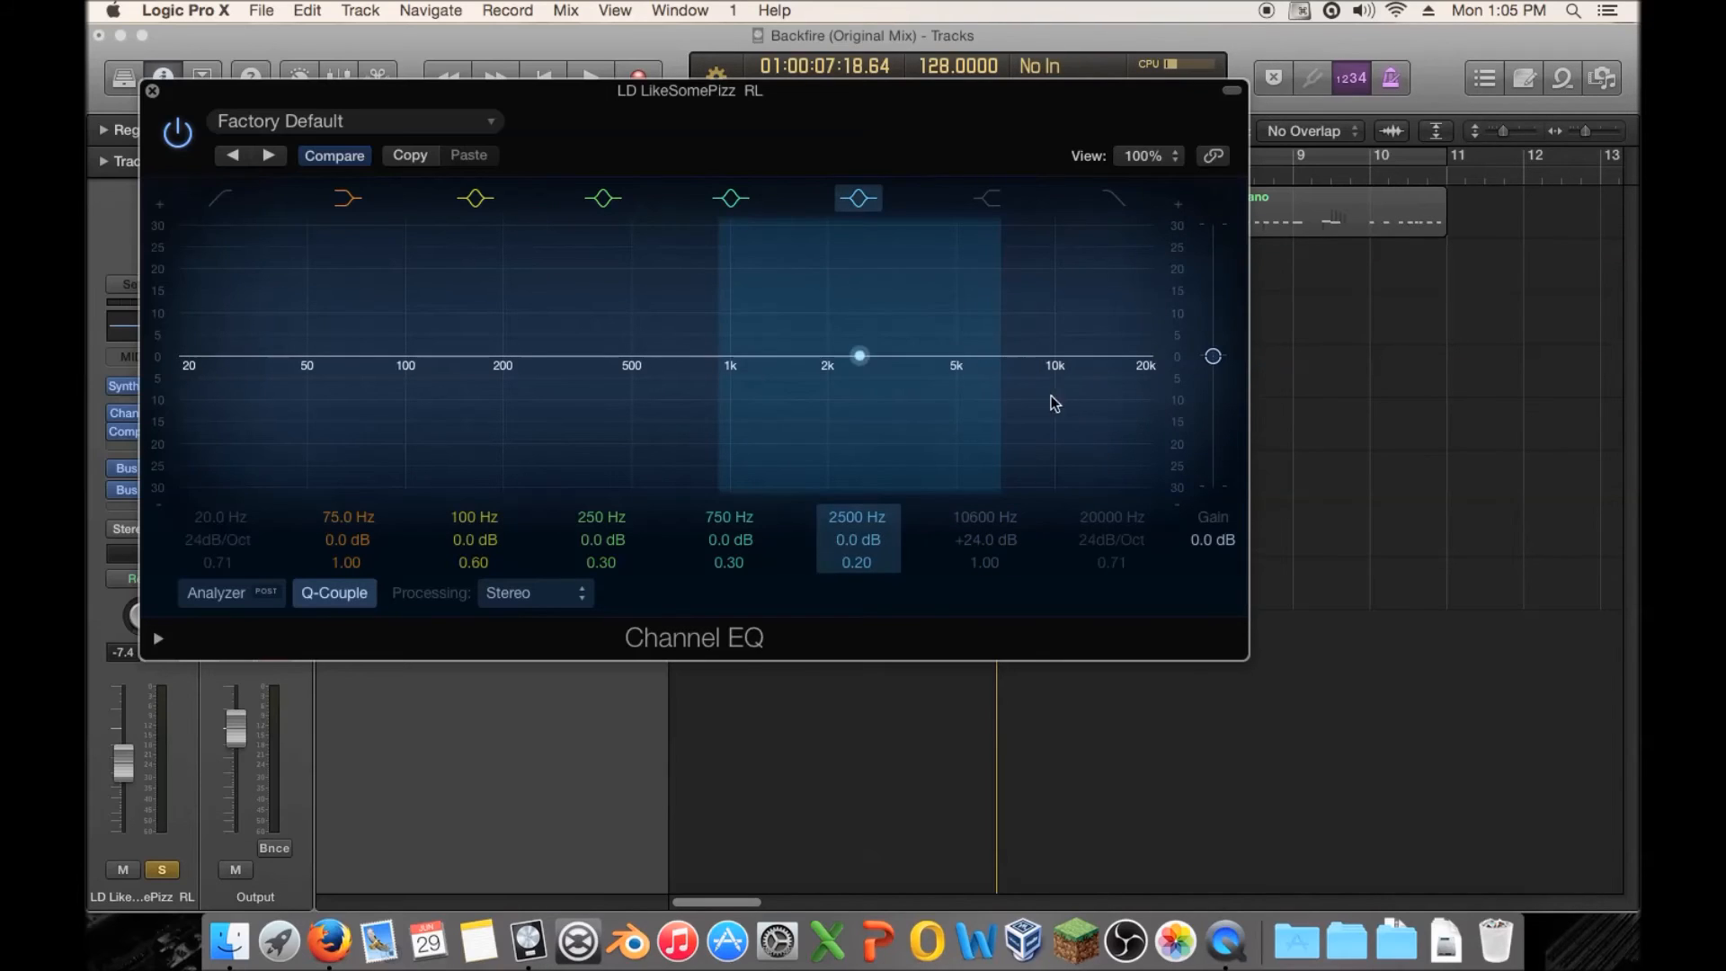
{"action": "key", "text": "space"}
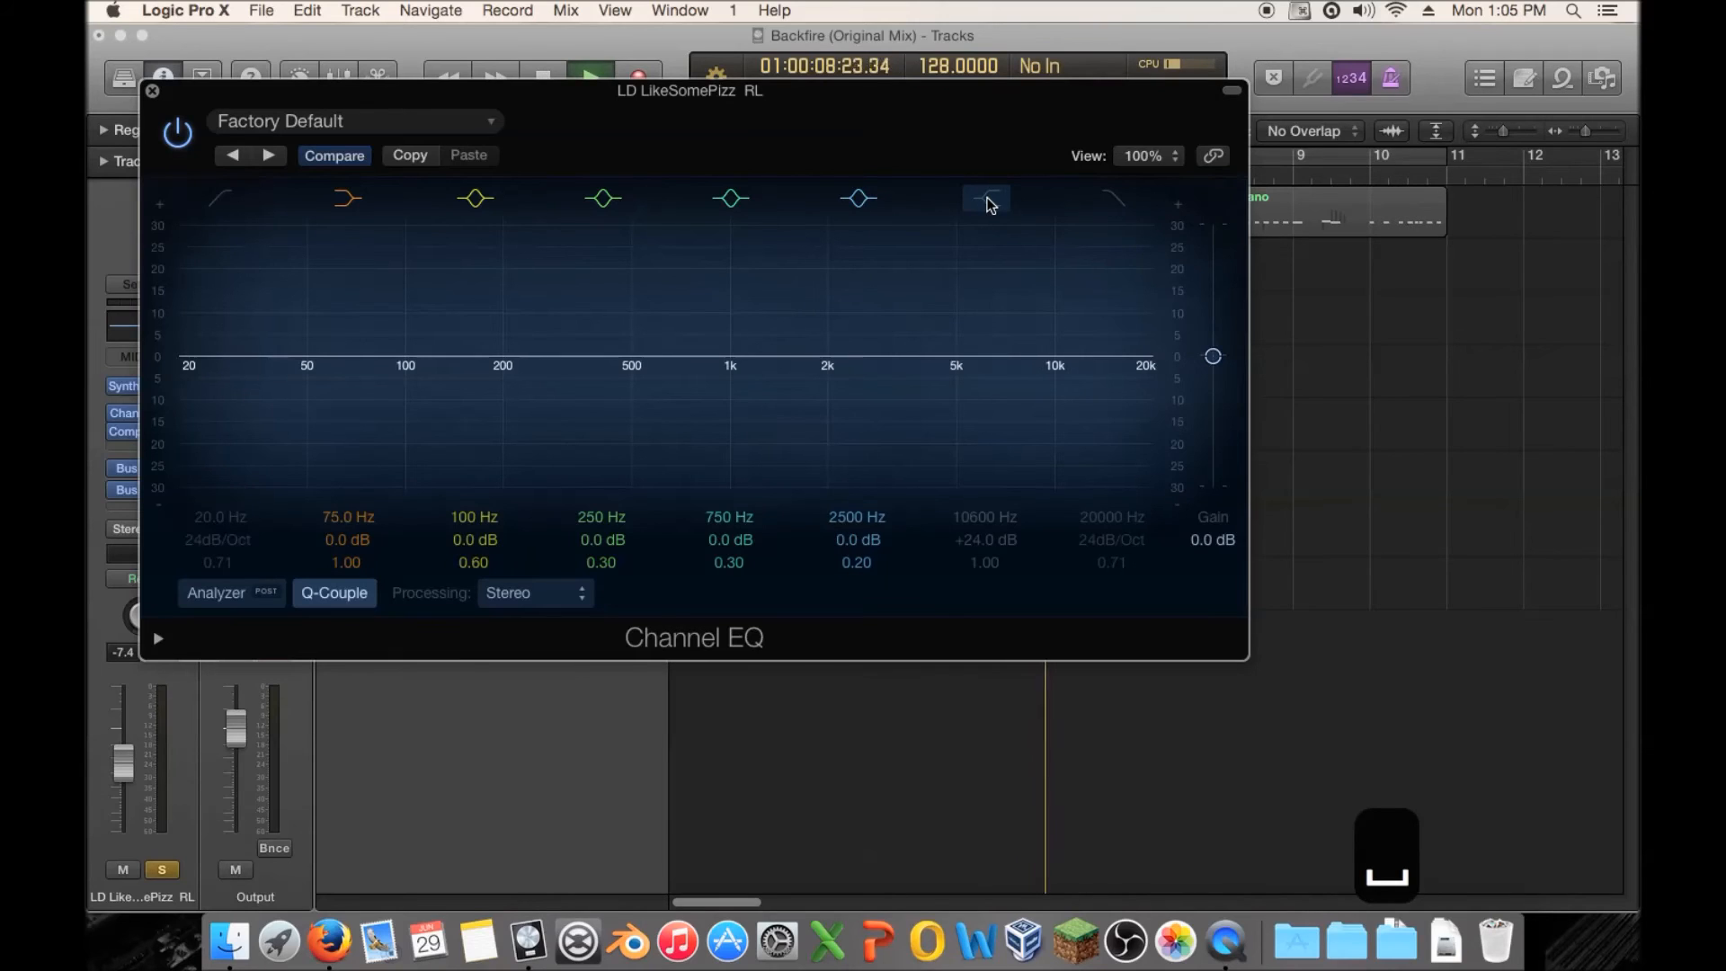
{"action": "key", "text": "space"}
{"action": "left_click_drag", "start_coordinate": [836, 177], "coordinate": [913, 633]}
{"action": "left_click_drag", "start_coordinate": [690, 156], "coordinate": [988, 159]}
{"action": "left_click_drag", "start_coordinate": [898, 546], "coordinate": [766, 48]}
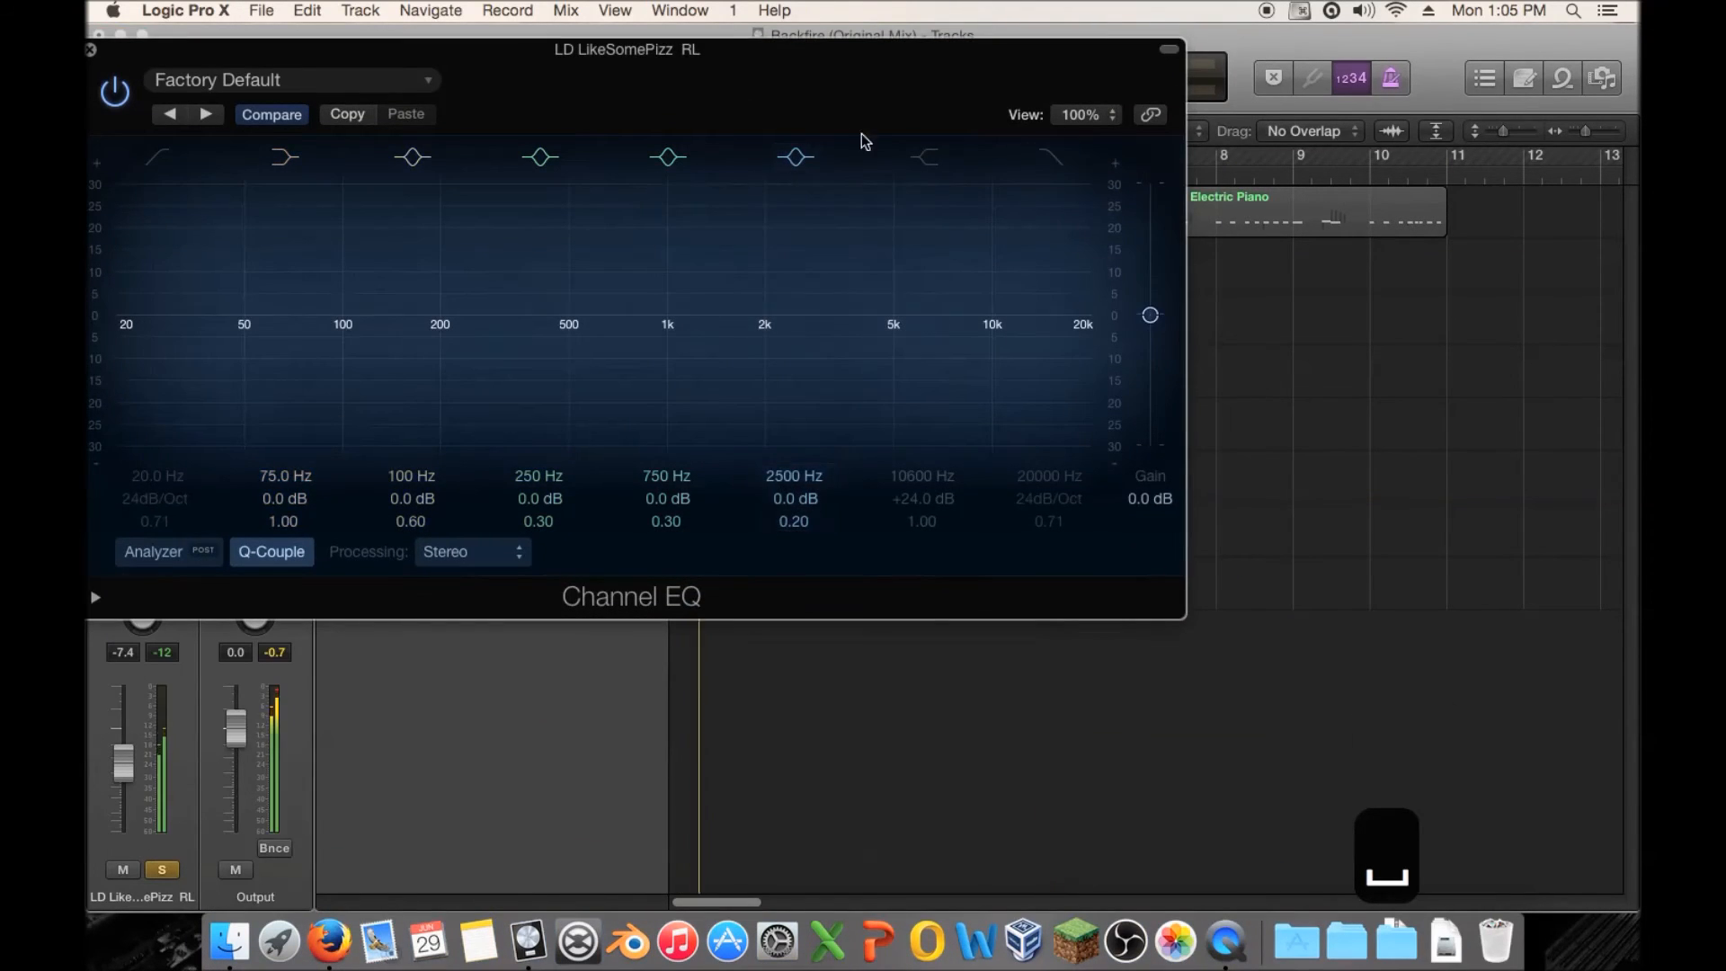
Compare the looped lead with the 10600 Hz high shelf on and off, leave it off, and close the EQ.
{"action": "left_click", "coordinate": [923, 162]}
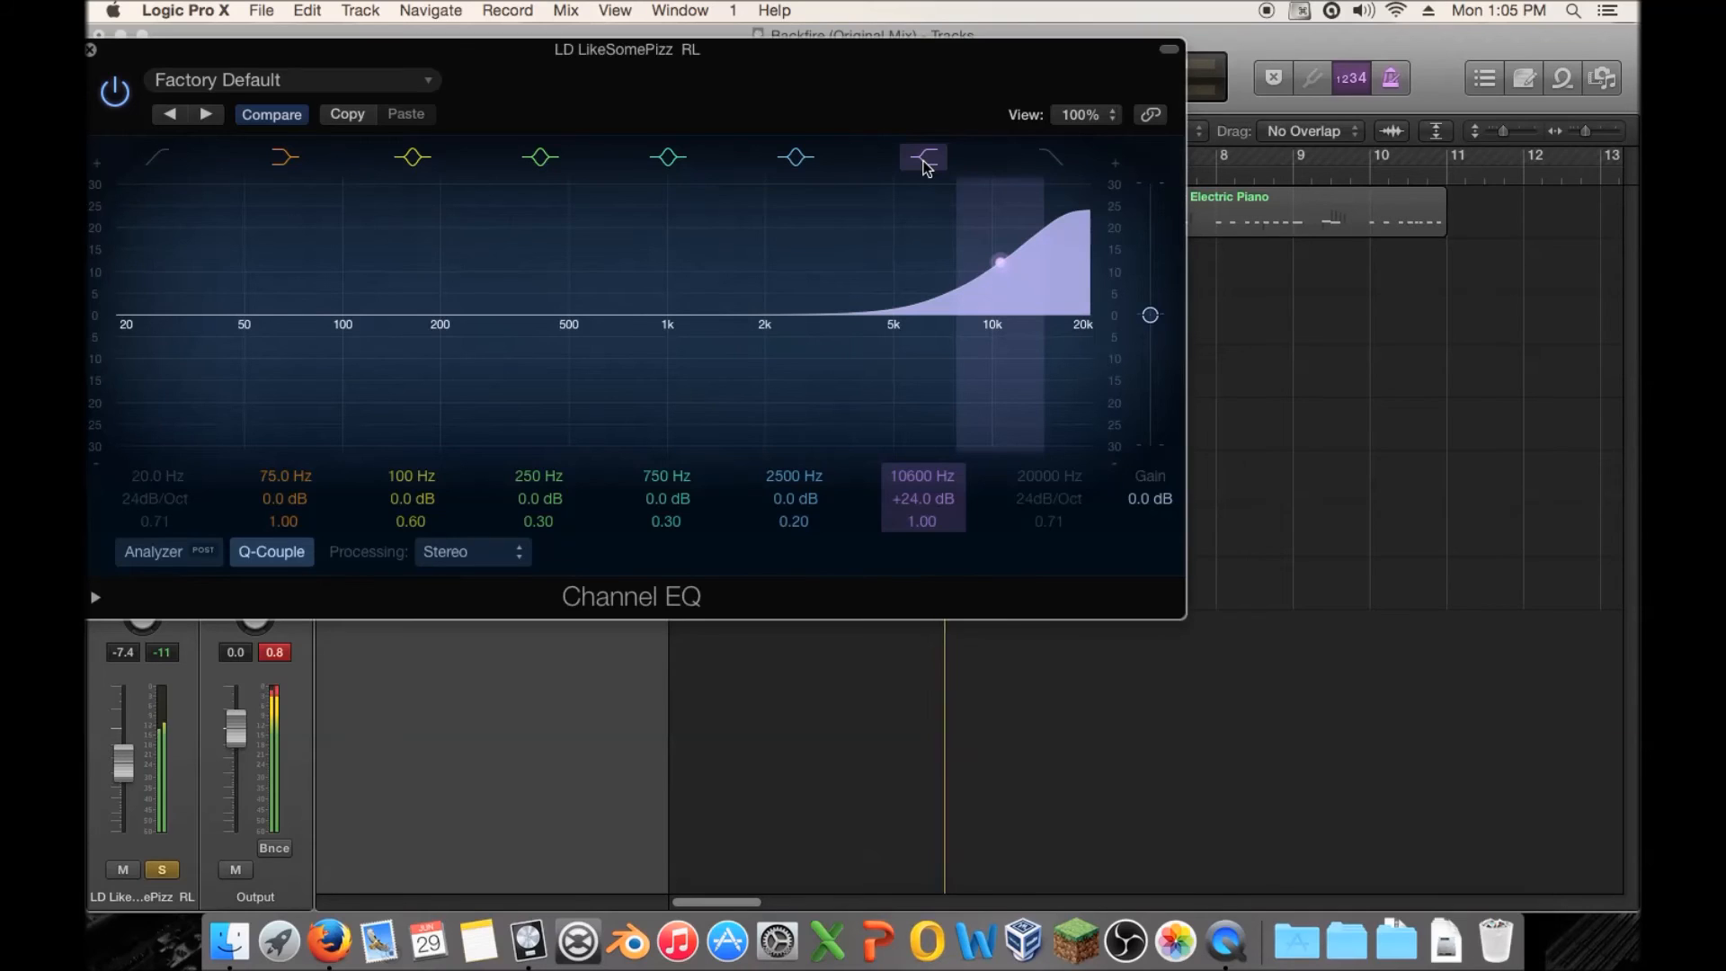
{"action": "left_click", "coordinate": [927, 166]}
{"action": "key", "text": "space"}
{"action": "left_click_drag", "start_coordinate": [875, 91], "coordinate": [1355, 356]}
{"action": "left_click", "coordinate": [570, 314]}
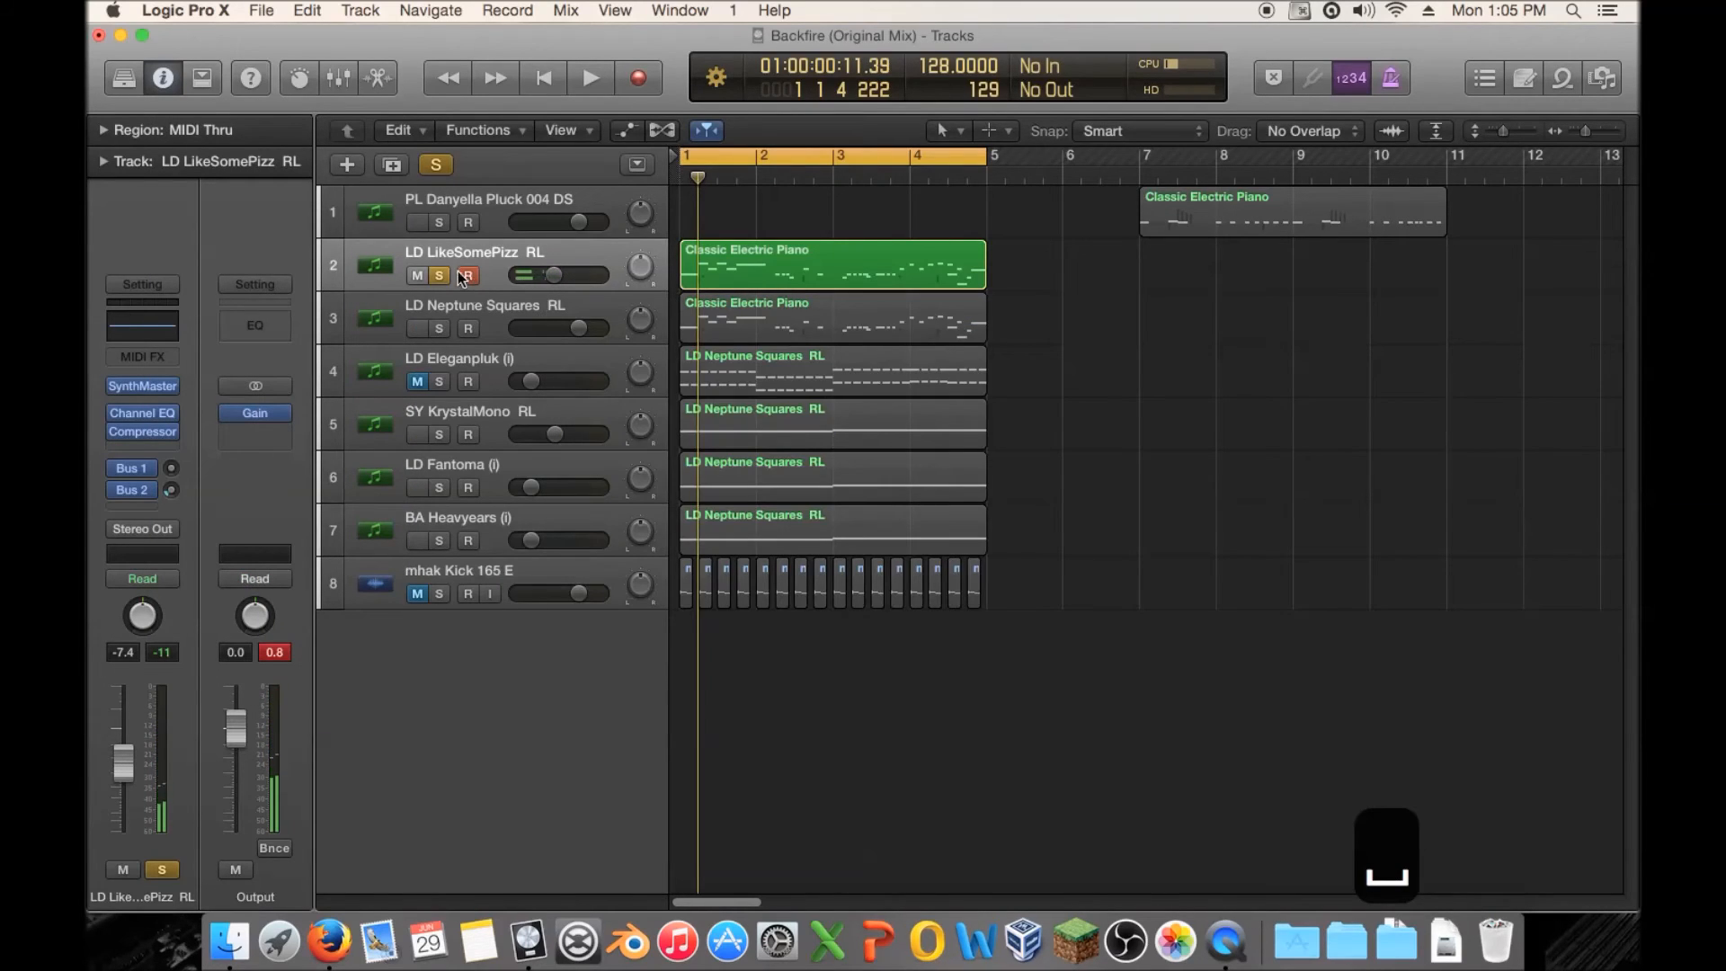
Play SY KrystalMono RL soloed alongside LD LikeSomePizz RL, lower its volume to -8.8 dB, mute it, and clear its solo.
{"action": "left_click", "coordinate": [448, 419]}
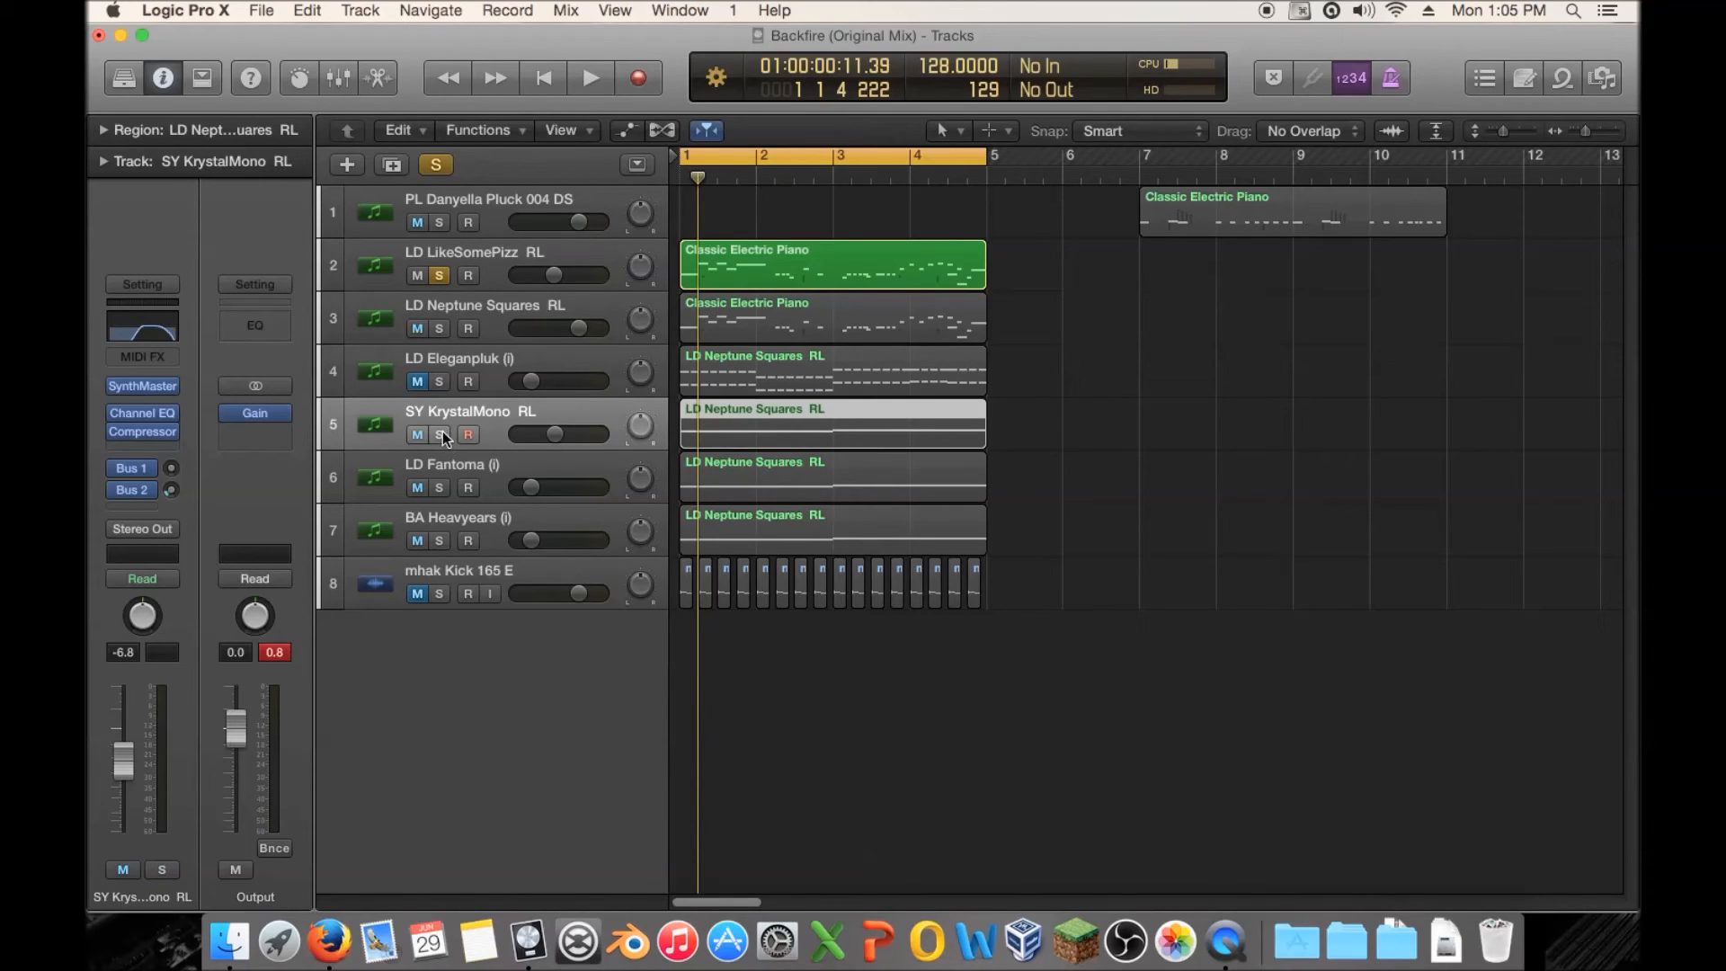
{"action": "left_click", "coordinate": [439, 435]}
{"action": "key", "text": "space"}
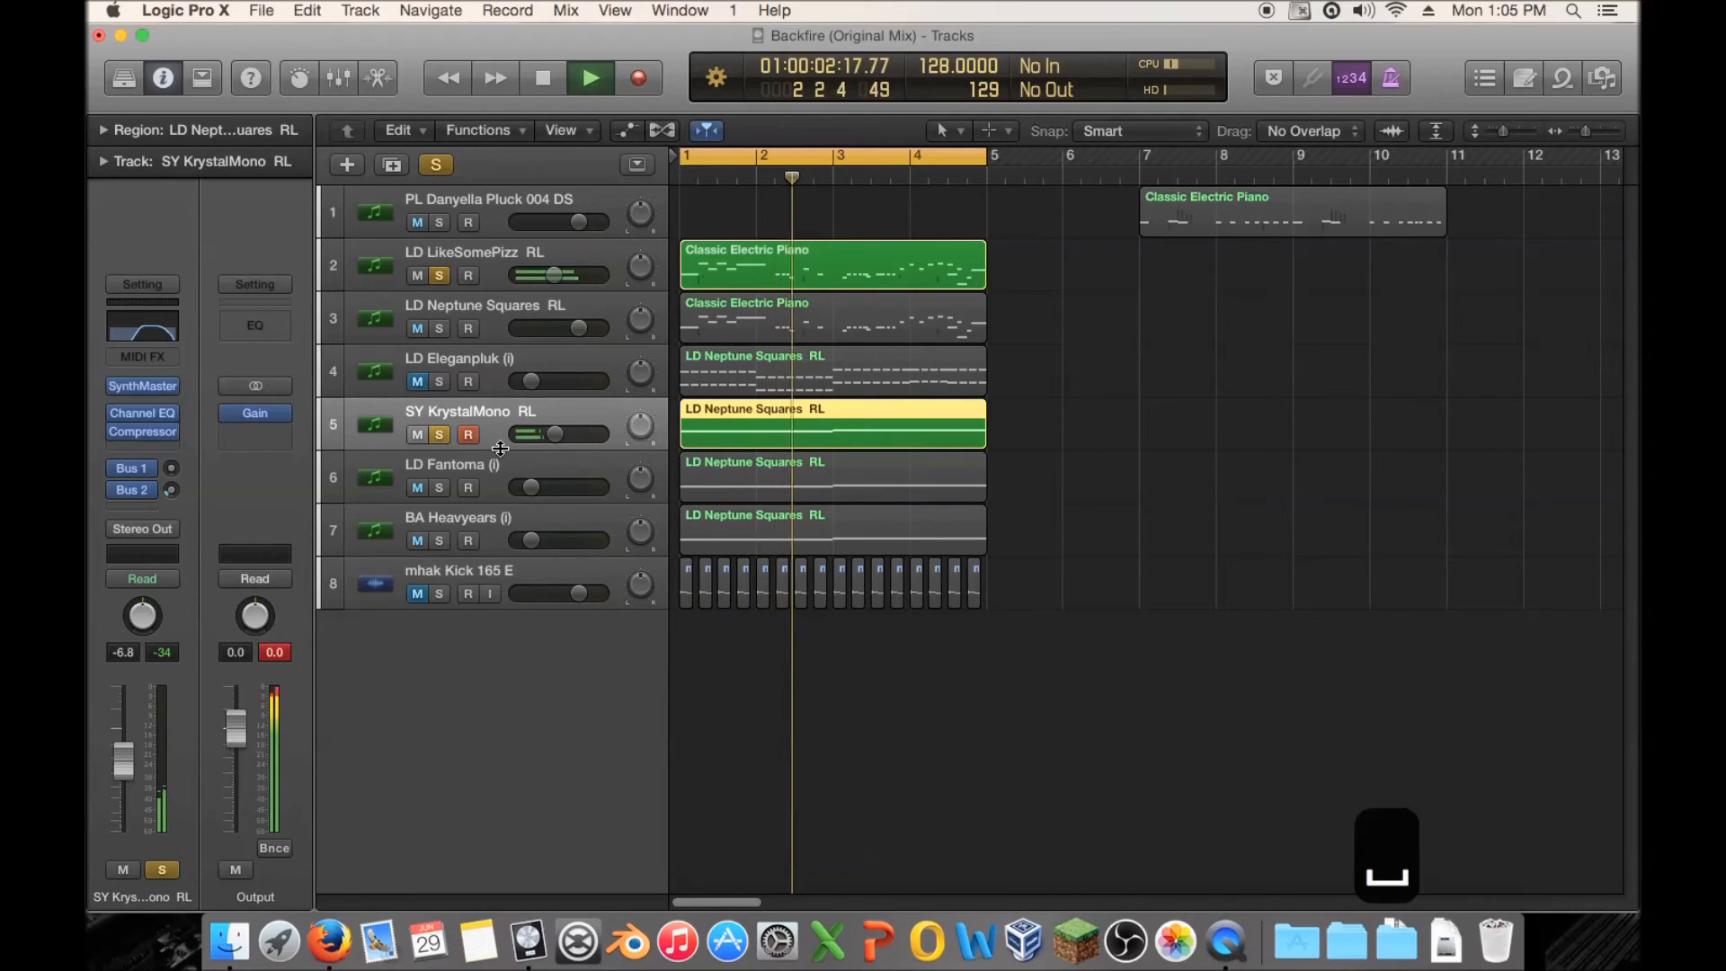
{"action": "left_click_drag", "start_coordinate": [559, 433], "coordinate": [553, 434]}
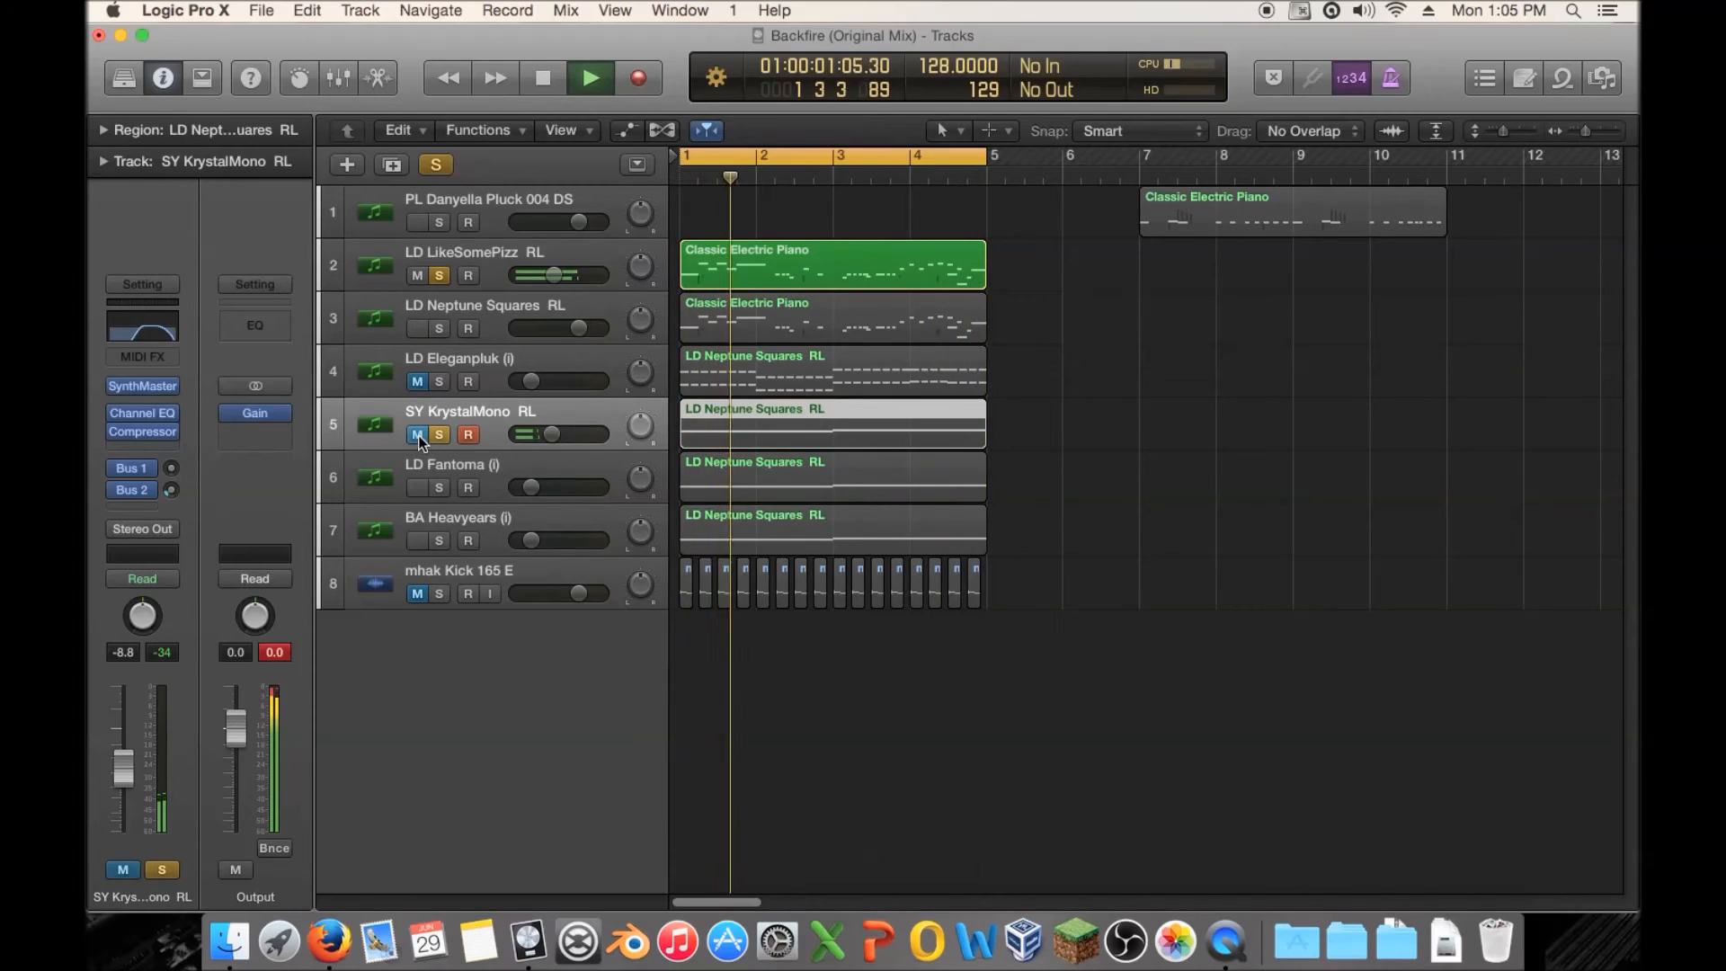
{"action": "key", "text": "space"}
{"action": "left_click", "coordinate": [442, 433]}
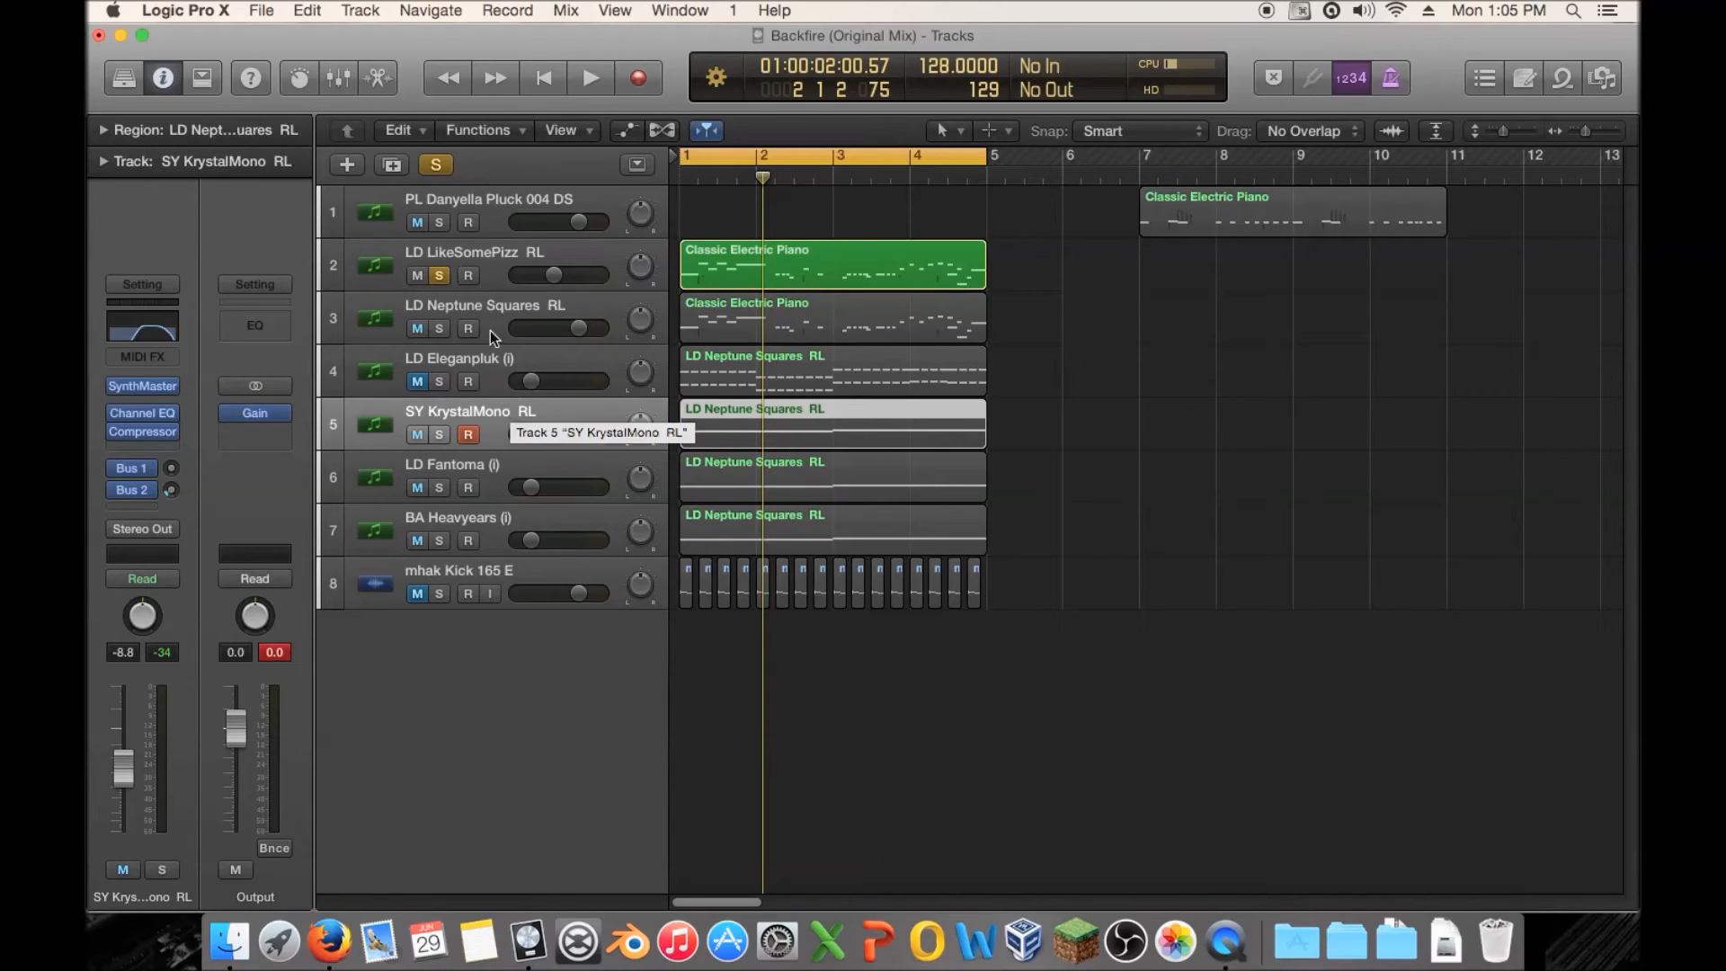
Re-solo LD LikeSomePizz RL and play it briefly on its own.
{"action": "left_click", "coordinate": [437, 273]}
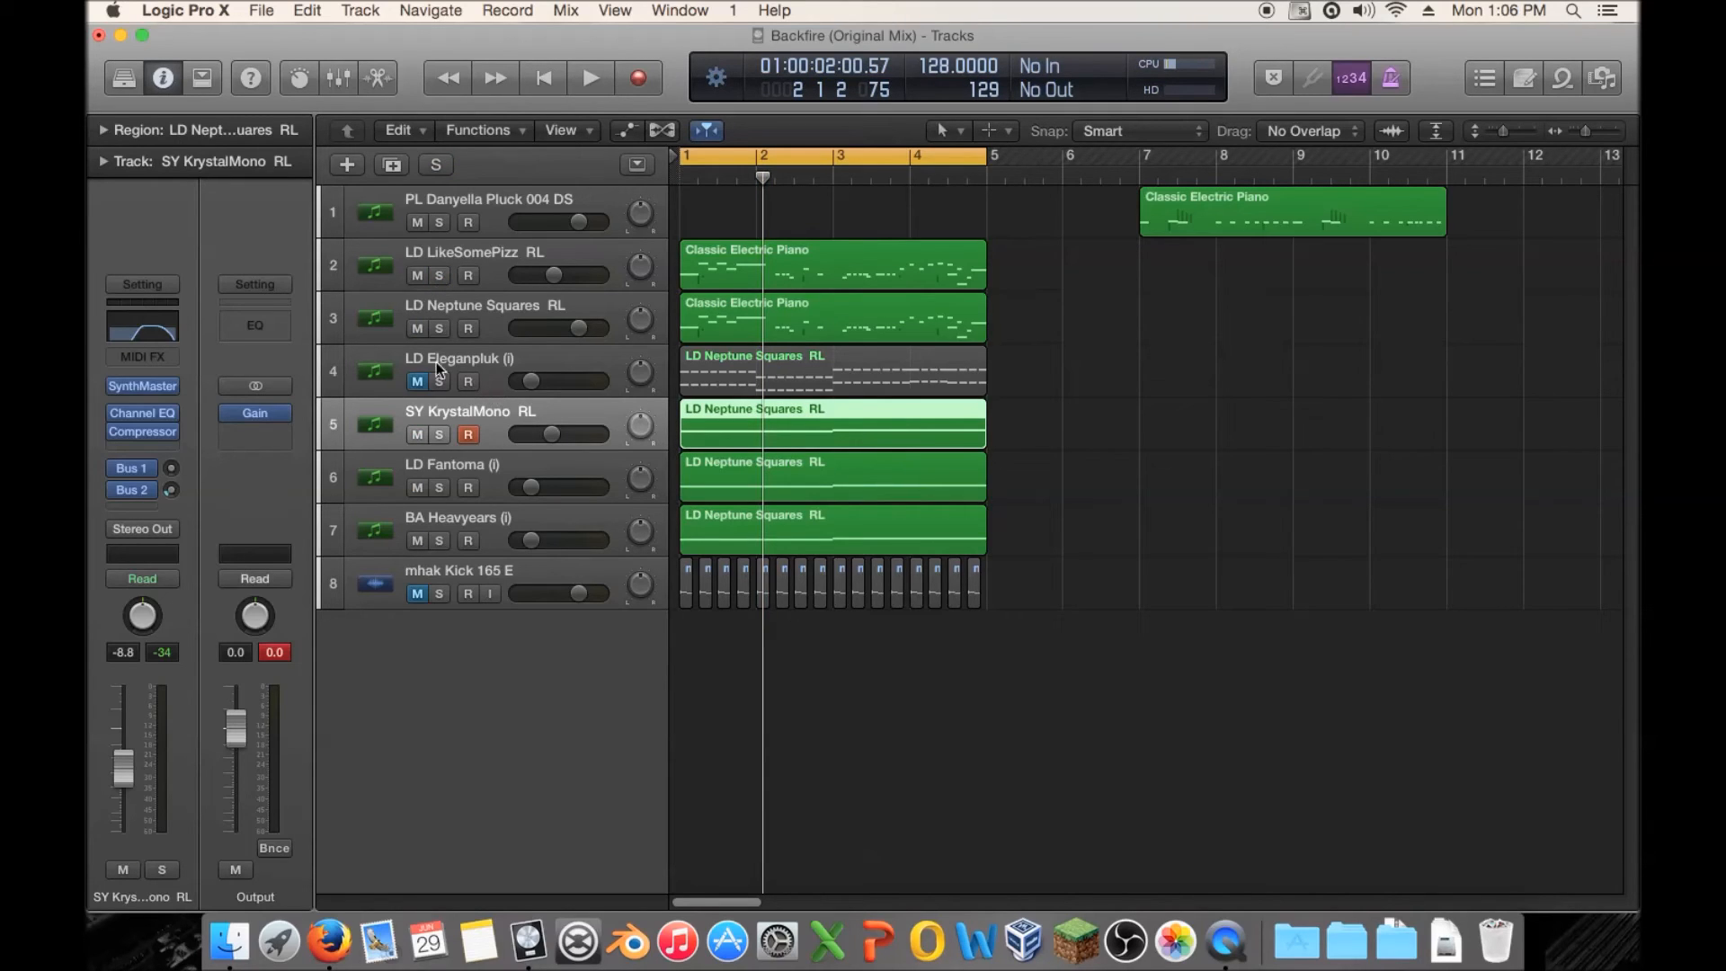
{"action": "left_click", "coordinate": [439, 276]}
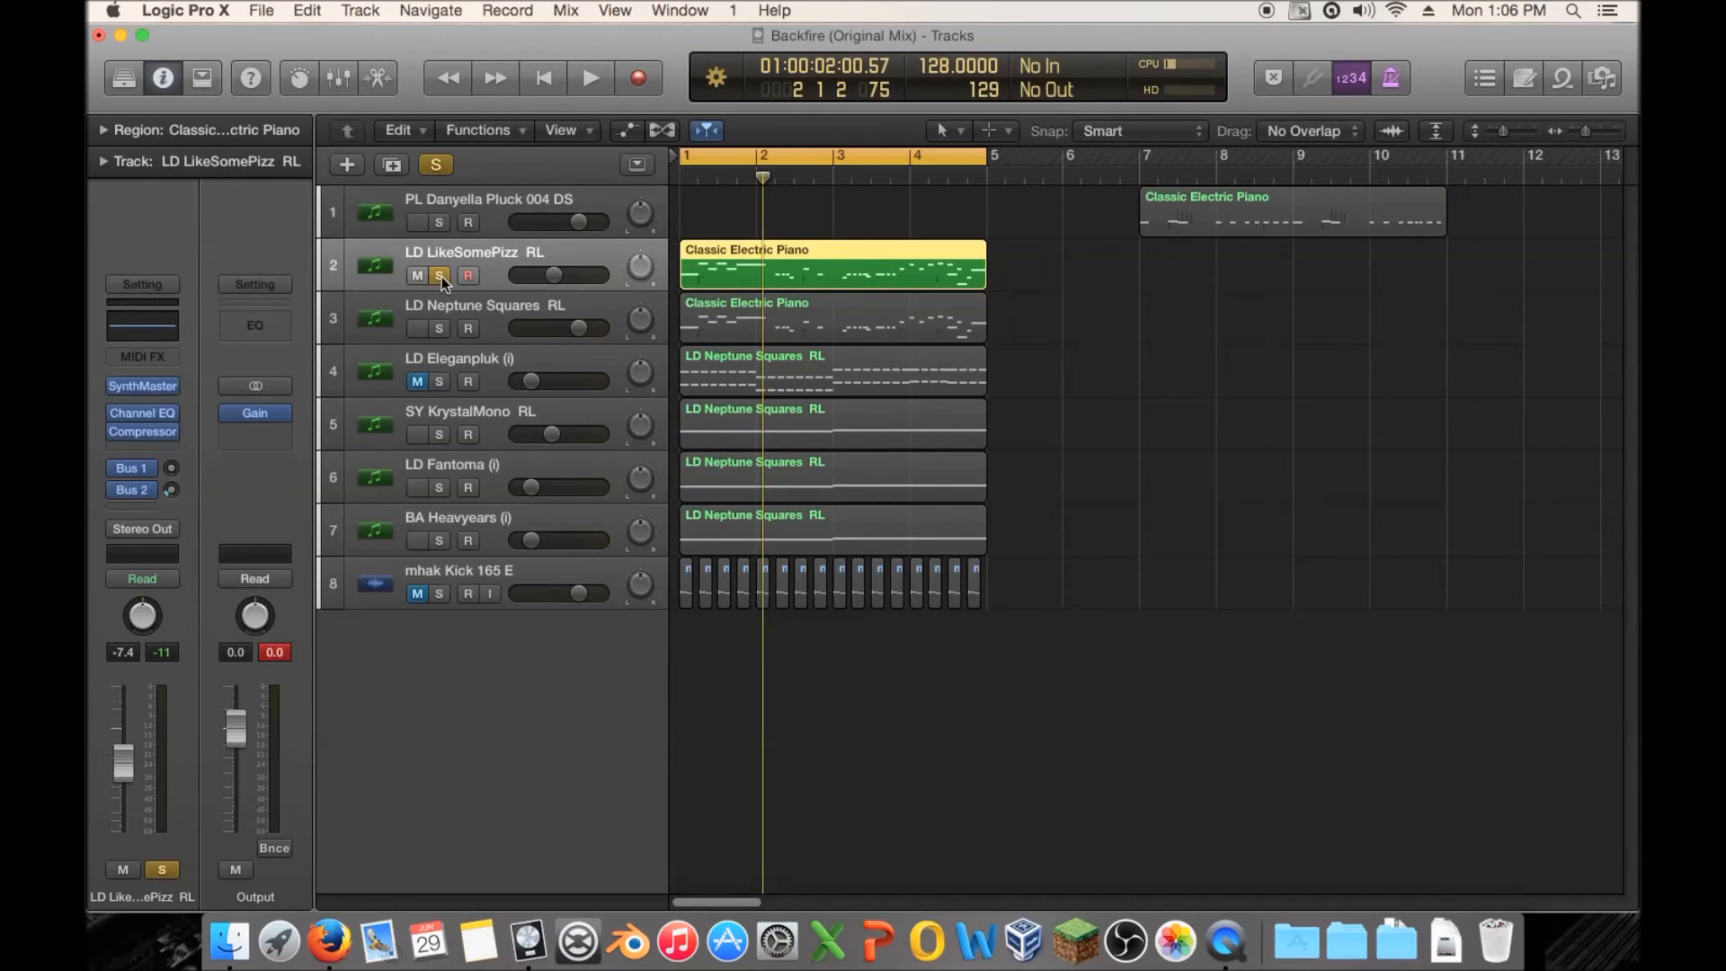
{"action": "key", "text": "space"}
{"action": "key", "text": "space"}
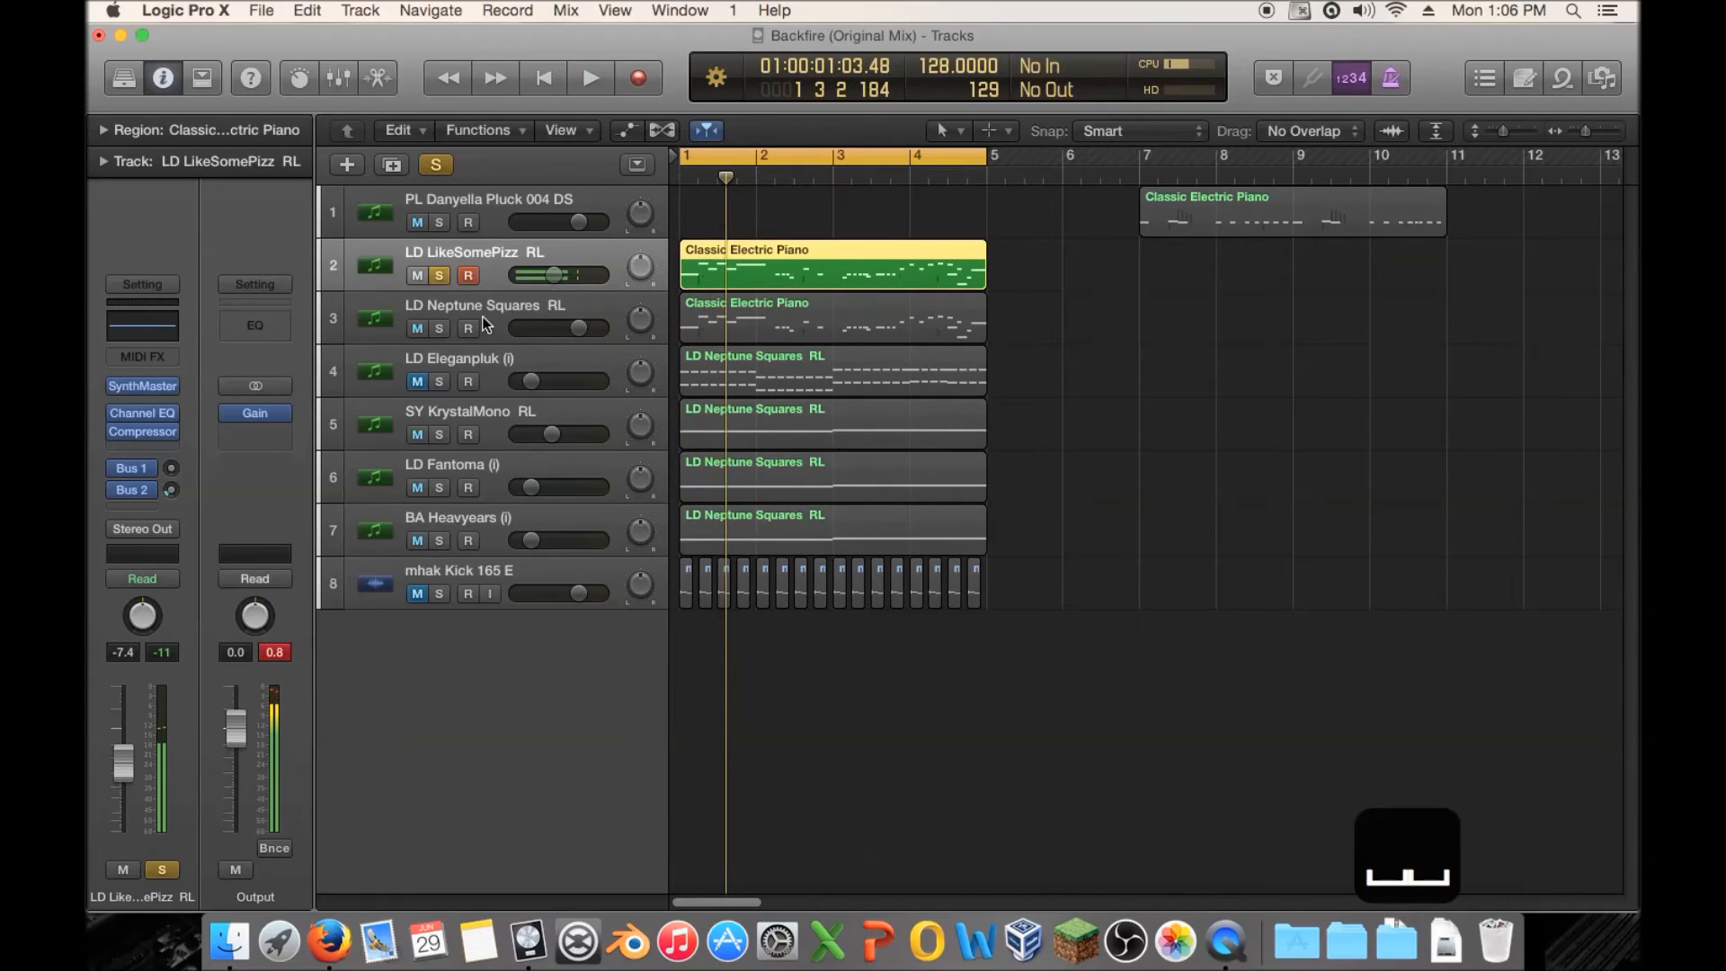
Compare LD LikeSomePizz RL with and without LD Neptune Squares RL soloed during playback, and clear all solos.
{"action": "left_click", "coordinate": [441, 329]}
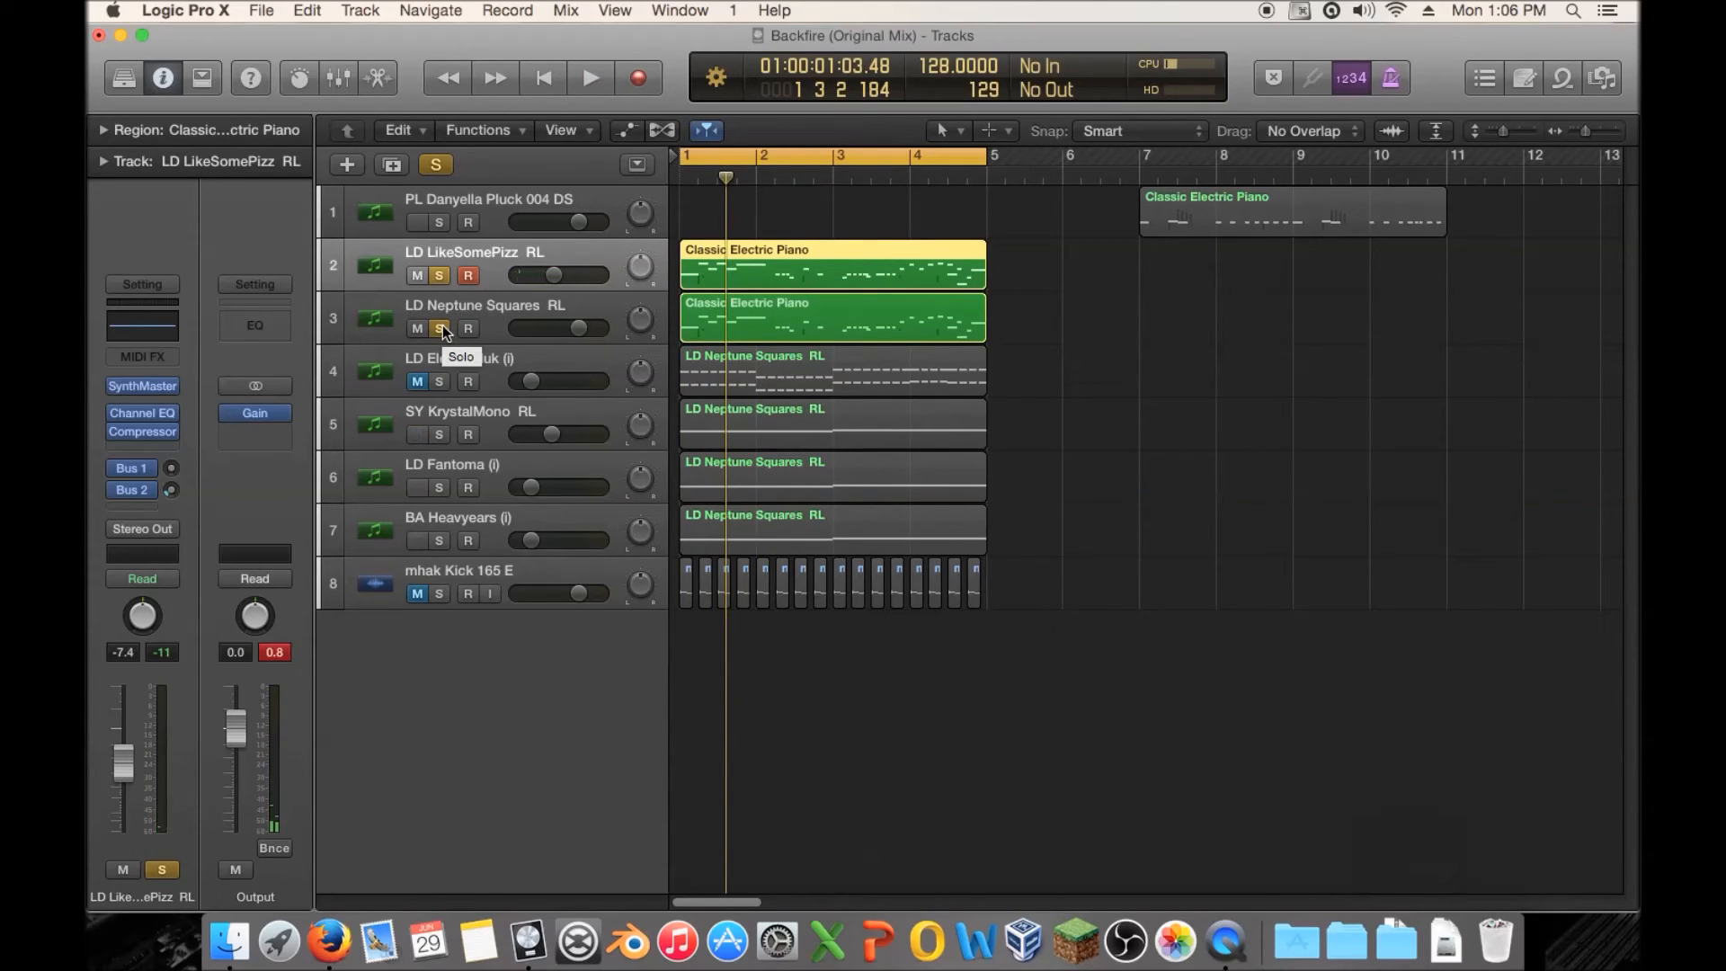
{"action": "key", "text": "space"}
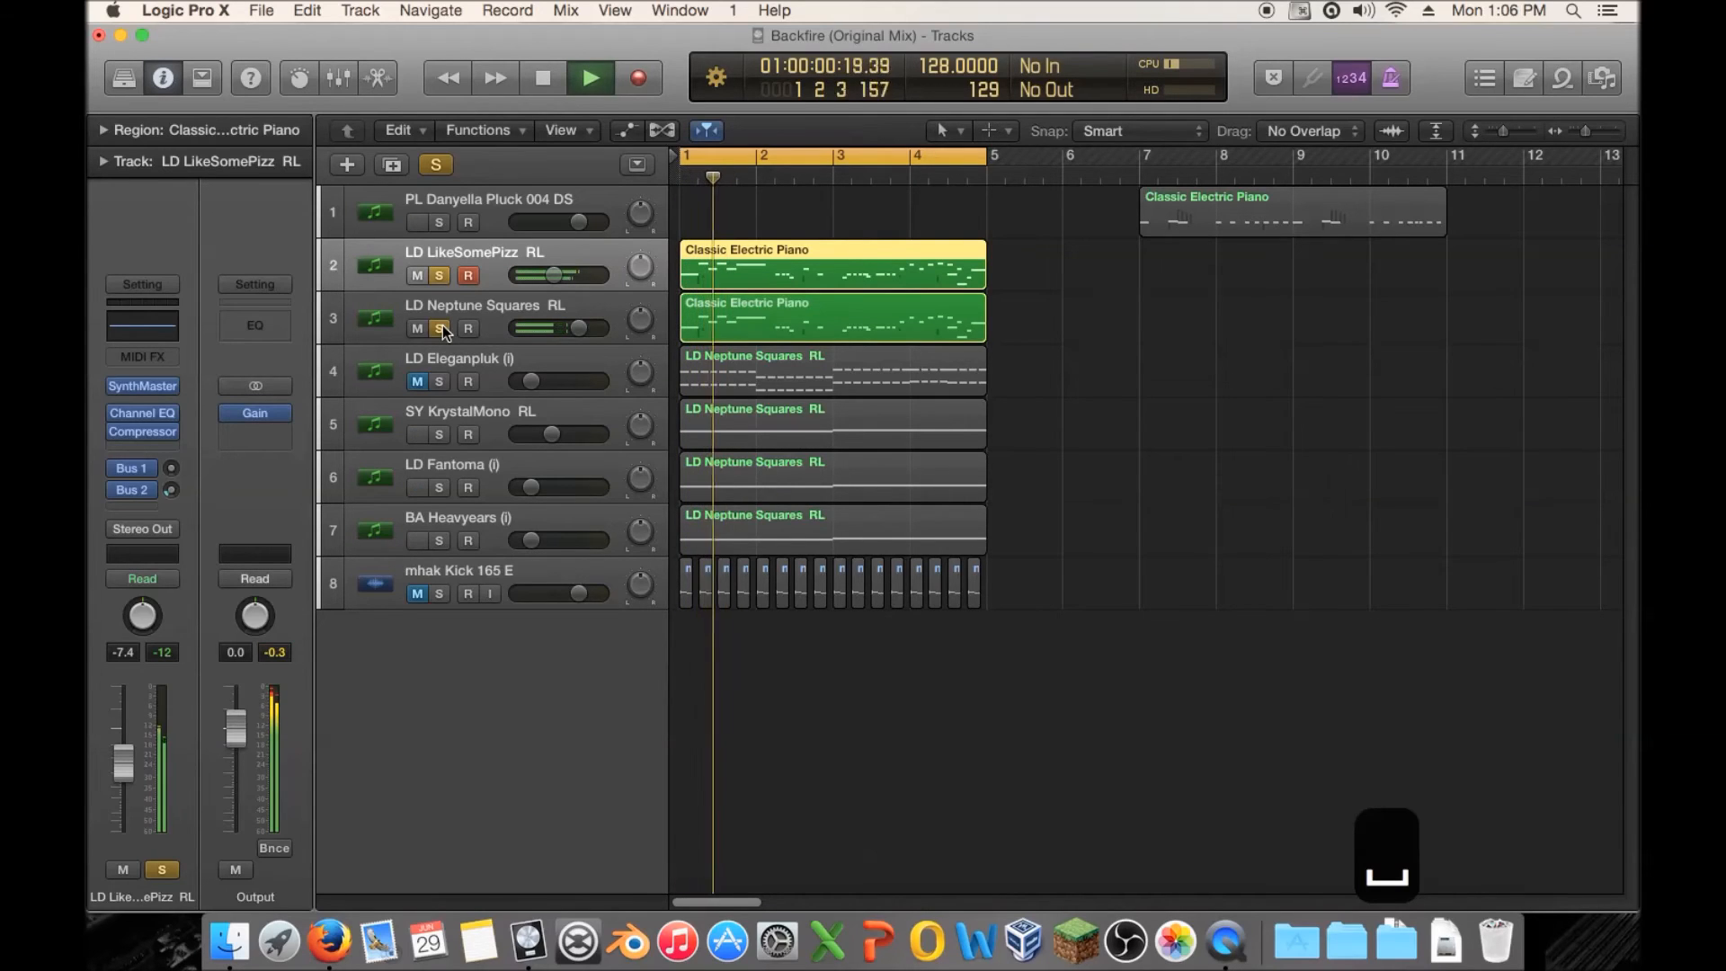
{"action": "left_click", "coordinate": [442, 325]}
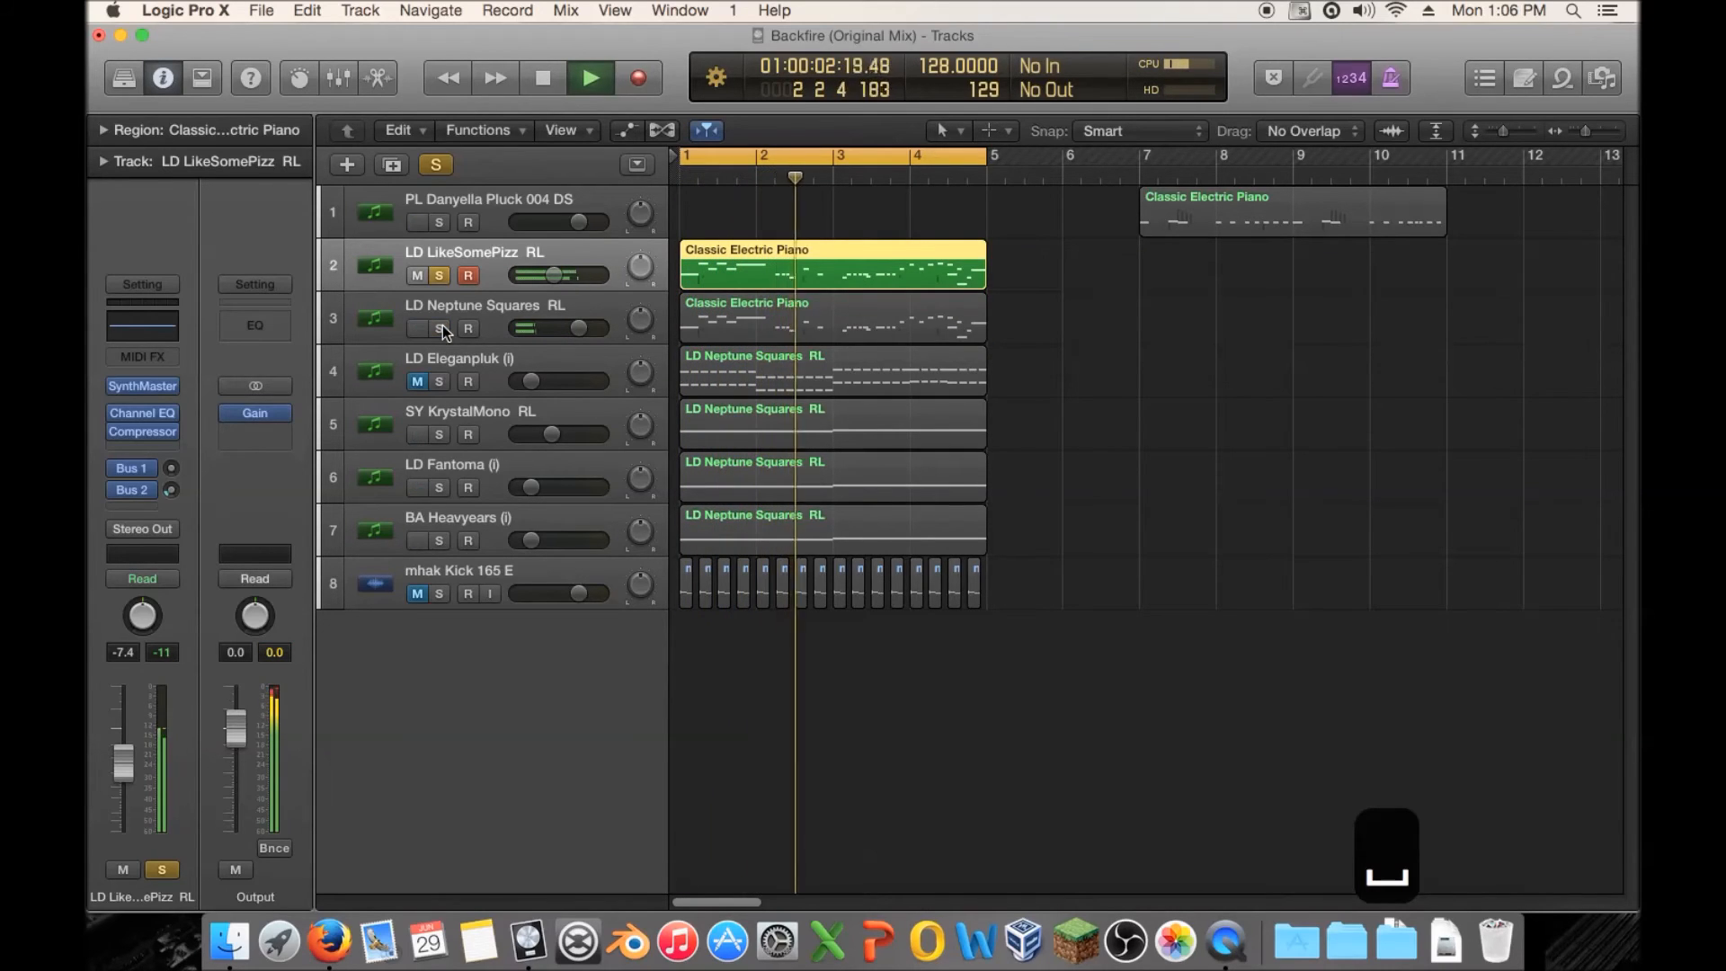
{"action": "left_click", "coordinate": [442, 325]}
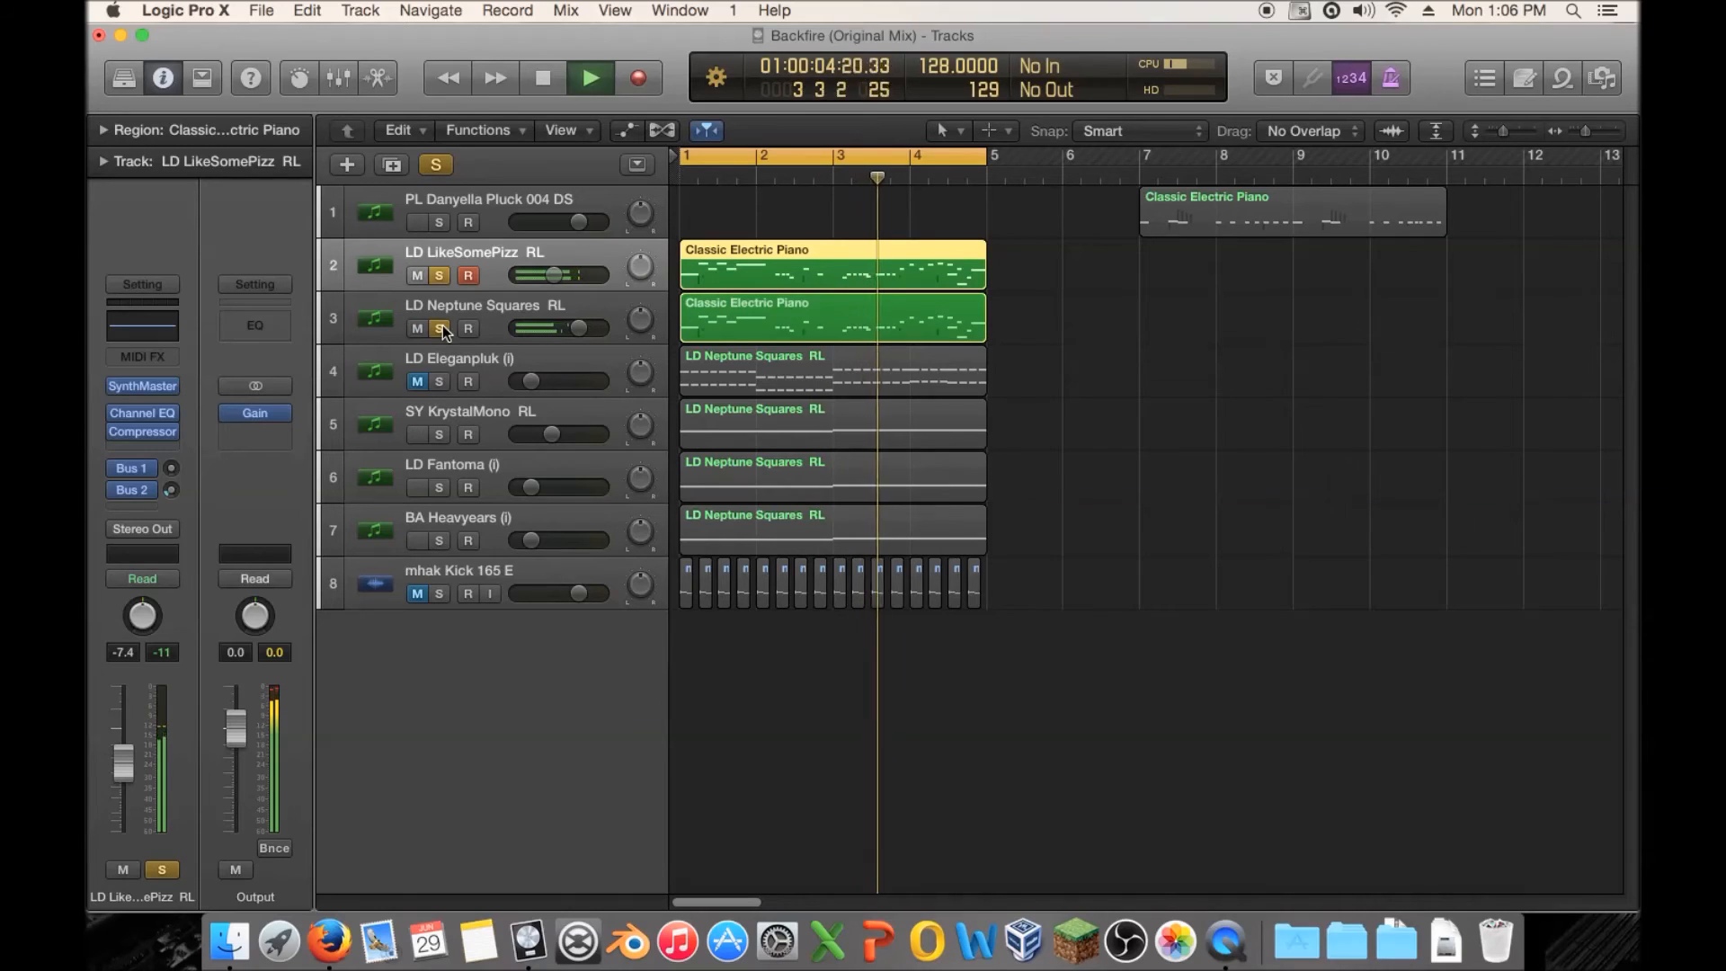
{"action": "key", "text": "space"}
{"action": "left_click", "coordinate": [442, 325], "text": "alt"}
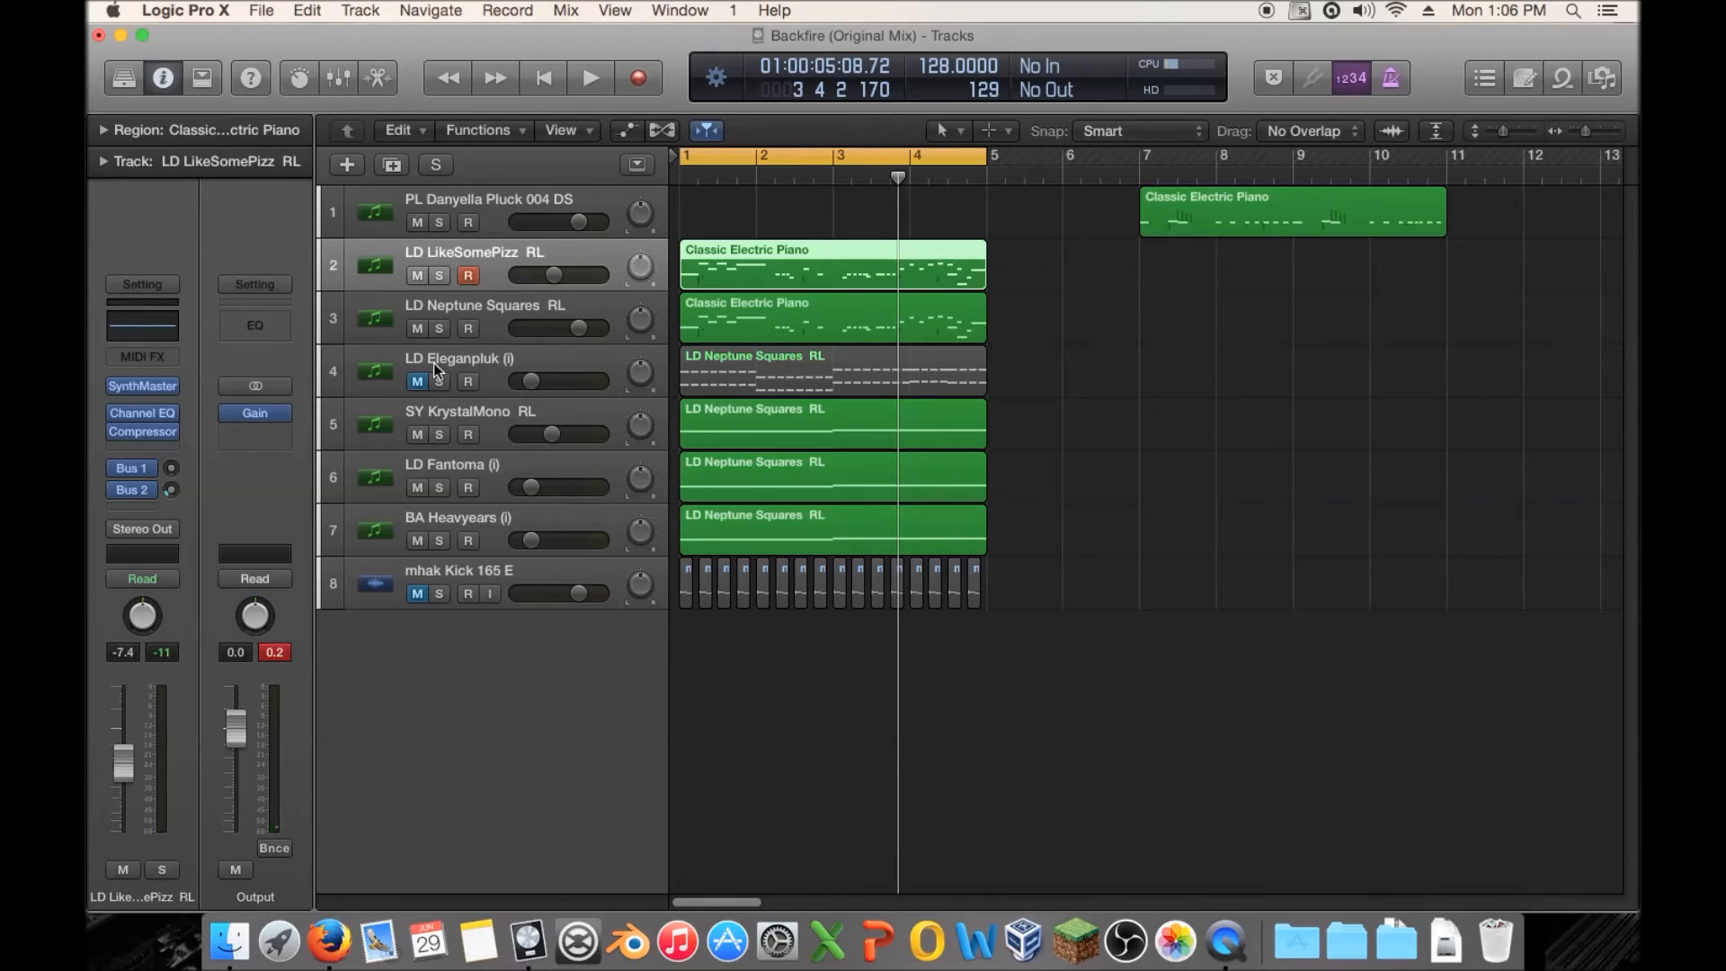
Play the mix briefly, and compare soloed LD LikeSomePizz RL with LD Neptune Squares RL switched out and back in.
{"action": "key", "text": "space"}
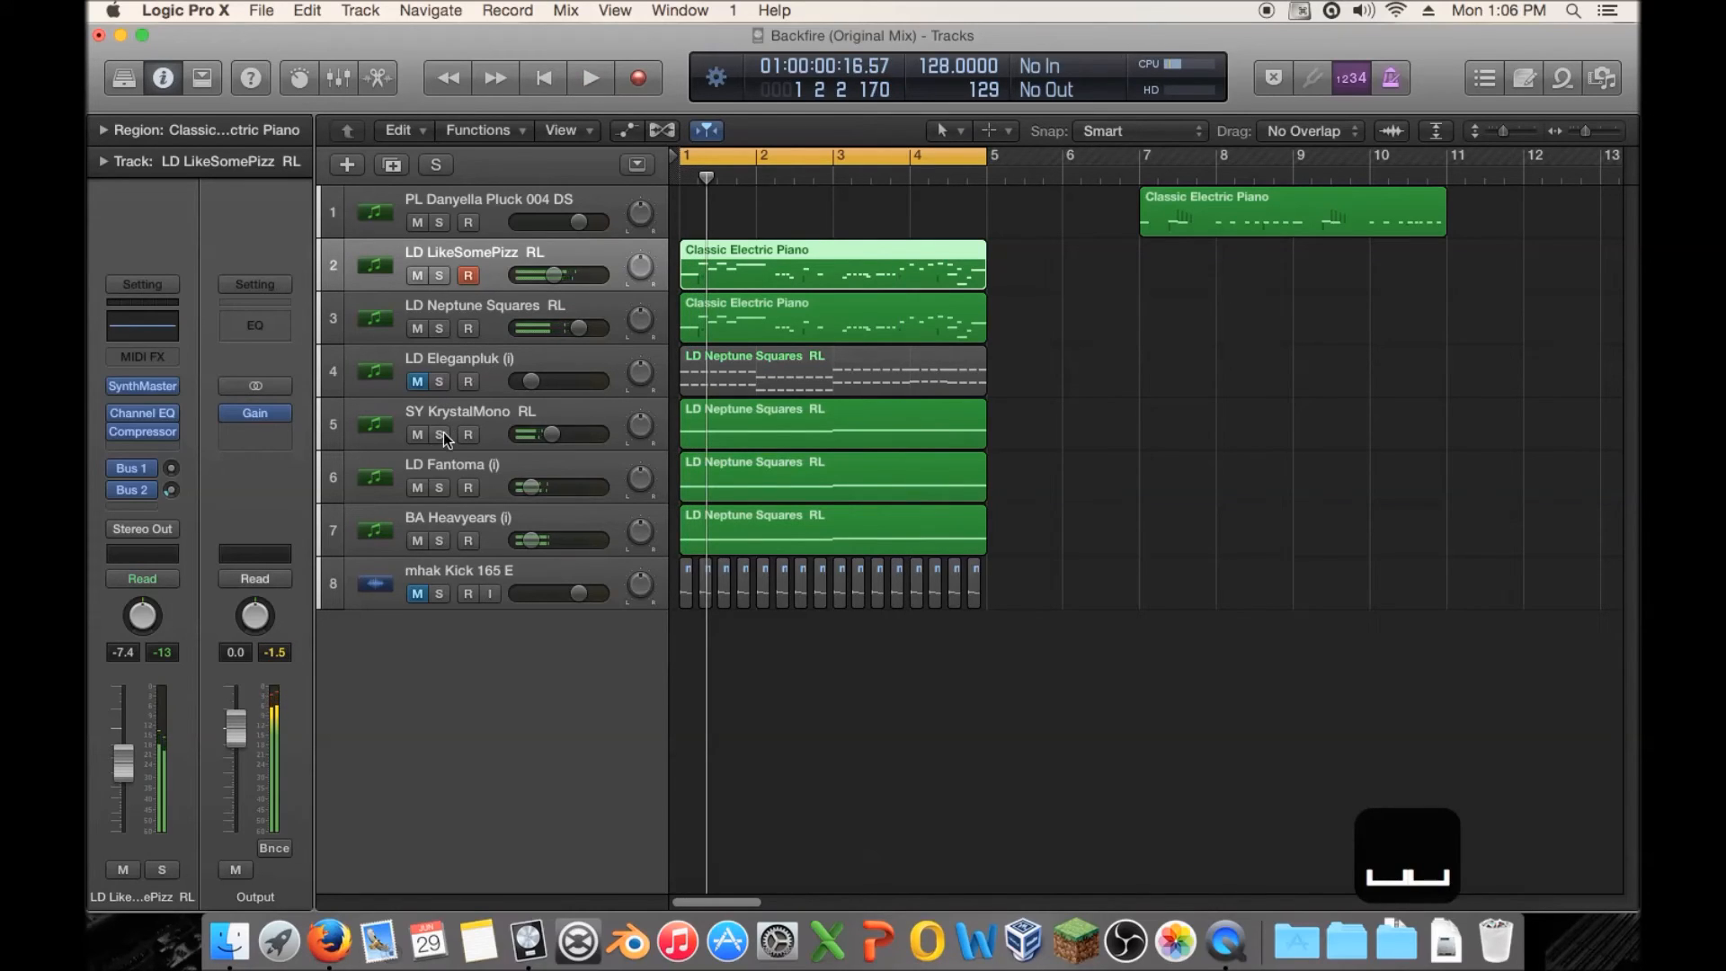
{"action": "left_click", "coordinate": [442, 483]}
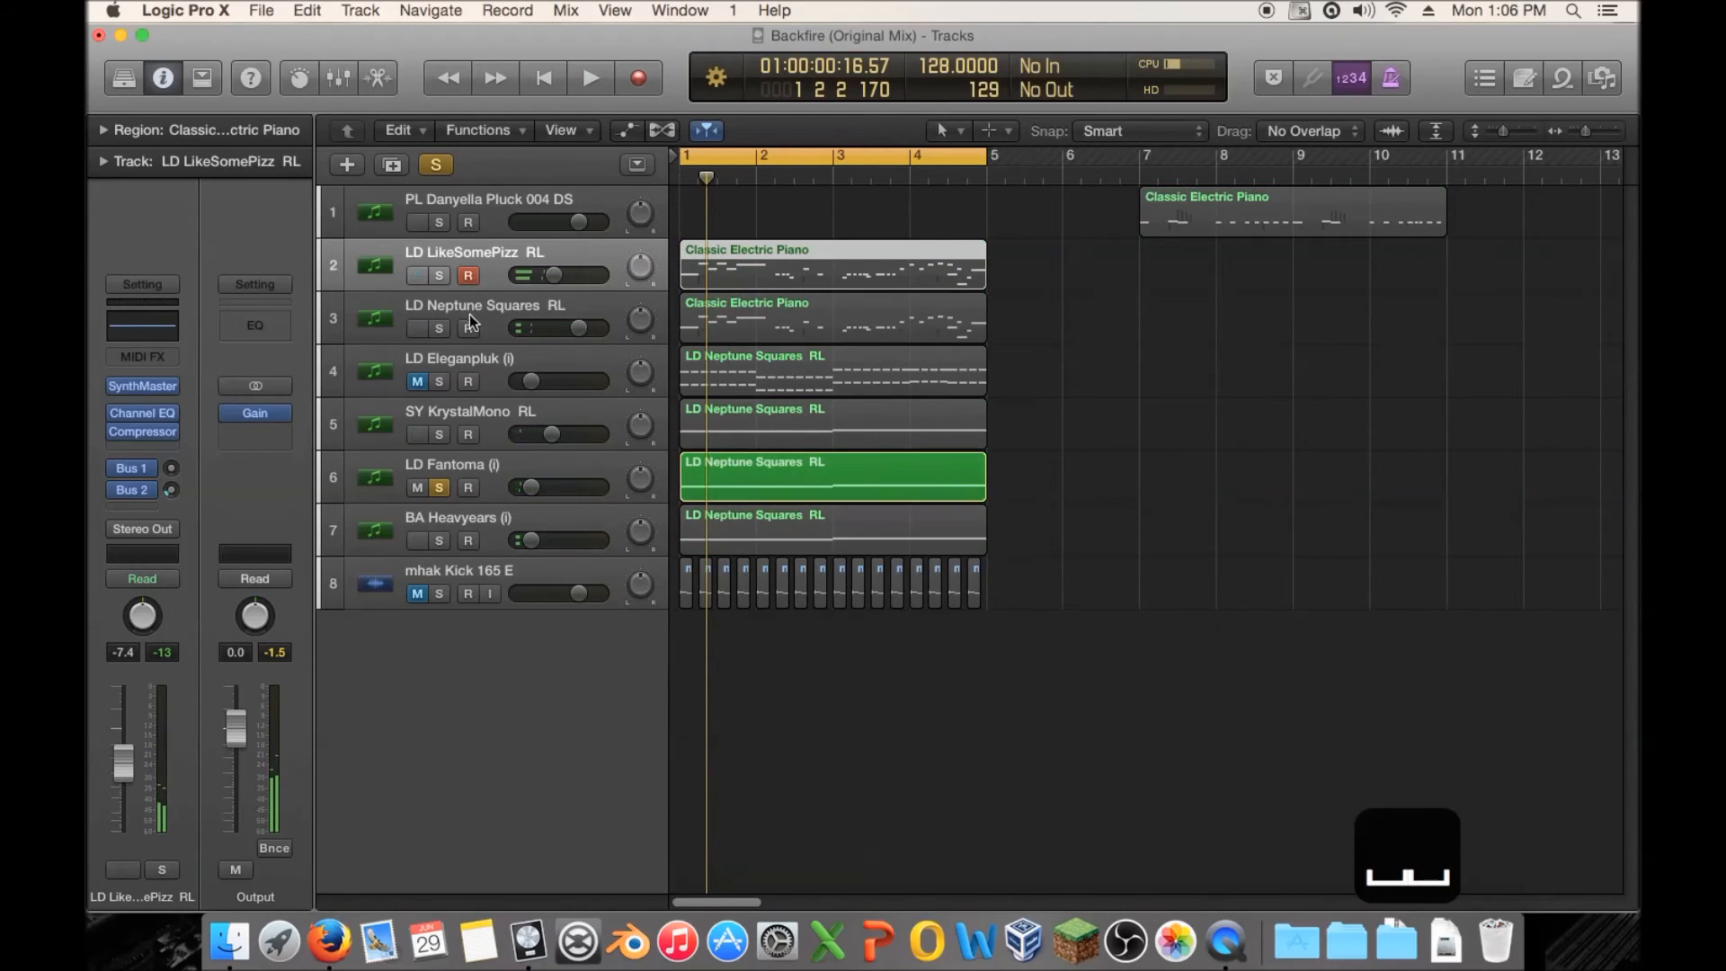
{"action": "left_click_drag", "start_coordinate": [440, 333], "coordinate": [439, 273]}
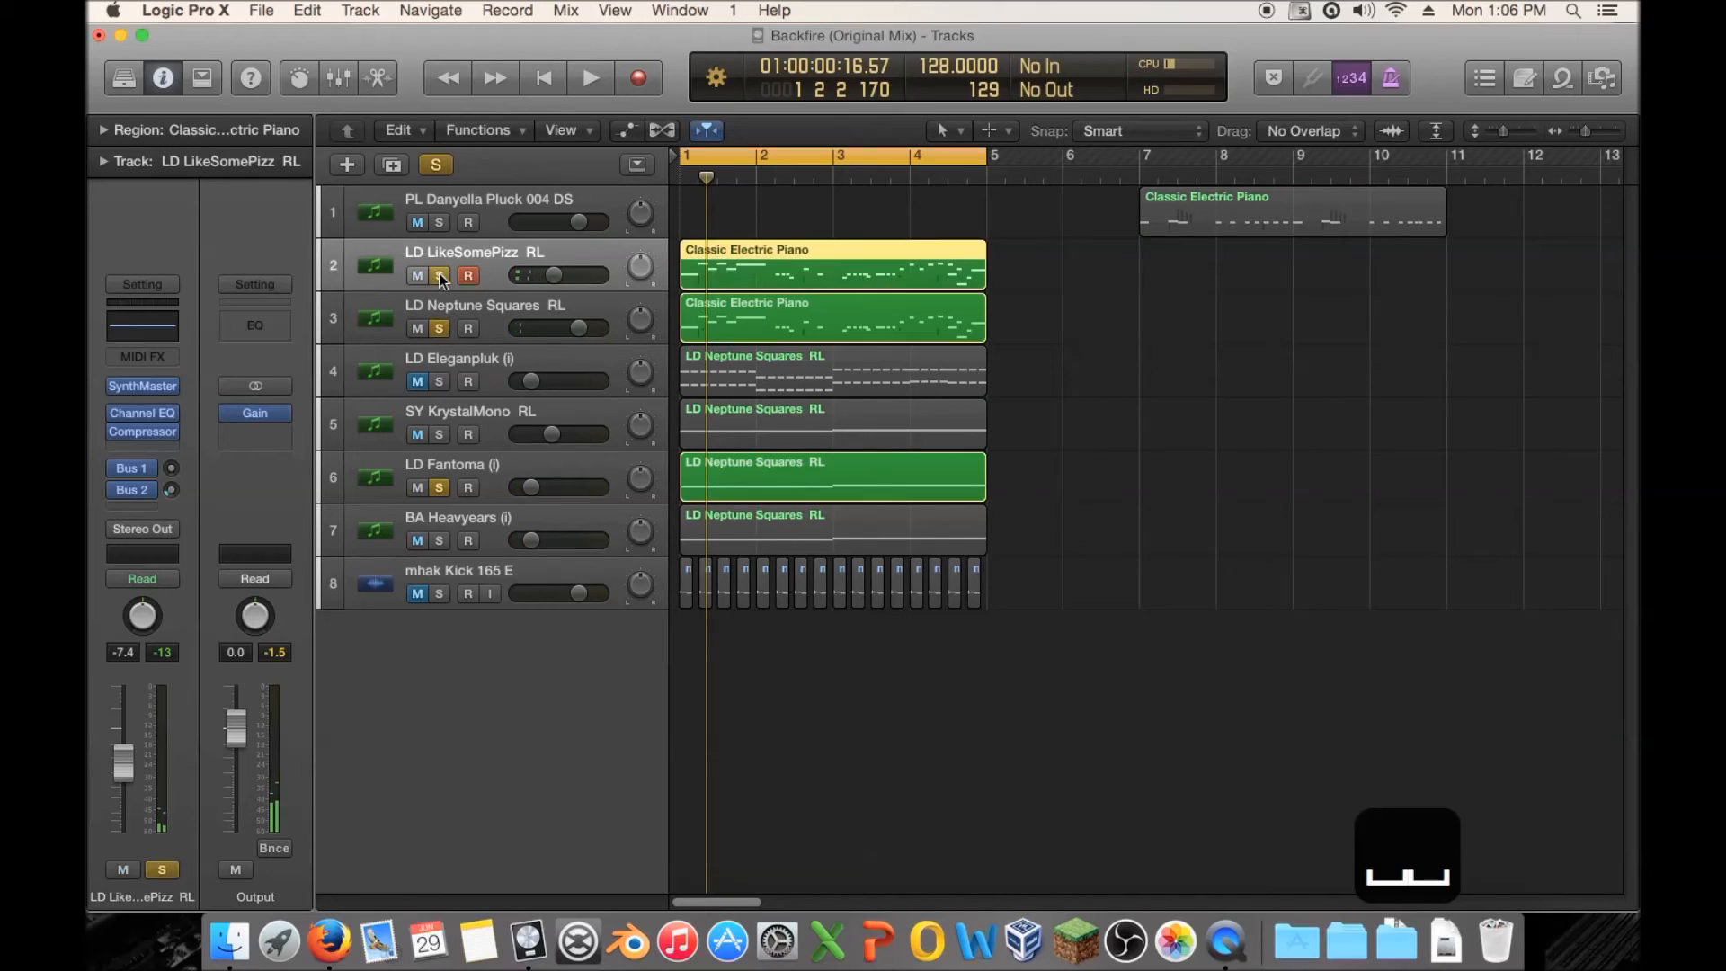
{"action": "left_click", "coordinate": [439, 488]}
{"action": "key", "text": "space"}
{"action": "left_click", "coordinate": [442, 328]}
{"action": "left_click", "coordinate": [442, 327]}
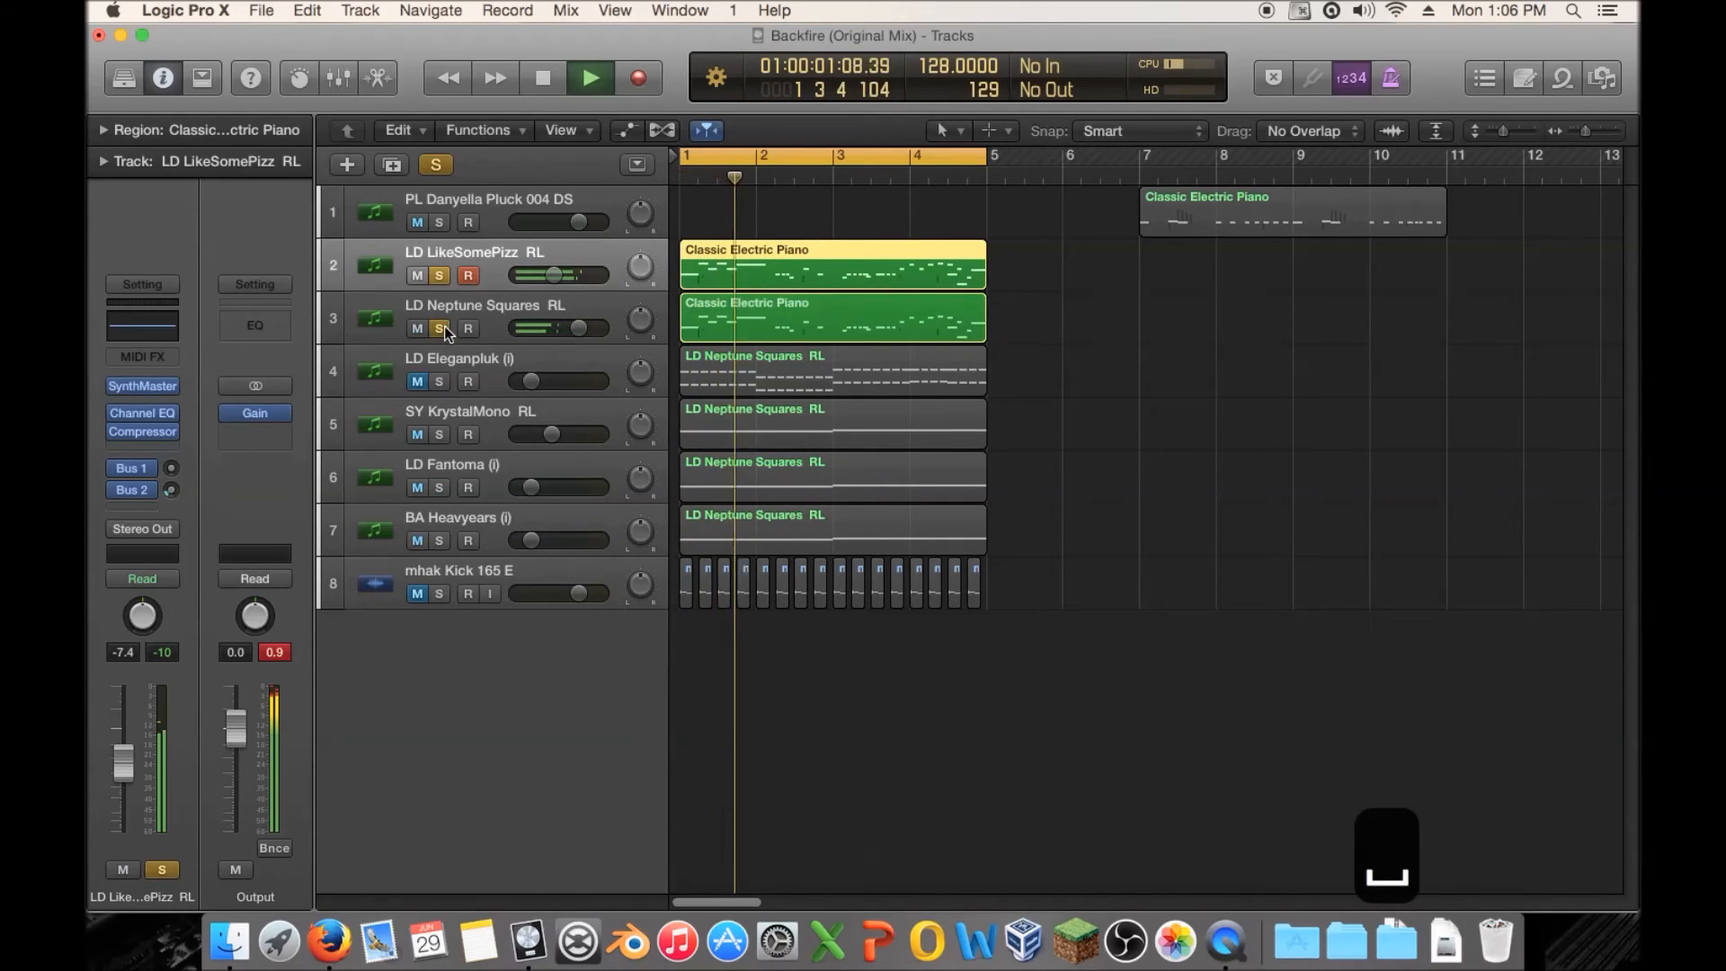
{"action": "key", "text": "space"}
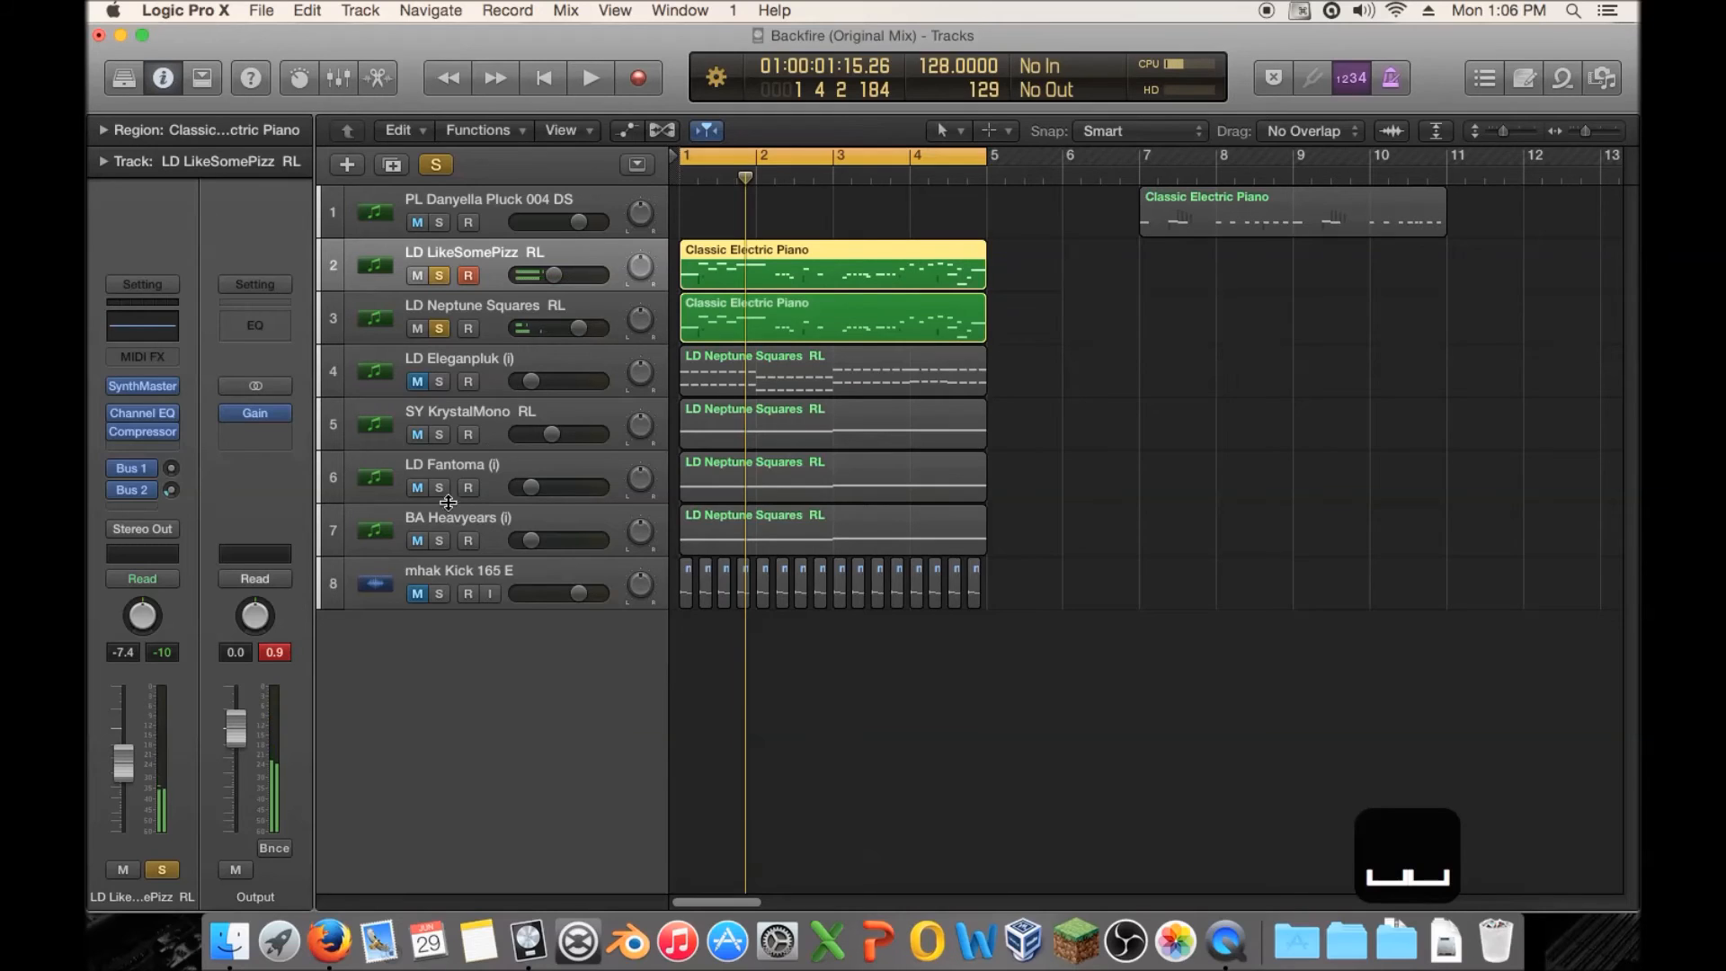
Audition LD Fantoma (i) soloed alongside the two leads and remove its solo, viewing LD LikeSomePizz RL's Channel EQ before playback.
{"action": "left_click", "coordinate": [439, 487]}
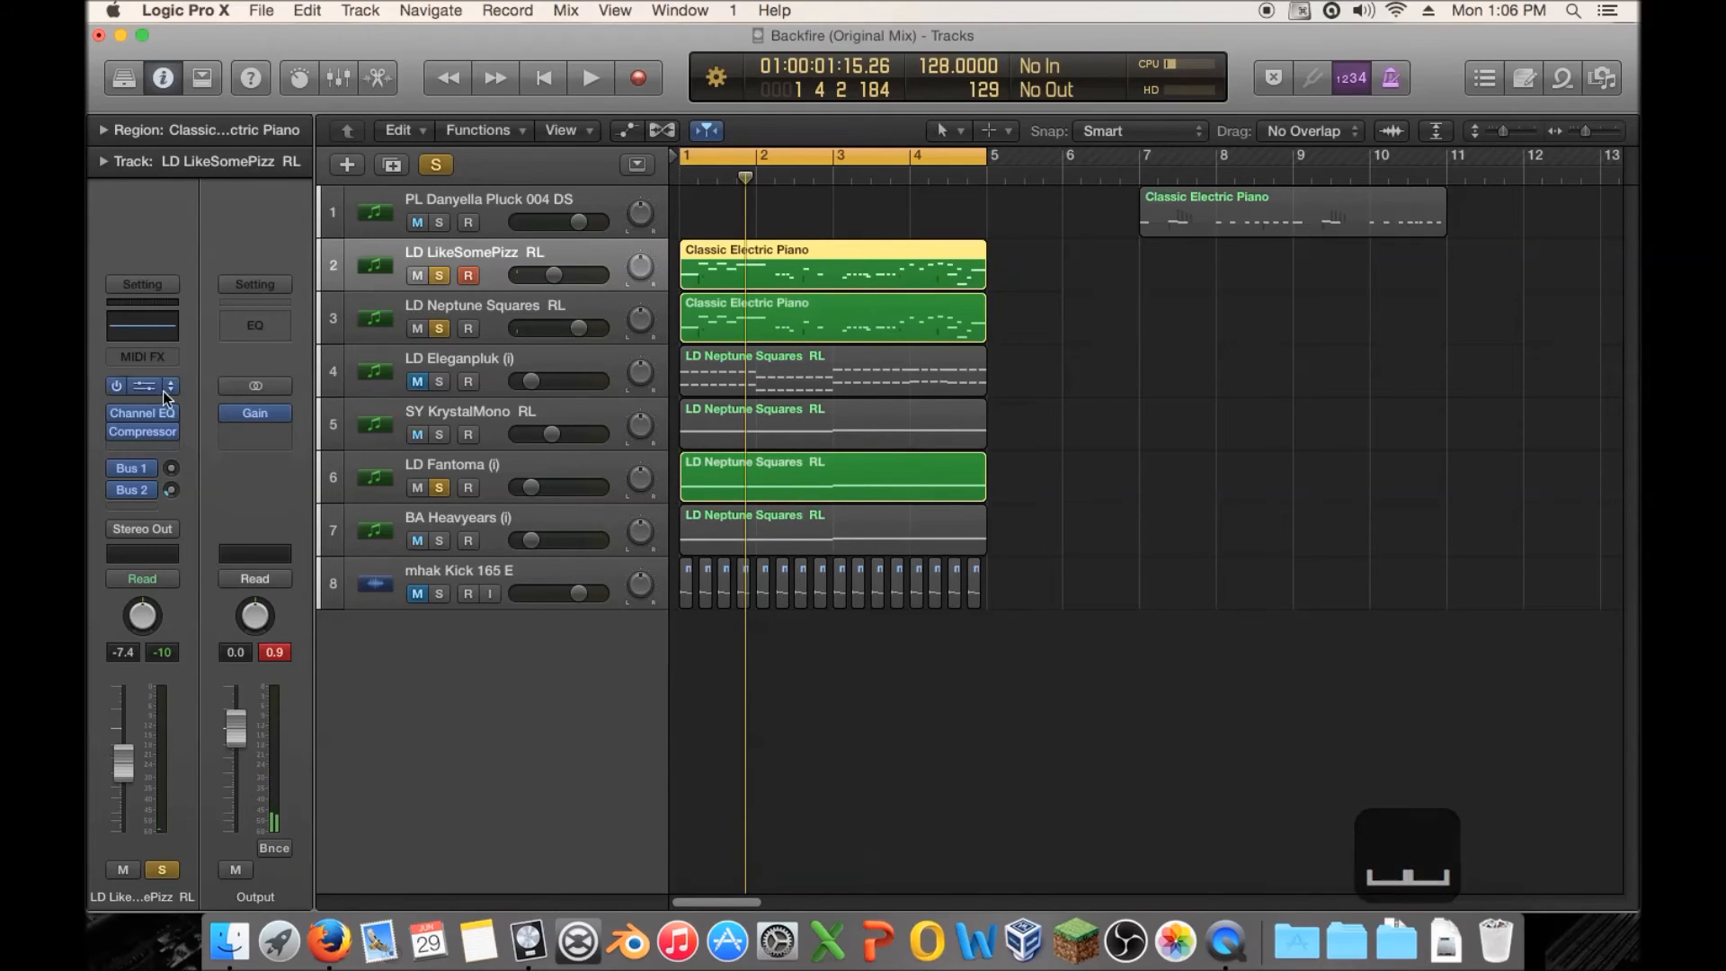
{"action": "left_click", "coordinate": [155, 413]}
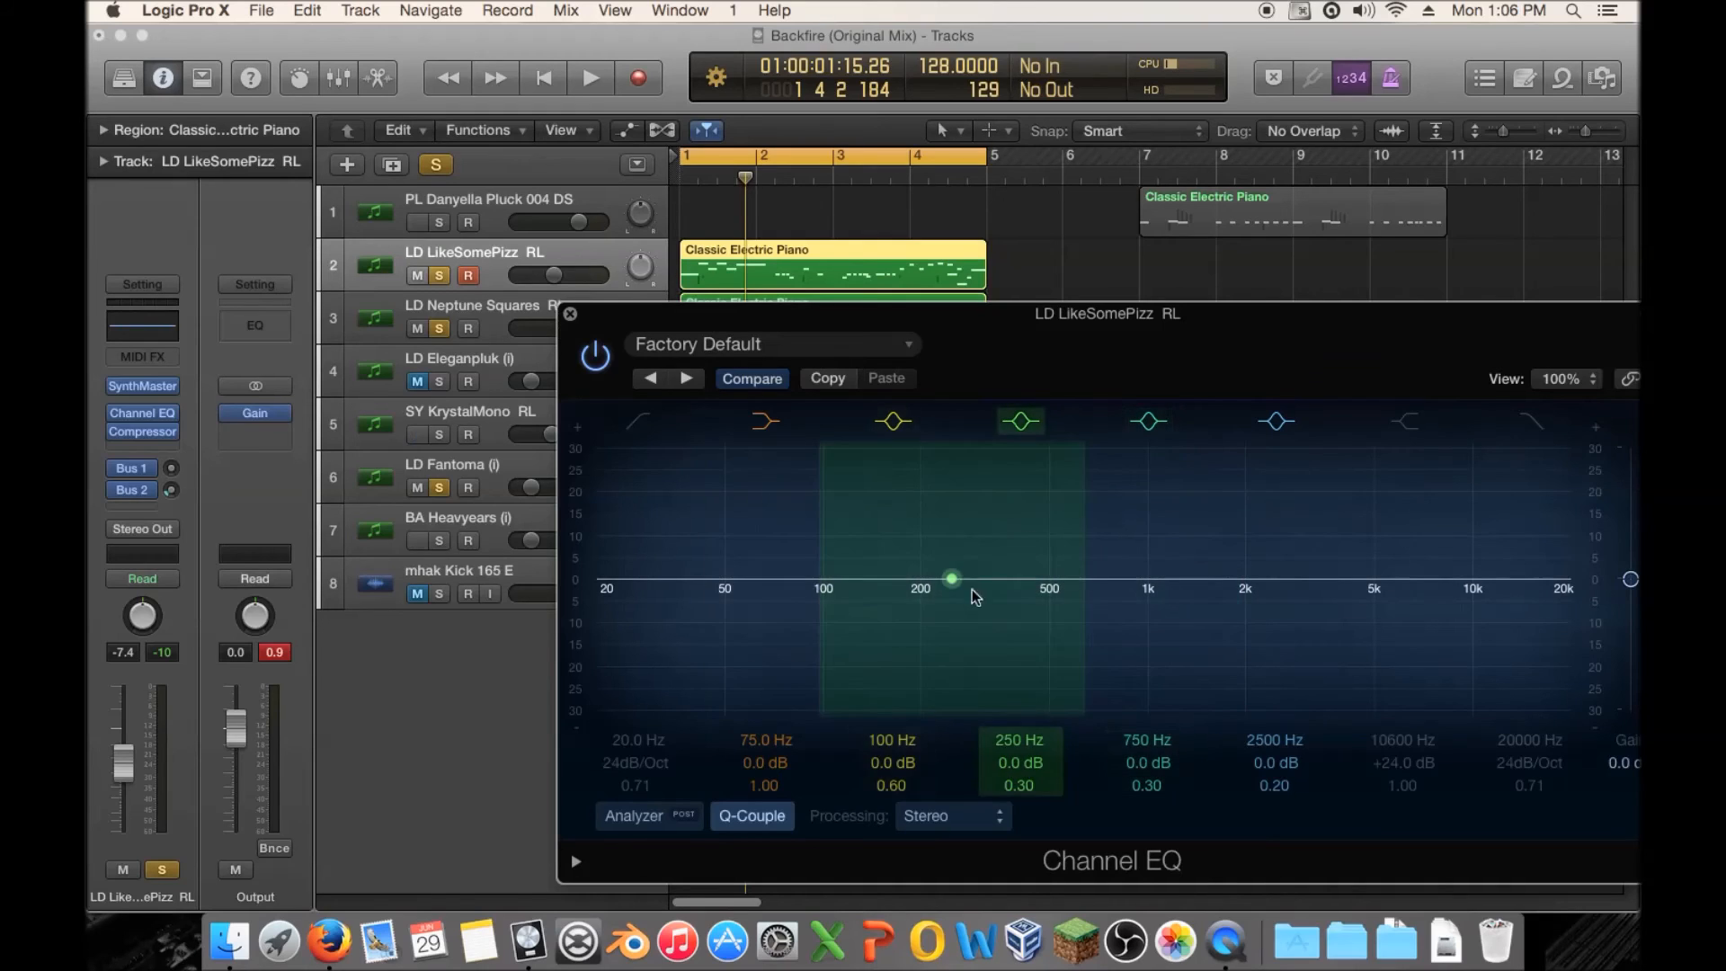
{"action": "left_click", "coordinate": [570, 314]}
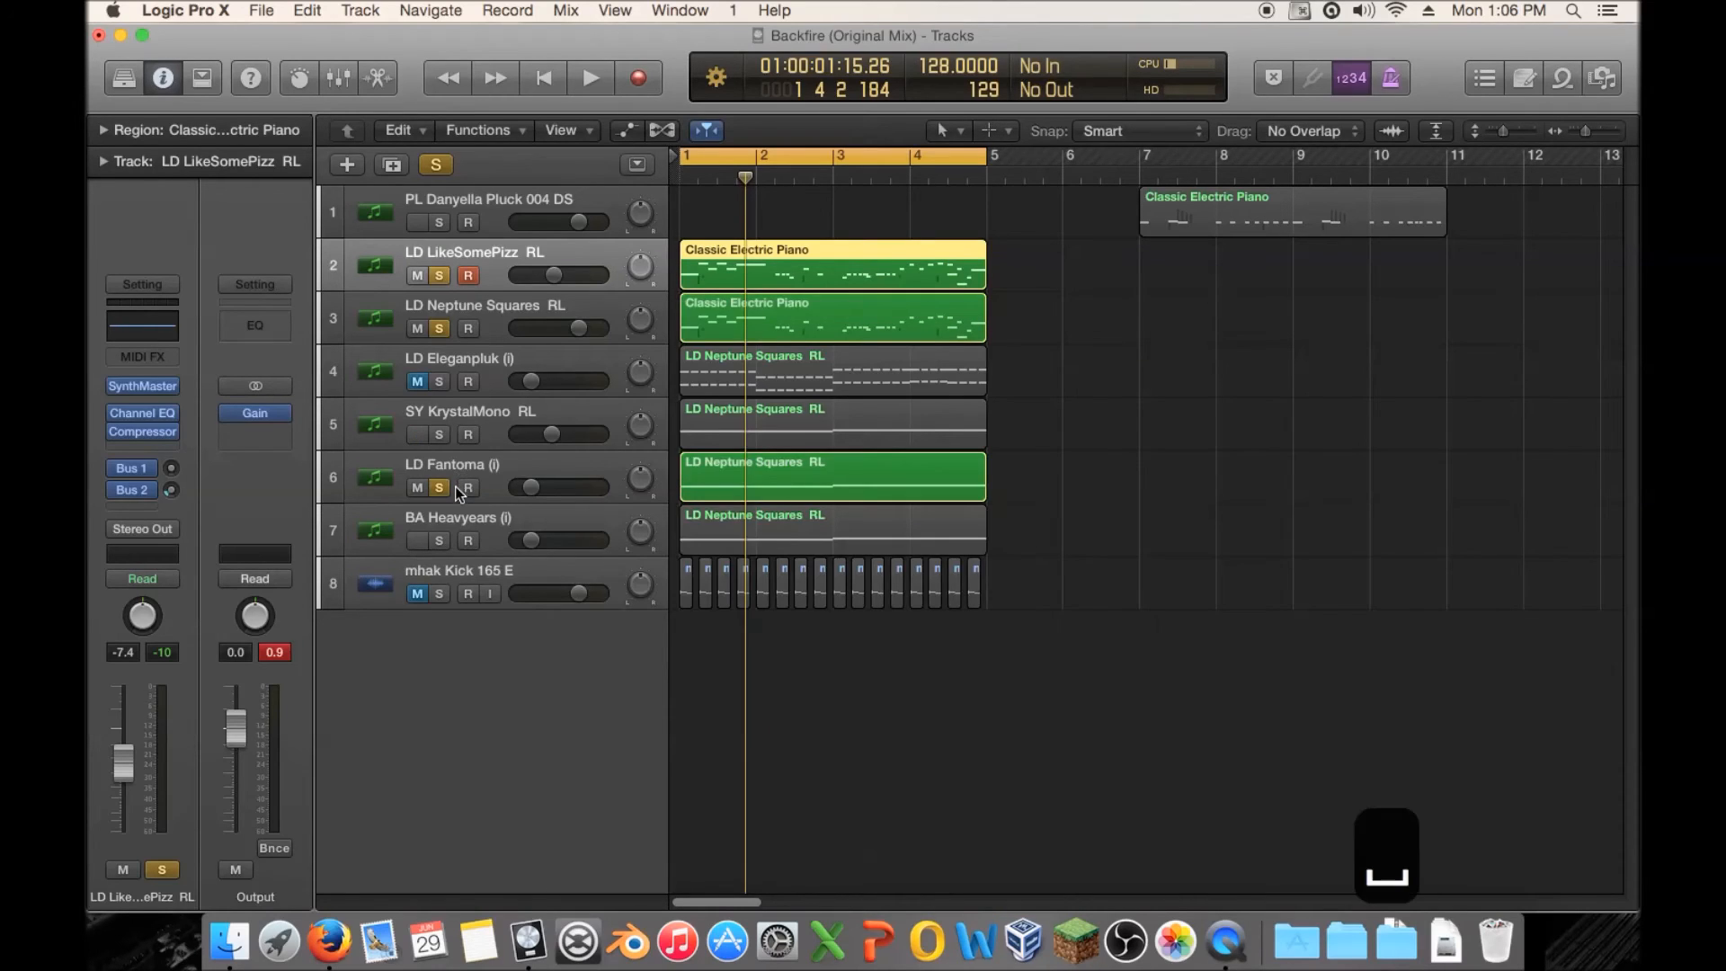
{"action": "key", "text": "space"}
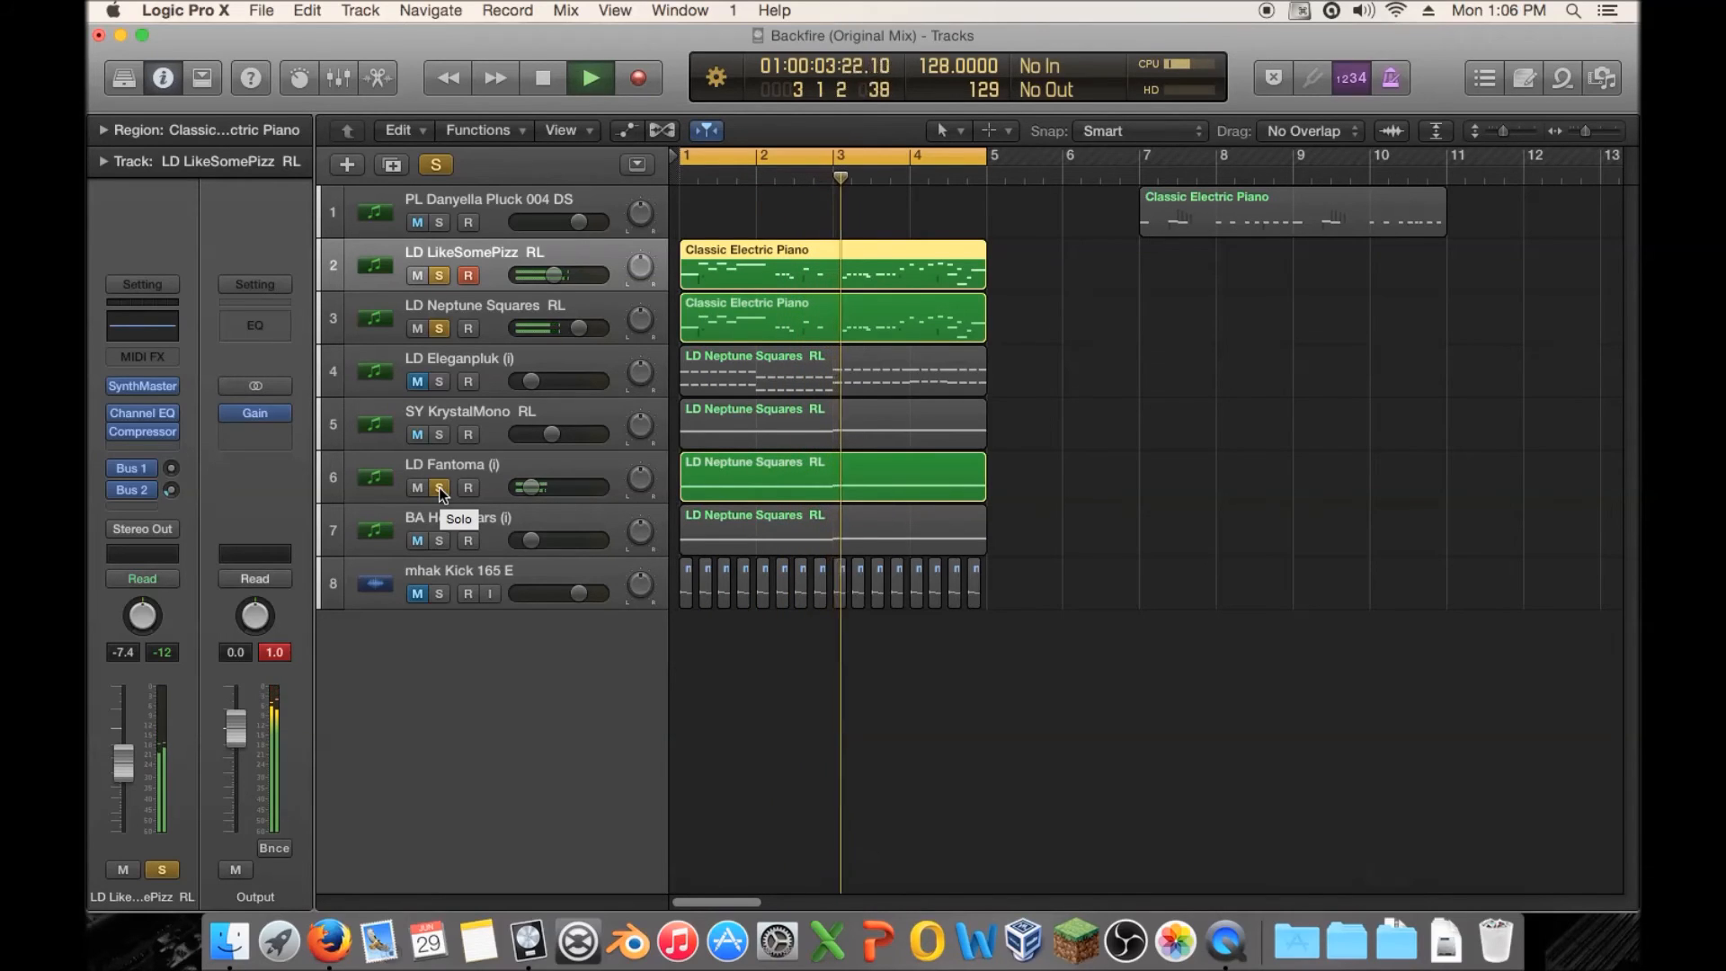
{"action": "key", "text": "space"}
{"action": "left_click", "coordinate": [439, 487]}
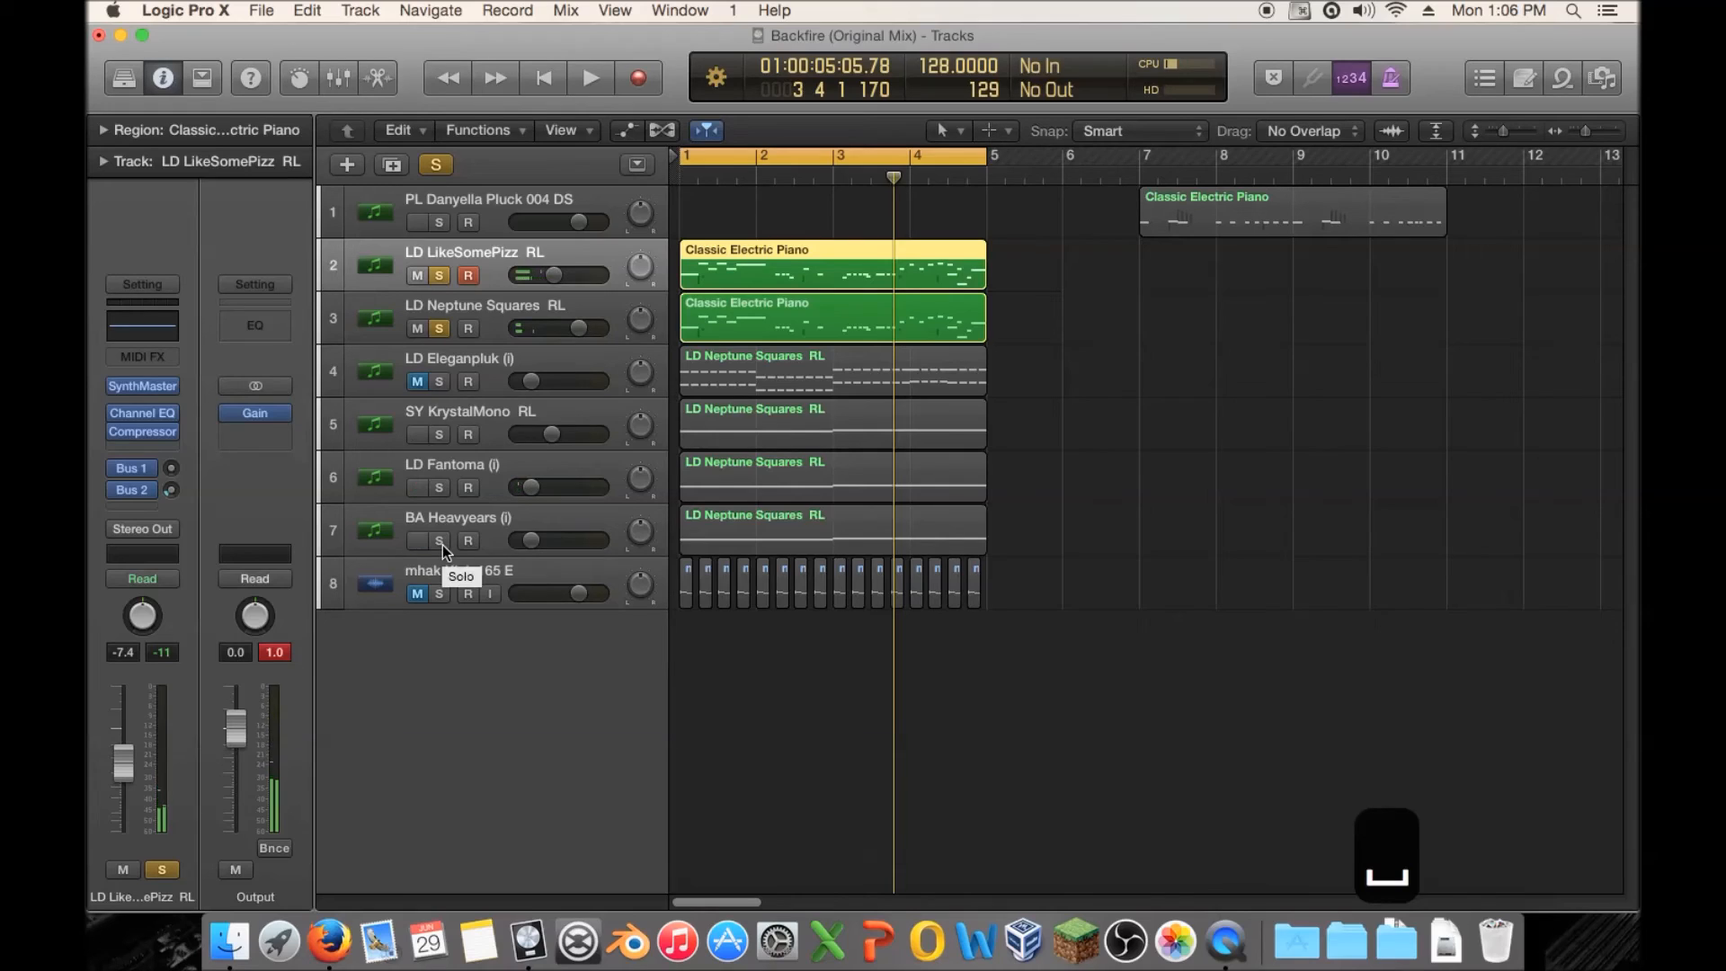
Audition BA Heavyears (i) soloed alongside the two leads, and play the mix with all solos cleared.
{"action": "left_click", "coordinate": [440, 540]}
{"action": "key", "text": "space"}
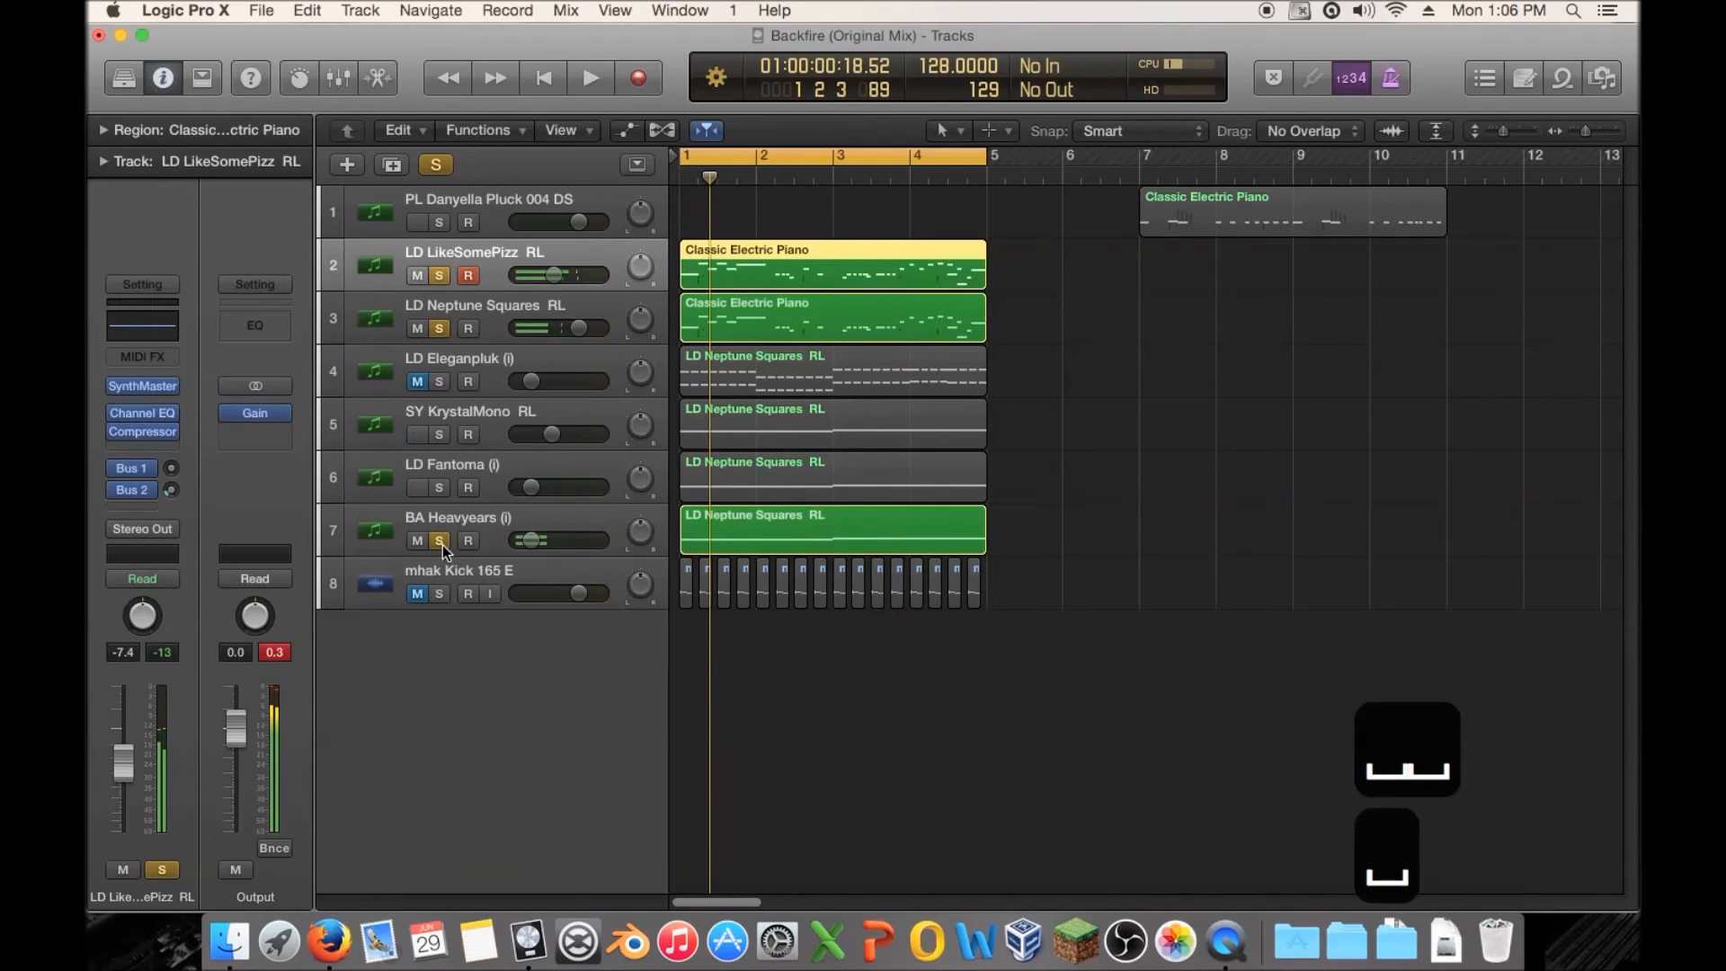
{"action": "left_click", "coordinate": [441, 540]}
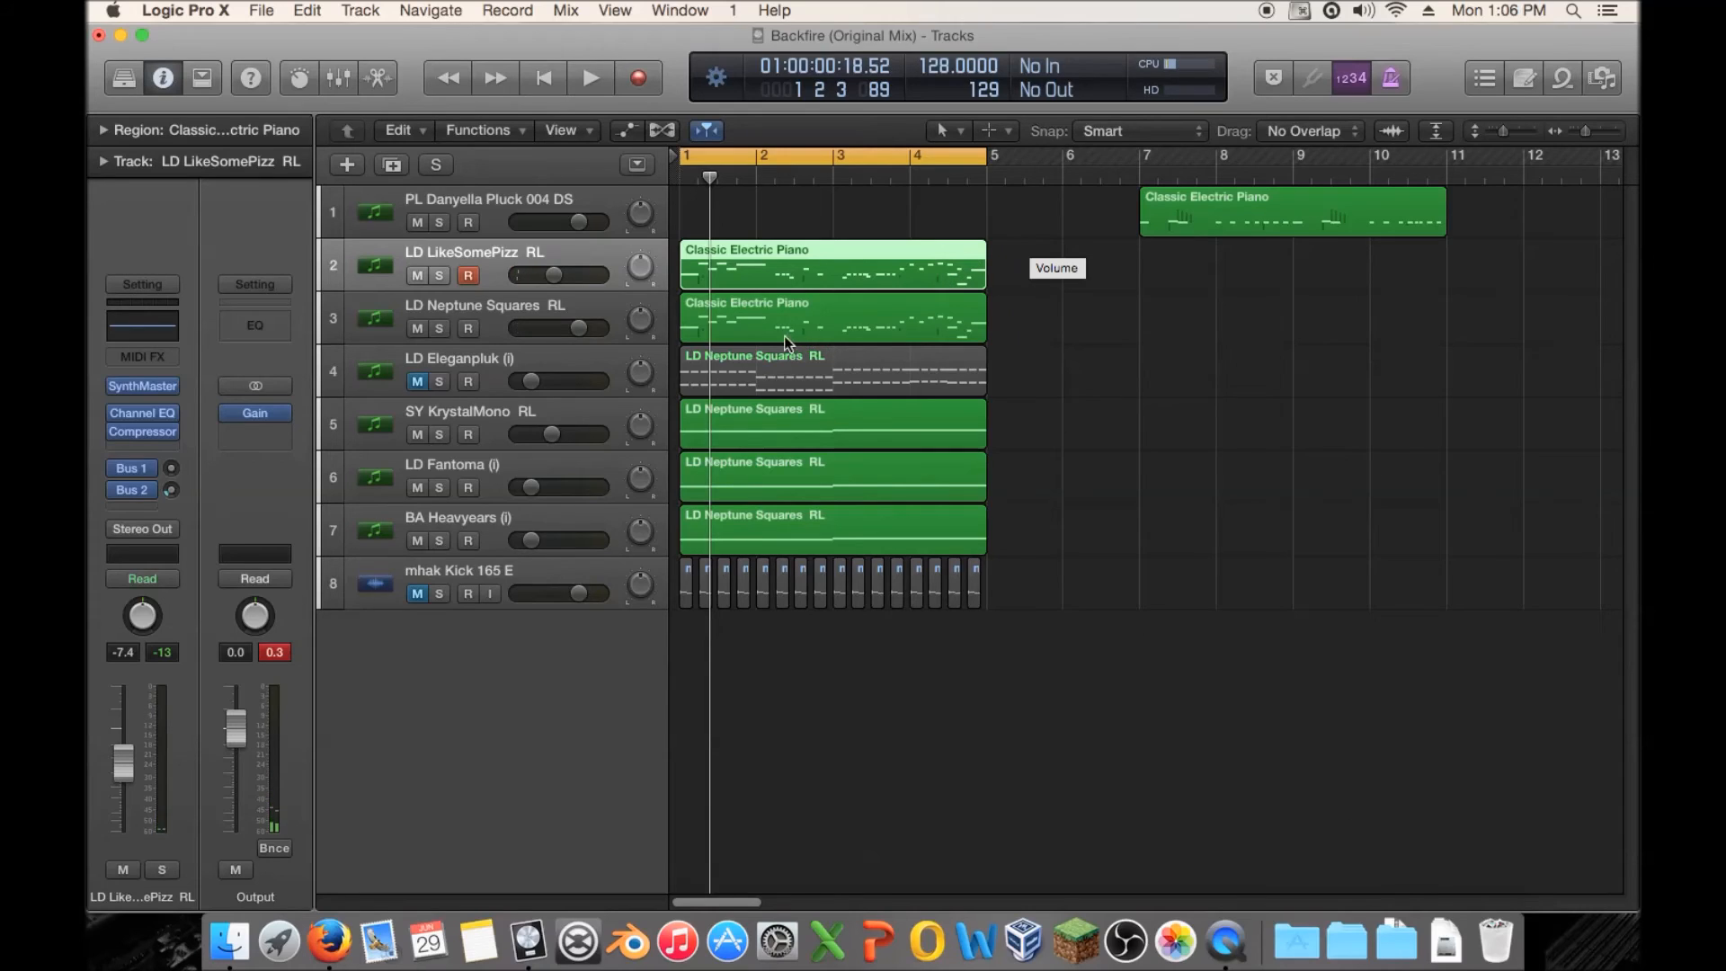
{"action": "key", "text": "space"}
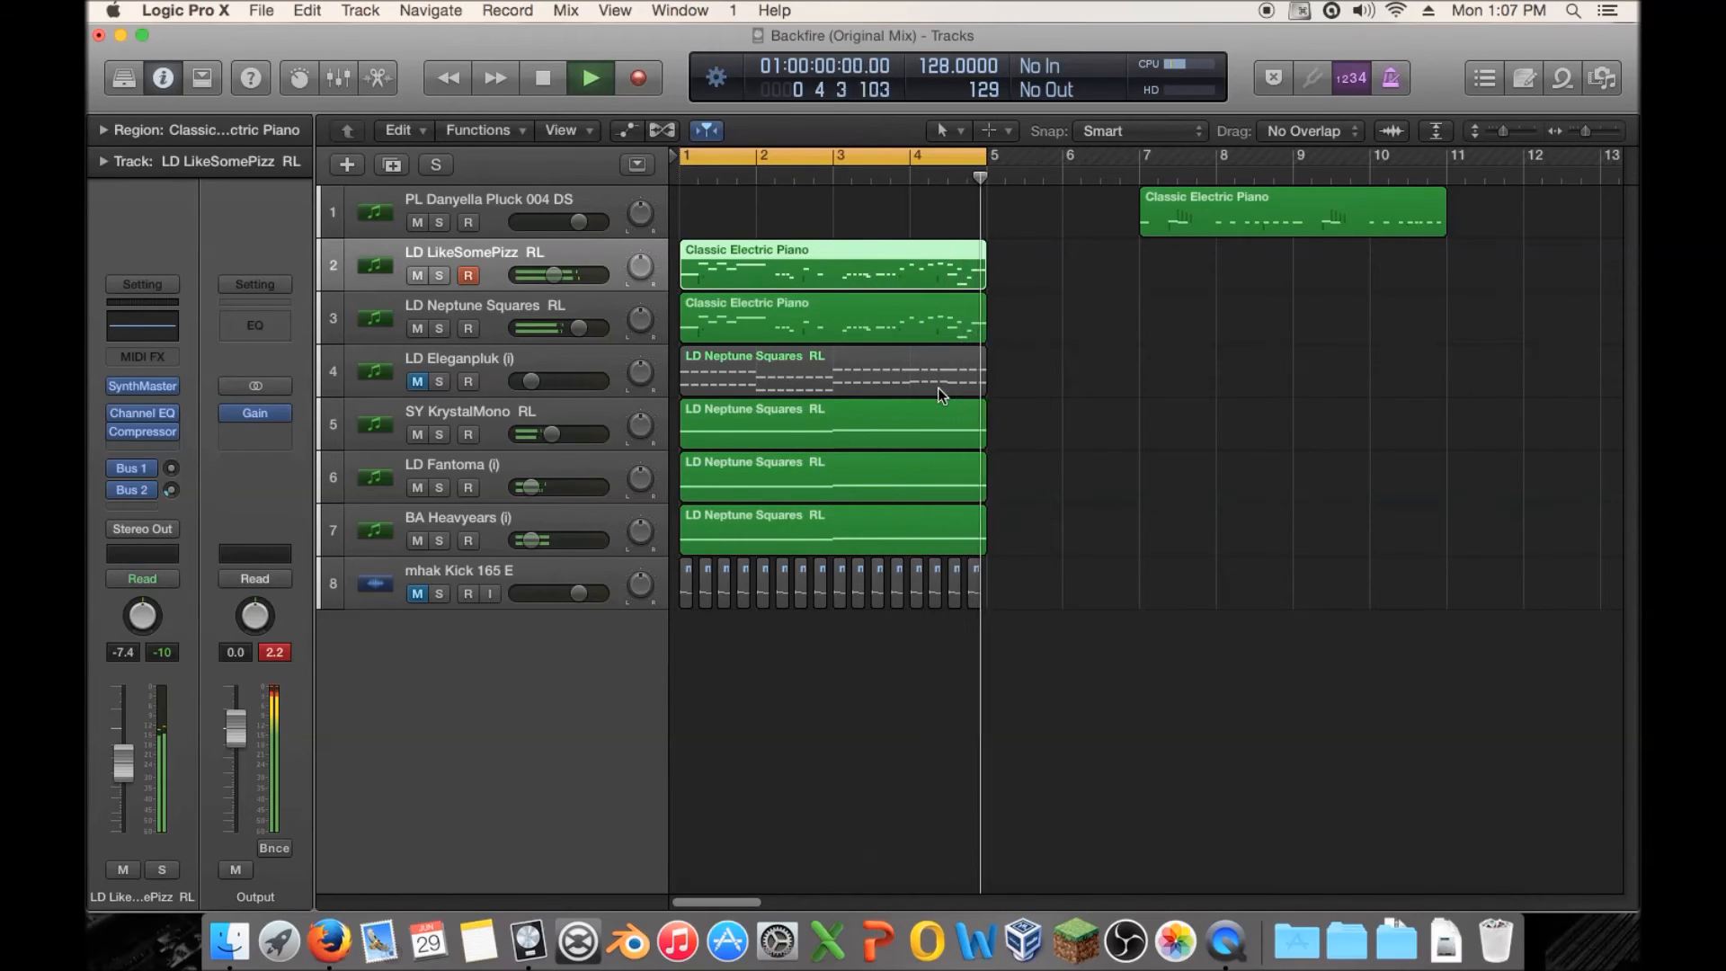
{"action": "key", "text": "space"}
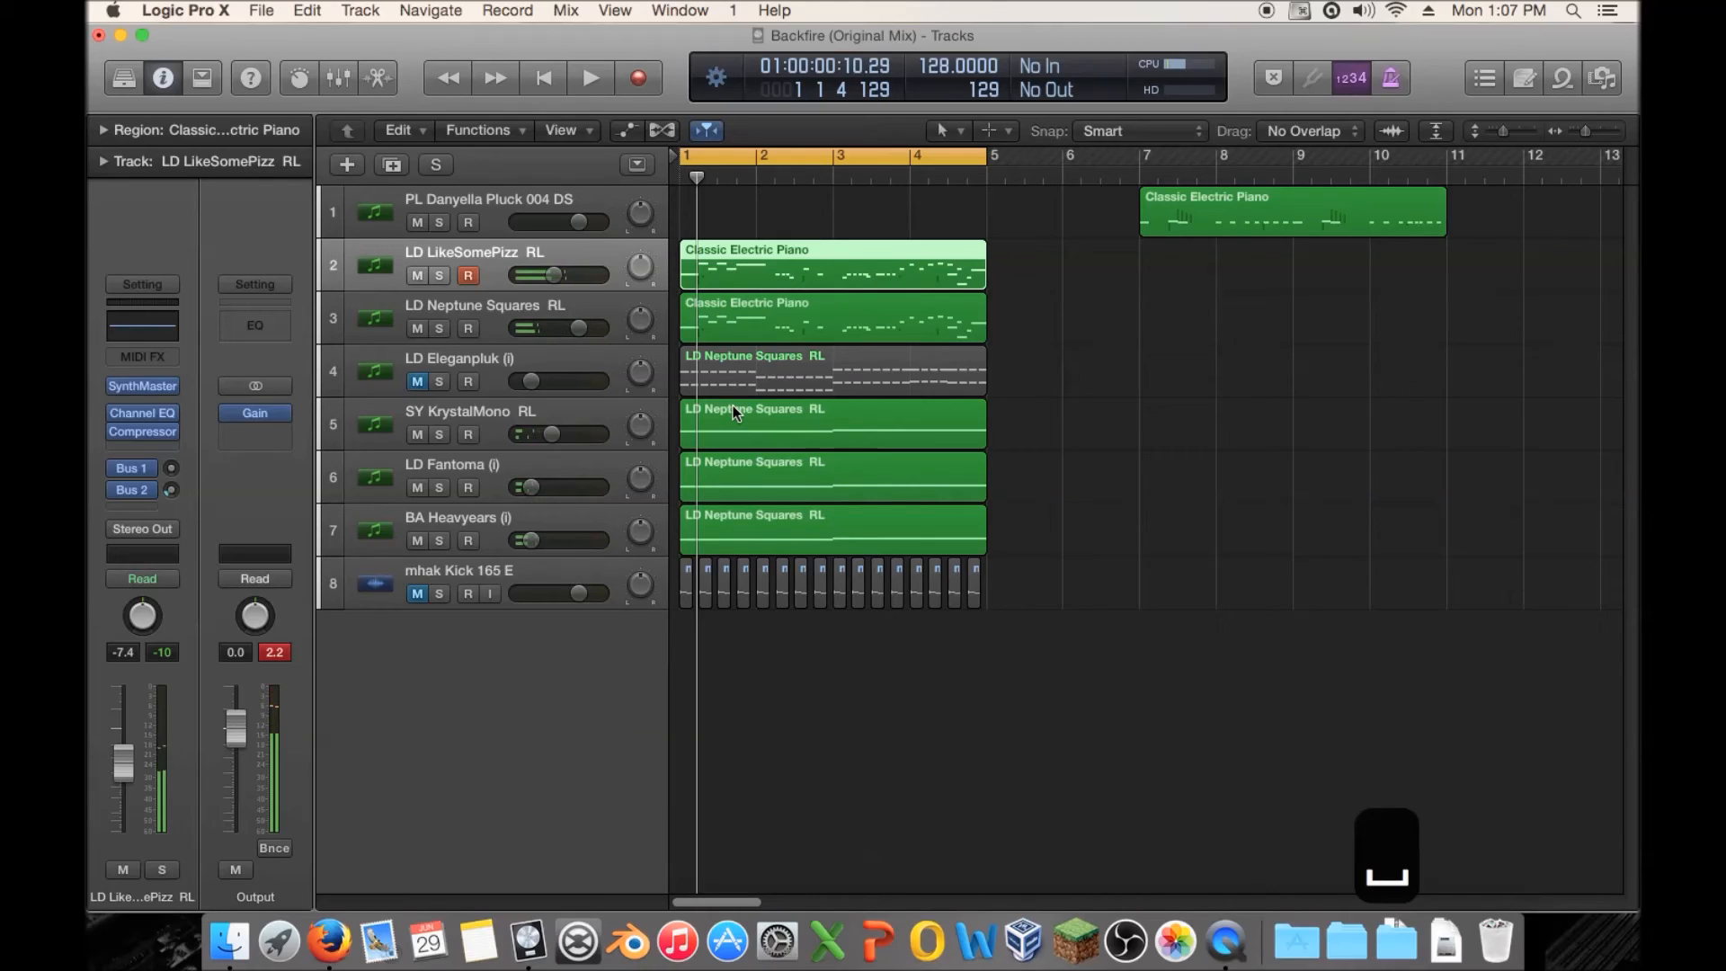
Solo LD Eleganpluk (i) and LD LikeSomePizz RL, and open LD LikeSomePizz RL's Channel EQ.
{"action": "left_click", "coordinate": [469, 365]}
{"action": "left_click", "coordinate": [439, 380]}
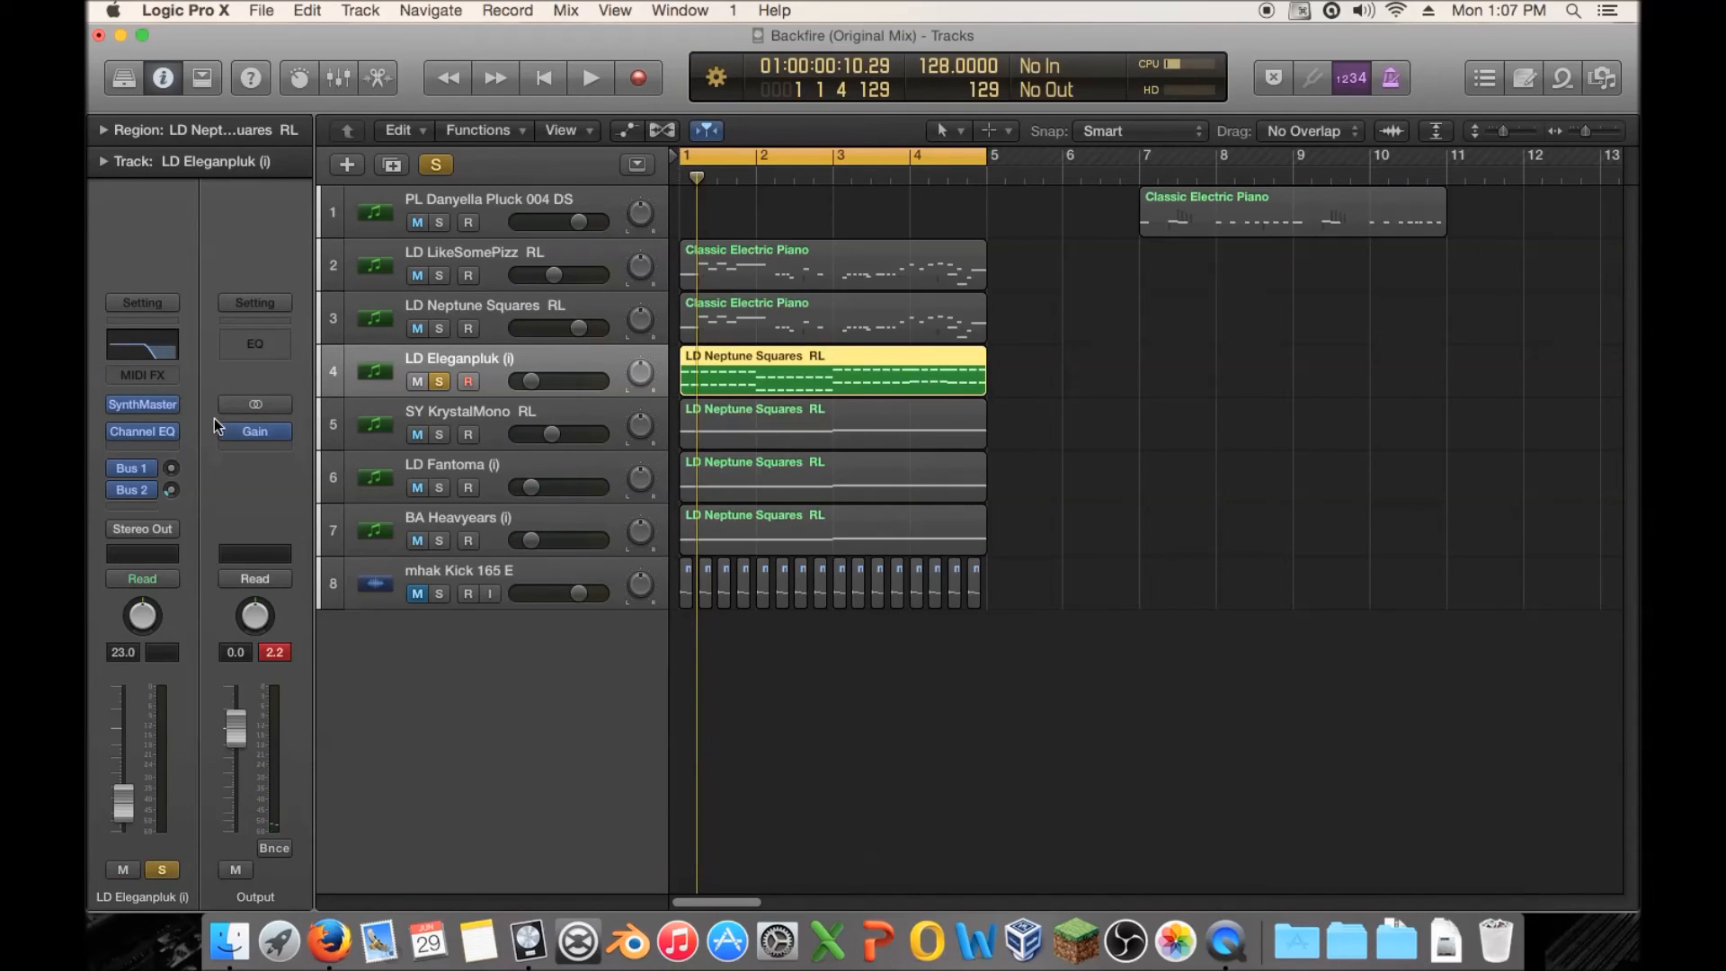
{"action": "left_click", "coordinate": [453, 262]}
{"action": "left_click", "coordinate": [439, 275]}
{"action": "left_click", "coordinate": [168, 414]}
{"action": "left_click", "coordinate": [322, 414]}
Adjust LD LikeSomePizz RL's 2500 Hz EQ band during playback, leave it at 3600 Hz, 0.0 dB, Q 0.54, and close the EQ.
{"action": "left_click_drag", "start_coordinate": [1123, 314], "coordinate": [688, 223]}
{"action": "key", "text": "space"}
{"action": "left_click_drag", "start_coordinate": [844, 536], "coordinate": [669, 475]}
{"action": "key", "text": "space"}
{"action": "left_click_drag", "start_coordinate": [782, 442], "coordinate": [973, 556]}
{"action": "key", "text": "space"}
{"action": "key", "text": "space"}
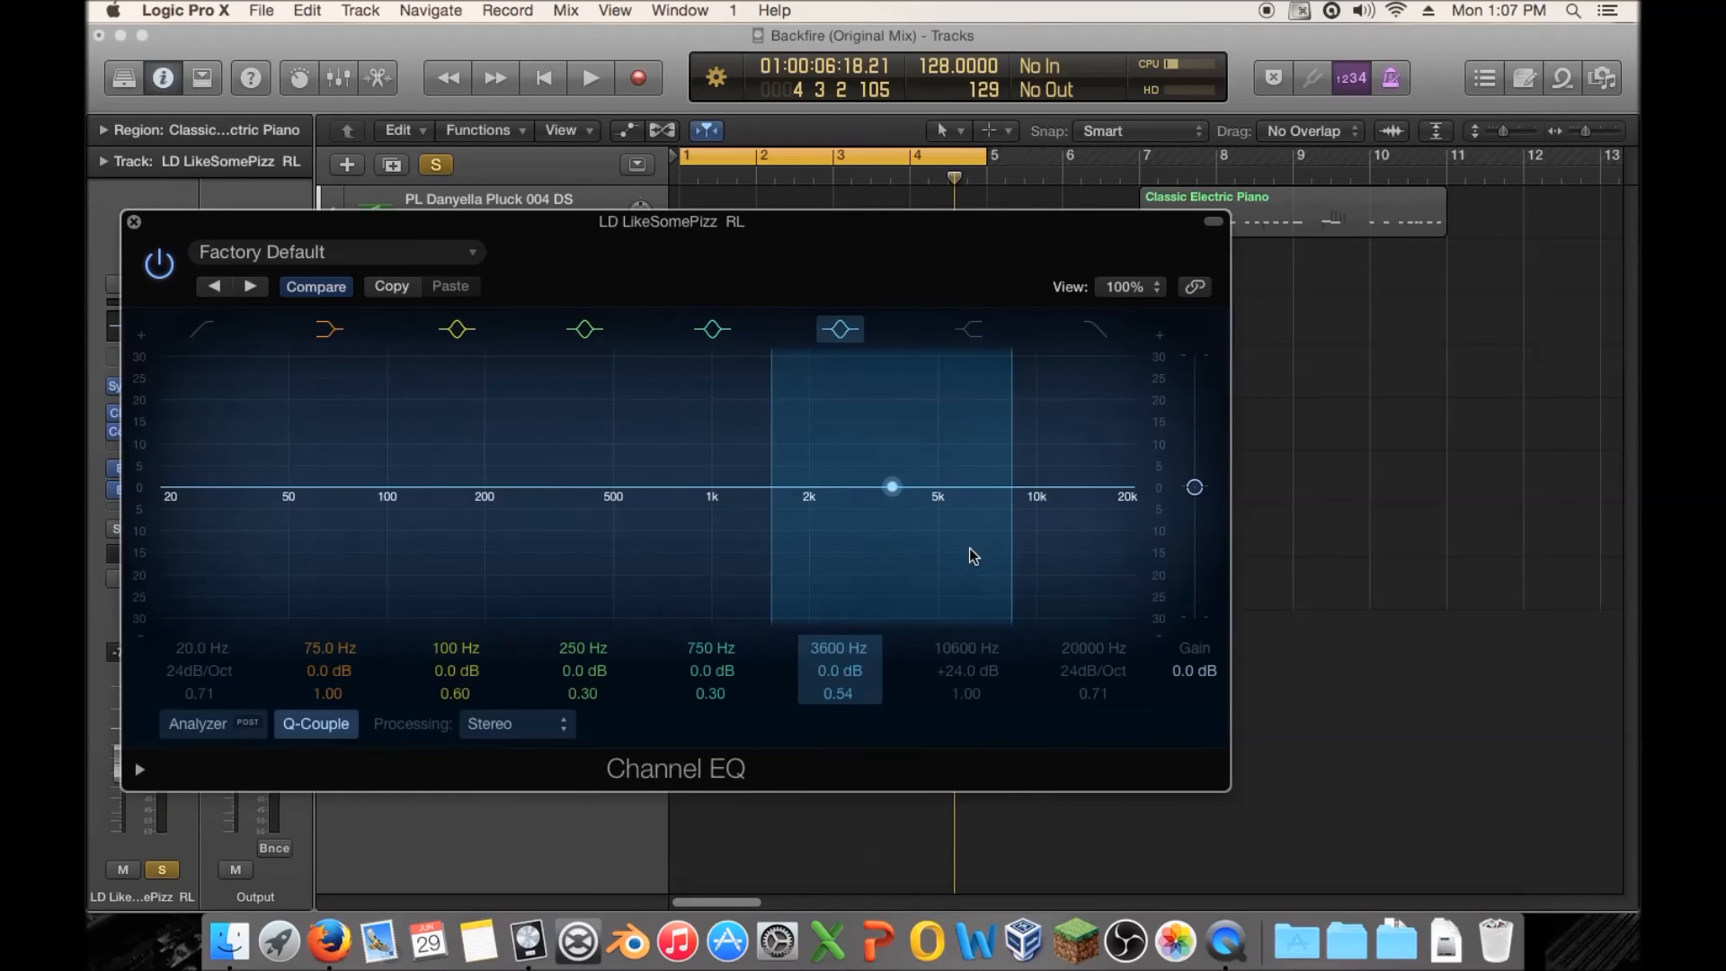
{"action": "left_click", "coordinate": [132, 221]}
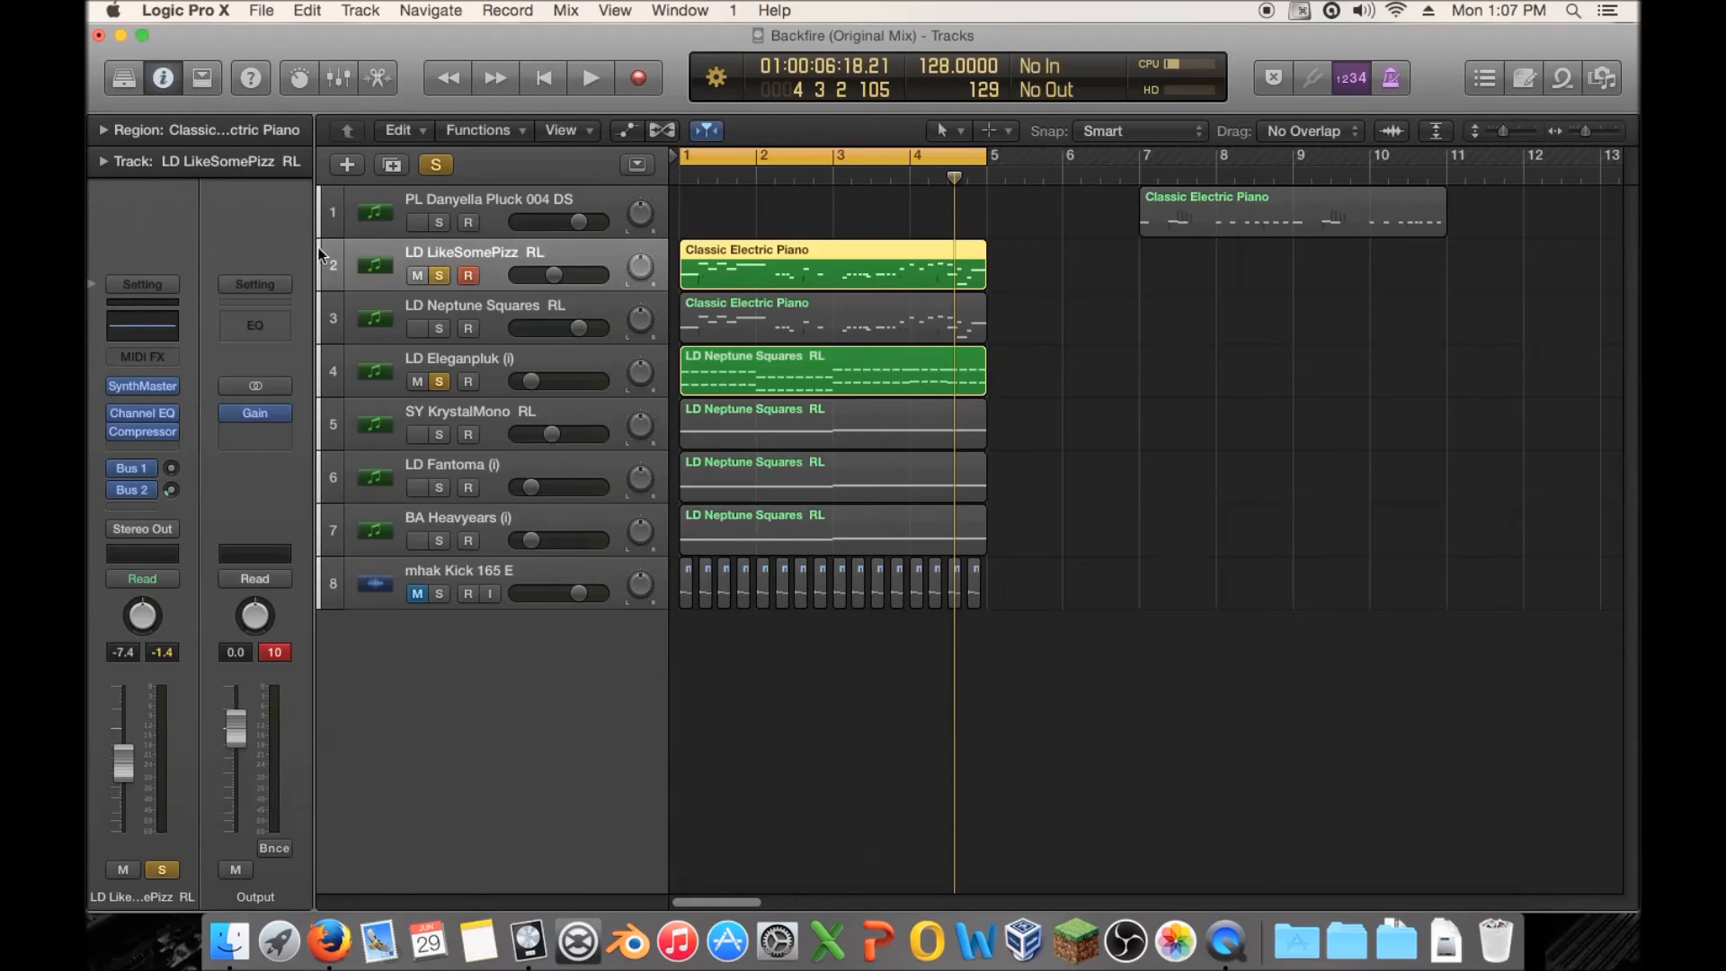
Remove the solo from LD LikeSomePizz RL and play LD Eleganpluk (i) on its own.
{"action": "left_click", "coordinate": [508, 306]}
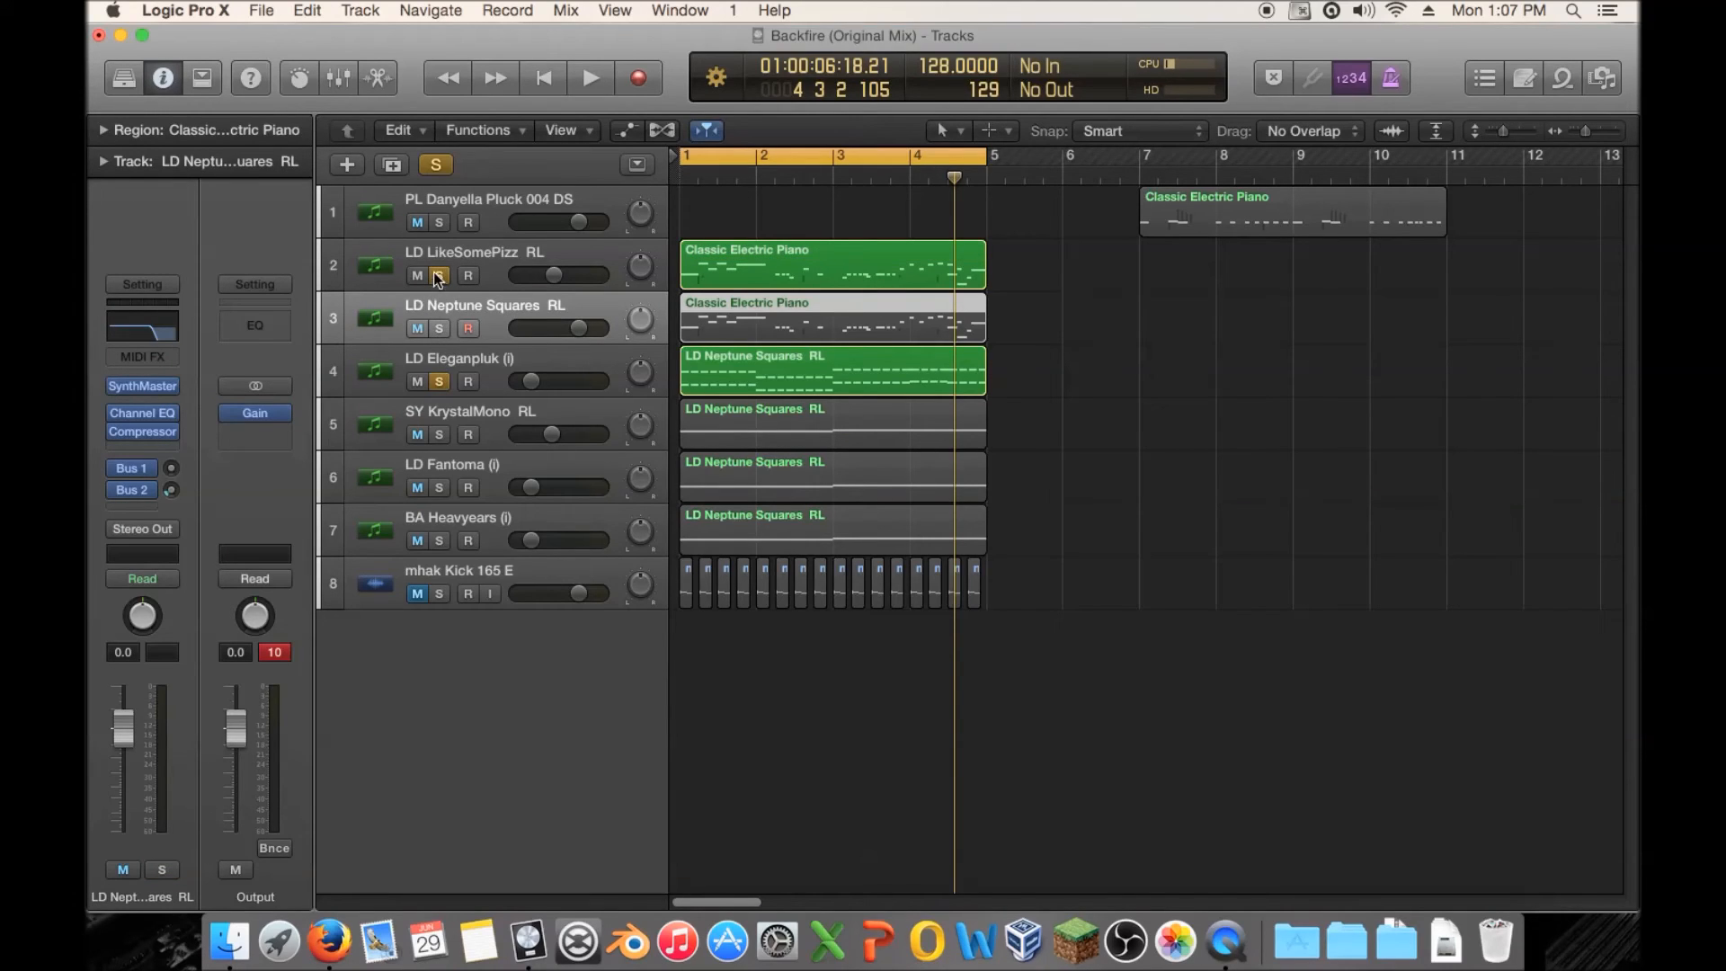
{"action": "left_click", "coordinate": [438, 275]}
{"action": "left_click", "coordinate": [451, 357]}
{"action": "key", "text": "space"}
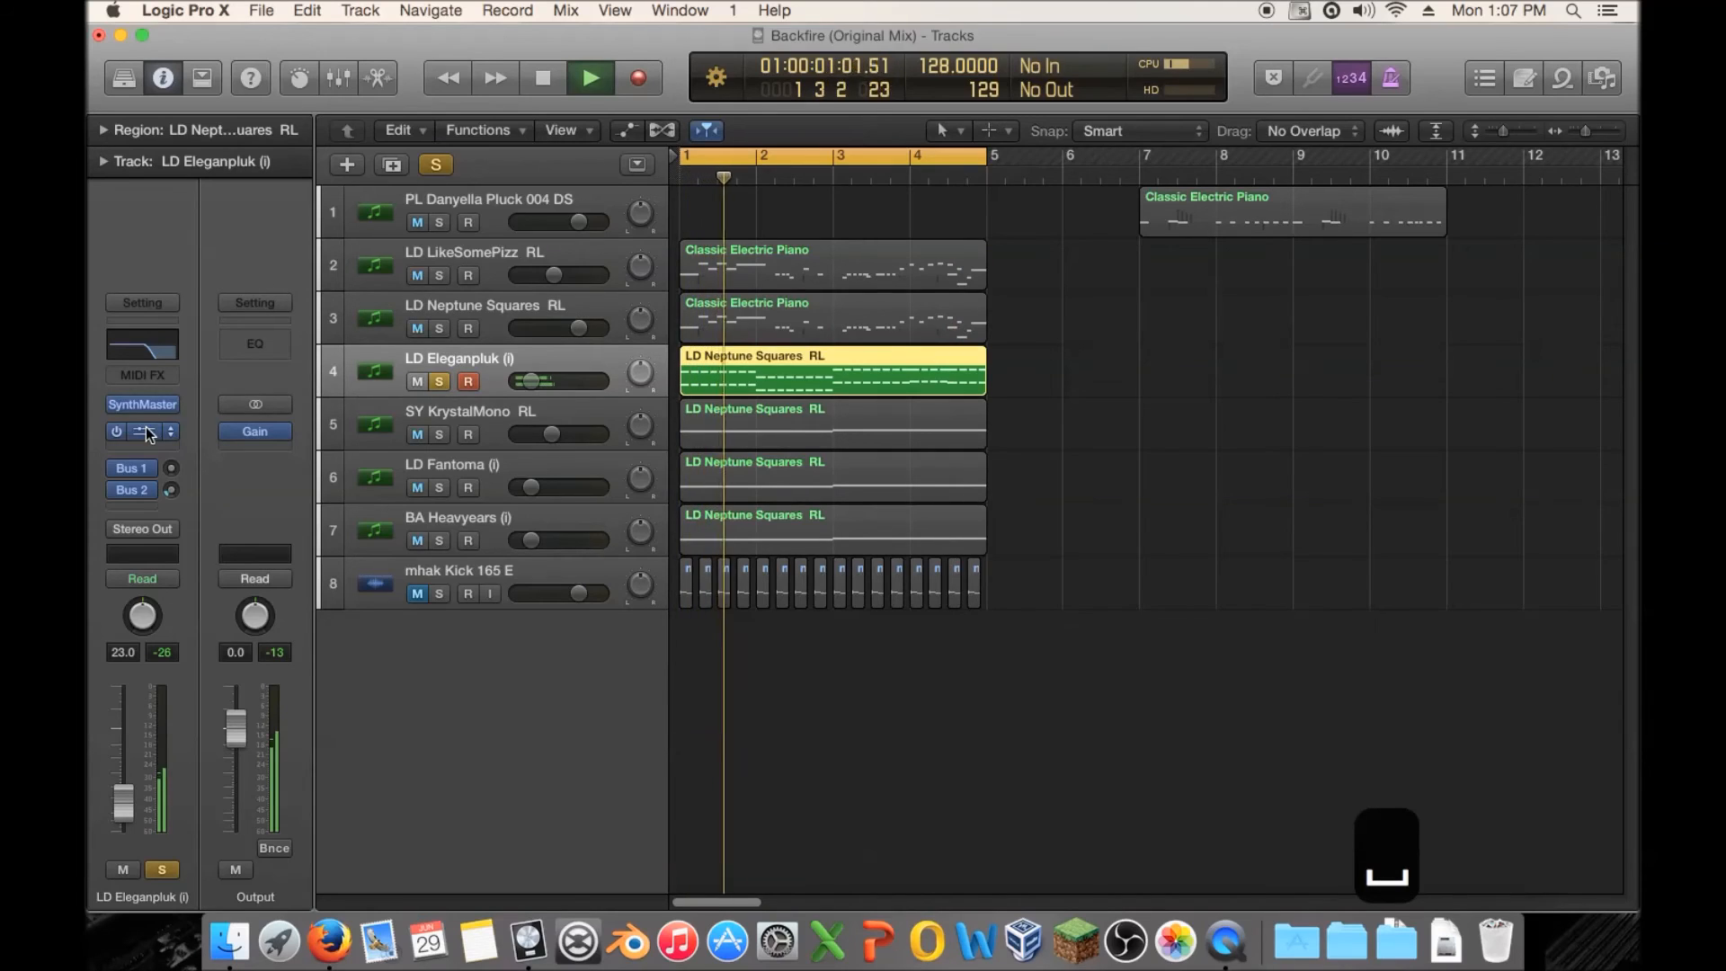
Set the 250 Hz band of LD Eleganpluk (i)'s Channel EQ to 750 Hz with +10.0 dB gain, and close the EQ.
{"action": "left_click", "coordinate": [145, 426]}
{"action": "left_click_drag", "start_coordinate": [538, 357], "coordinate": [736, 330]}
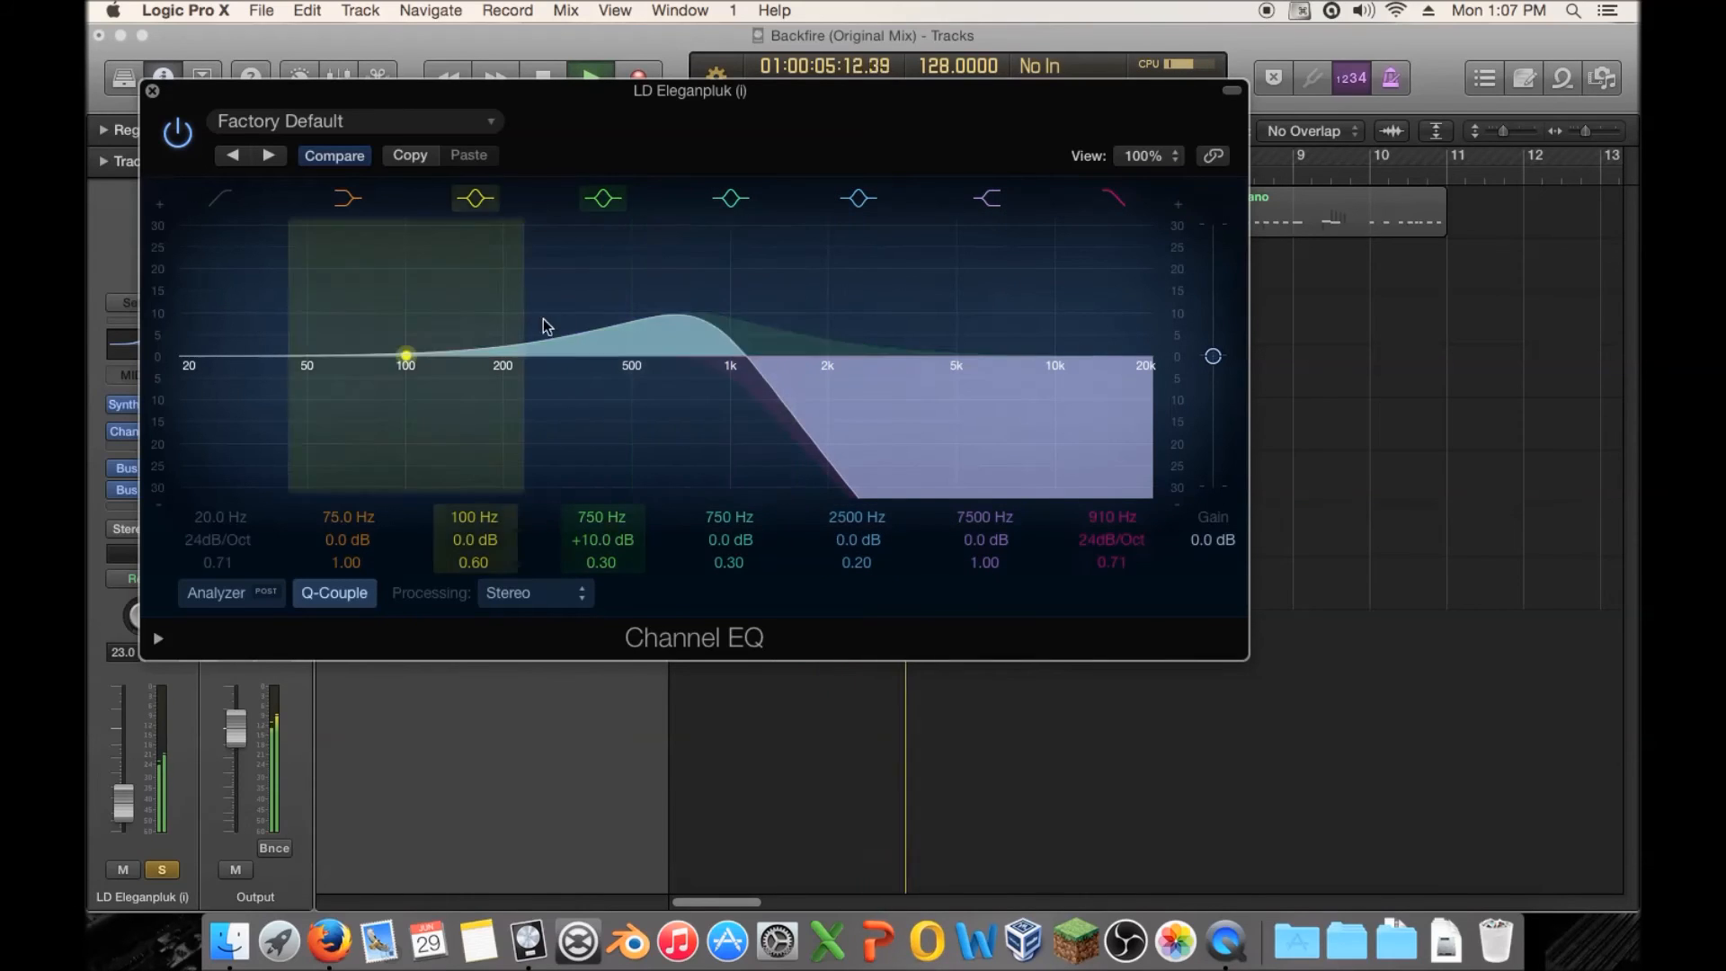
{"action": "left_click", "coordinate": [151, 91]}
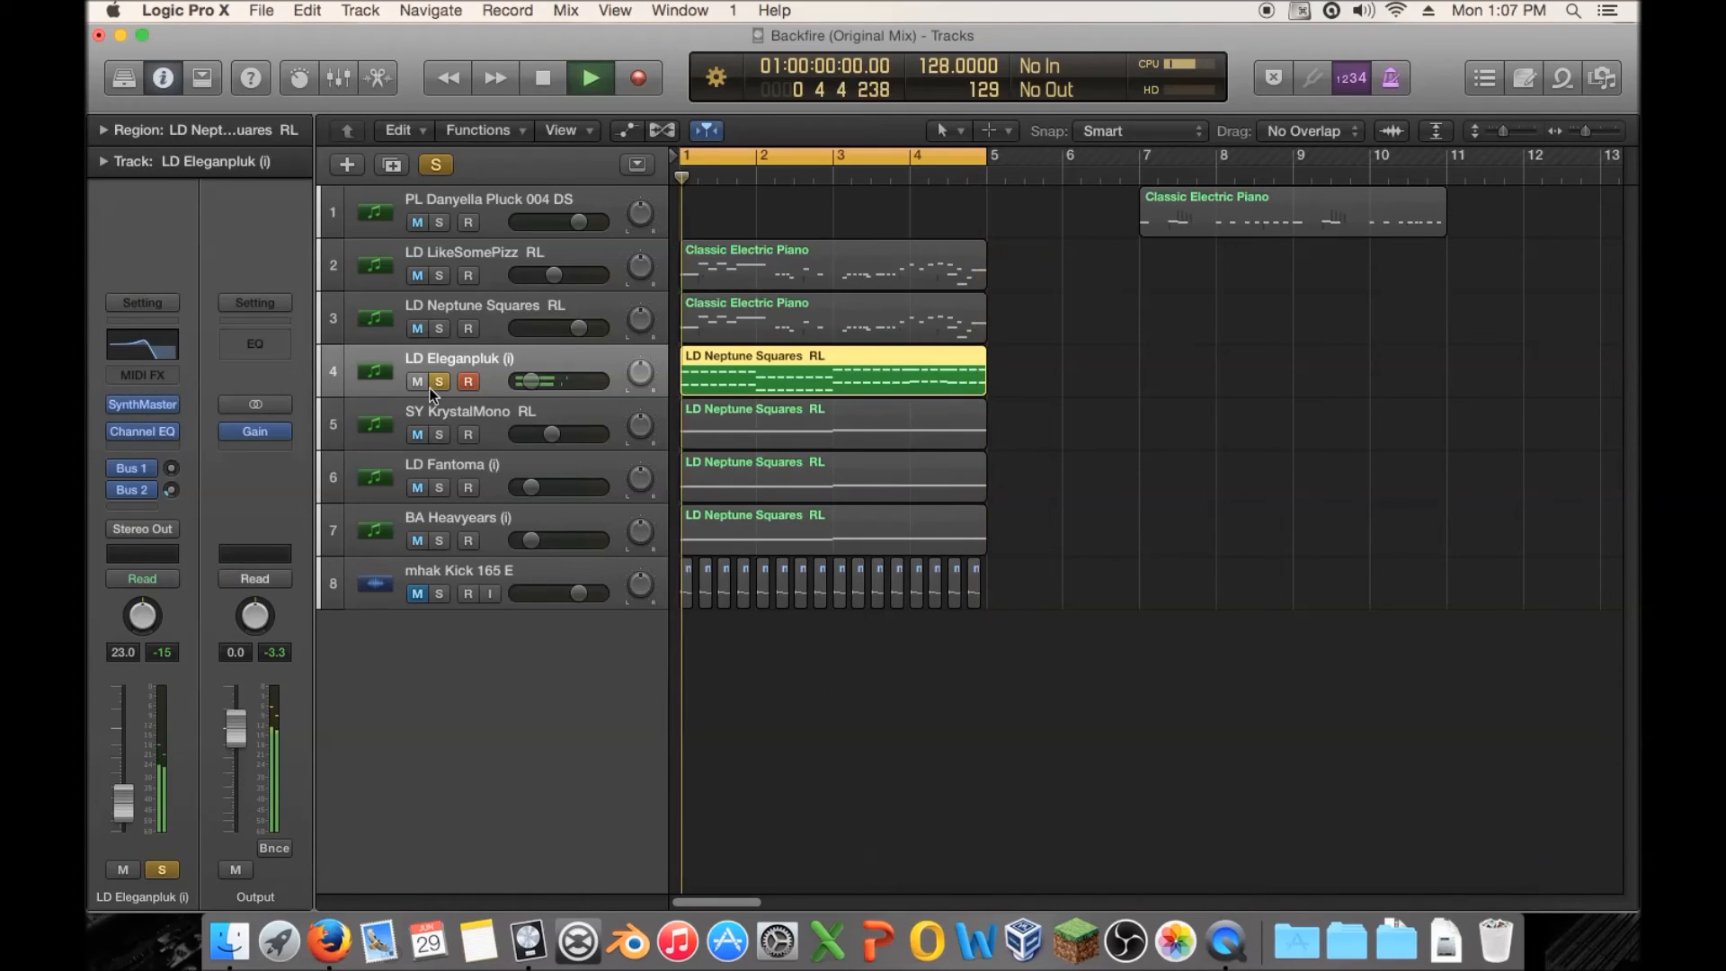
Stop playback, clear all solos, and open LD Eleganpluk (i)'s region in the Piano Roll to examine its notes.
{"action": "key", "text": "space"}
{"action": "left_click_drag", "start_coordinate": [1095, 380], "coordinate": [888, 384]}
{"action": "double_click", "coordinate": [697, 370]}
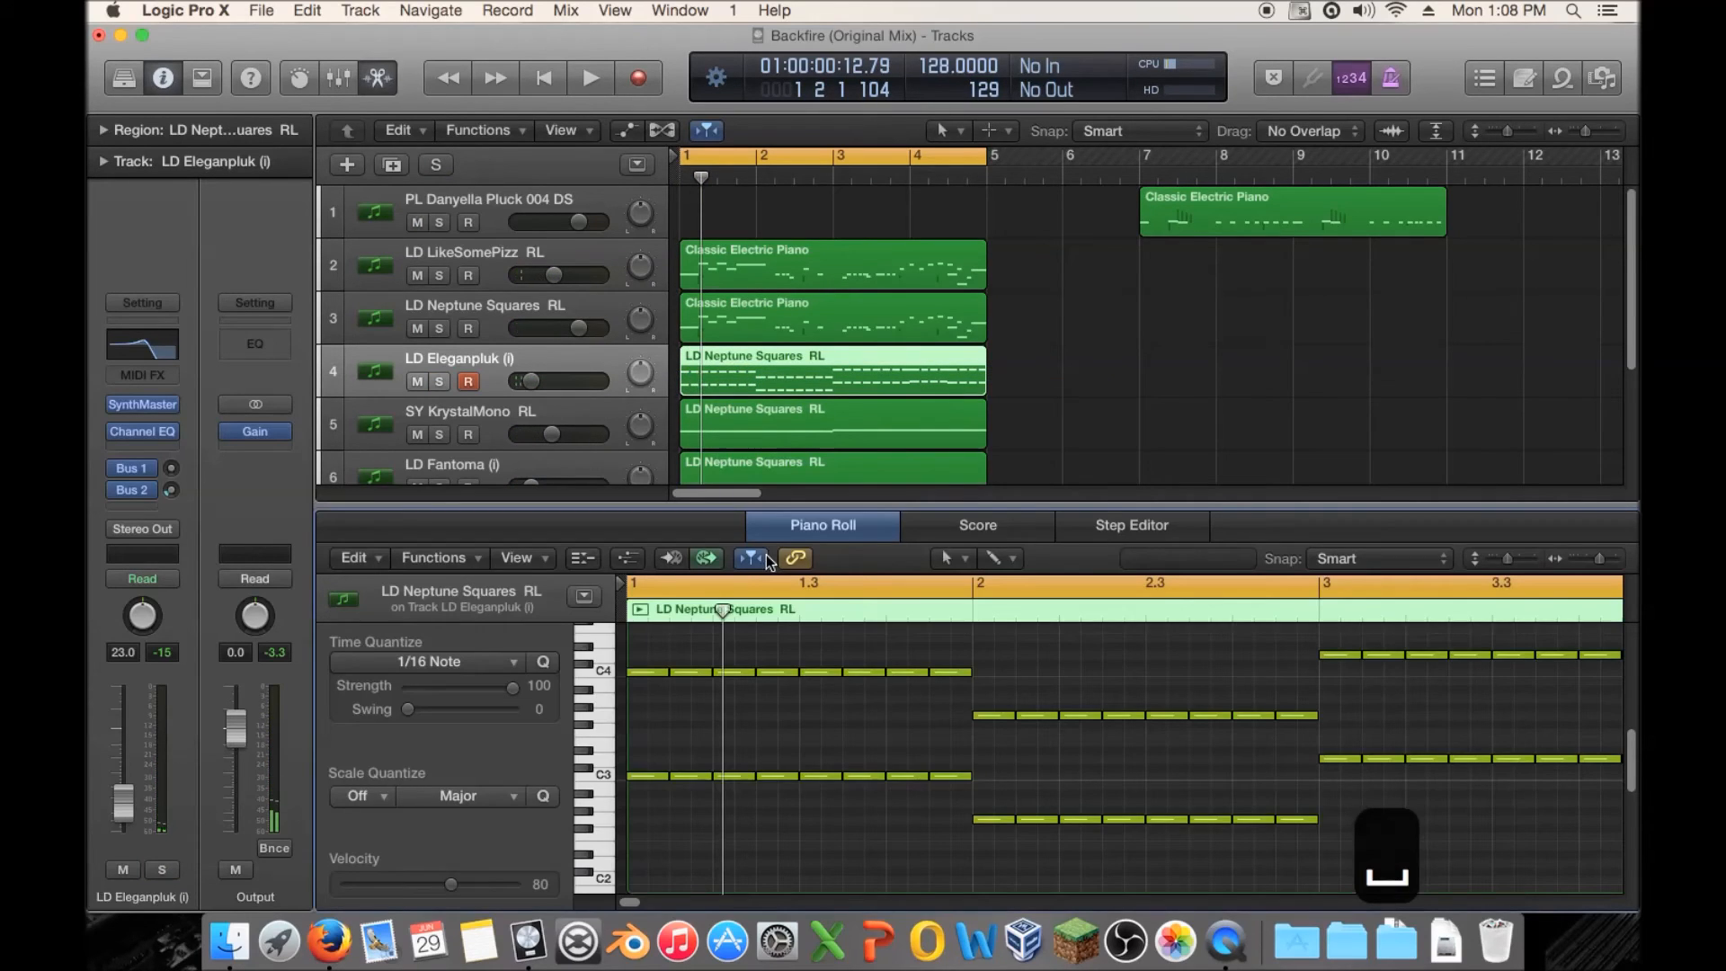
{"action": "scroll", "coordinate": [654, 715], "scroll_direction": "up", "scroll_amount": 2}
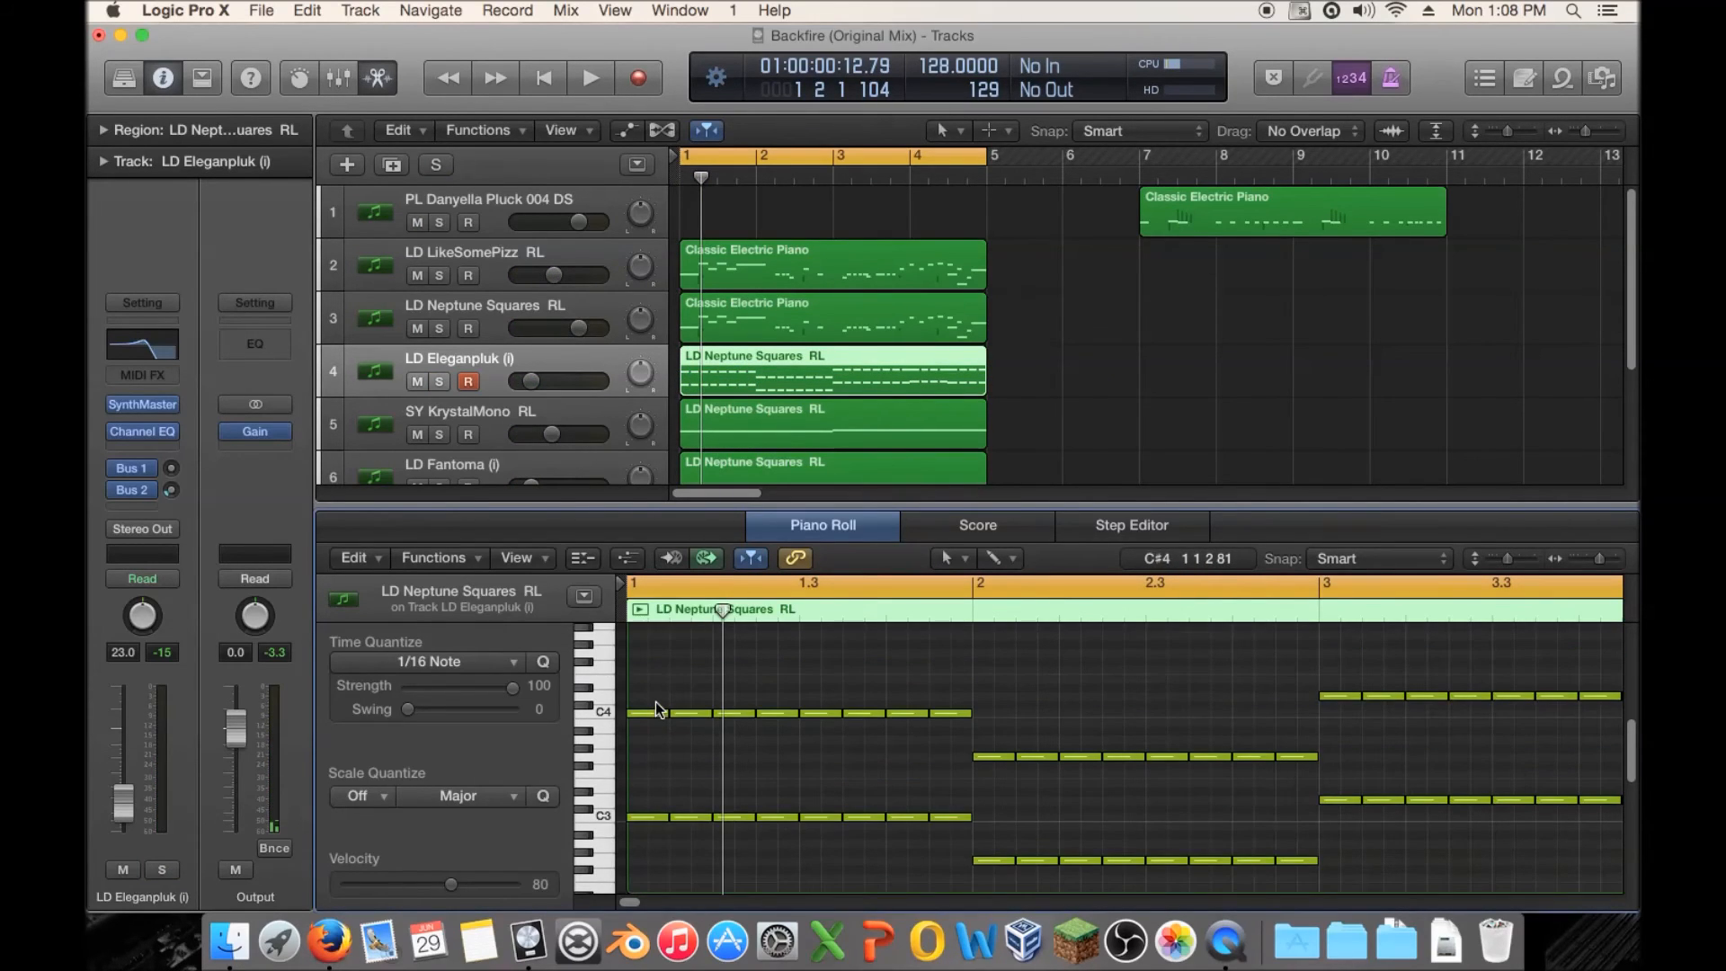
Play the mix with LD Eleganpluk (i) included, mute that track, and play the mix again without it.
{"action": "key", "text": "space"}
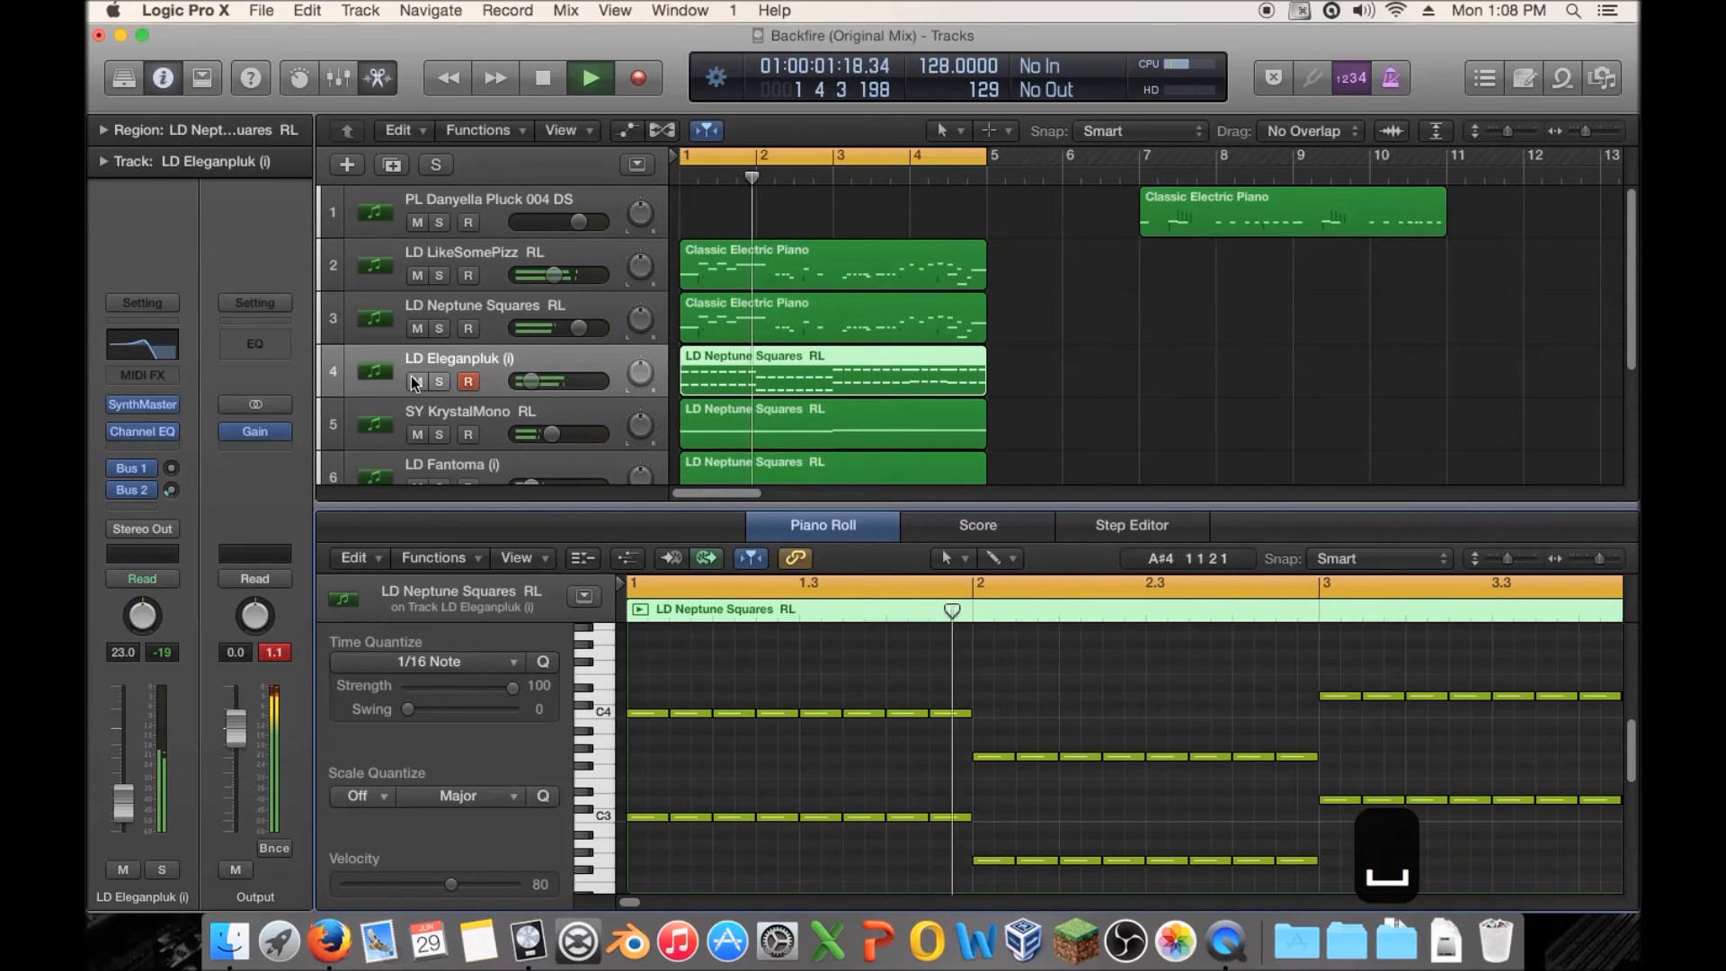
{"action": "key", "text": "space"}
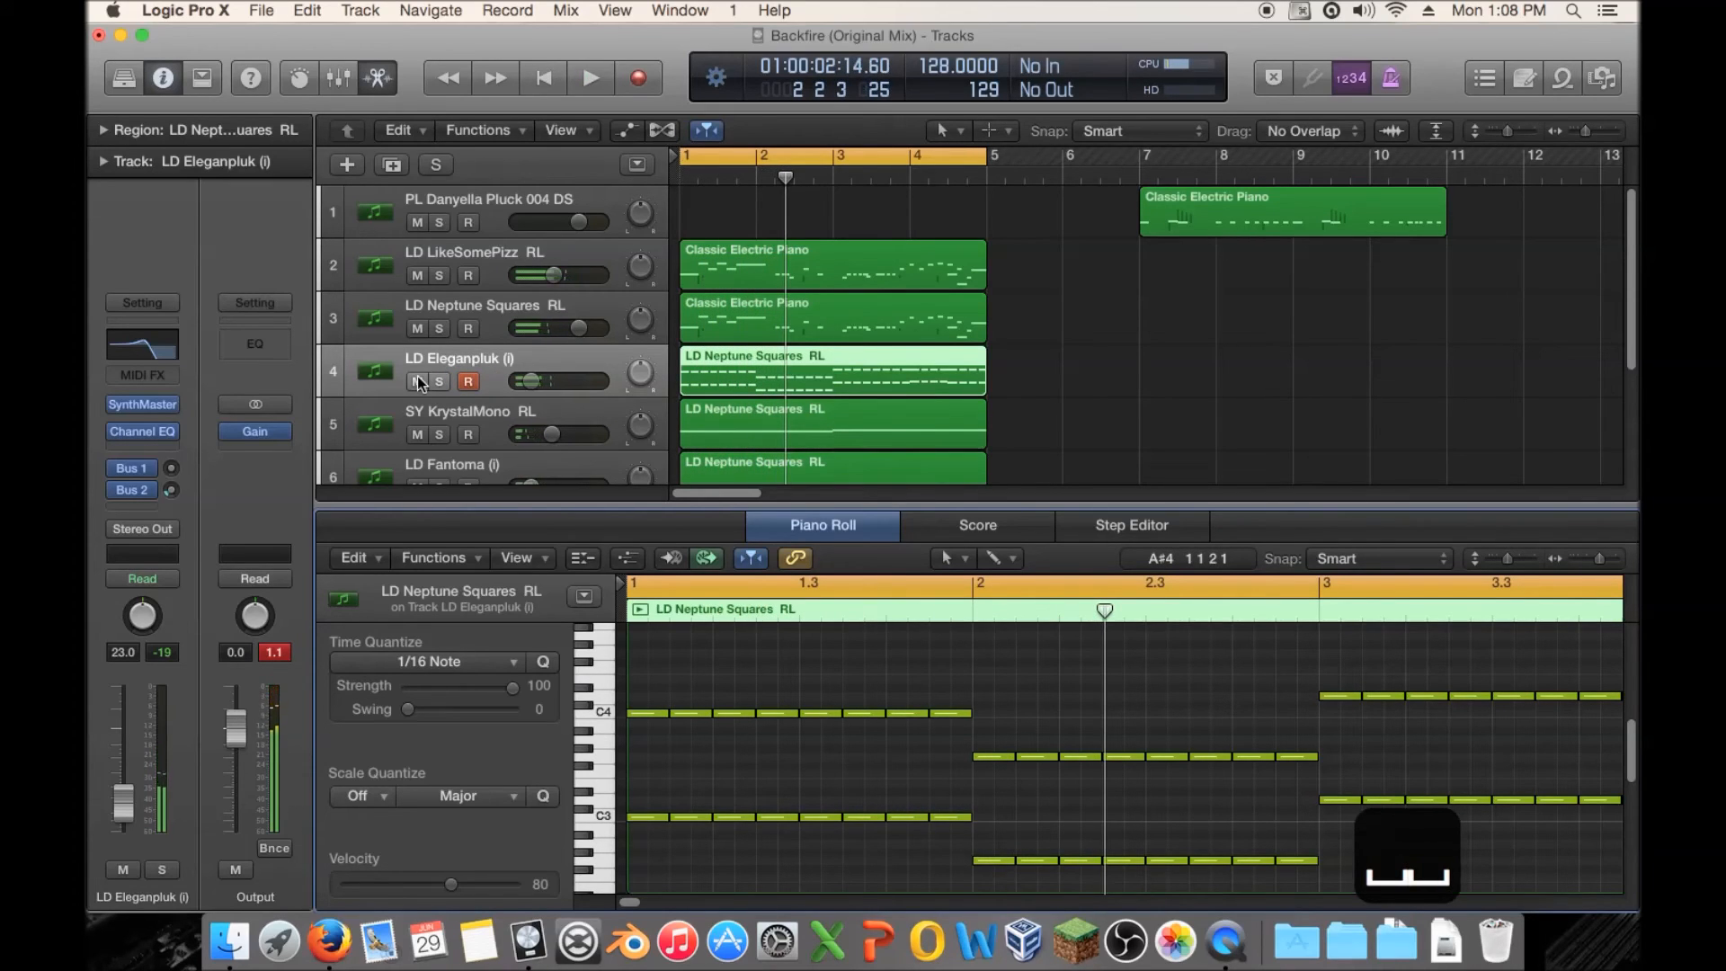
{"action": "left_click", "coordinate": [417, 378]}
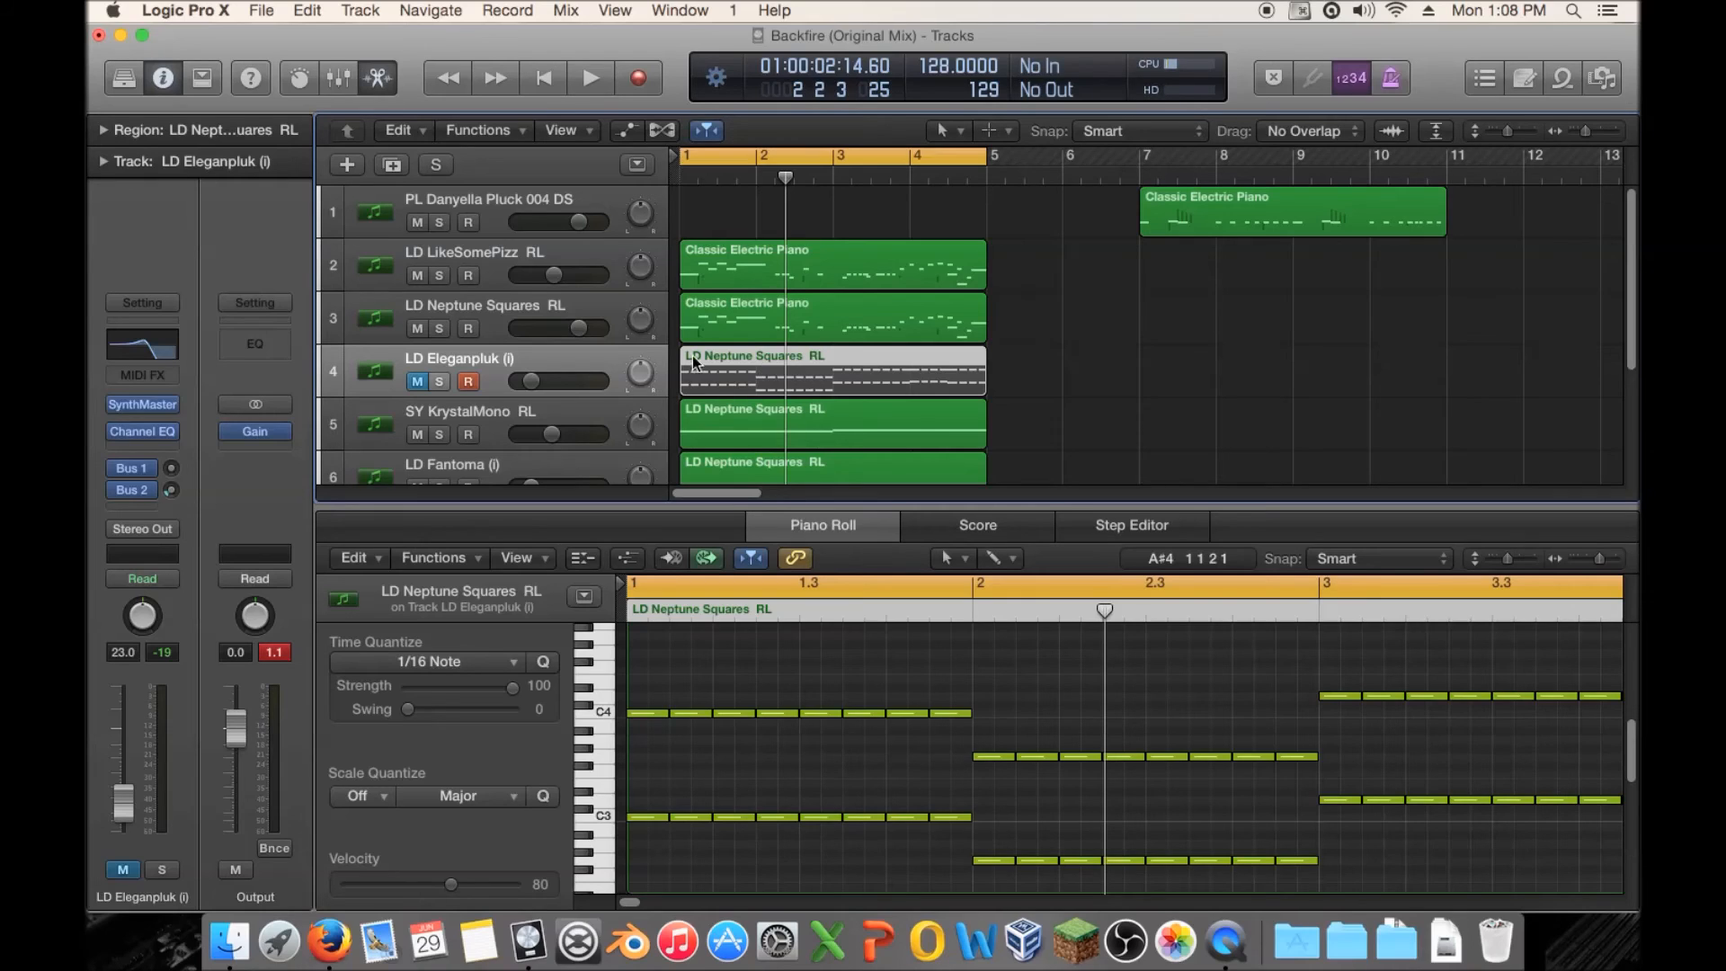
{"action": "key", "text": "space"}
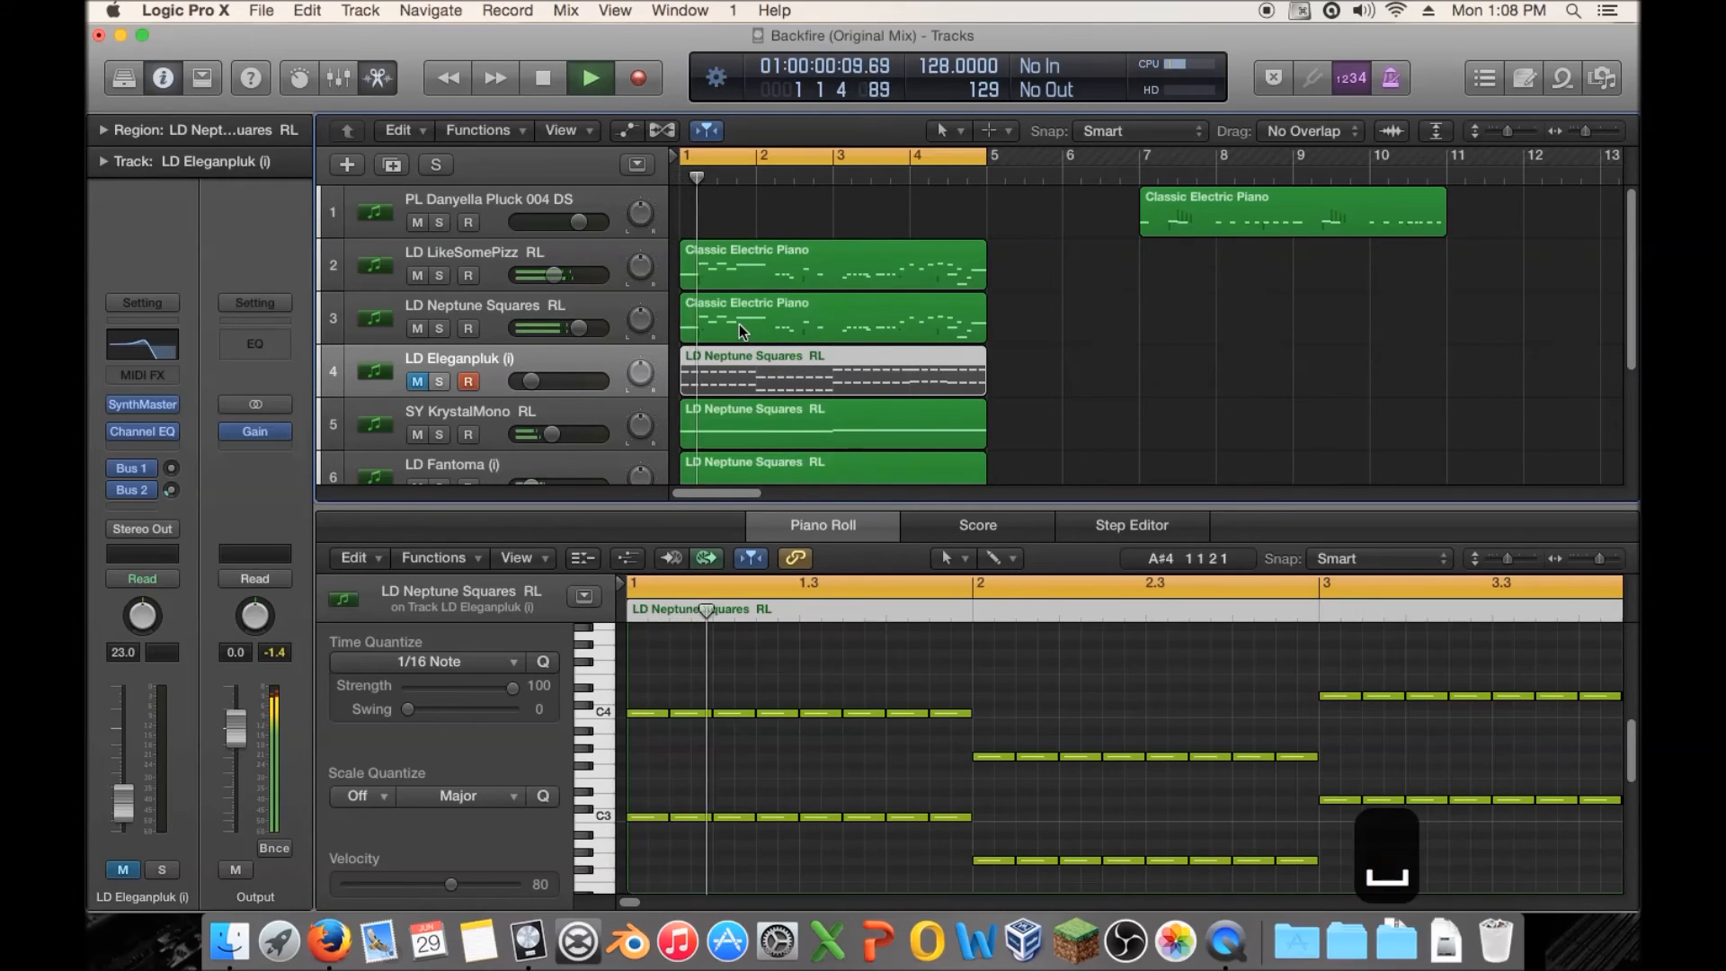
Play the mix with LD Eleganpluk (i) unmuted, mute that track again to compare, and stop playback.
{"action": "left_click", "coordinate": [417, 381]}
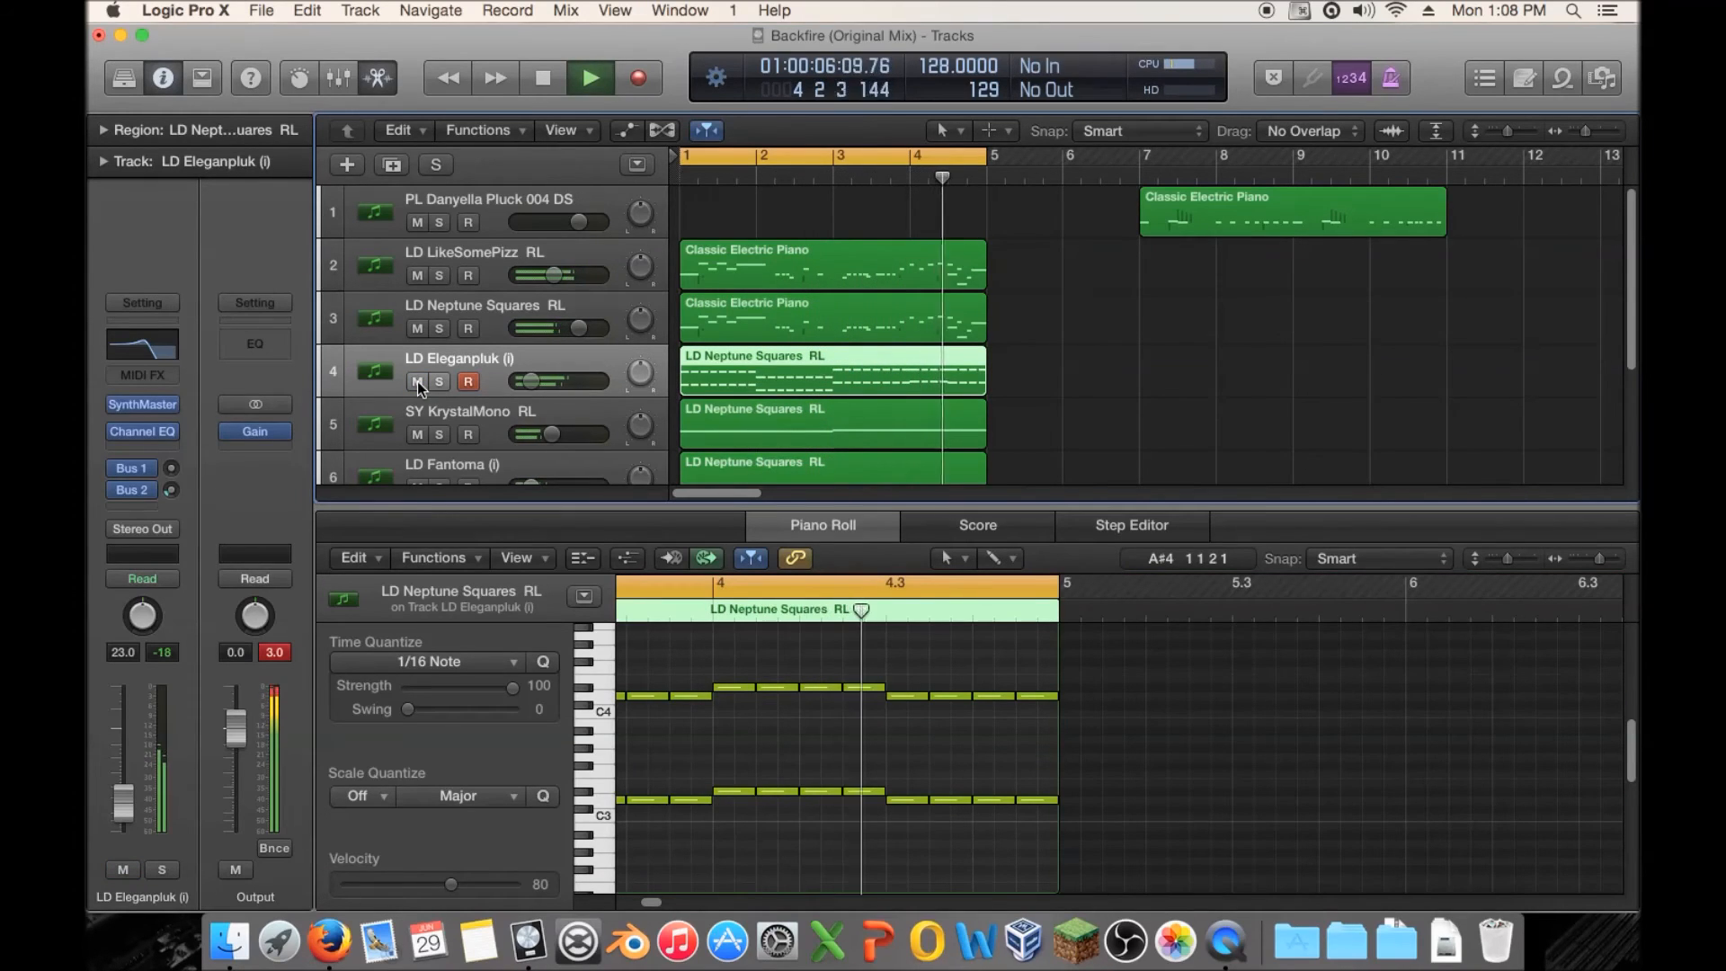
{"action": "left_click", "coordinate": [417, 381]}
{"action": "key", "text": "space"}
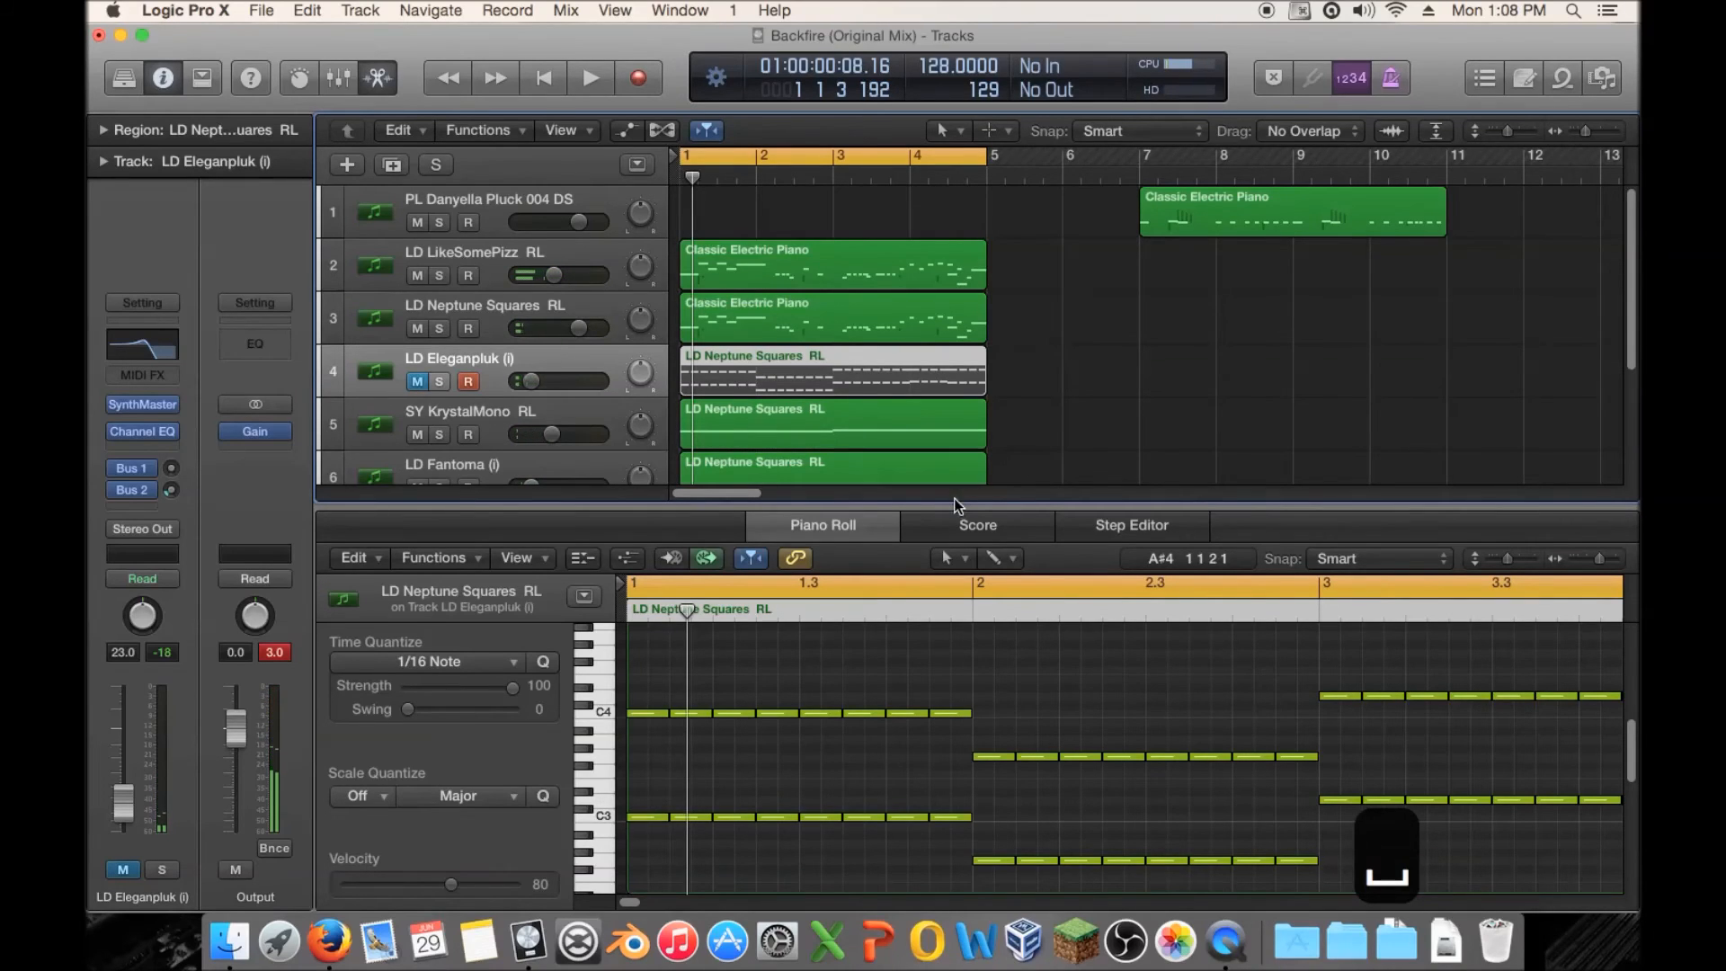
Close the Piano Roll and clear the region selection in the Tracks area.
{"action": "key", "text": "e"}
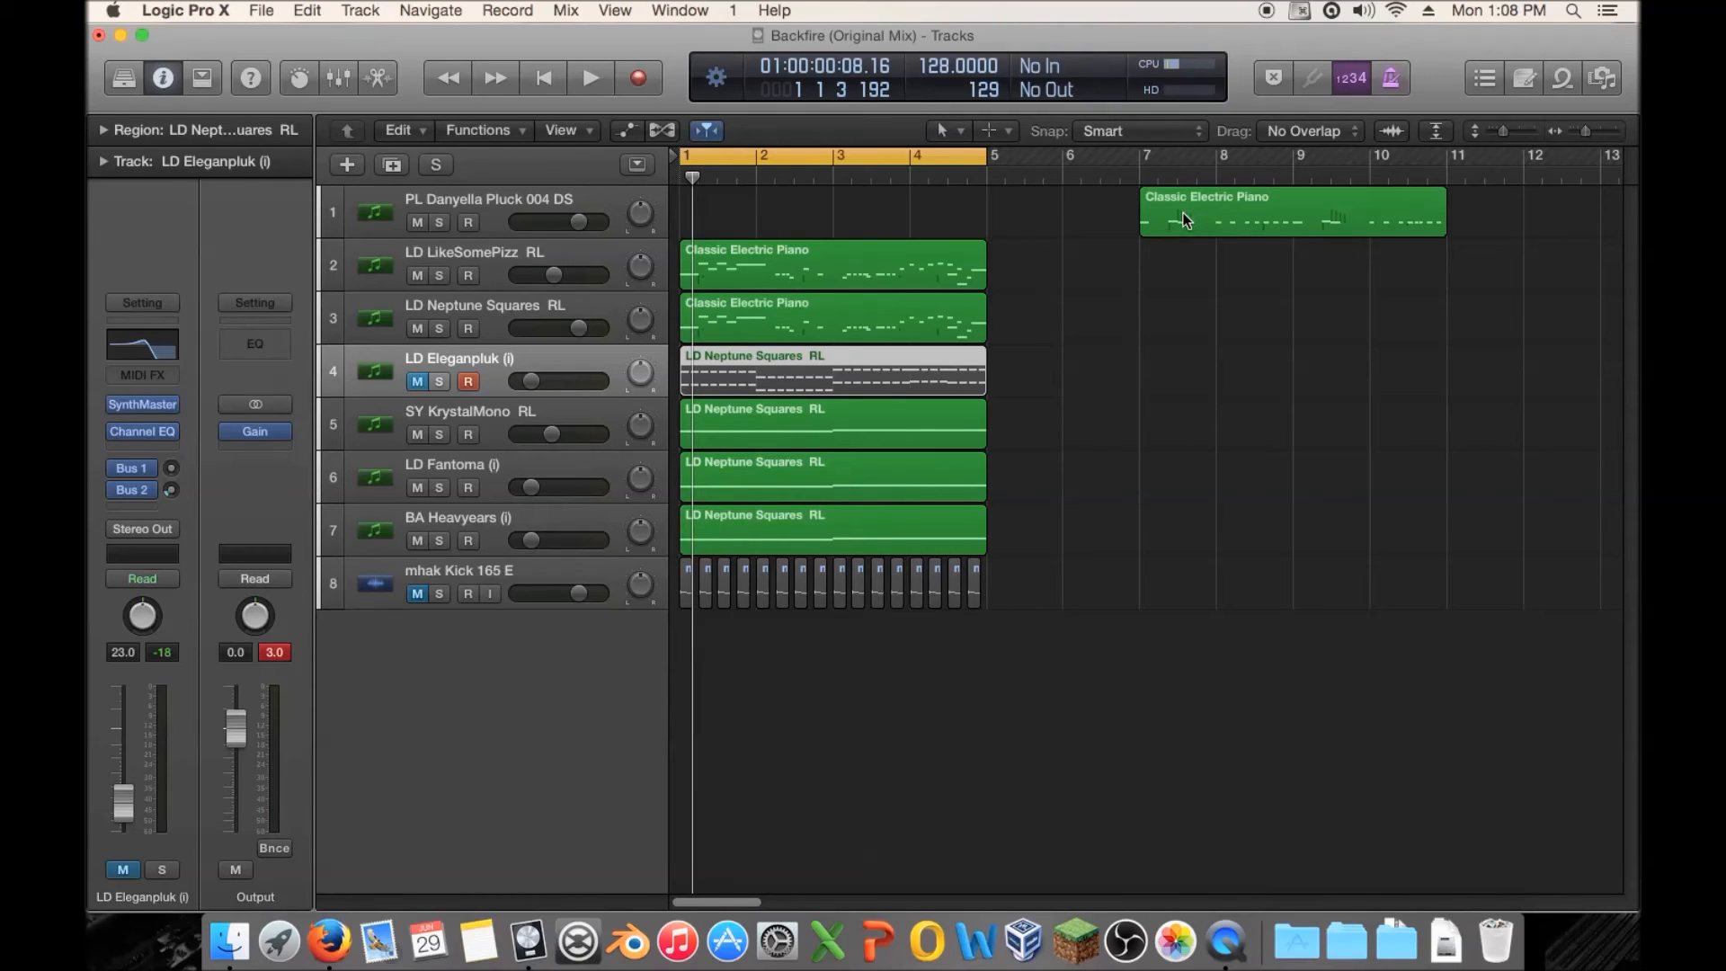
{"action": "mouse_move", "coordinate": [1184, 212]}
{"action": "left_mouse_down"}
{"action": "mouse_move", "coordinate": [1236, 208]}
{"action": "mouse_move", "coordinate": [1179, 202]}
{"action": "left_mouse_up"}
{"action": "left_click", "coordinate": [1163, 284]}
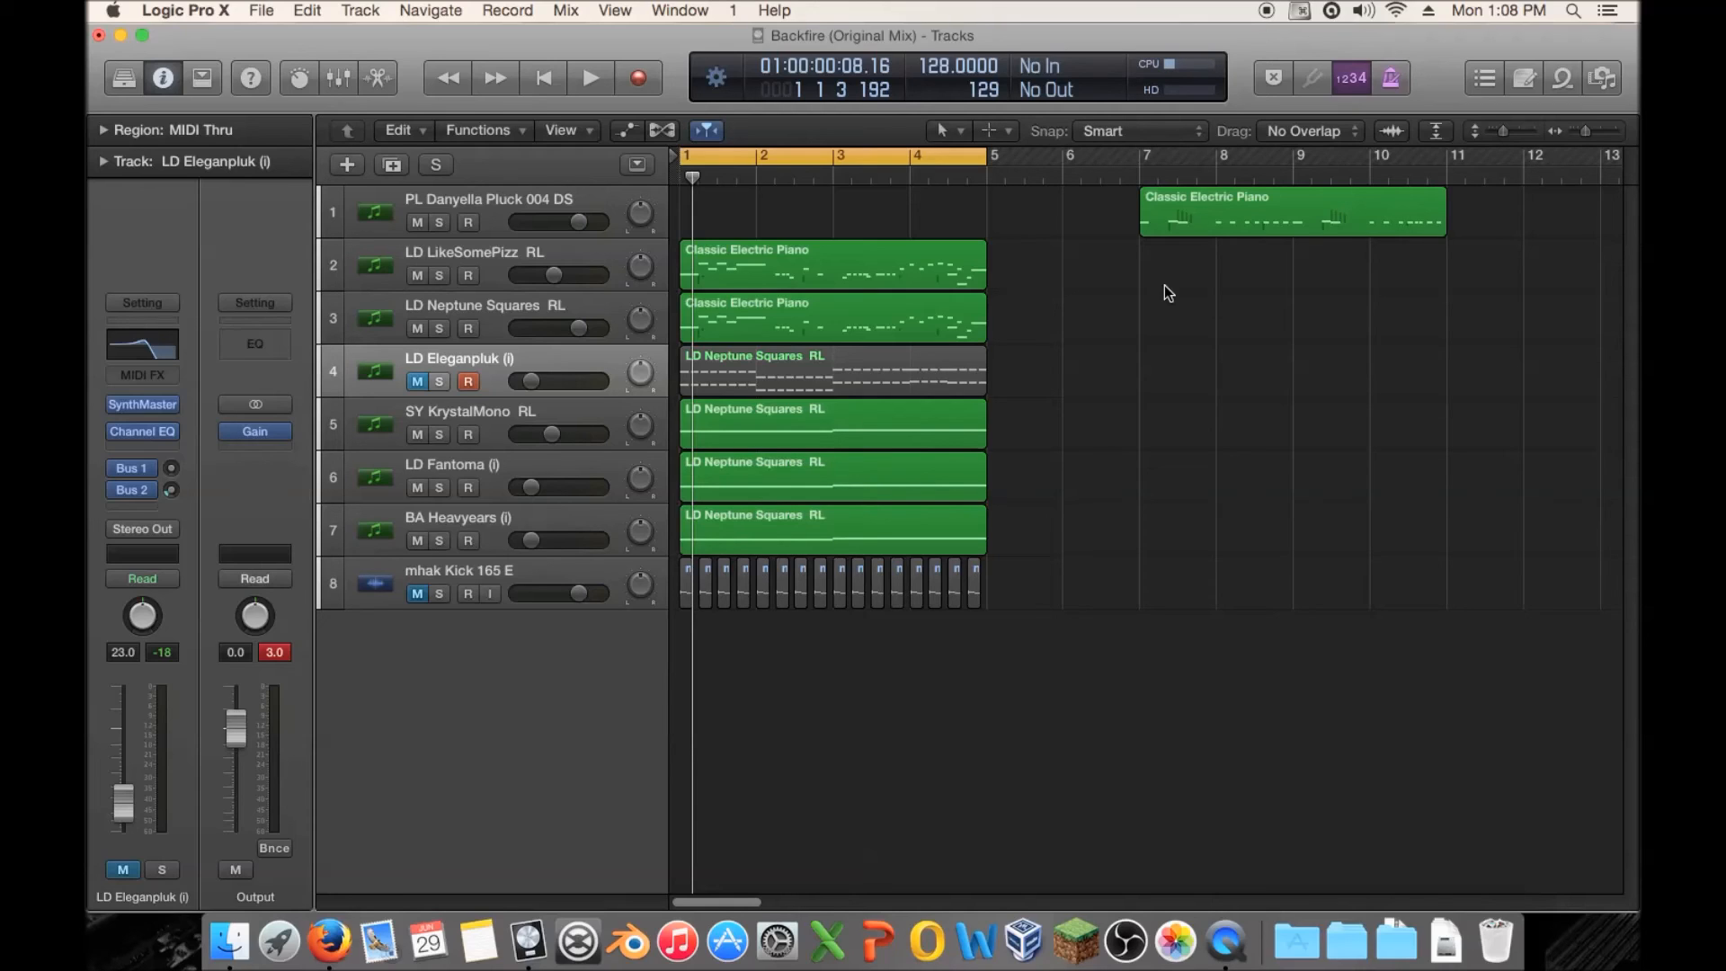
Play mhak Kick 165 E on its own, stop playback, then remove its solo and keep the track muted.
{"action": "left_click", "coordinate": [439, 593]}
{"action": "key", "text": "space"}
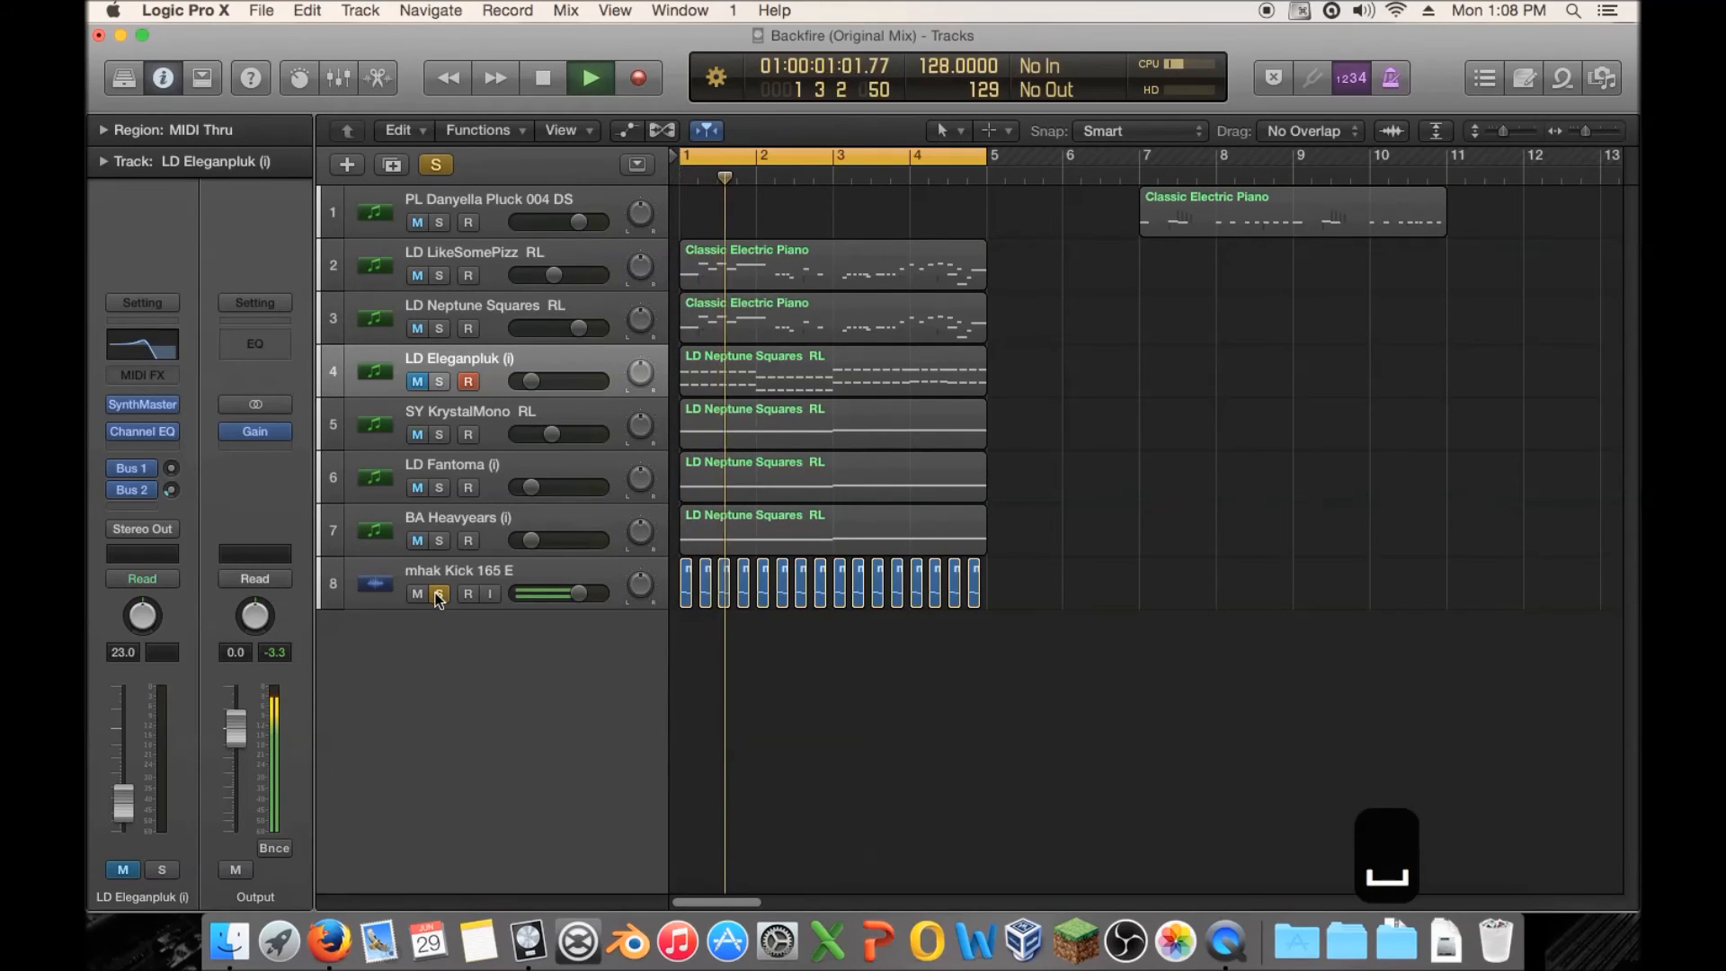
{"action": "key", "text": "space"}
{"action": "left_click", "coordinate": [439, 593]}
{"action": "left_click", "coordinate": [424, 591]}
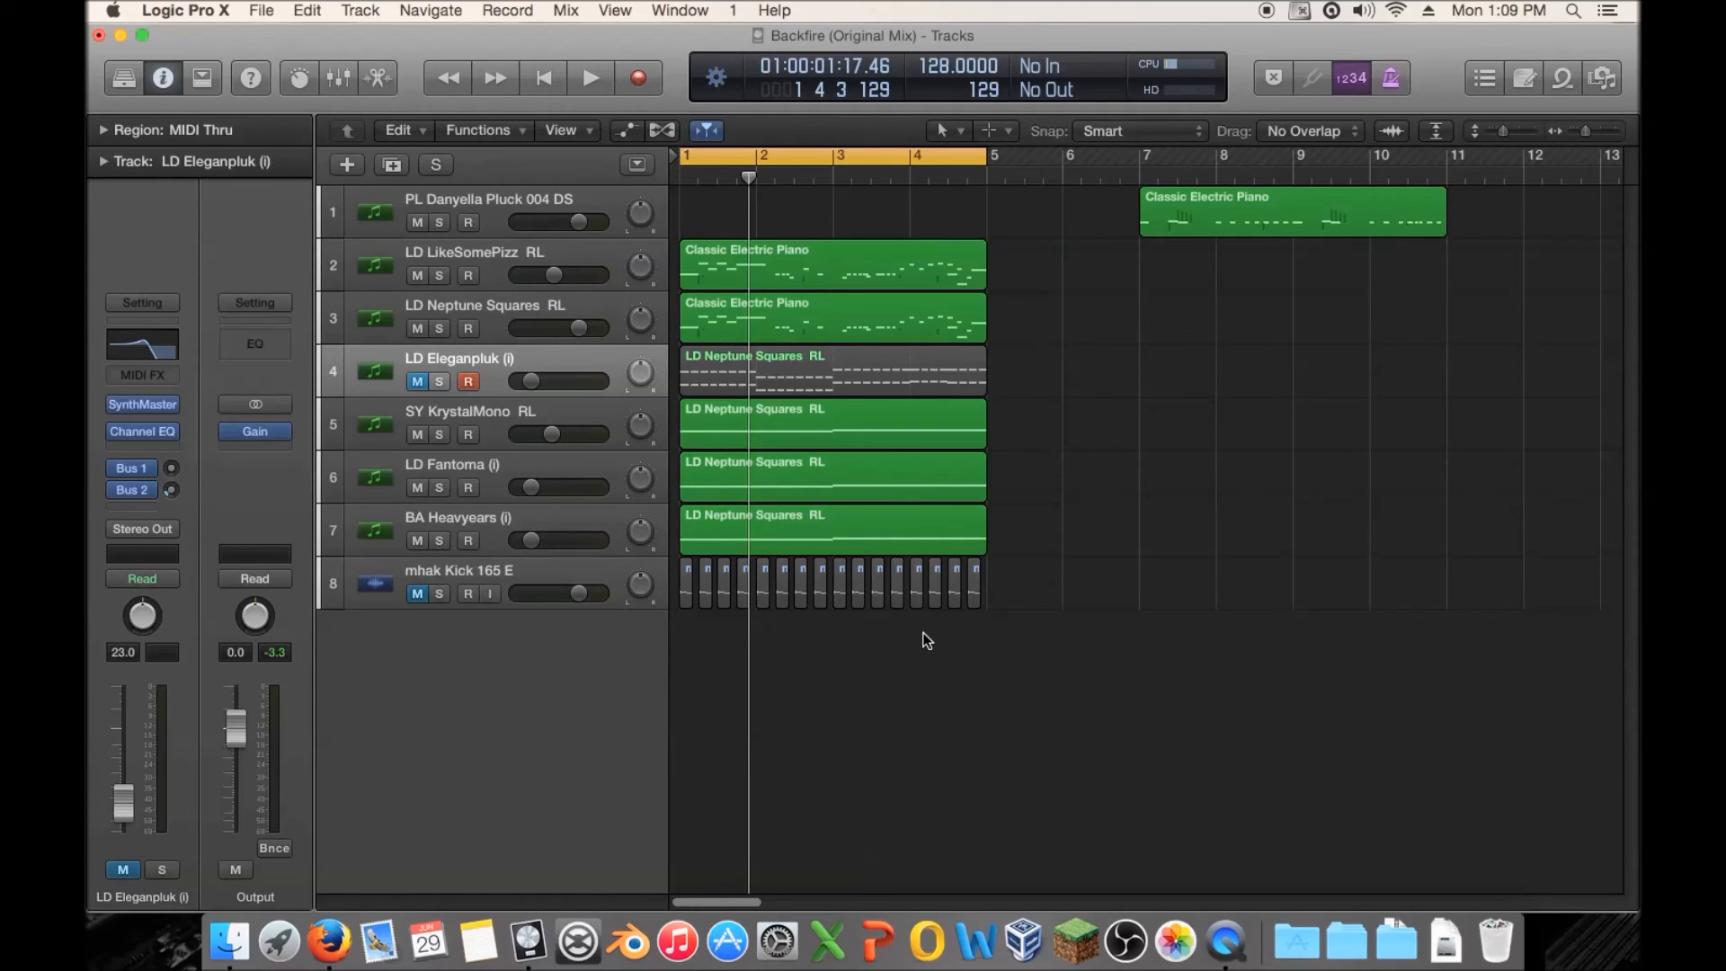
{"action": "left_click", "coordinate": [451, 577]}
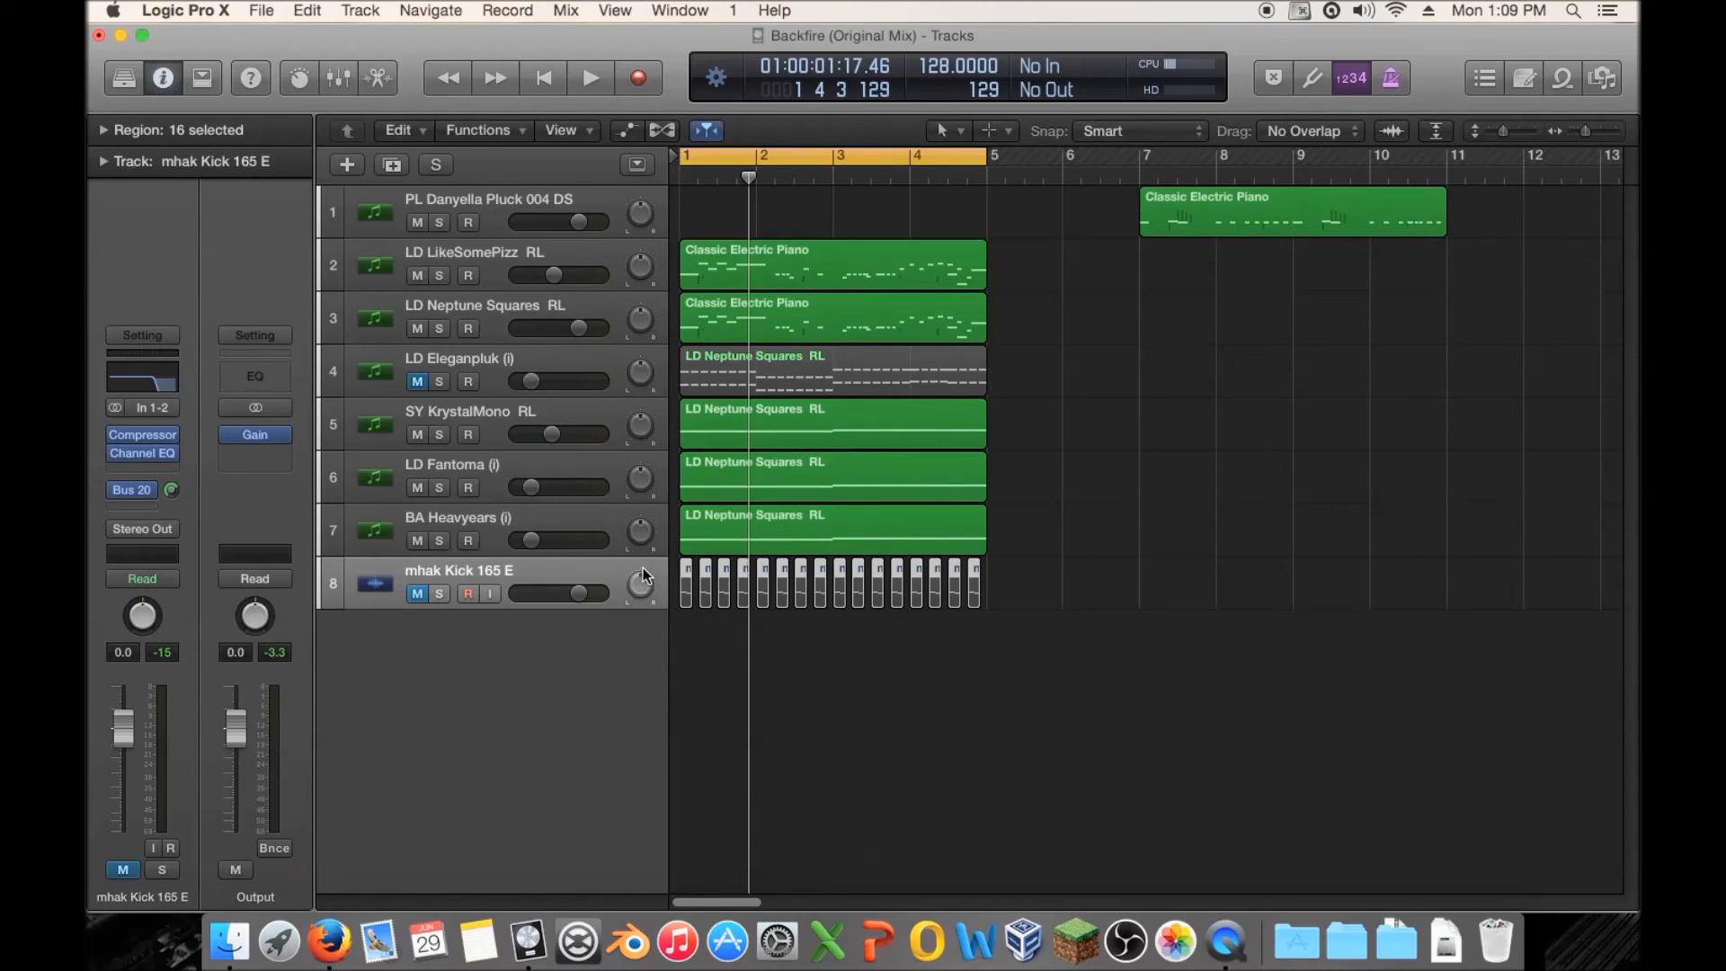
{"action": "left_click_drag", "start_coordinate": [1032, 248], "coordinate": [694, 519]}
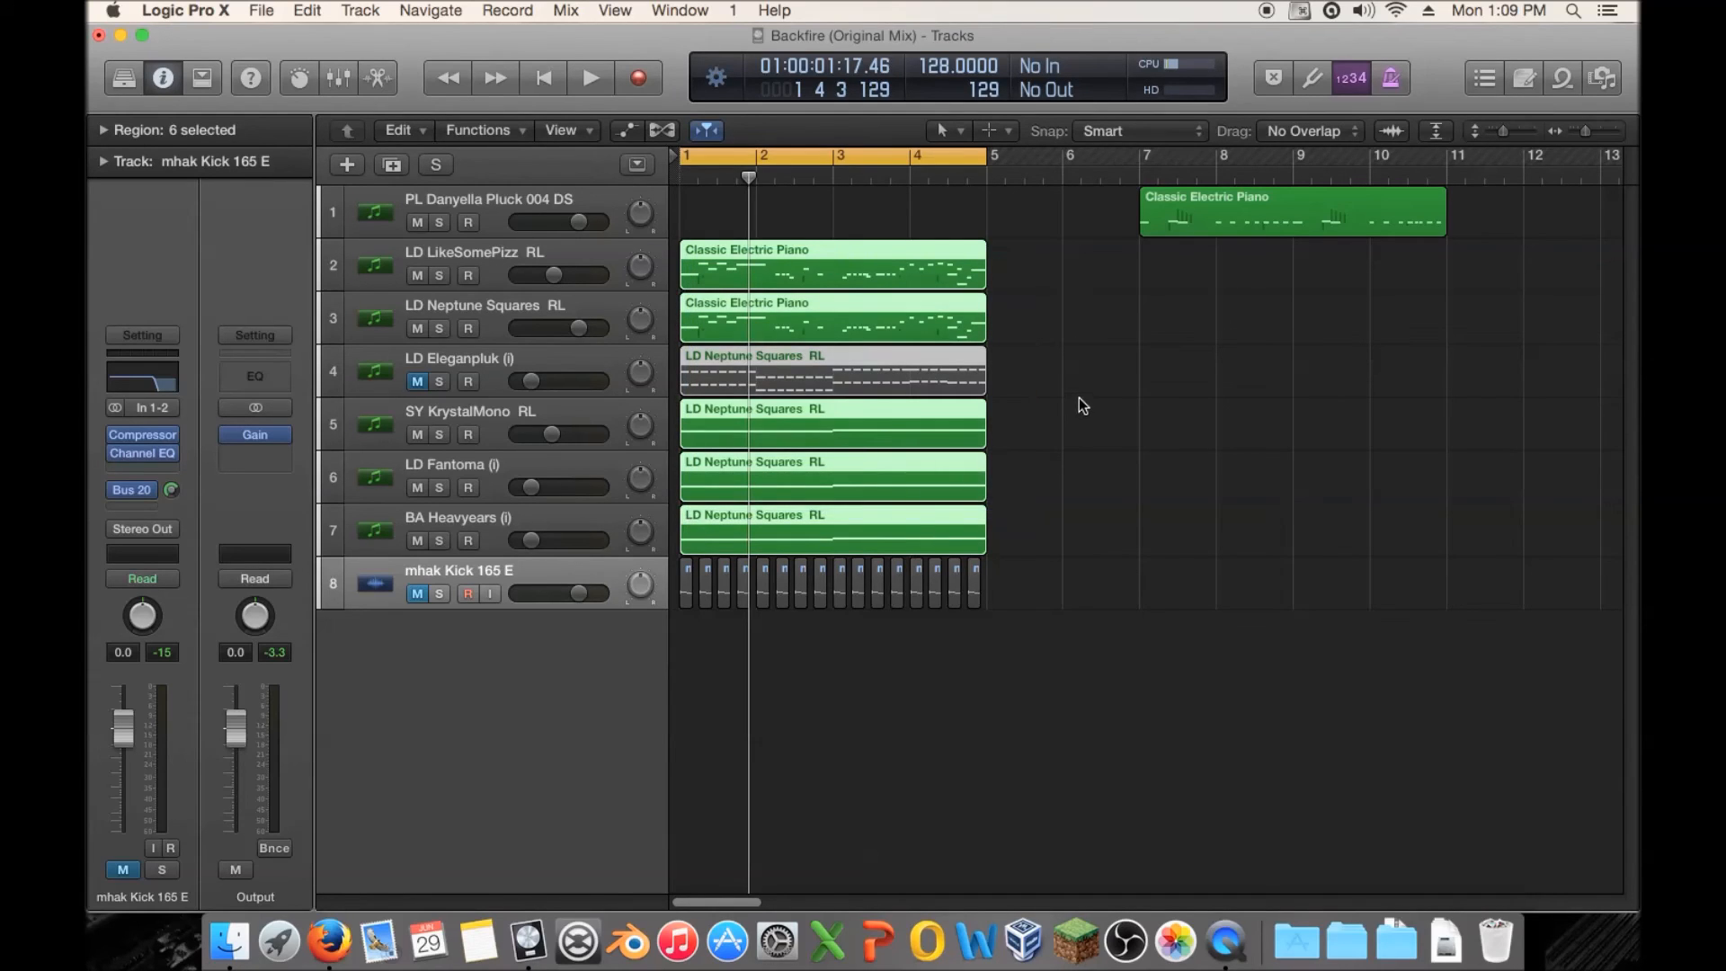
{"action": "left_click_drag", "start_coordinate": [1127, 584], "coordinate": [496, 596]}
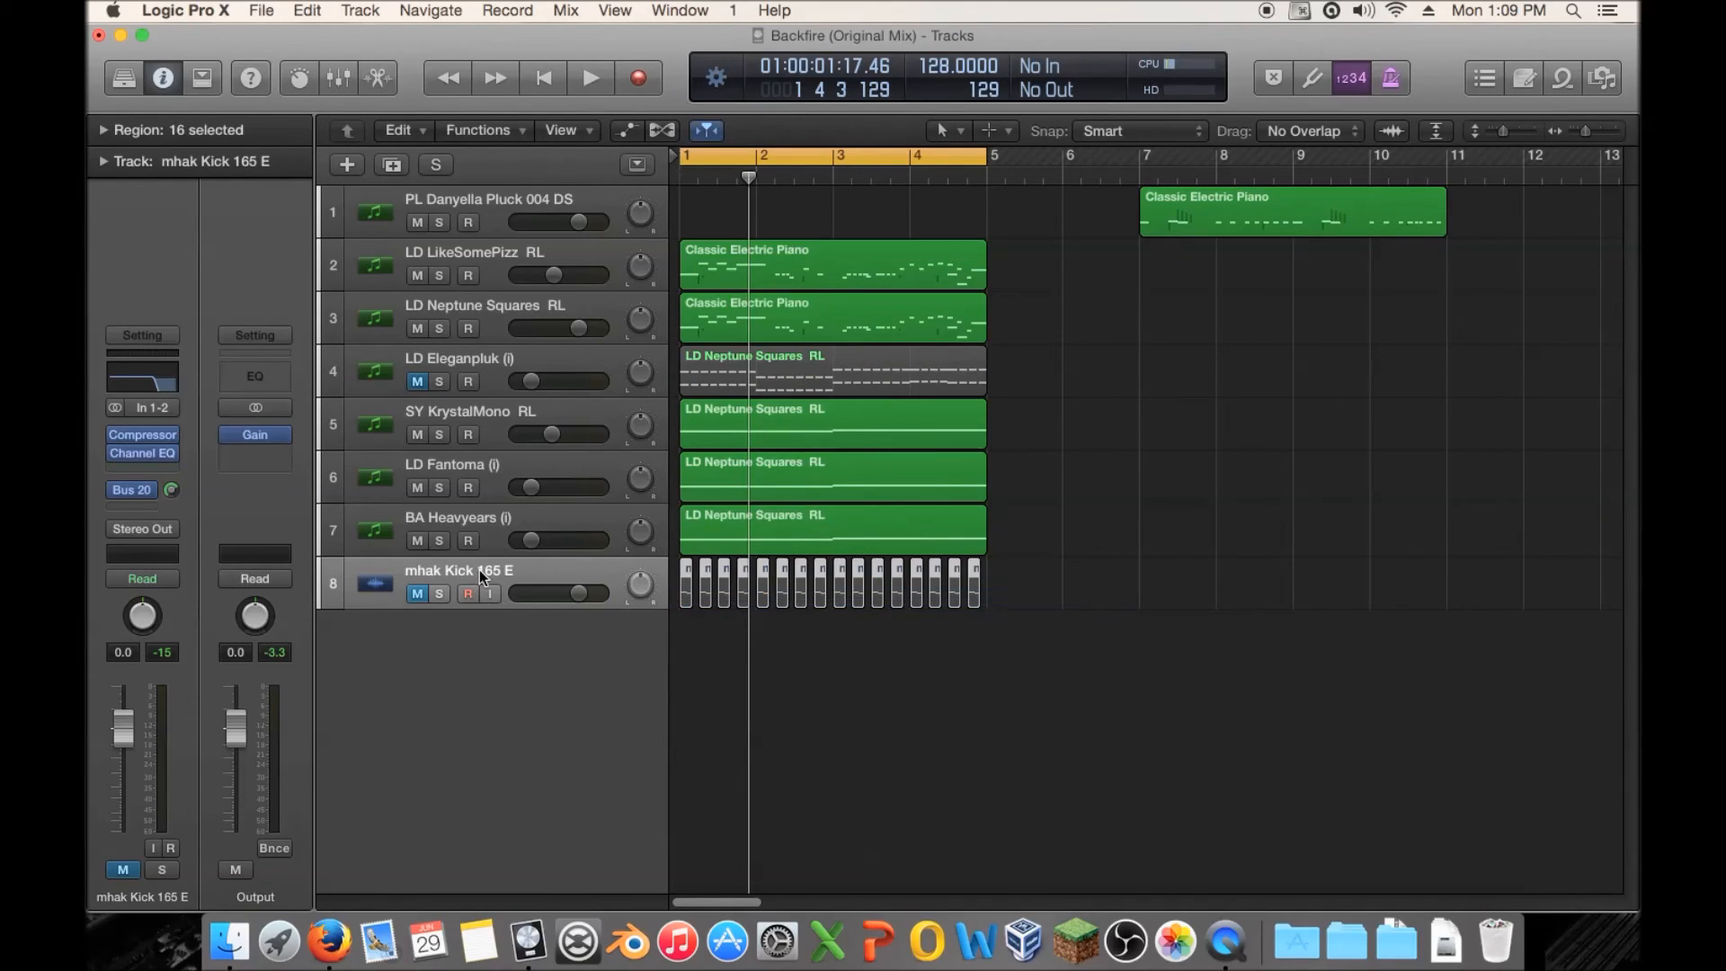
{"action": "left_click_drag", "start_coordinate": [1069, 529], "coordinate": [816, 282]}
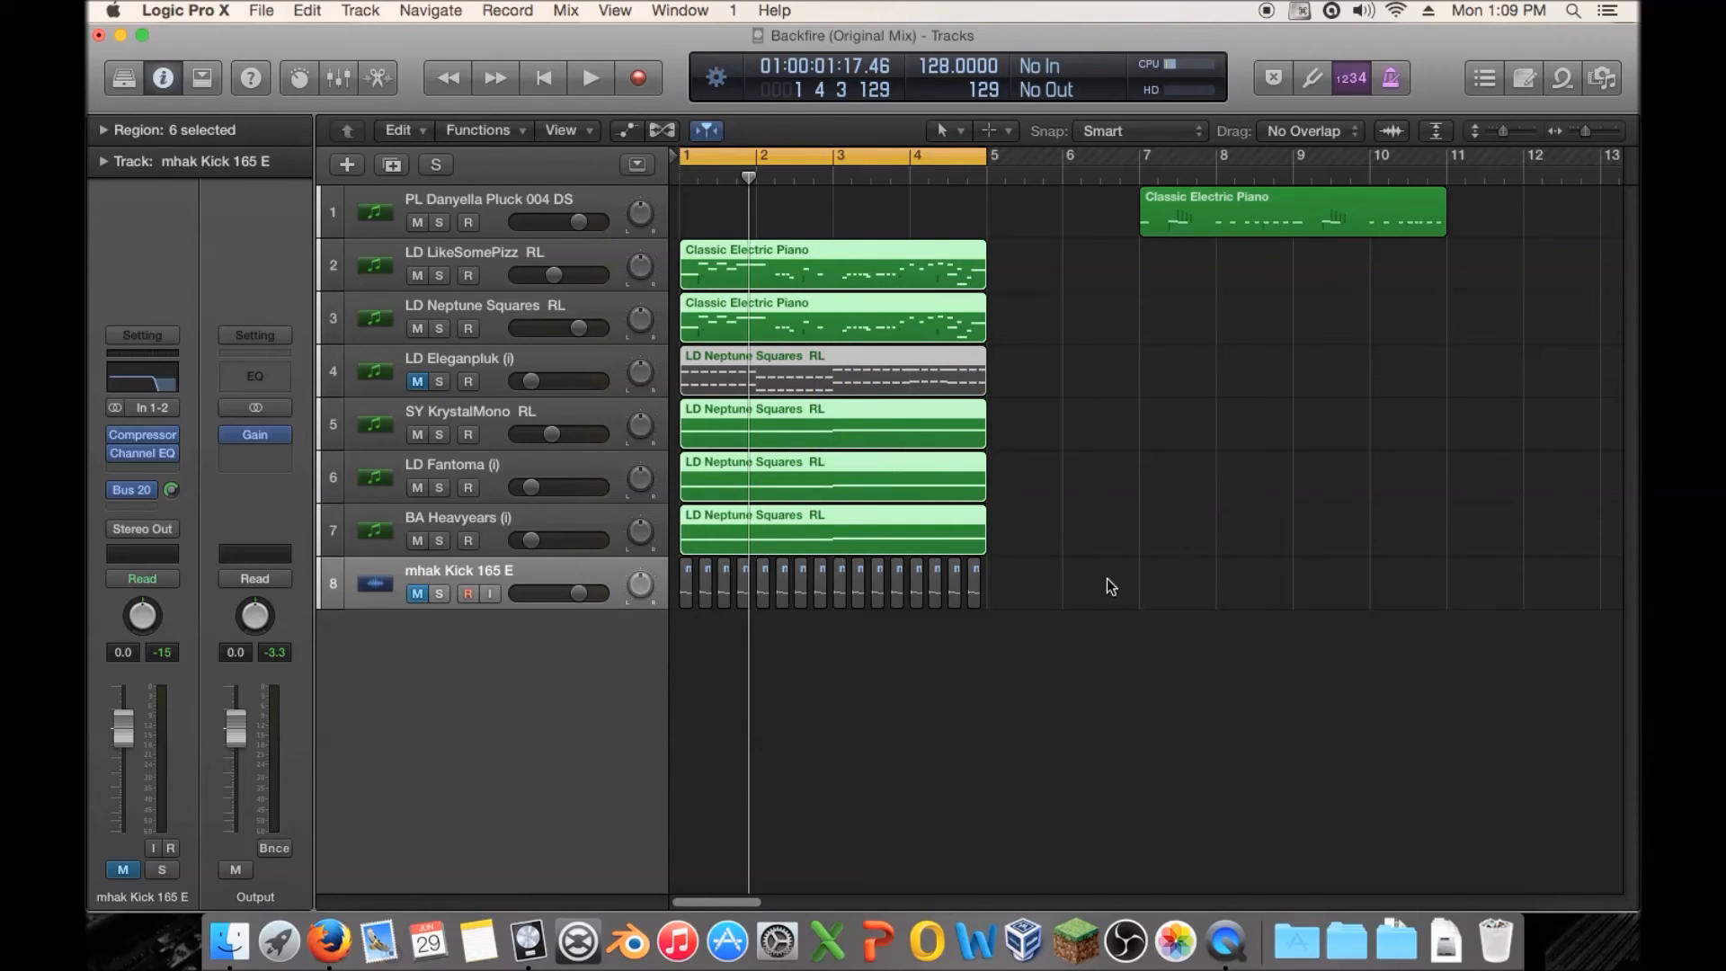
{"action": "left_click_drag", "start_coordinate": [1037, 589], "coordinate": [457, 604]}
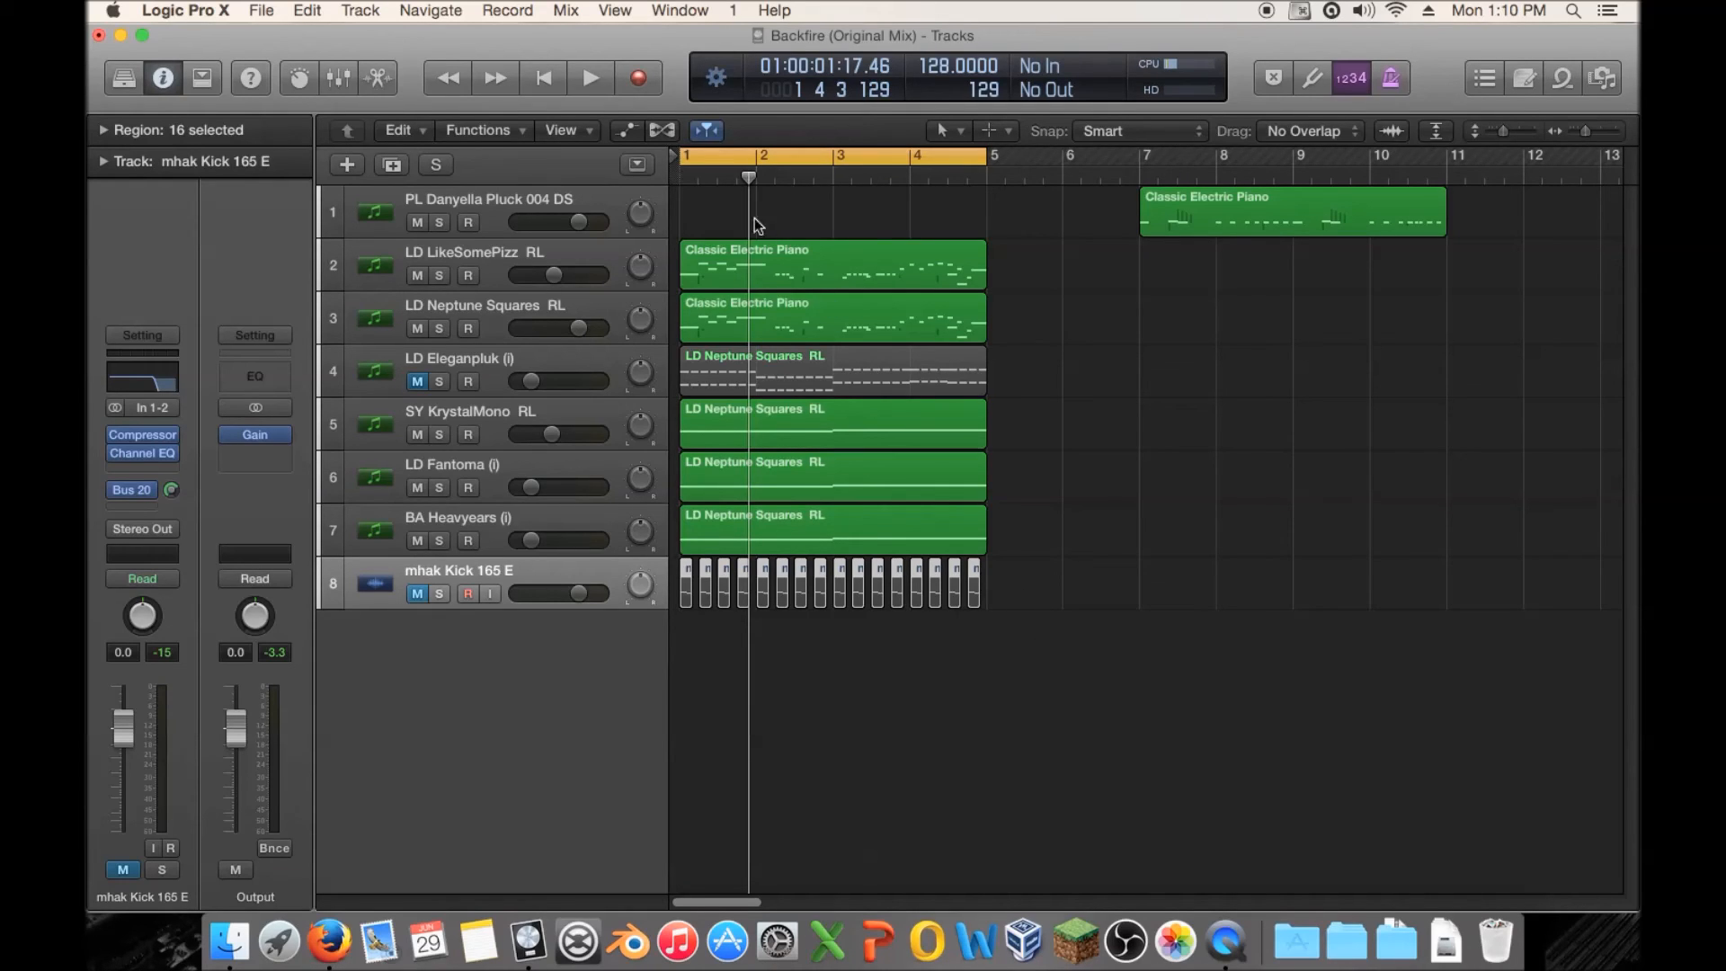
Return the playhead to the start of bar 1 and deselect the kick regions.
{"action": "left_click_drag", "start_coordinate": [748, 180], "coordinate": [680, 180]}
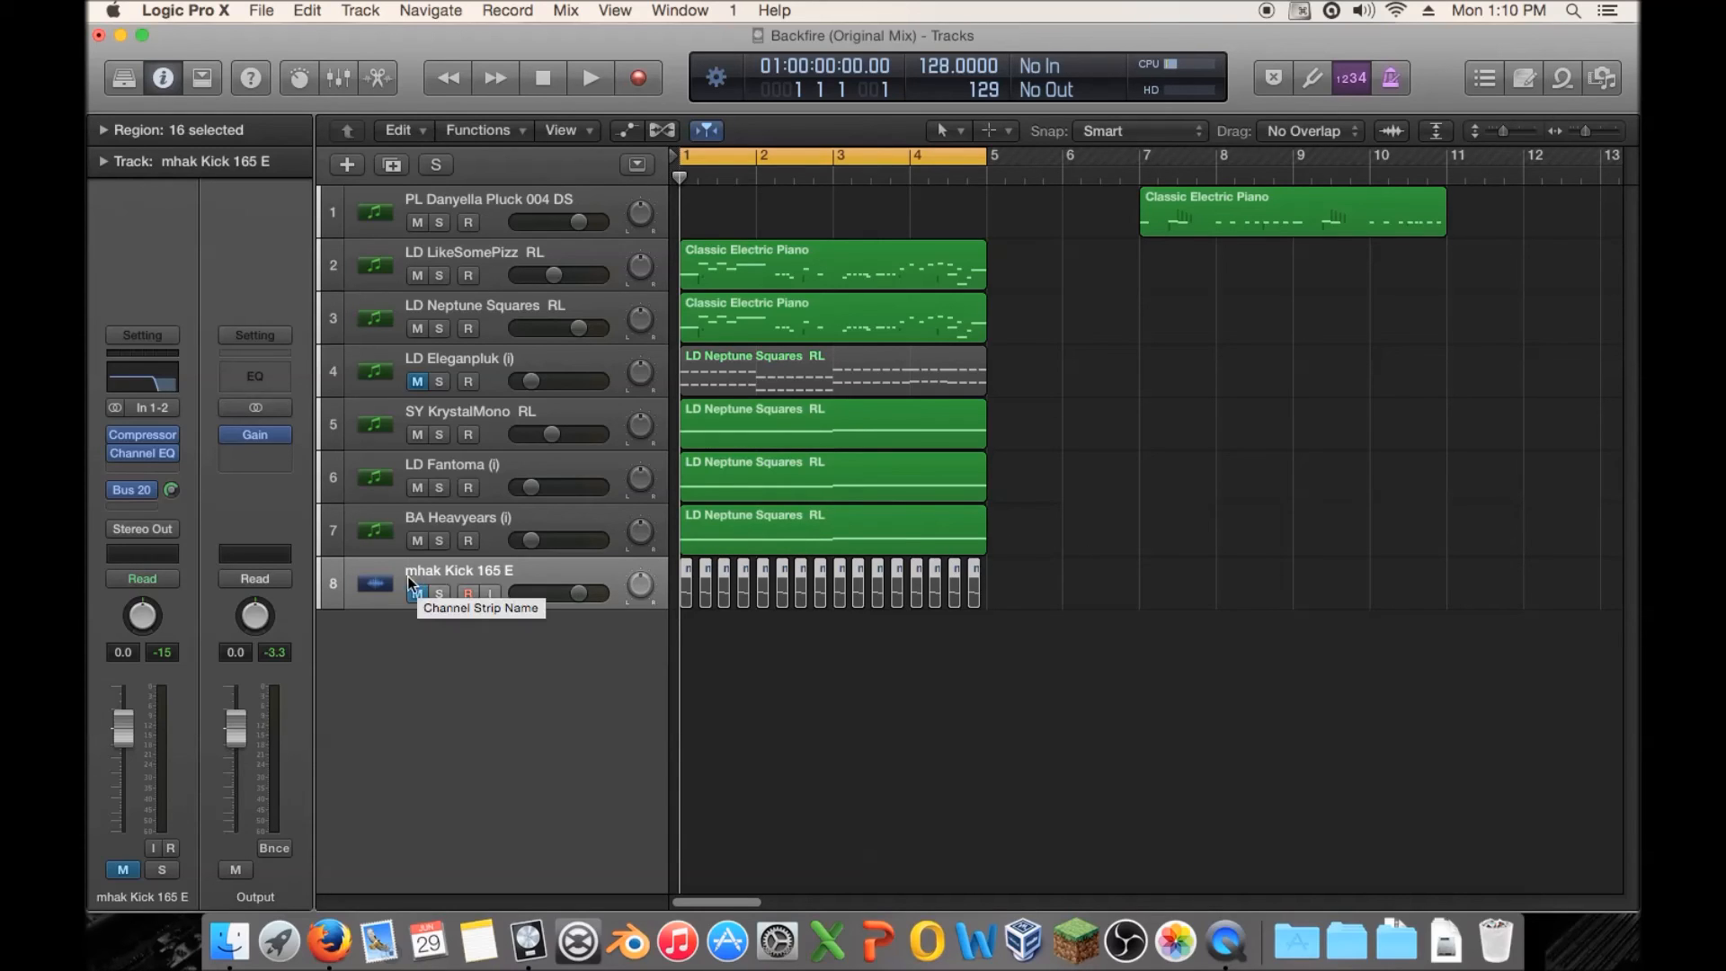
{"action": "left_click", "coordinate": [1203, 622]}
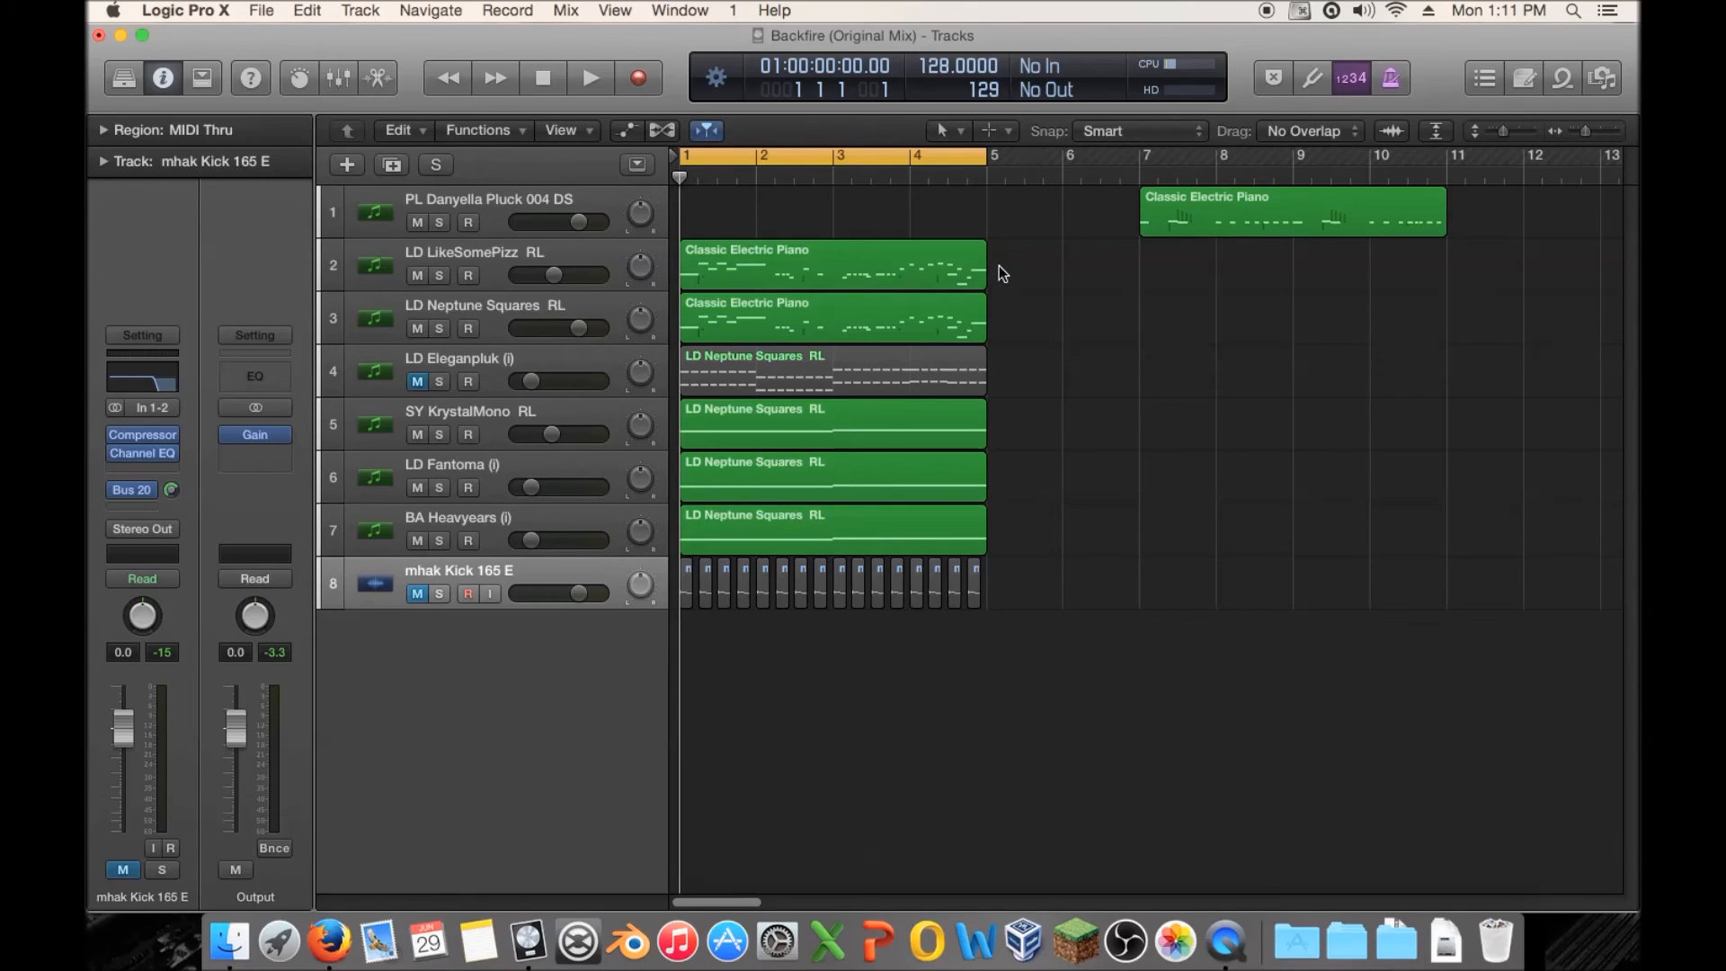
{"action": "left_click_drag", "start_coordinate": [1051, 240], "coordinate": [891, 538]}
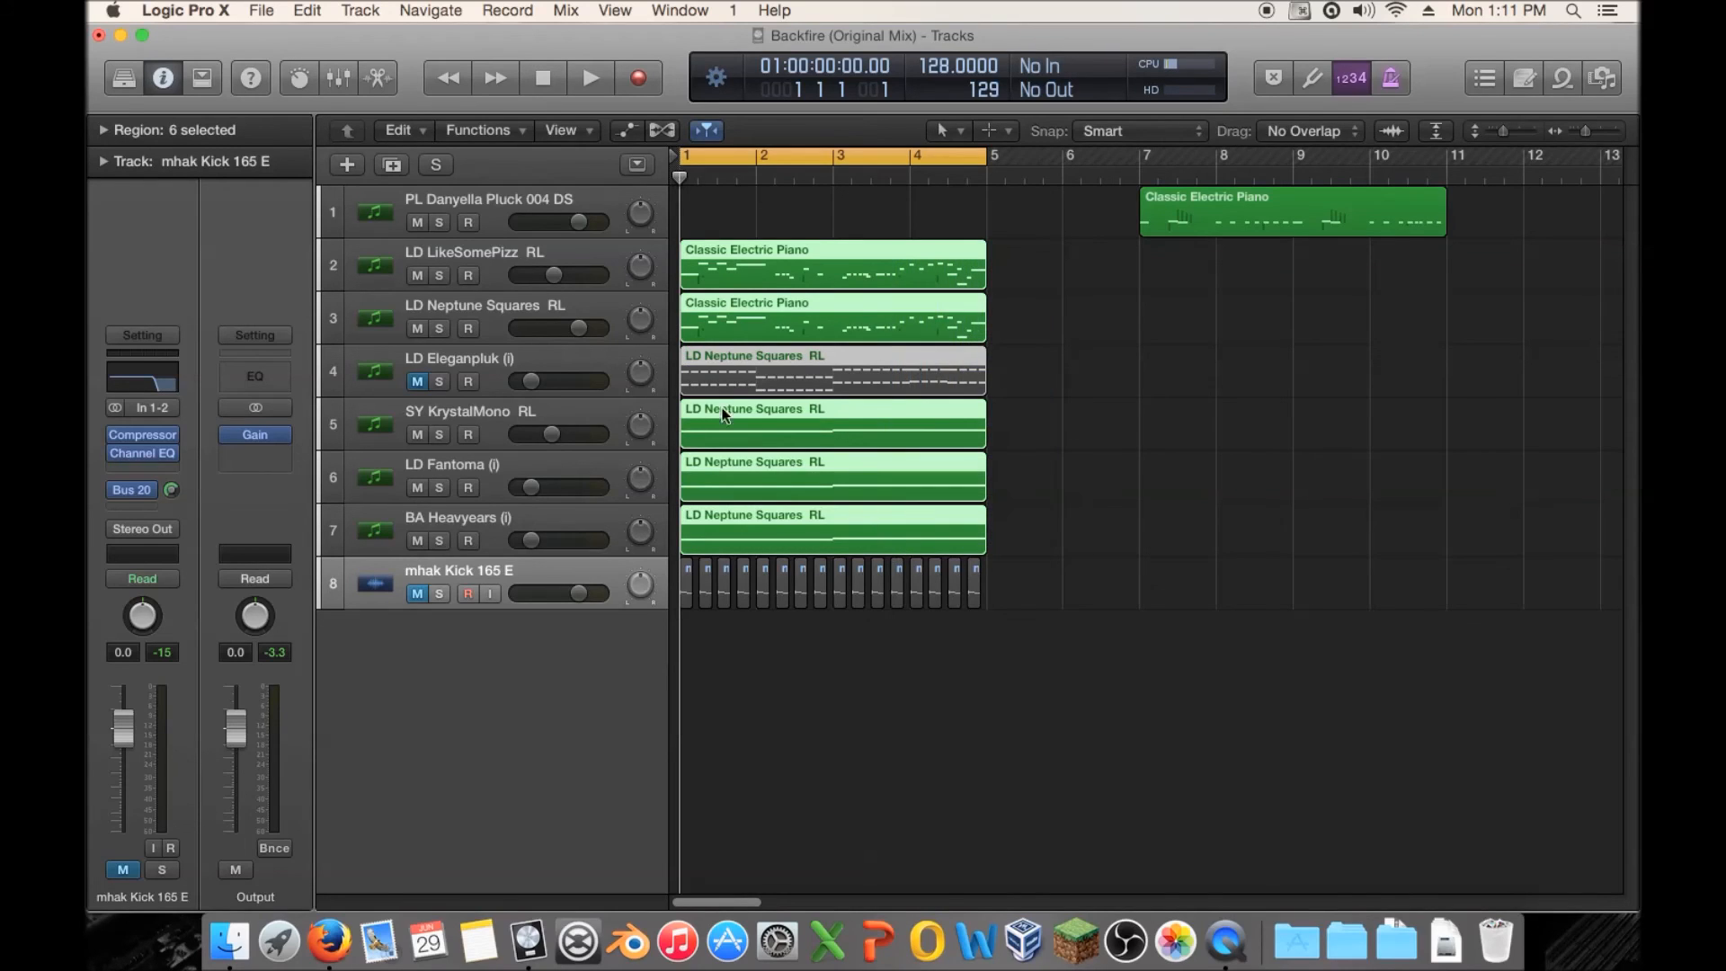
{"action": "left_click", "coordinate": [608, 252]}
{"action": "left_click", "coordinate": [1134, 273]}
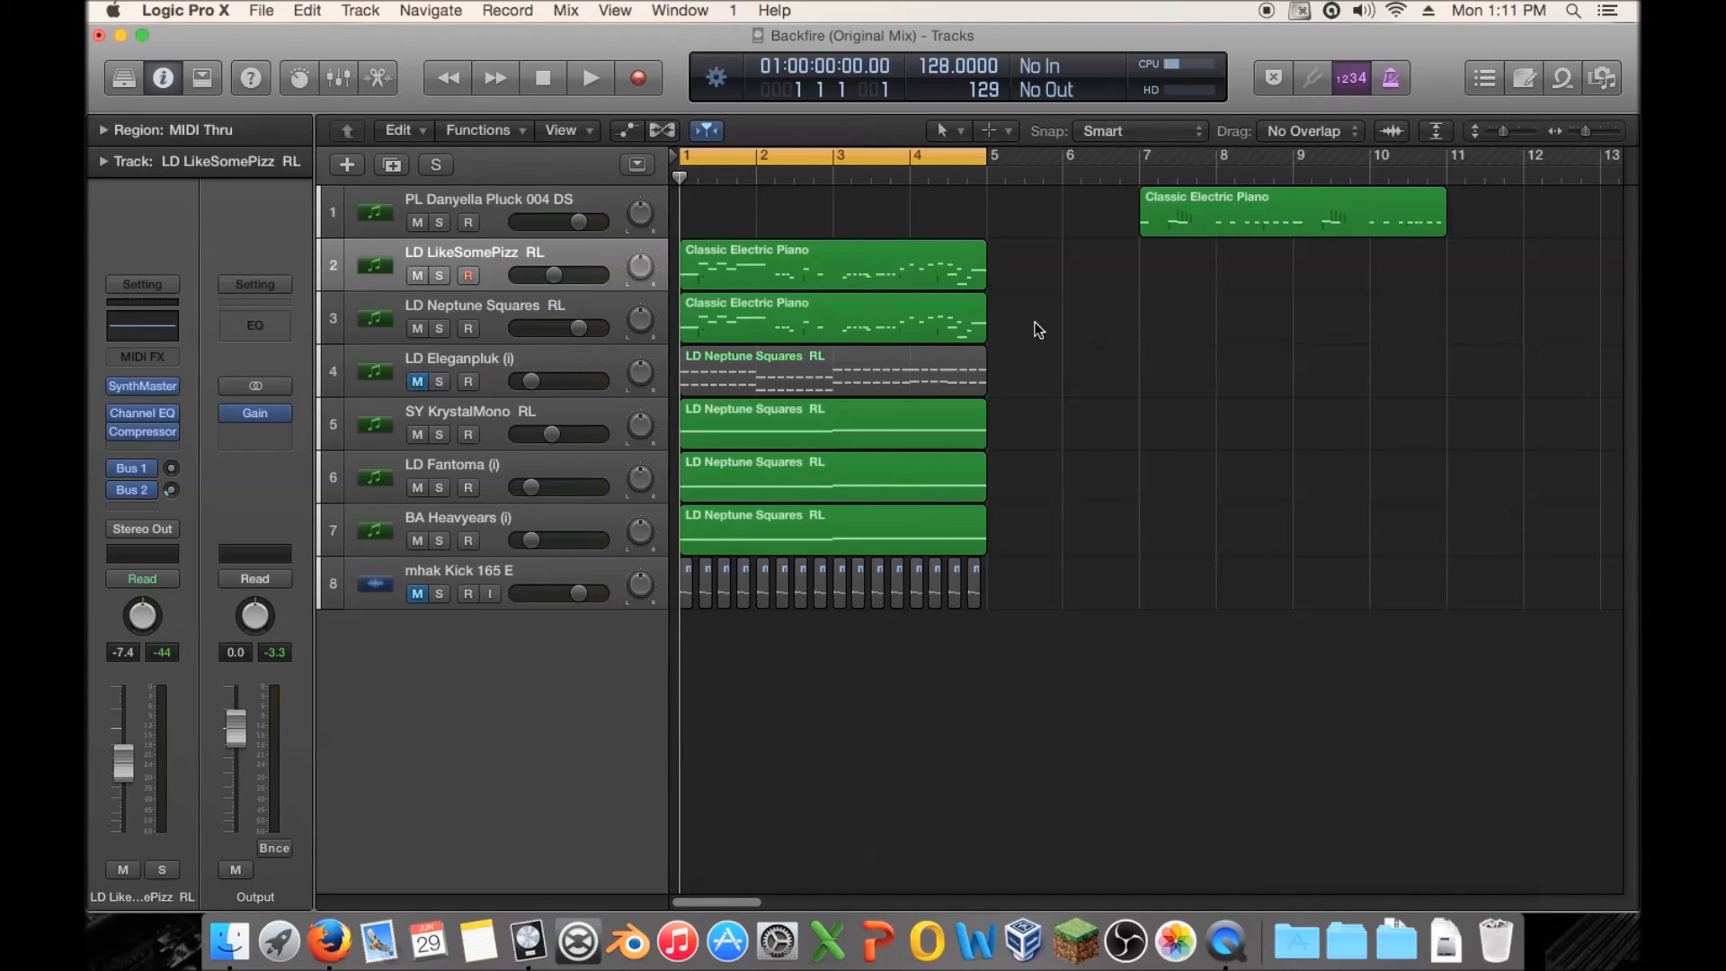
{"action": "left_click_drag", "start_coordinate": [1036, 251], "coordinate": [975, 517]}
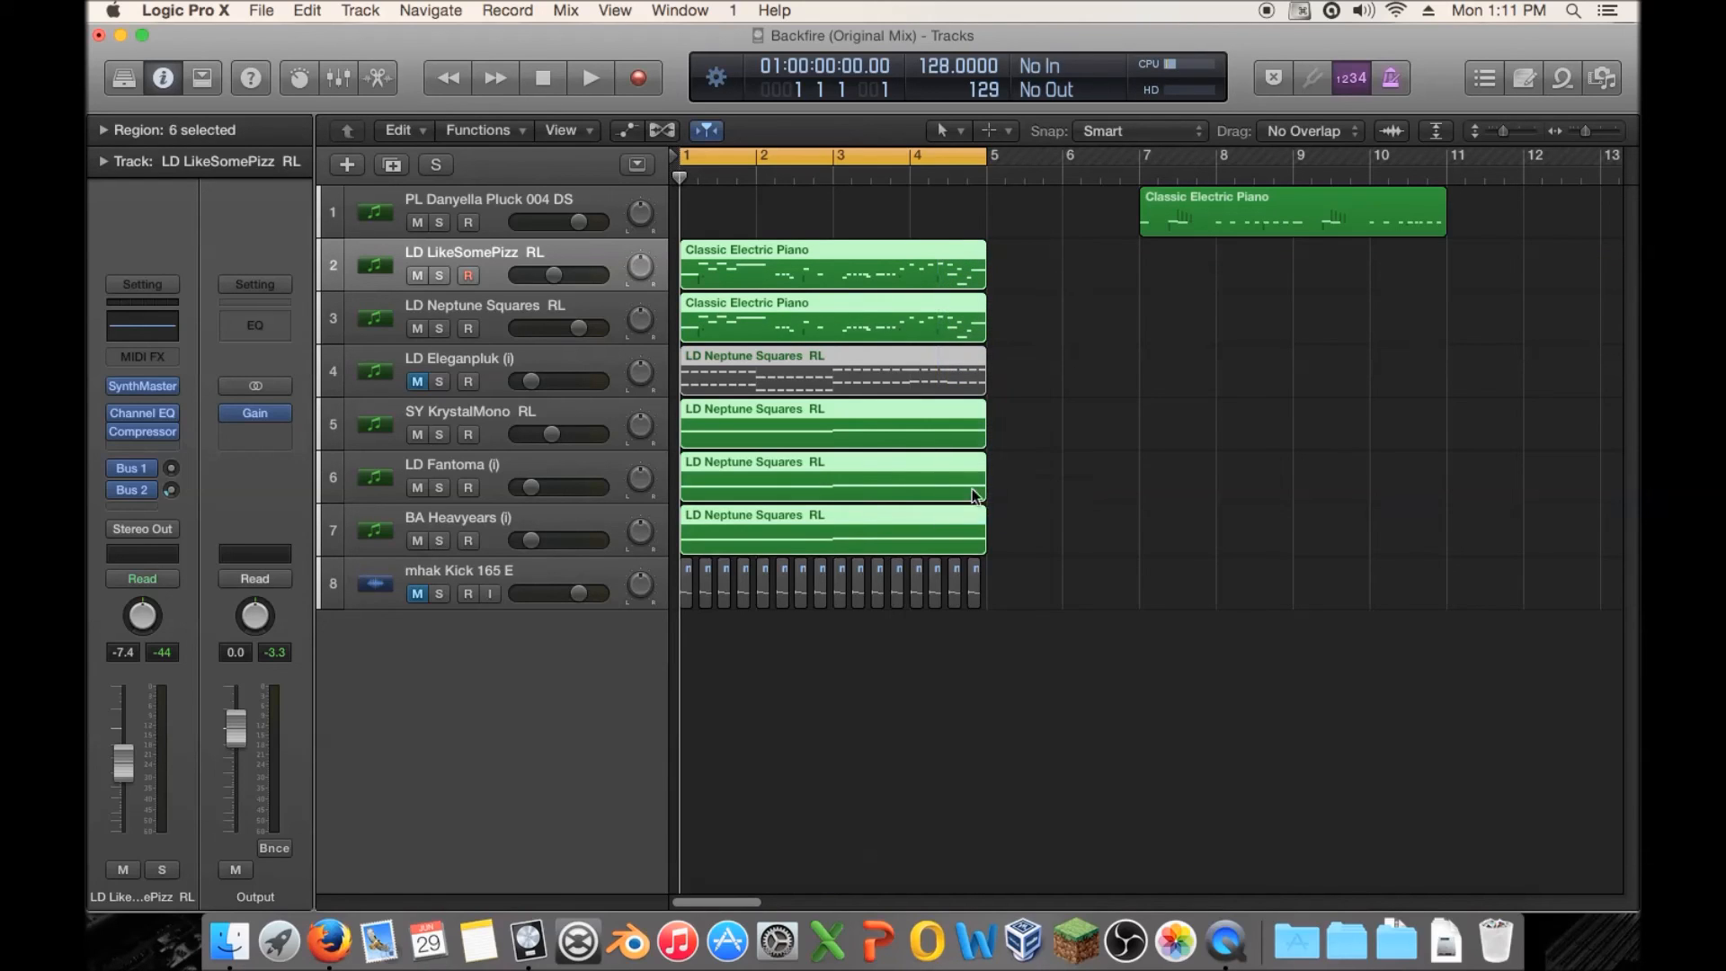
{"action": "left_click_drag", "start_coordinate": [1021, 543], "coordinate": [729, 255]}
{"action": "left_click", "coordinate": [1069, 338]}
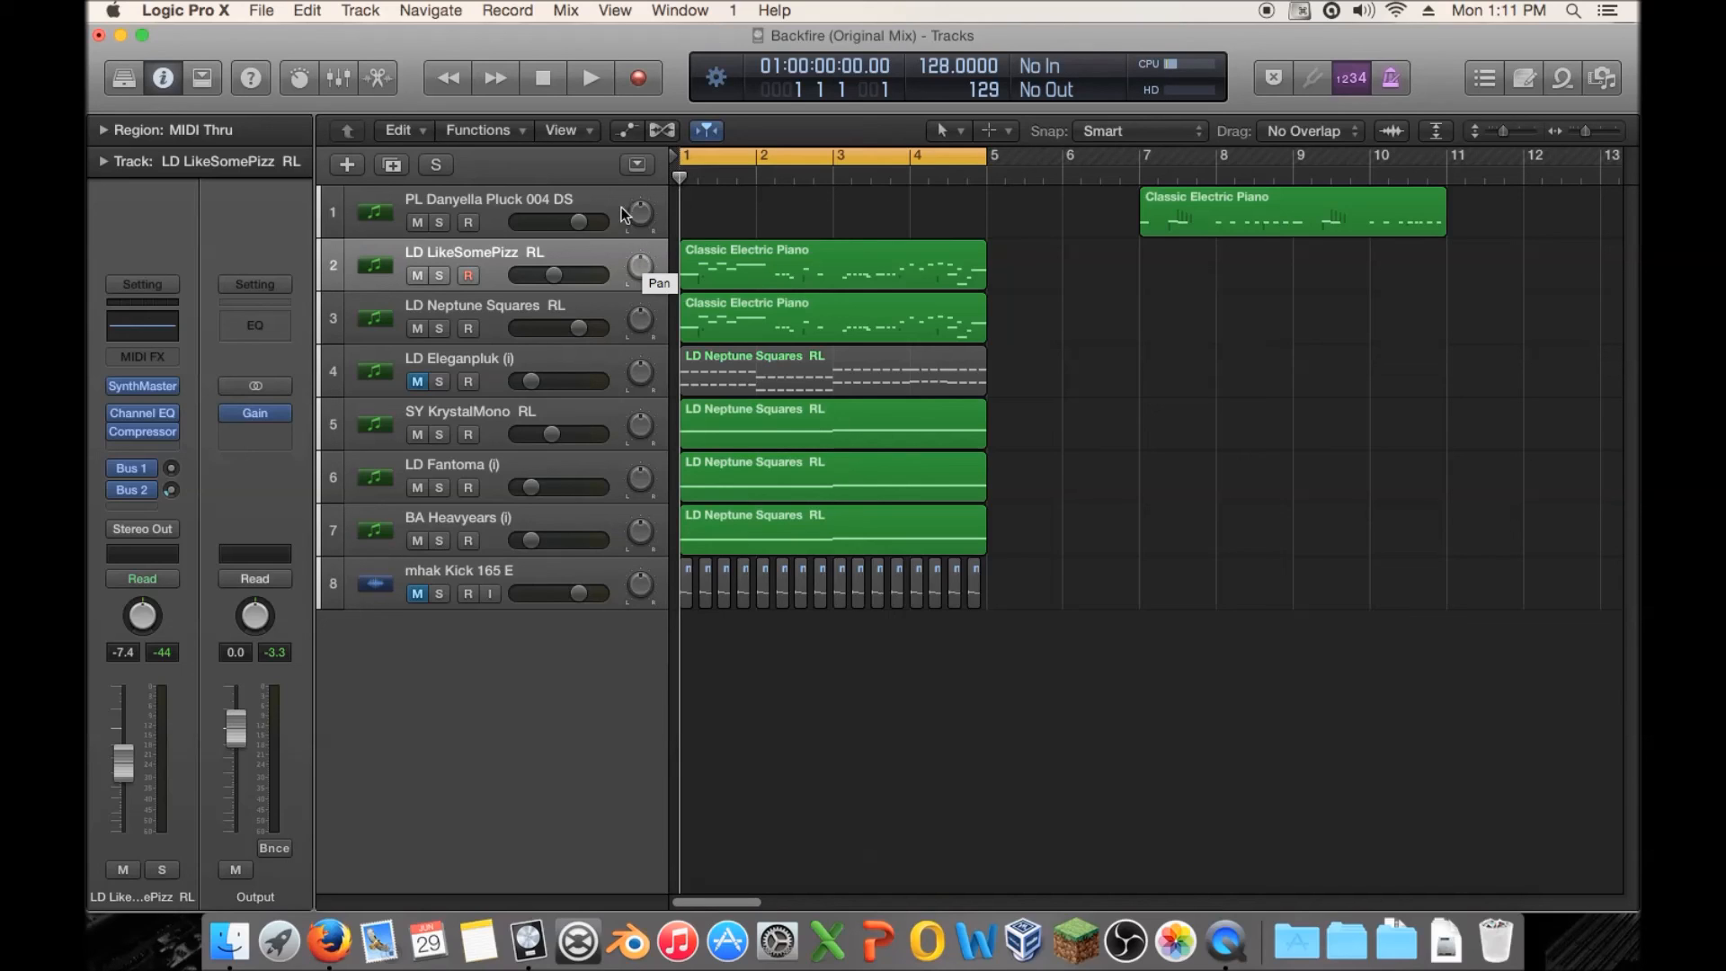
Select SY KrystalMono RL, LD LikeSomePizz RL, LD Neptune Squares RL and LD Fantoma (i) individually to examine their EQ curves.
{"action": "left_click", "coordinate": [438, 414]}
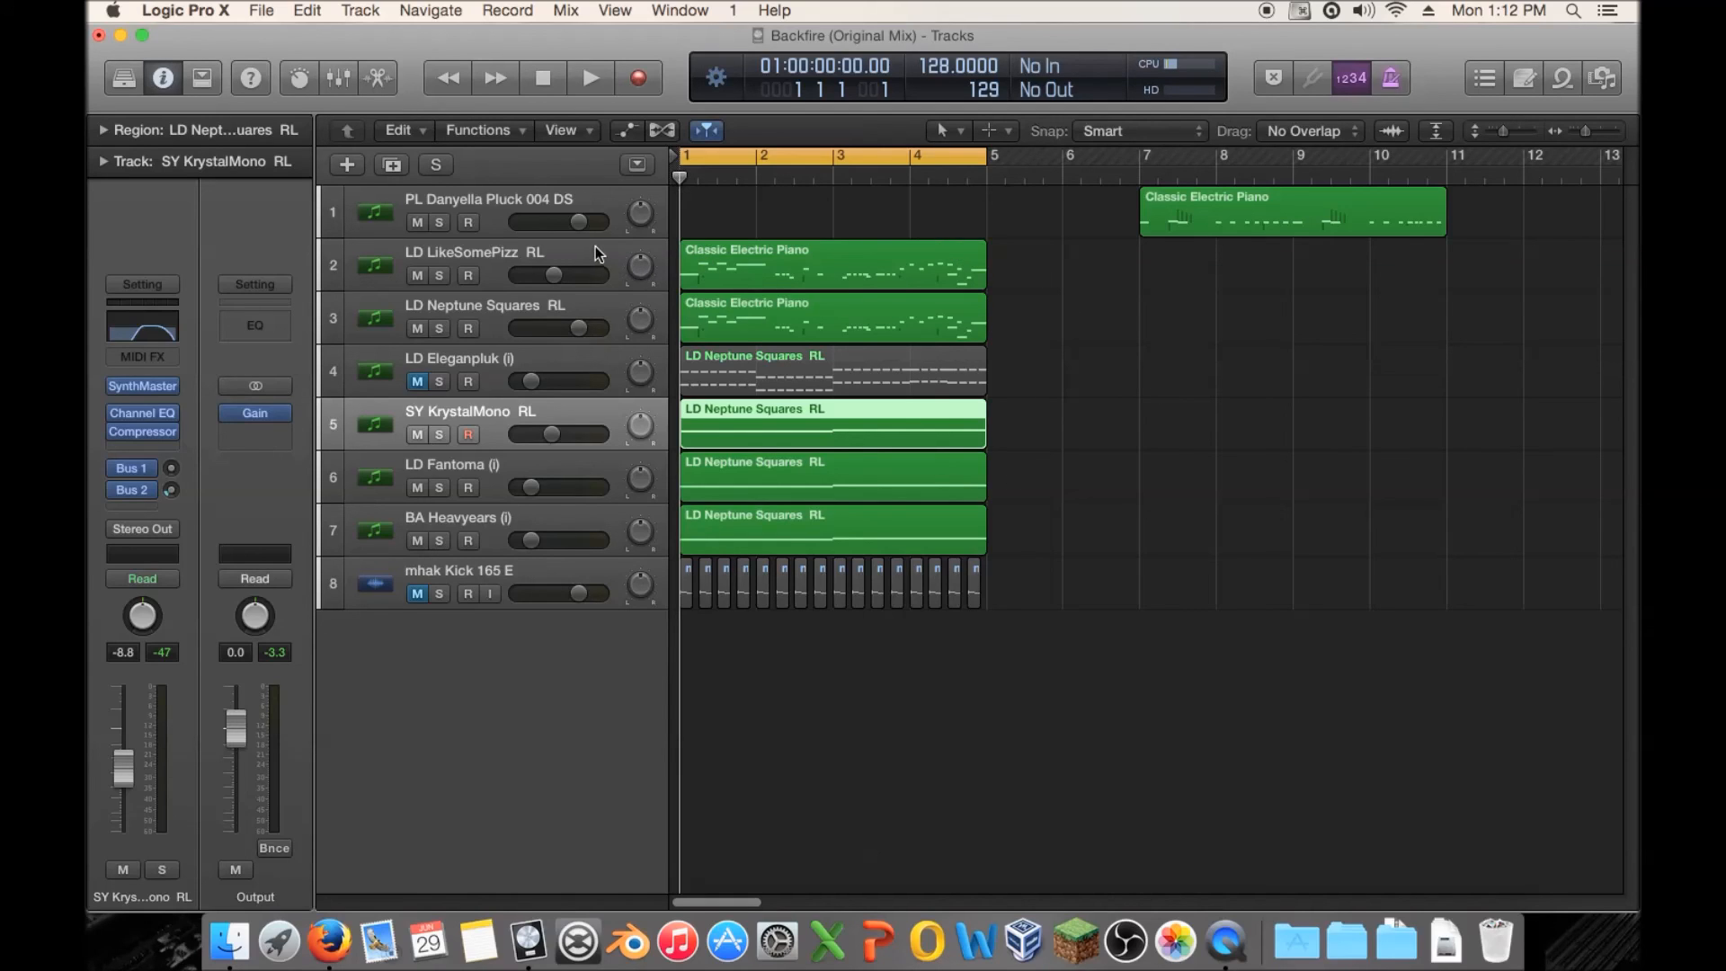
{"action": "mouse_move", "coordinate": [144, 417]}
{"action": "mouse_move", "coordinate": [99, 457]}
{"action": "left_click", "coordinate": [371, 320]}
{"action": "left_click", "coordinate": [369, 271]}
{"action": "left_click", "coordinate": [368, 310]}
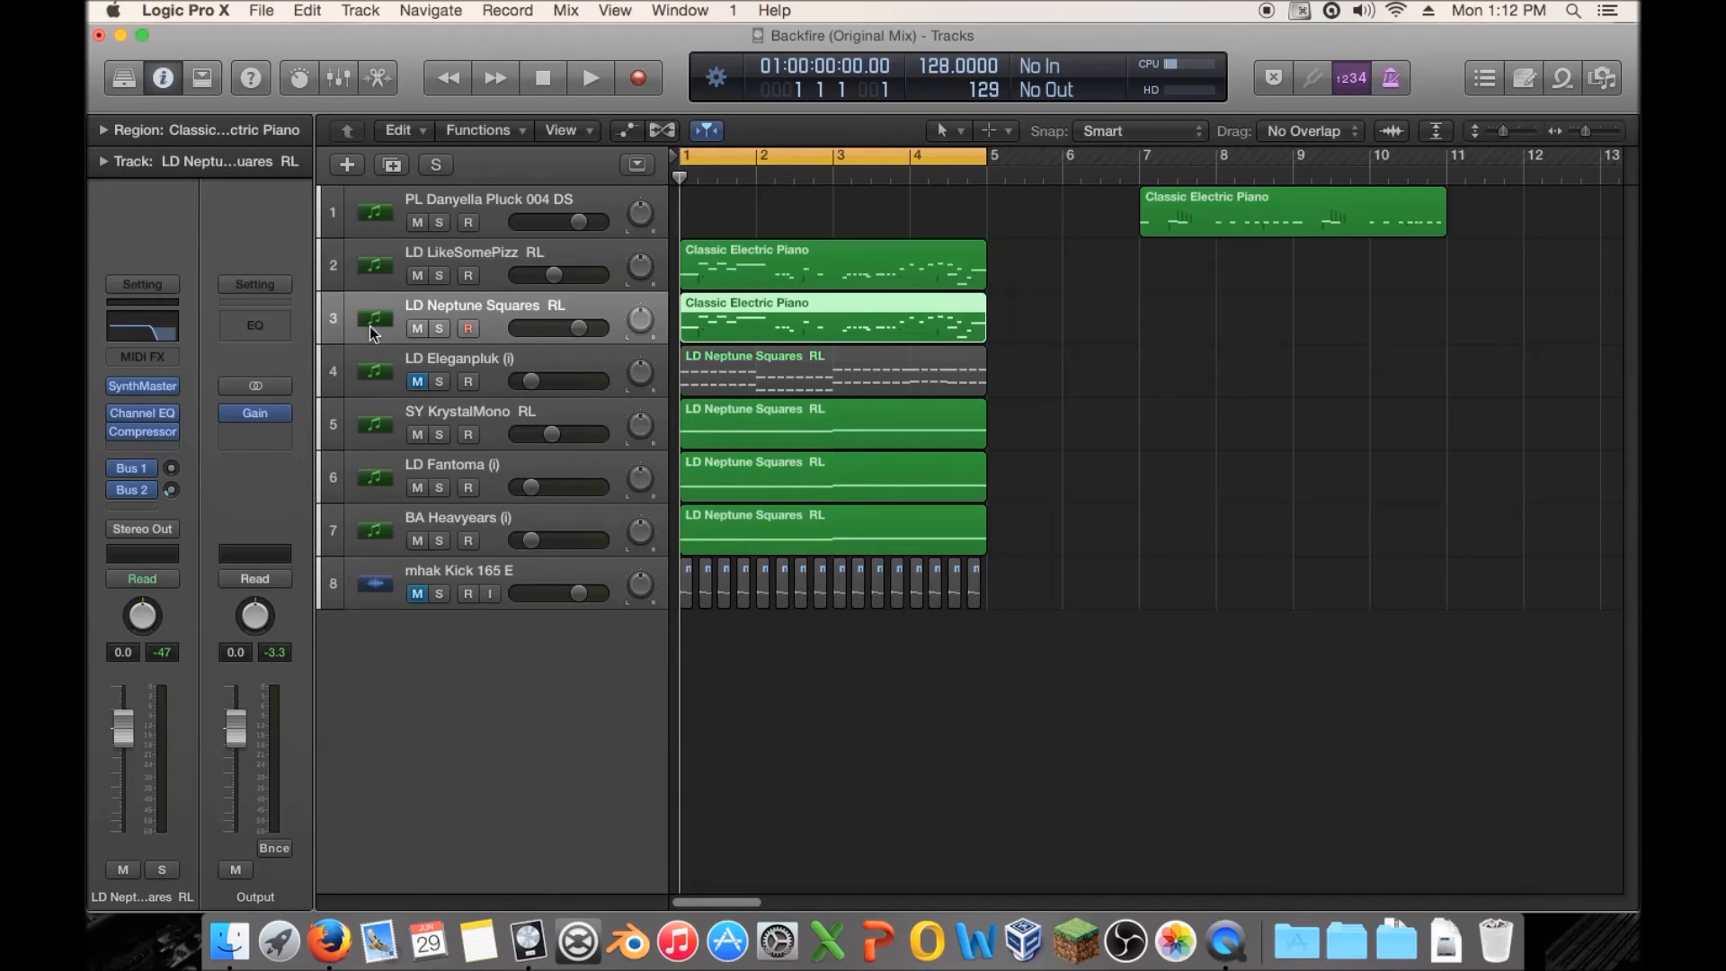
{"action": "left_click", "coordinate": [372, 435]}
{"action": "left_click", "coordinate": [372, 464]}
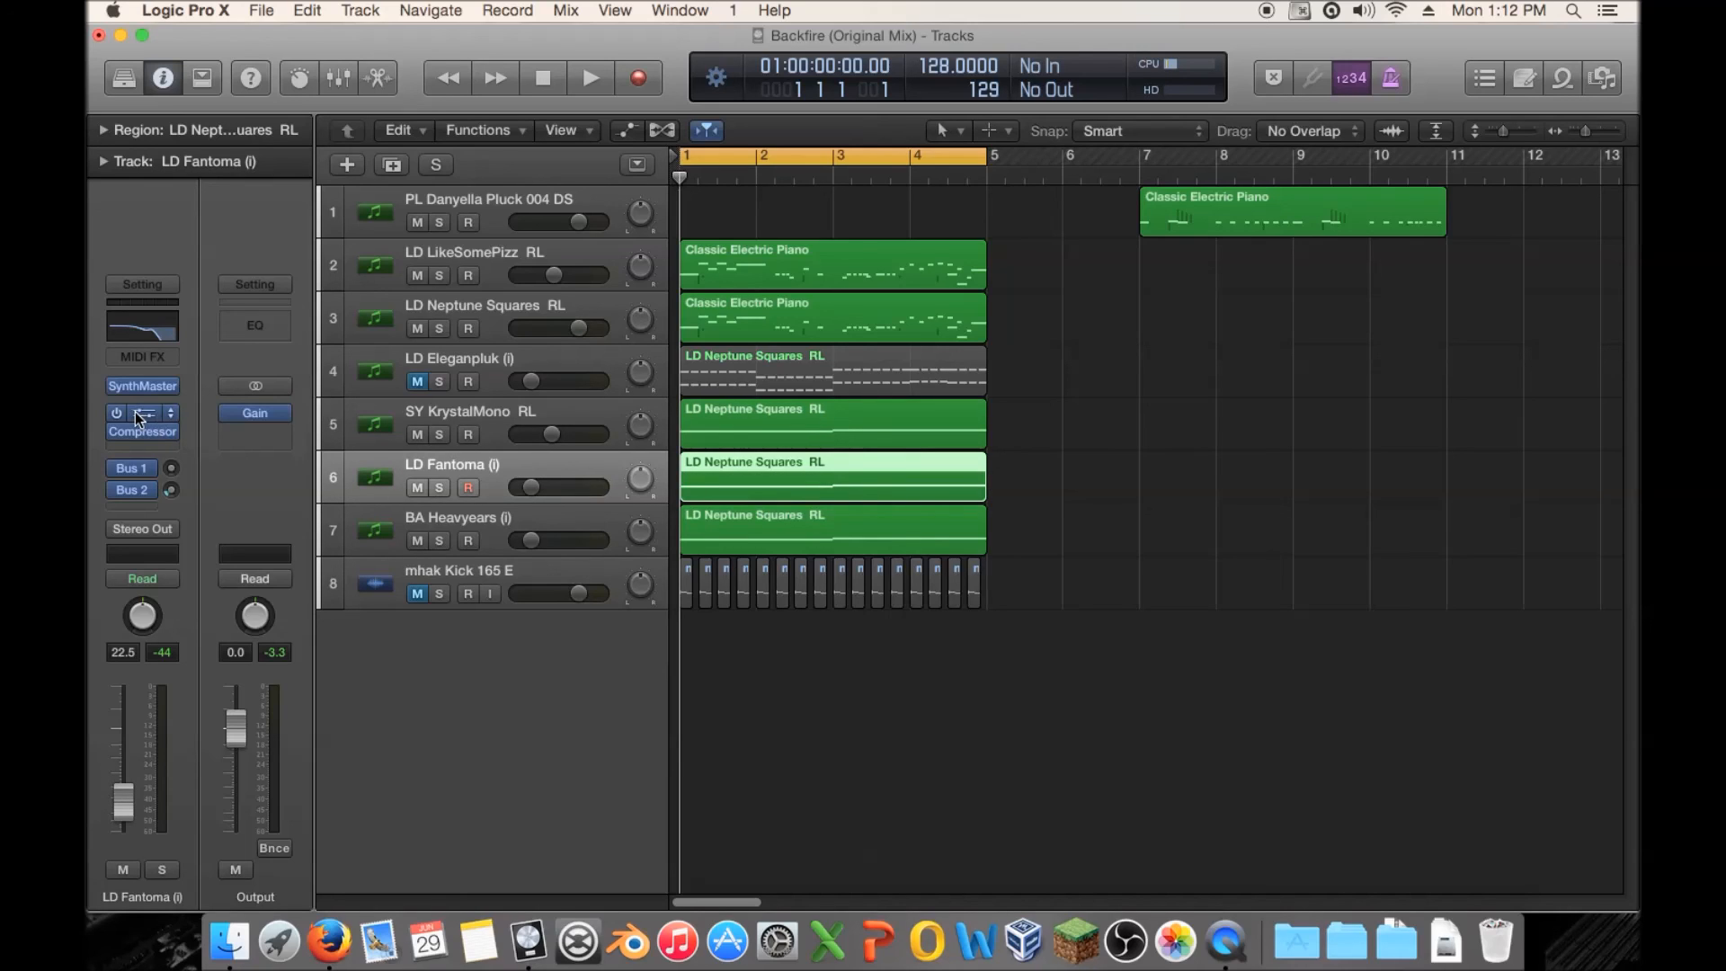
In LD LikeSomePizz RL's Channel EQ, set the 3600 Hz band to 5800 Hz at +4.0 dB and the 750 Hz band to 540 Hz at -0.5 dB.
{"action": "left_click", "coordinate": [503, 253]}
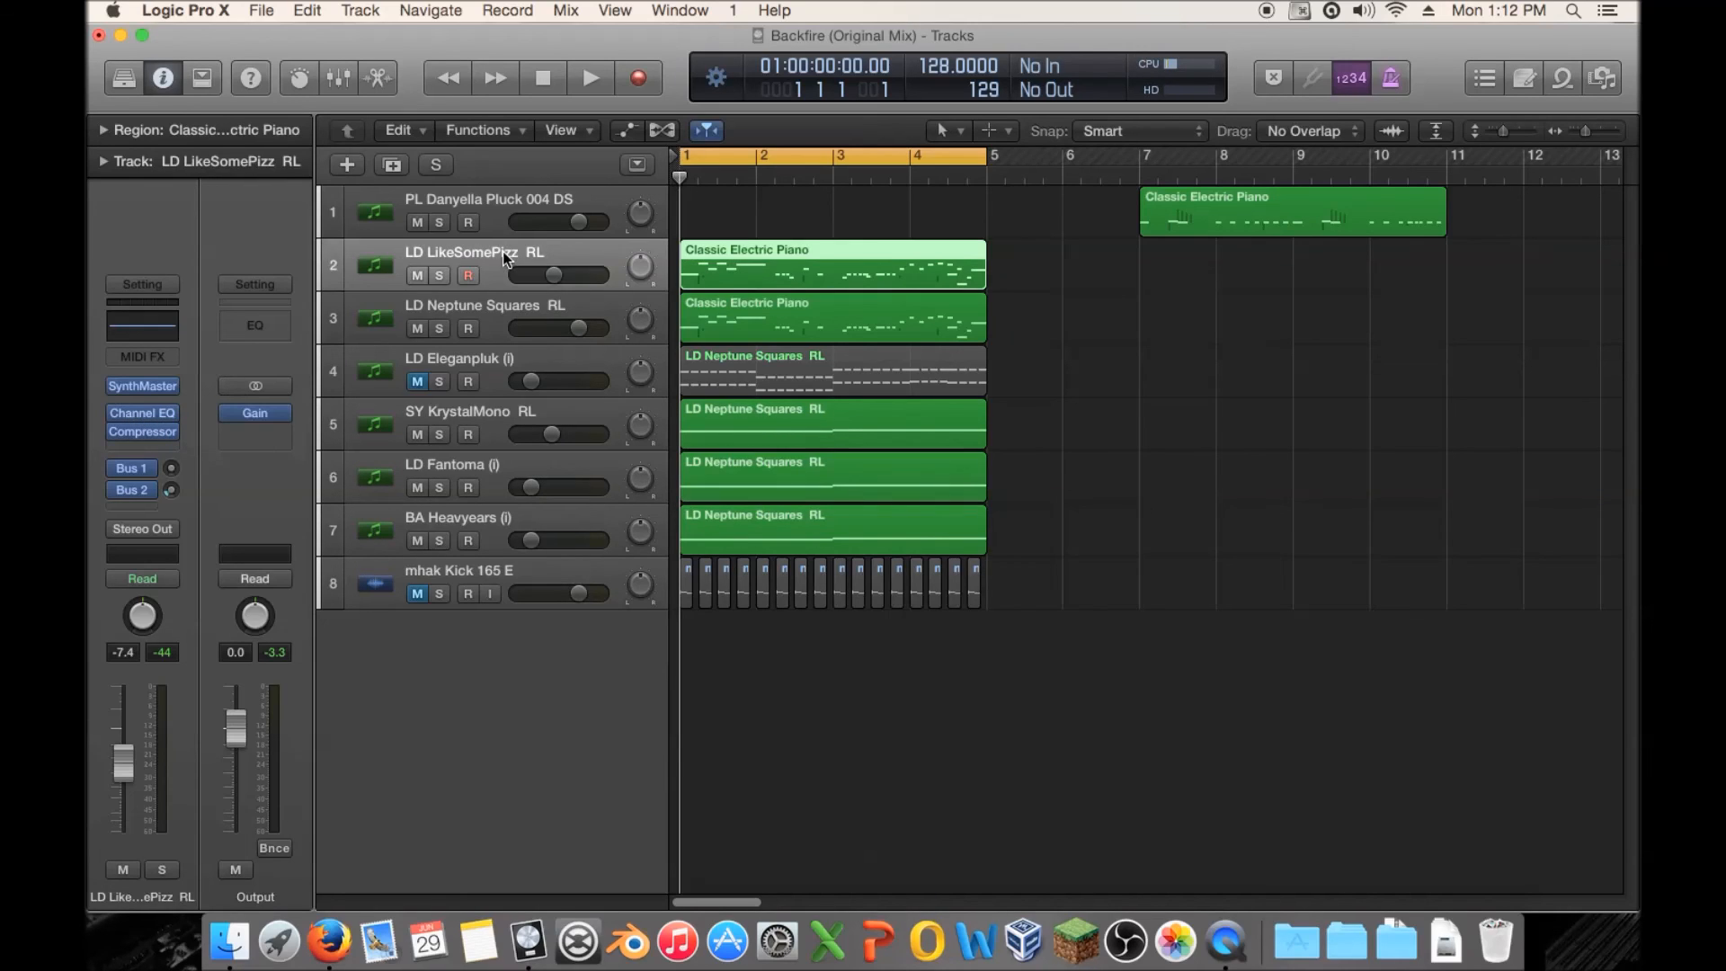
{"action": "left_click", "coordinate": [142, 416]}
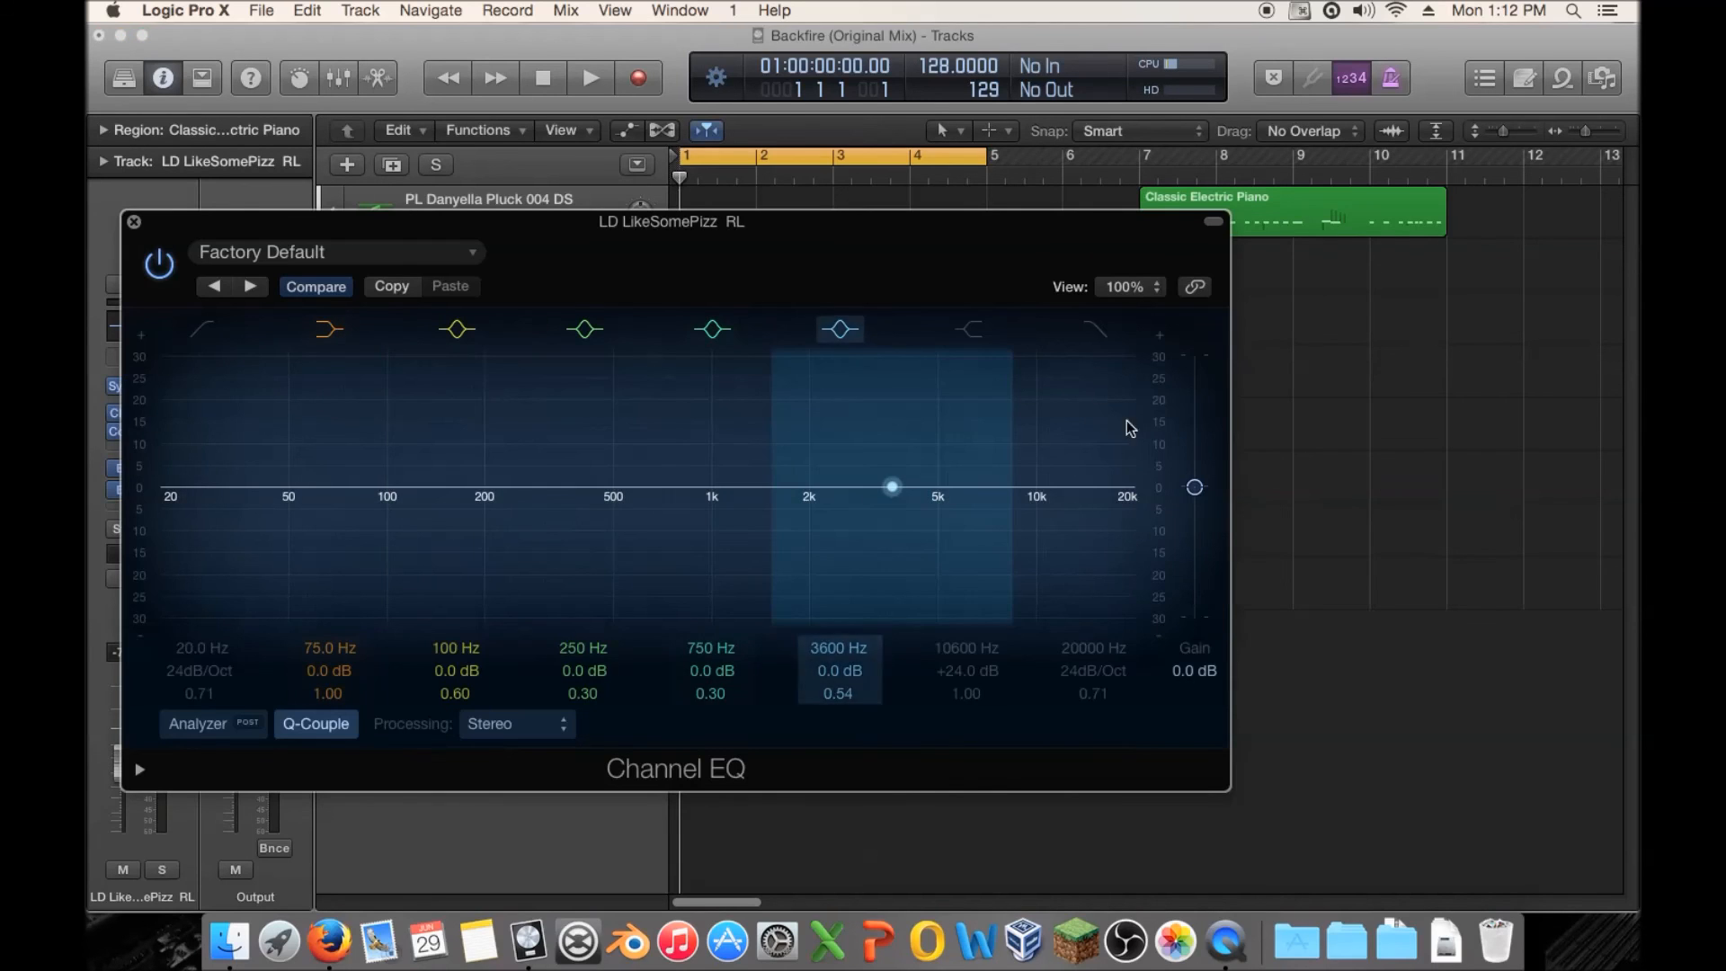
{"action": "mouse_move", "coordinate": [940, 520]}
{"action": "left_mouse_down"}
{"action": "mouse_move", "coordinate": [952, 470]}
{"action": "mouse_move", "coordinate": [1004, 483]}
{"action": "mouse_move", "coordinate": [971, 512]}
{"action": "left_mouse_up"}
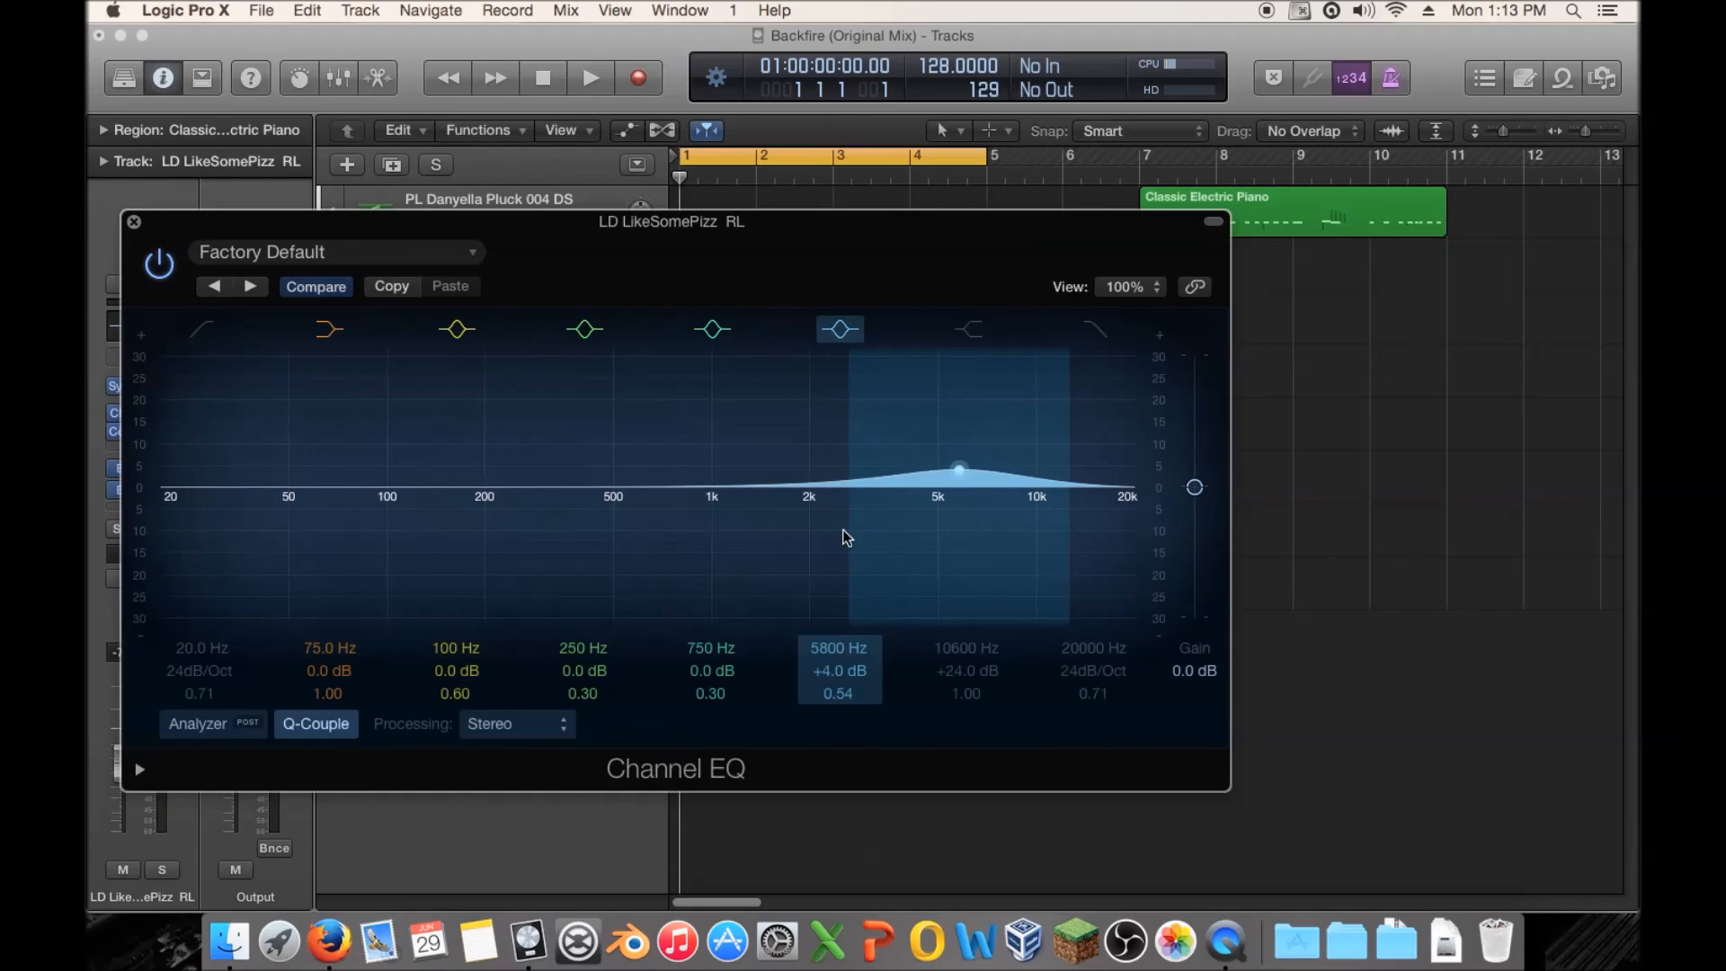
{"action": "left_click_drag", "start_coordinate": [701, 521], "coordinate": [653, 526]}
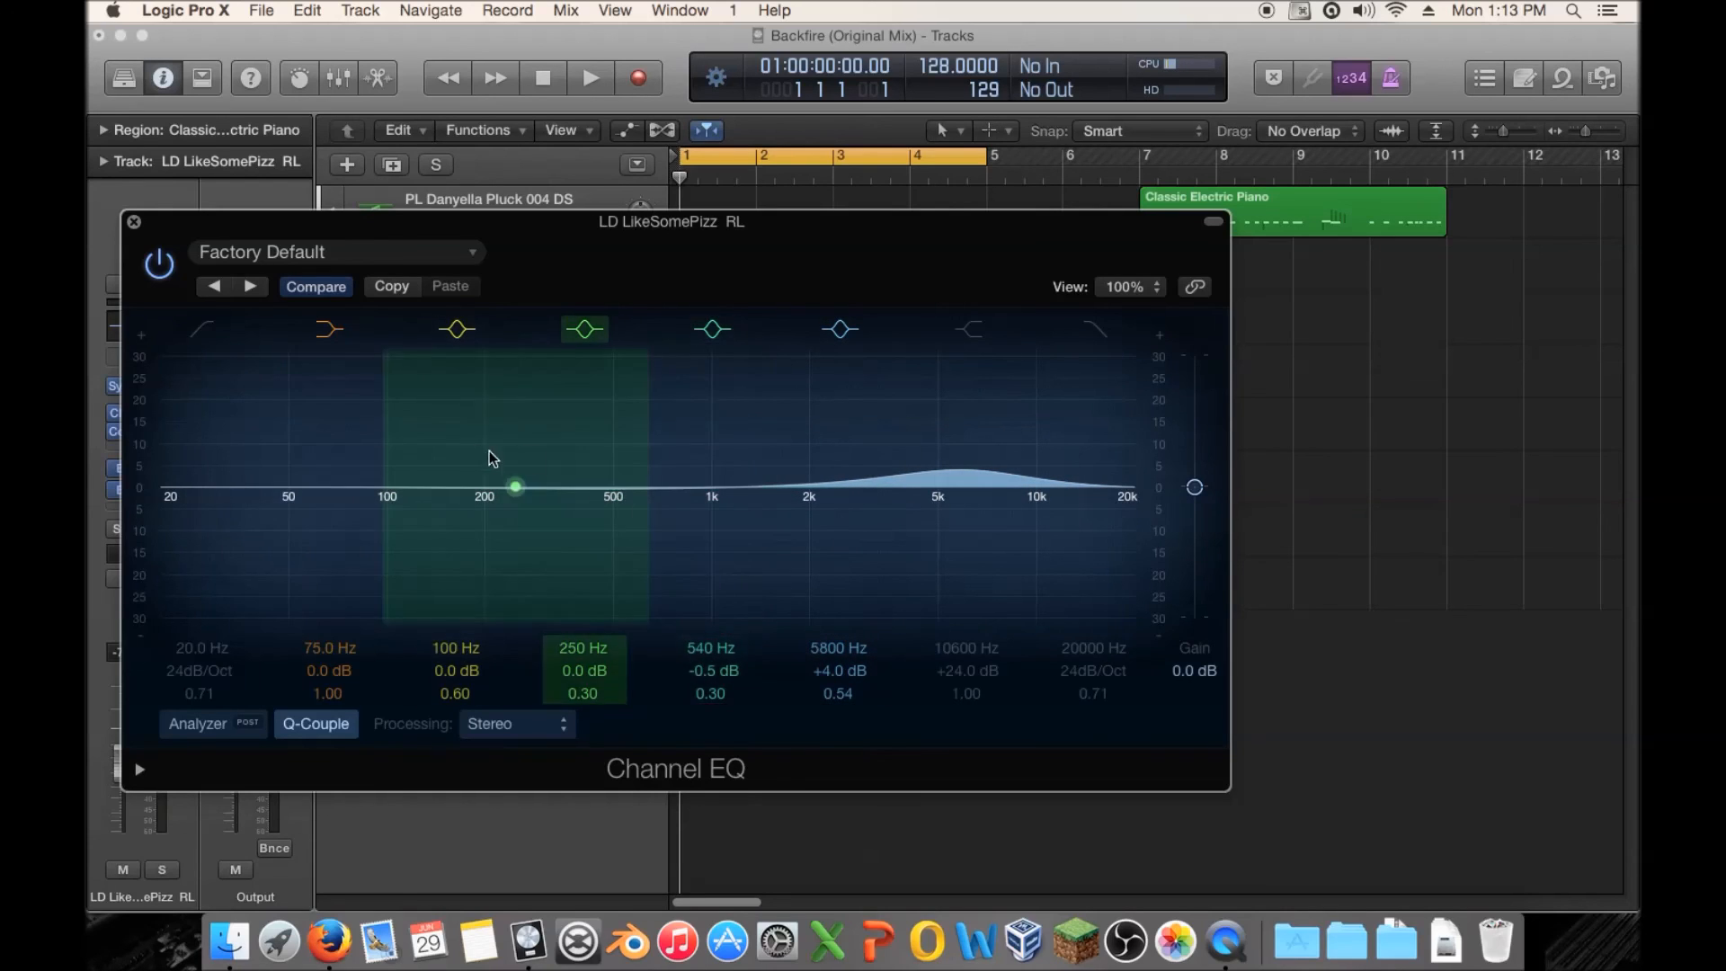
Recall the default setting of LD LikeSomePizz RL's Channel EQ and close the EQ.
{"action": "left_click", "coordinate": [450, 252]}
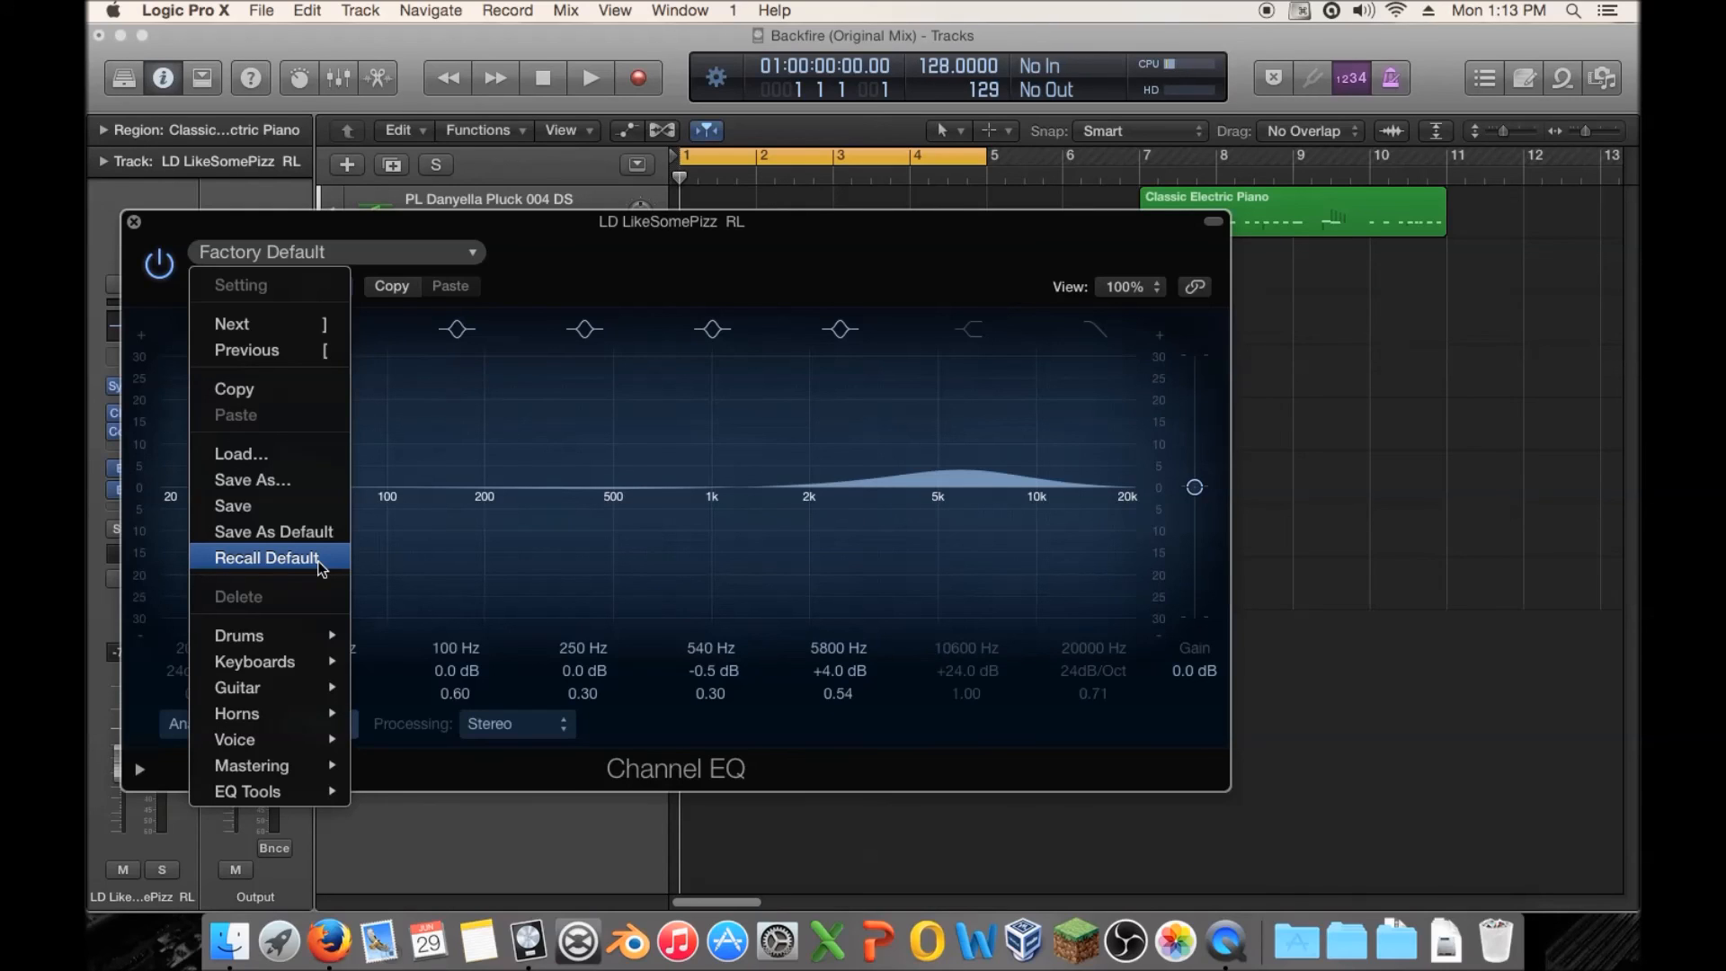
{"action": "left_click", "coordinate": [266, 558]}
{"action": "left_click", "coordinate": [133, 221]}
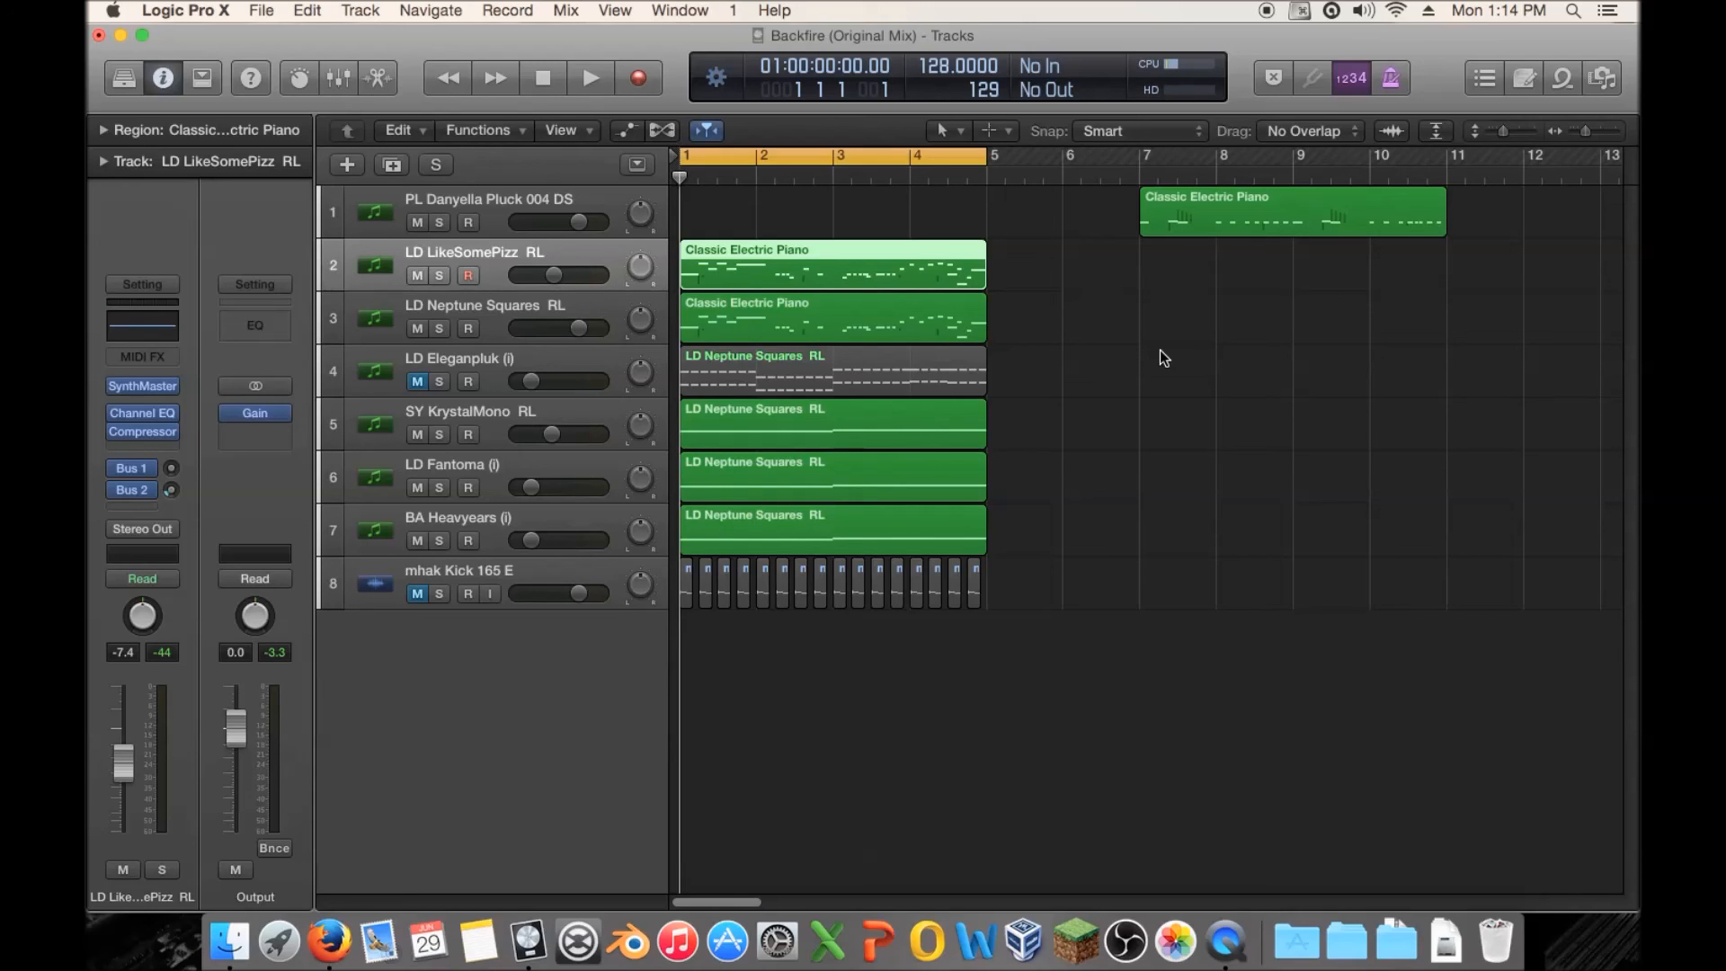
{"action": "left_click_drag", "start_coordinate": [1053, 273], "coordinate": [841, 593]}
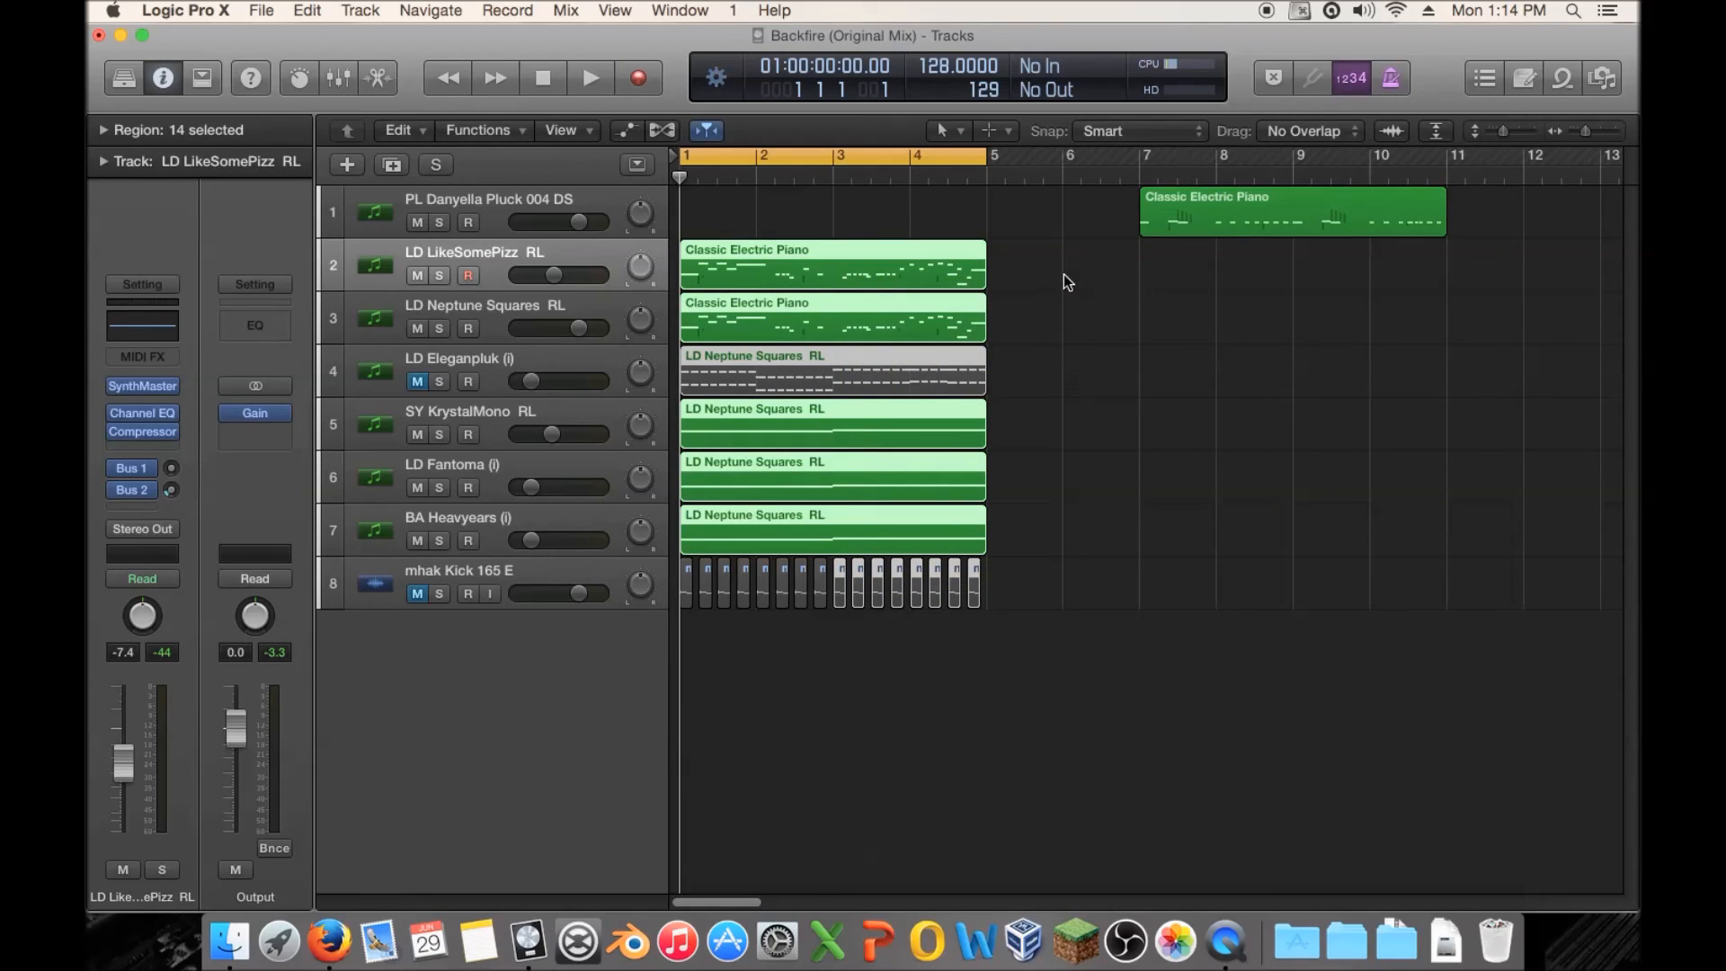
{"action": "left_click_drag", "start_coordinate": [1069, 259], "coordinate": [677, 616]}
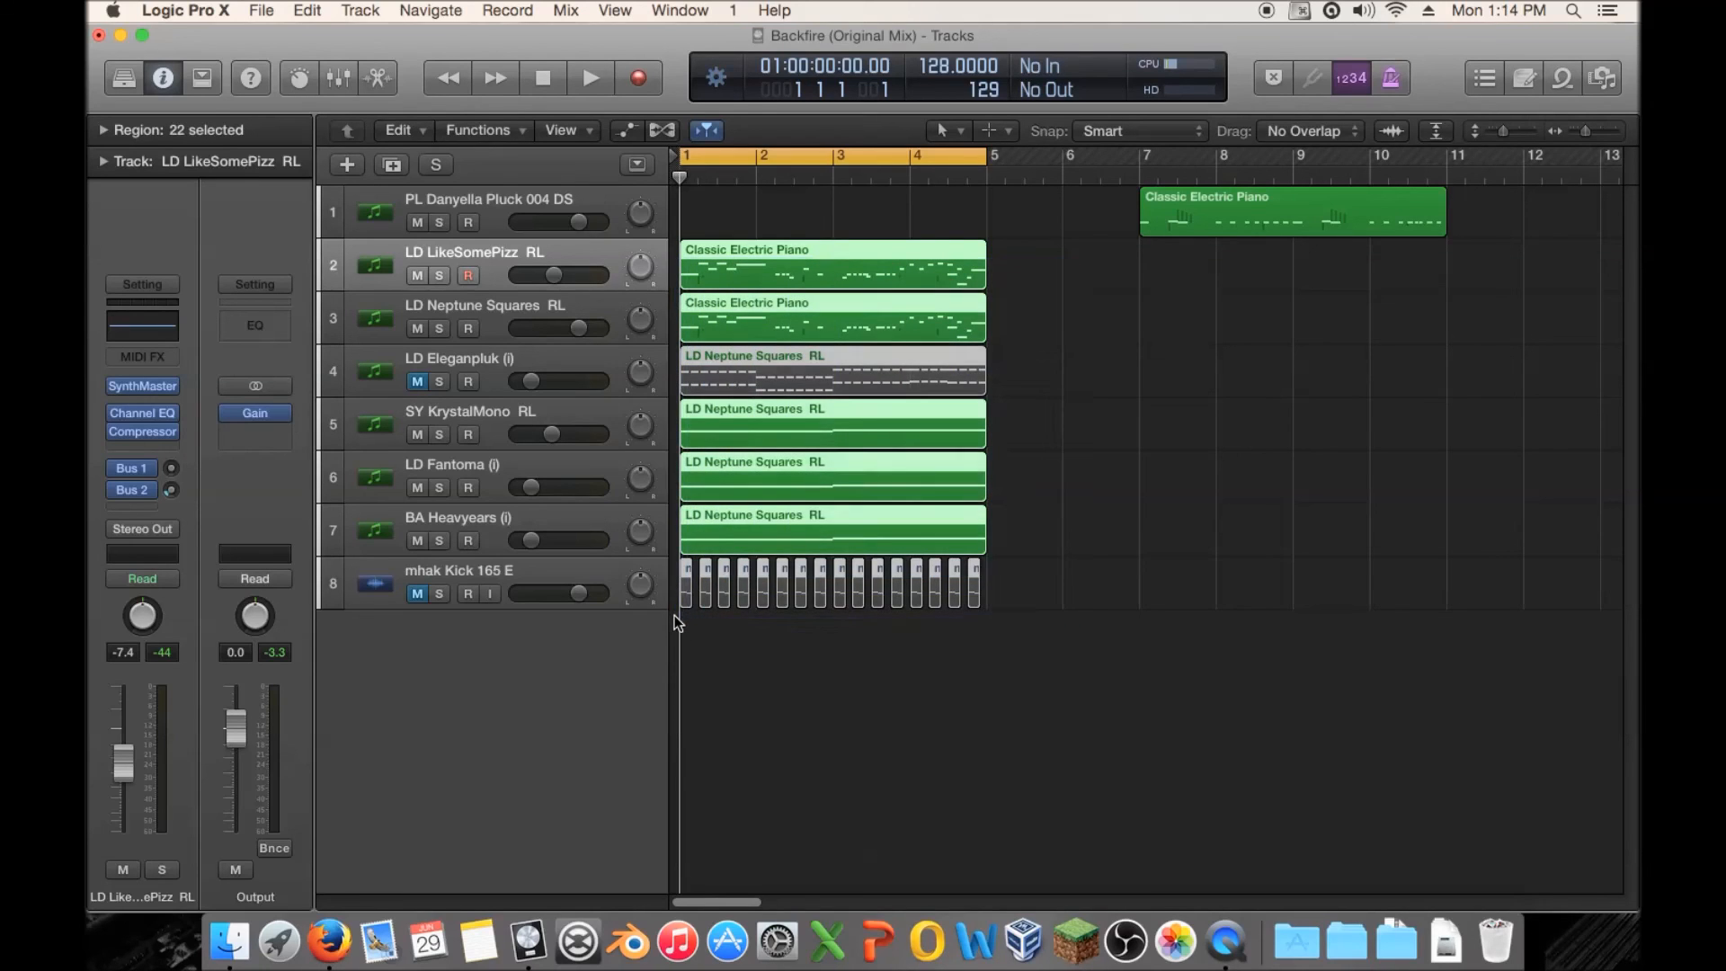
{"action": "left_click", "coordinate": [1131, 486]}
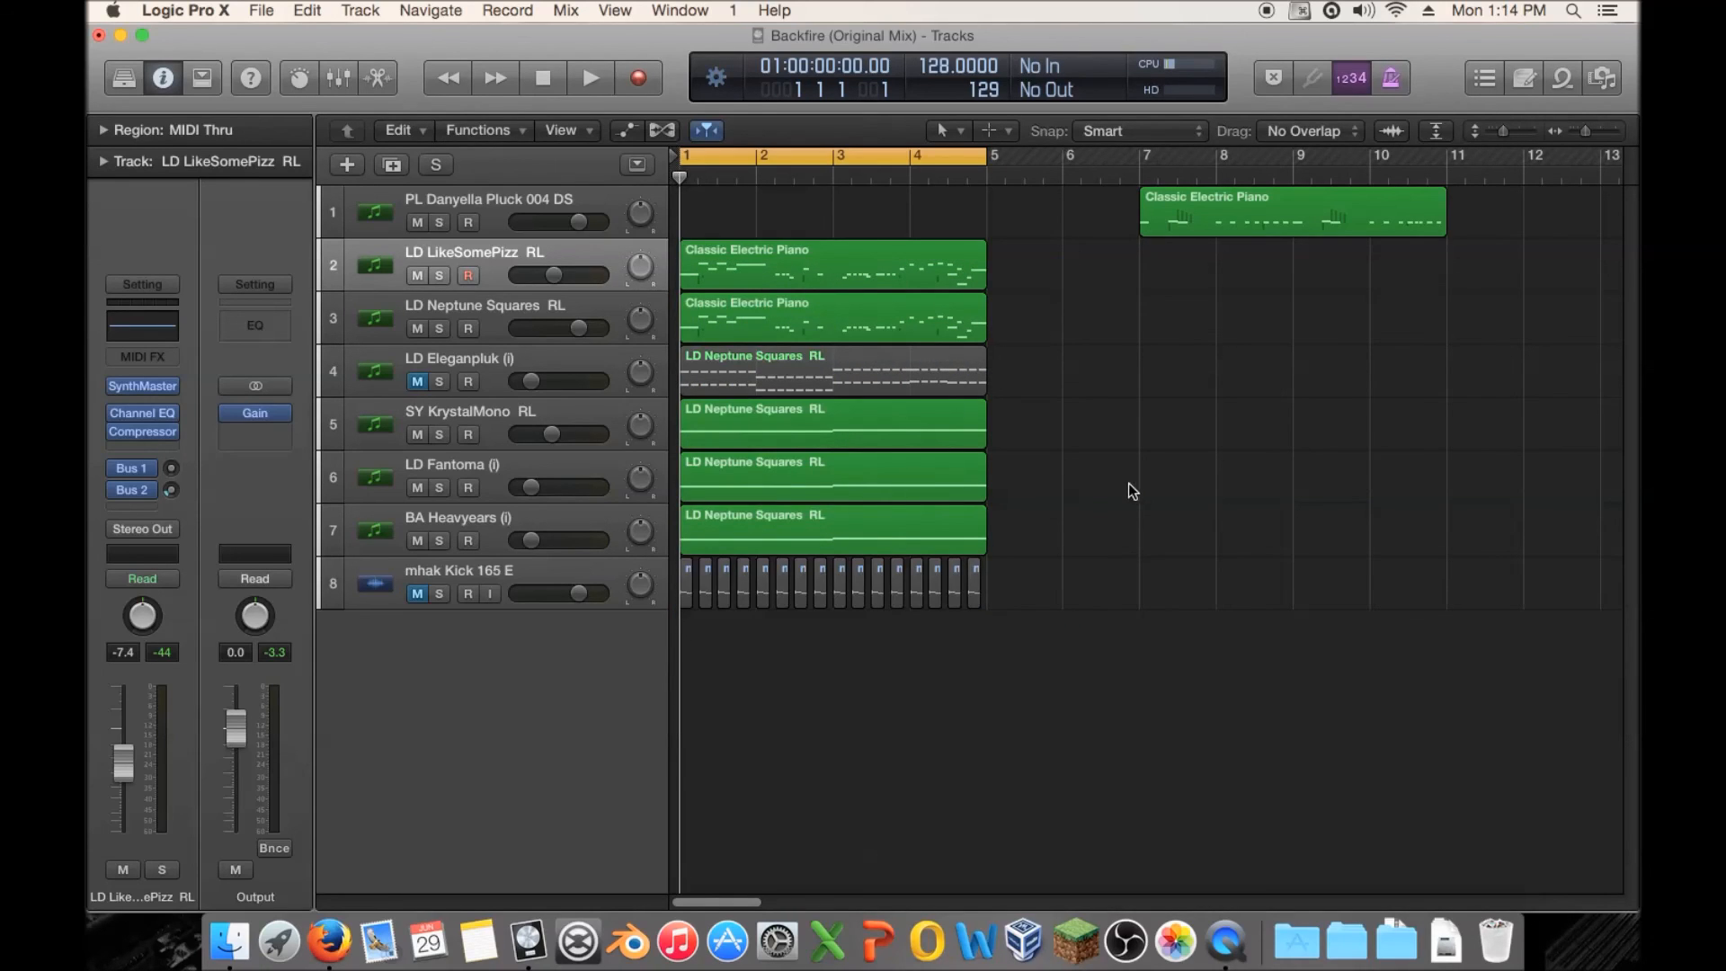
Delete the LD Eleganpluk (i) track together with its region.
{"action": "left_click", "coordinate": [451, 358]}
{"action": "key", "text": "Delete"}
{"action": "key", "text": "Delete"}
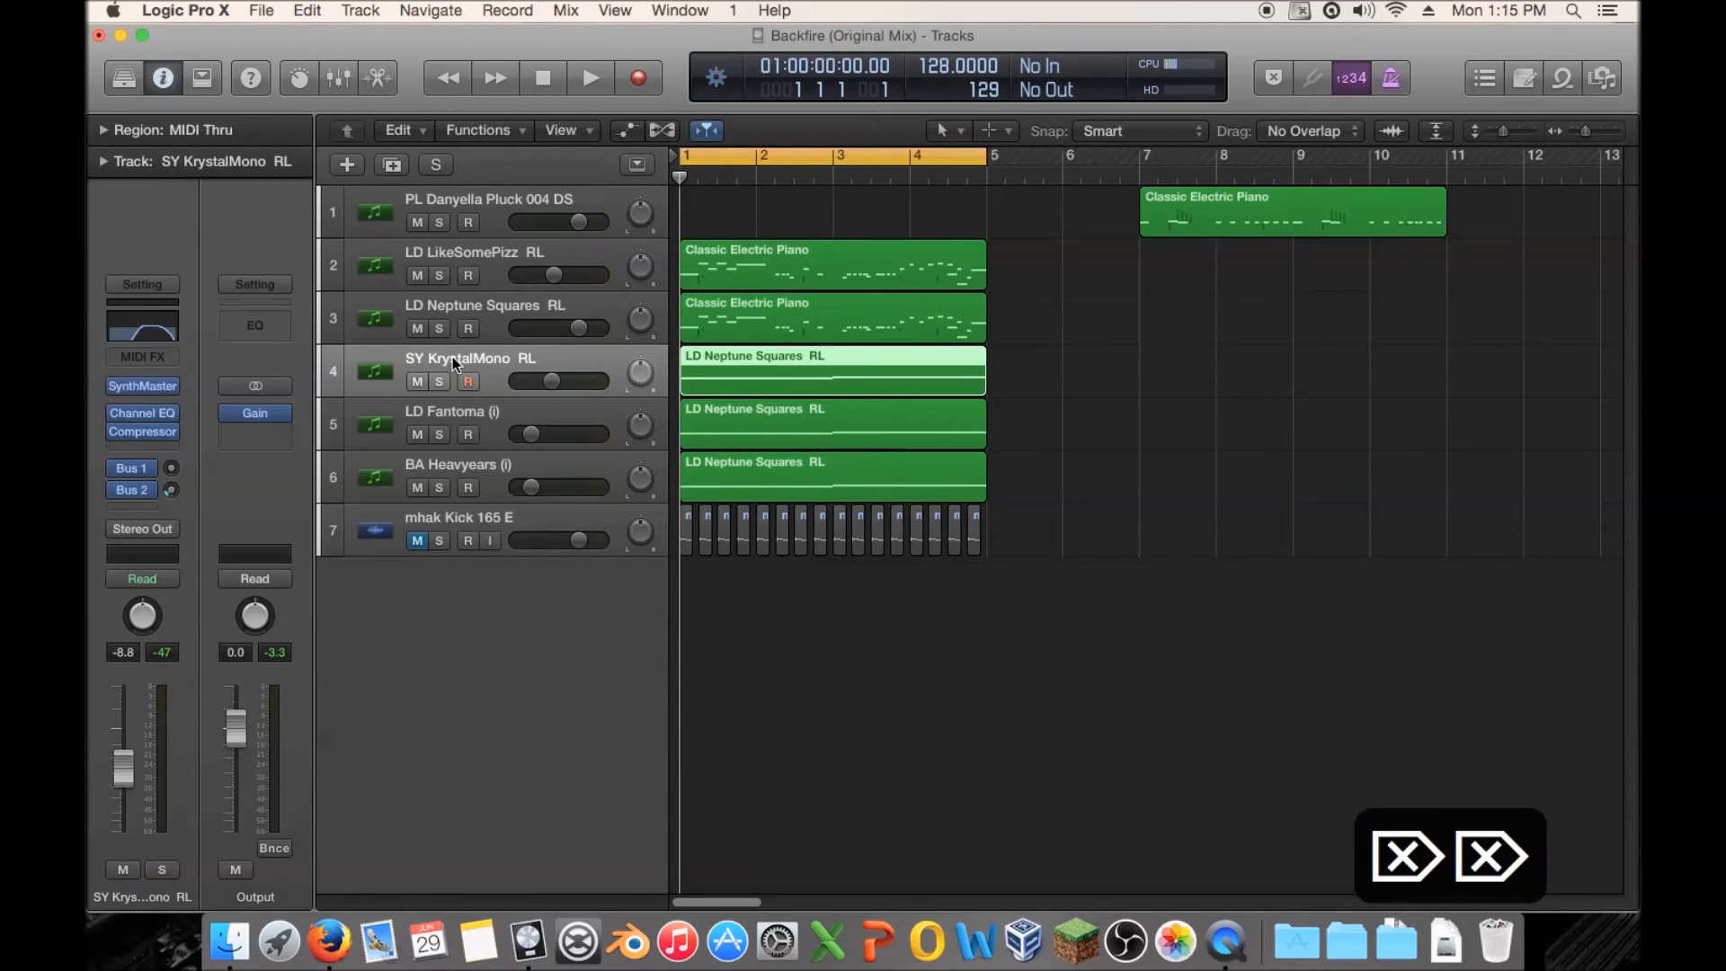